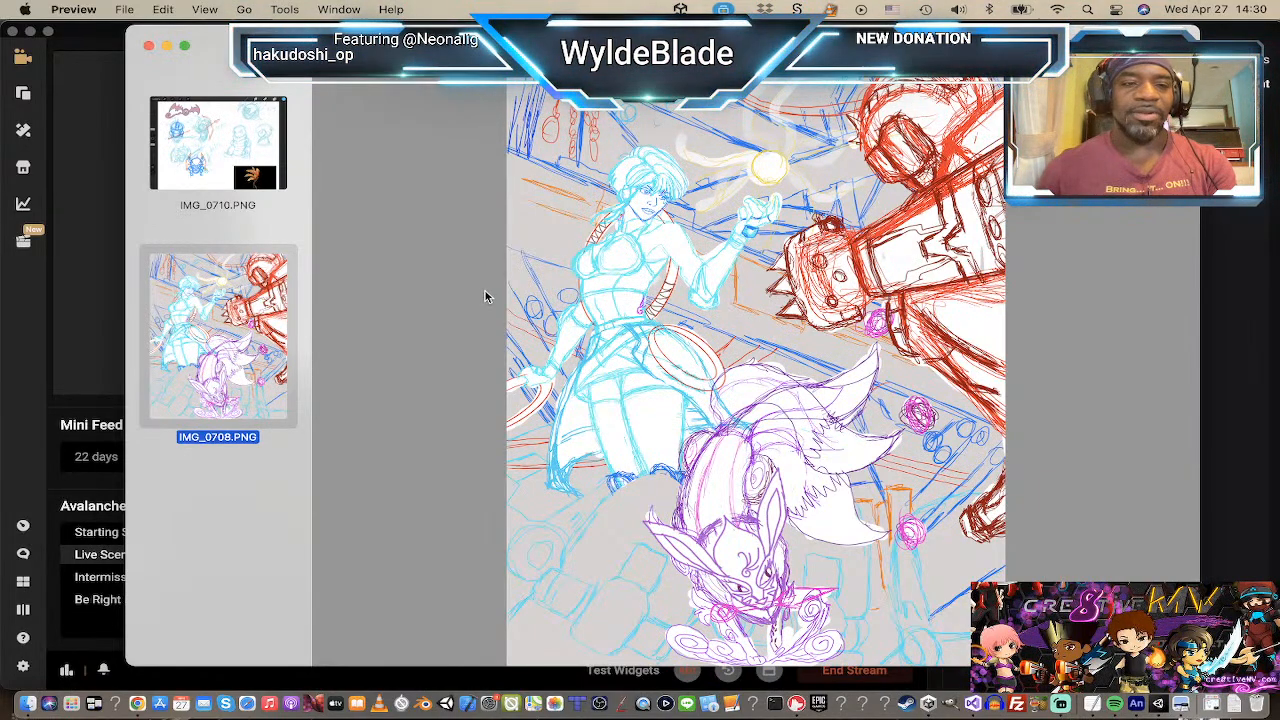
Step: View the sketch images IMG_0710.PNG and IMG_0708.PNG in turn
key(Up)
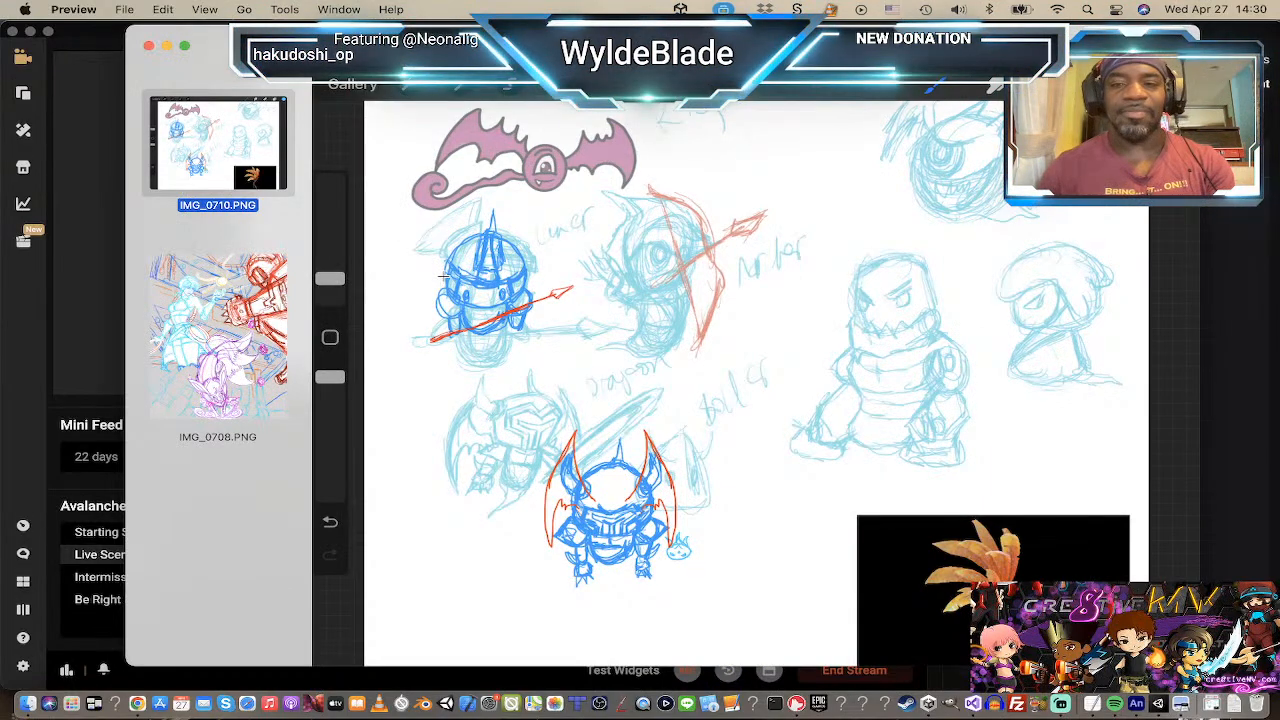
key(Down)
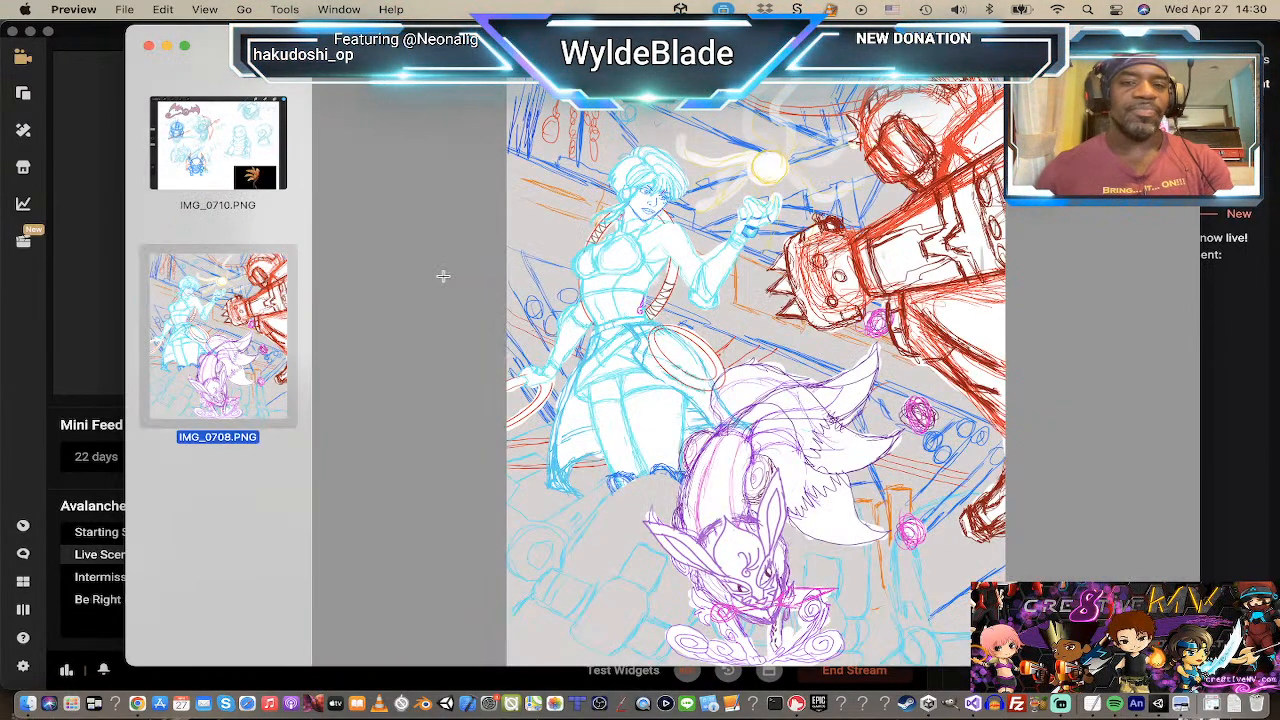
Step: Switch to Unity and inspect the area around the starting platform in the Scene view of Level_1a
key(super+Tab)
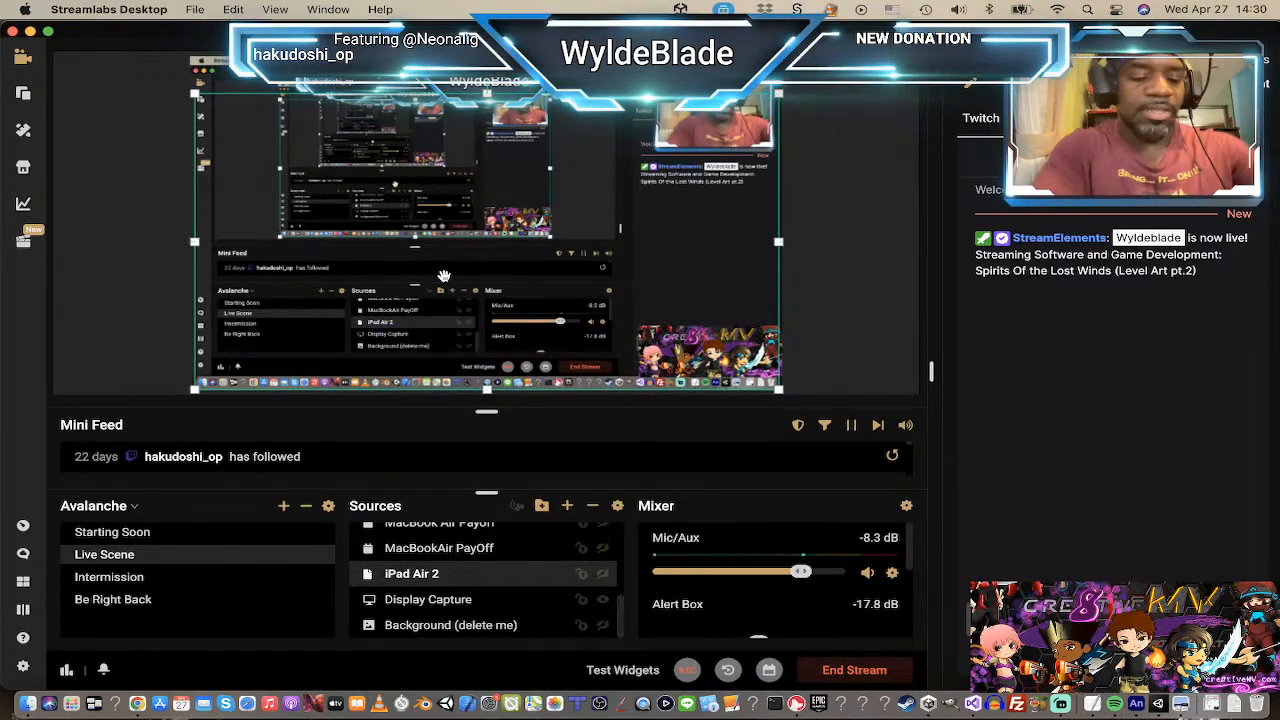
key(super+Tab)
key(super+Tab)
key(super+Tab)
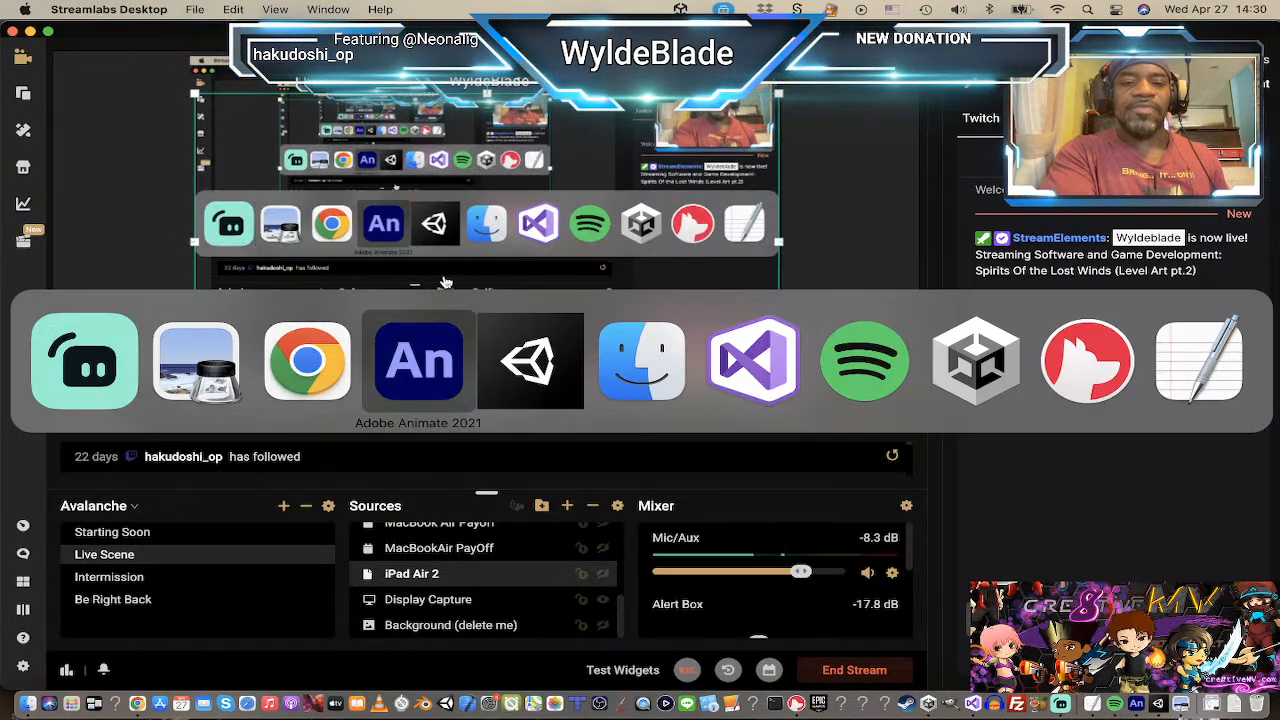
key(super+Tab)
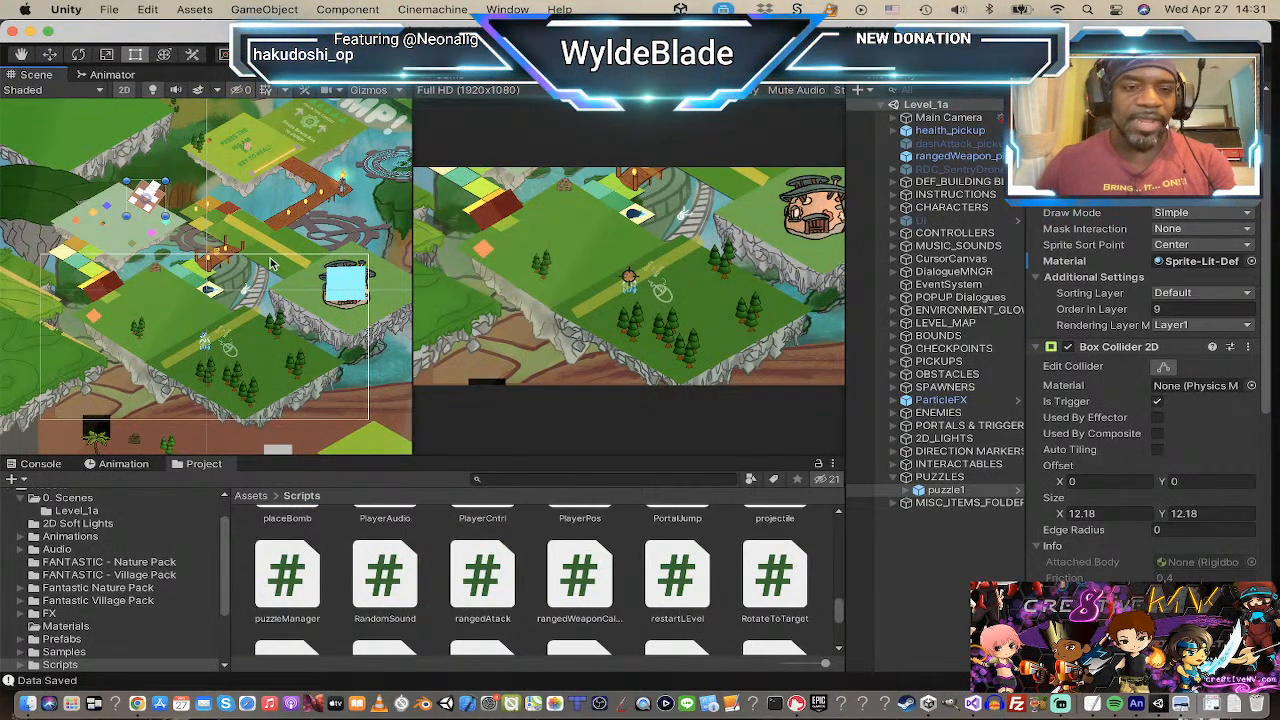
scroll(270, 263, up, 3)
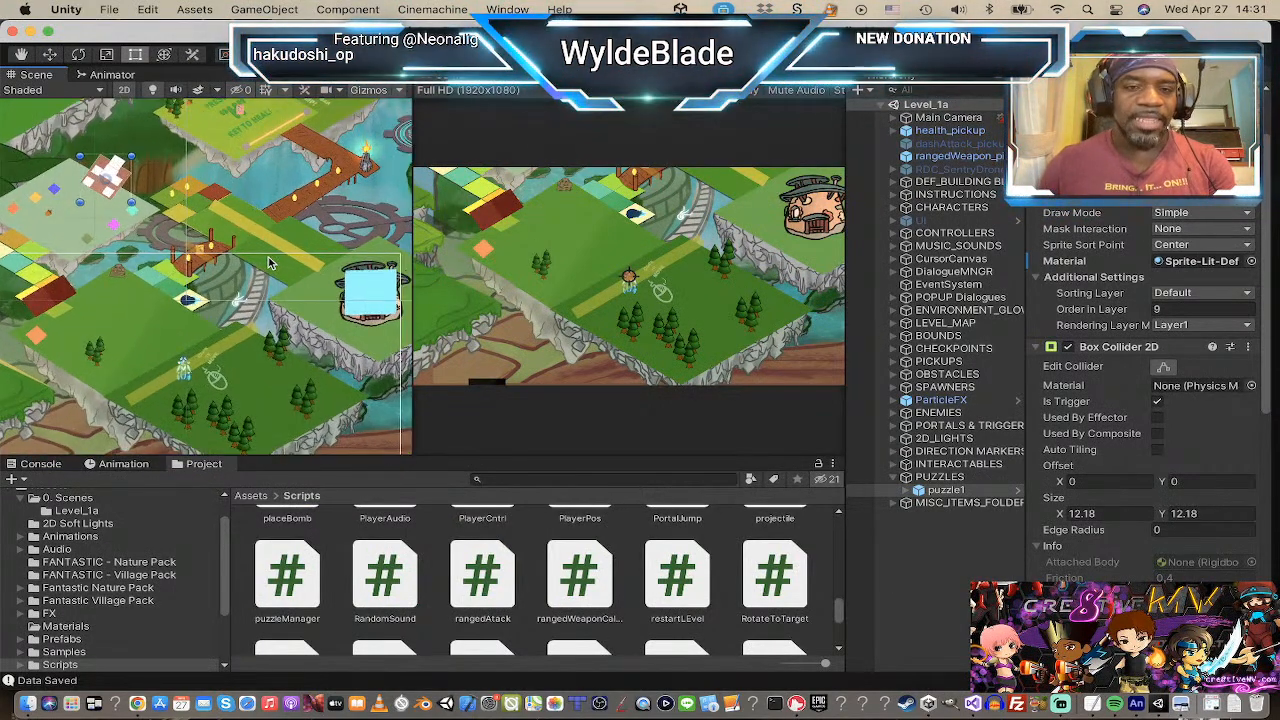
drag(262, 326, 264, 290)
scroll(264, 290, up, 3)
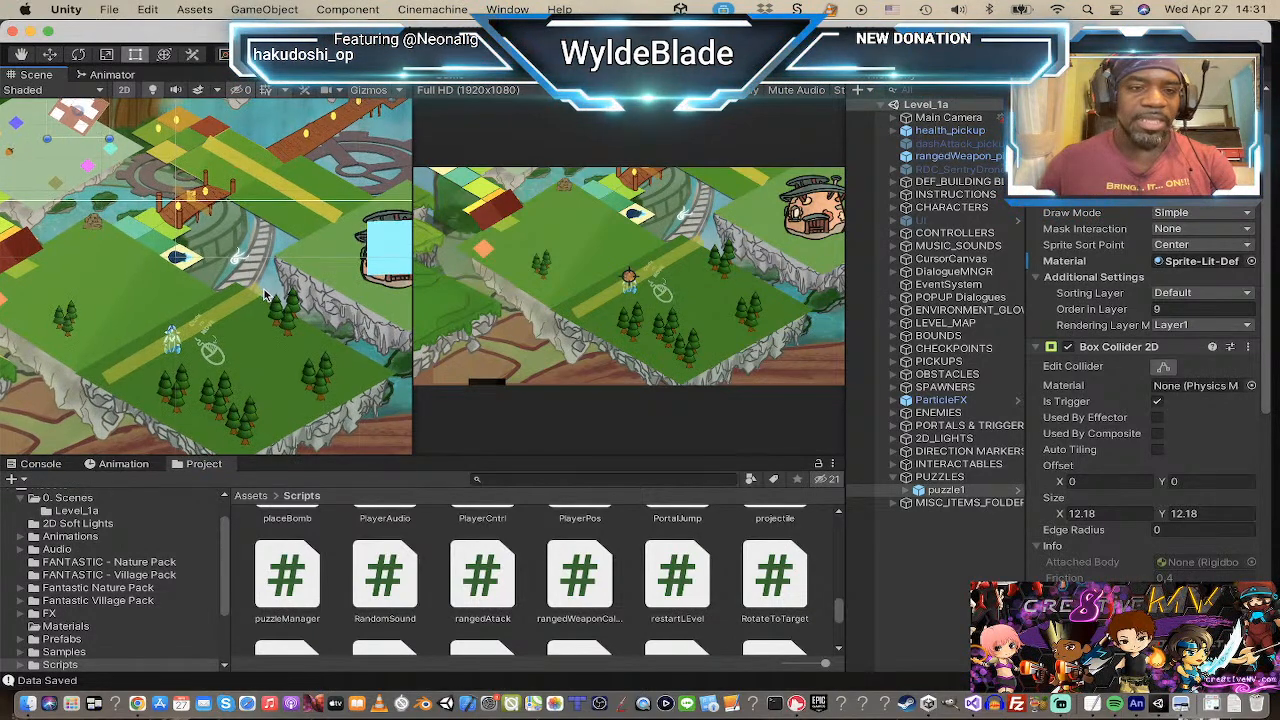
scroll(264, 289, down, 2)
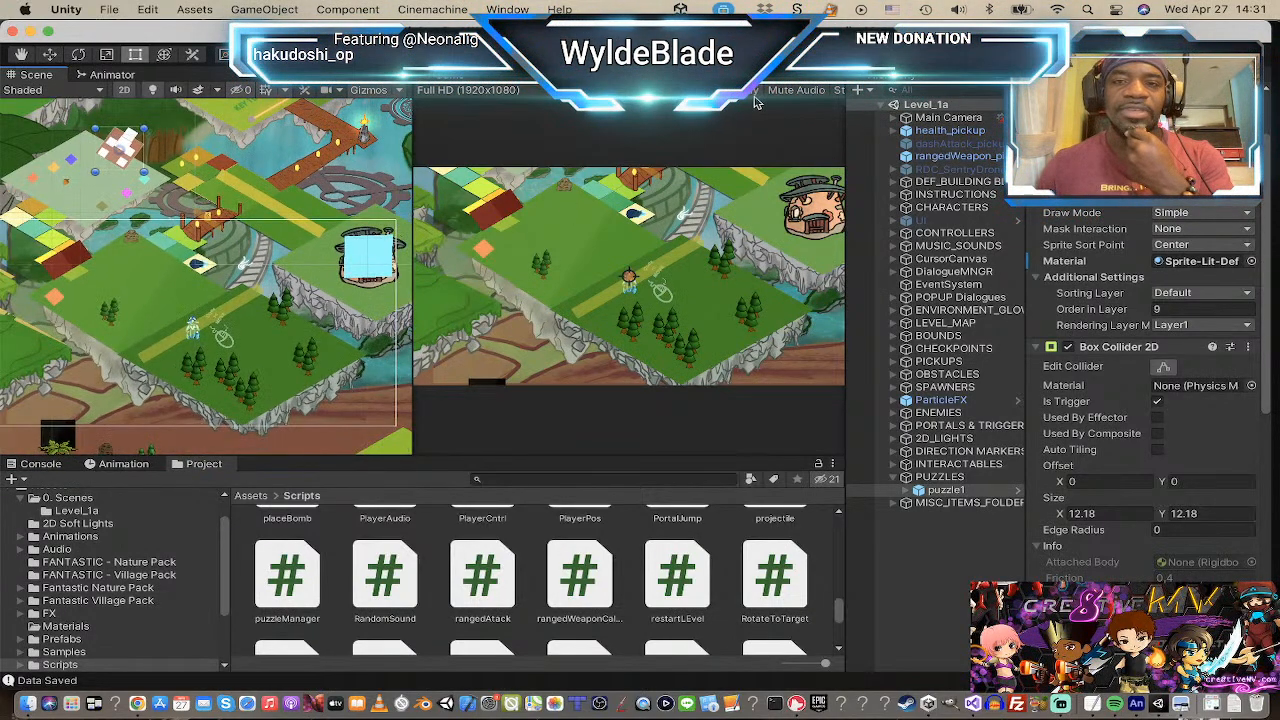
Step: Run Level_1a in Play mode and lower the system volume
click(606, 54)
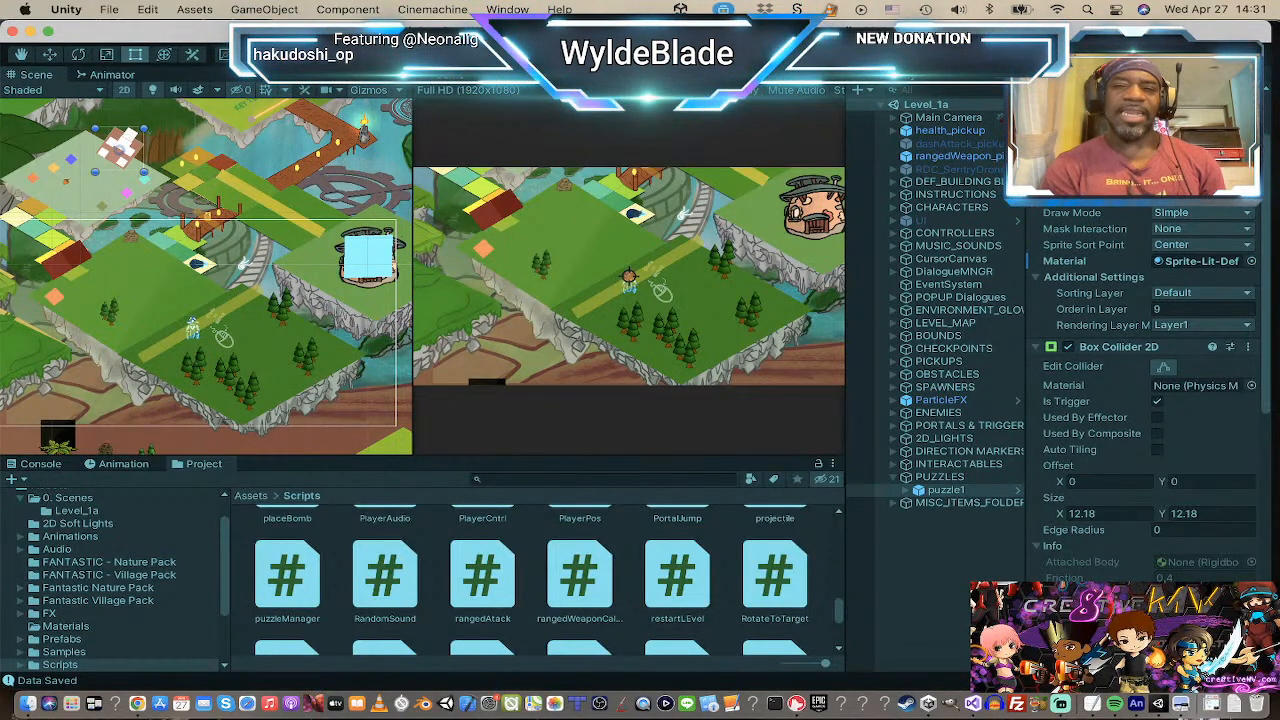
key(super+p)
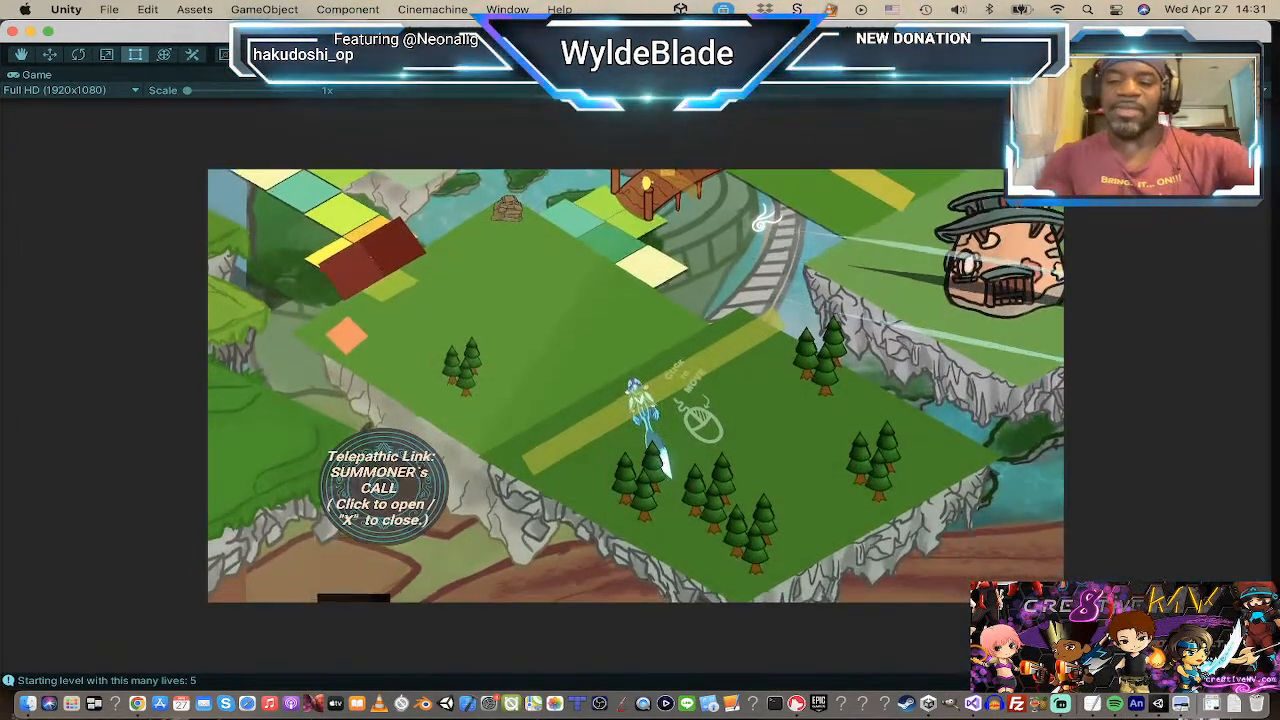
key(XF86AudioLowerVolume)
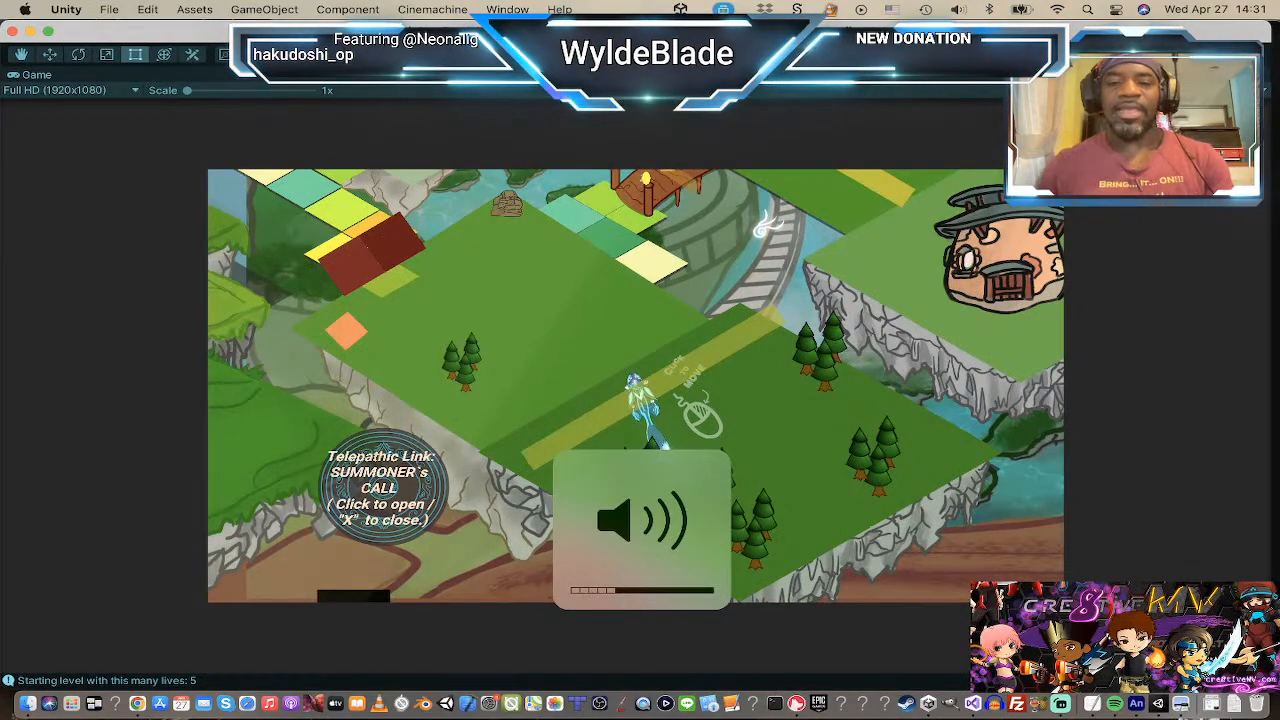
Step: Playtest the route from the starting platform through the dark red gate and over the coloured tiles to the pale green puzzle platform
click(640, 260)
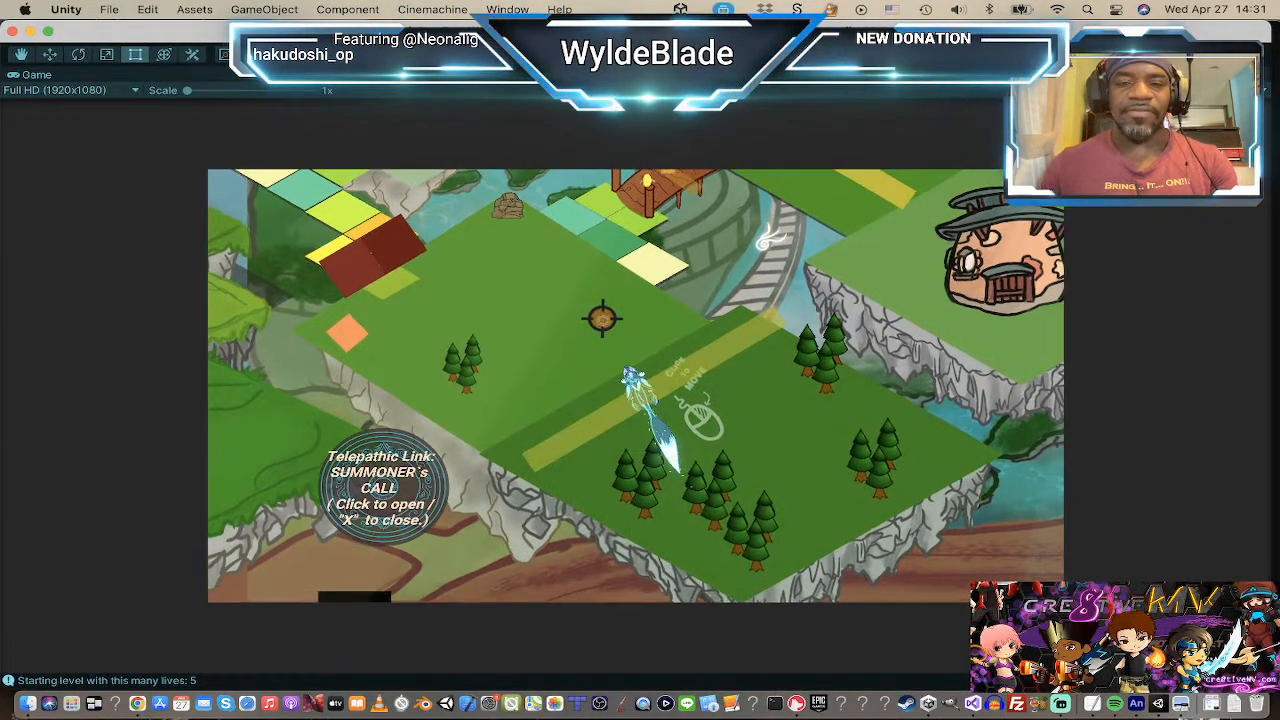
click(477, 289)
click(484, 346)
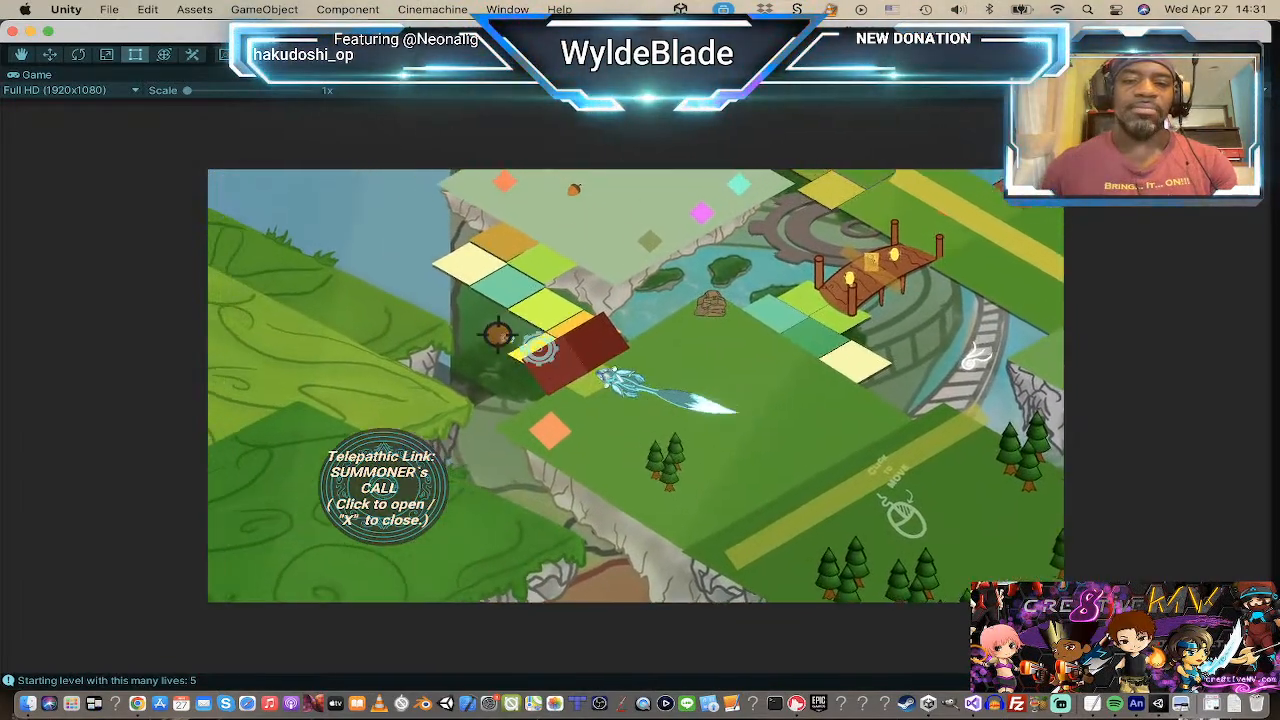
click(578, 297)
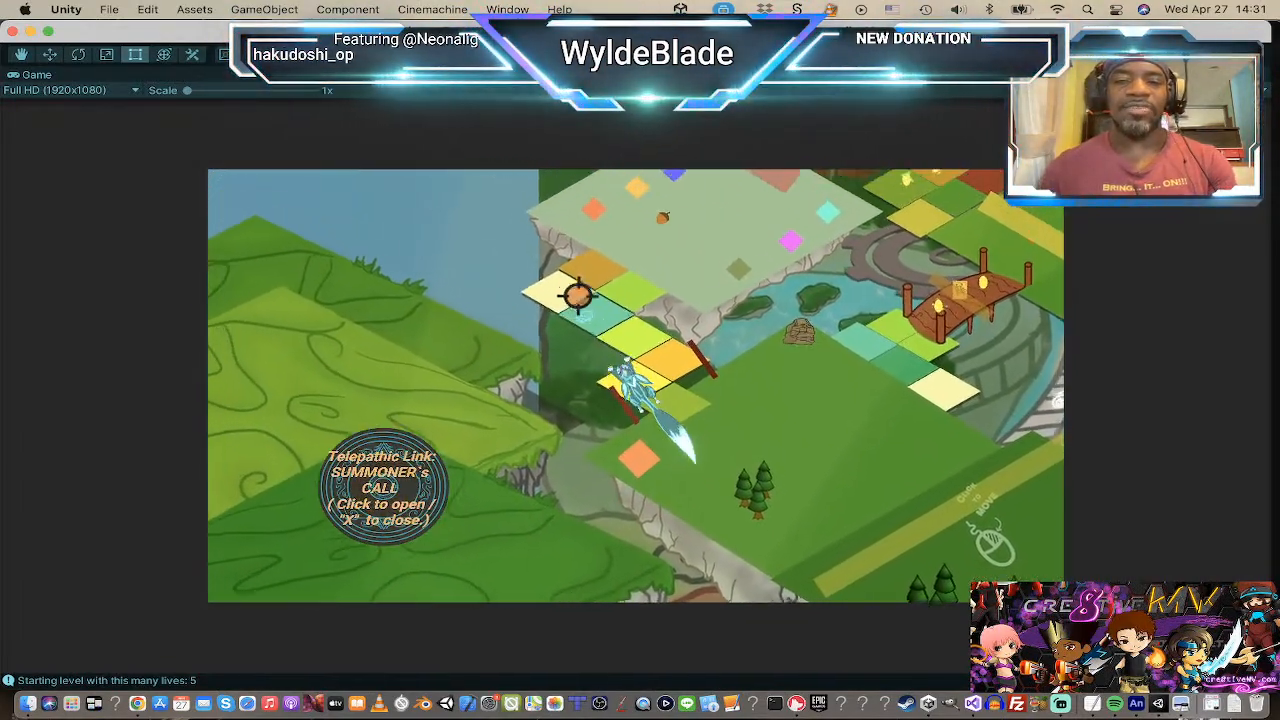
click(645, 330)
click(612, 295)
click(615, 304)
click(712, 392)
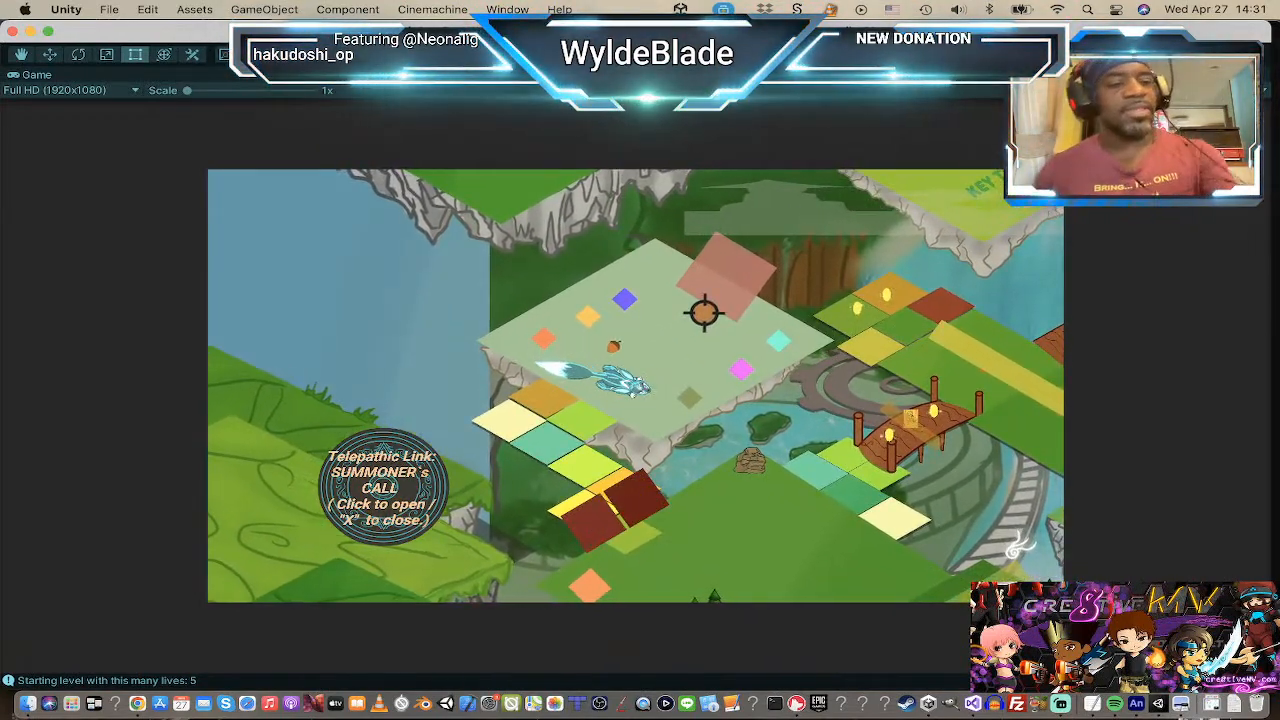
Step: Move the blue spirit character around the puzzle platform among the coloured puzzle pieces
click(688, 347)
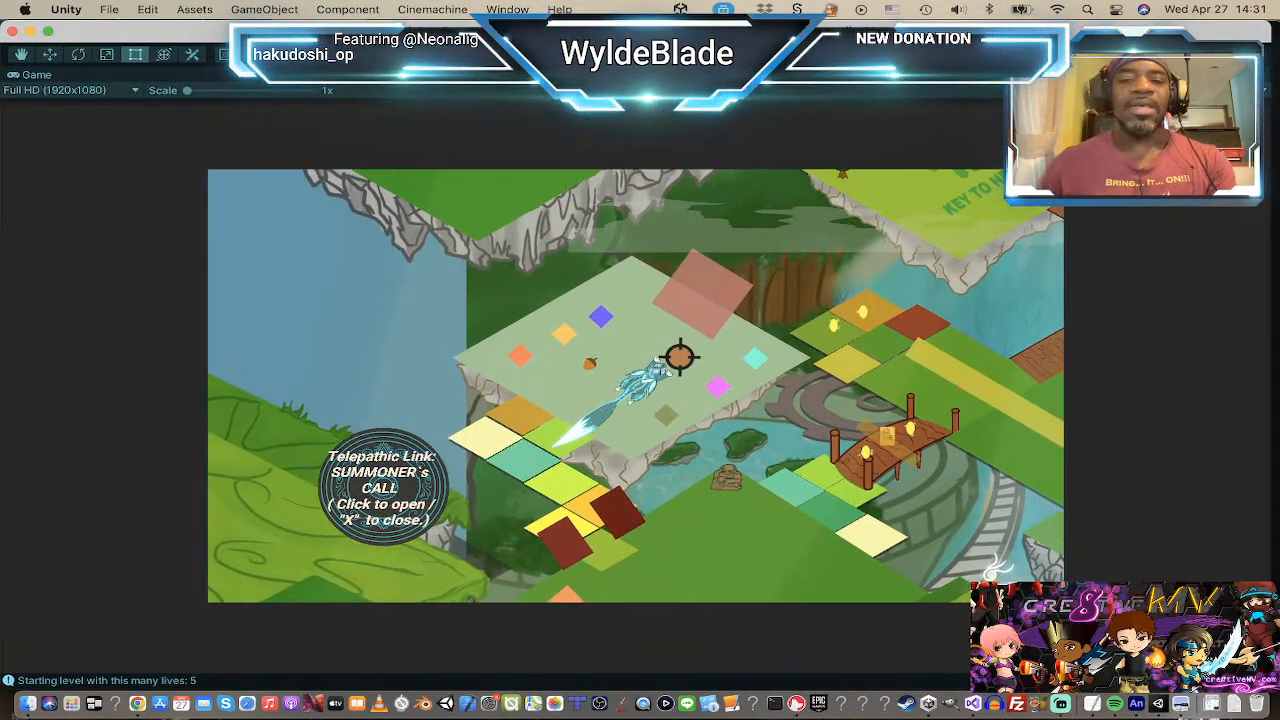
click(680, 357)
click(591, 411)
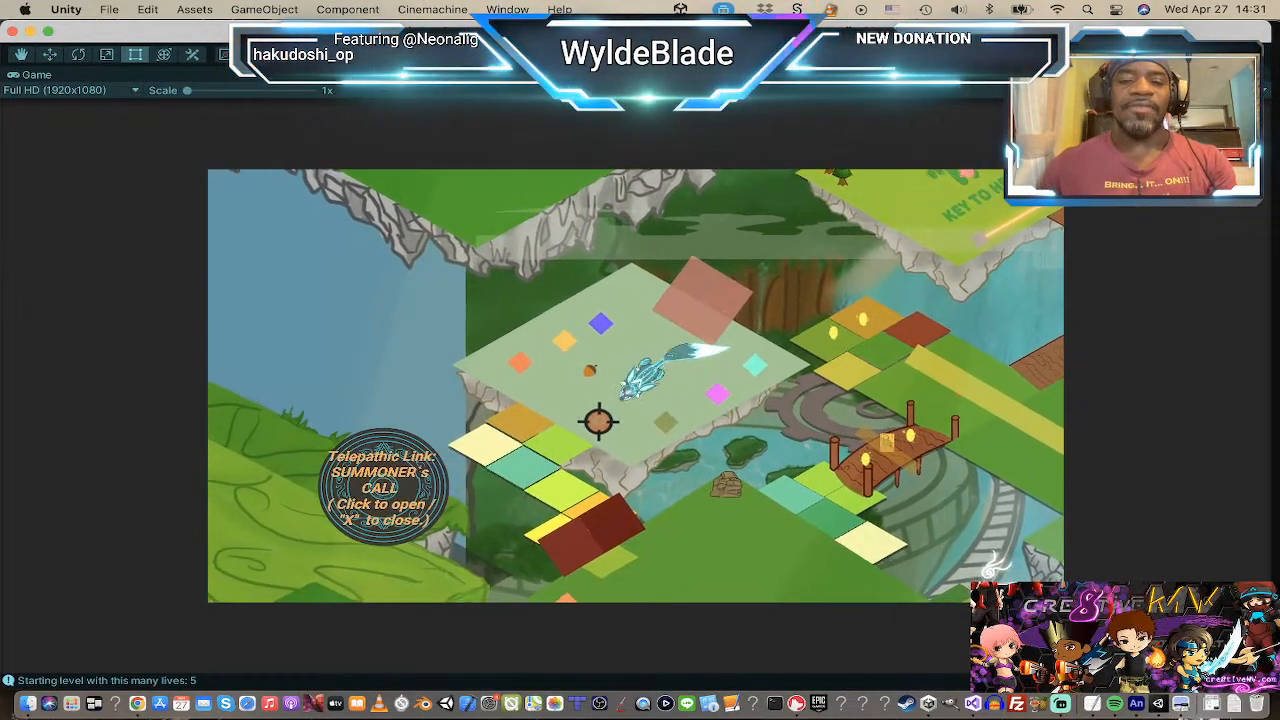
click(598, 419)
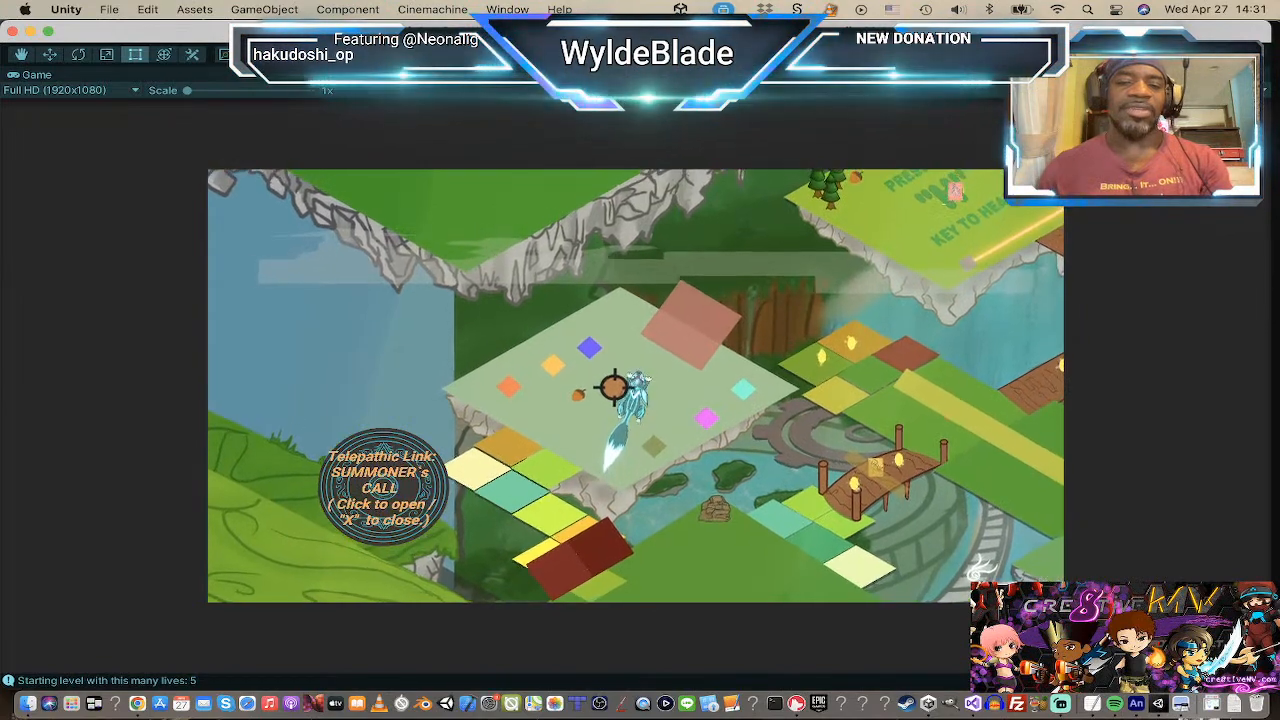
click(623, 348)
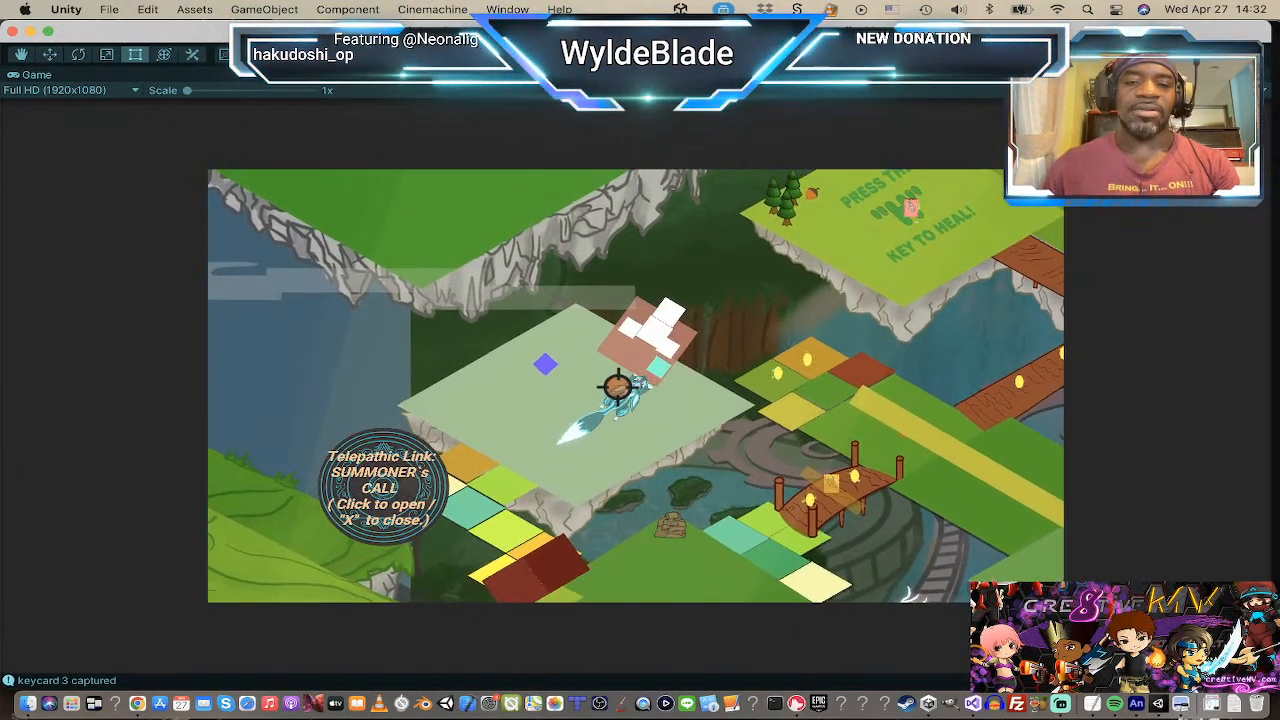
Step: Bring the cyan piece to the puzzle board, test movement across the platform, and return to the coloured tiles
key(a)
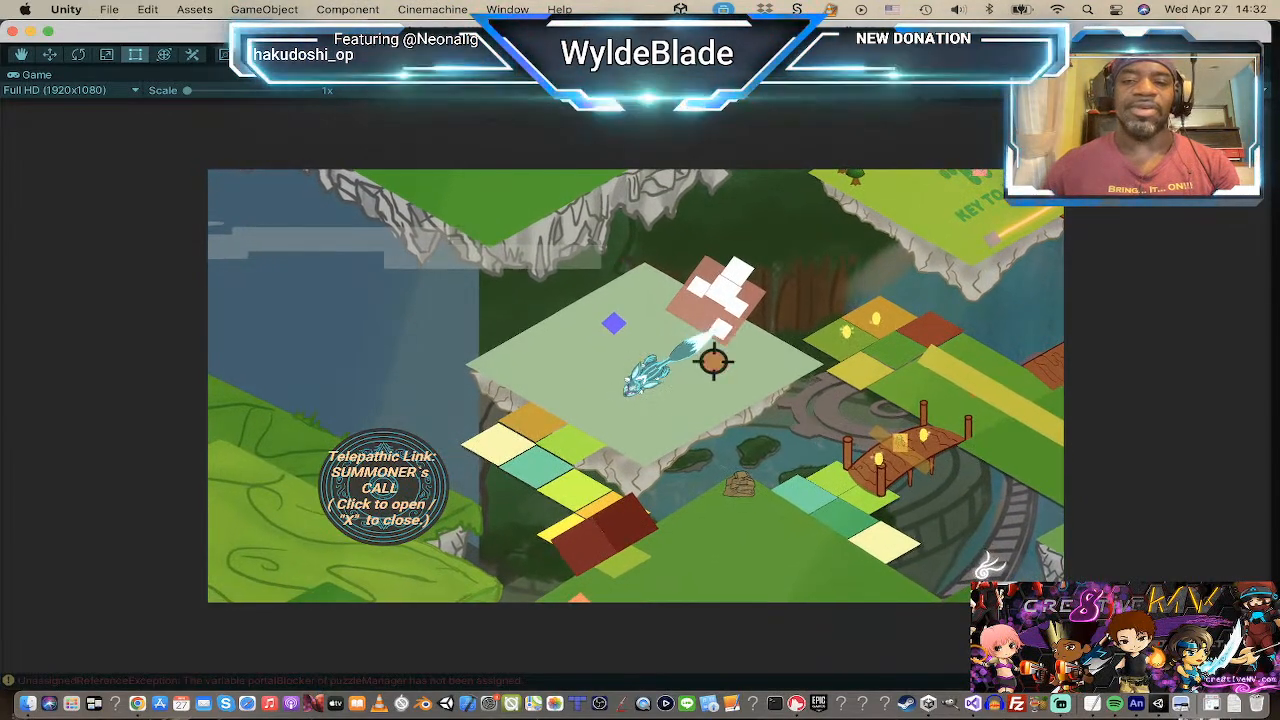
key(d)
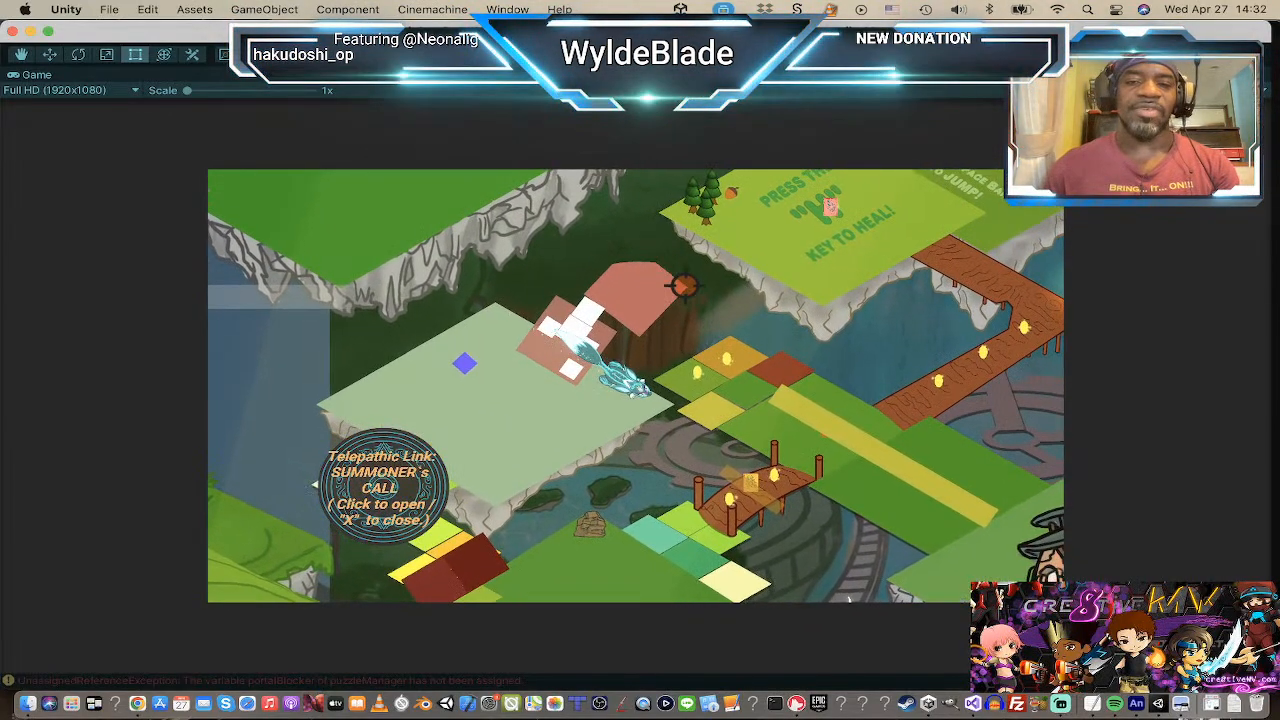
key(a)
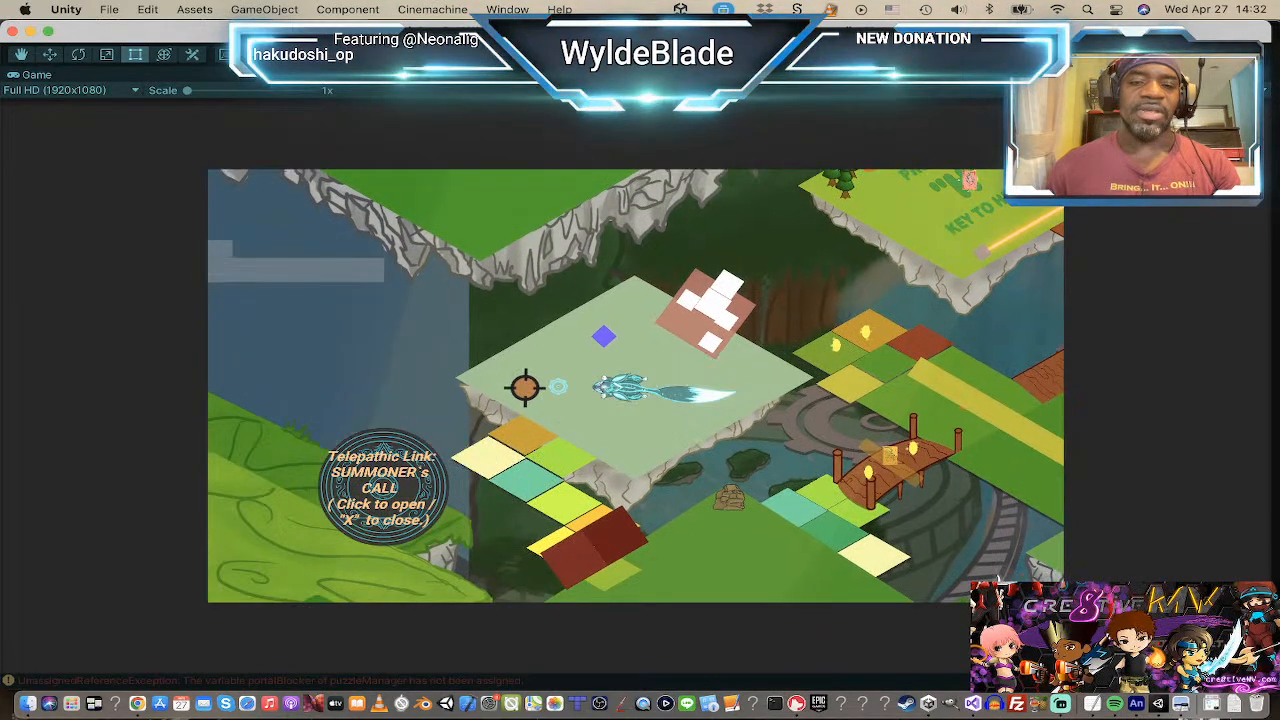
key(w)
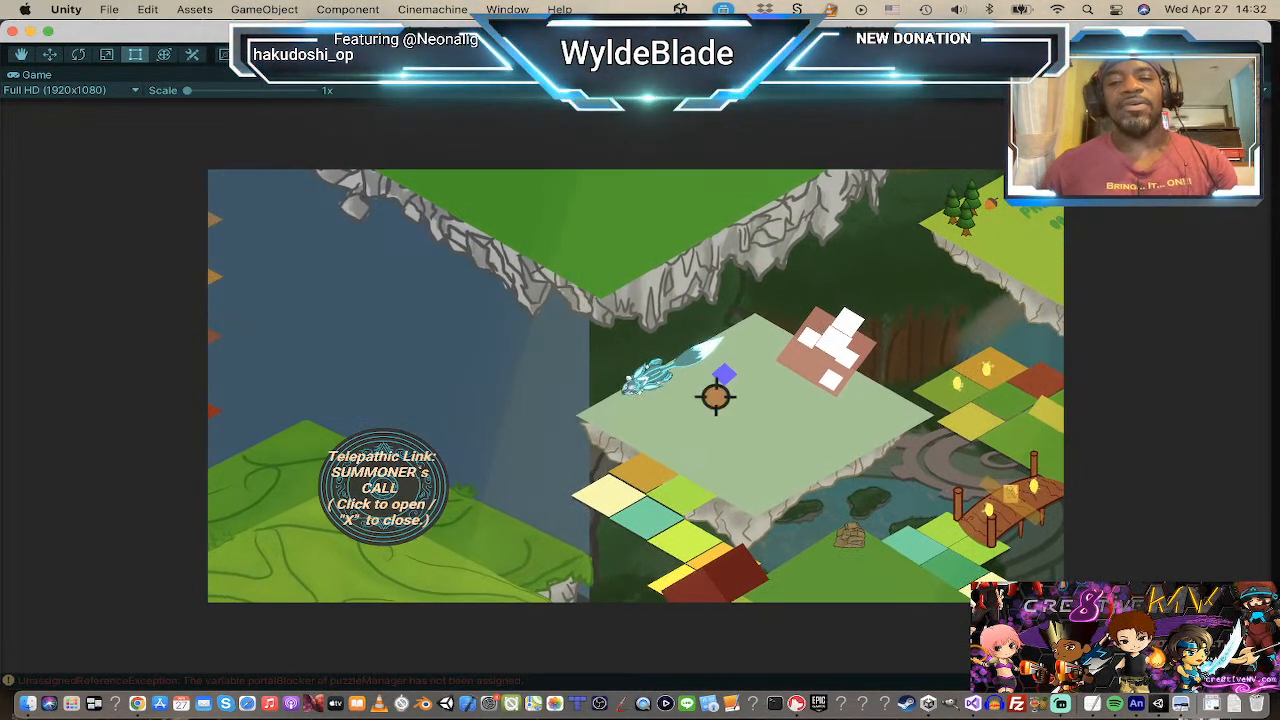
key(s)
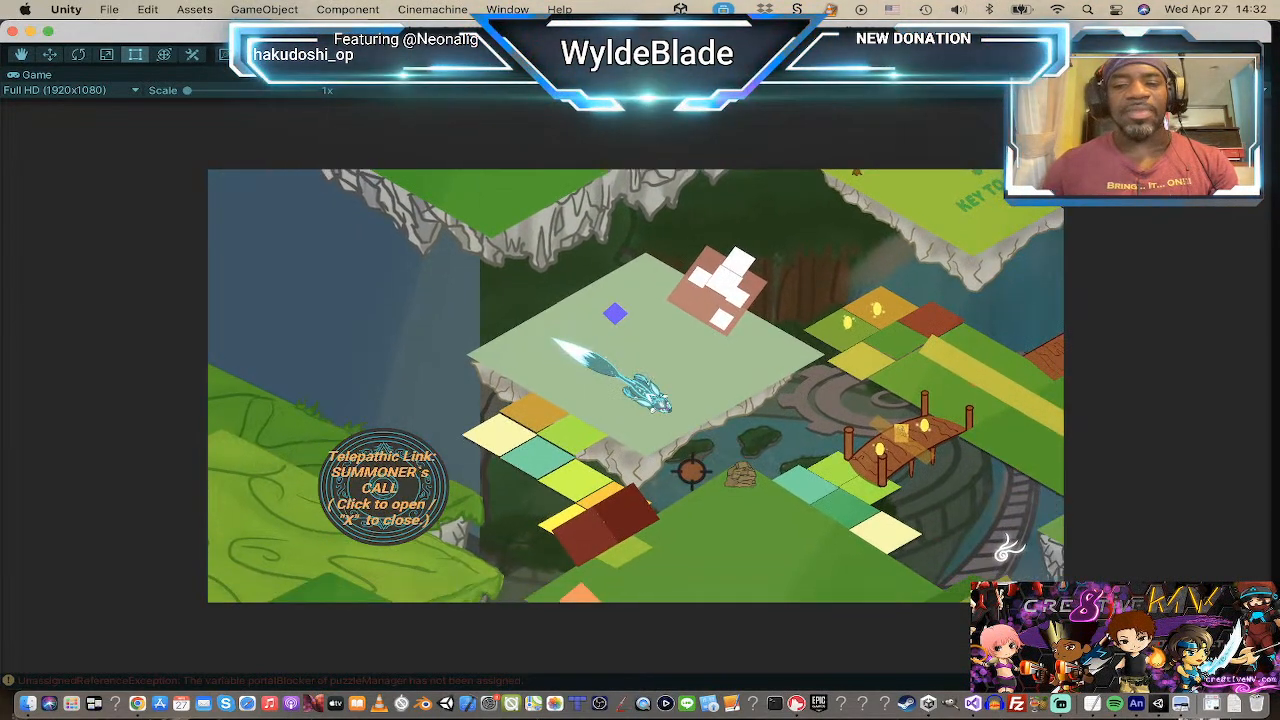
key(a)
key(s)
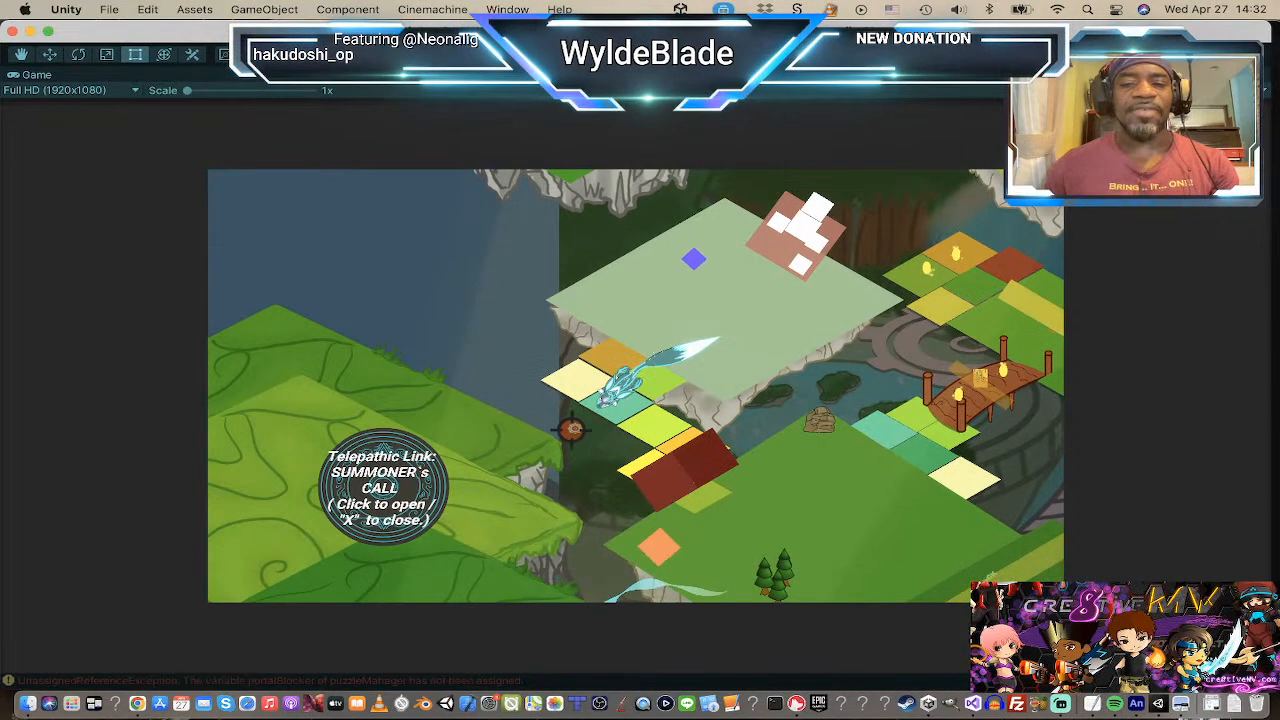
Step: Move the character back through the red gate, across the starting platform and over to the teal tiles near the wooden bridge
click(729, 491)
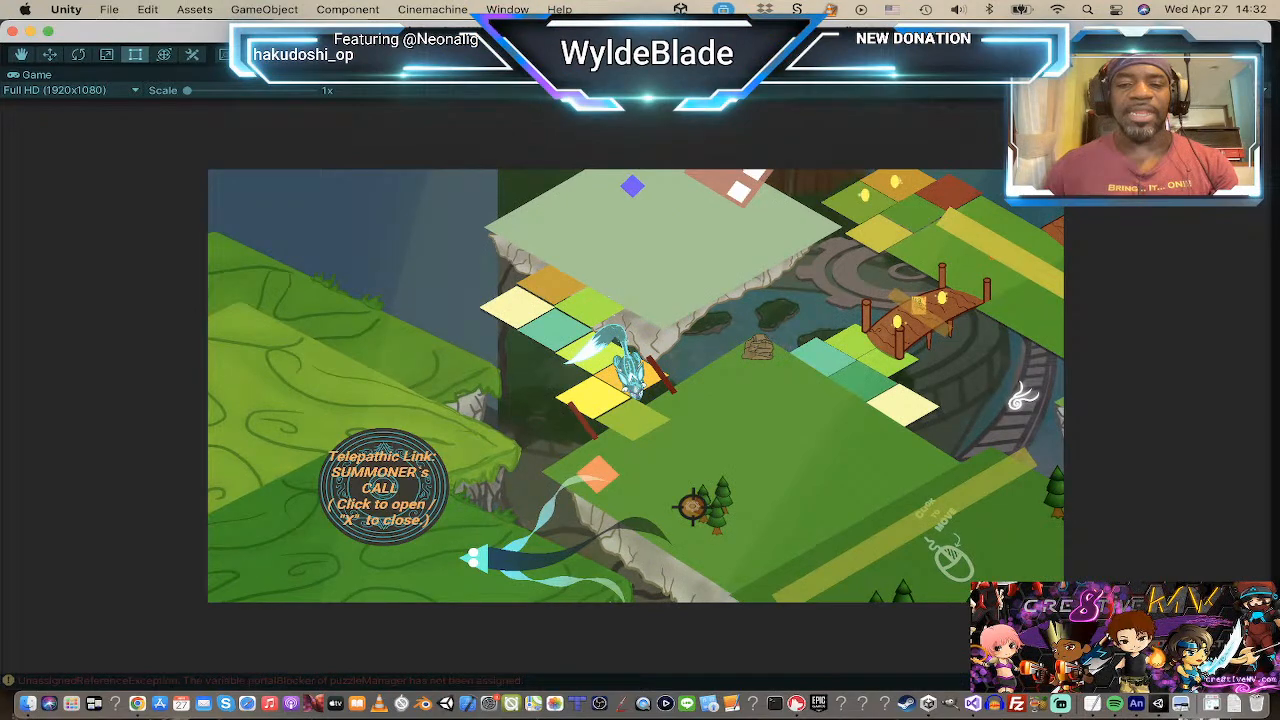
click(833, 399)
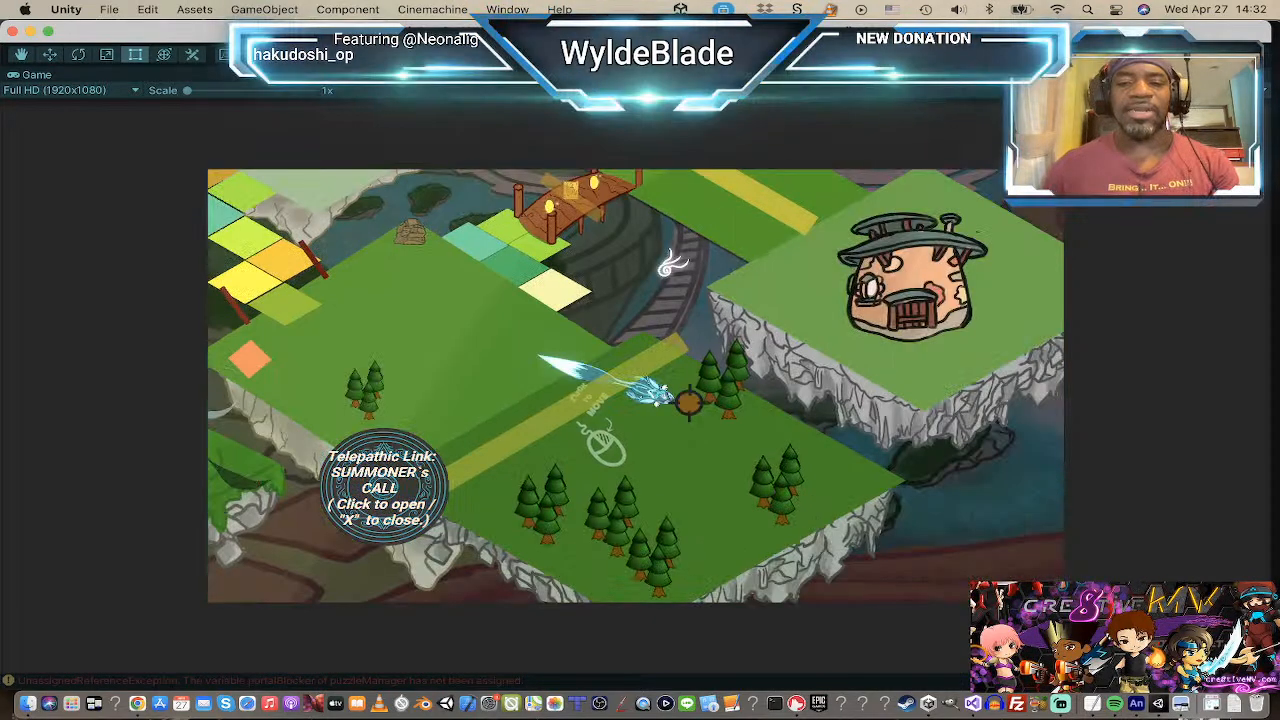
click(452, 281)
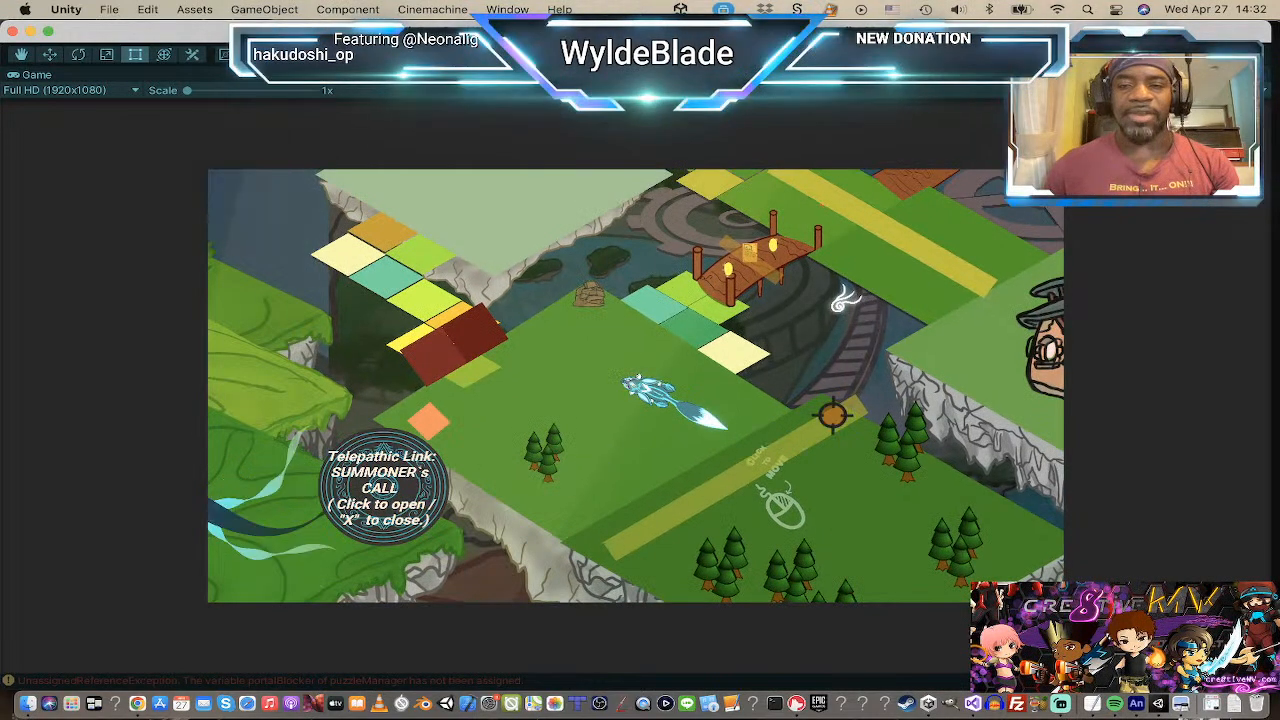
click(830, 232)
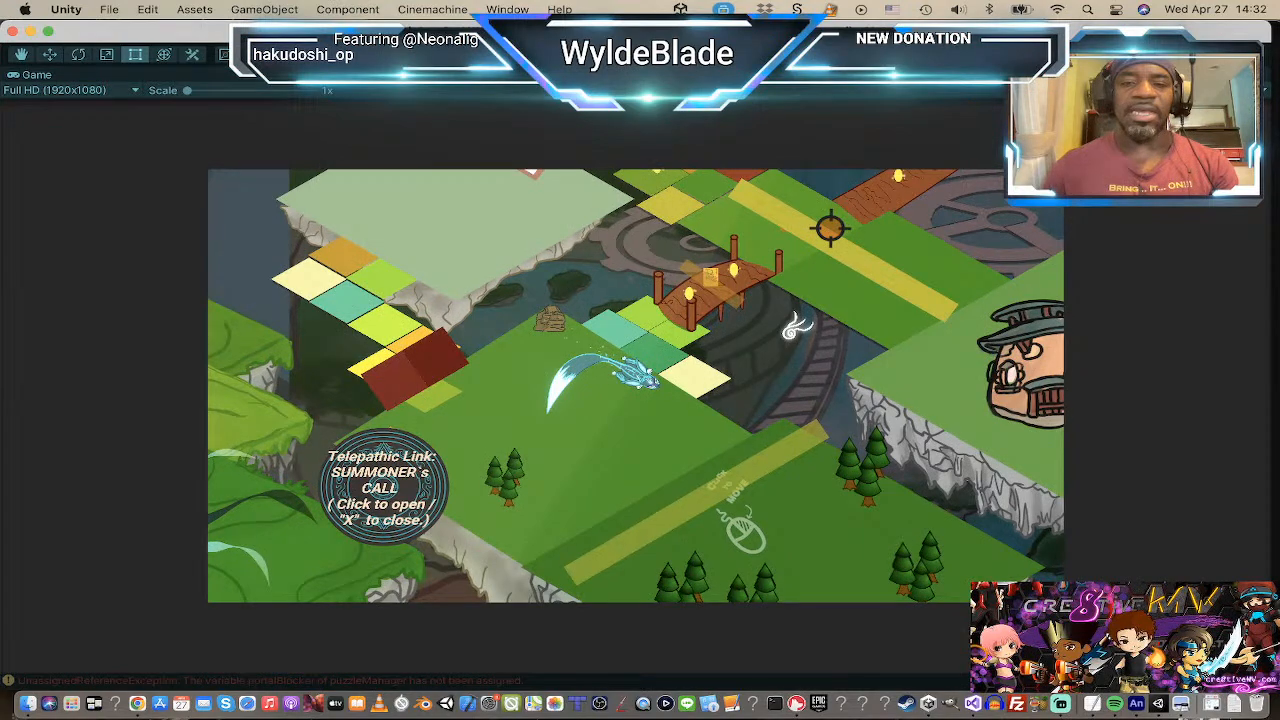
Step: Playtest the path along the wooden walkway past the enemies to the platform with the key-to-heal instructions
click(557, 334)
click(748, 328)
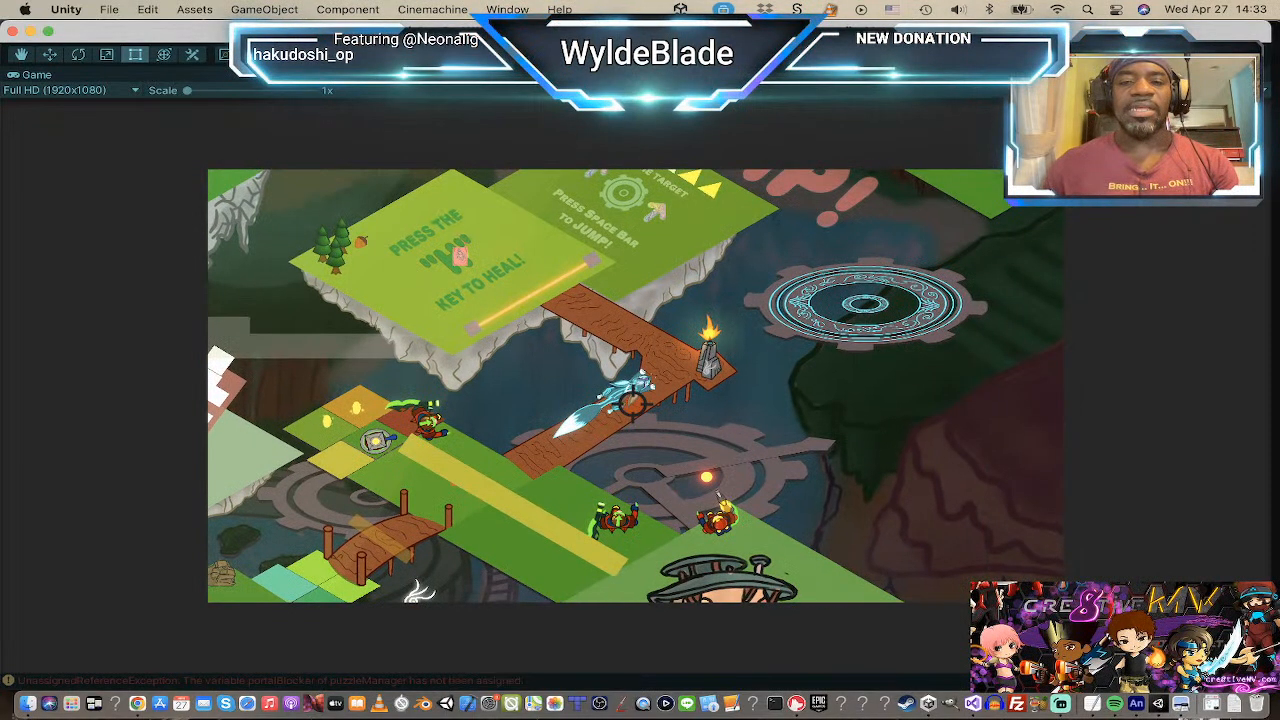
click(514, 320)
click(512, 317)
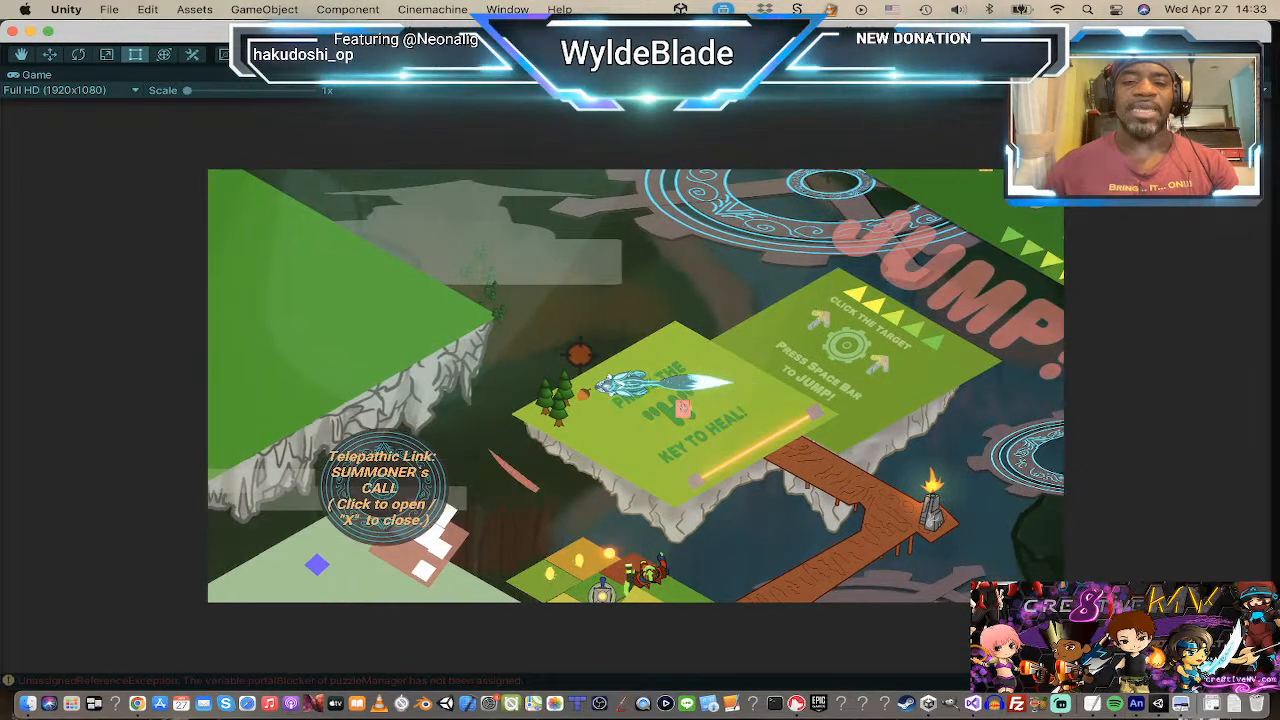
click(683, 254)
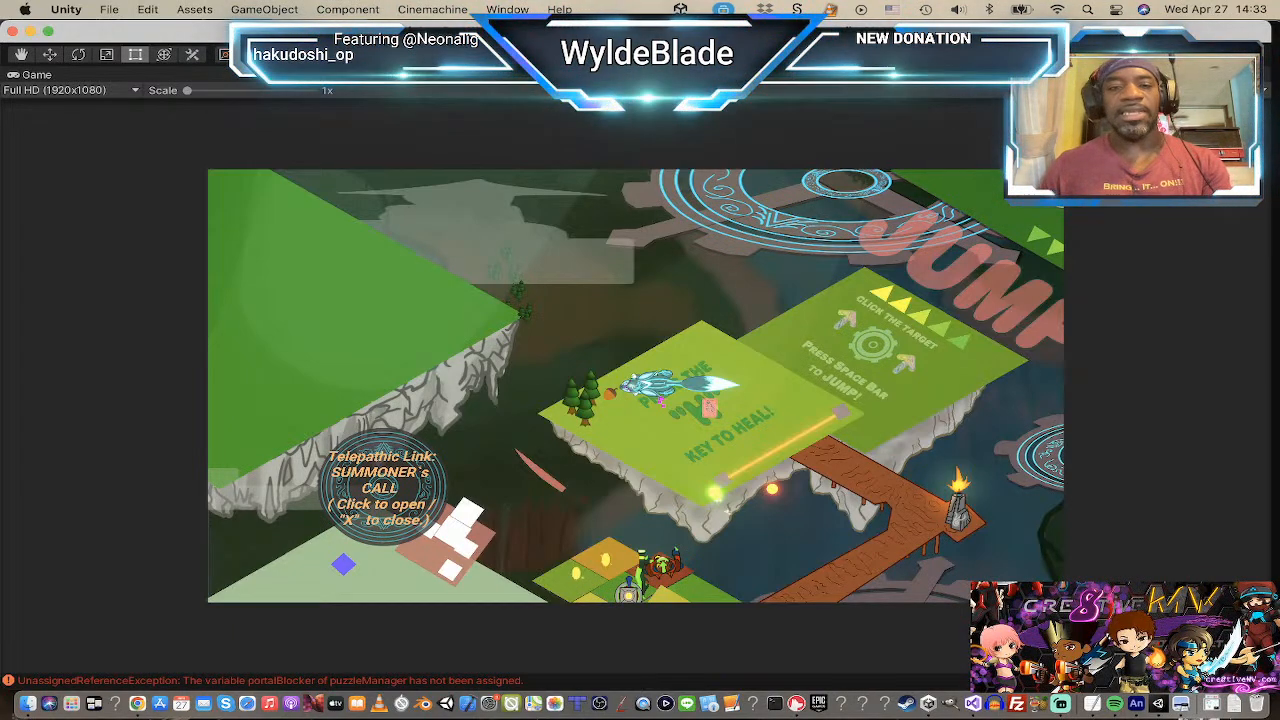
Step: Switch to the Tokyo Indie Dev Game Jams Discord server in Chrome, dismiss the invite window, and browse its channels and general chat
key(super+Tab)
key(super+Tab)
key(super+Tab)
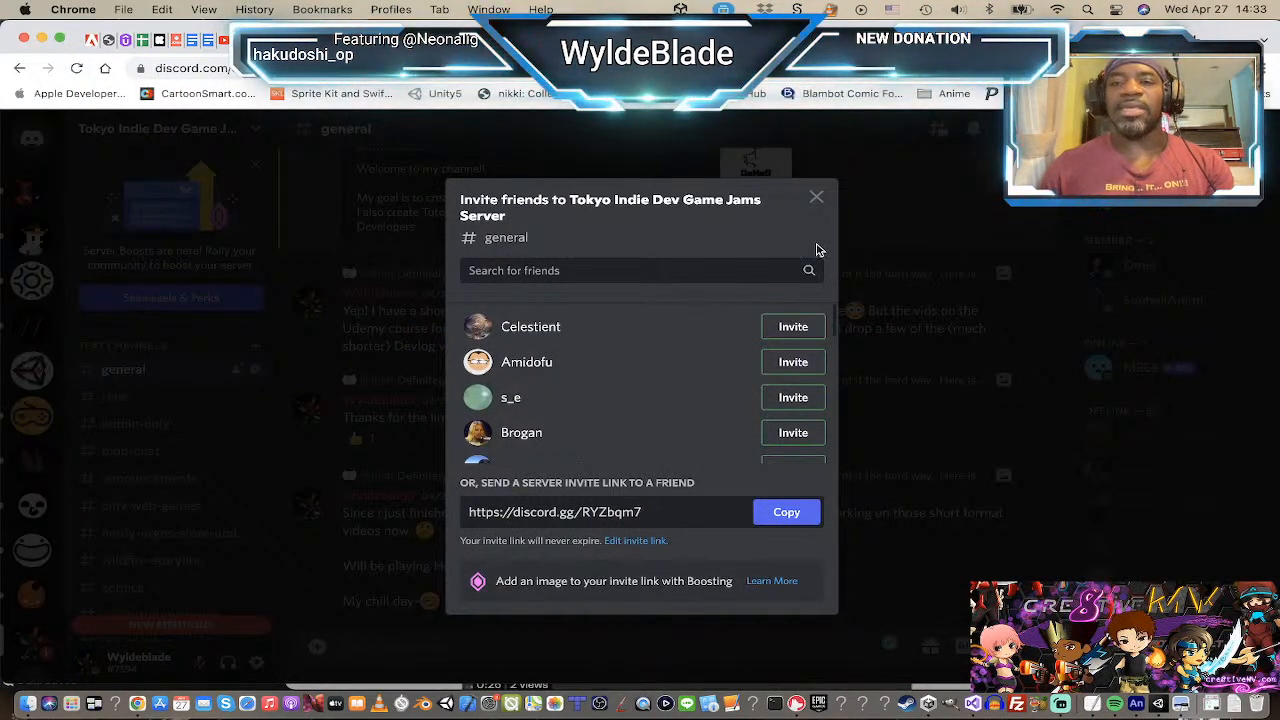
click(822, 200)
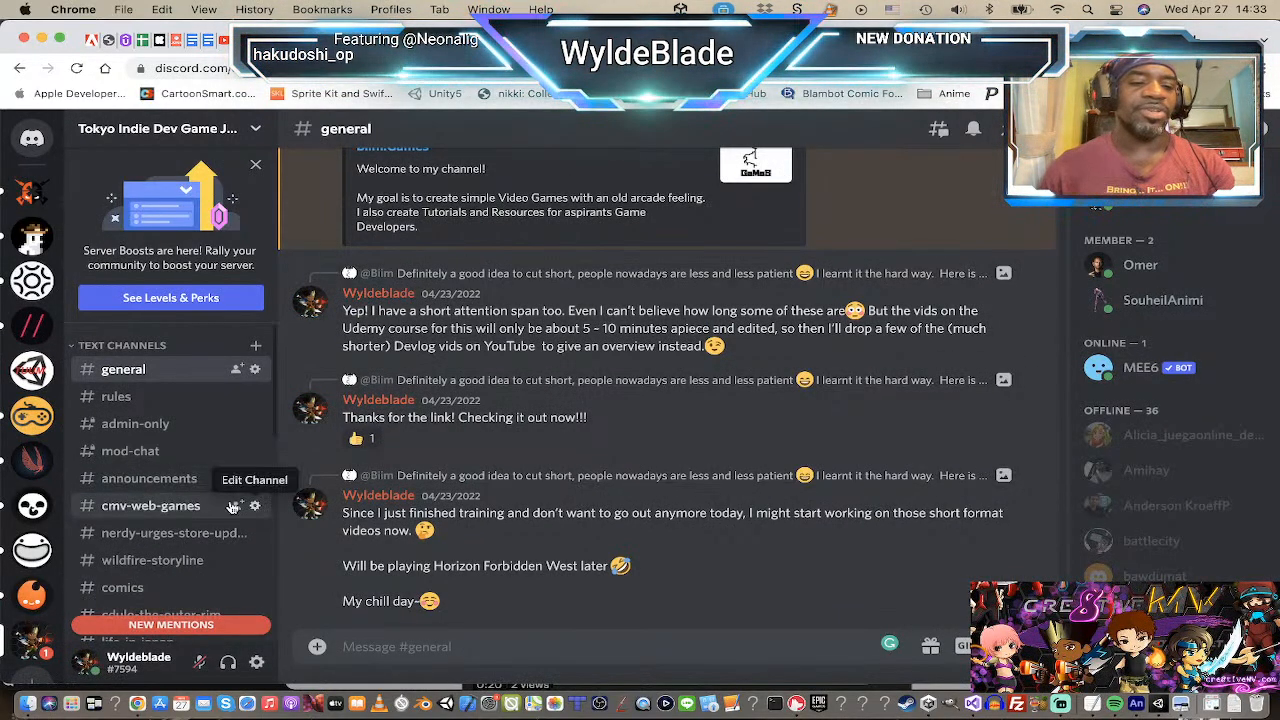
scroll(170, 535, down, 3)
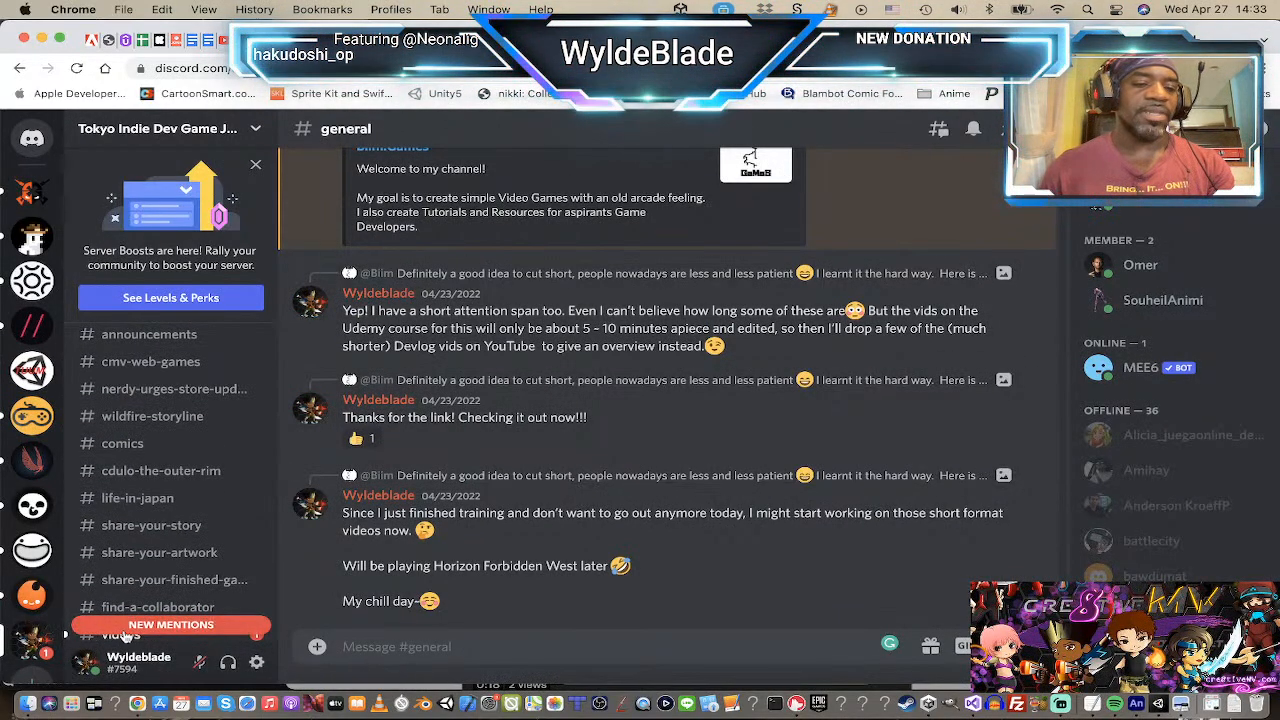
scroll(460, 525, up, 10)
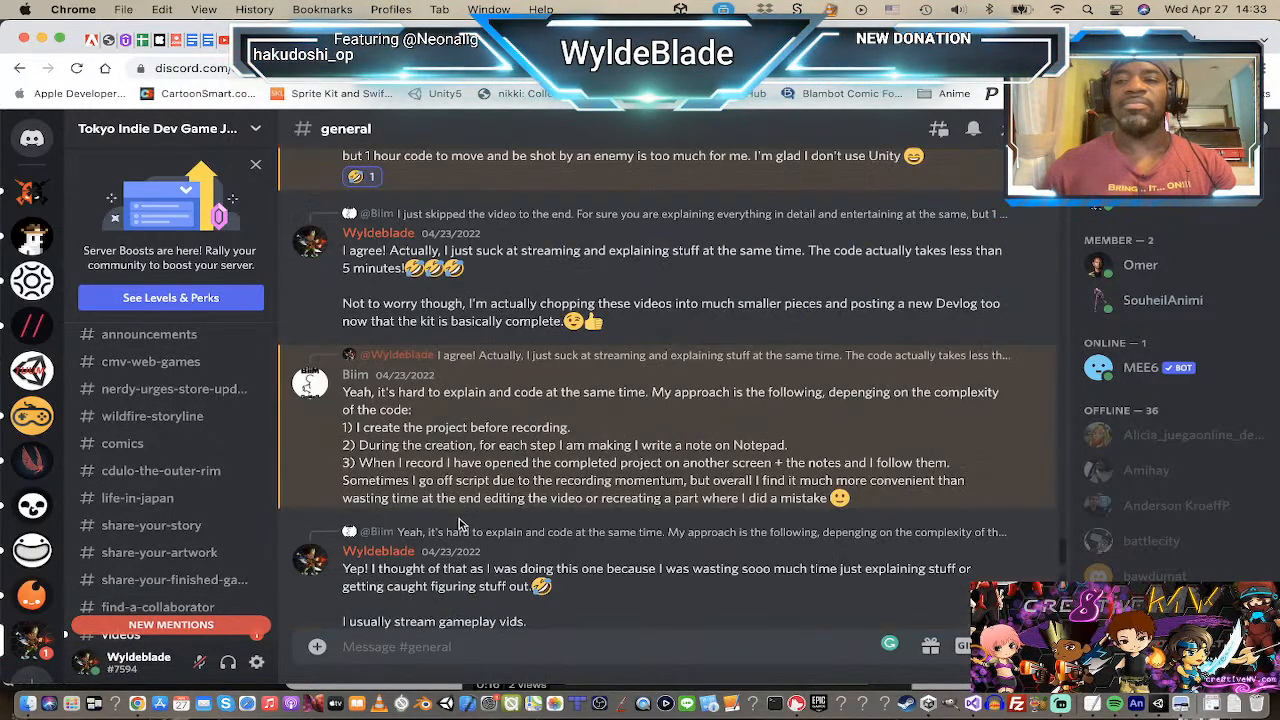
scroll(460, 525, up, 5)
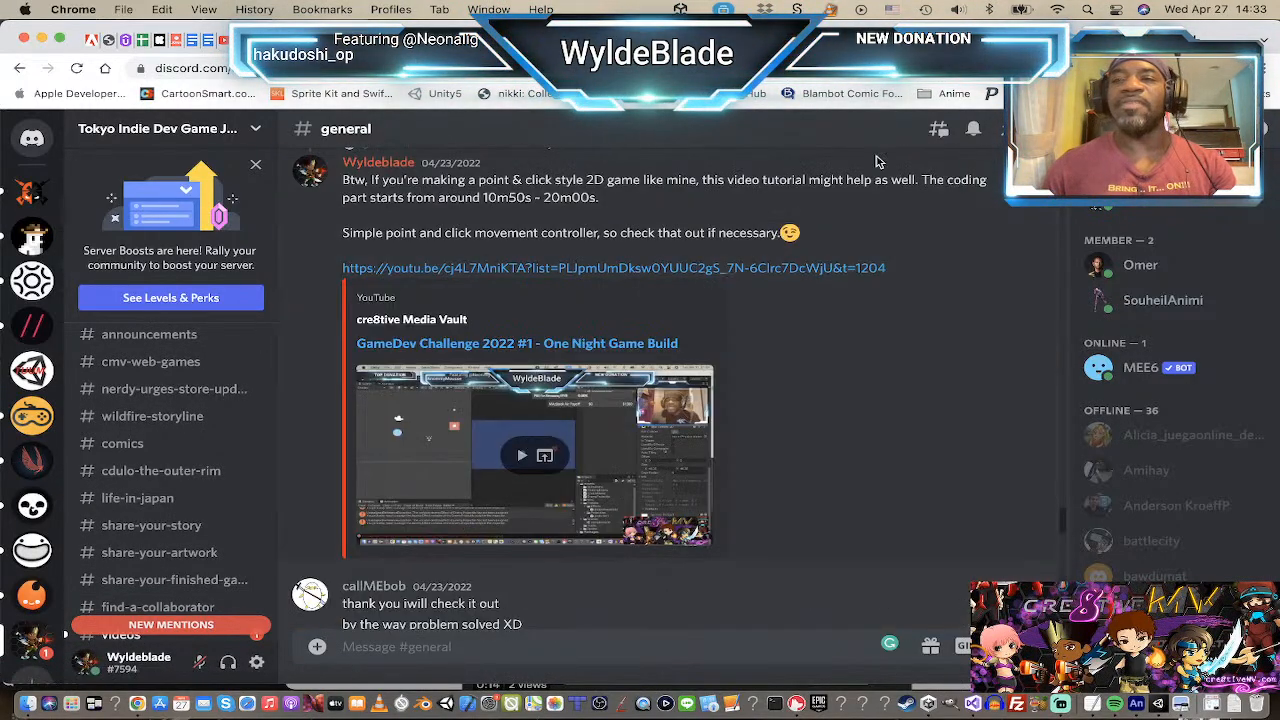
Step: Open the Spirits Of The Lost Winds page on the cre8tiveMV site and look over its template download, tutorial and demo game links
click(962, 40)
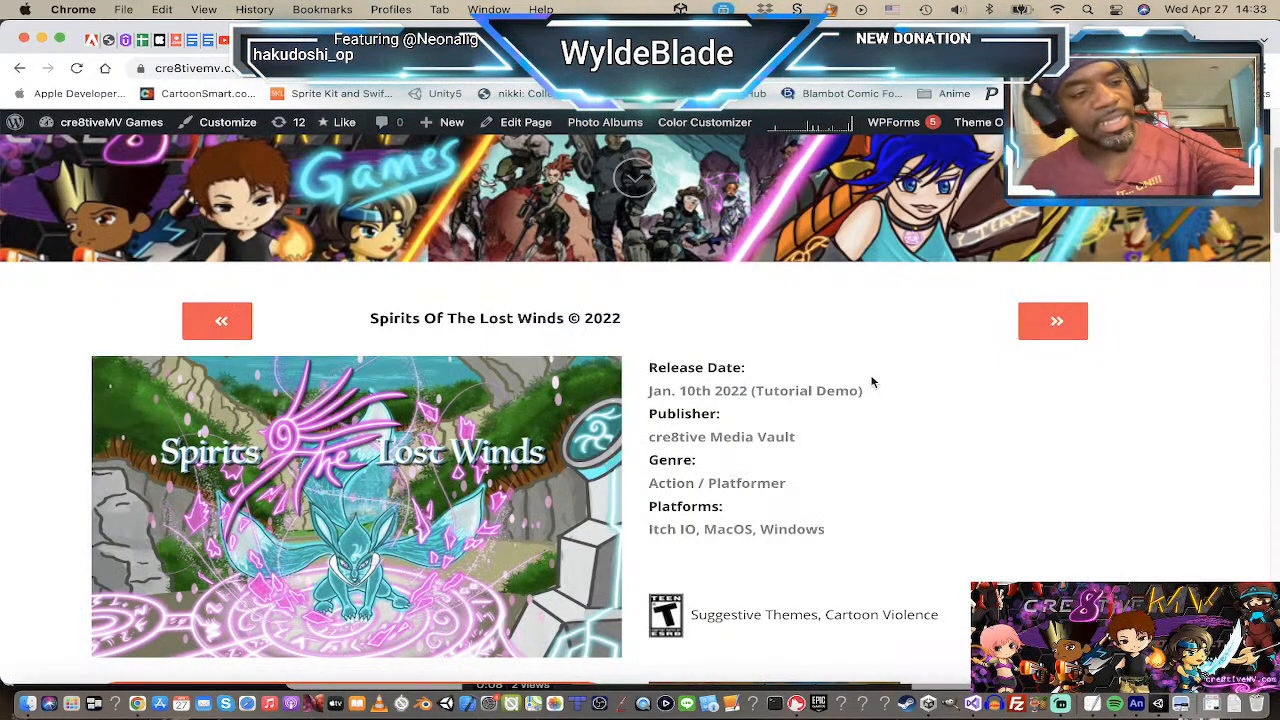
scroll(871, 381, down, 1)
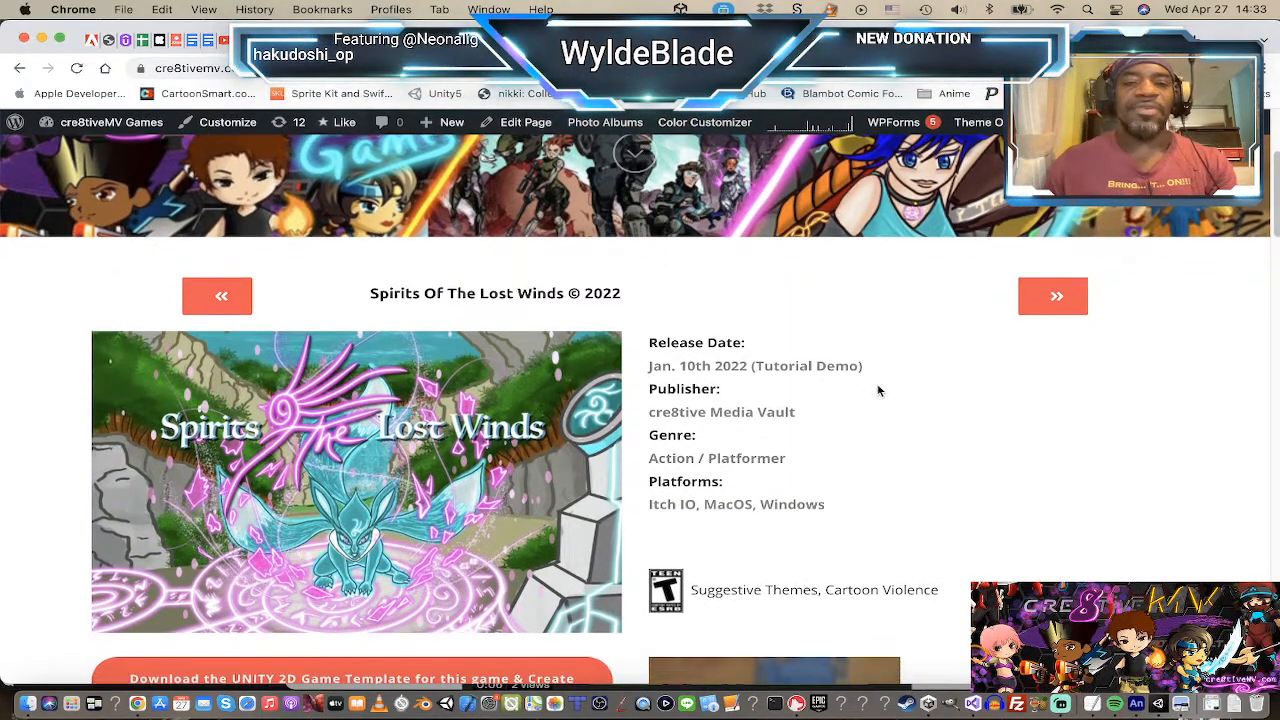
scroll(880, 390, down, 3)
scroll(894, 397, down, 5)
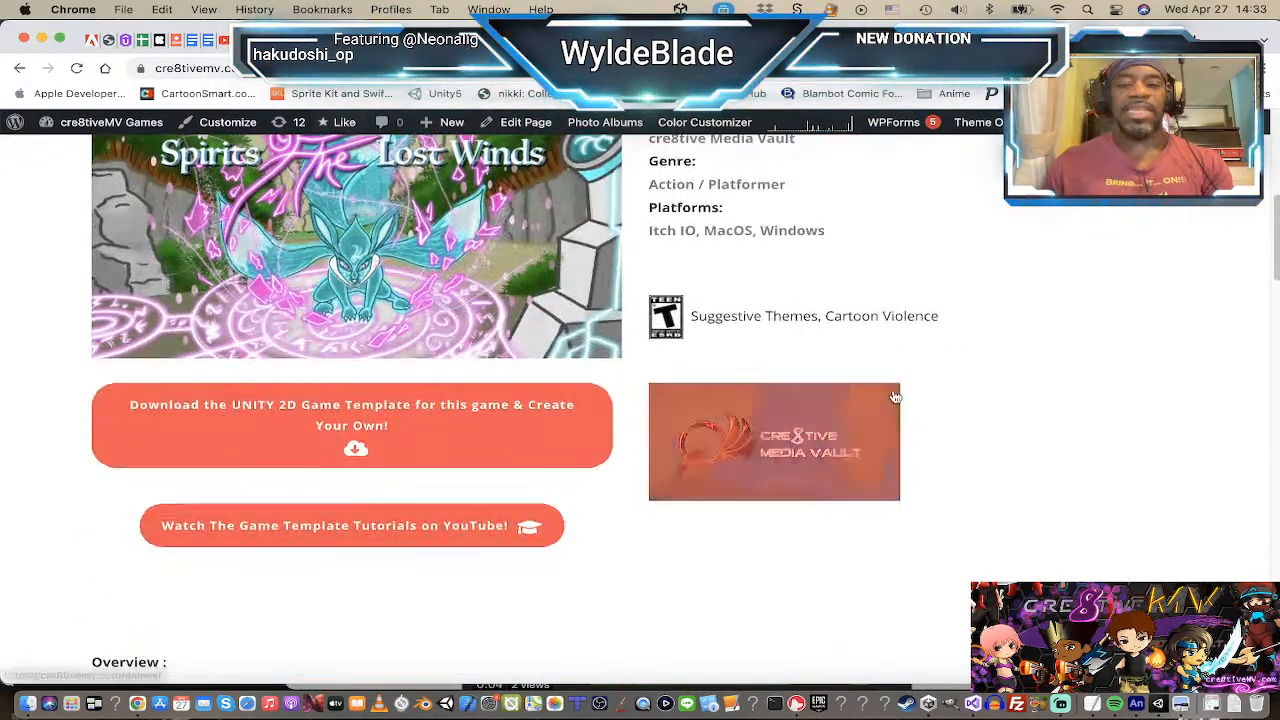
scroll(894, 397, up, 5)
scroll(894, 397, down, 10)
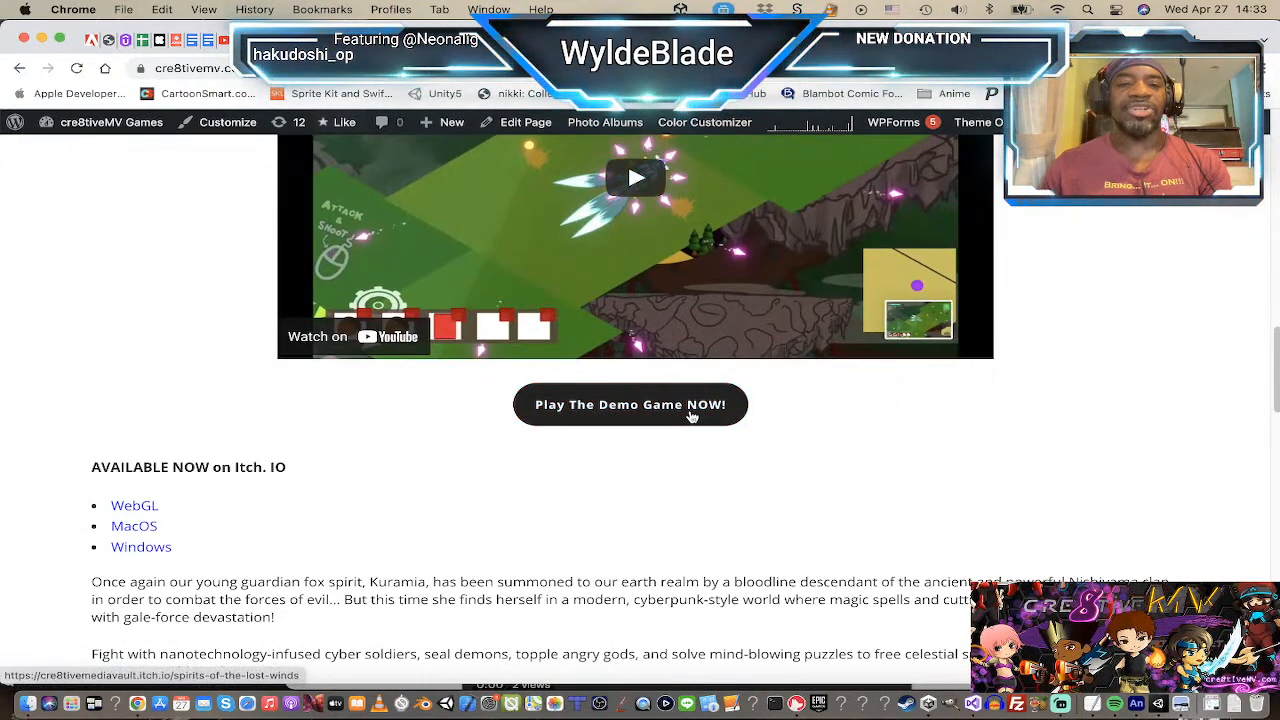
scroll(690, 410, up, 5)
scroll(702, 410, up, 5)
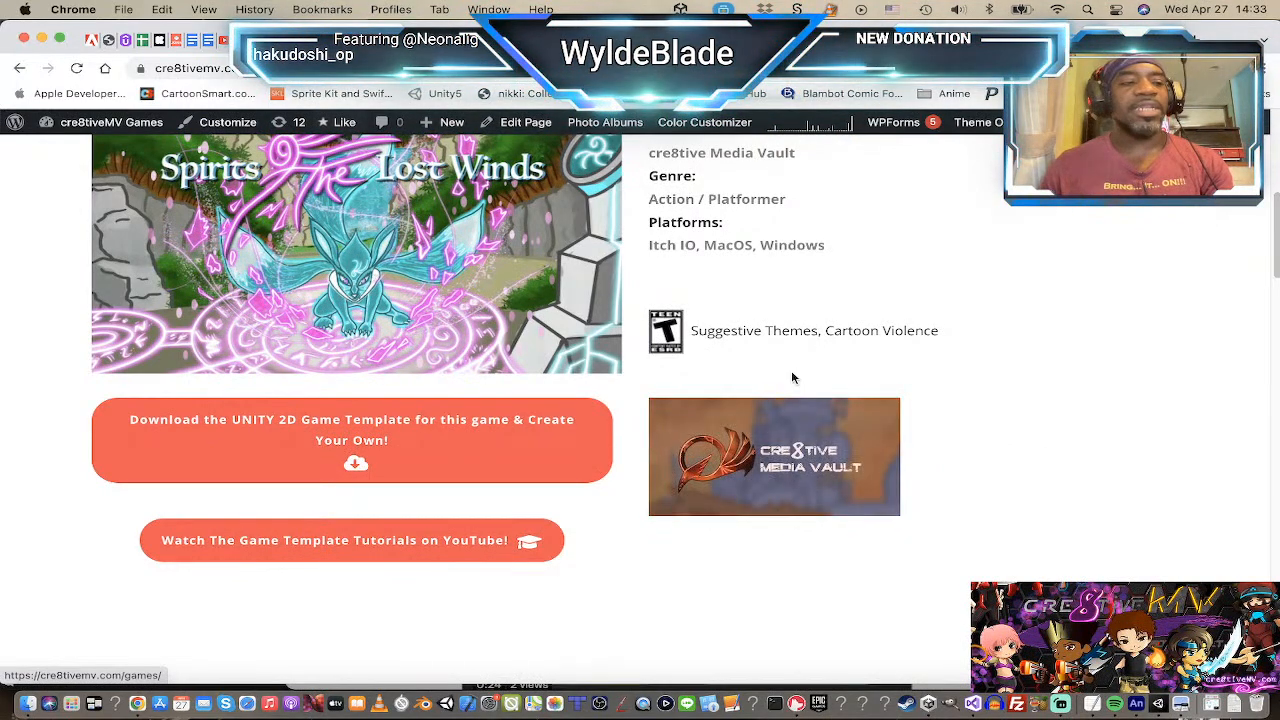
Step: Review the game page from the release details through the overview, story and key features to the WildFIRE store items
scroll(891, 317, up, 1)
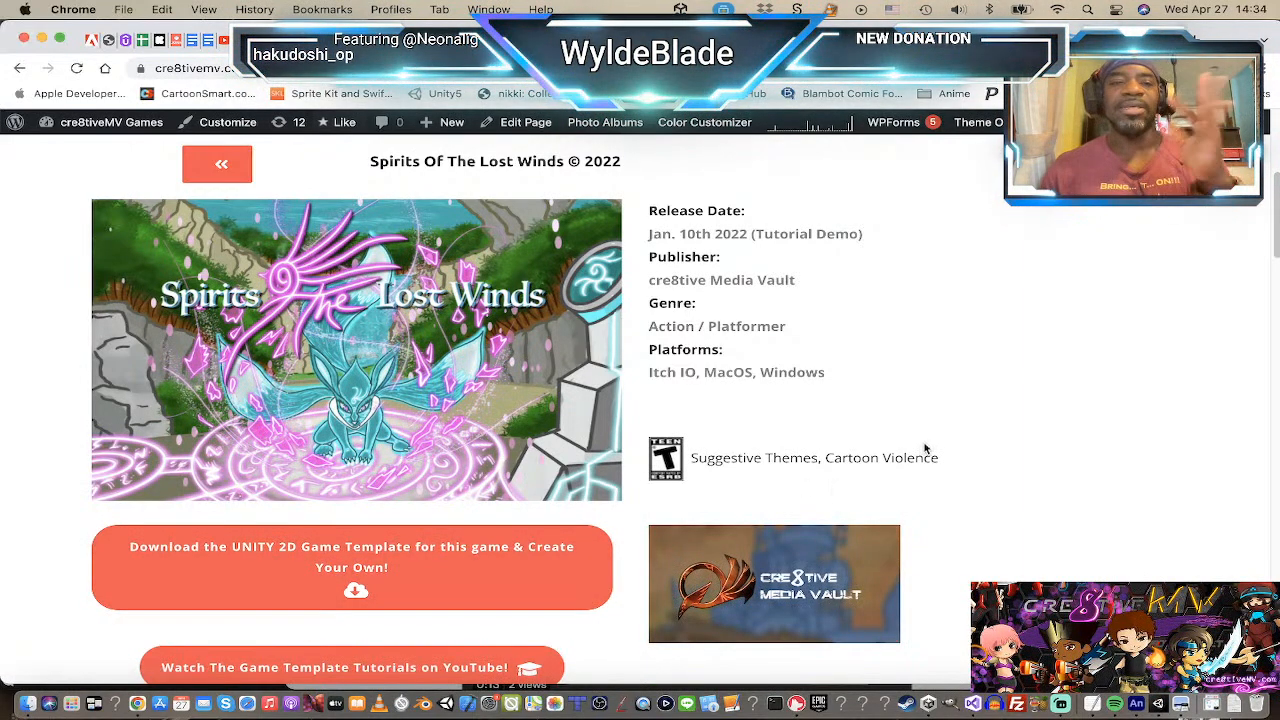
scroll(962, 420, down, 1)
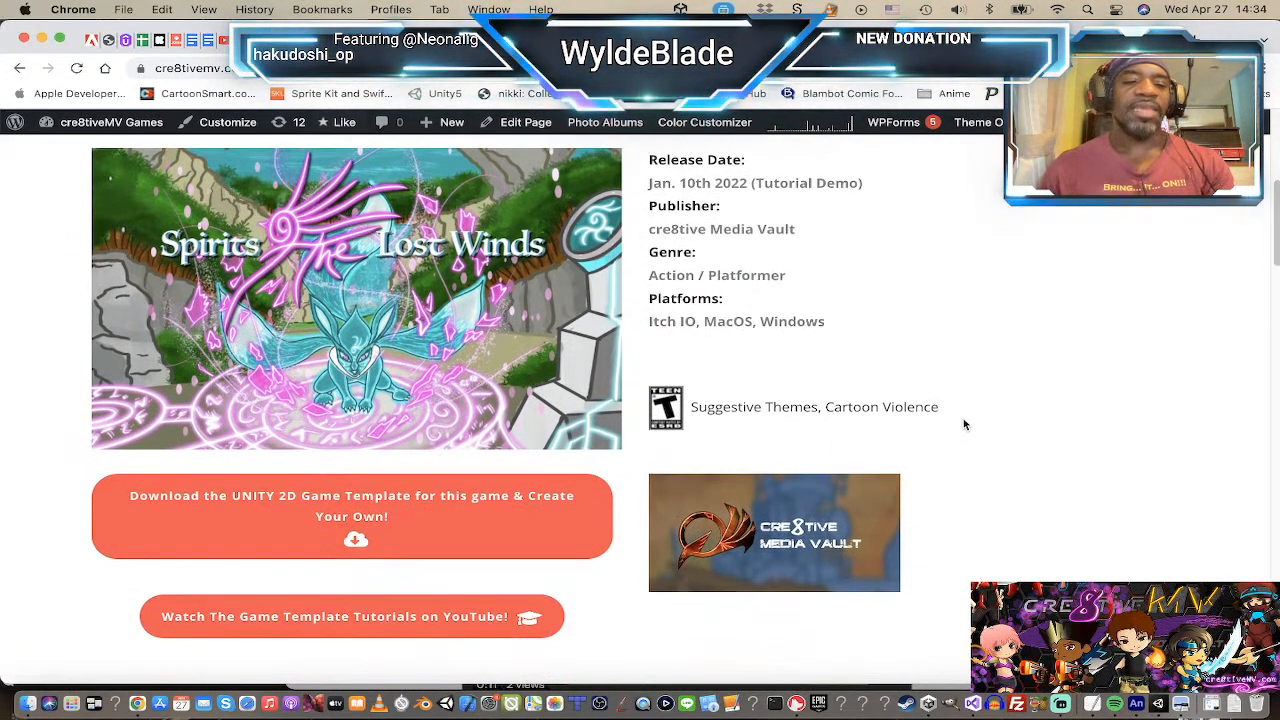
scroll(964, 425, up, 1)
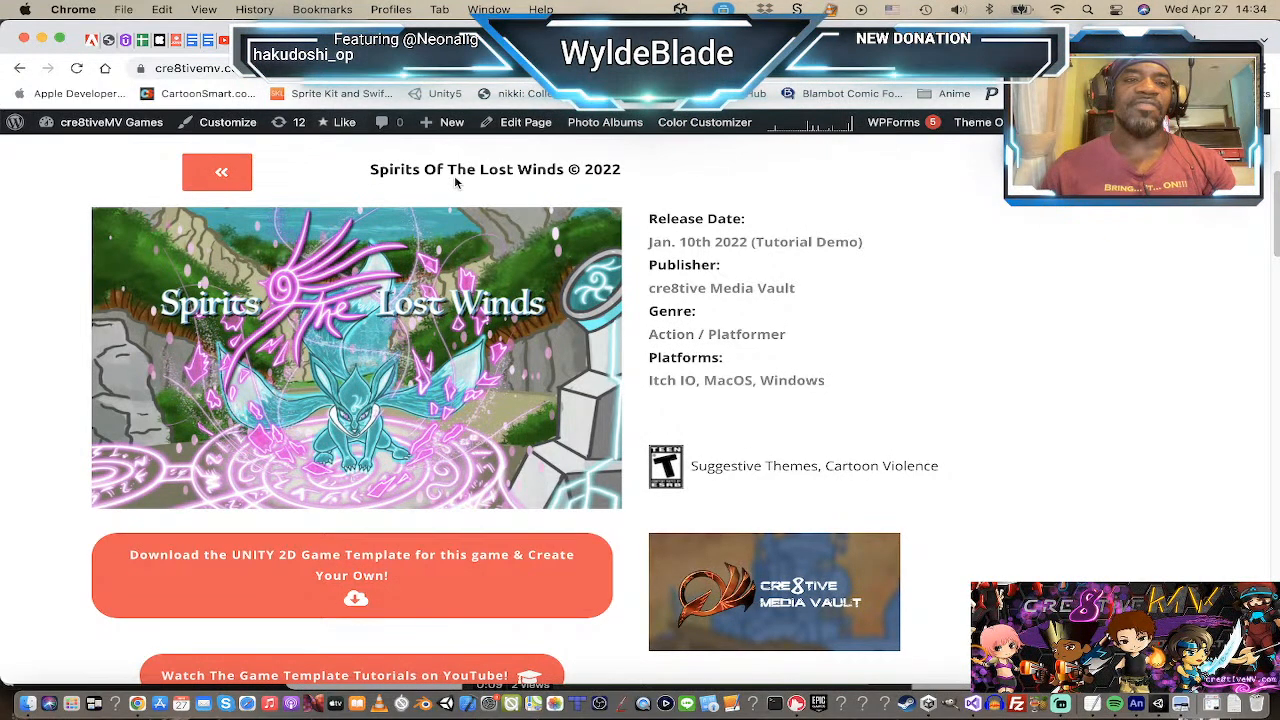
scroll(745, 367, down, 5)
scroll(745, 367, down, 3)
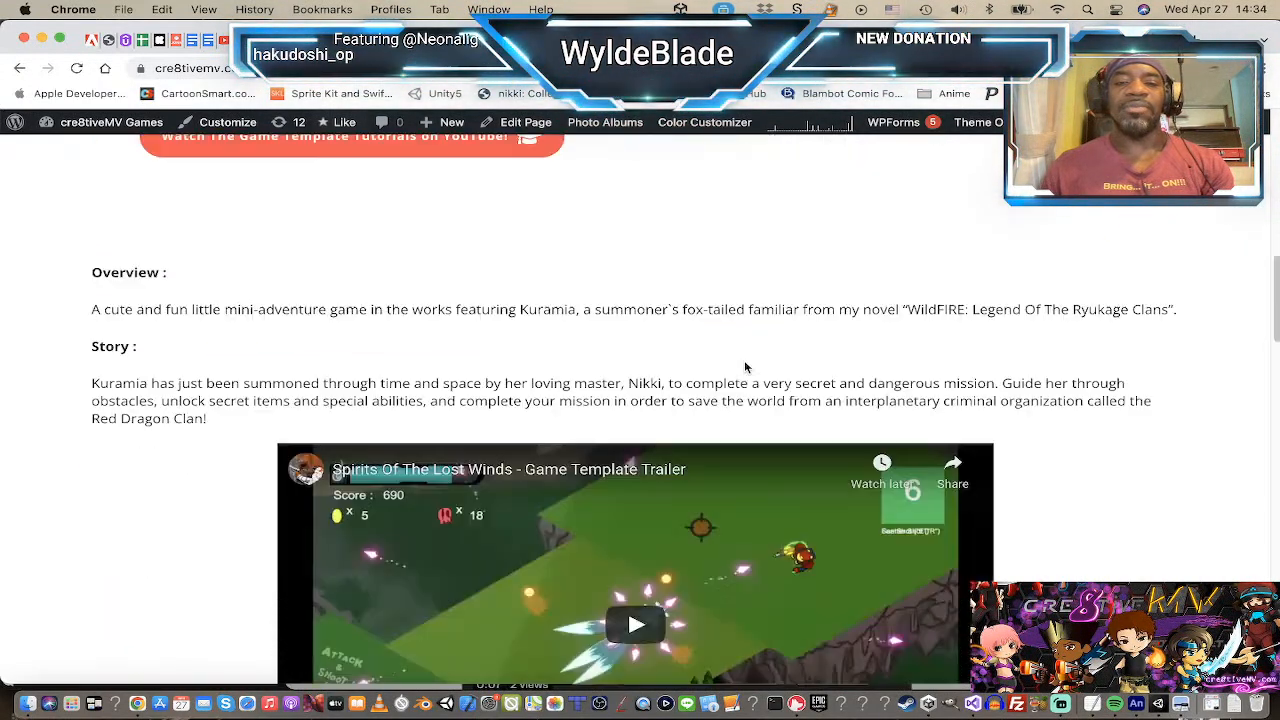
scroll(749, 366, up, 4)
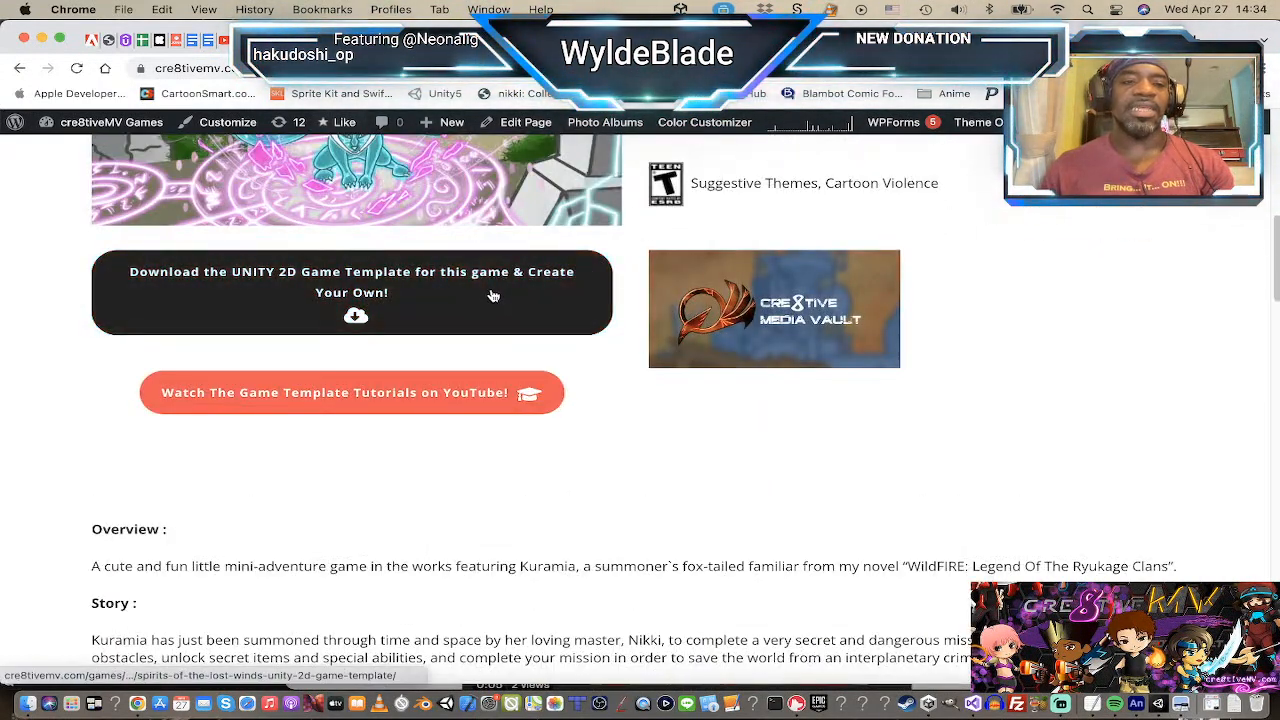
scroll(530, 308, down, 4)
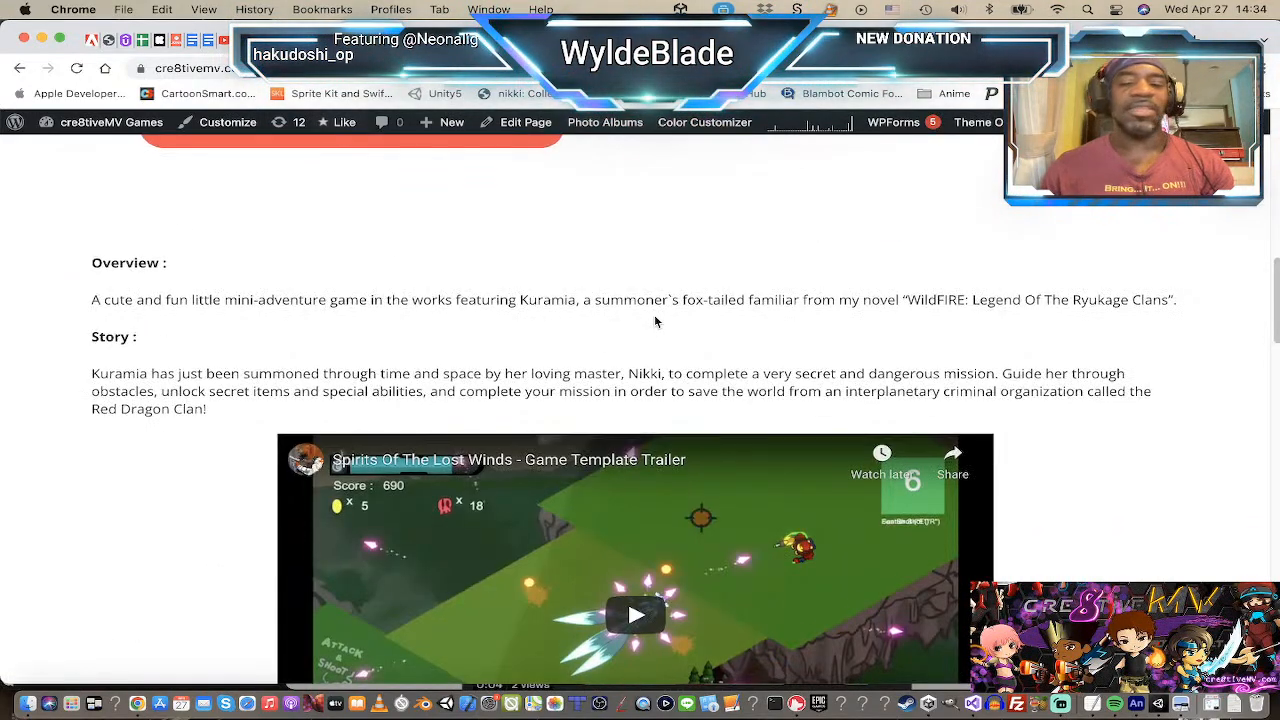
scroll(630, 318, down, 7)
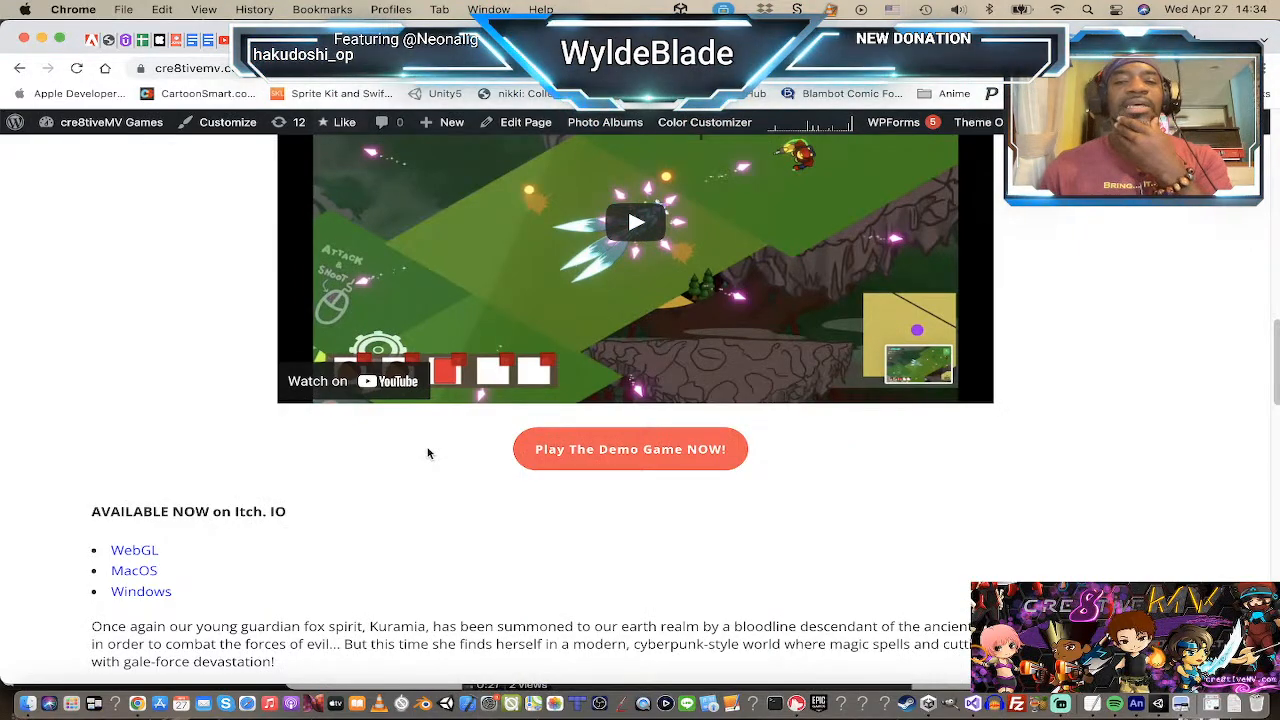
scroll(428, 454, down, 2)
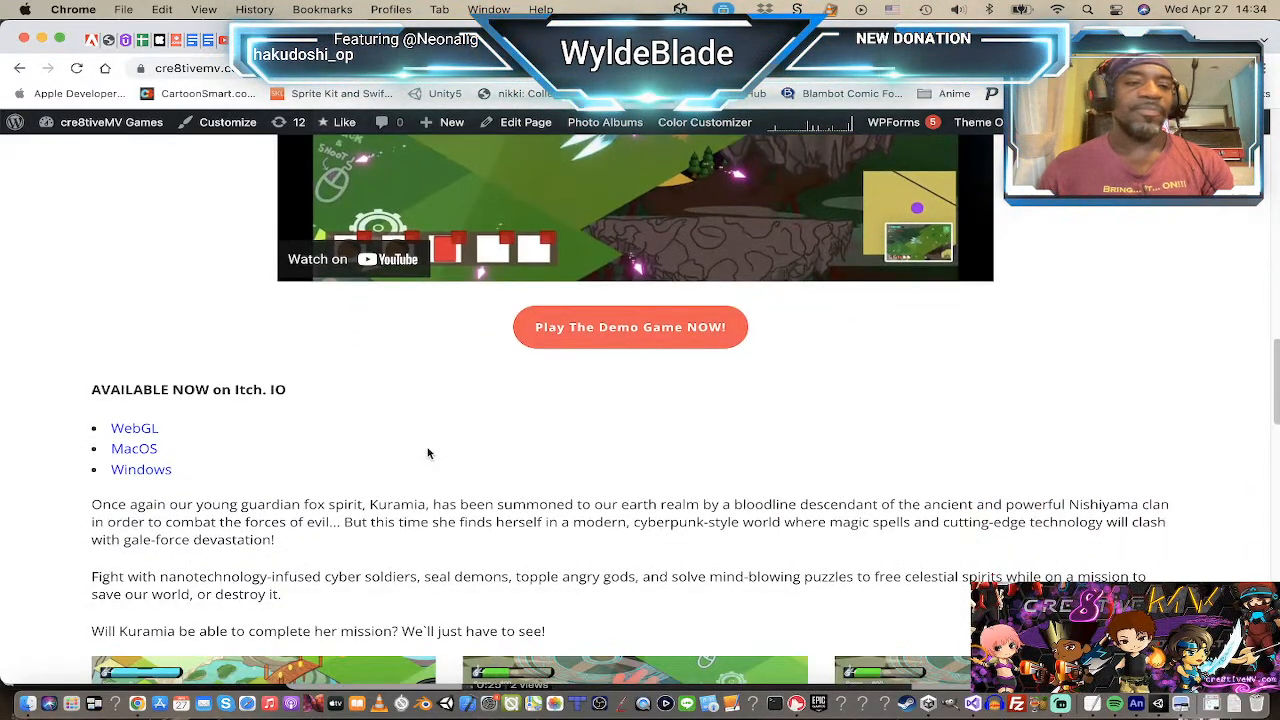
scroll(428, 454, down, 14)
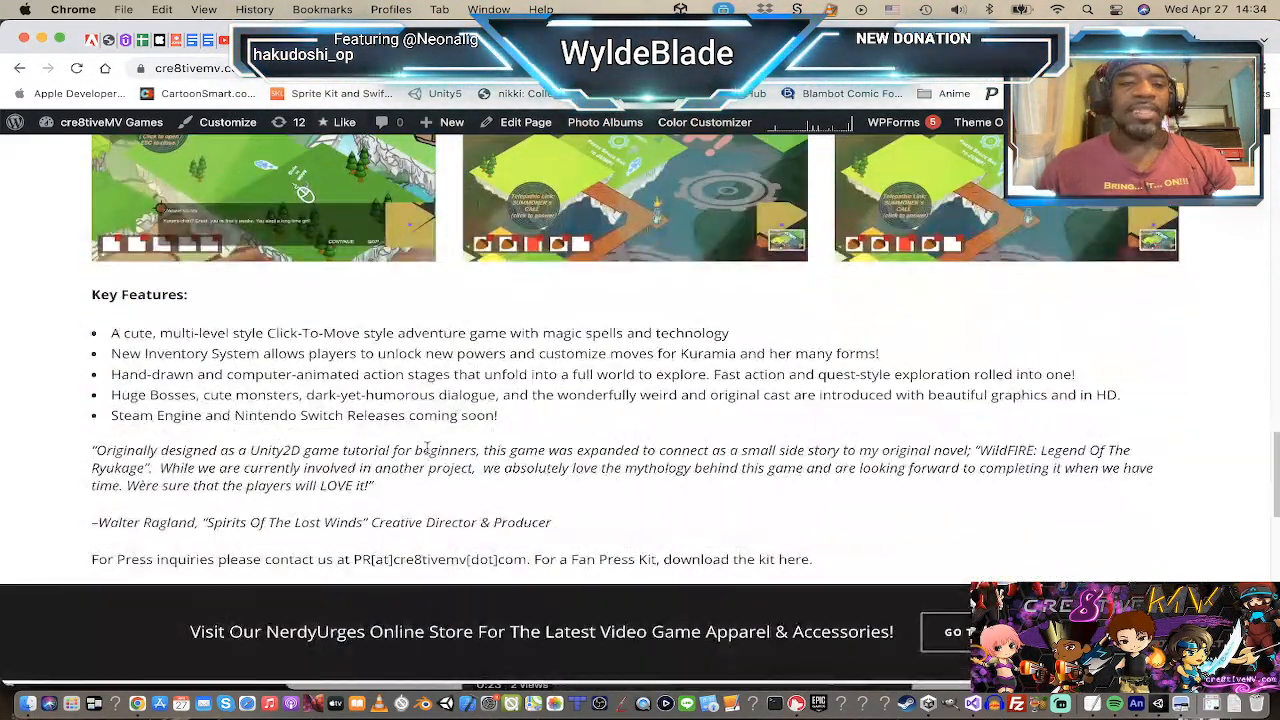
scroll(428, 454, down, 2)
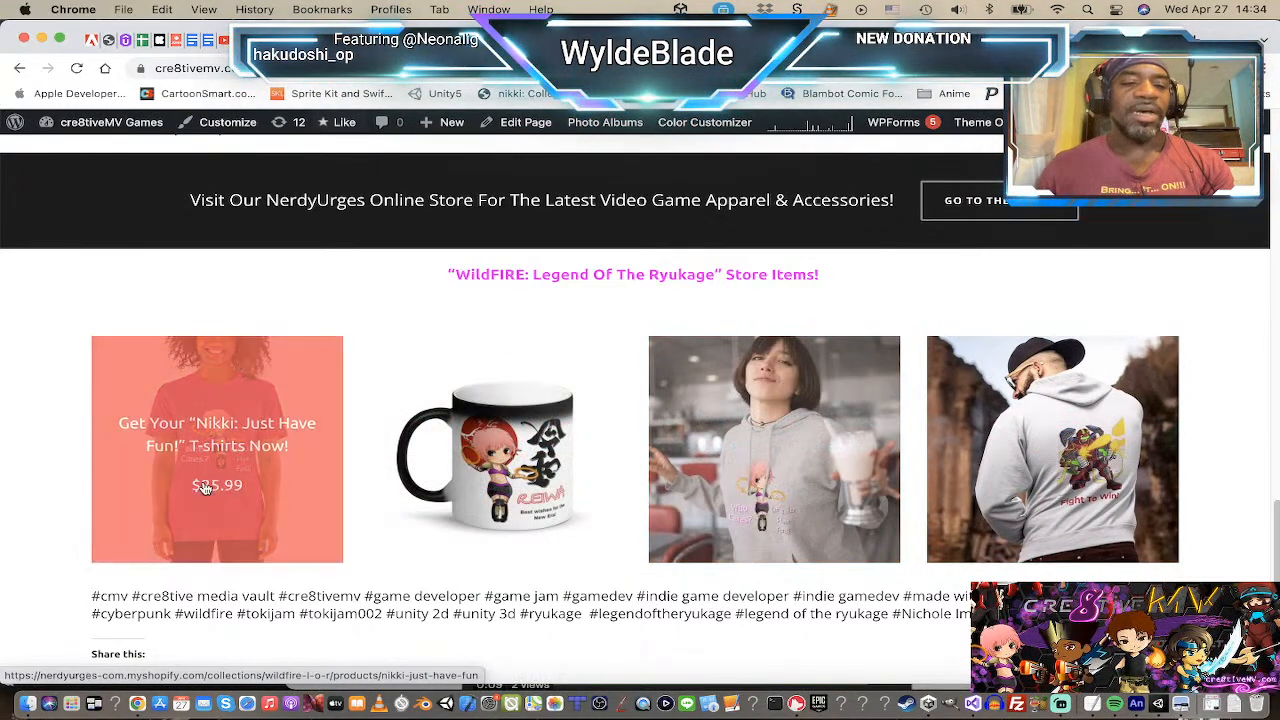
Step: View the IMG_0708.PNG concept sketch in Preview, and return to the template download links on the game page in Chrome
key(super+Tab)
key(super+Tab)
key(super+Tab)
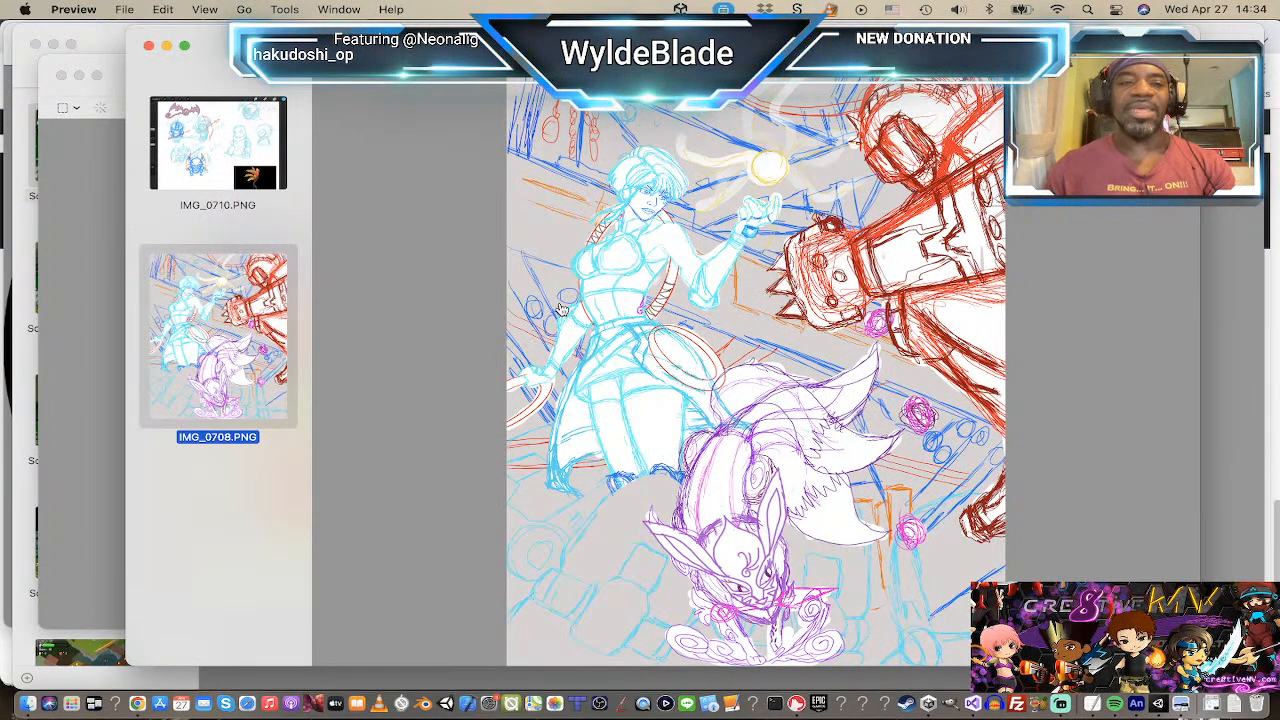
key(super+Tab)
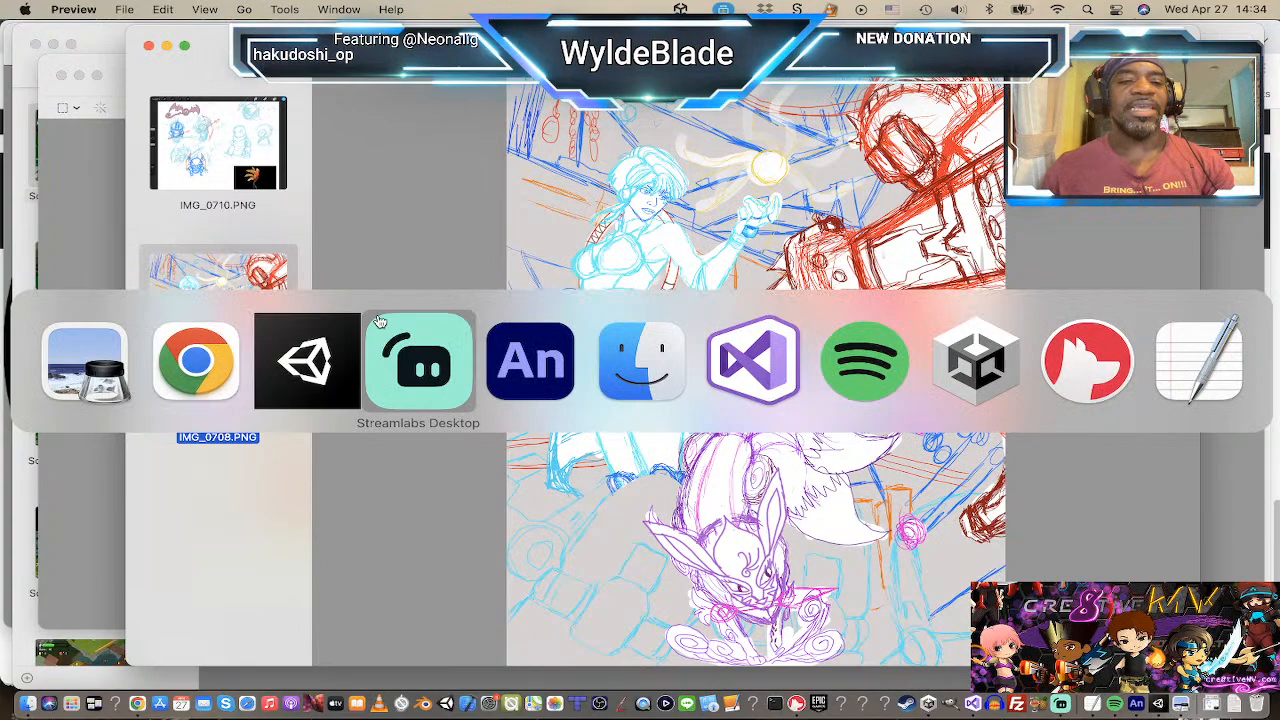
click(222, 360)
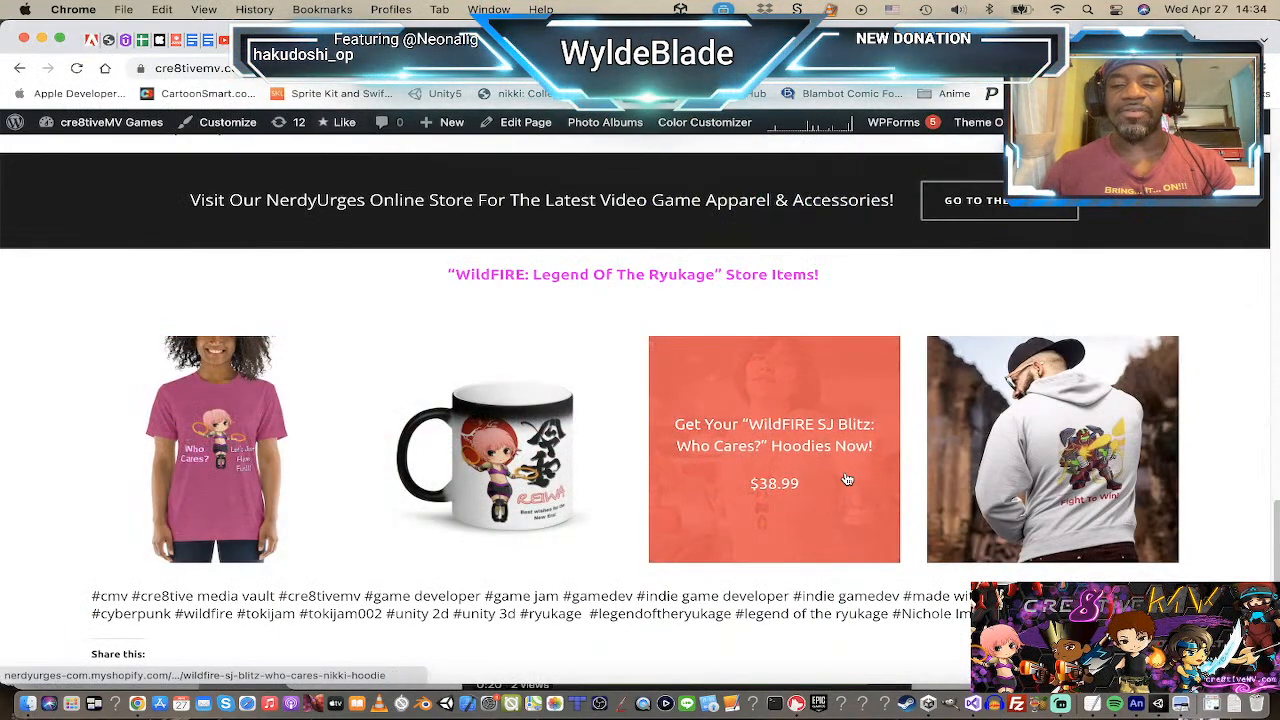
scroll(908, 481, up, 2)
scroll(908, 481, up, 15)
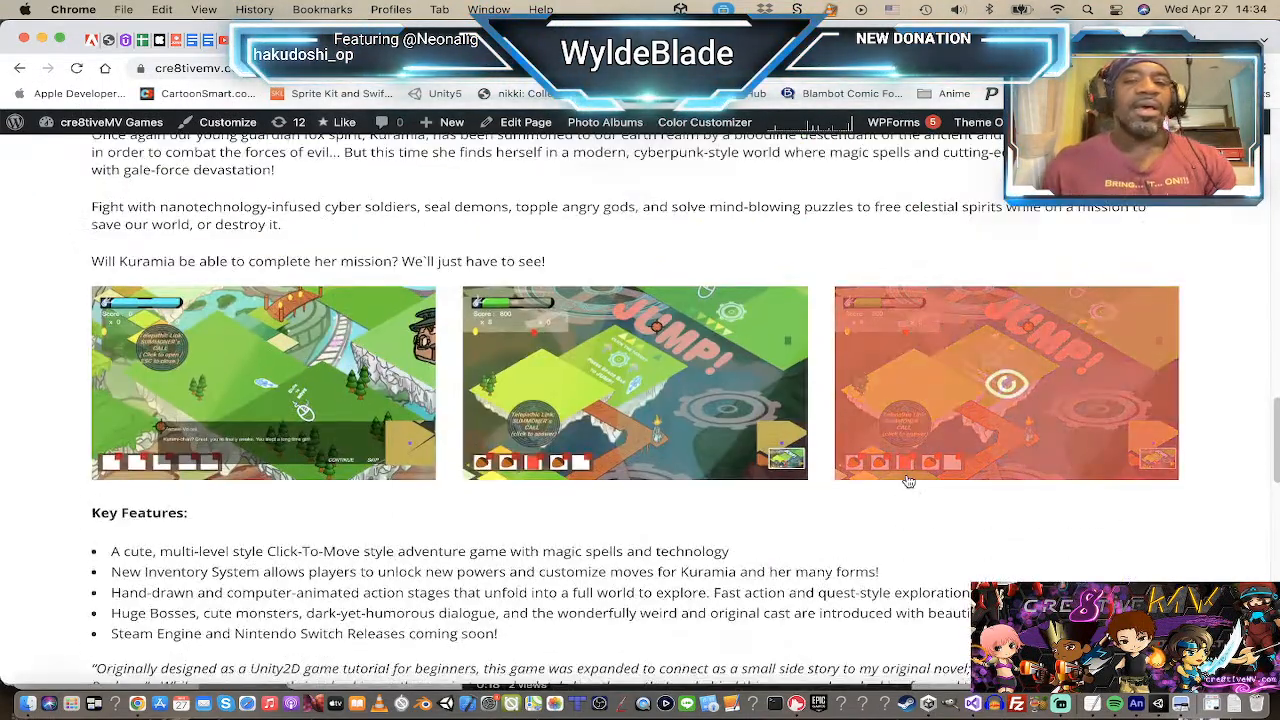
scroll(907, 478, up, 8)
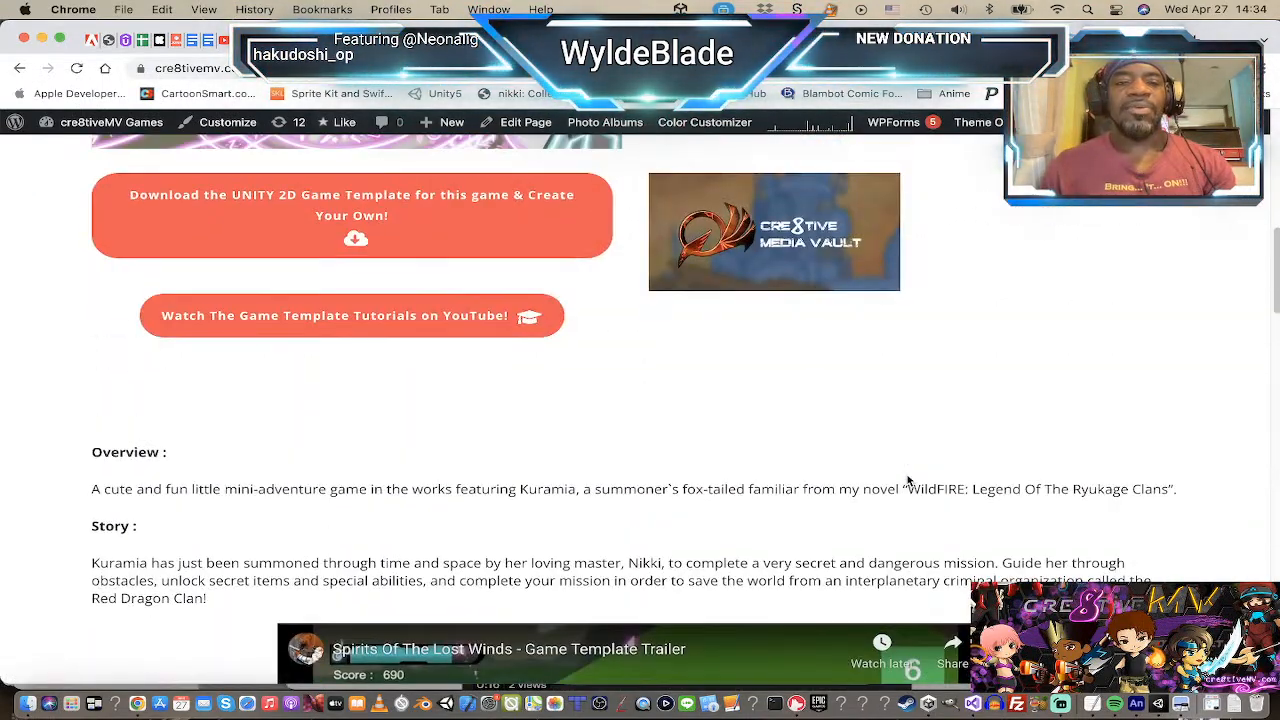
Step: Switch to Unity and deactivate the CHECKPOINTS group containing the three checkpoints in the Level_1a scene
key(super+Tab)
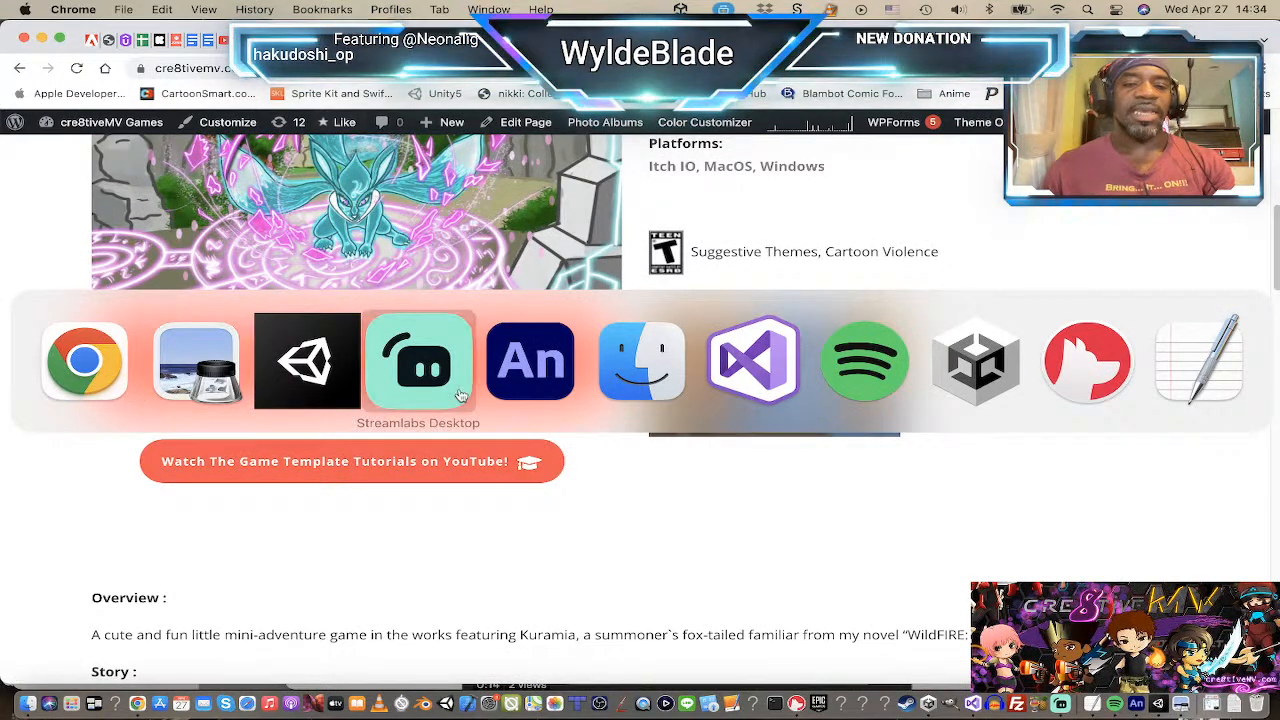
click(307, 362)
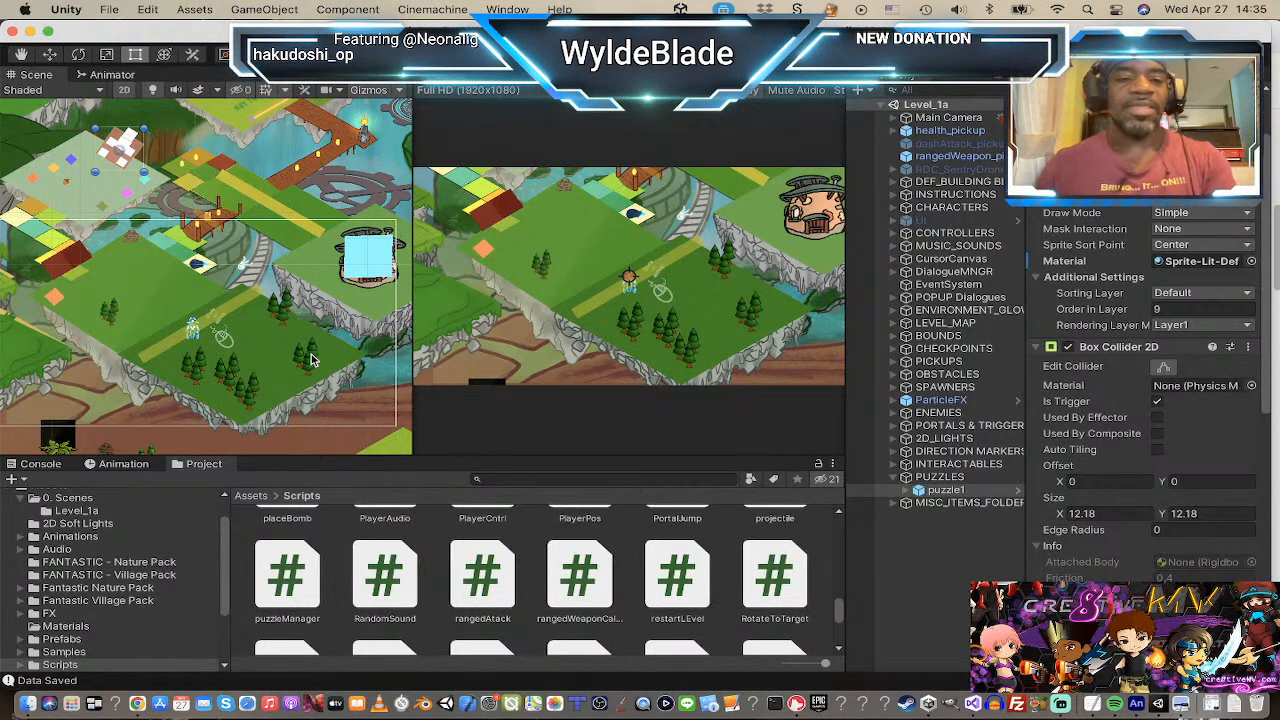
scroll(310, 360, up, 5)
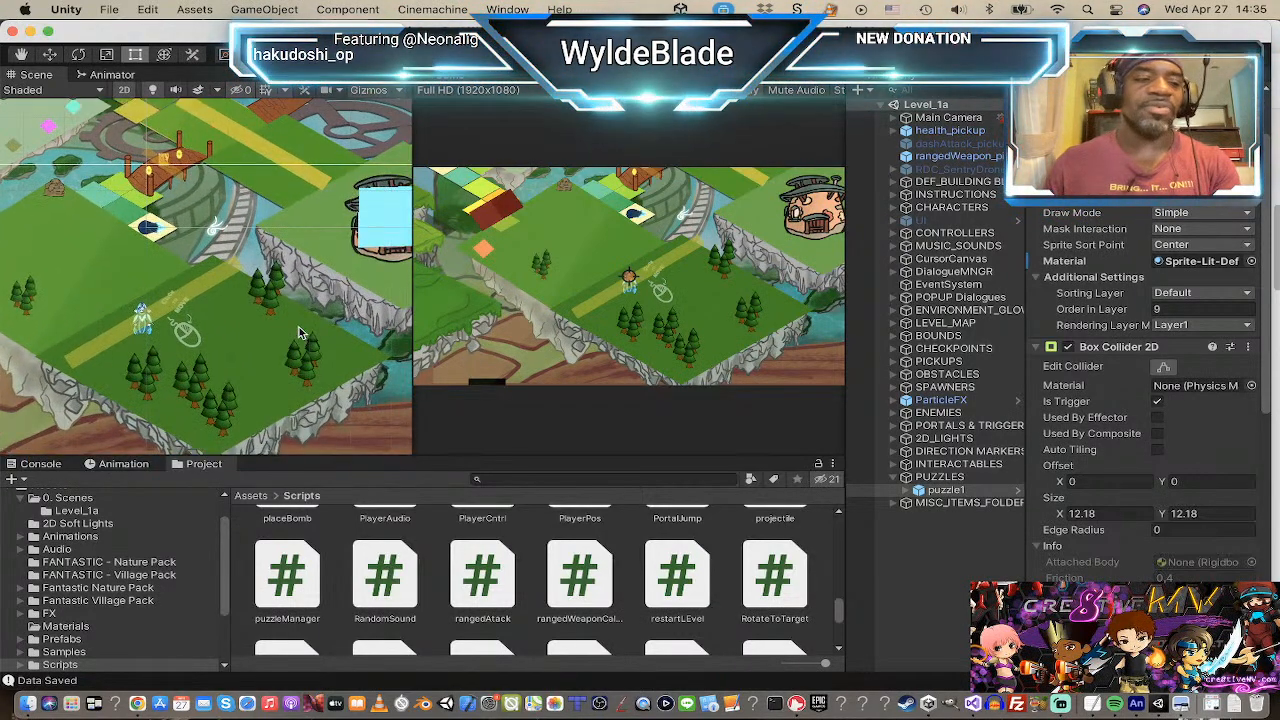
drag(301, 333, 306, 307)
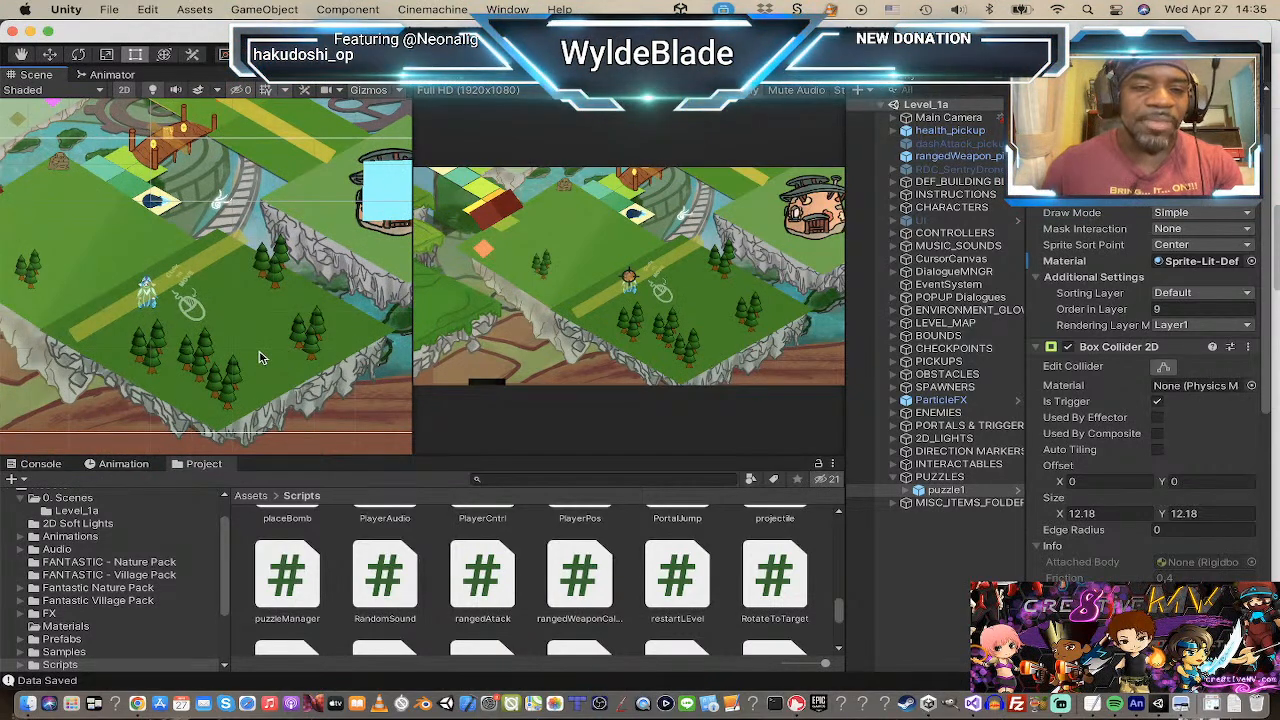
scroll(220, 347, up, 3)
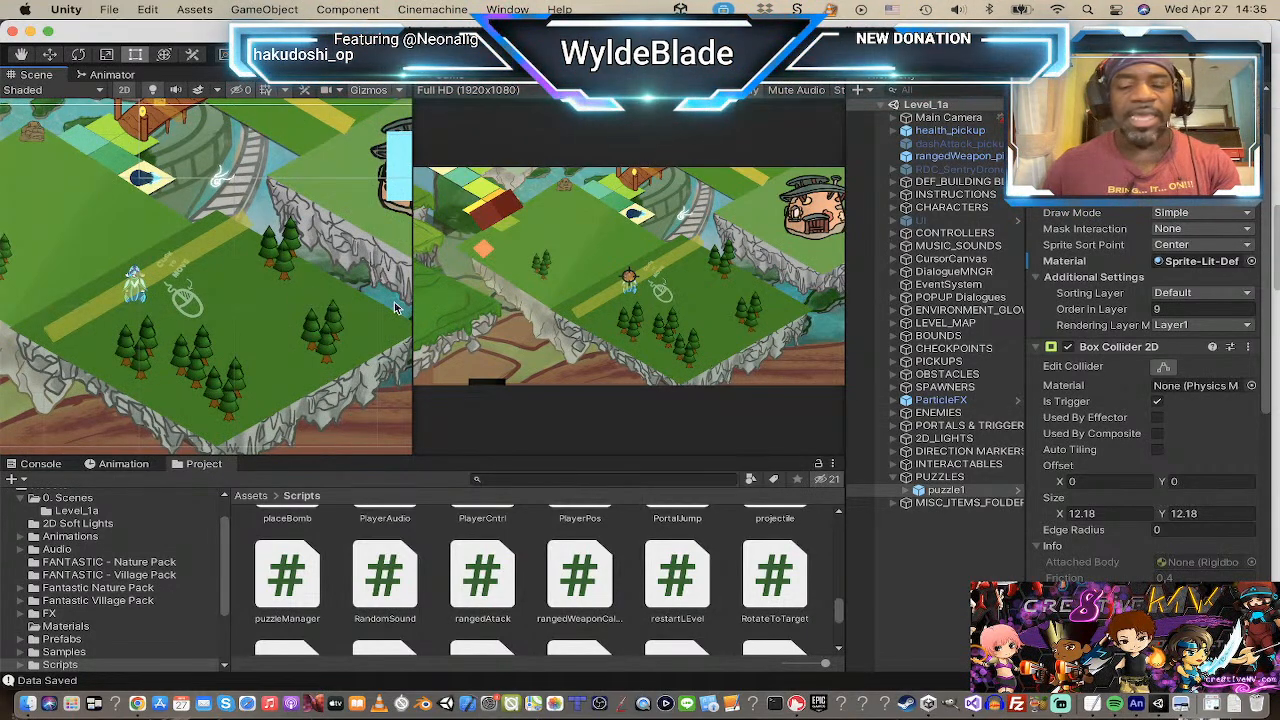
click(894, 350)
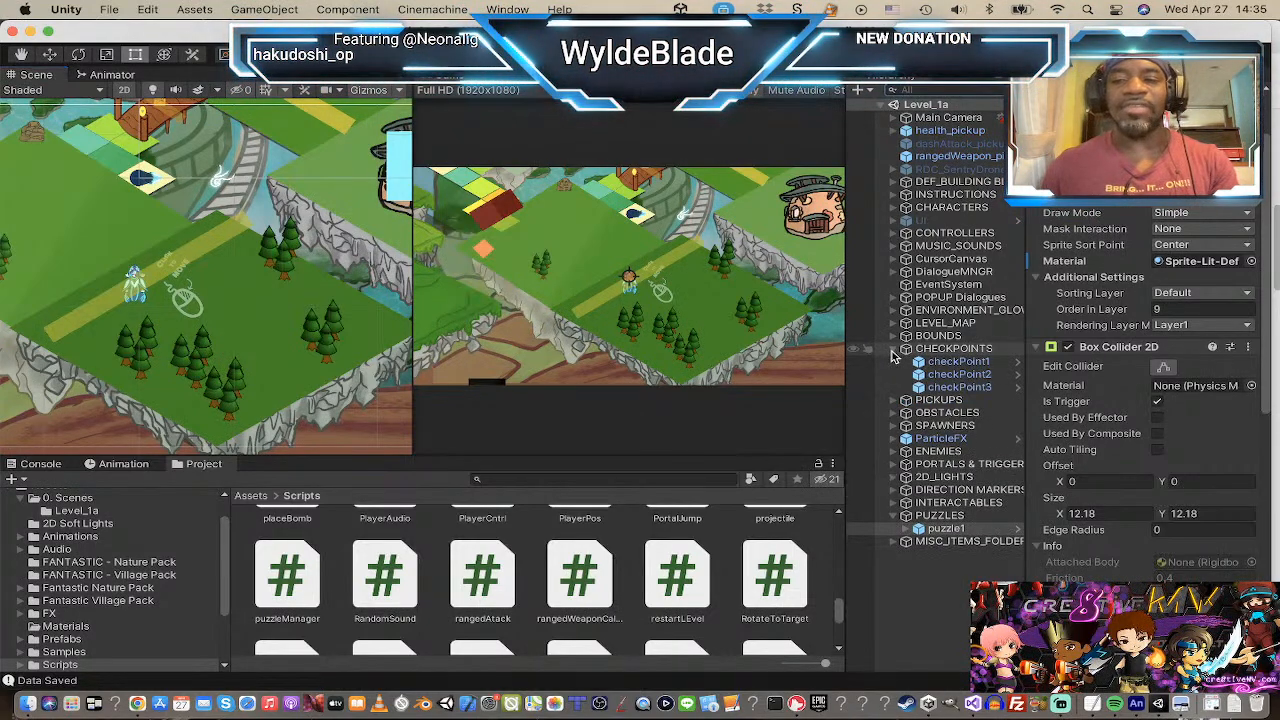
click(958, 350)
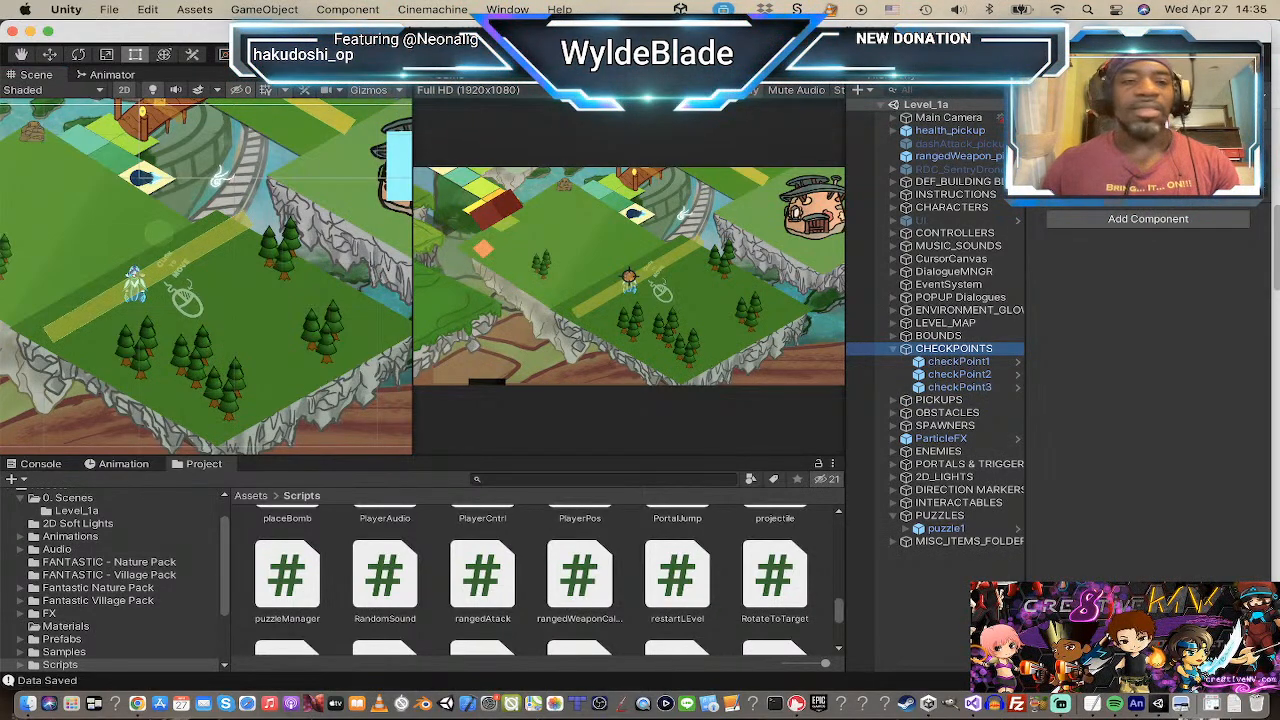
click(1059, 95)
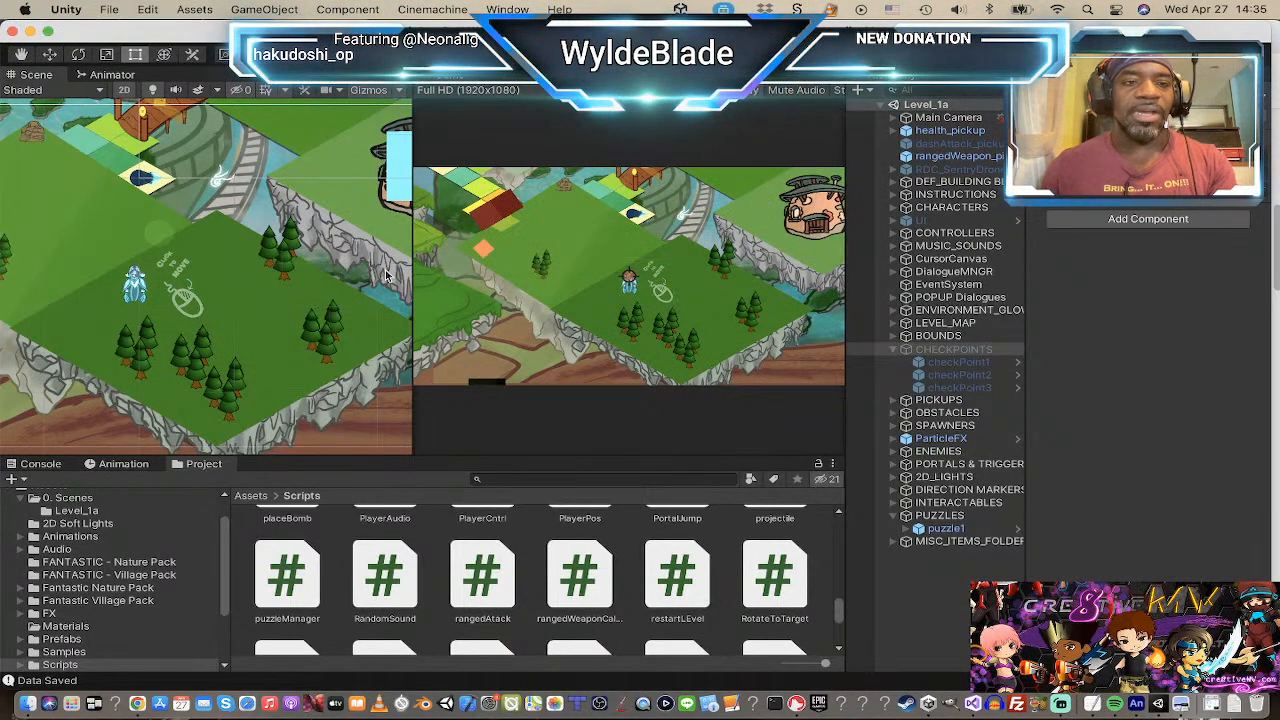
scroll(287, 263, down, 5)
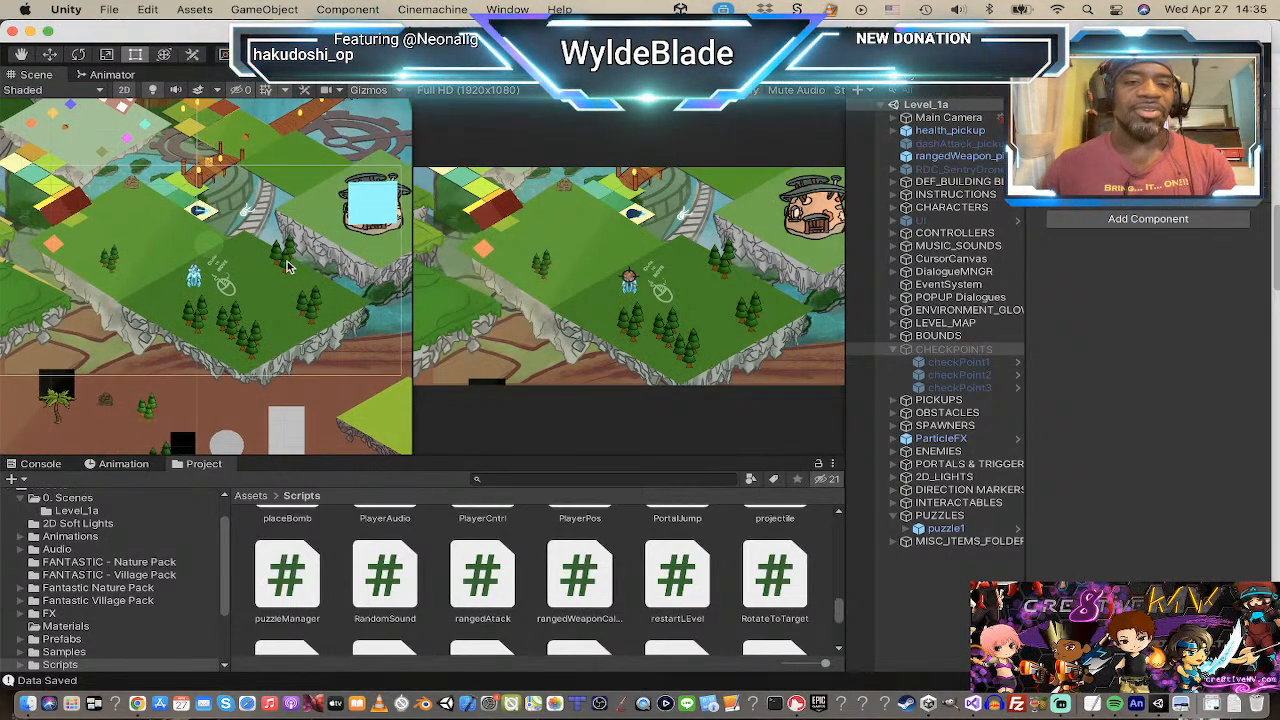
Step: Switch to Adobe Animate and look over the brown, white and green ground tiles with the two characters on the stage
key(super+Tab)
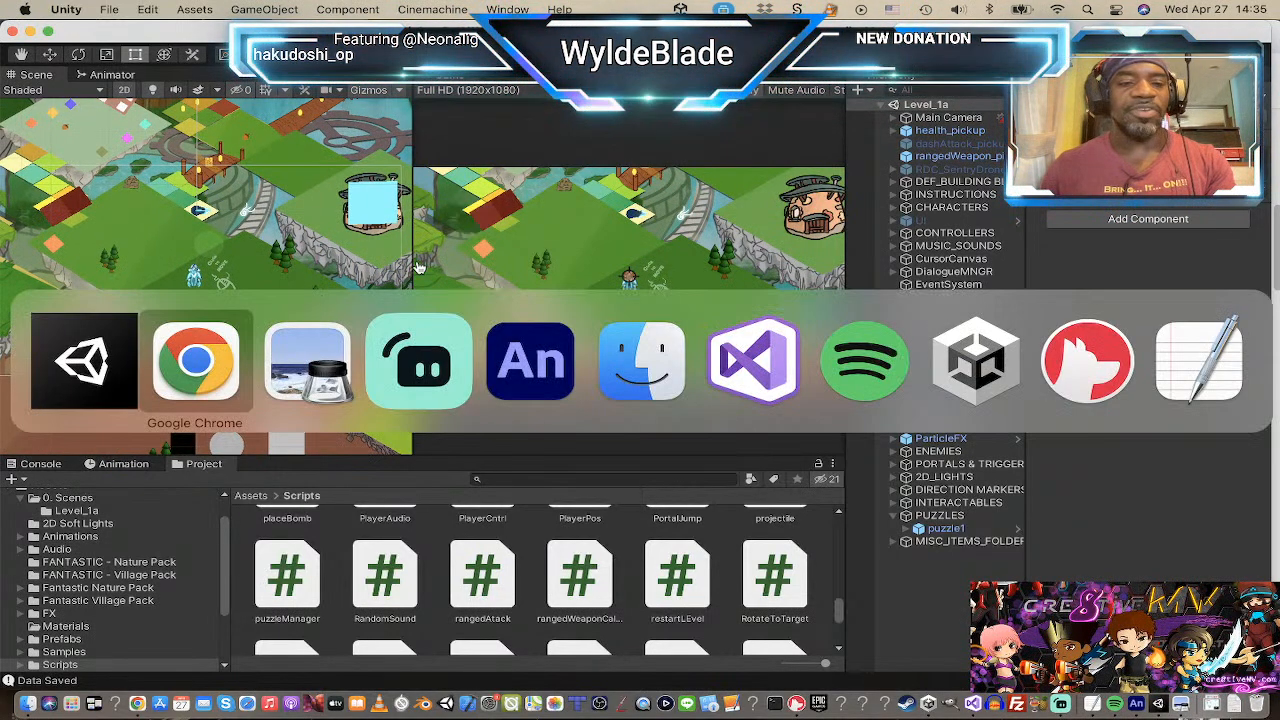
mouse_move(502, 343)
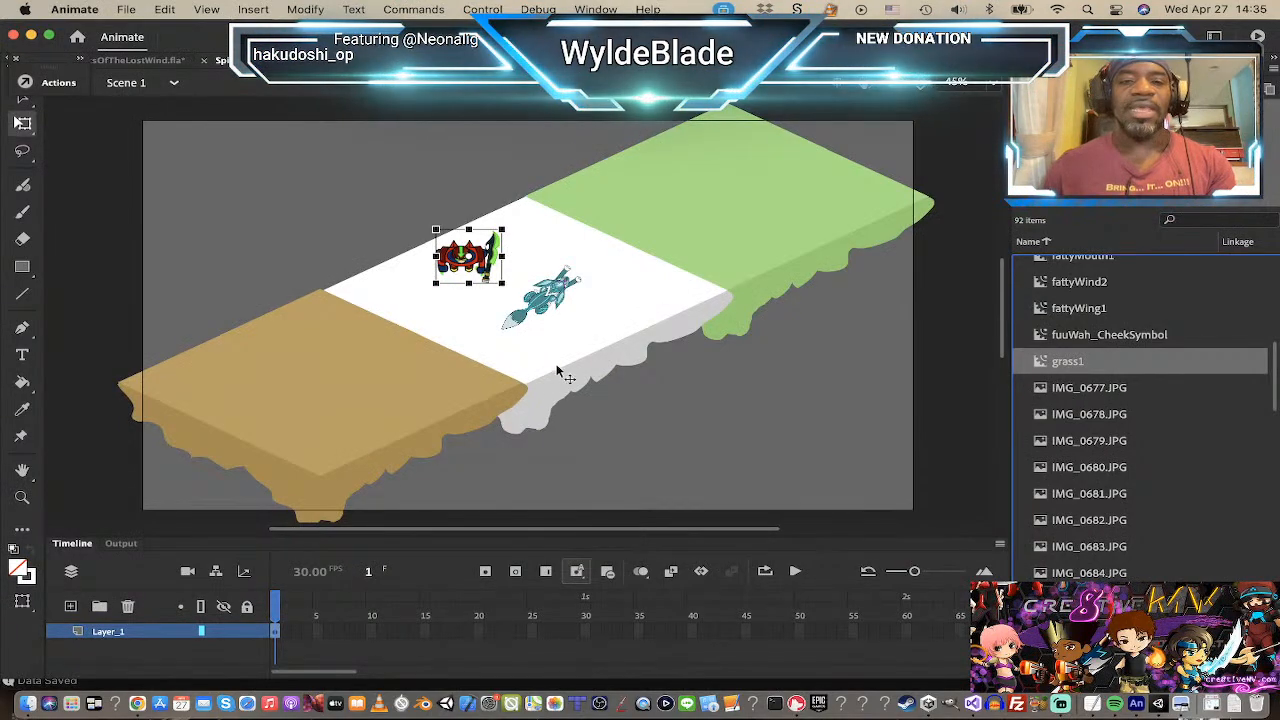
scroll(390, 345, down, 5)
scroll(390, 345, up, 5)
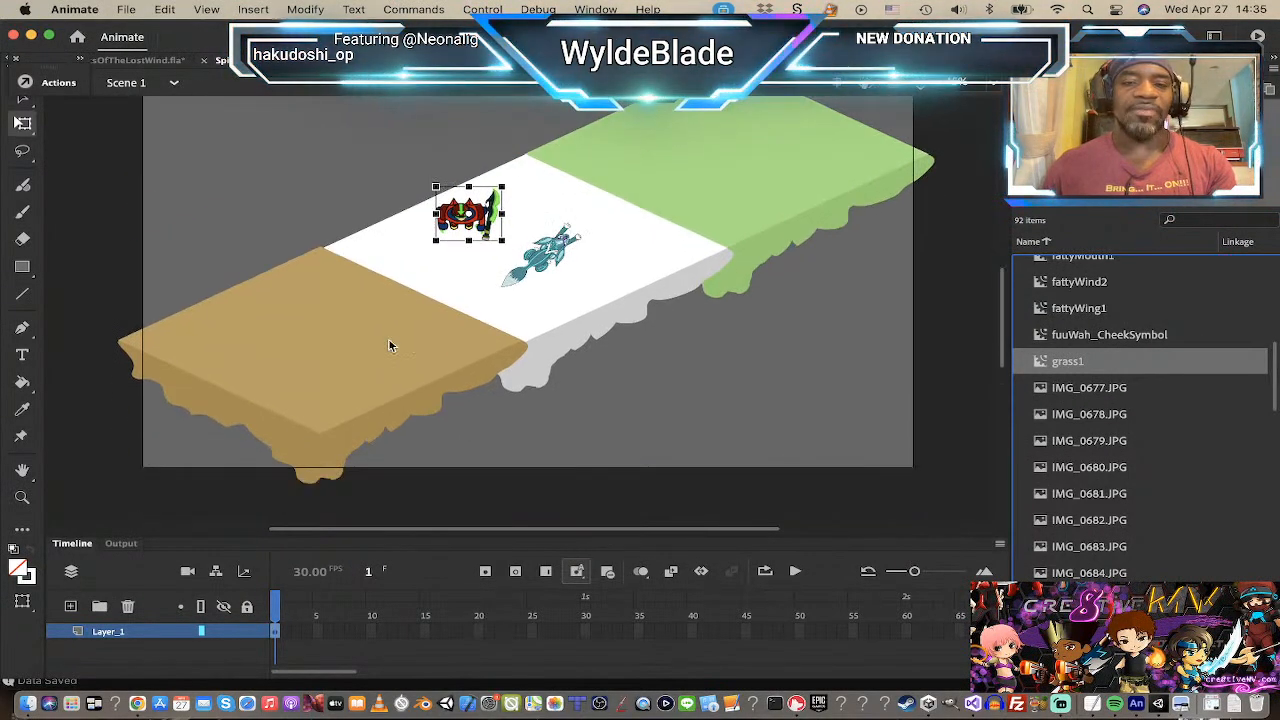
scroll(390, 345, up, 1)
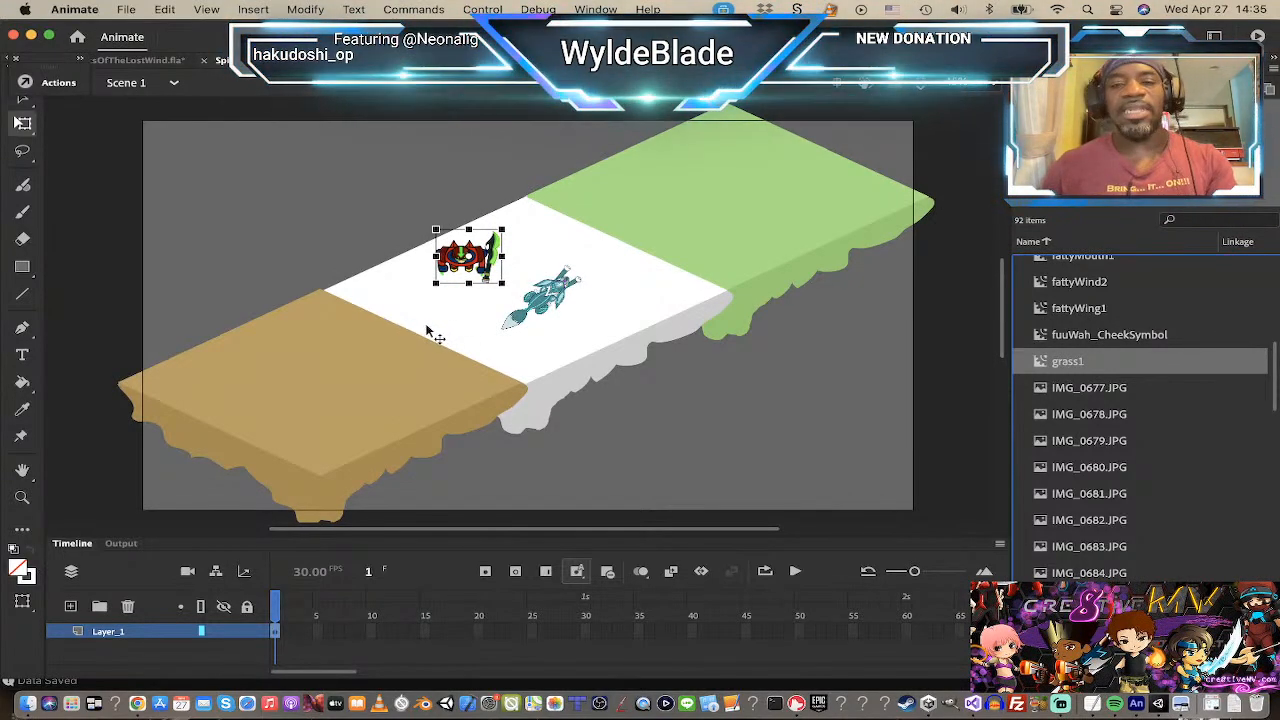
Step: Switch to Unity and examine the grass platform and its surroundings in the Level_1a scene
key(super+Tab)
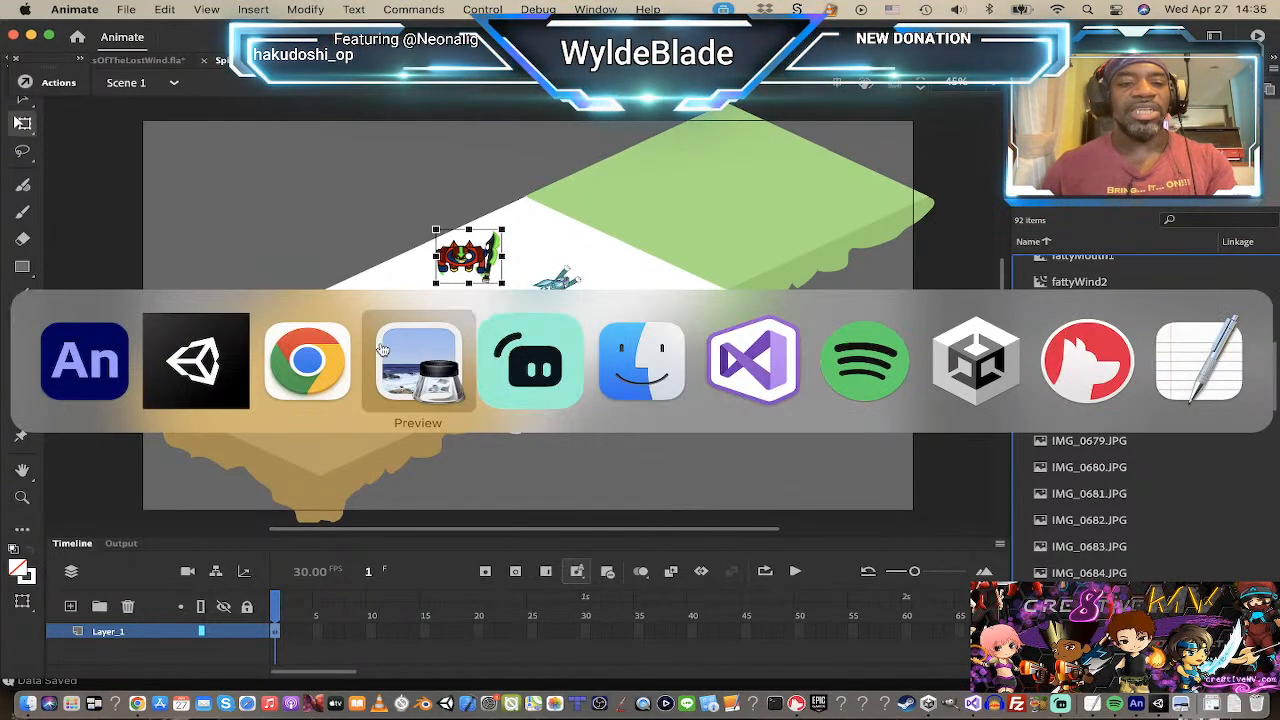
click(230, 366)
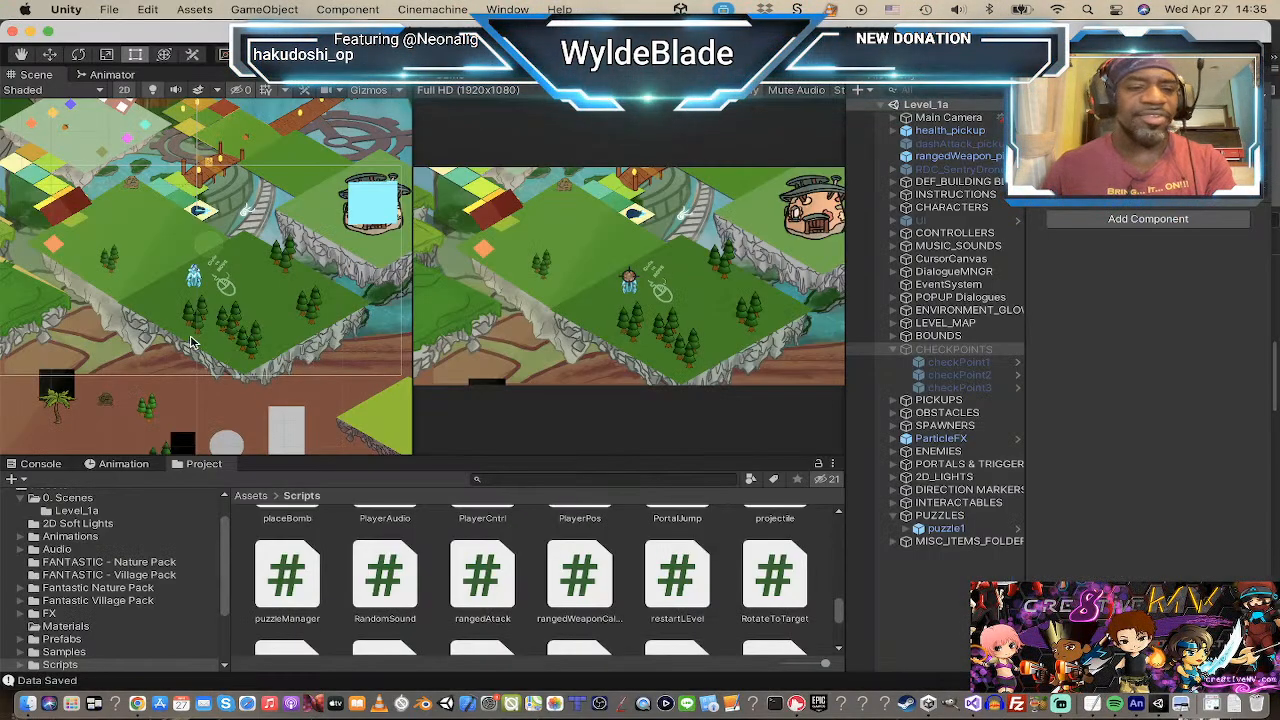
scroll(193, 342, down, 3)
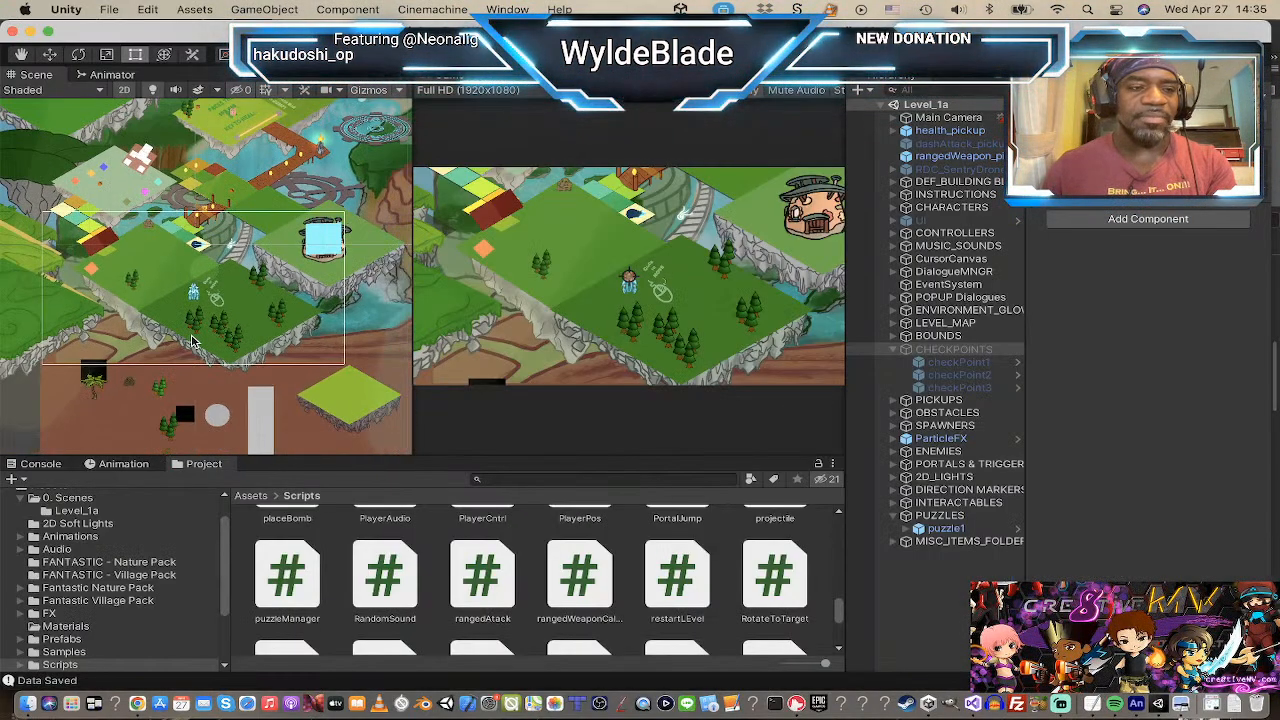
scroll(193, 342, up, 2)
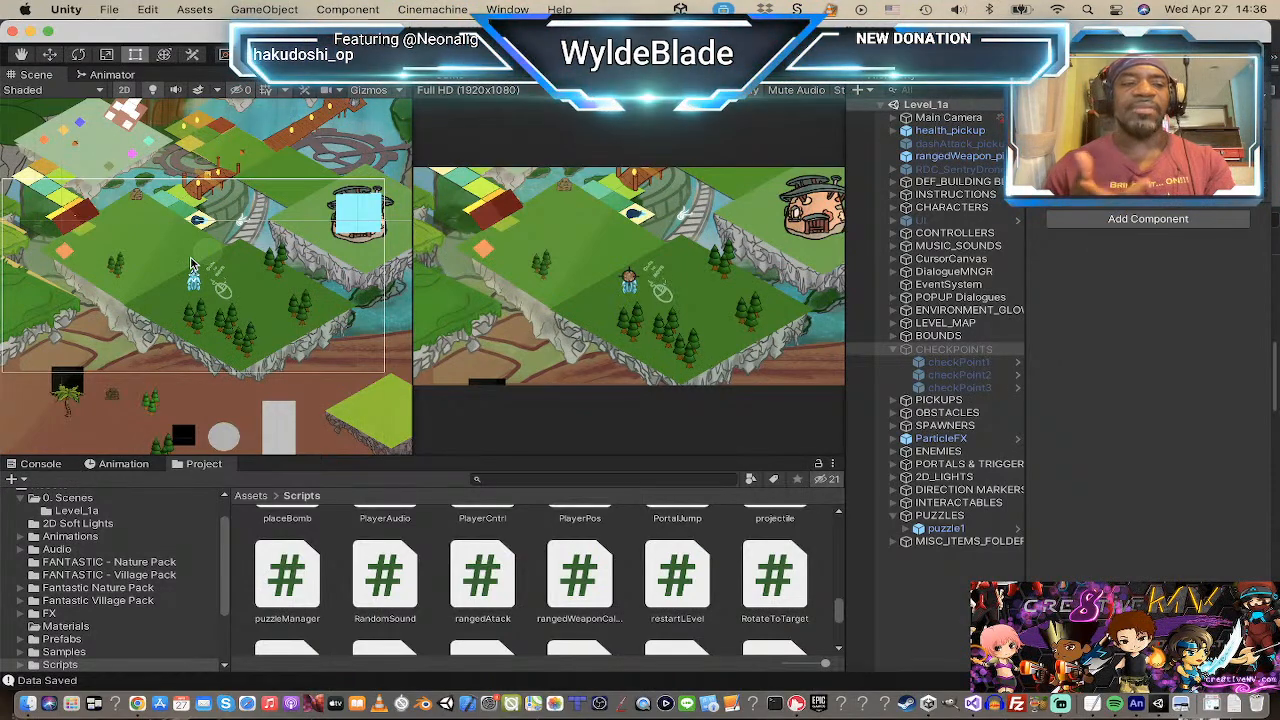
scroll(172, 268, down, 2)
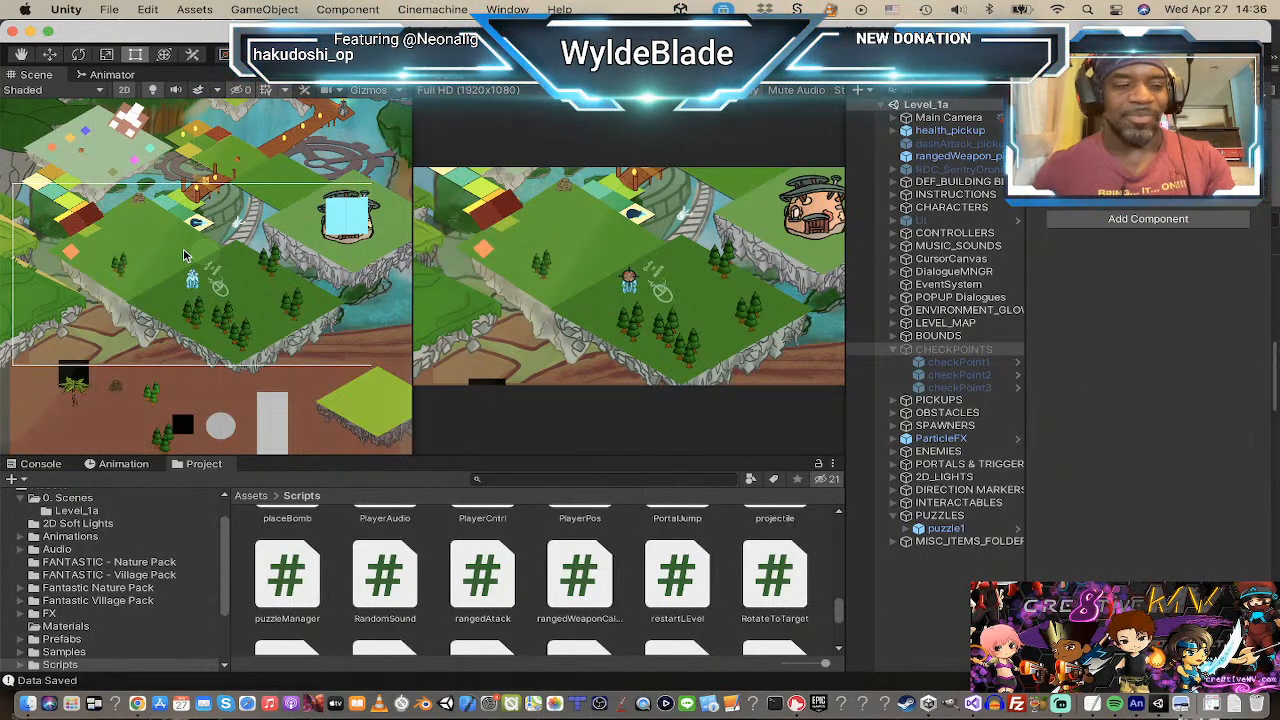
Step: Return to Adobe Animate and browse the library assets from fuuWah_CheekSymbol up to agreeToDisagree_shirt, ending with arrow1 selected
key(super+Tab)
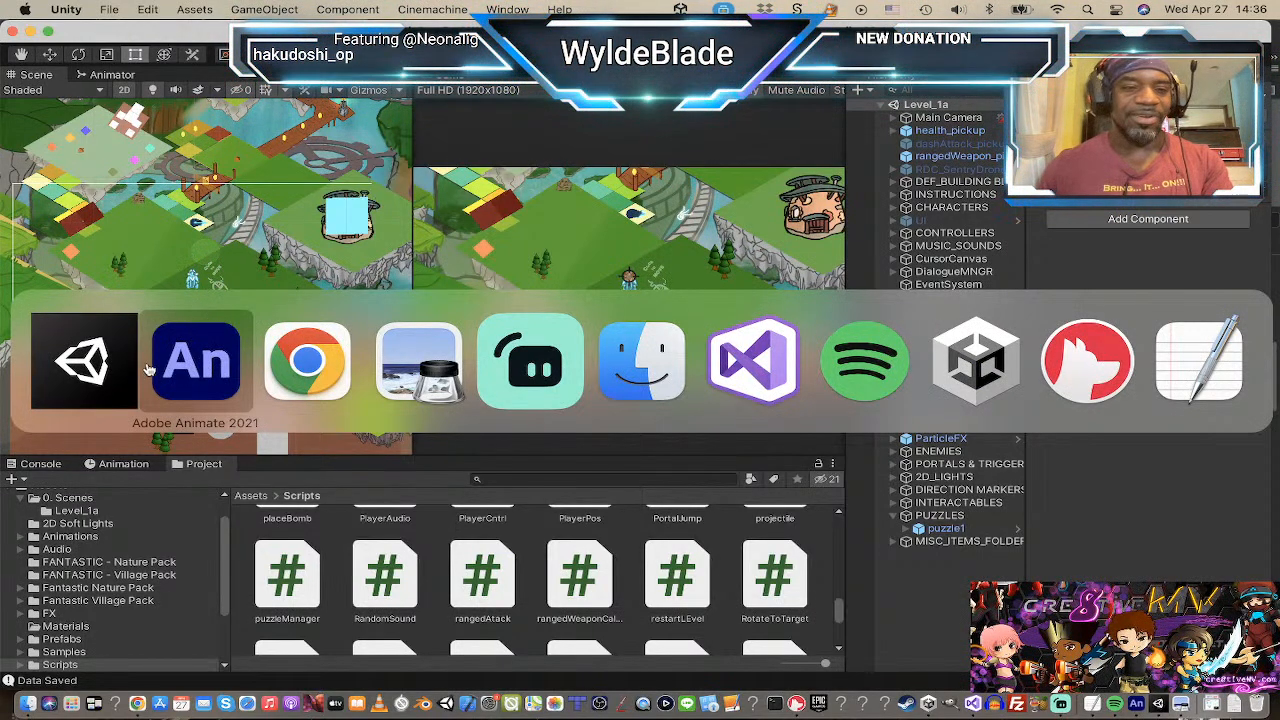
click(218, 368)
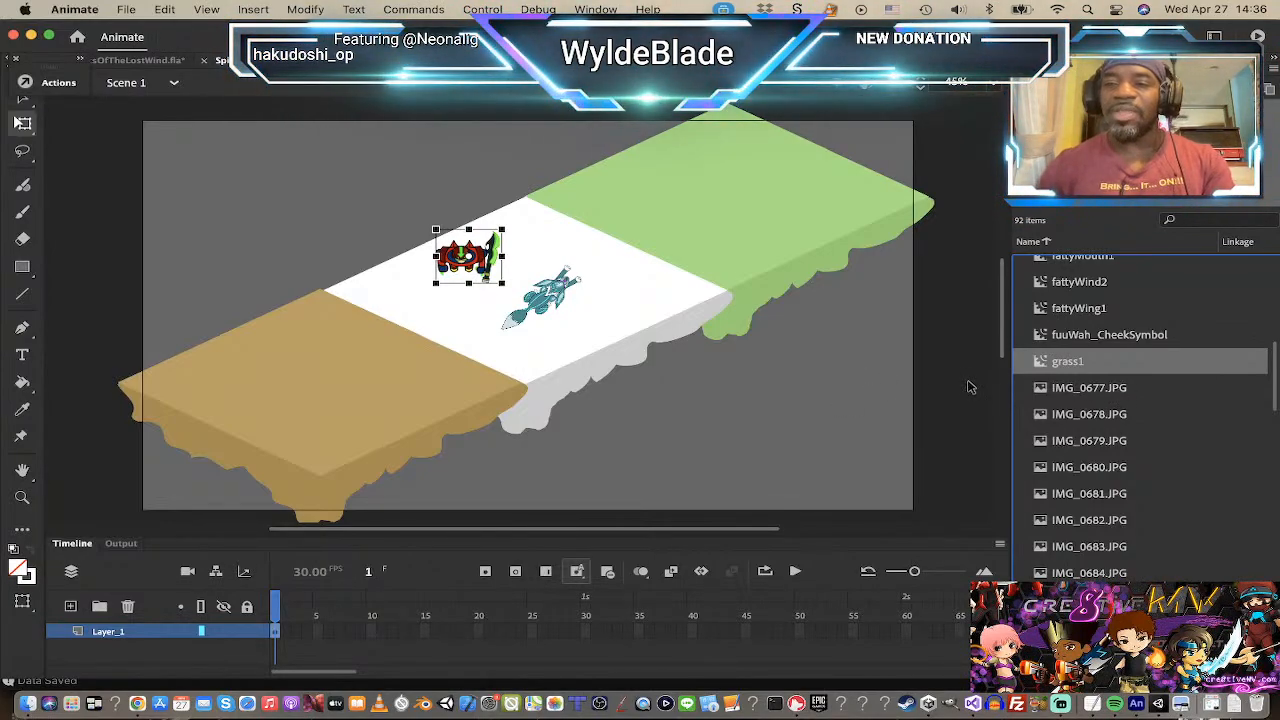
click(1128, 336)
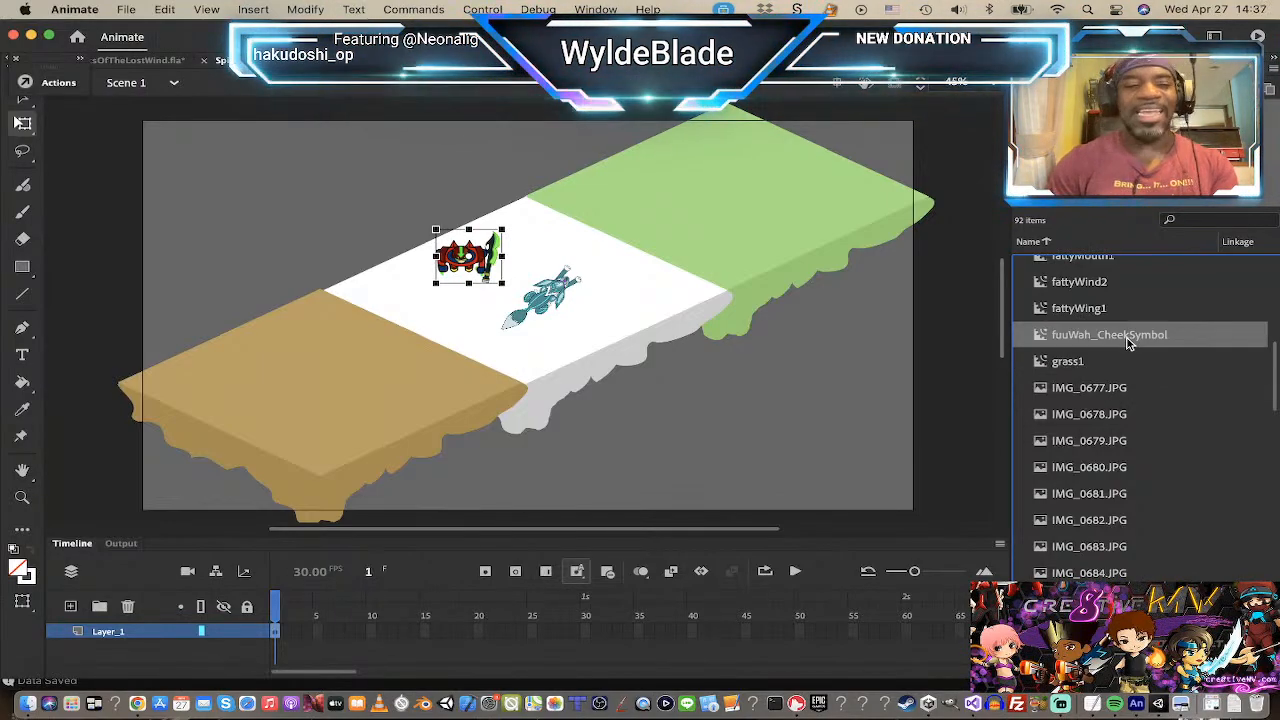
key(Up)
key(Up)
key(Up)
key(Up)
key(Up)
key(Up)
key(Up)
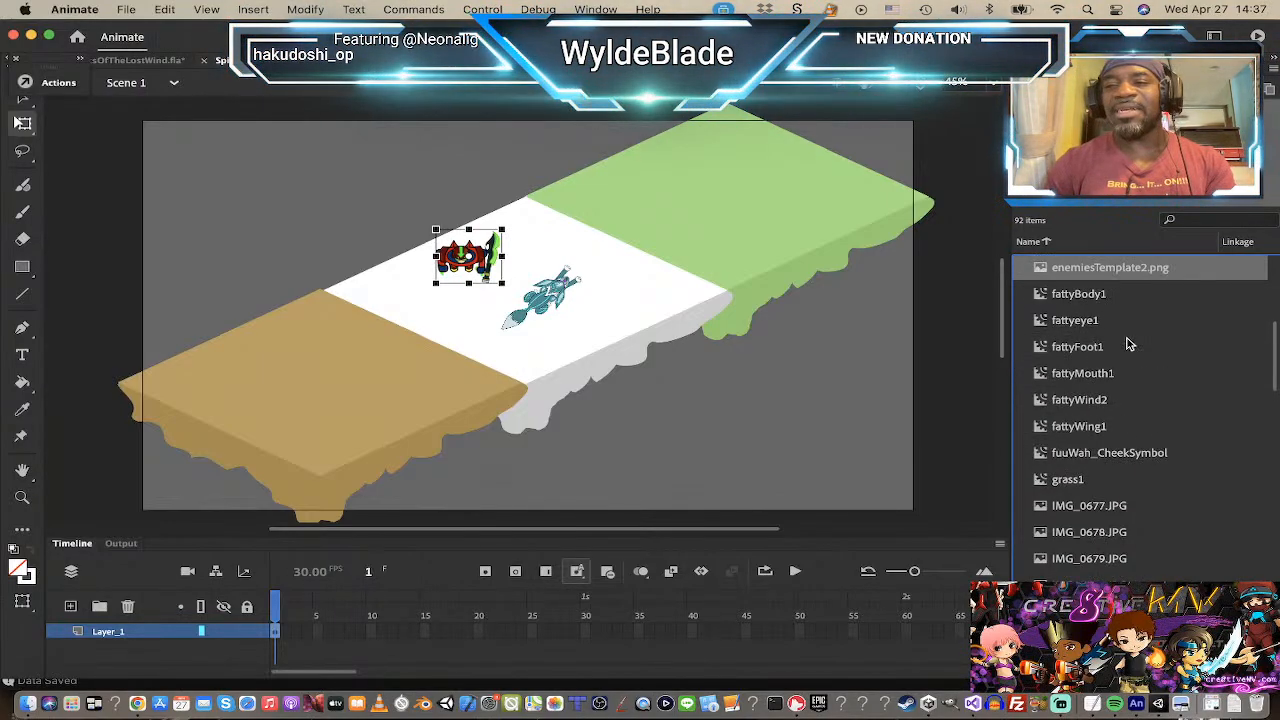
key(Up)
key(Up)
key(Up)
key(Up)
key(Up)
key(Up)
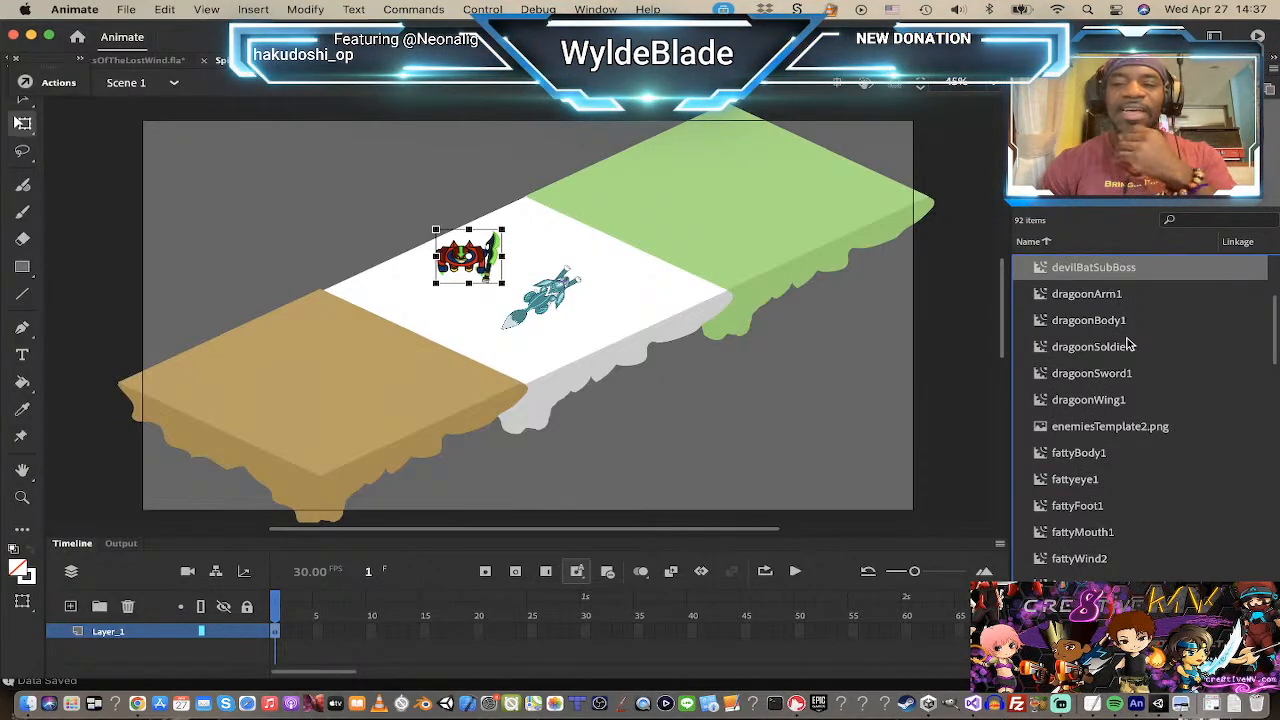
key(Up)
key(Up)
key(Up)
key(Up)
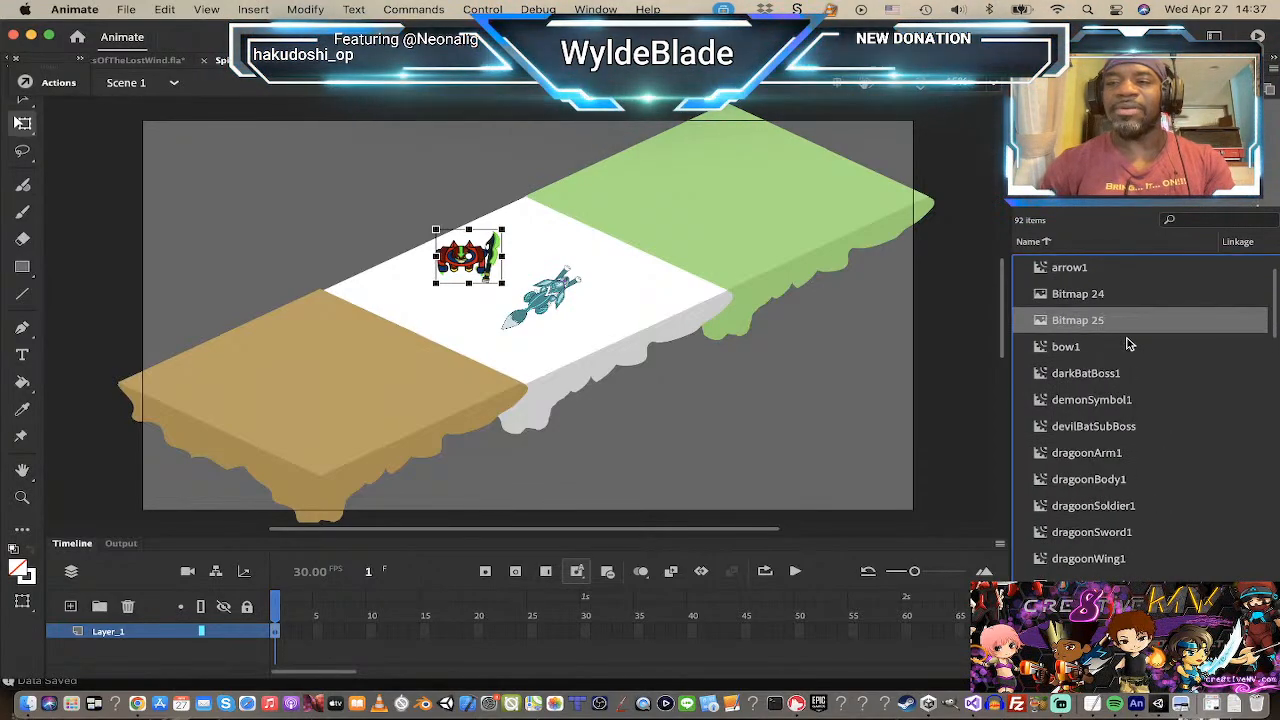
key(Down)
key(Down)
key(Down)
key(Up)
key(Up)
key(Up)
key(Up)
key(Up)
key(Up)
key(Up)
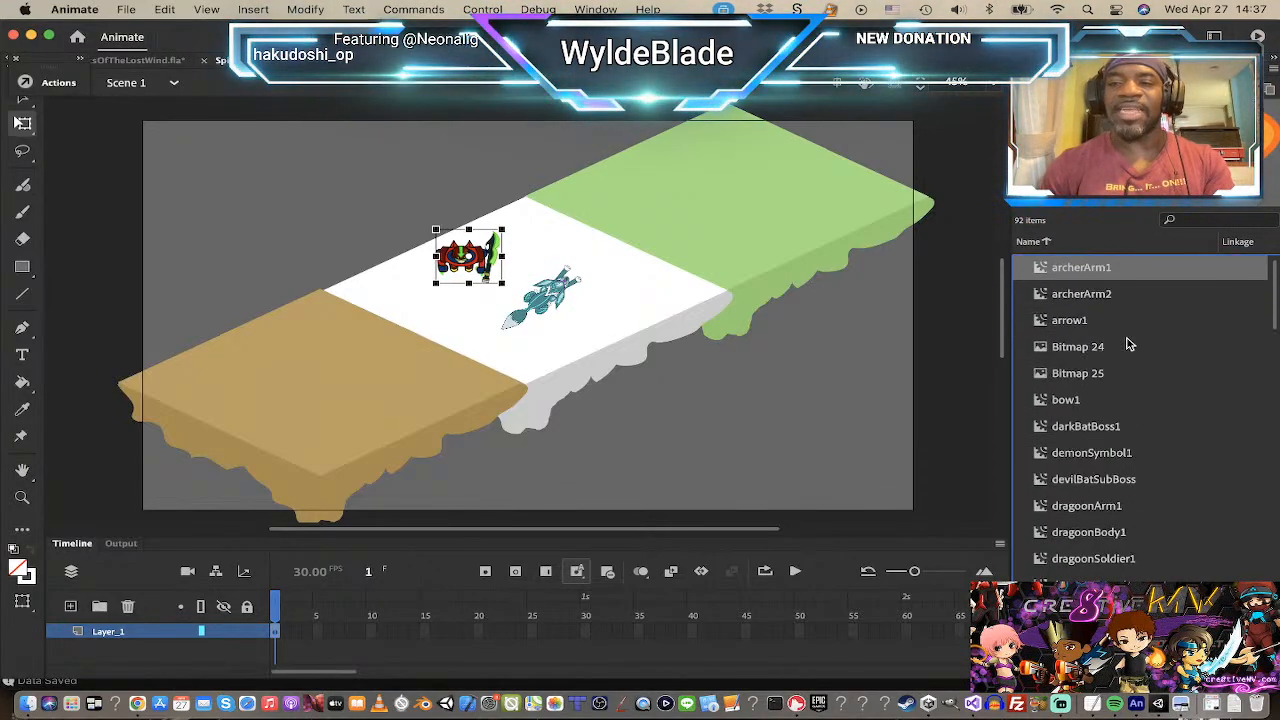
key(Up)
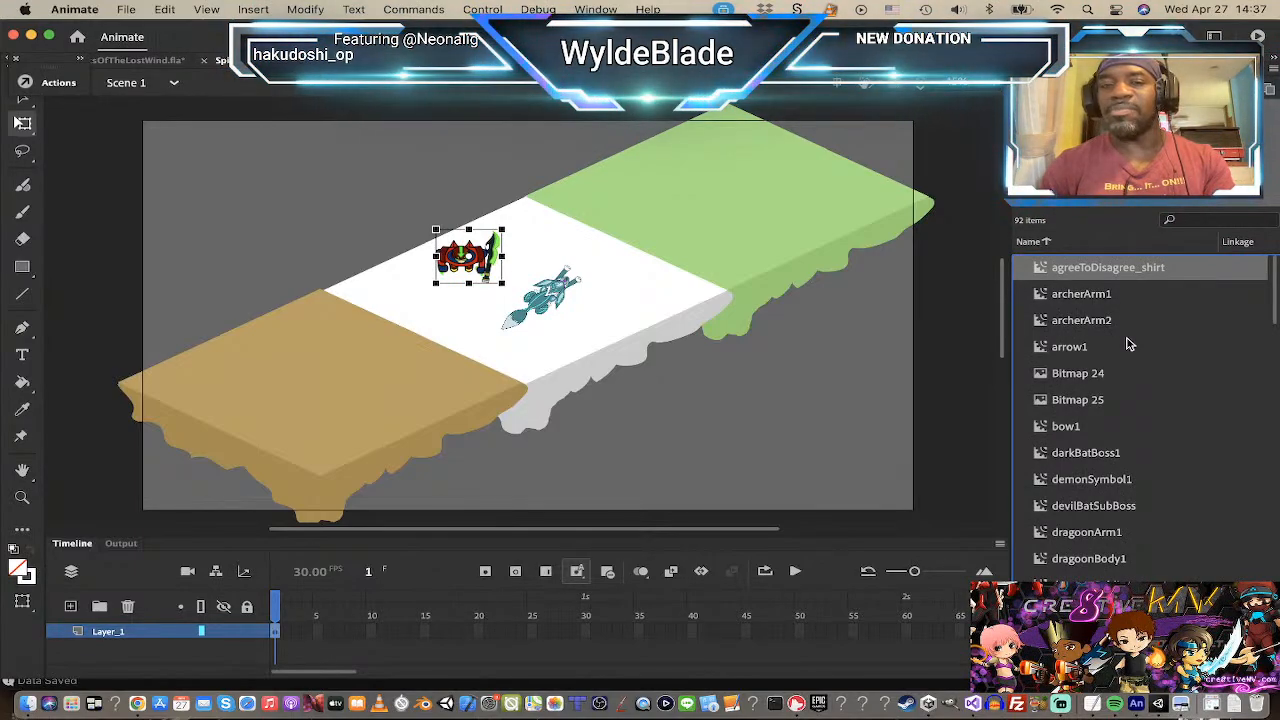
key(Down)
key(Down)
key(Down)
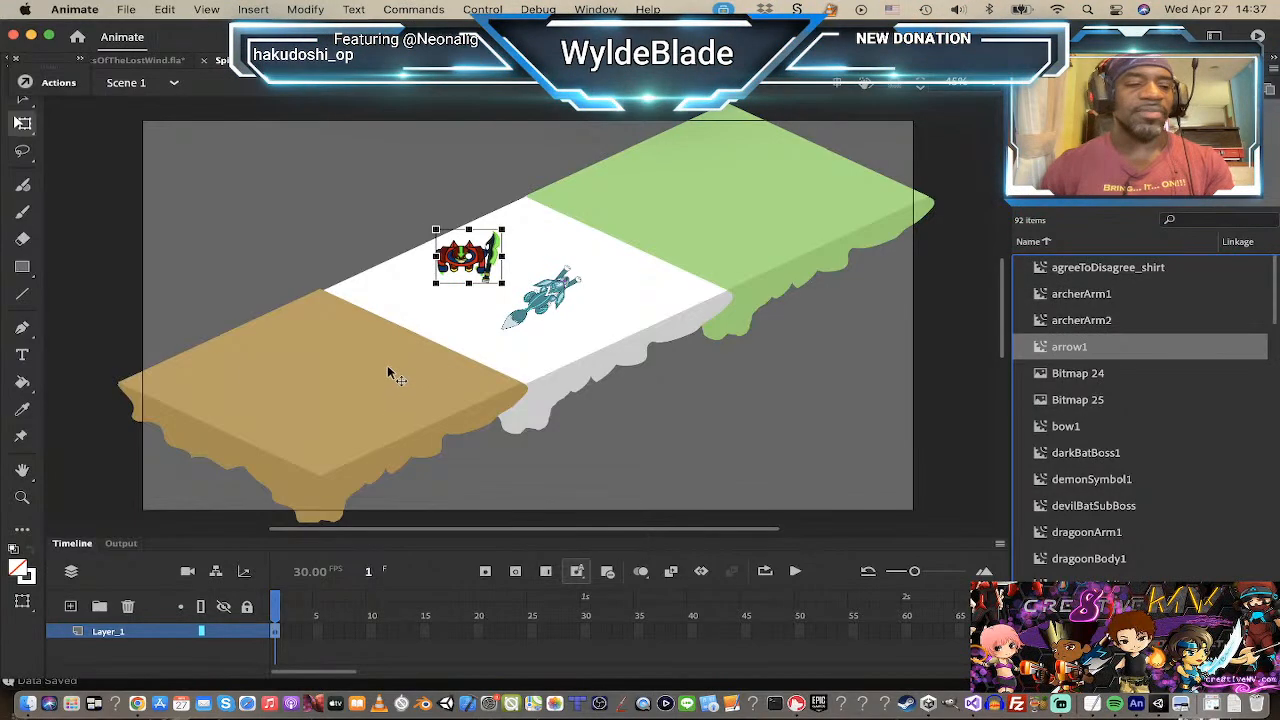
Step: Switch back to Unity and view a wider area of the Level_1a map around the grass platform
key(super+Tab)
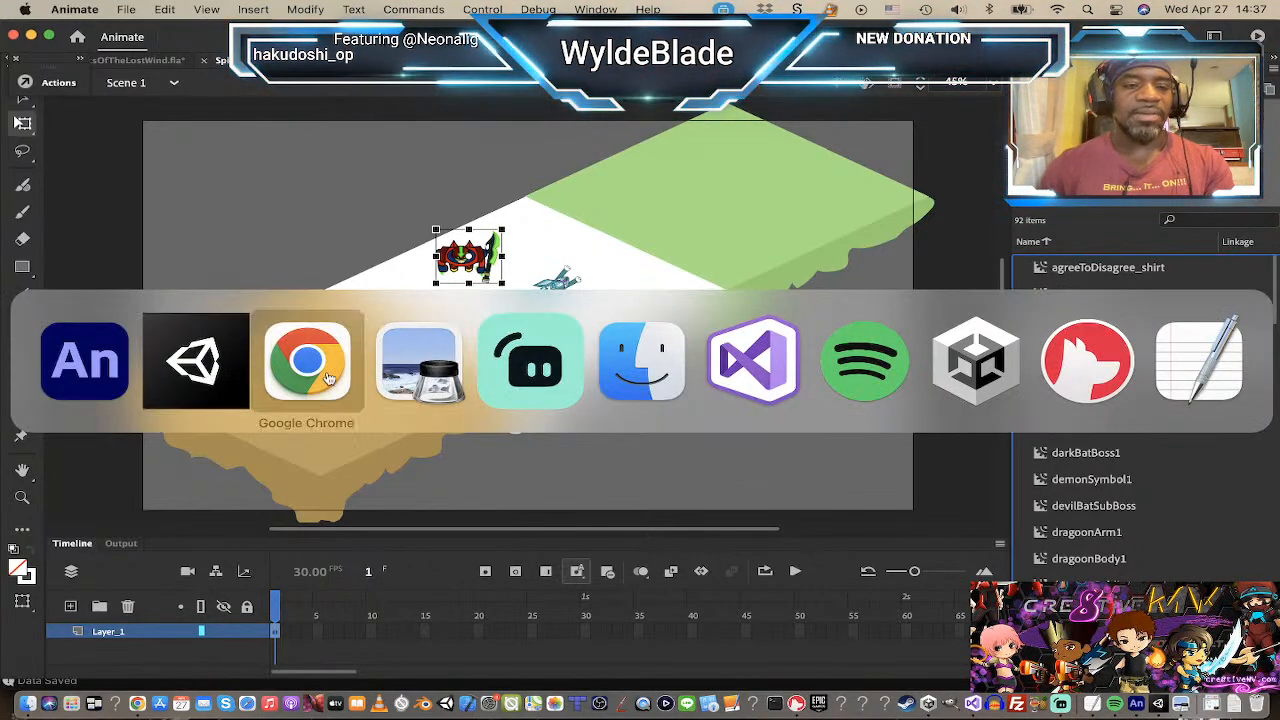
click(234, 377)
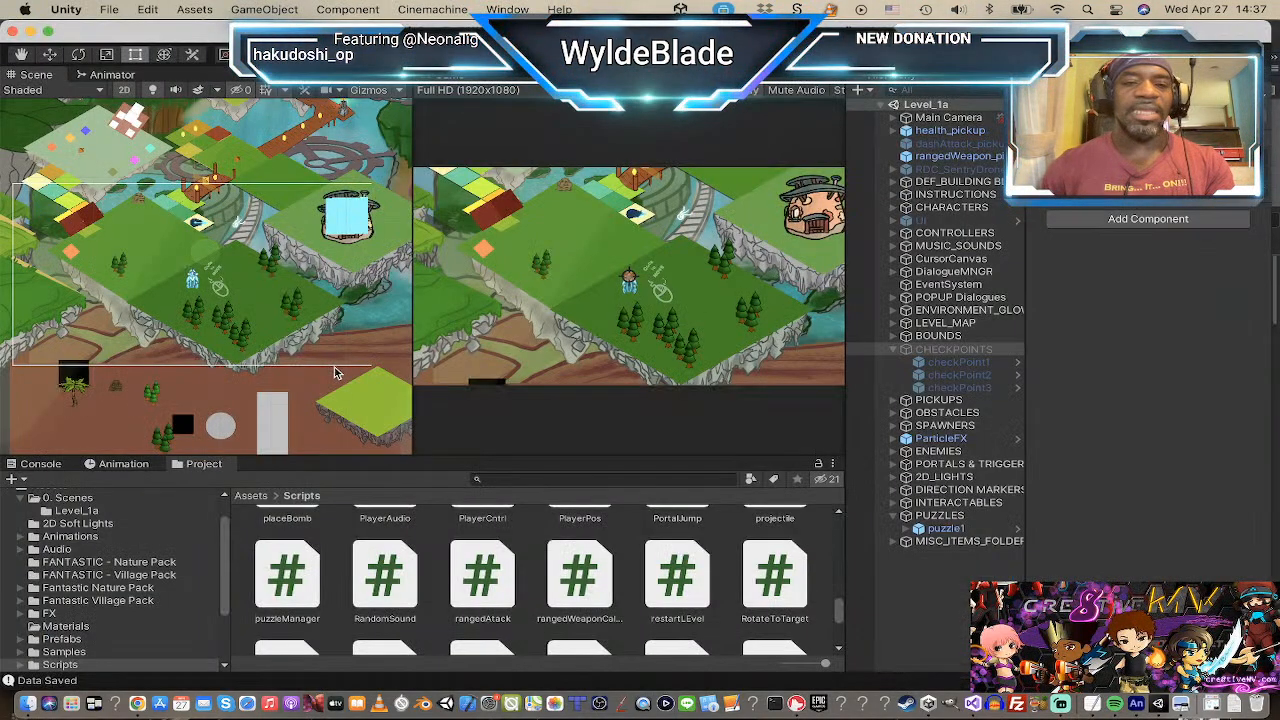
scroll(250, 340, down, 2)
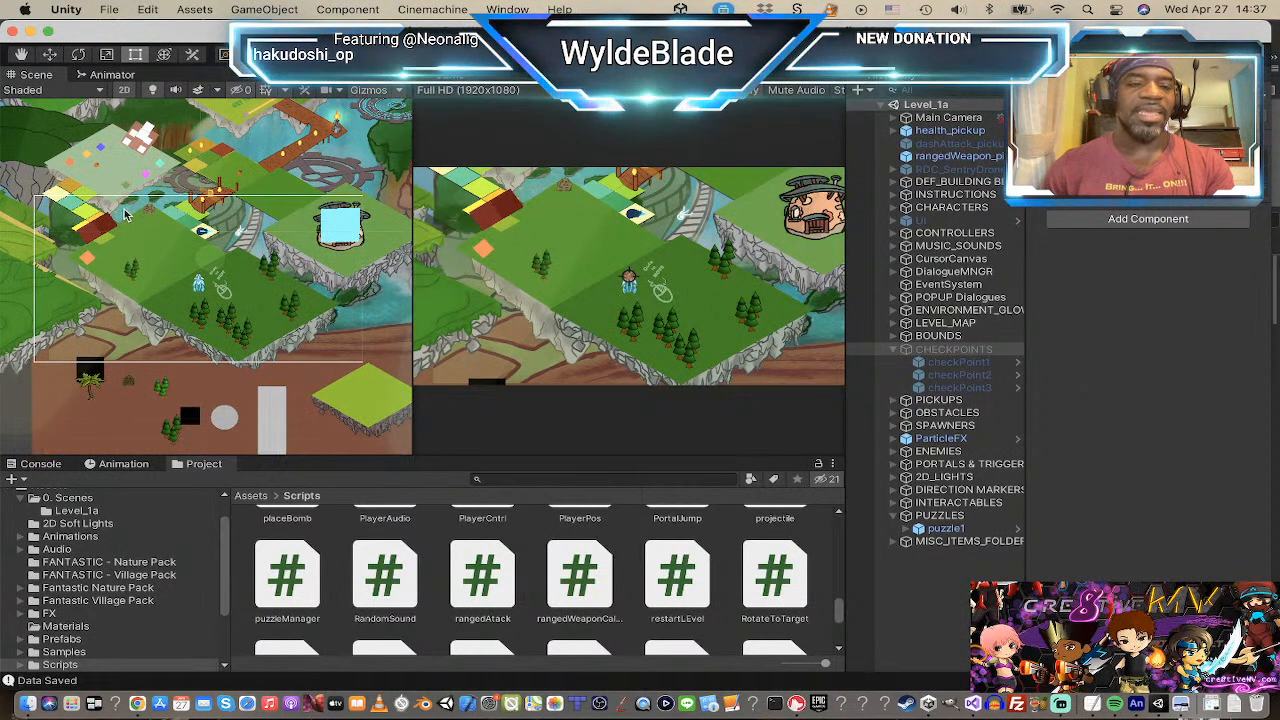
scroll(160, 260, down, 4)
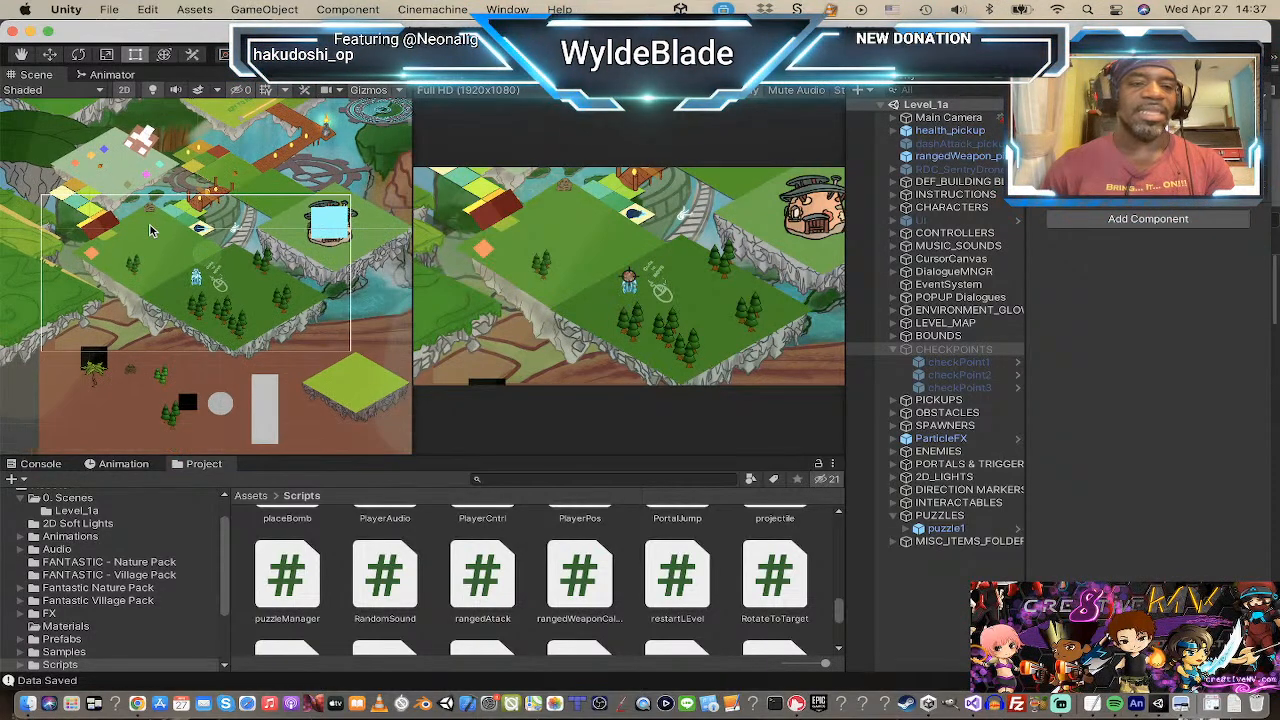
Step: Switch to Adobe Animate and nudge the green ground tile slightly up and to the right, away from the white tile
key(super+Tab)
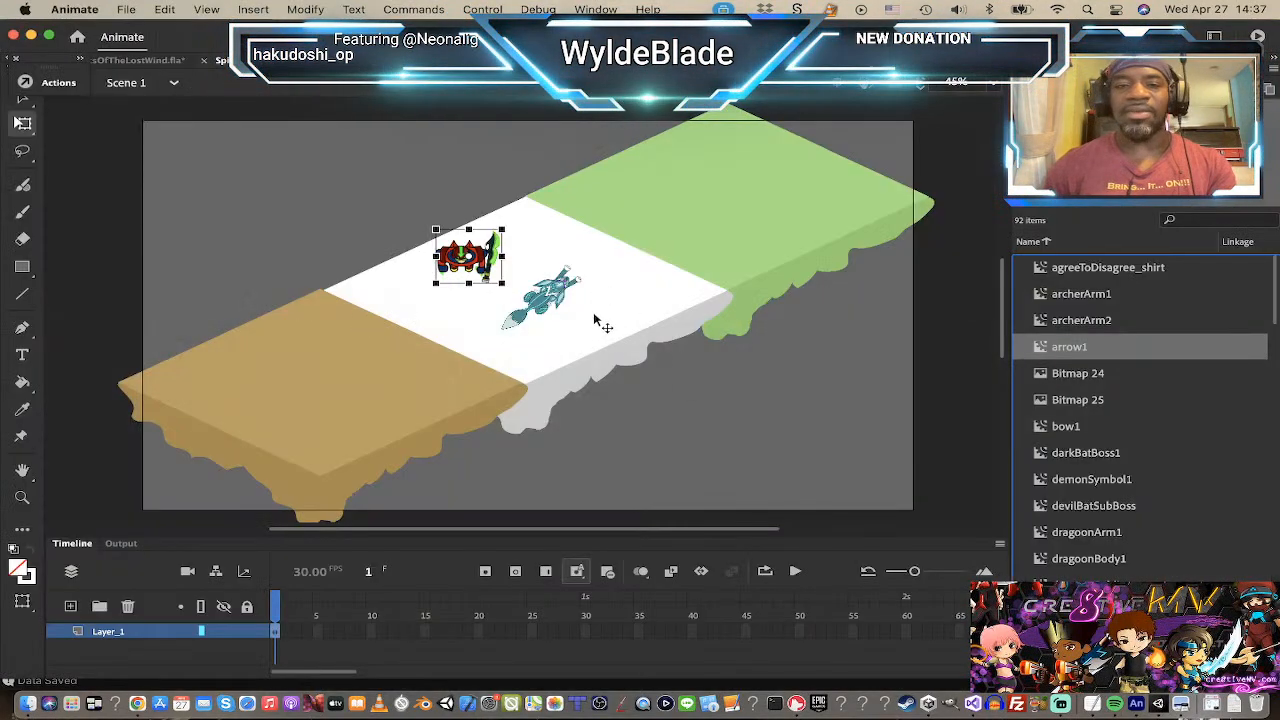
click(724, 258)
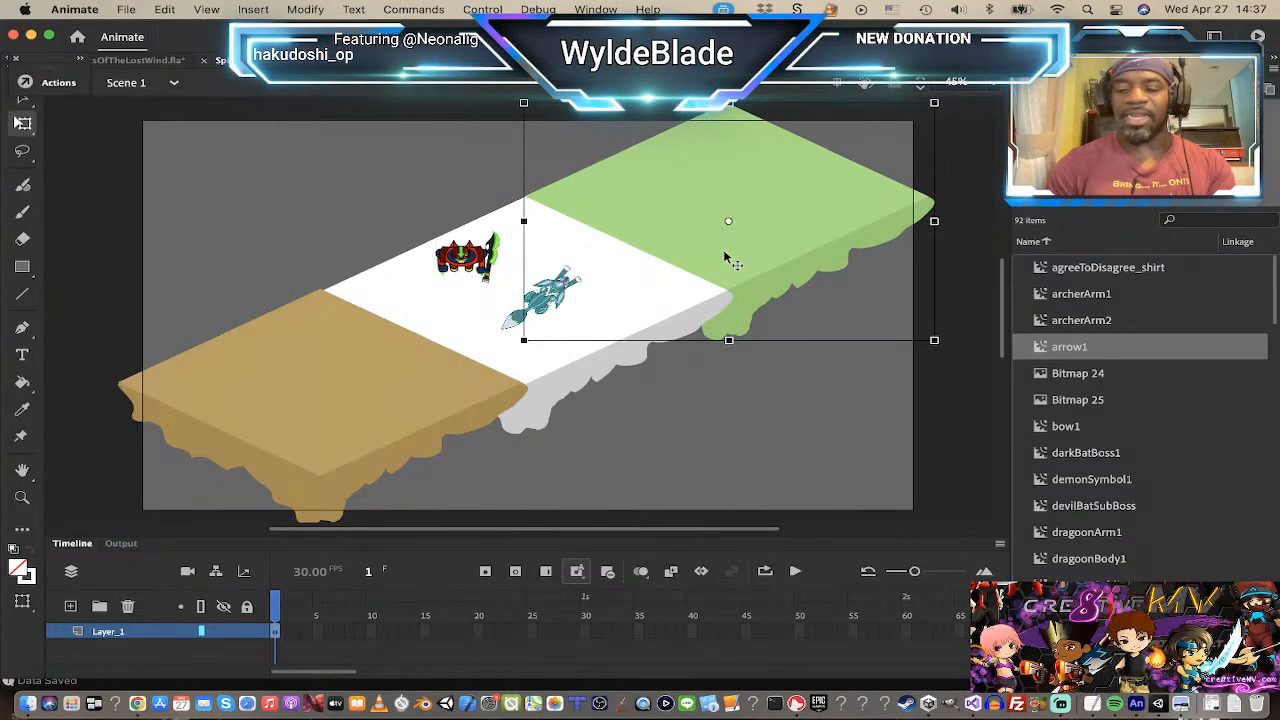
key(Right)
key(Right)
key(Right)
key(Up)
key(Up)
key(Up)
key(Right)
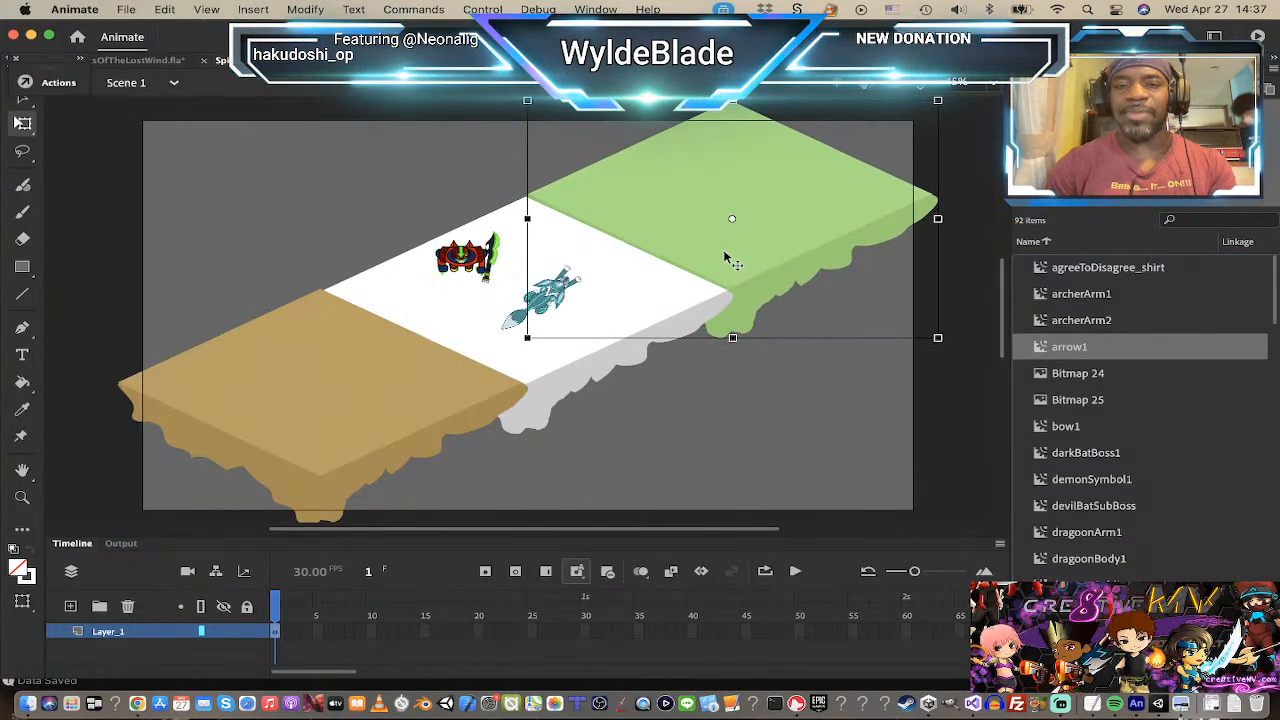
key(Right)
key(Right)
key(Right)
key(Right)
key(Right)
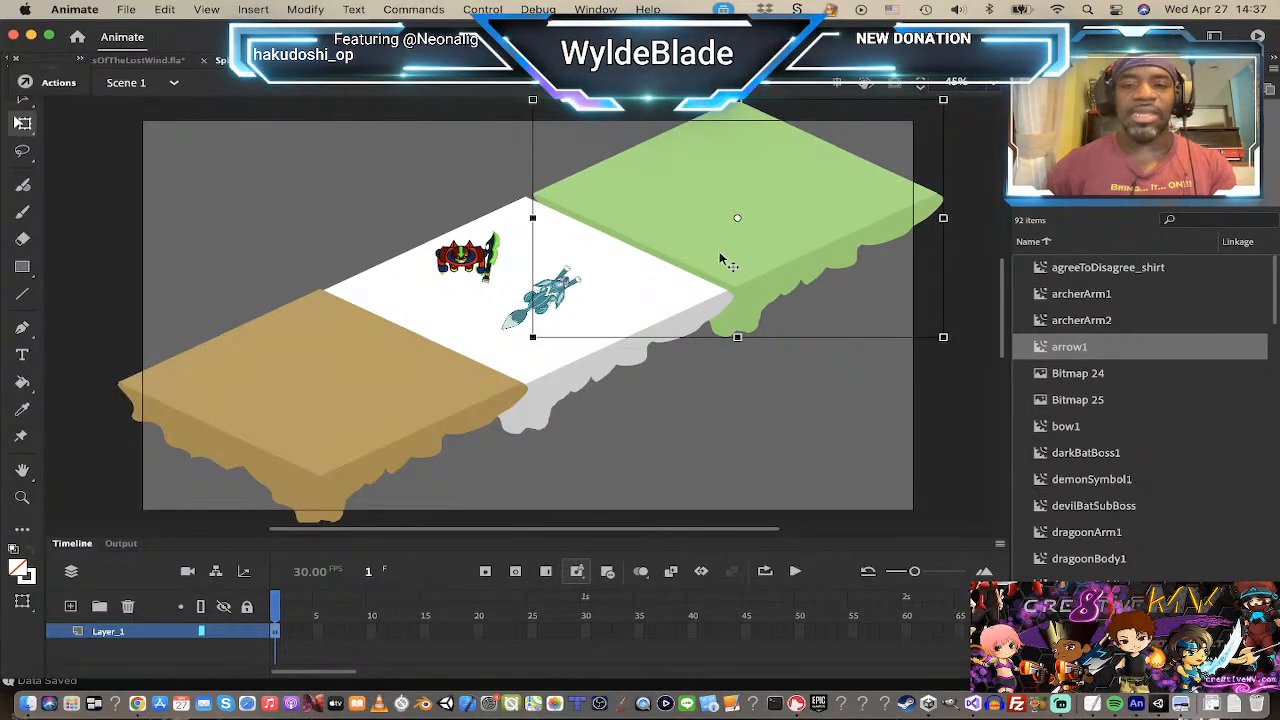
Step: Nudge the brown ground tile slightly down and to the left, away from the white tile
click(340, 417)
key(Down)
key(Down)
key(Down)
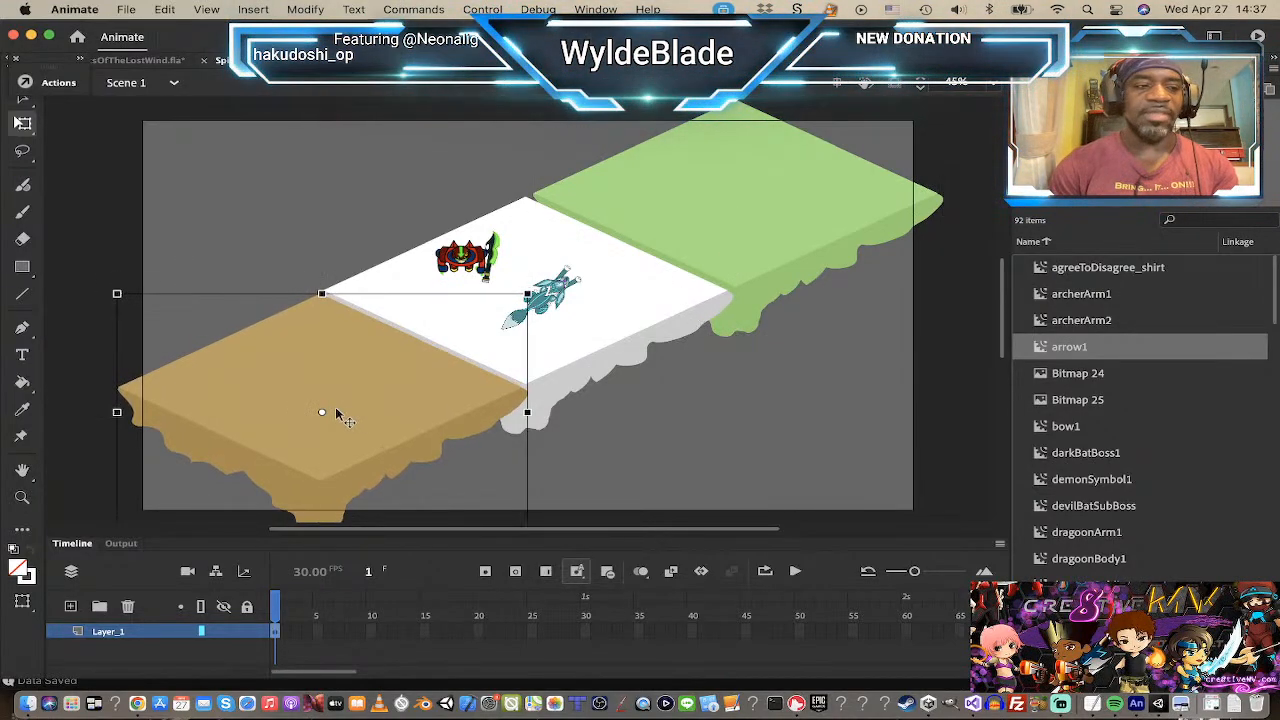
key(Left)
key(Left)
key(Left)
key(Left)
key(Left)
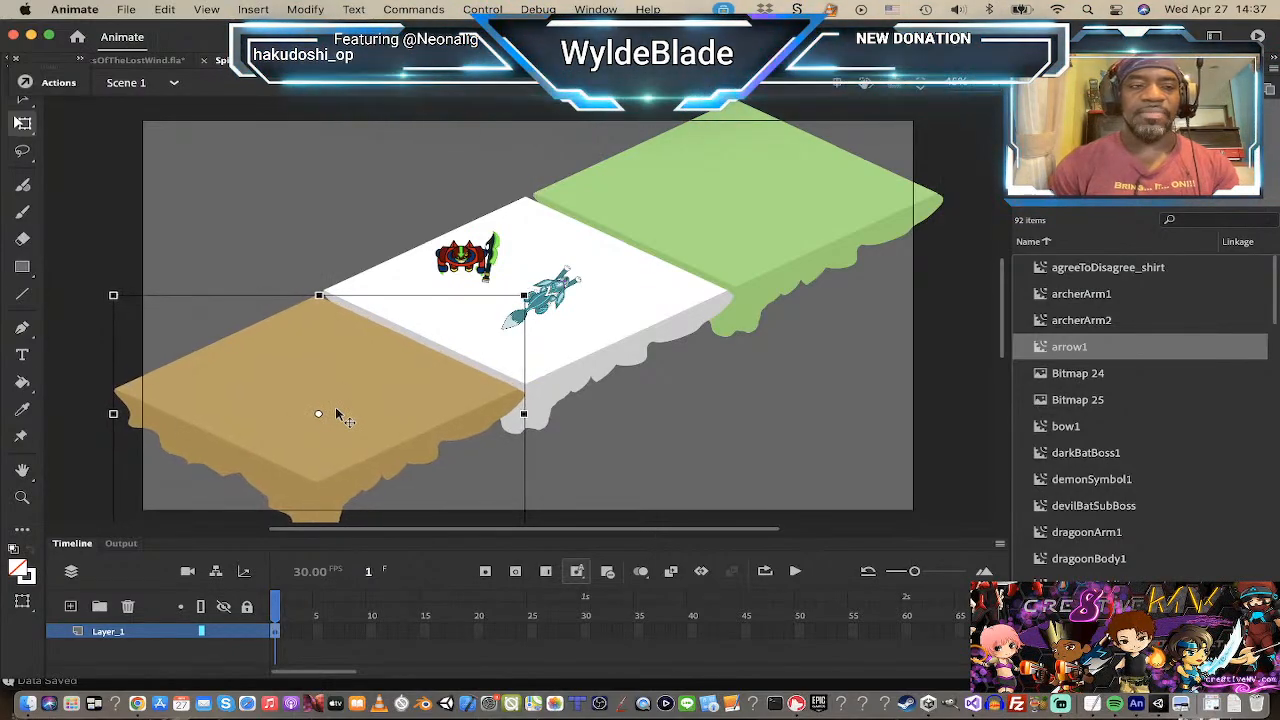
key(Left)
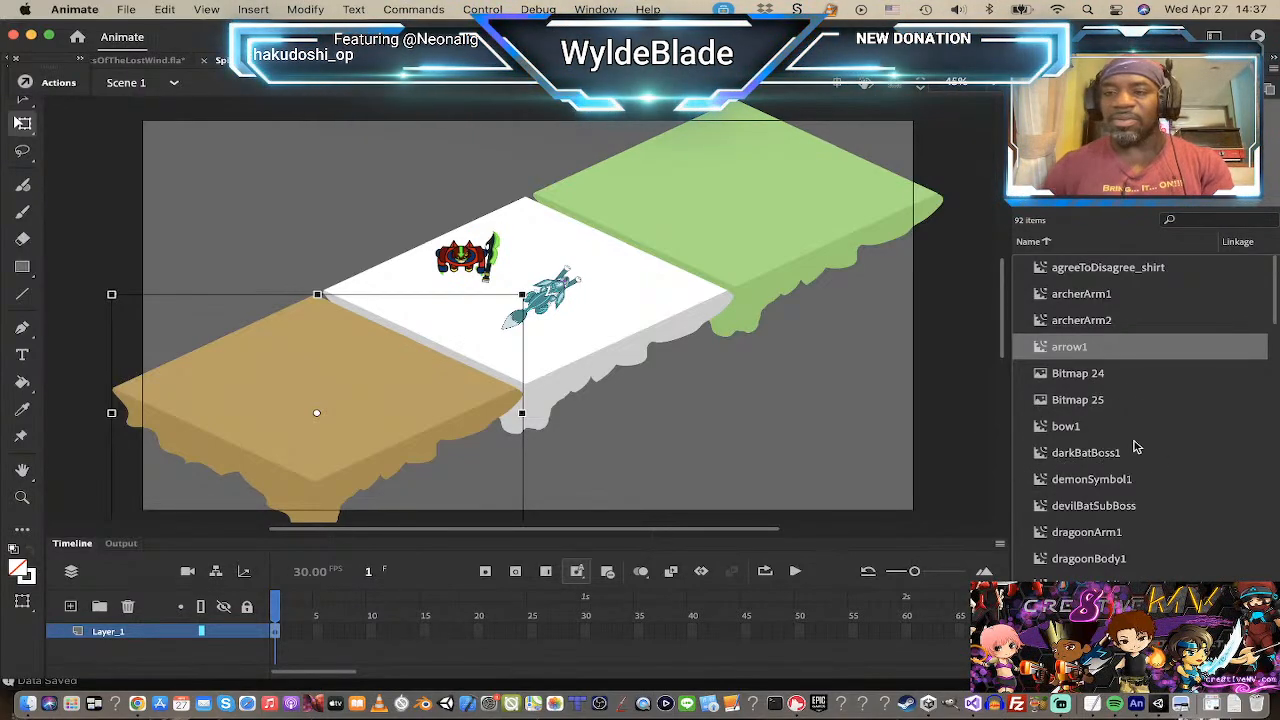
Step: Browse the library assets from Bitmap 25 down past the dragoon and fatty parts, ending with IMG_0677.JPG selected
click(1093, 399)
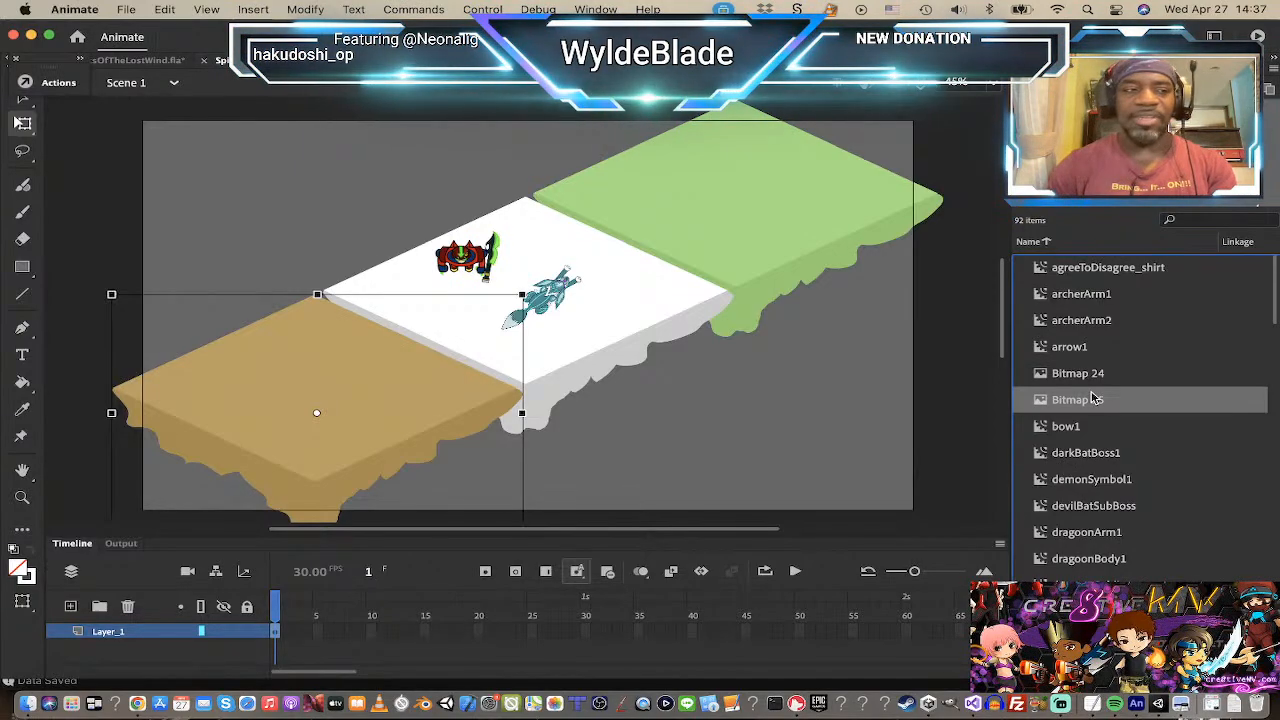
key(Down)
key(Down)
key(Down)
key(Down)
key(Down)
key(Down)
key(Down)
key(Down)
key(Down)
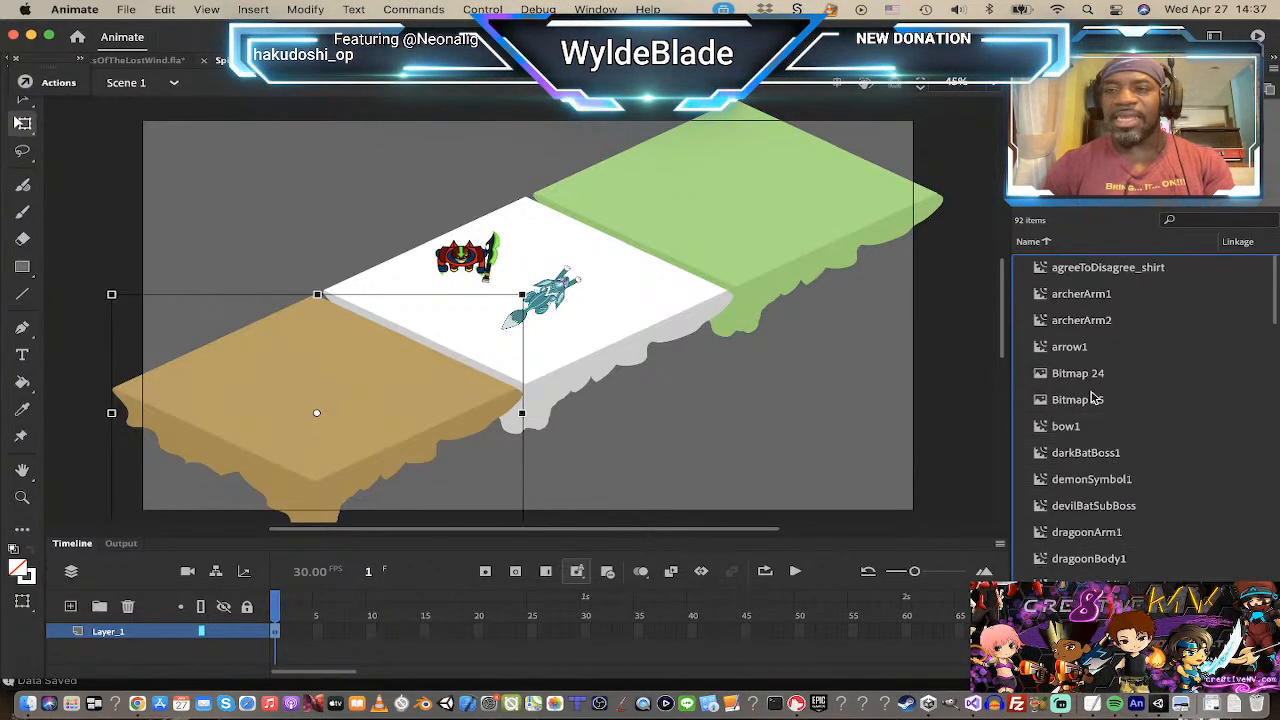
scroll(1093, 399, down, 5)
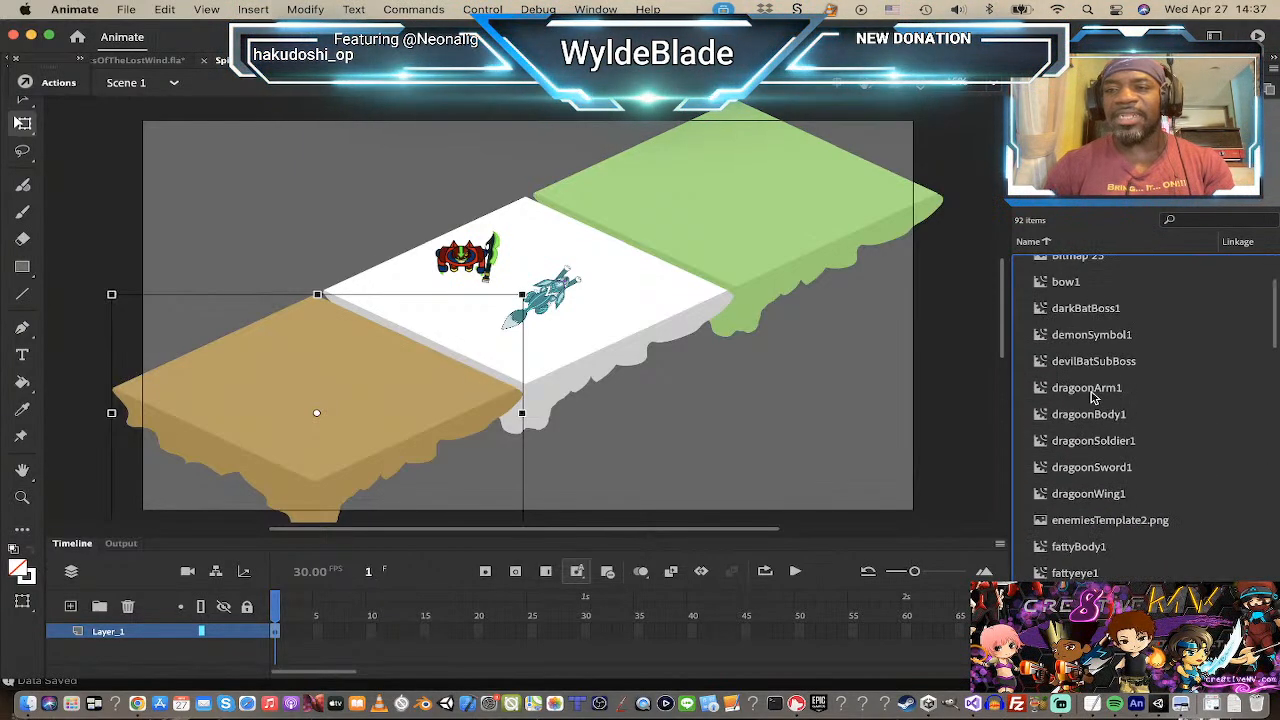
scroll(1093, 399, down, 4)
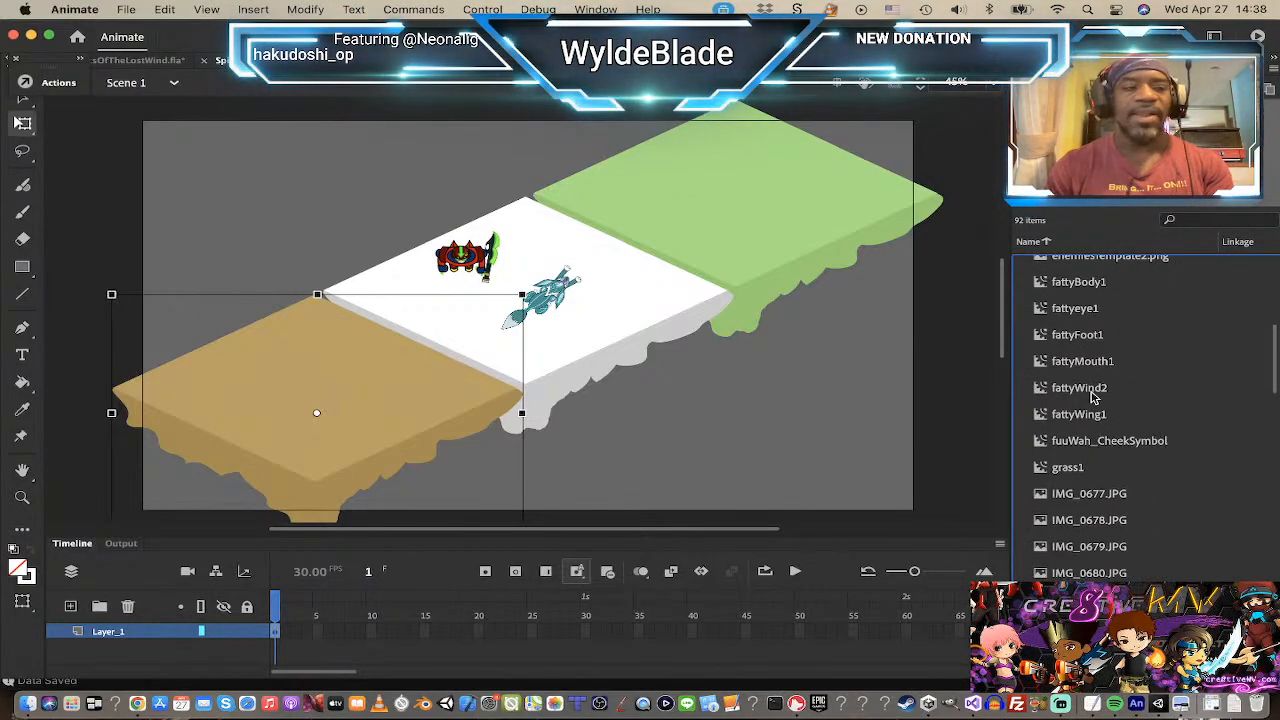
key(Up)
key(Up)
key(Up)
key(Up)
key(Up)
key(Up)
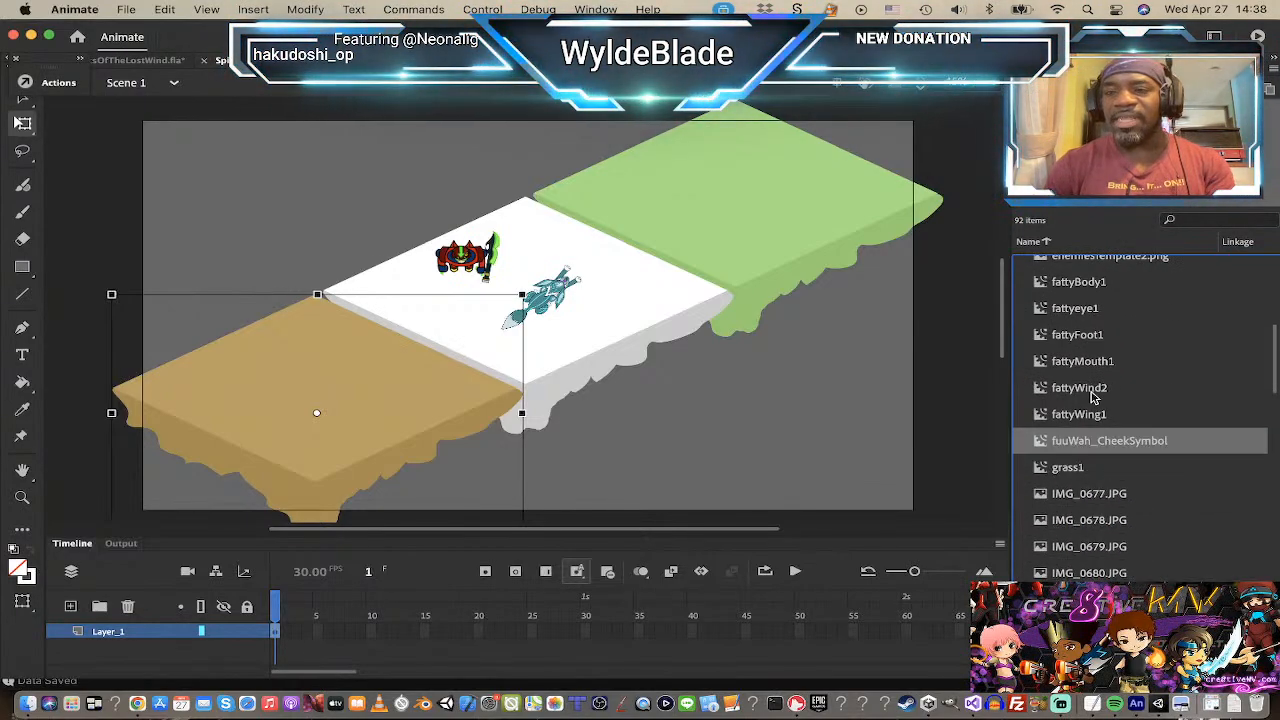
key(Down)
key(Down)
key(Down)
key(Up)
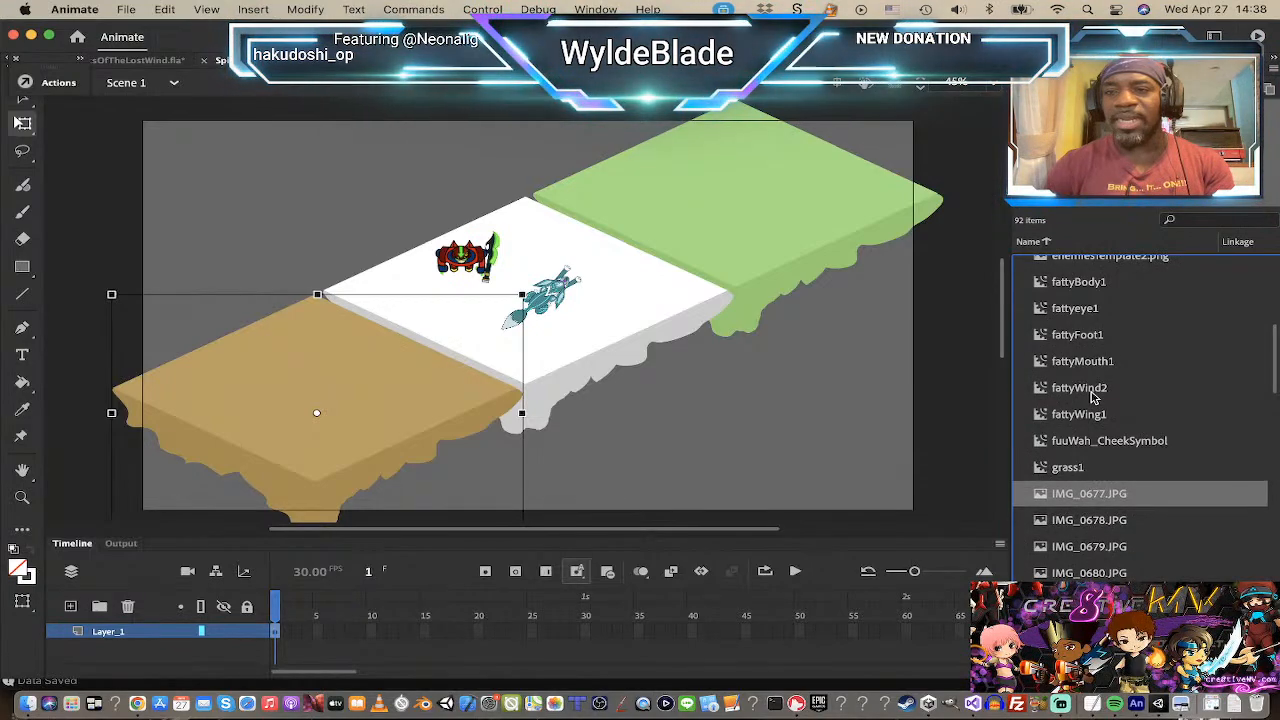
Step: Place the concept image of trees, bushes and a small house on the stage, over the brown and white tiles
key(Down)
key(Down)
key(Down)
key(Down)
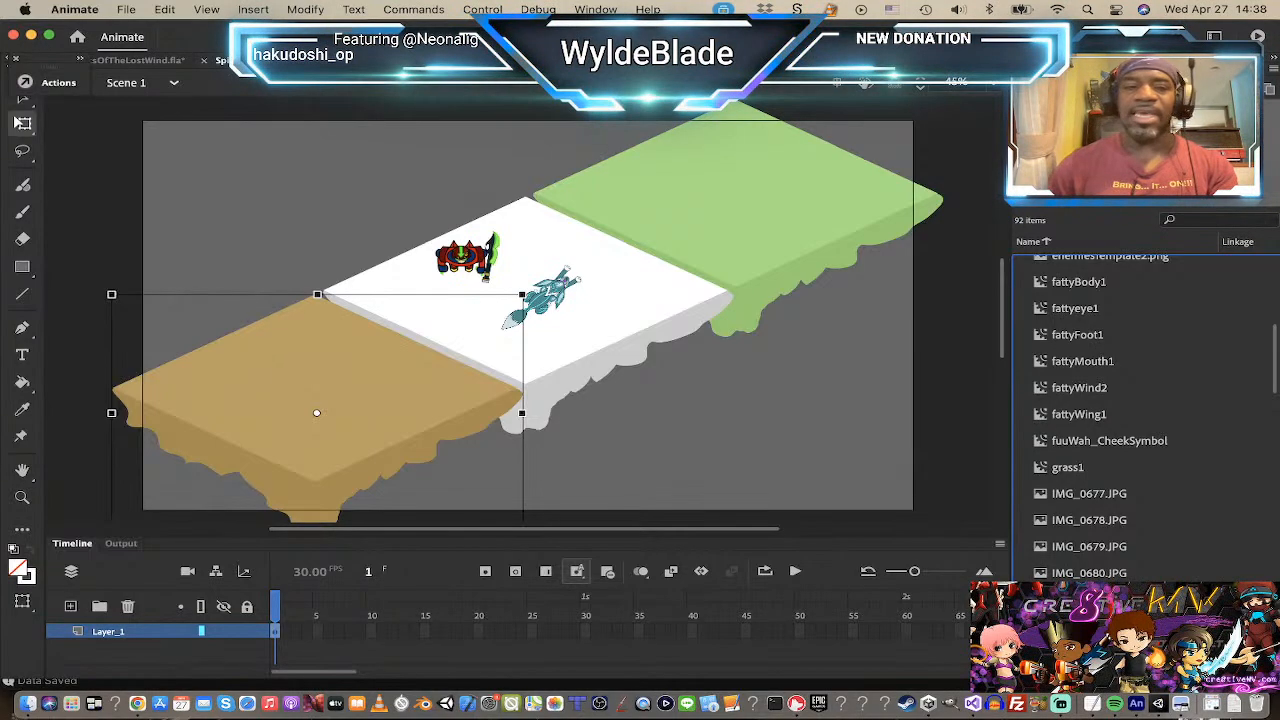
drag(1067, 467, 392, 380)
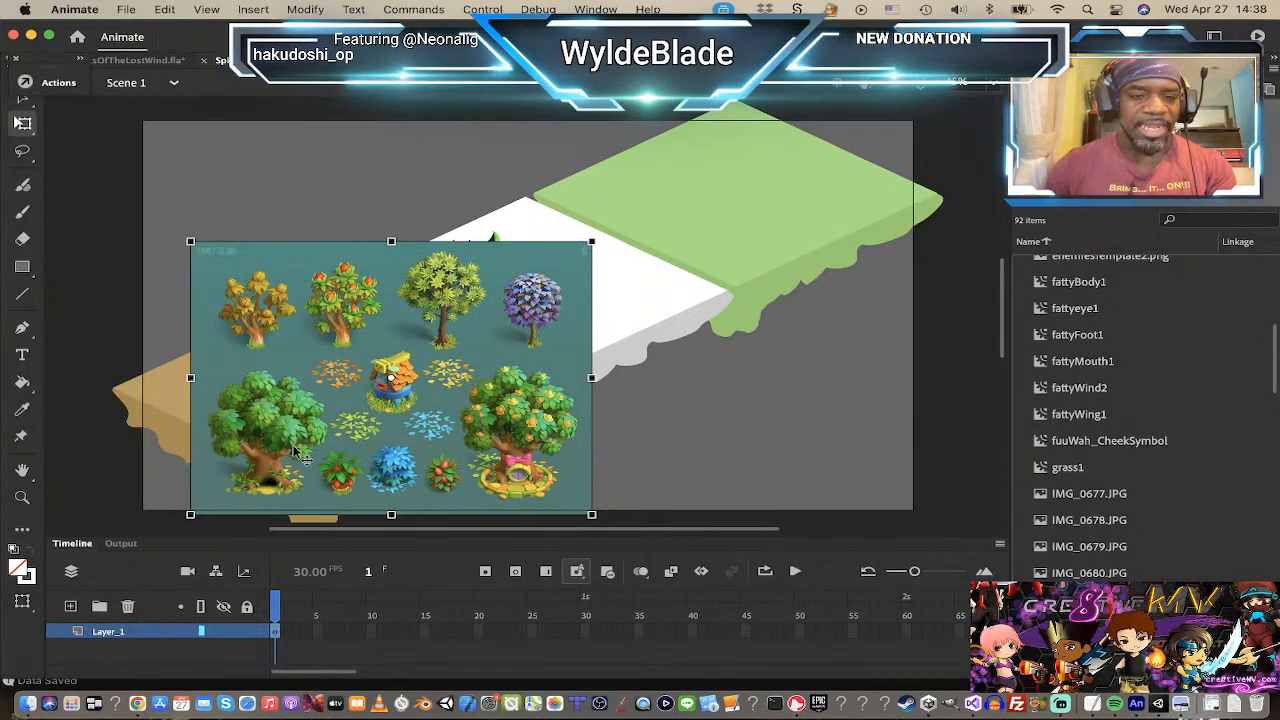
Step: Examine the bushes, scattered leaves and tree bases in the tree concept image up close
key(z)
click(352, 486)
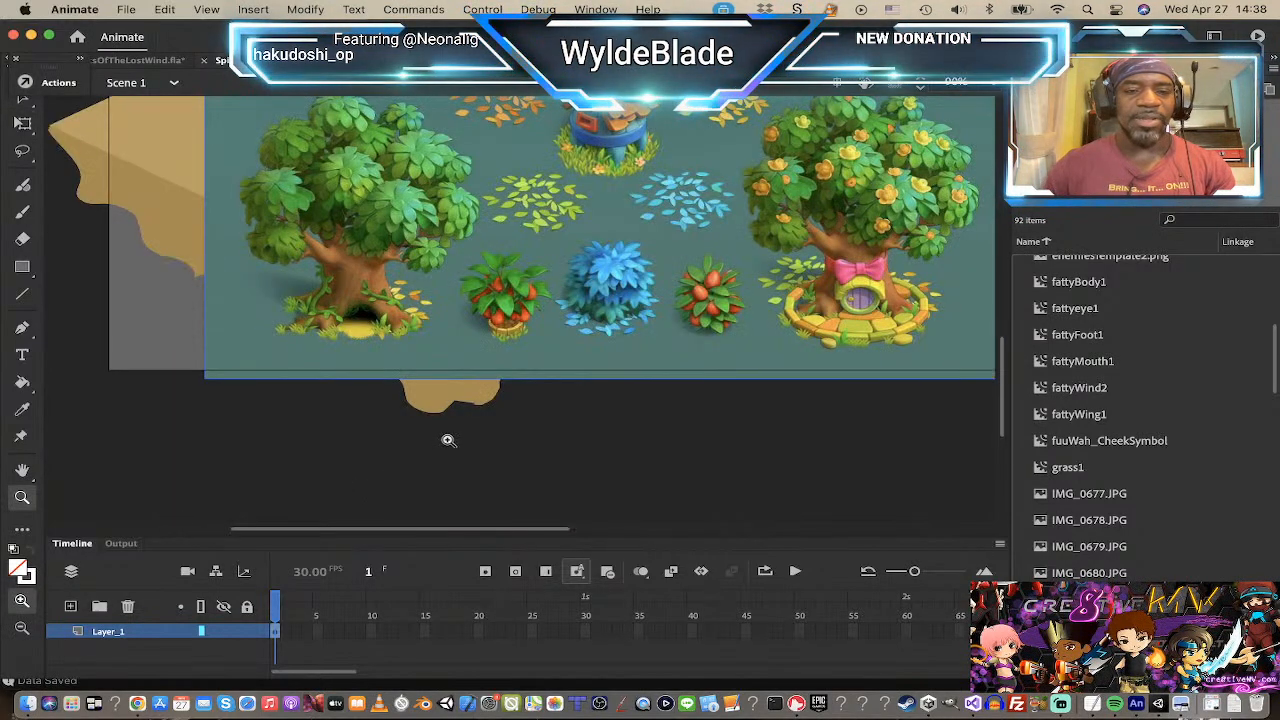
click(568, 341)
click(569, 339)
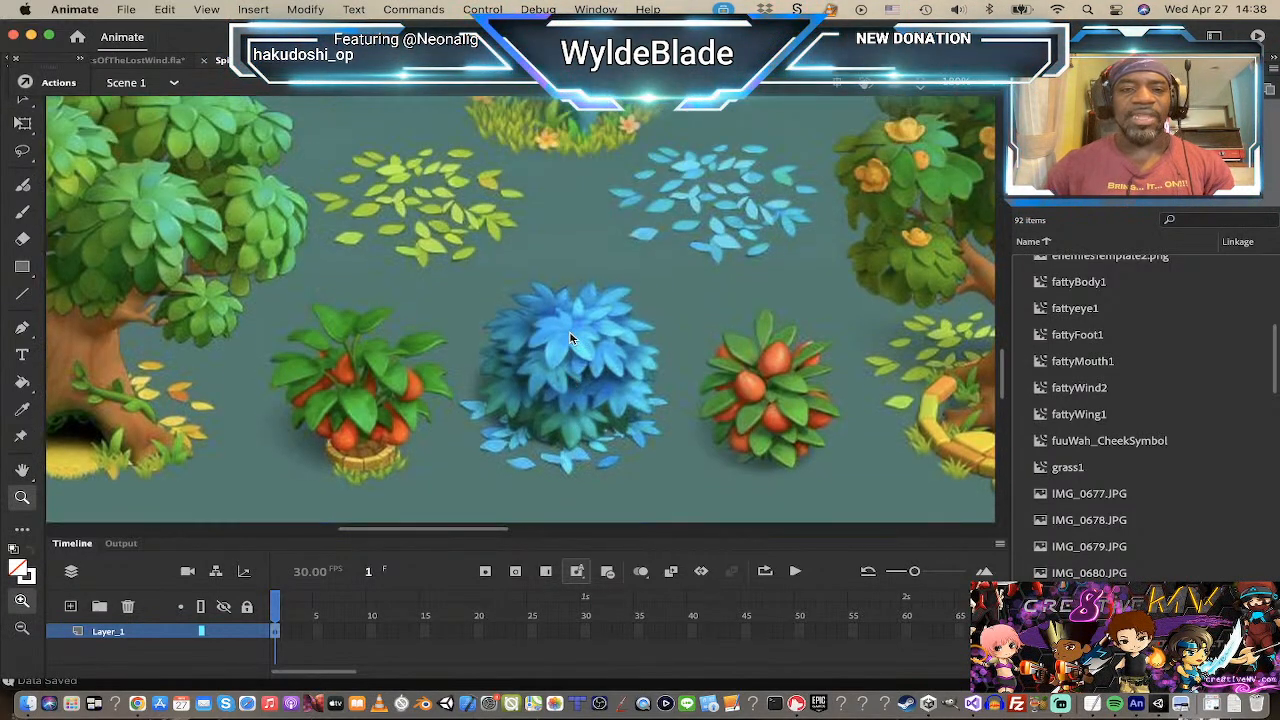
scroll(570, 338, up, 2)
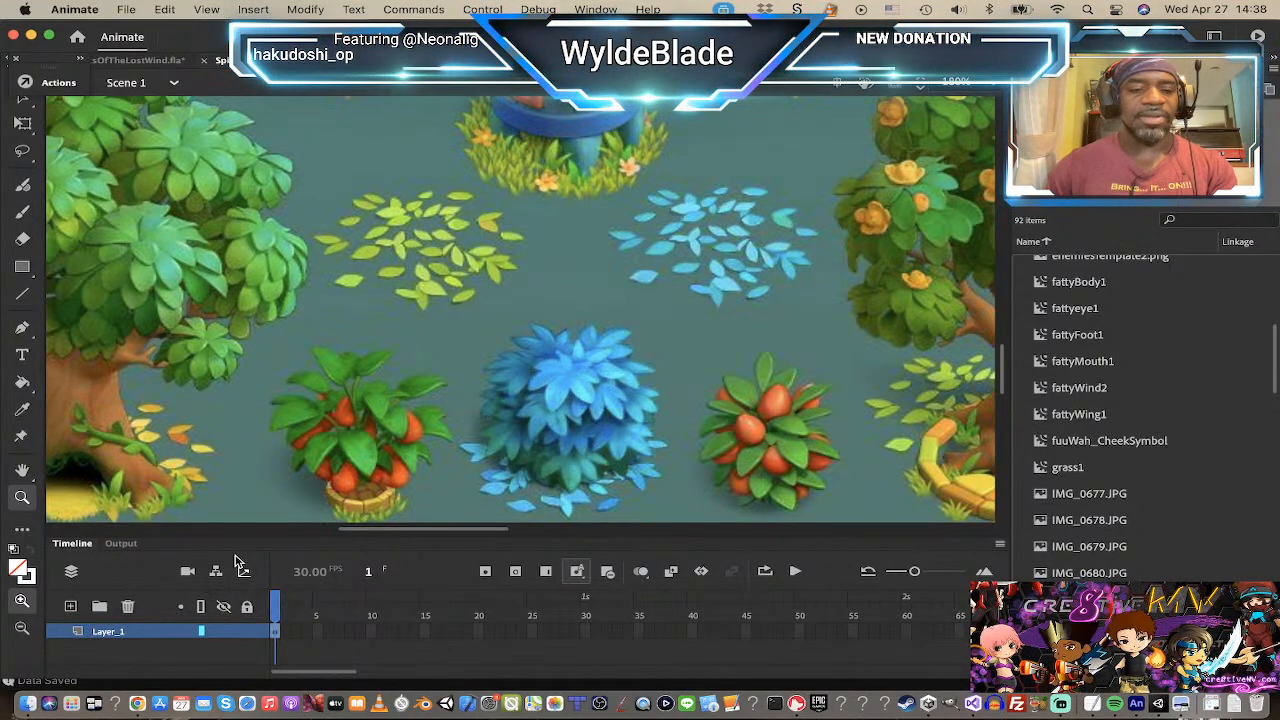
alt+click(305, 479)
alt+click(312, 468)
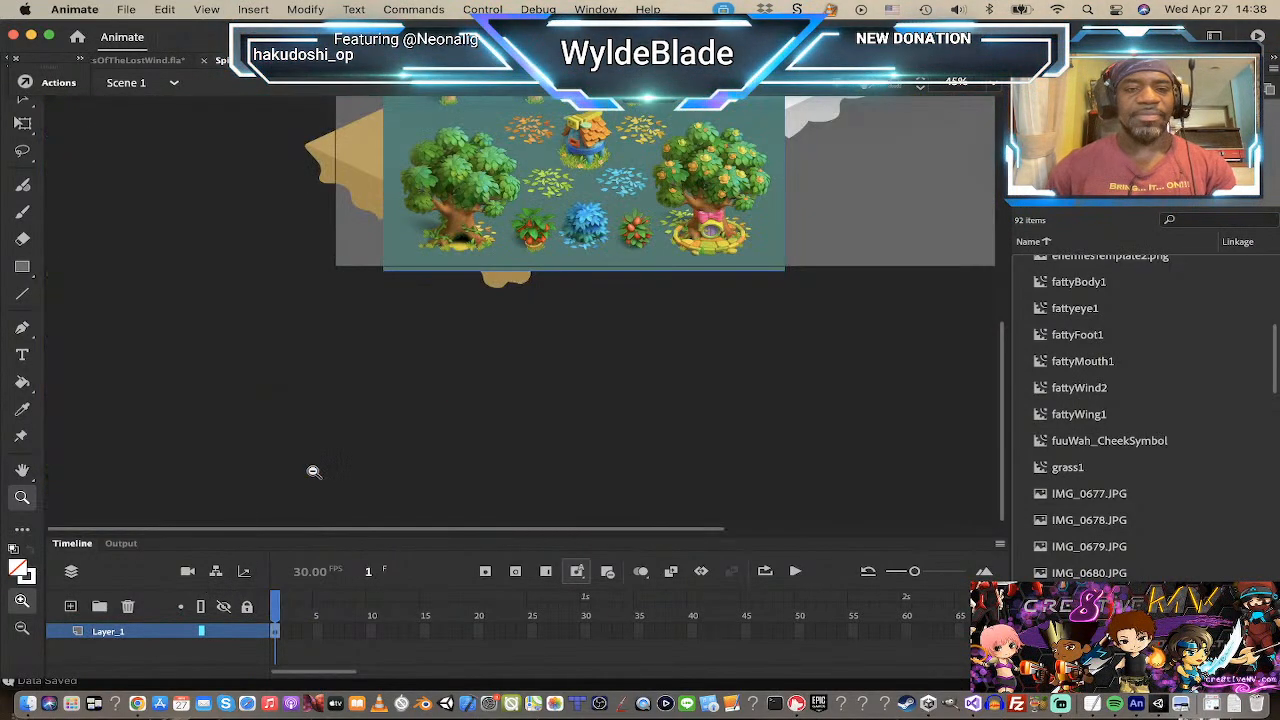
scroll(445, 424, up, 3)
scroll(445, 430, up, 3)
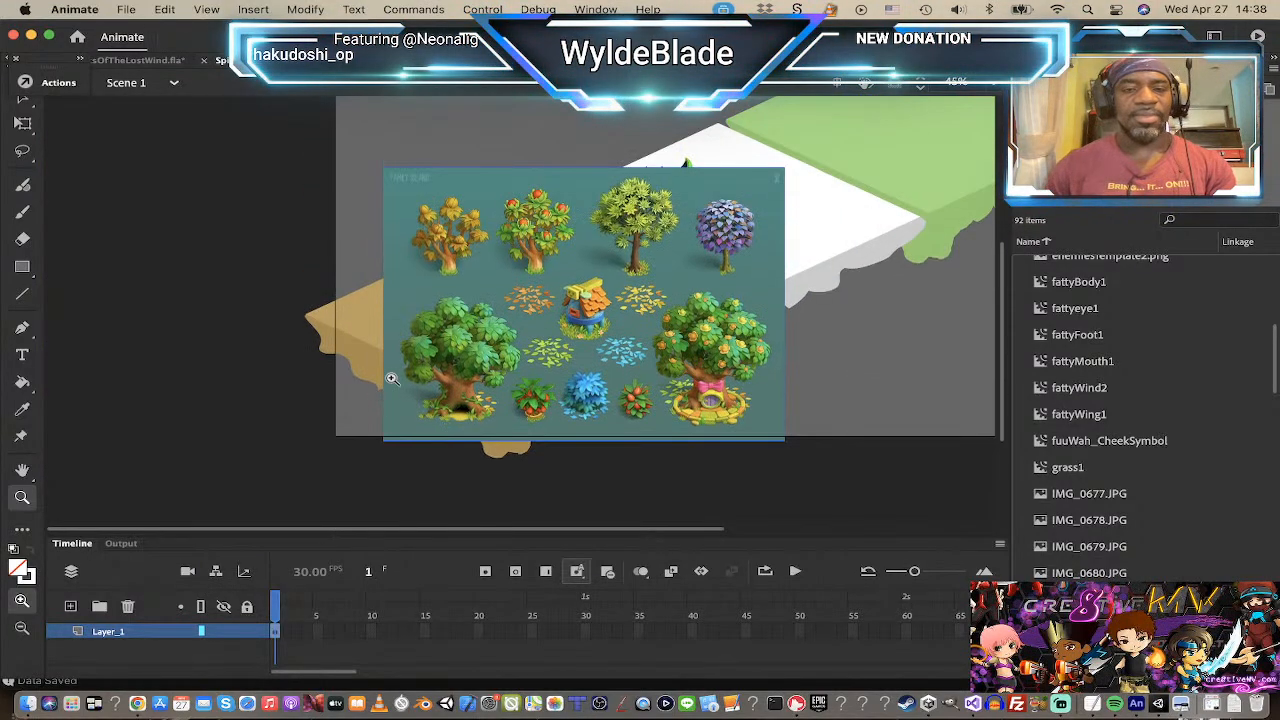
Step: Move the tree concept image onto a new layer and position it off the stage beside the brown tile
key(v)
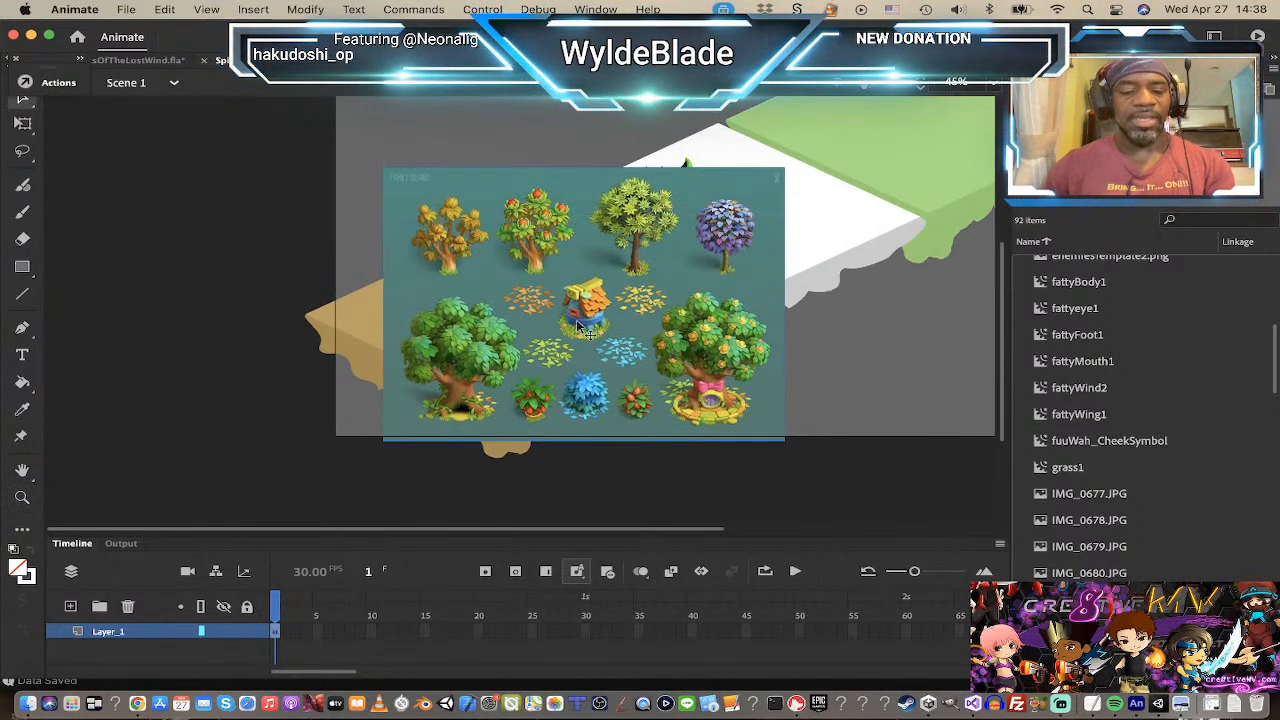
key(Delete)
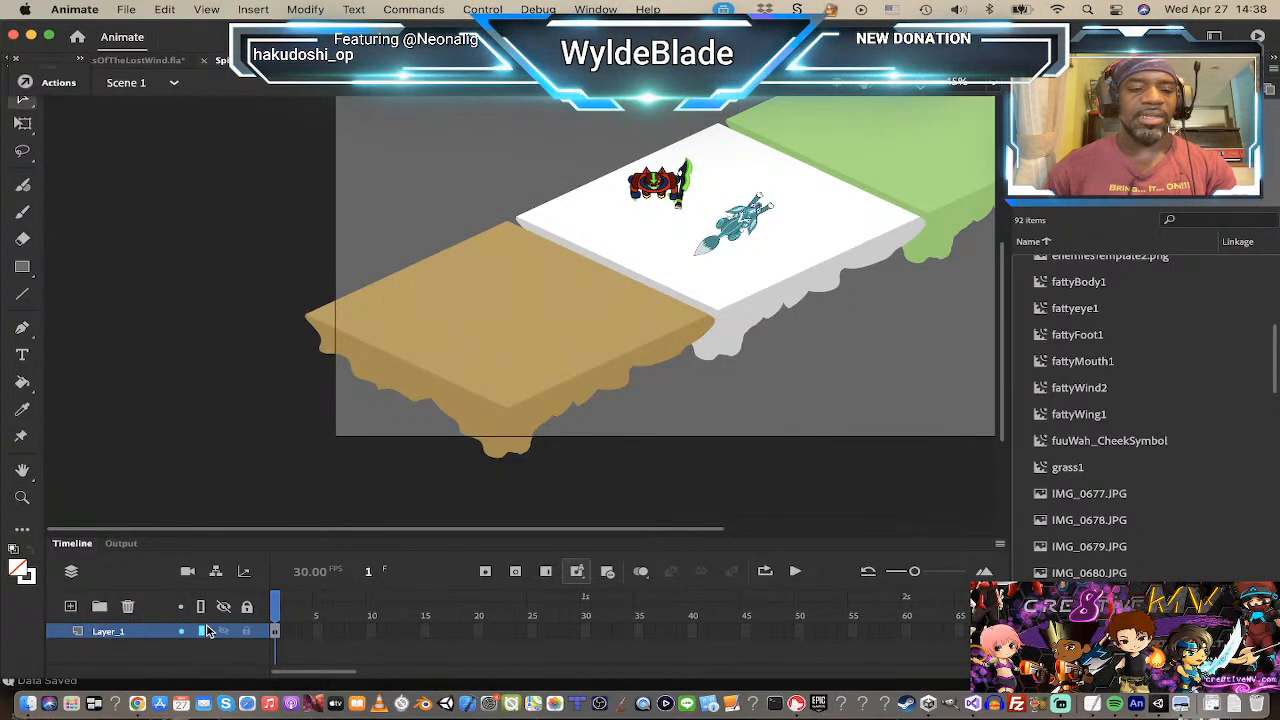
click(70, 606)
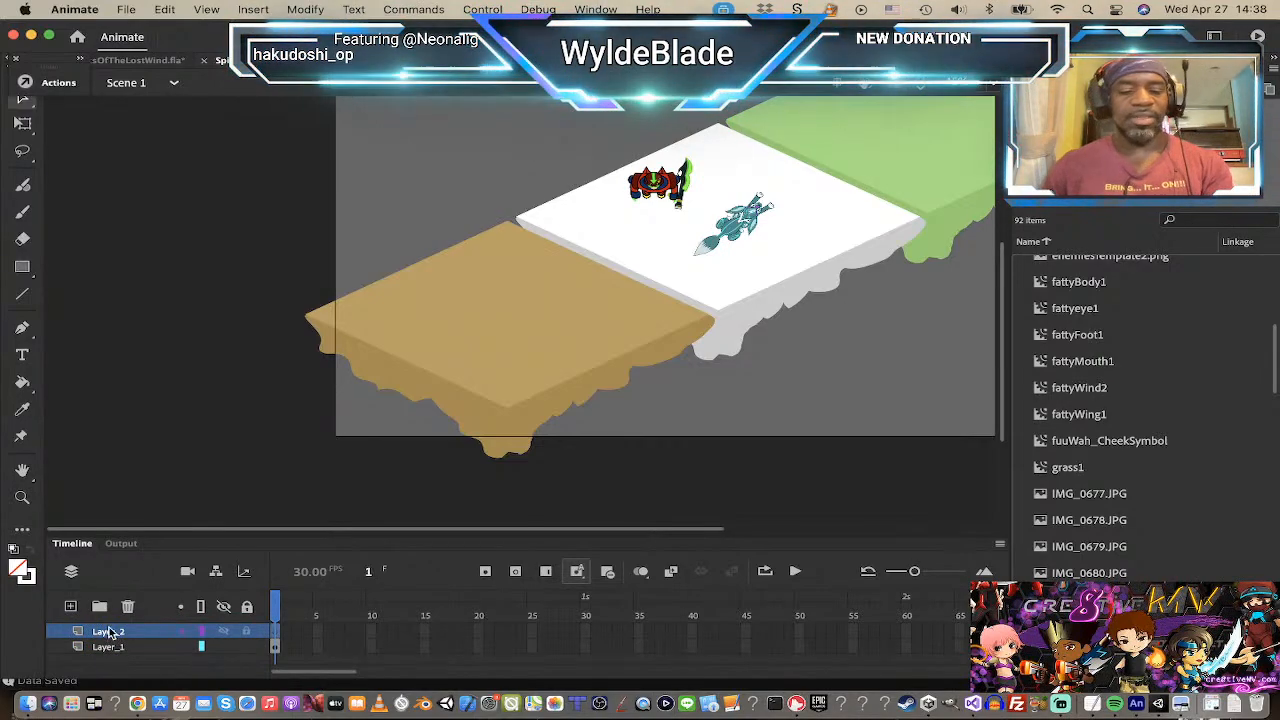
key(super+v)
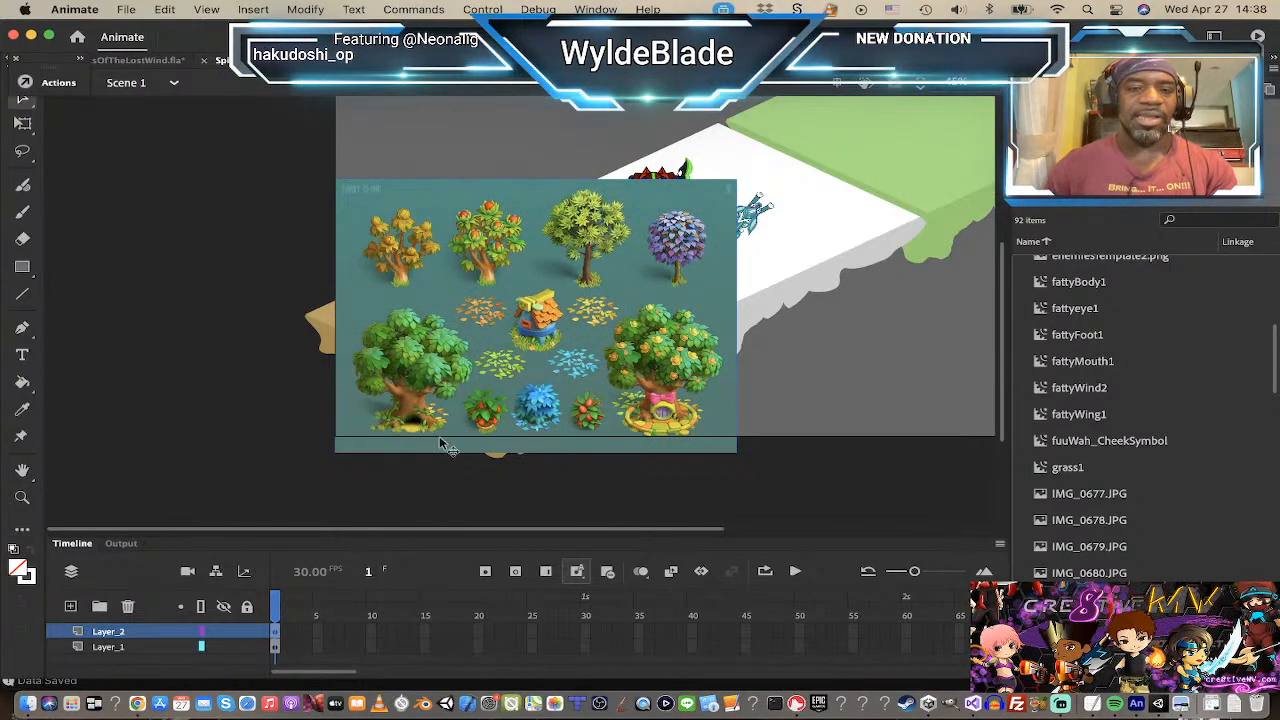
drag(472, 298, 168, 230)
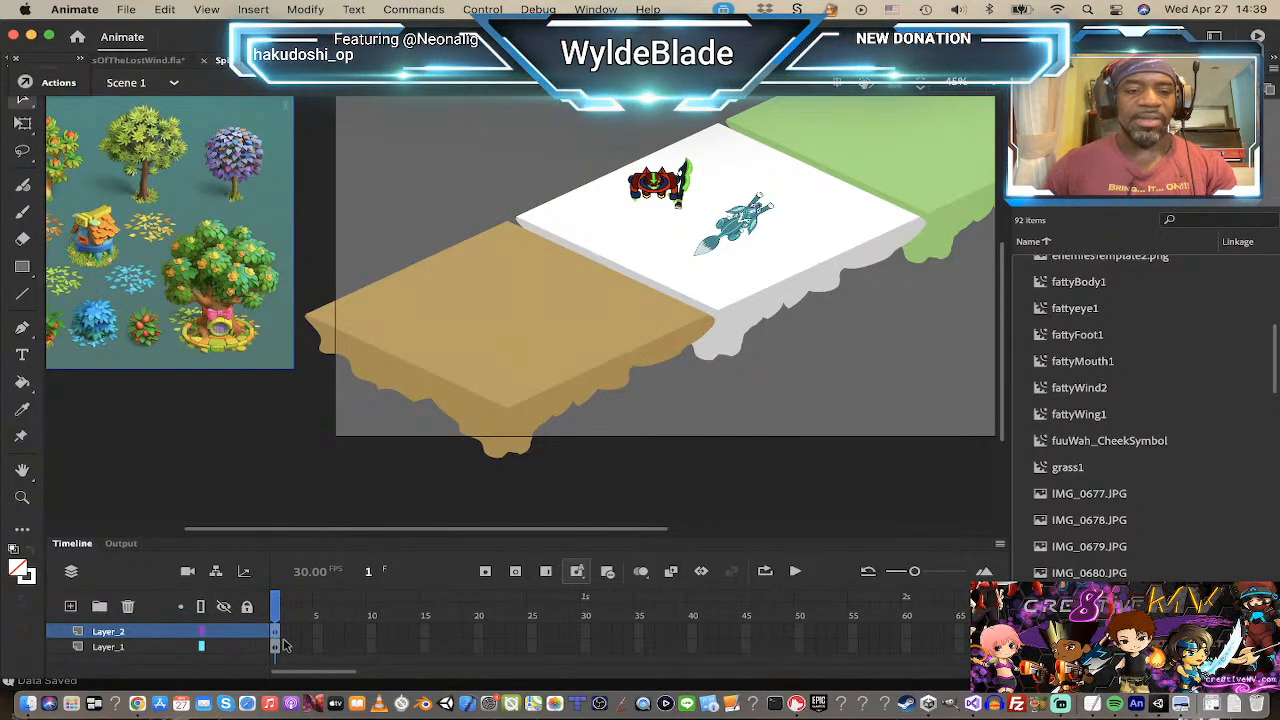
Step: Move the red and teal characters onto another new layer in their original place, and paste a second pair on the brown tile
click(738, 222)
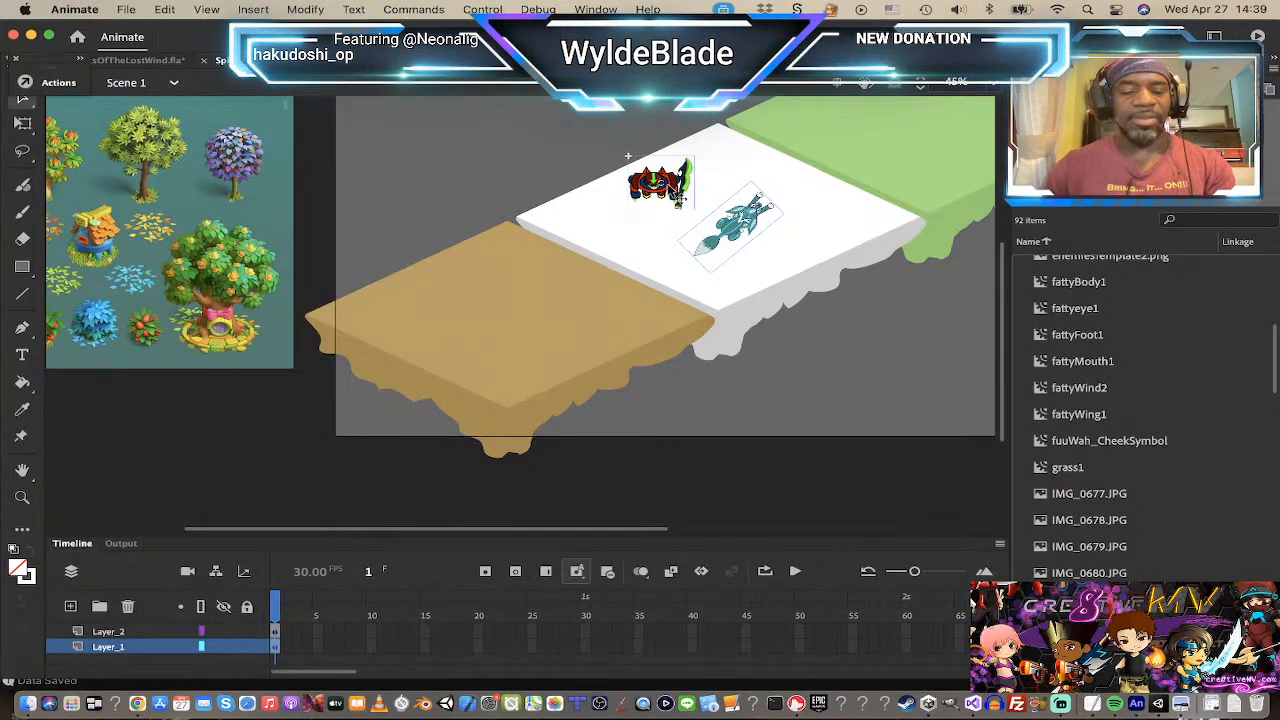
key(Delete)
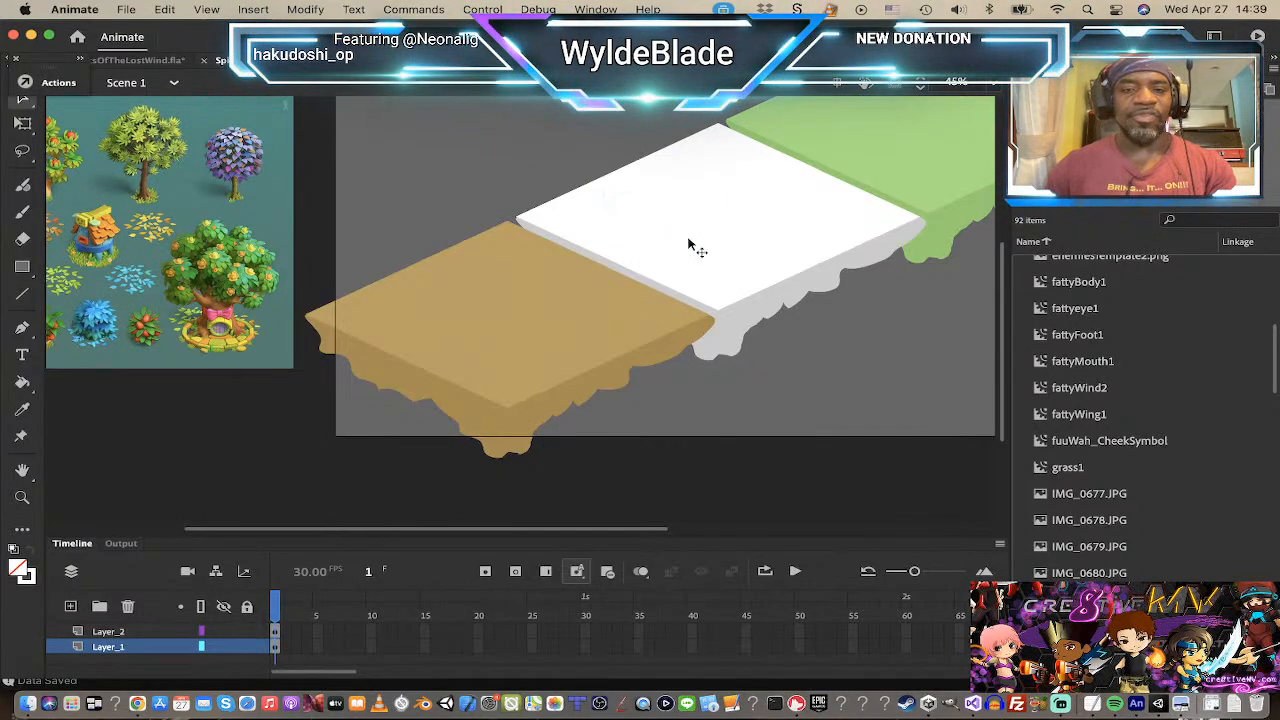
click(140, 631)
click(71, 607)
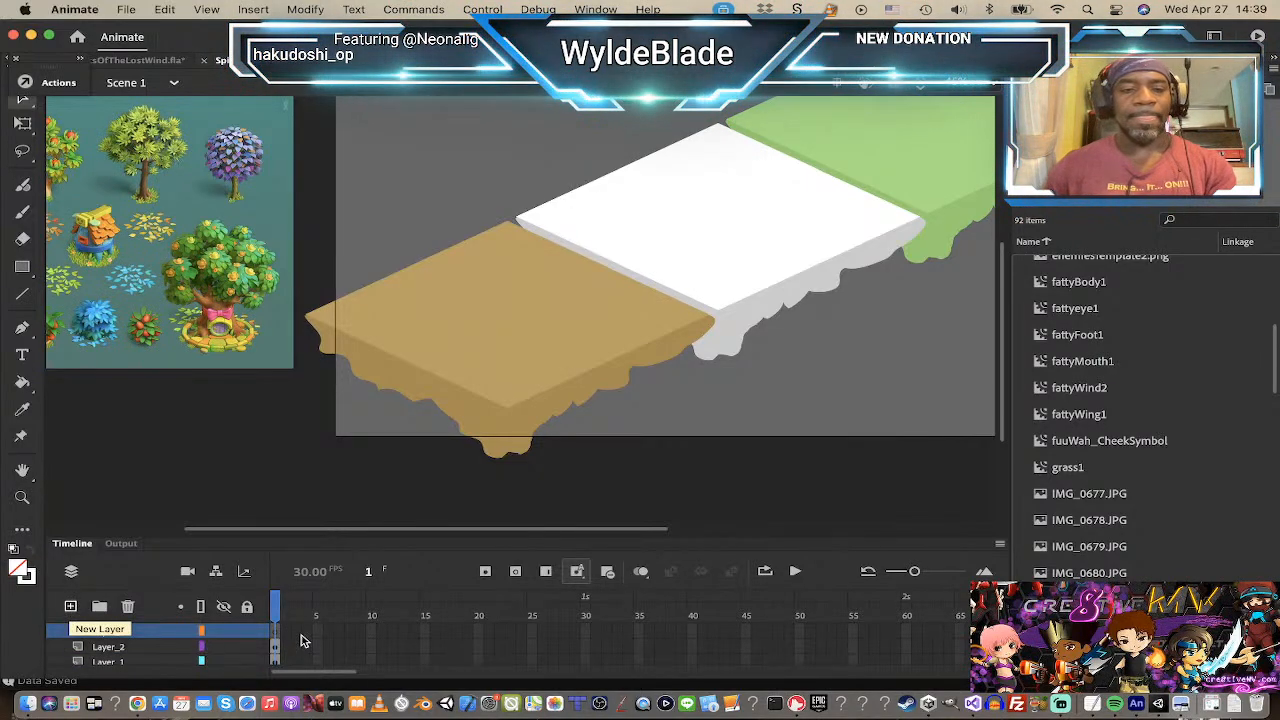
key(super+shift+v)
key(super+v)
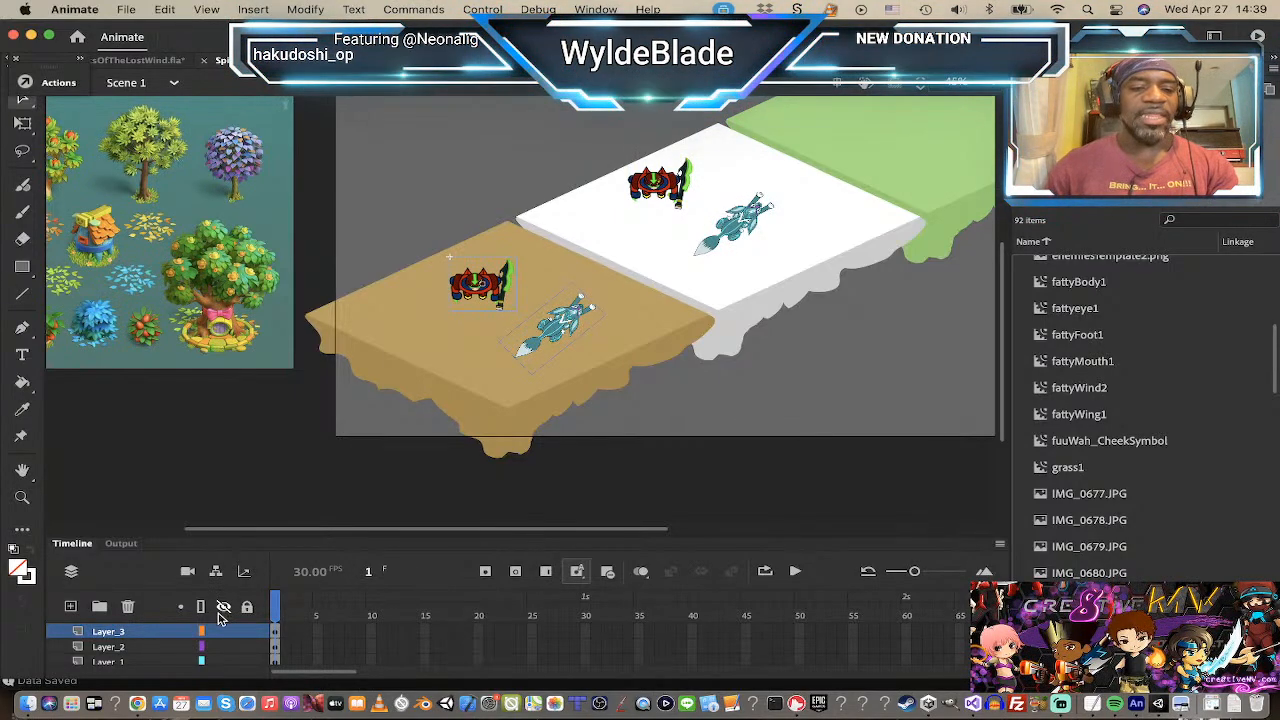
Step: Lock Layer_1 and Layer_2, and undo the lock on Layer_2
scroll(228, 640, down, 1)
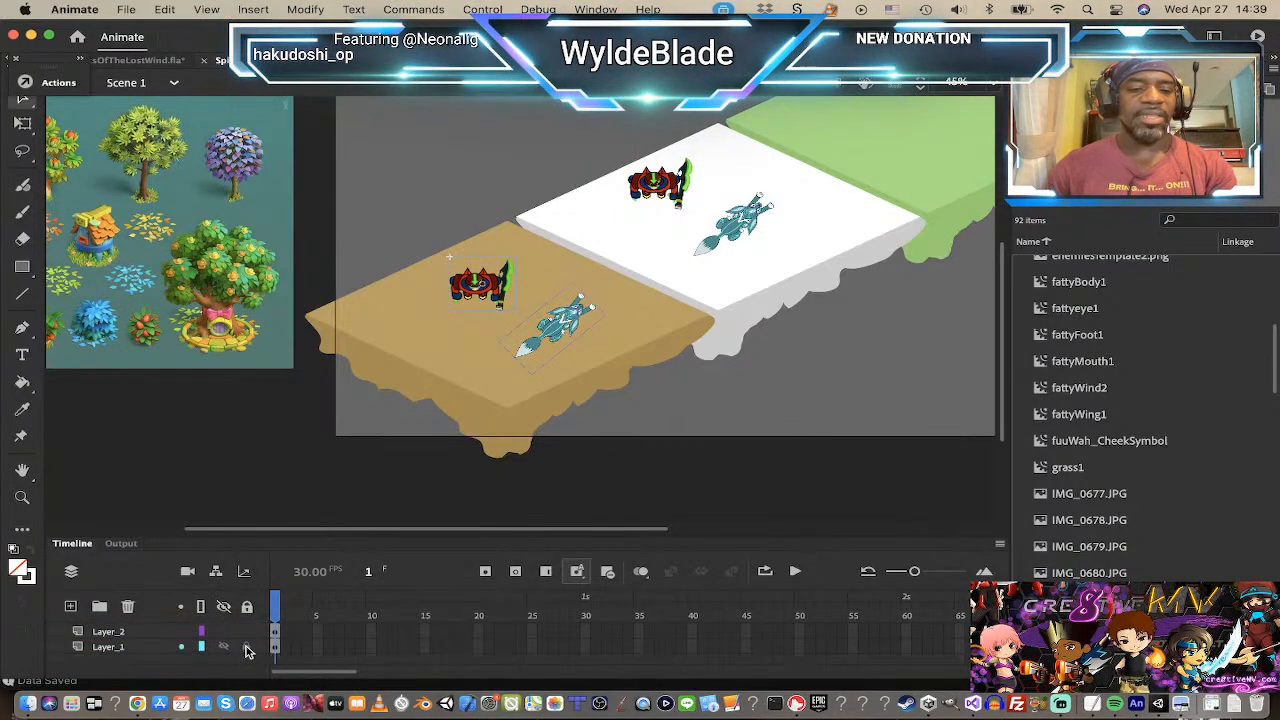
click(248, 646)
click(249, 631)
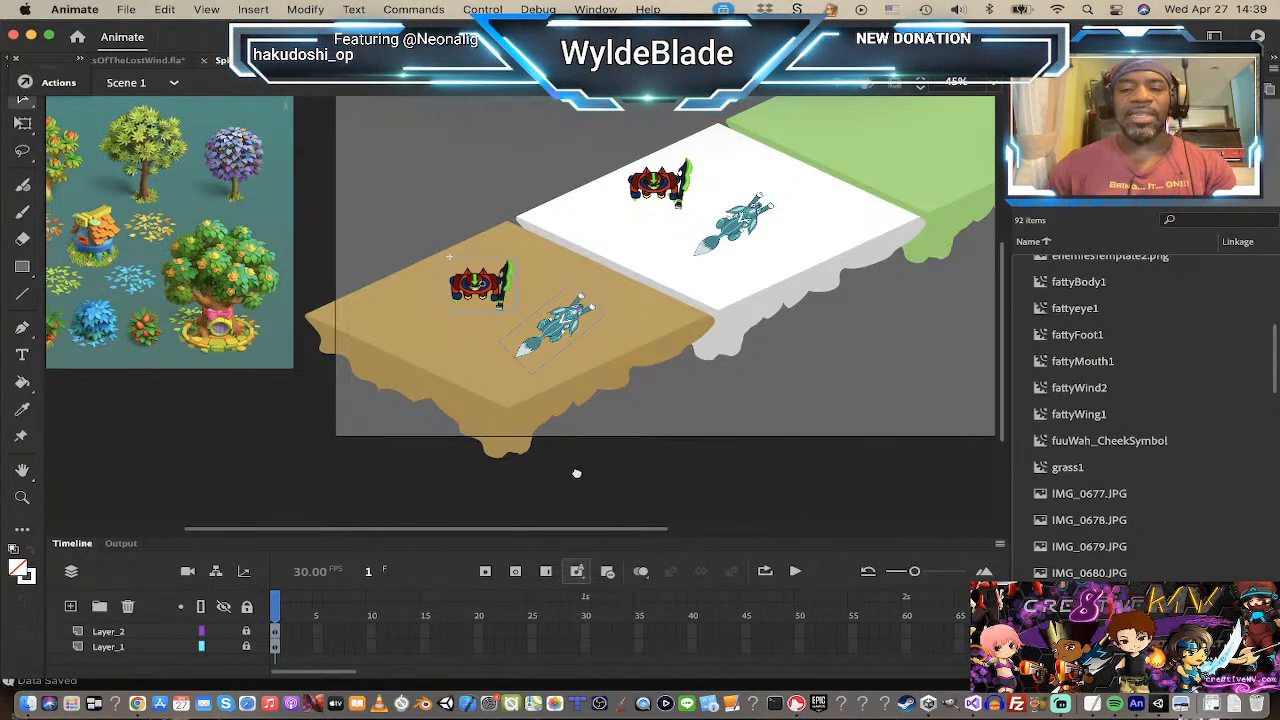
scroll(576, 473, up, 2)
scroll(580, 472, up, 3)
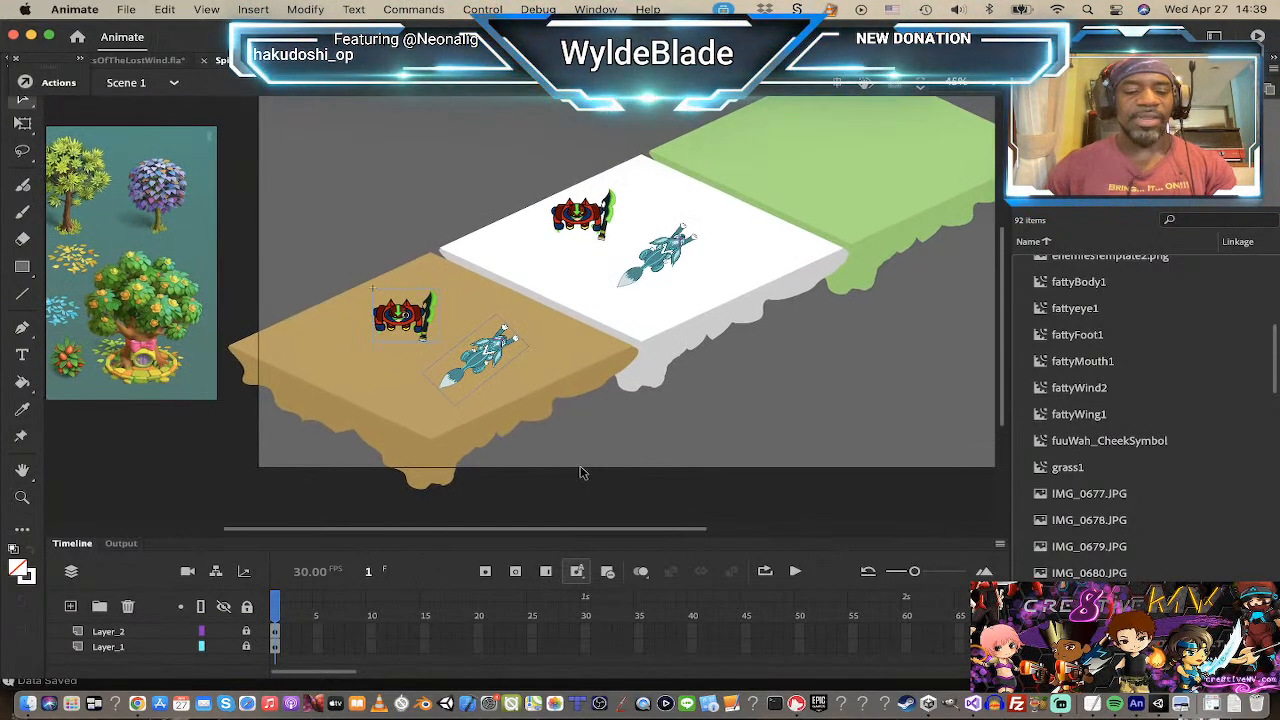
key(super+z)
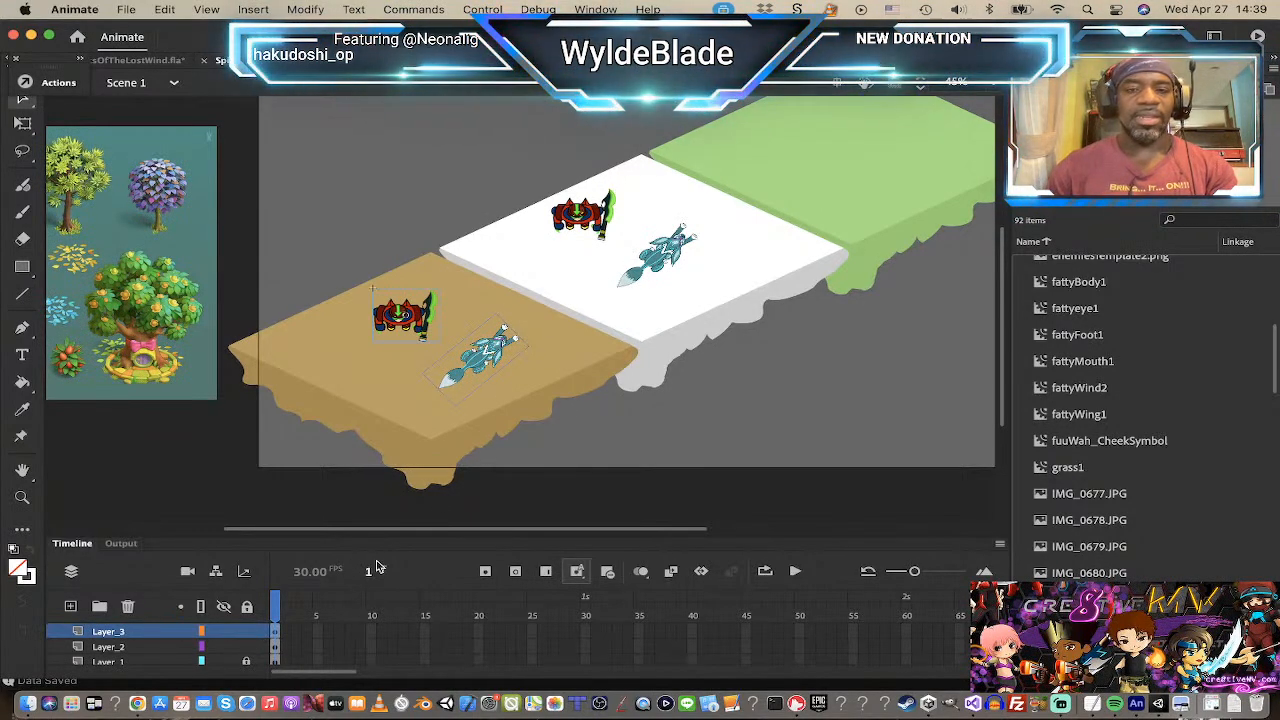
Step: Delete the duplicate pair of characters from the brown tile and unlock all layers
click(176, 648)
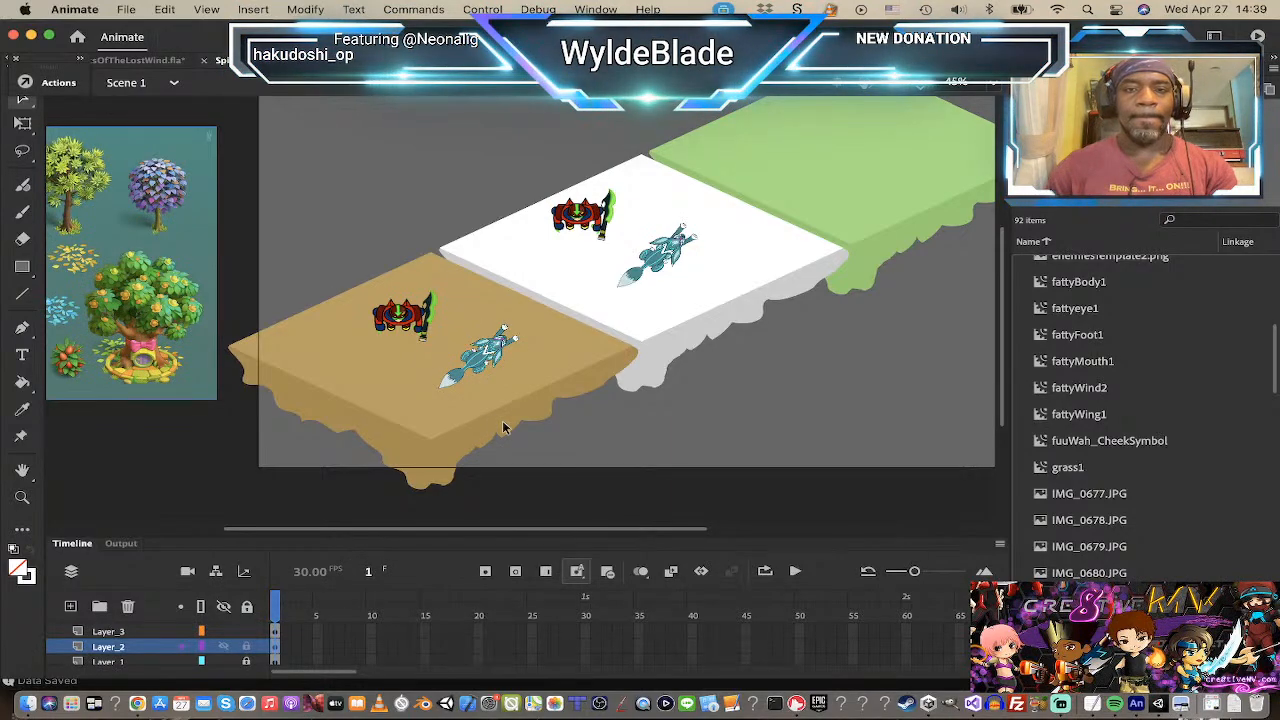
click(686, 261)
shift+click(603, 226)
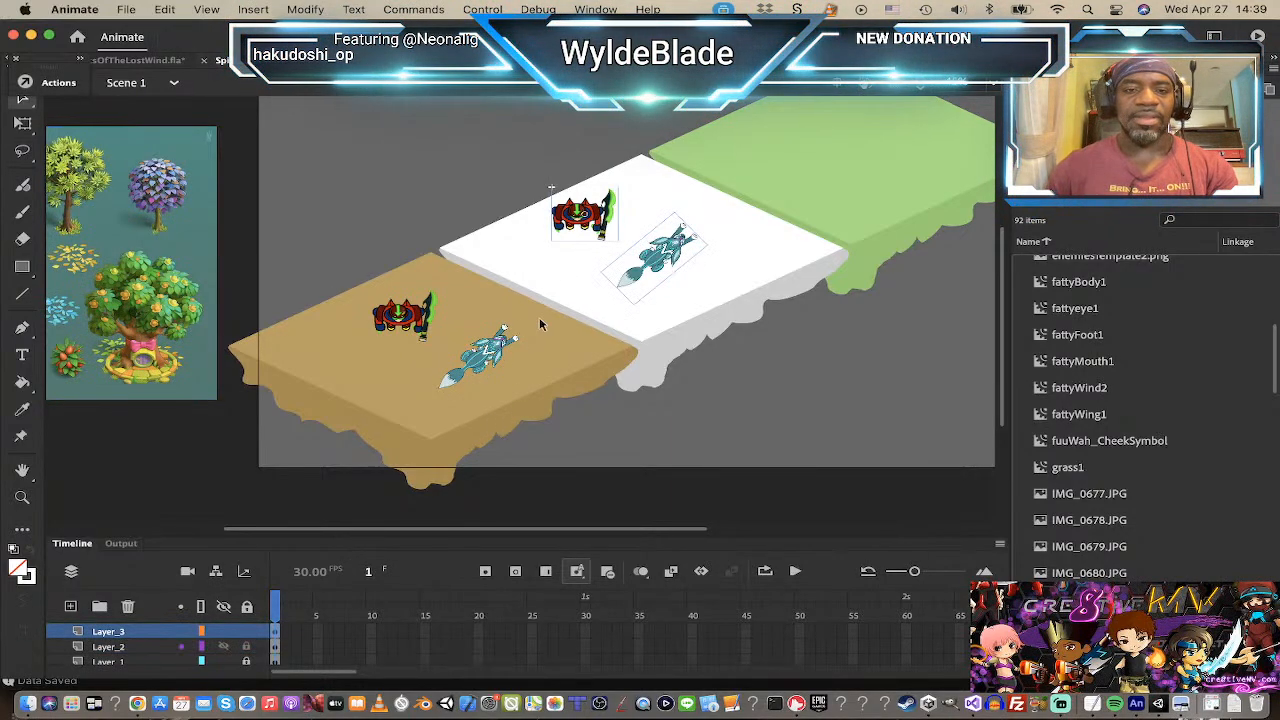
click(503, 353)
shift+click(405, 318)
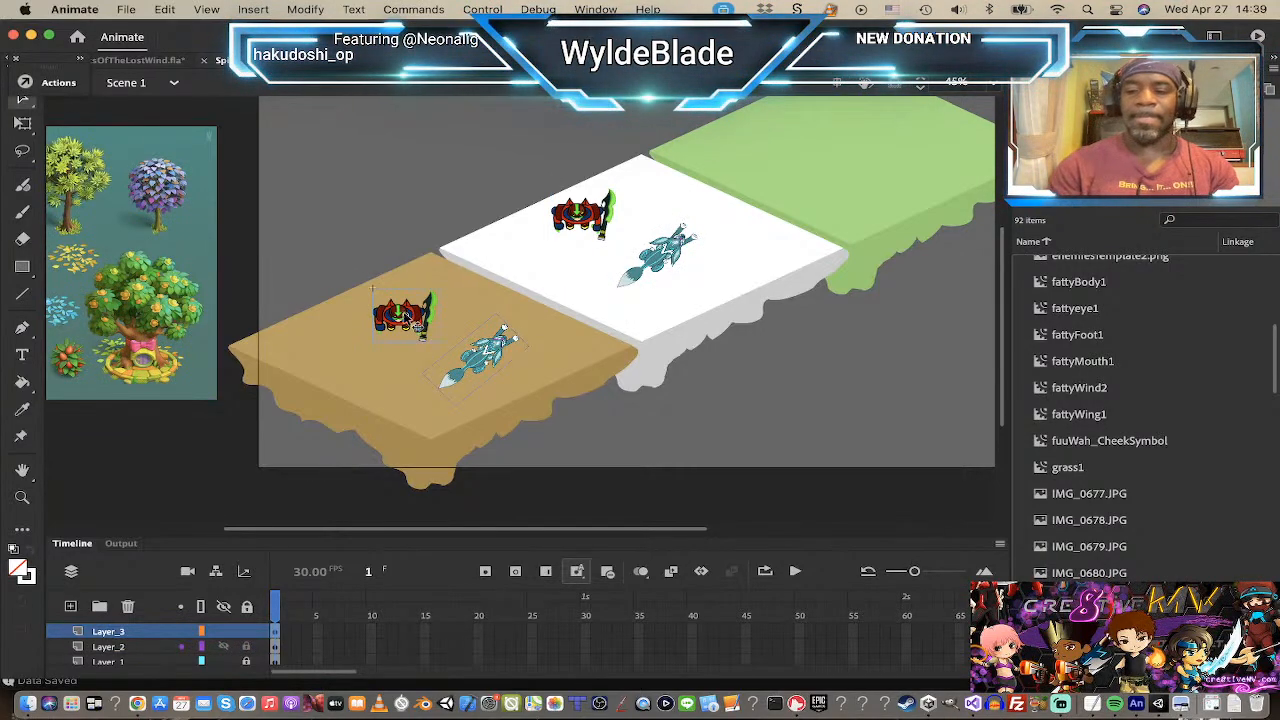
key(Delete)
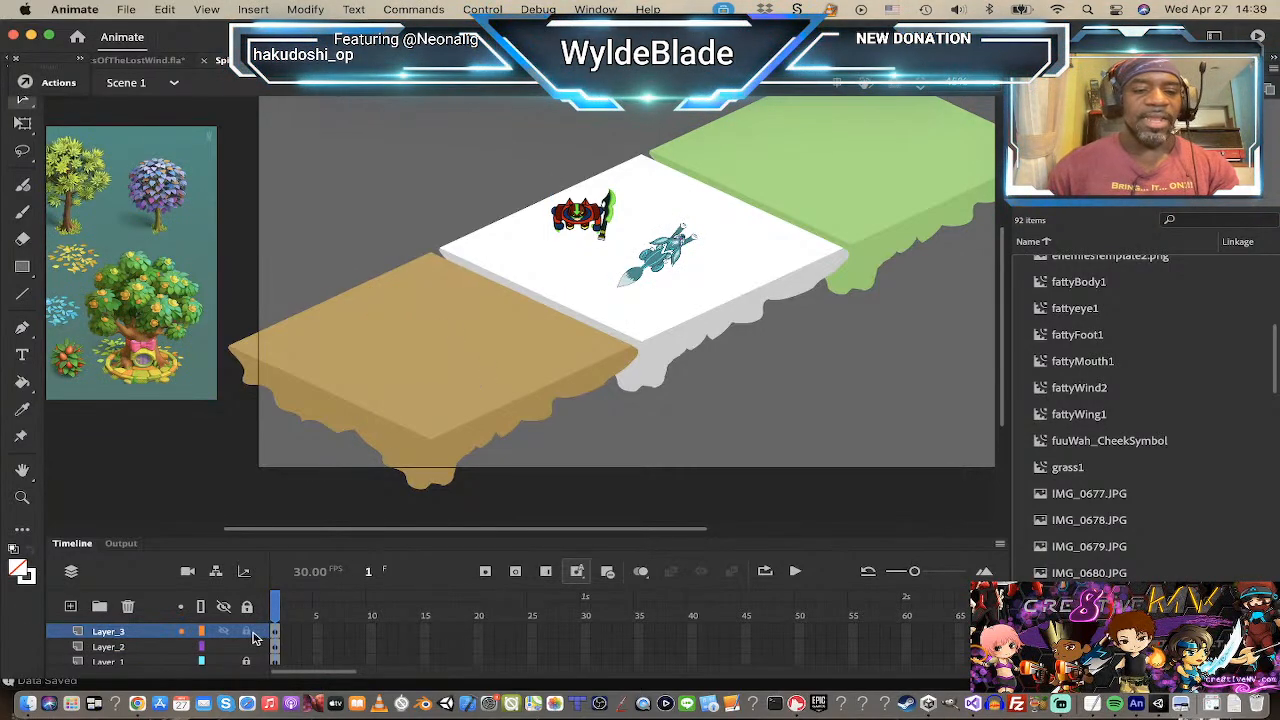
click(172, 648)
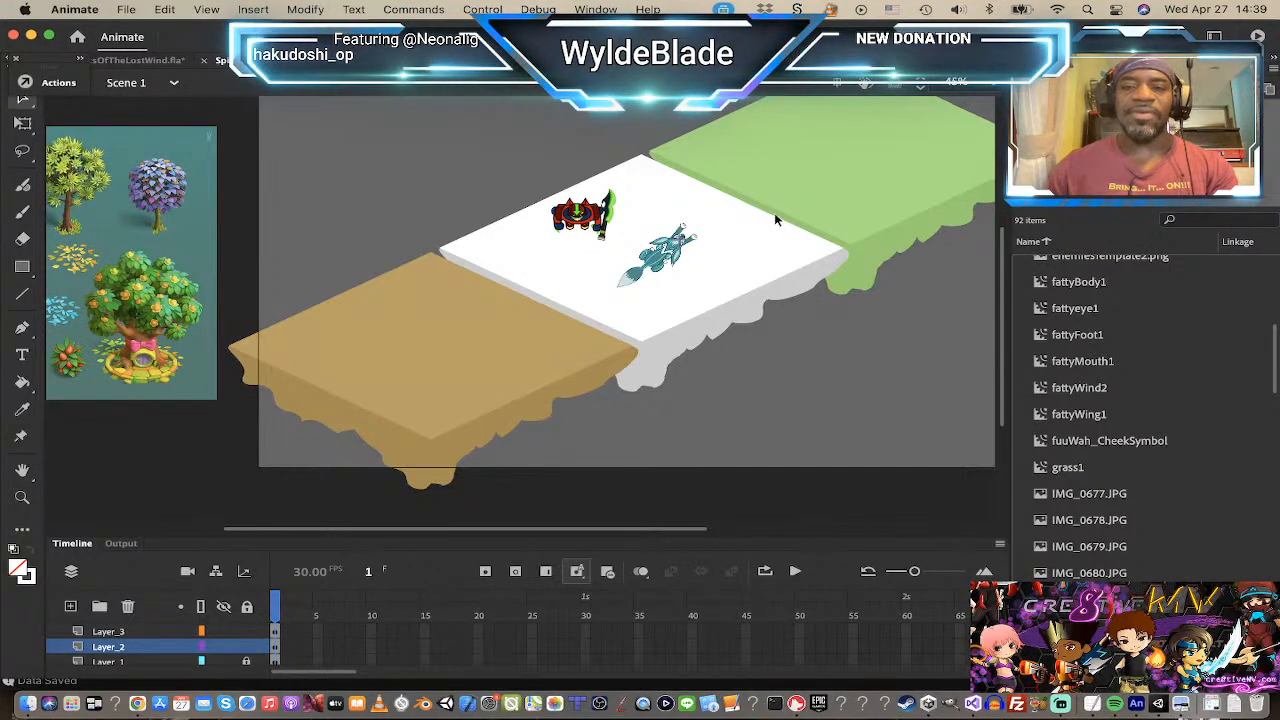
click(248, 607)
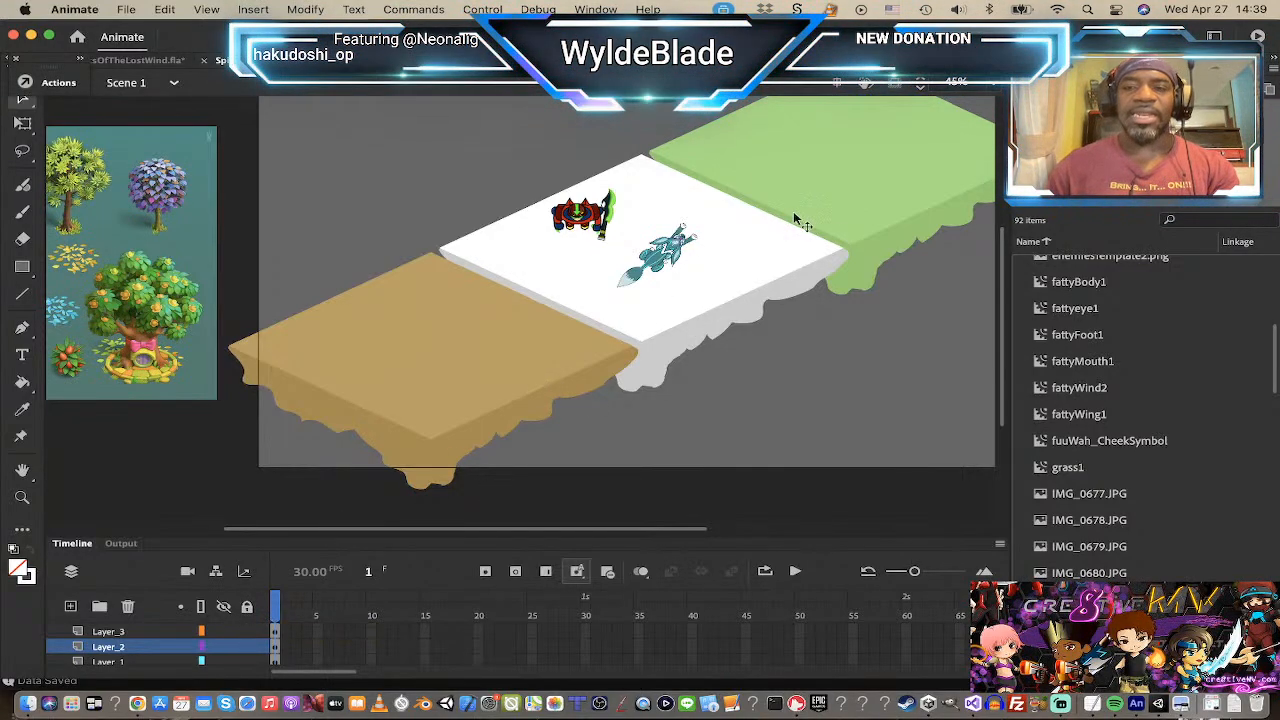
Step: Try setting the green tile's Color Effects from Tint to None, and undo the change
click(845, 214)
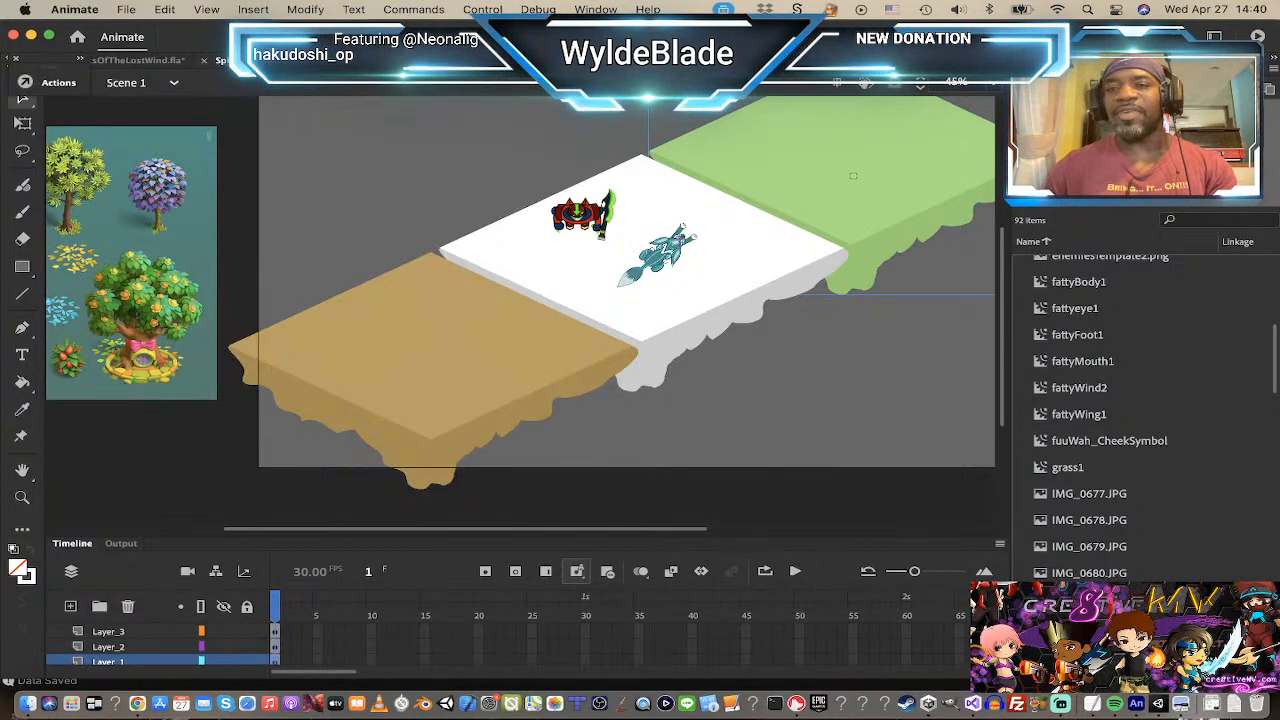
click(1045, 69)
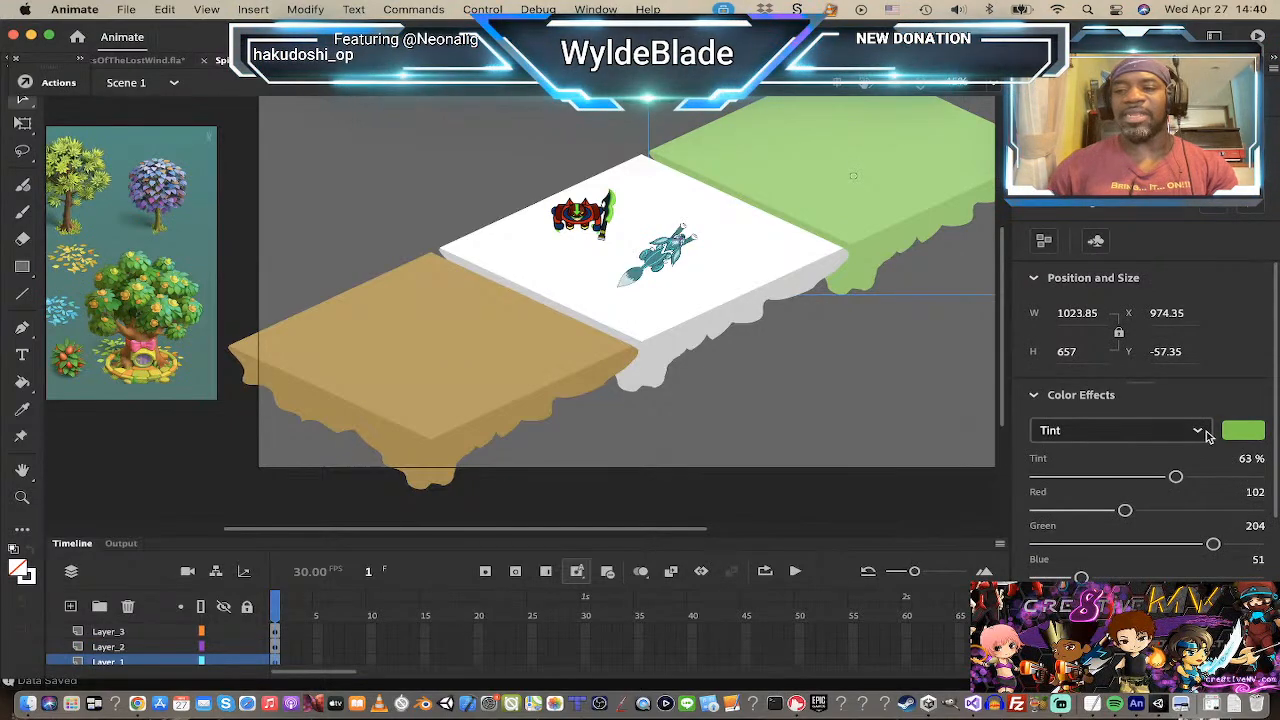
click(1200, 432)
click(1163, 455)
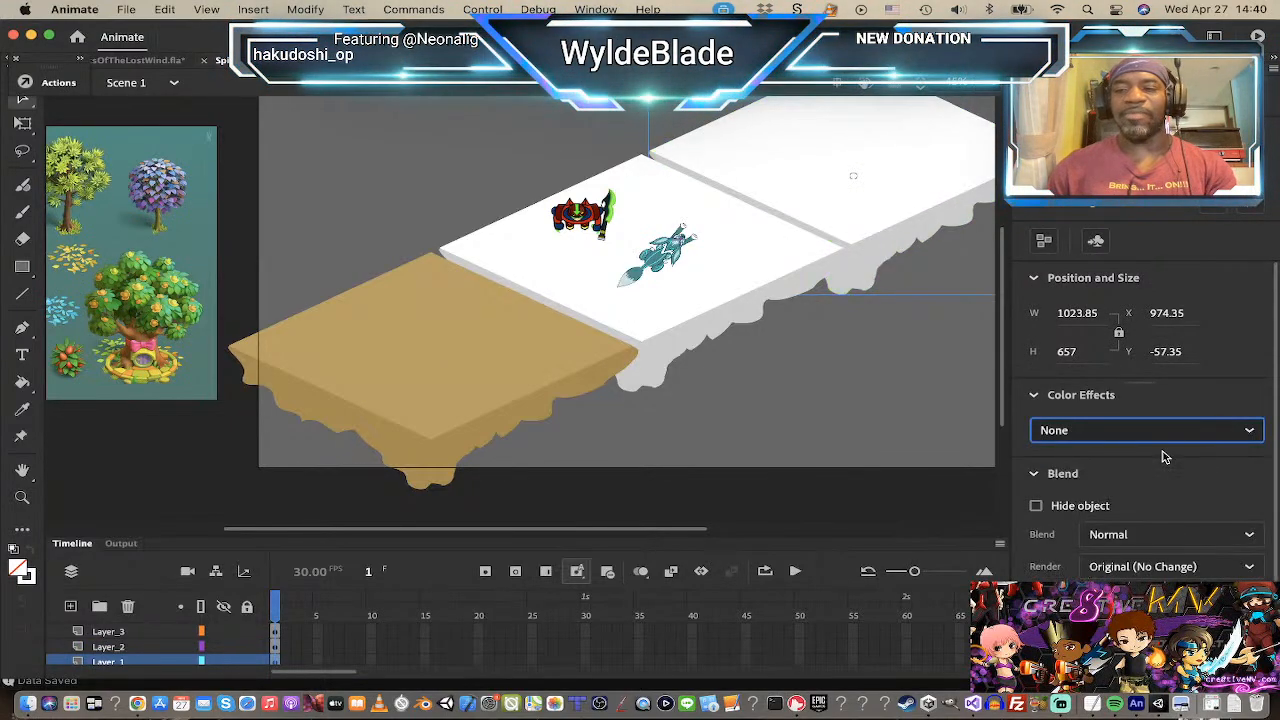
key(super+z)
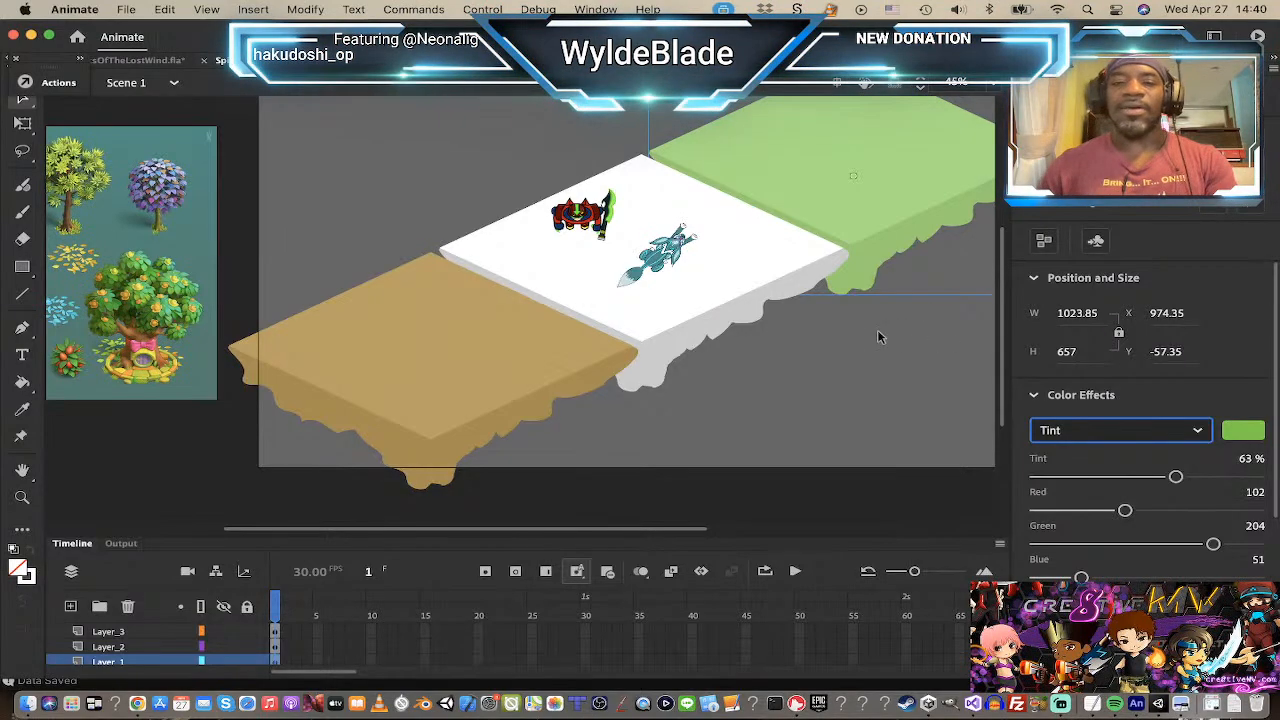
Step: Lock Layer_2, which holds the tree concept image
mouse_move(778, 344)
mouse_down()
mouse_move(794, 338)
mouse_move(792, 354)
mouse_up()
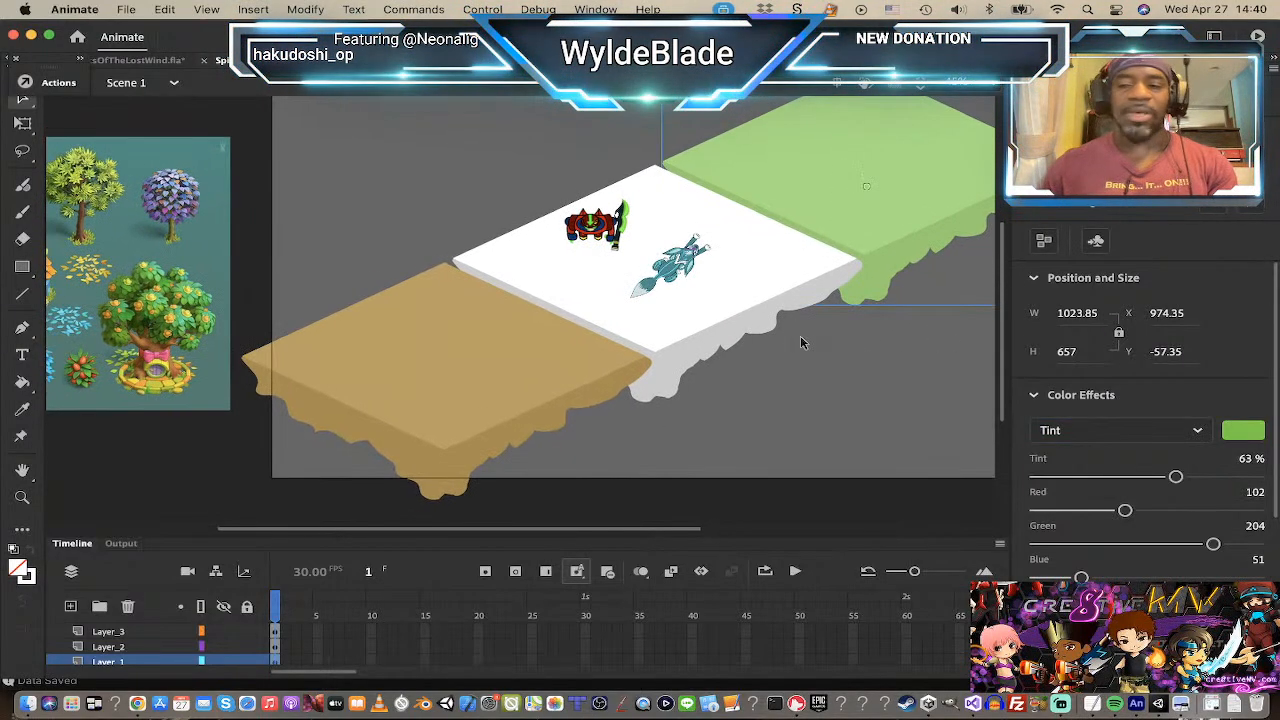
scroll(257, 635, down, 2)
click(249, 635)
click(248, 632)
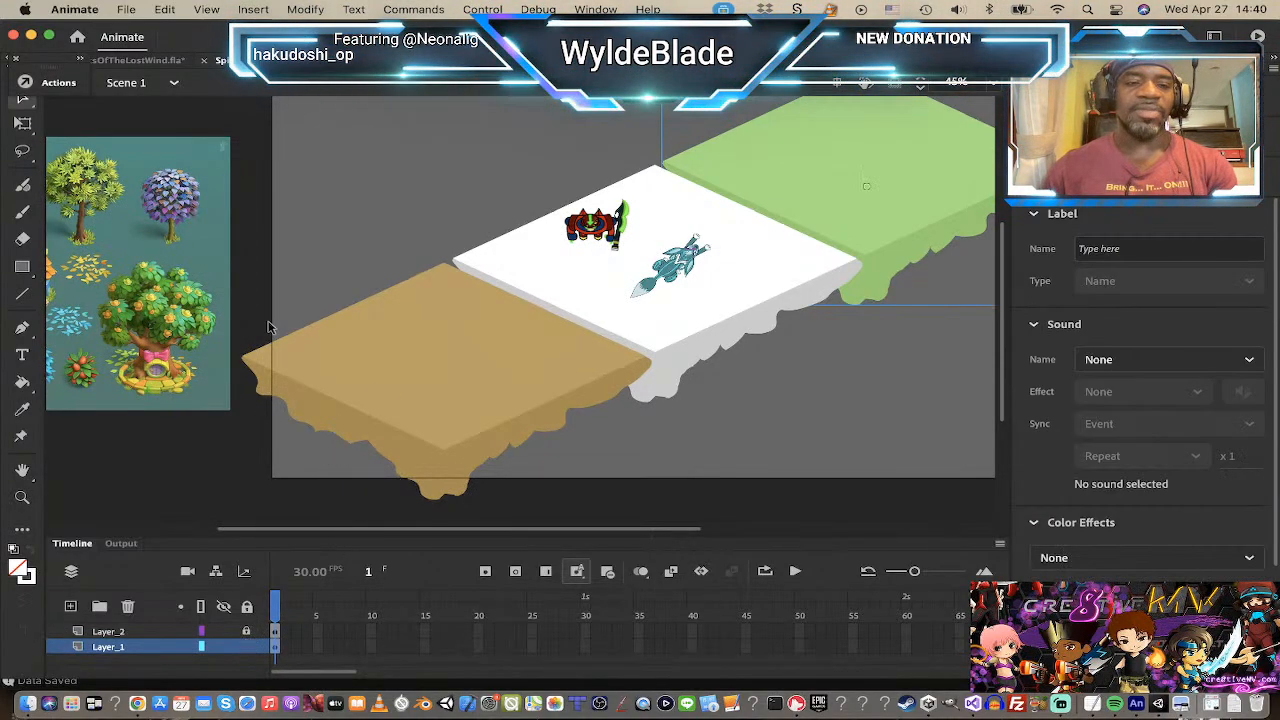
drag(229, 369, 340, 359)
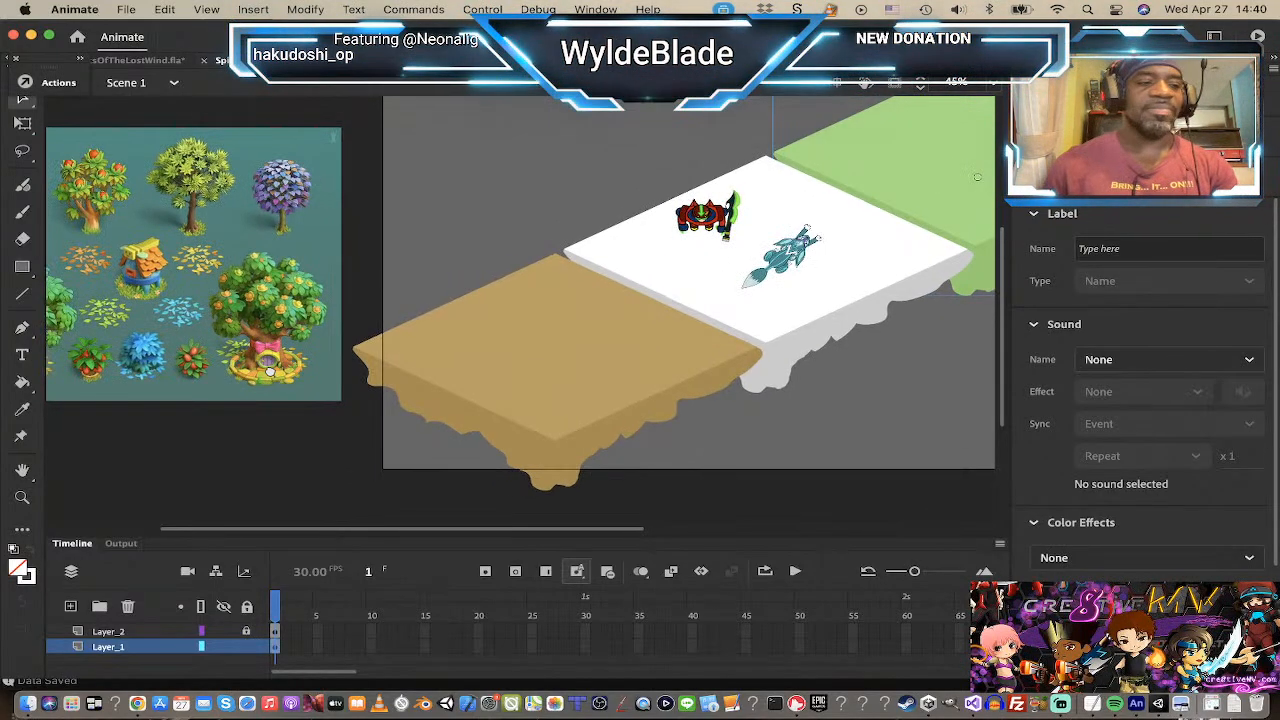
scroll(240, 380, left, 5)
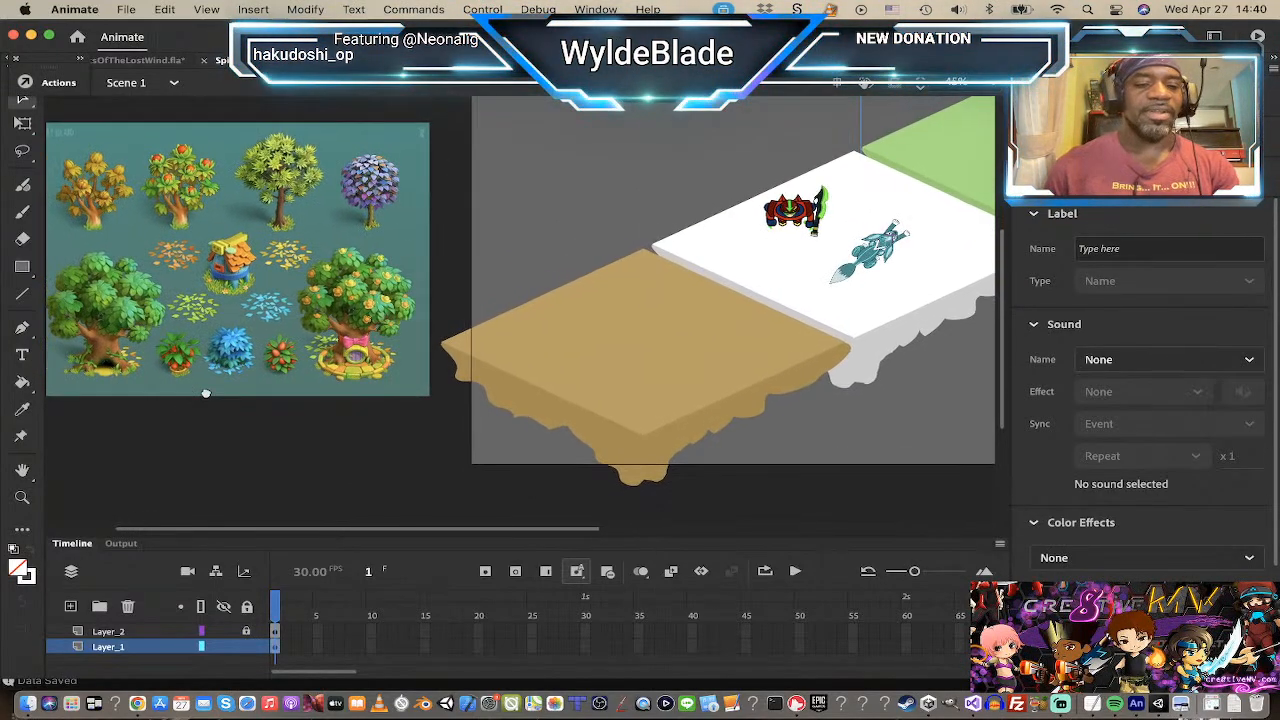
scroll(198, 395, left, 2)
scroll(181, 636, up, 1)
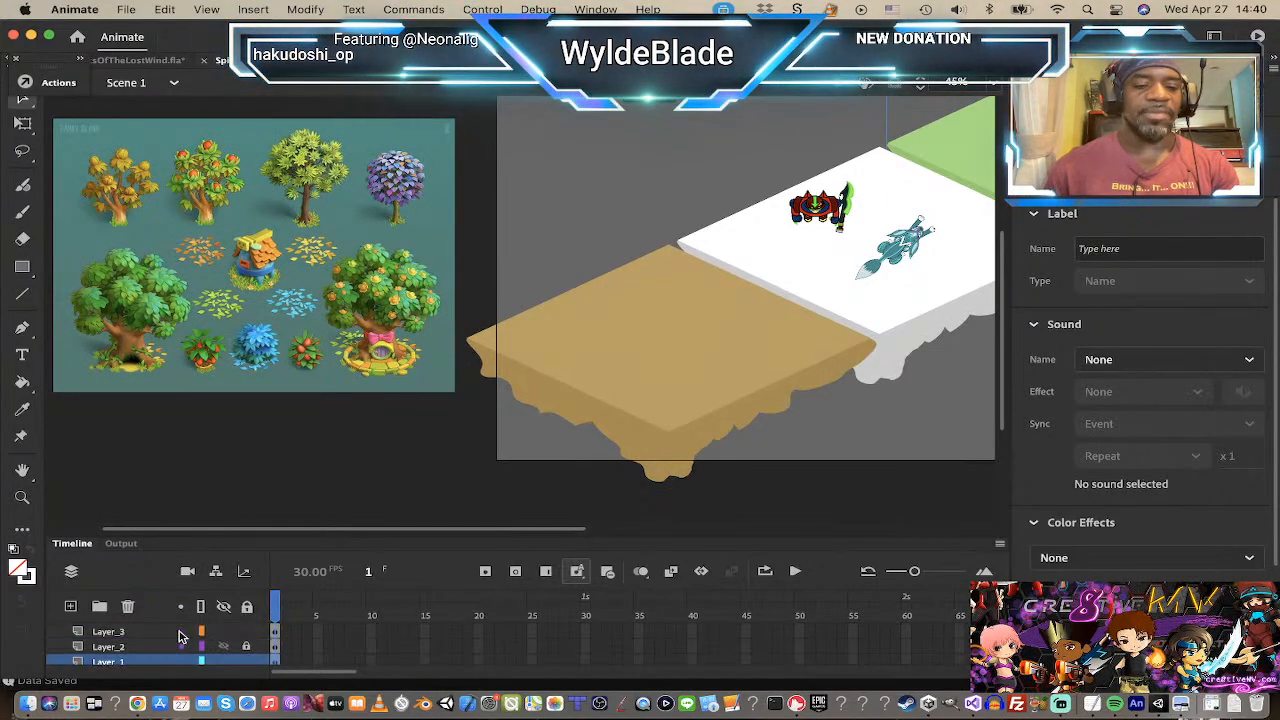
Step: Lock Layer_1 and make Layer_3 the active layer for tracing the blue bush in the tree reference image
scroll(181, 636, down, 1)
click(246, 648)
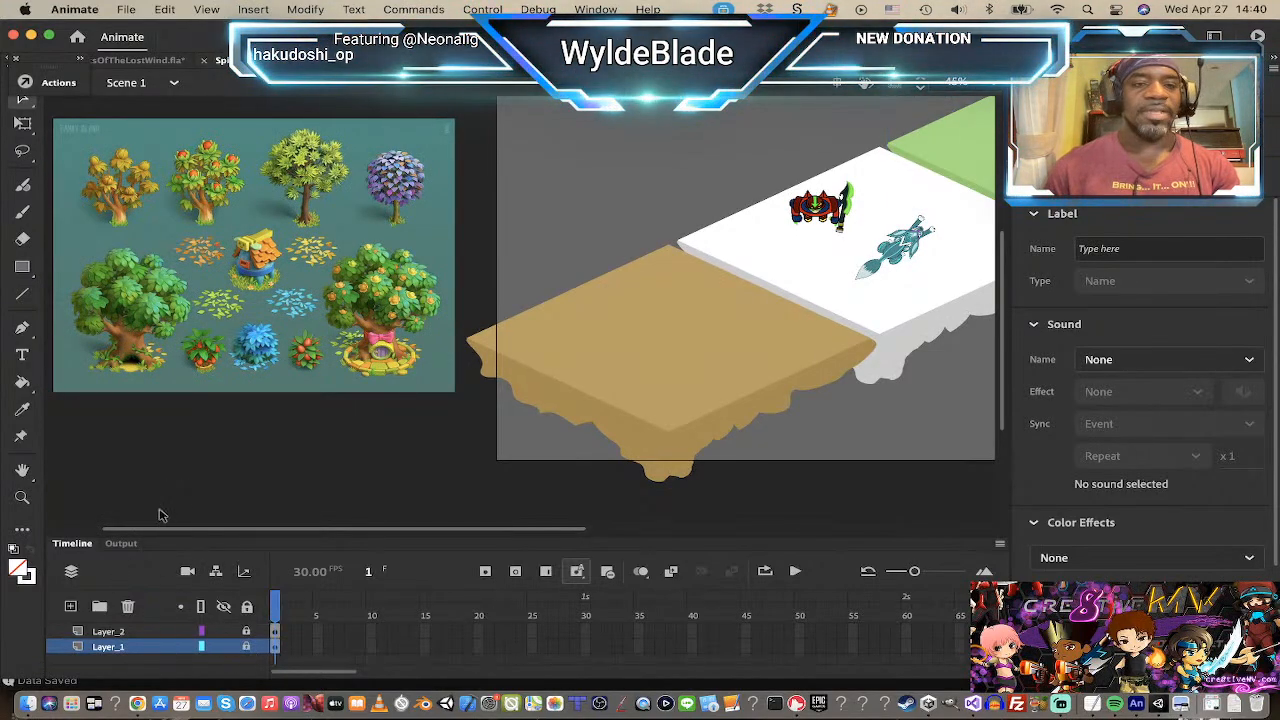
key(z)
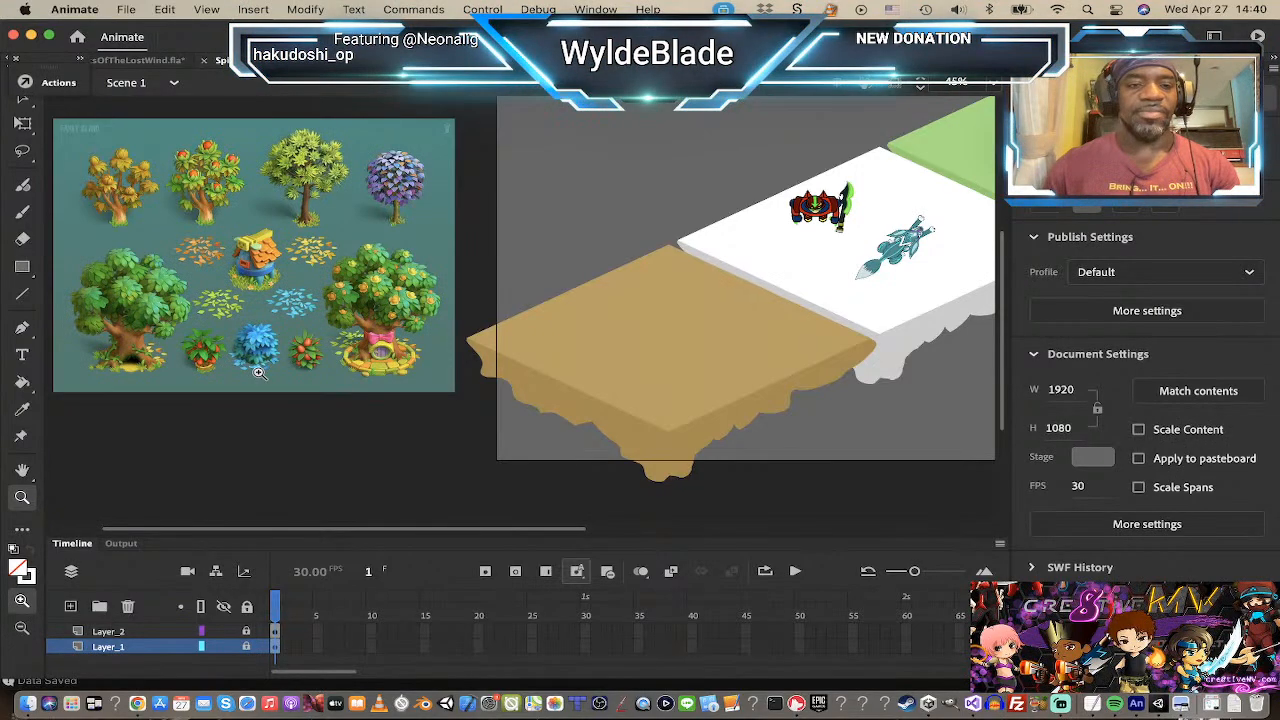
click(258, 366)
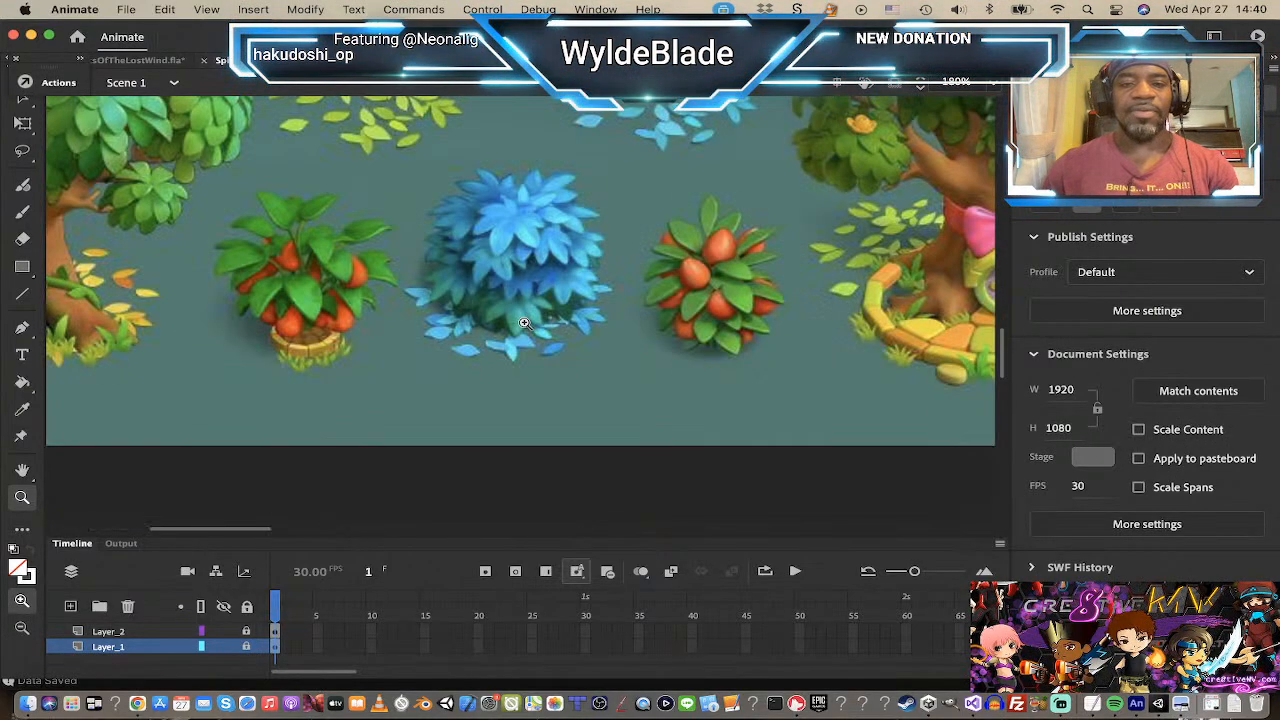
click(518, 318)
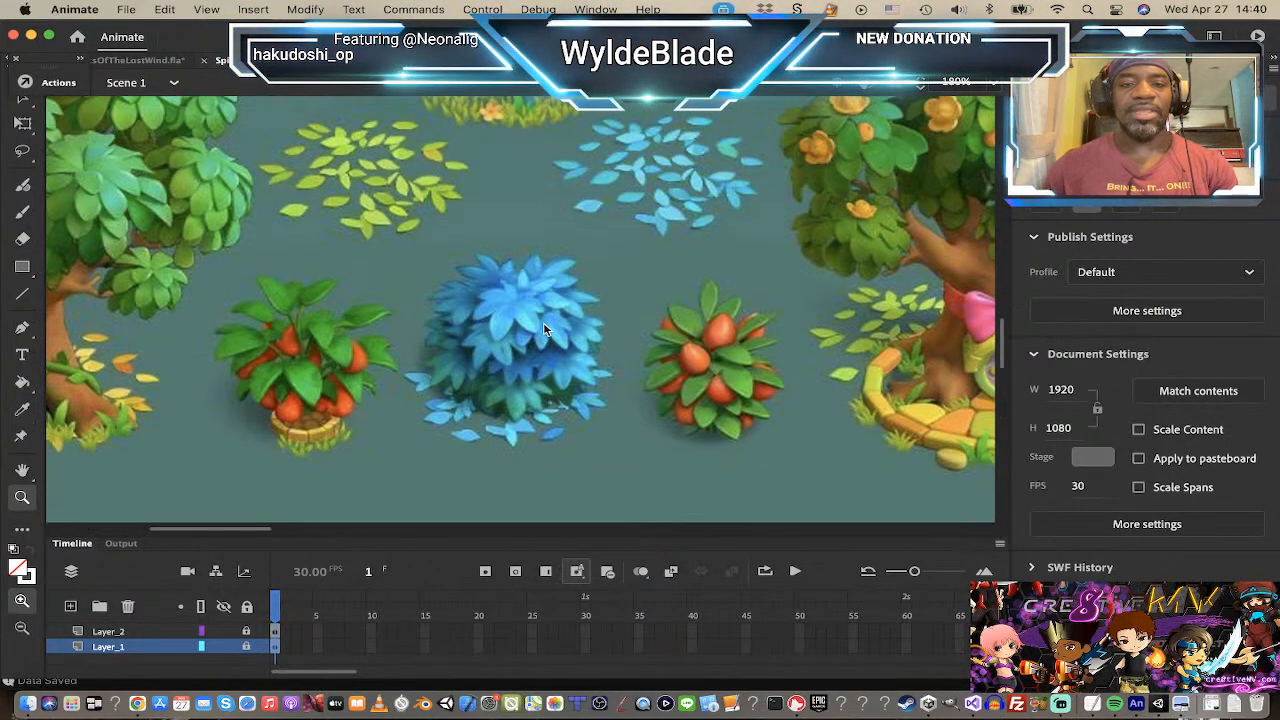
scroll(155, 647, up, 1)
click(132, 633)
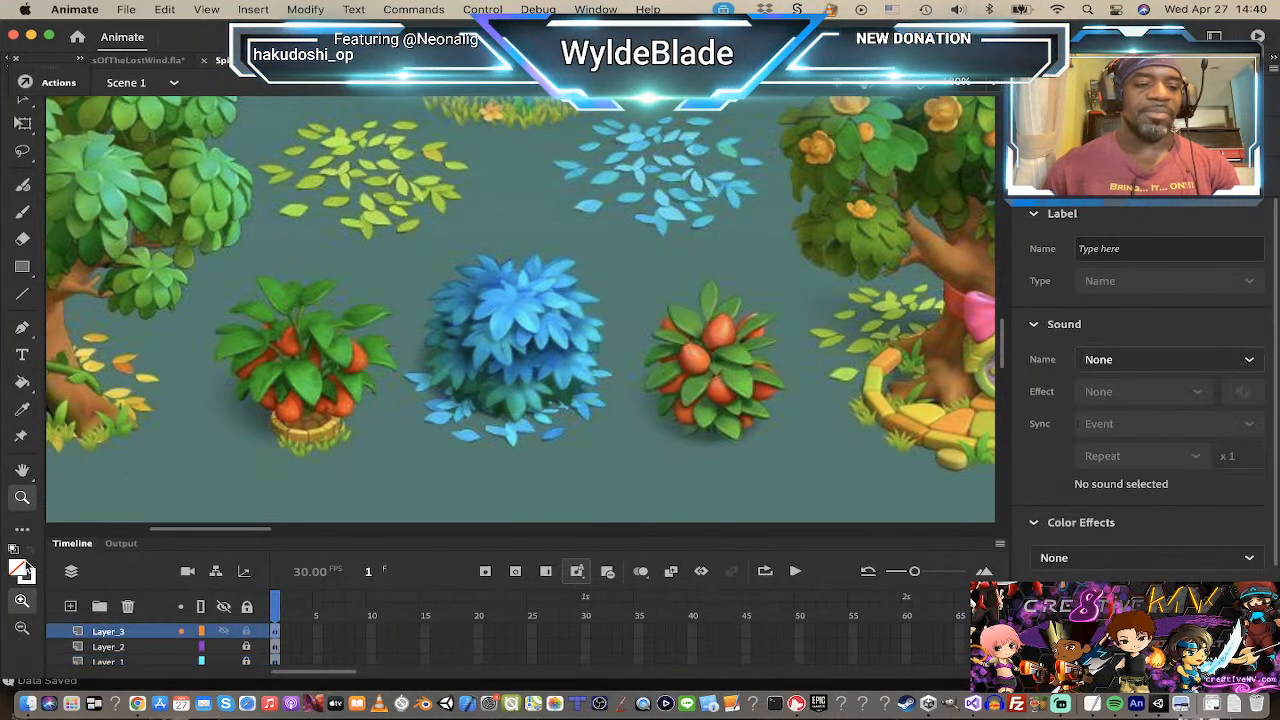
Step: Set the fill colour to magenta and the stroke to none
click(18, 569)
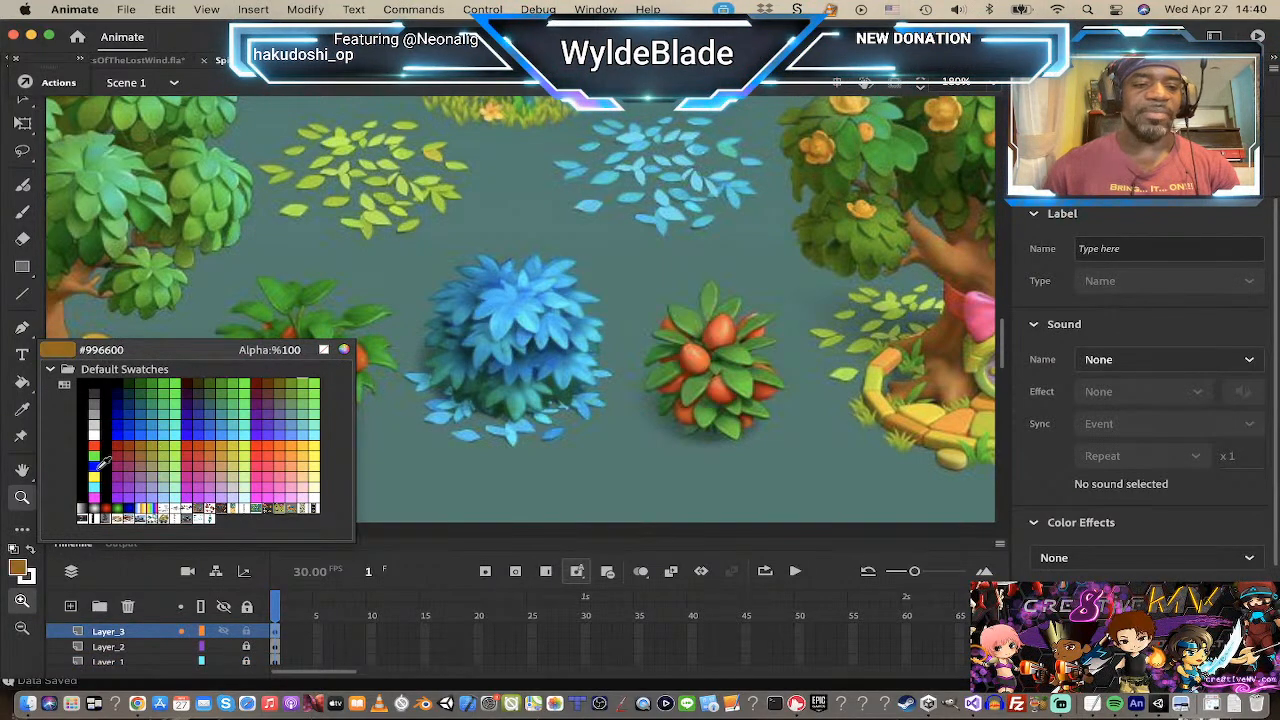
click(90, 496)
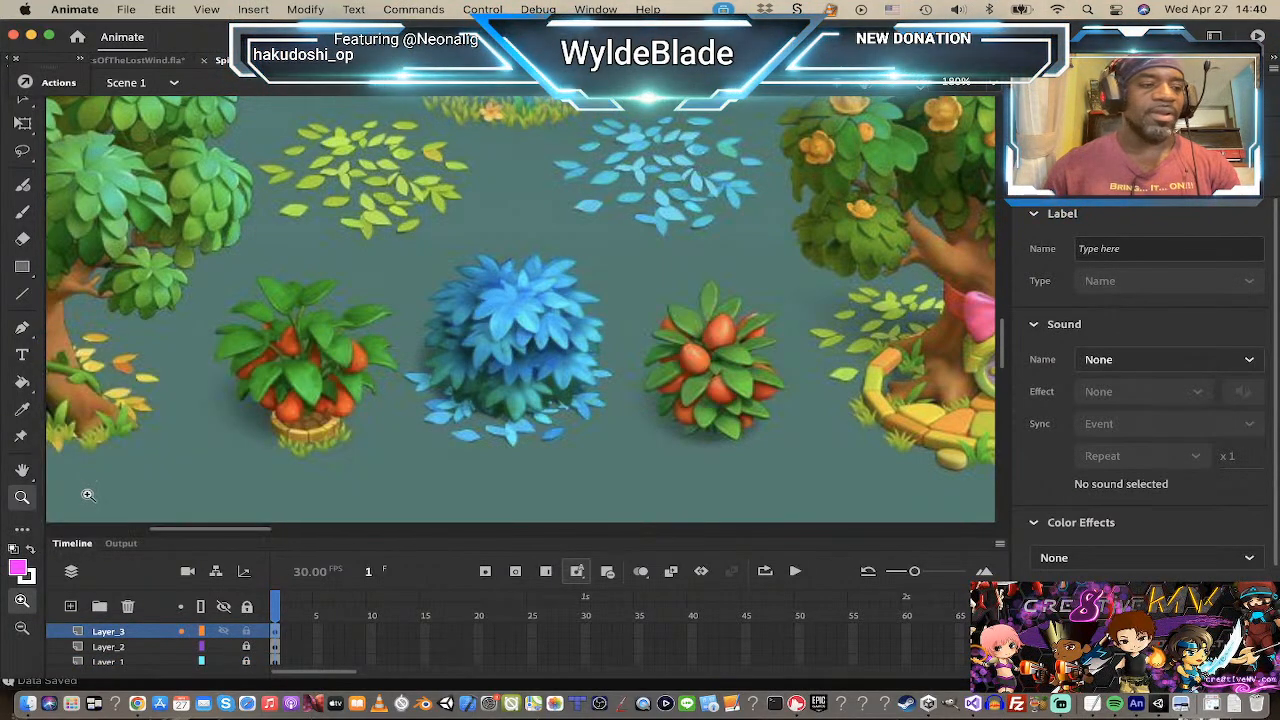
click(30, 581)
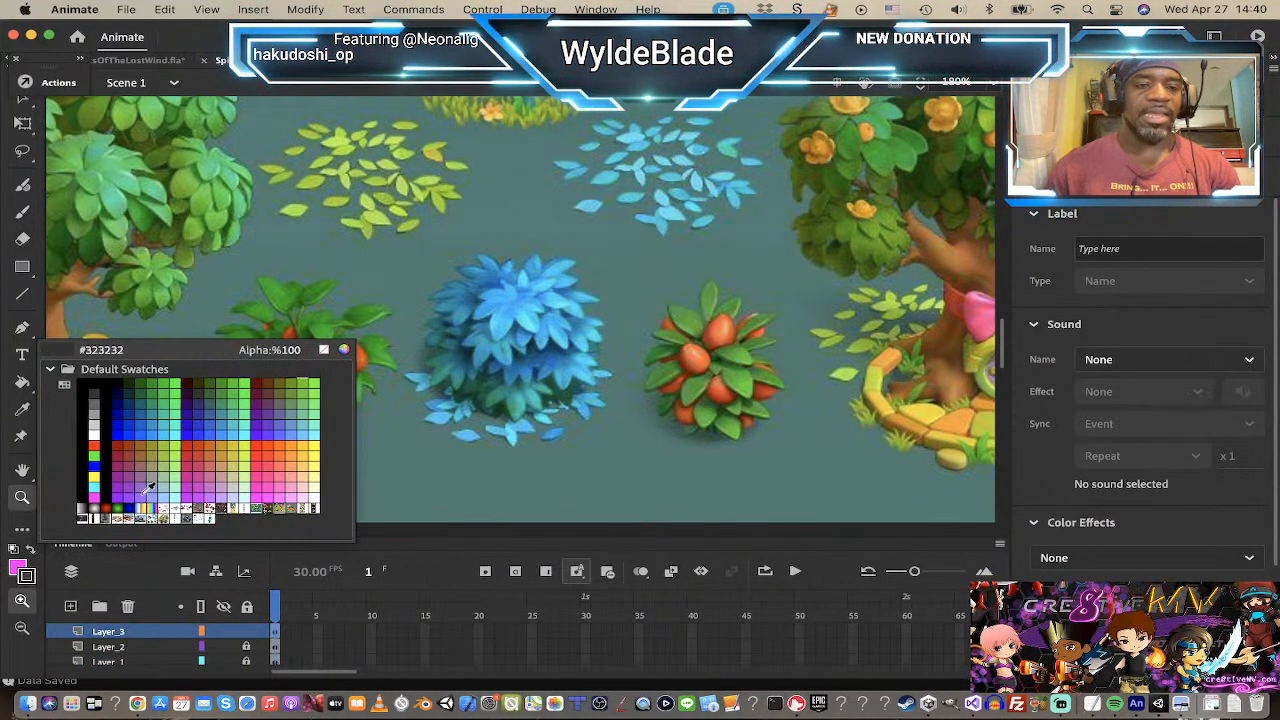
click(322, 350)
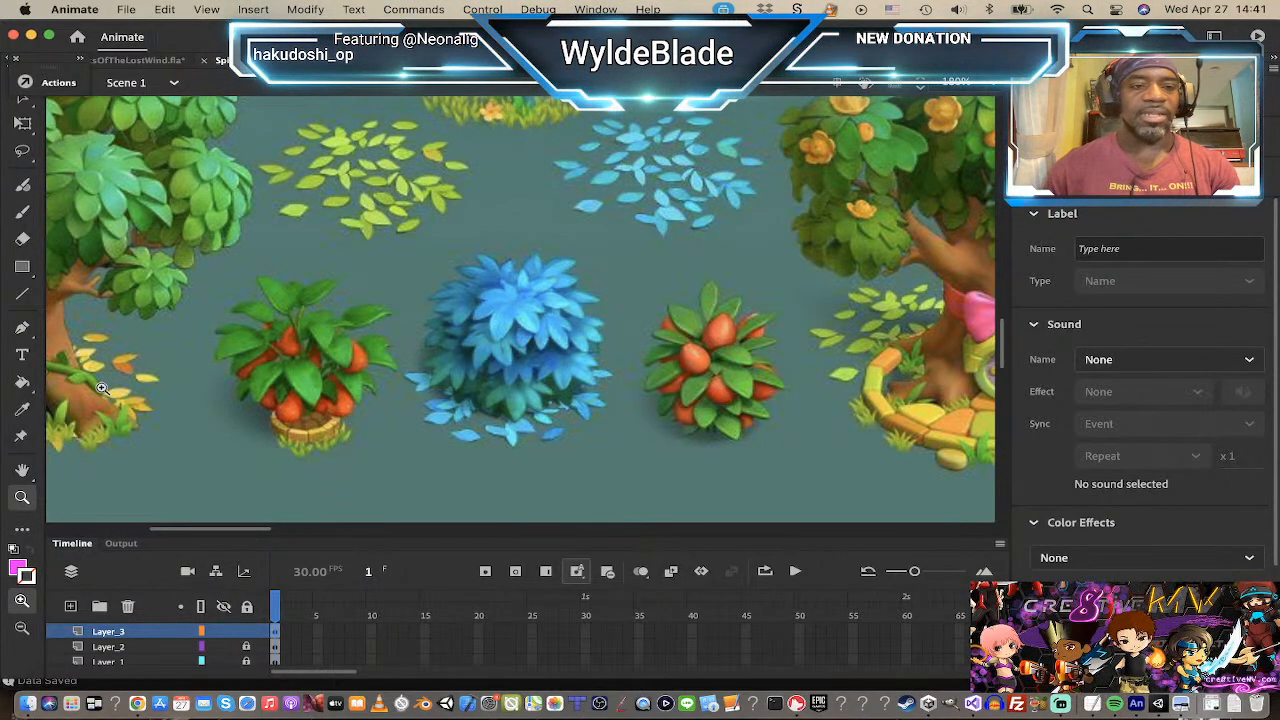
Step: Set the fill opacity to 50% and draw a small square with the Rectangle tool over the blue bush's central leaves
click(22, 267)
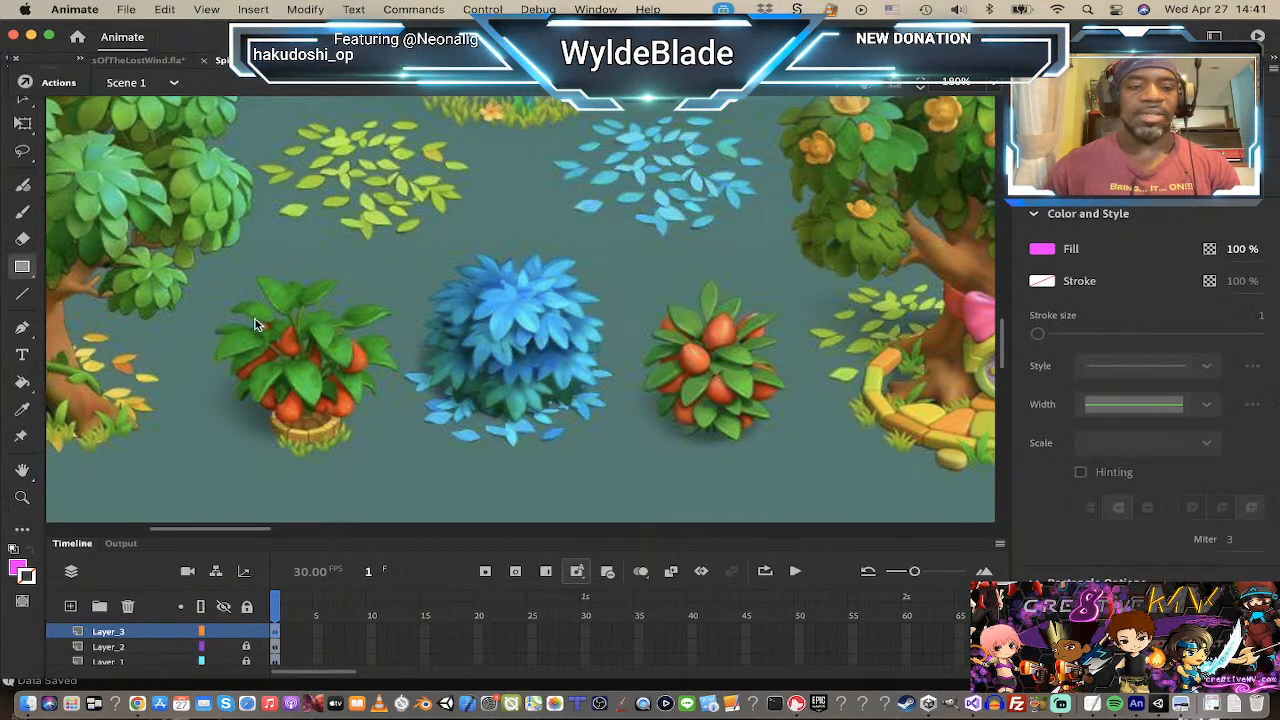
click(1245, 256)
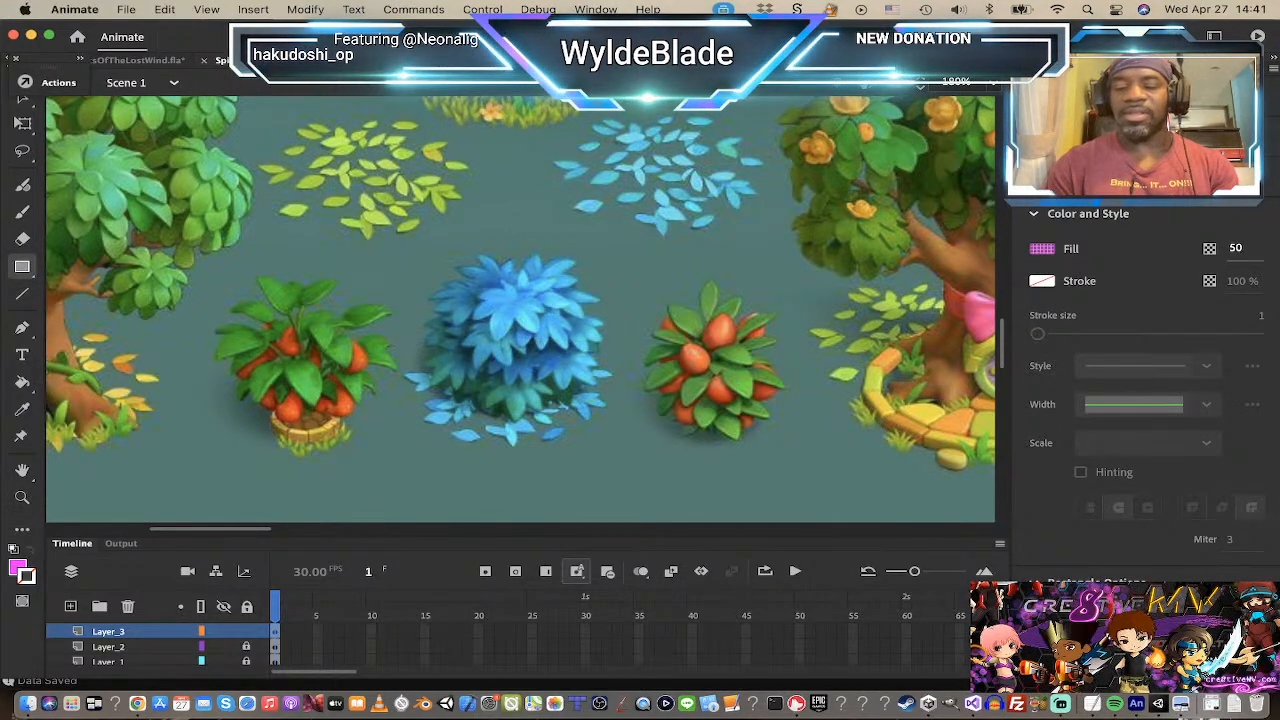
key(Return)
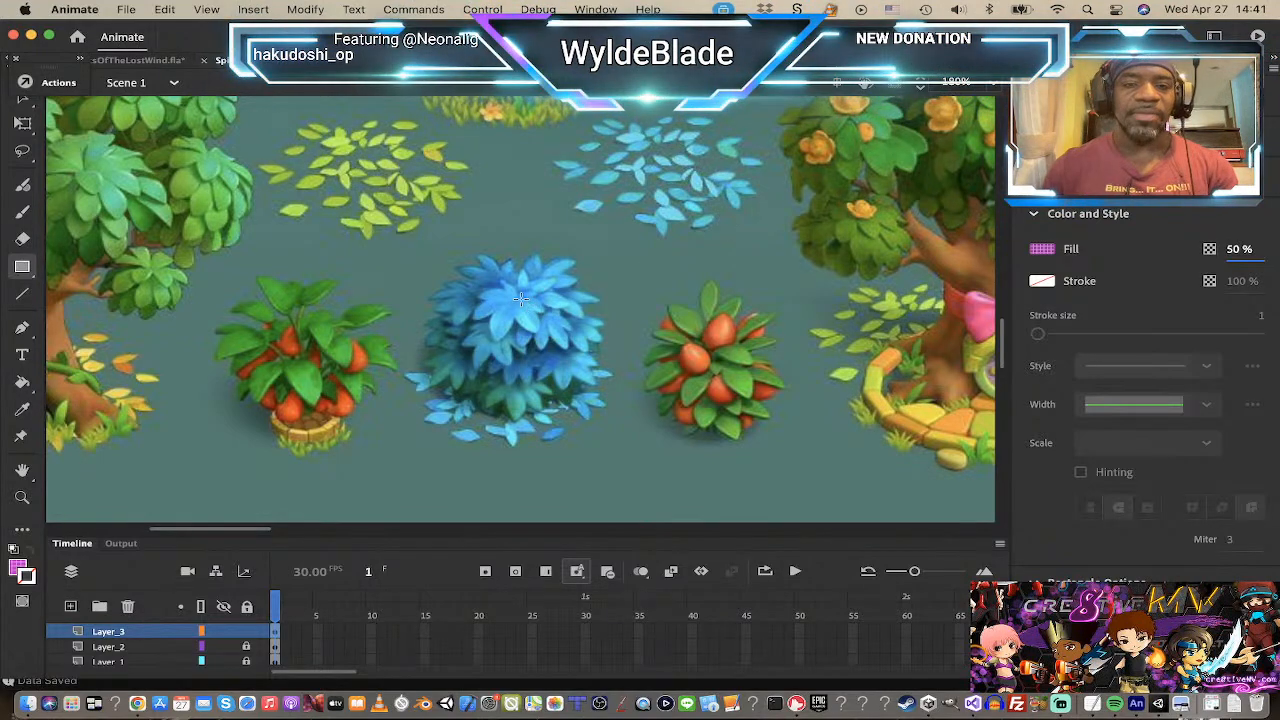
drag(502, 297, 536, 328)
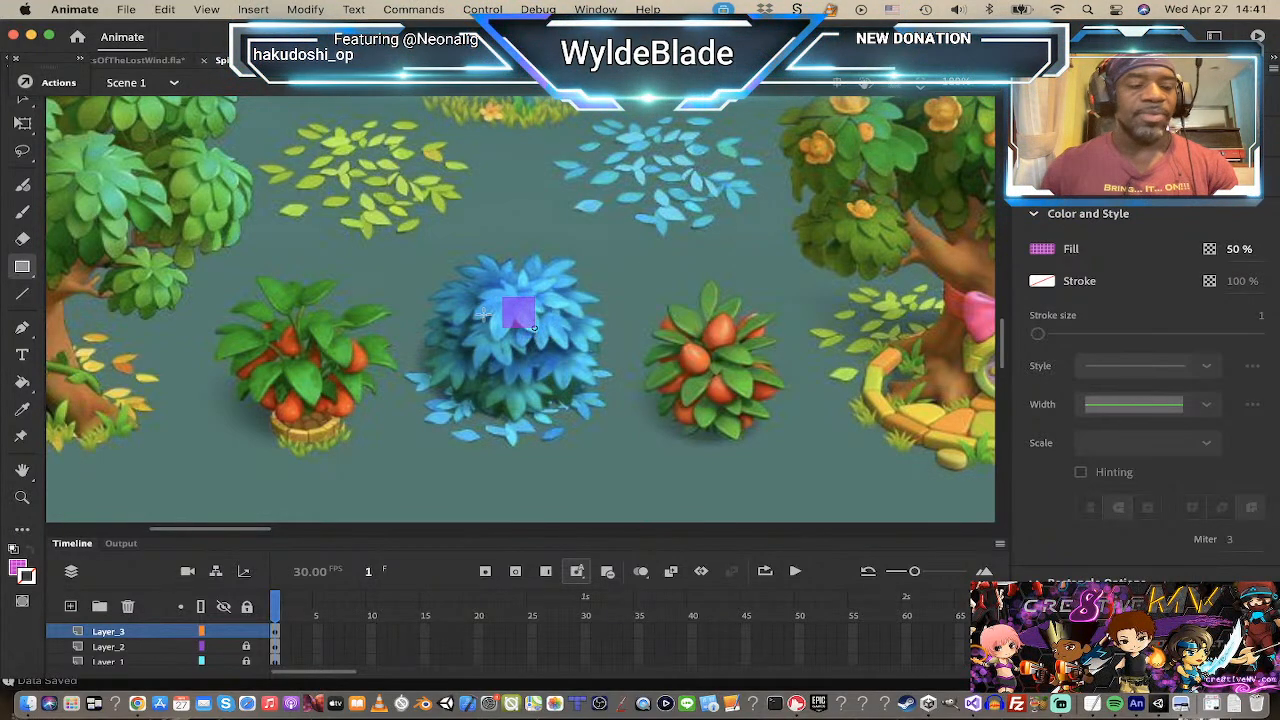
key(z)
click(540, 324)
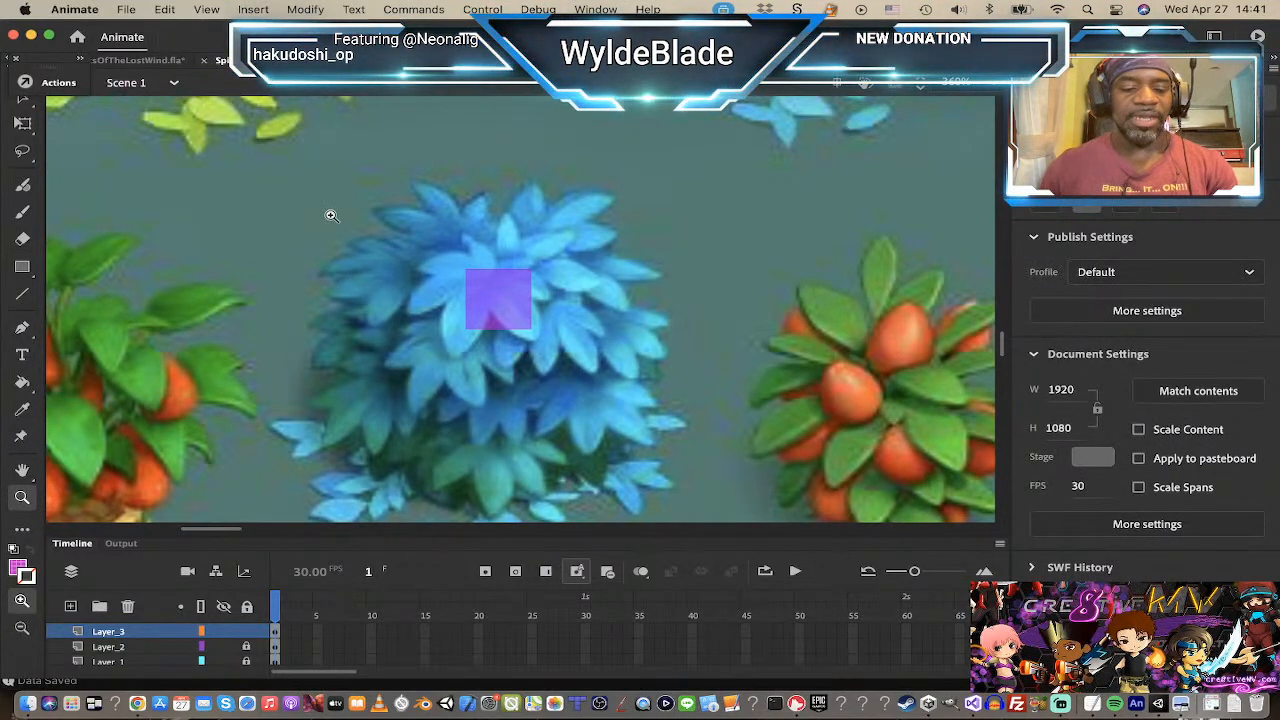
key(v)
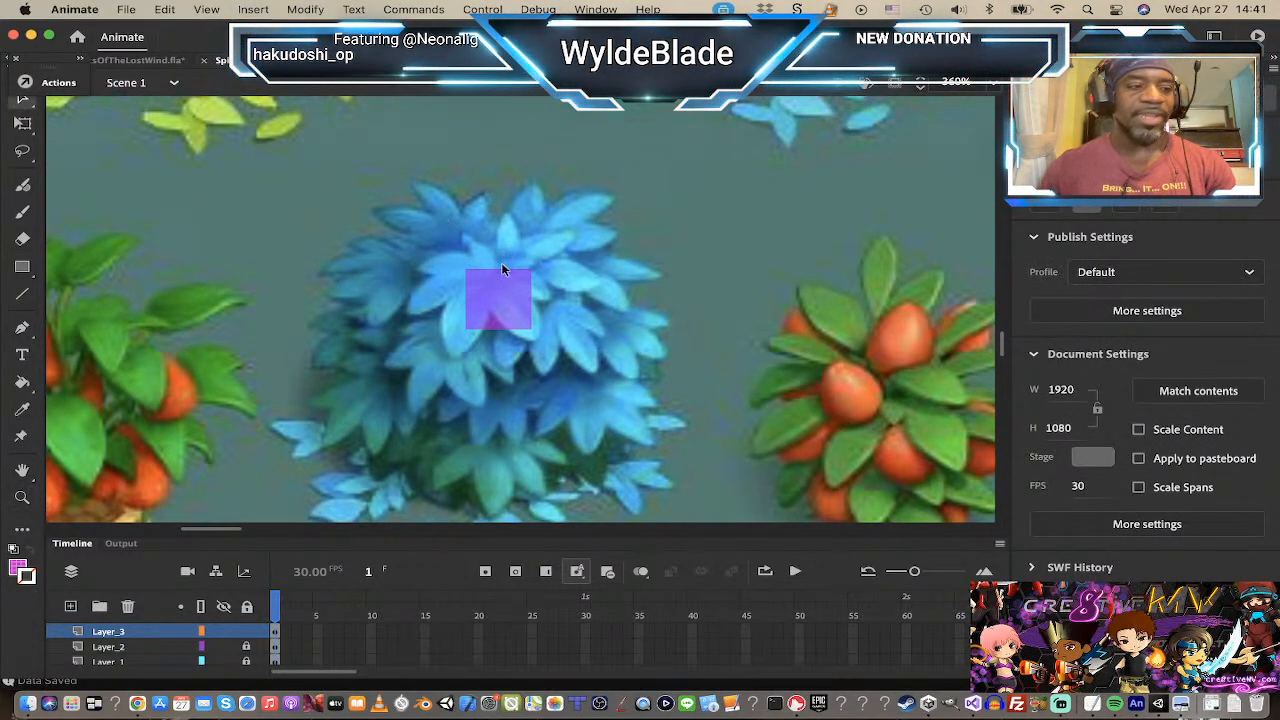
Step: Try stretching the square's corners outward to cover the whole blue bush, and undo the reshaping
drag(471, 329, 316, 450)
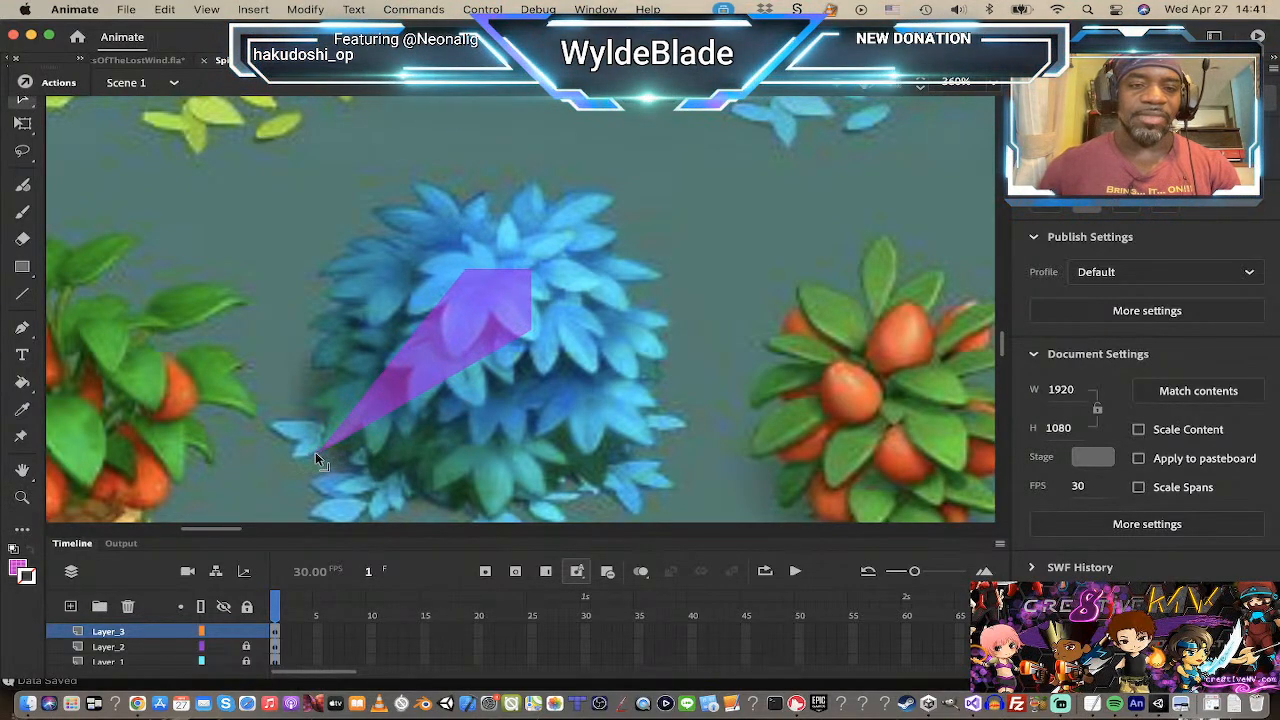
drag(465, 270, 355, 201)
drag(531, 290, 614, 196)
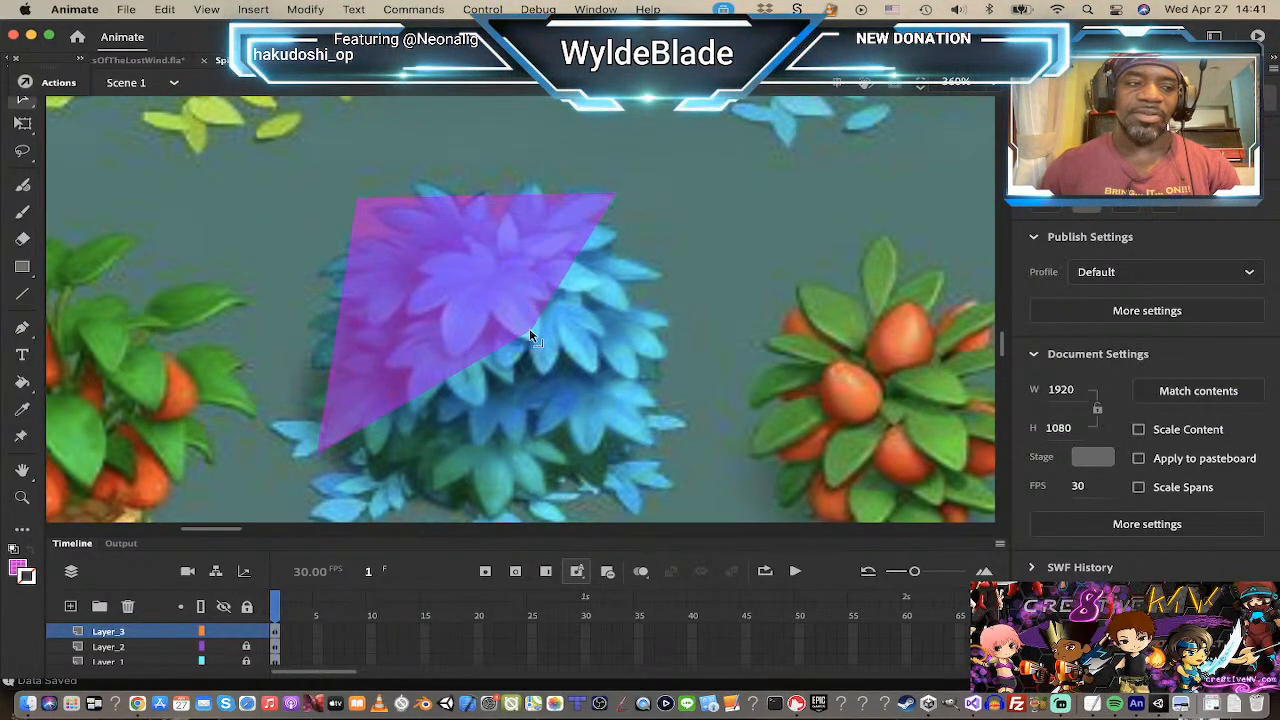
mouse_move(530, 331)
mouse_down()
mouse_move(598, 392)
mouse_move(548, 322)
mouse_up()
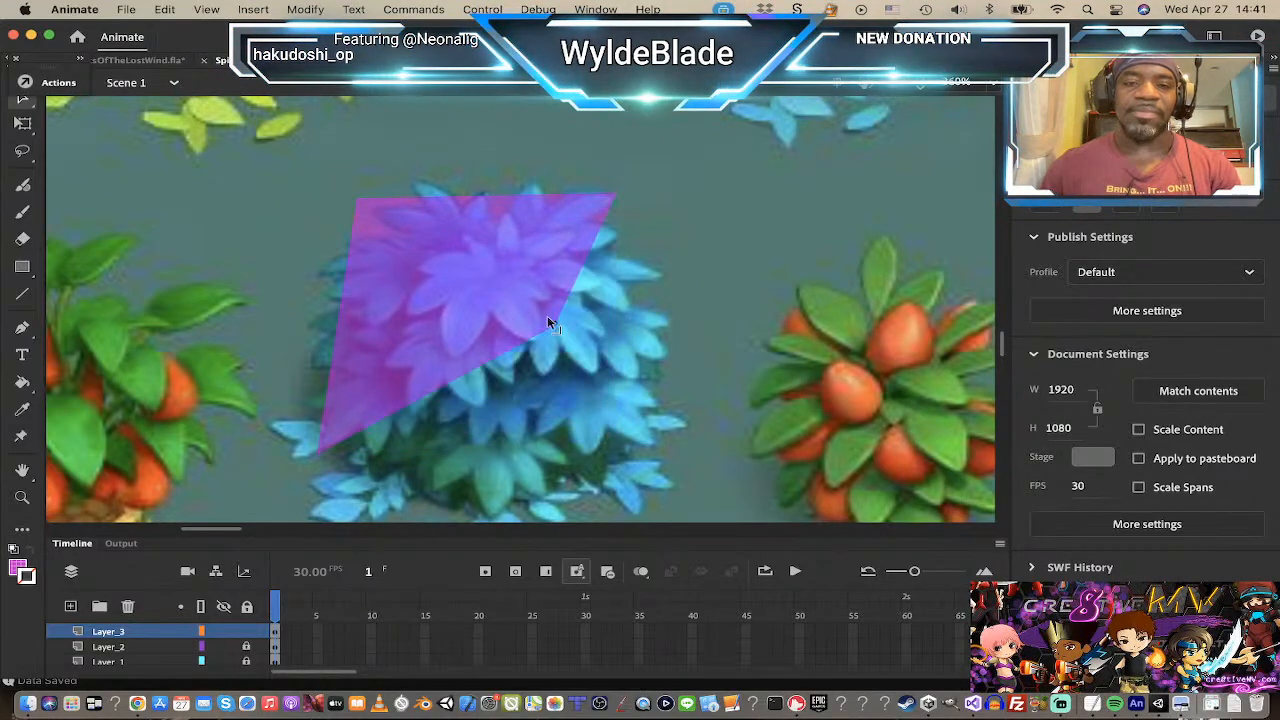
key(super+z)
key(super+z)
key(super+z)
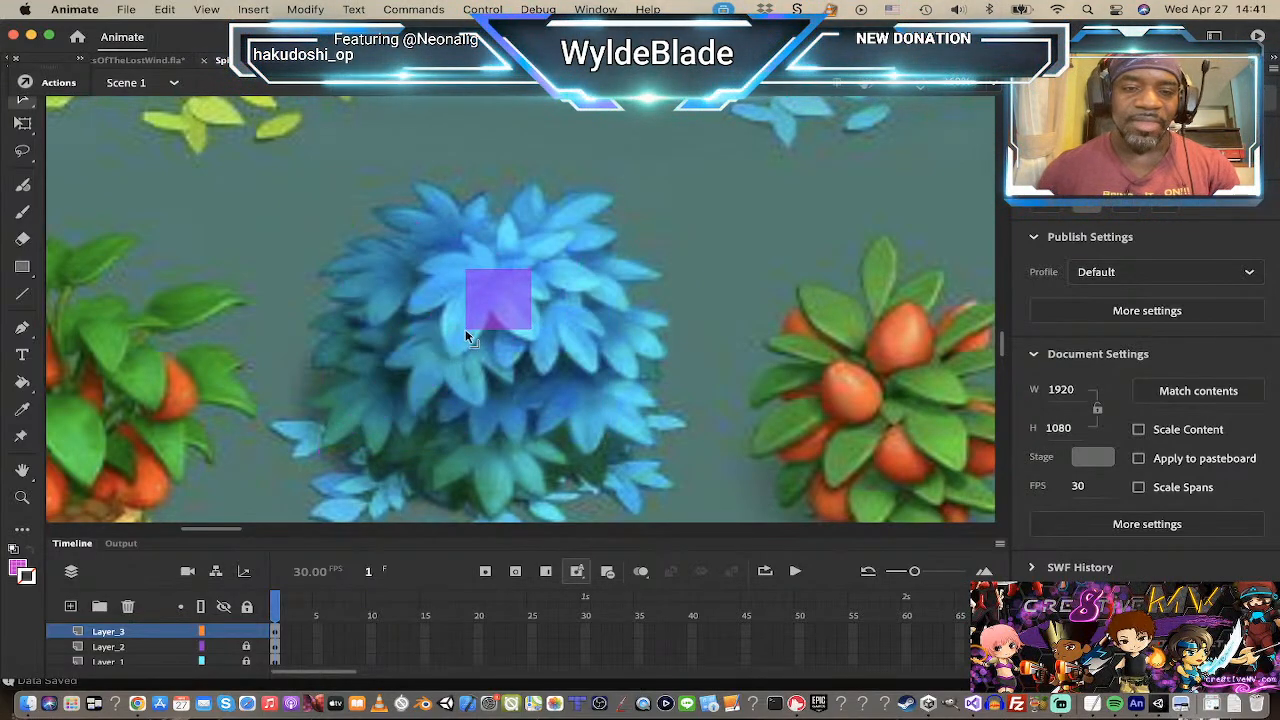
Step: Move the square's four corners onto leaf tips of the blue bush's central leaf cluster
drag(467, 330, 452, 365)
drag(466, 272, 419, 265)
drag(523, 271, 474, 232)
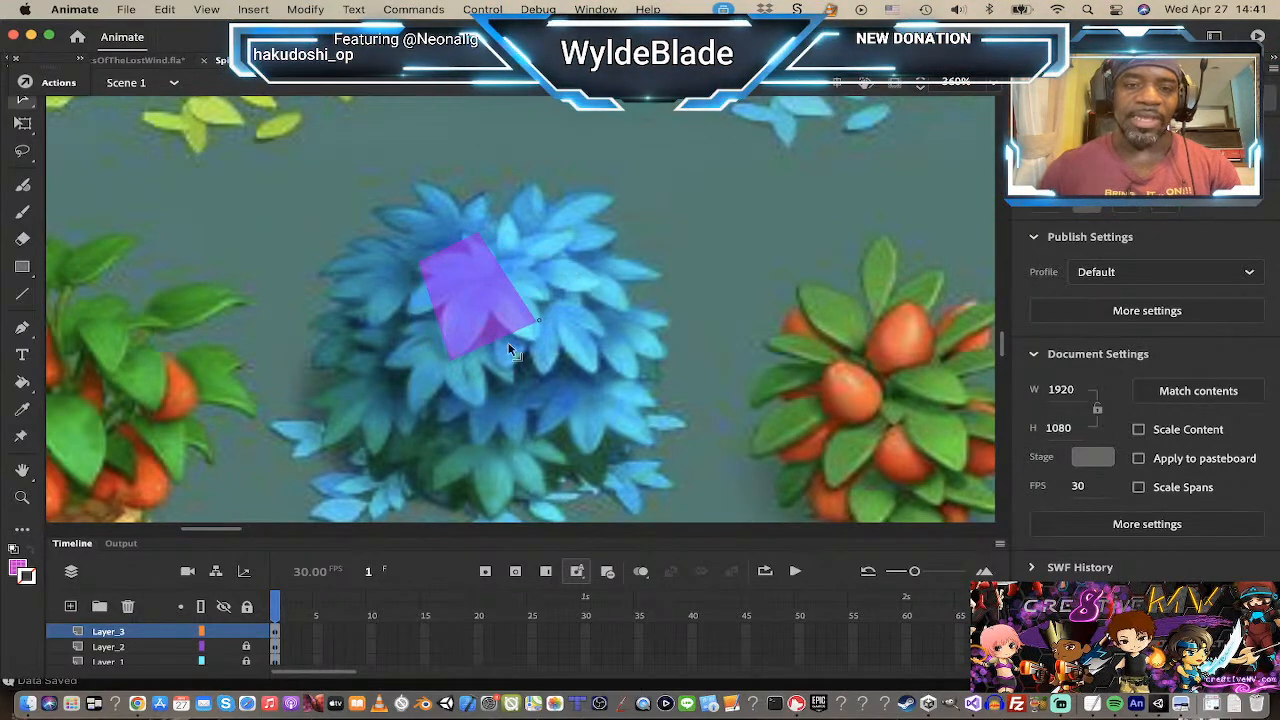
drag(529, 333, 559, 258)
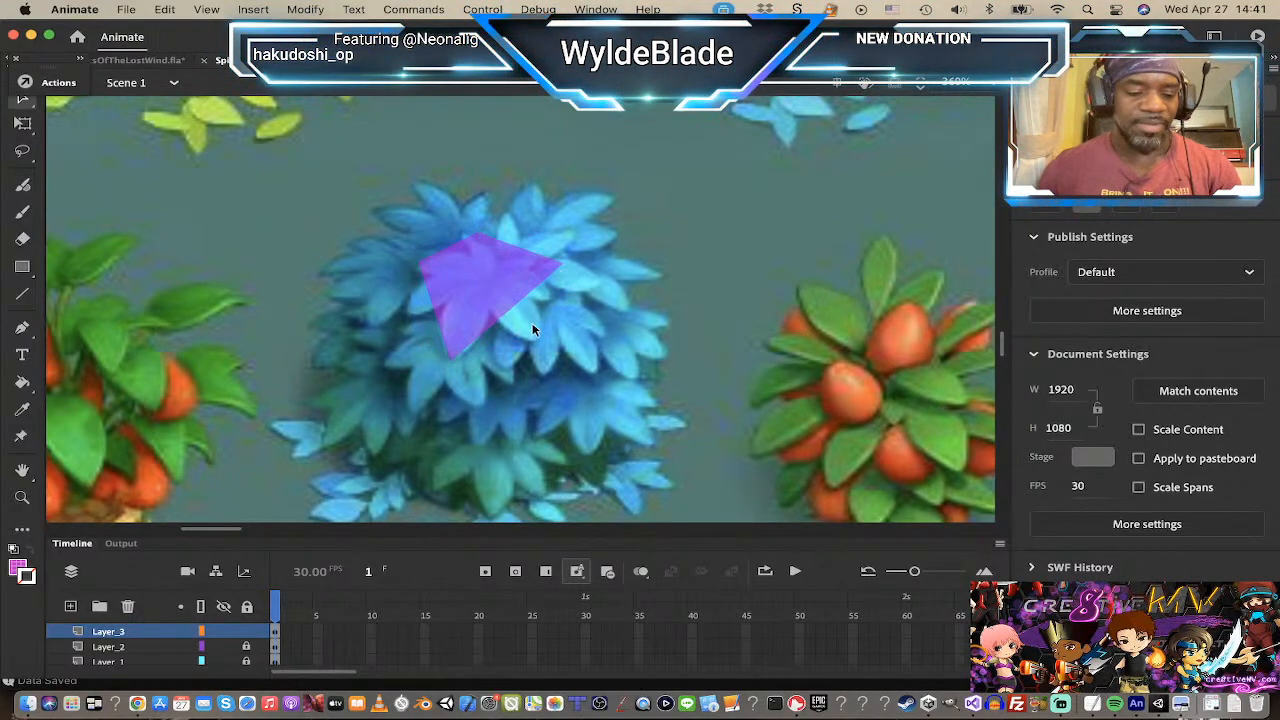
Step: Pull extra points and curves out of the shape's edges to trace the remaining leaves of the central cluster
drag(512, 306, 539, 342)
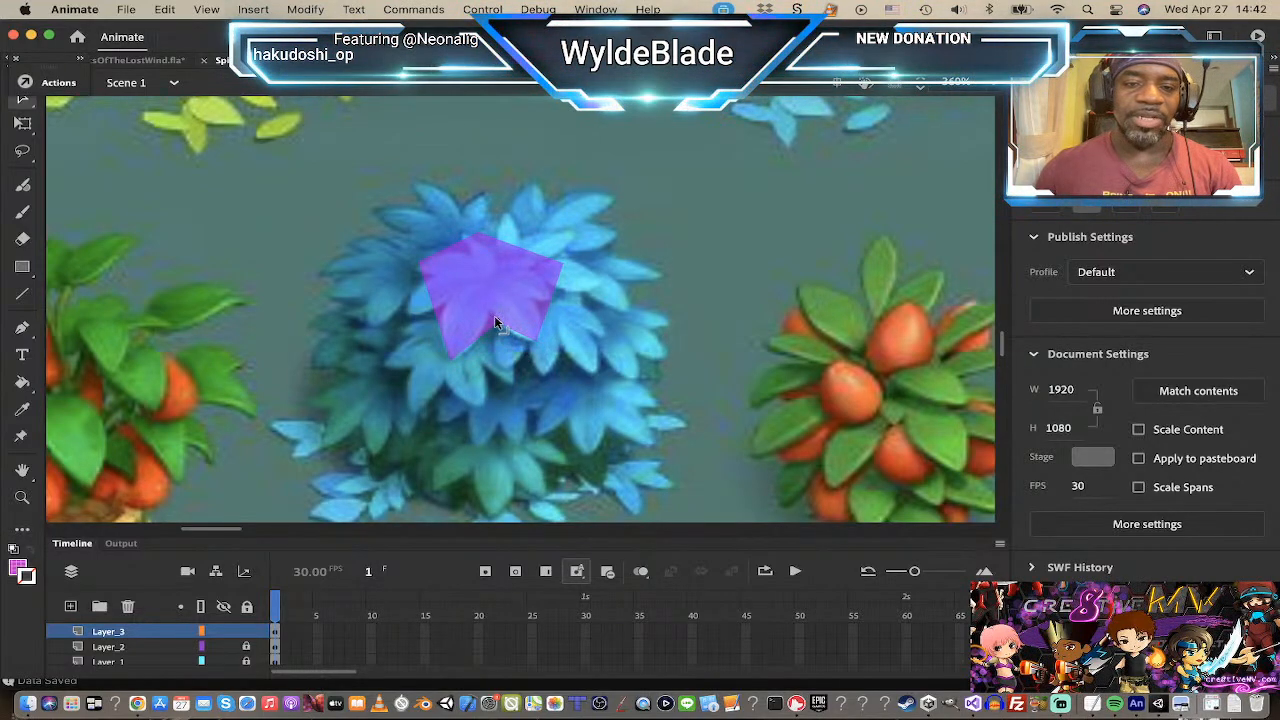
drag(437, 307, 405, 313)
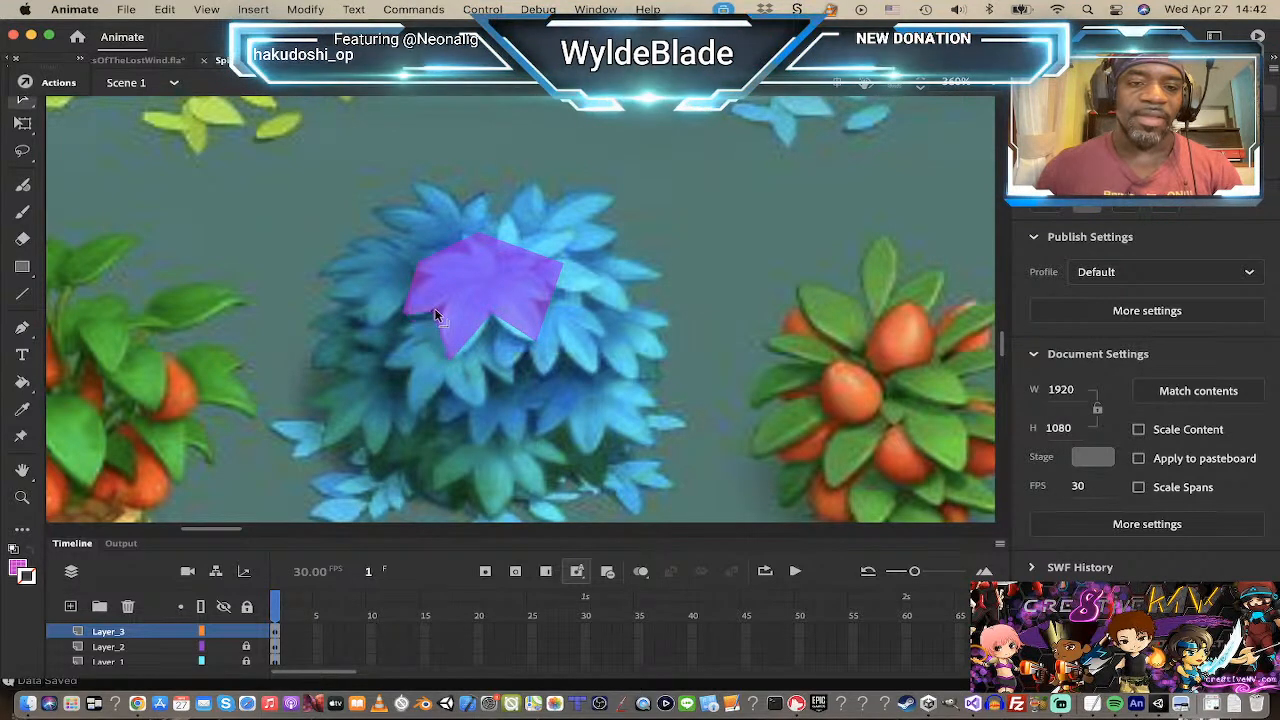
click(415, 277)
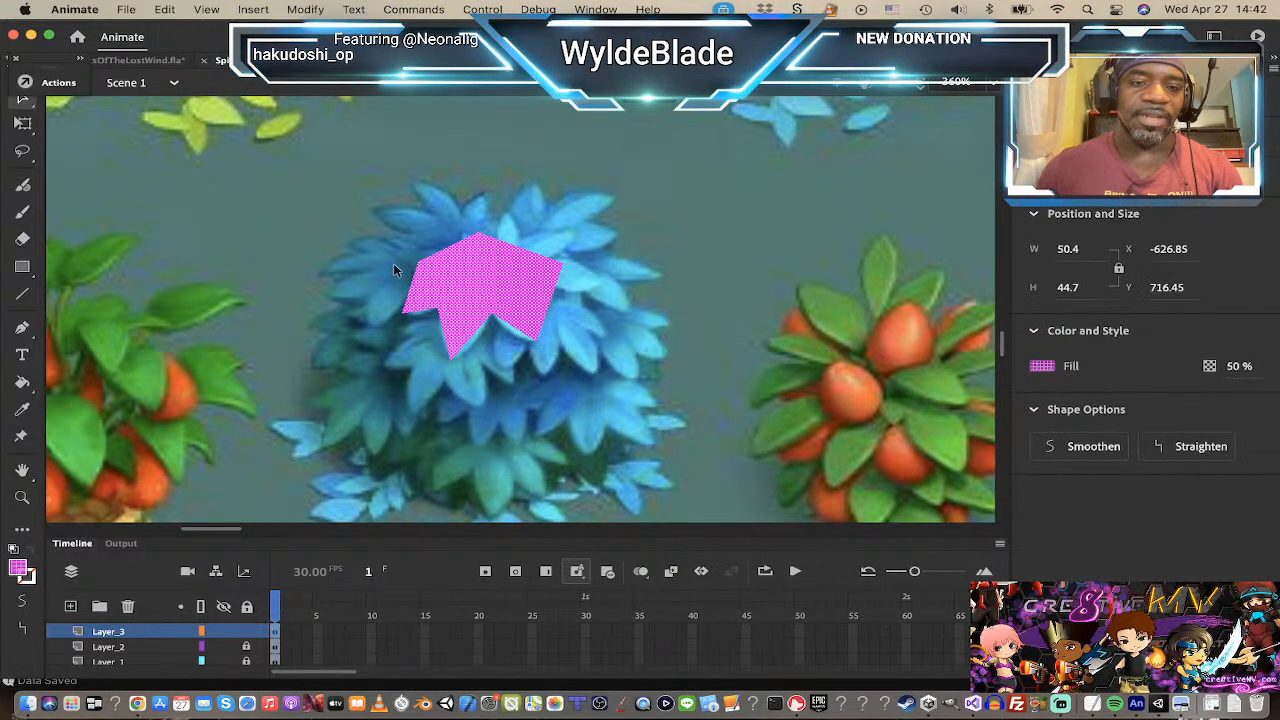
click(393, 264)
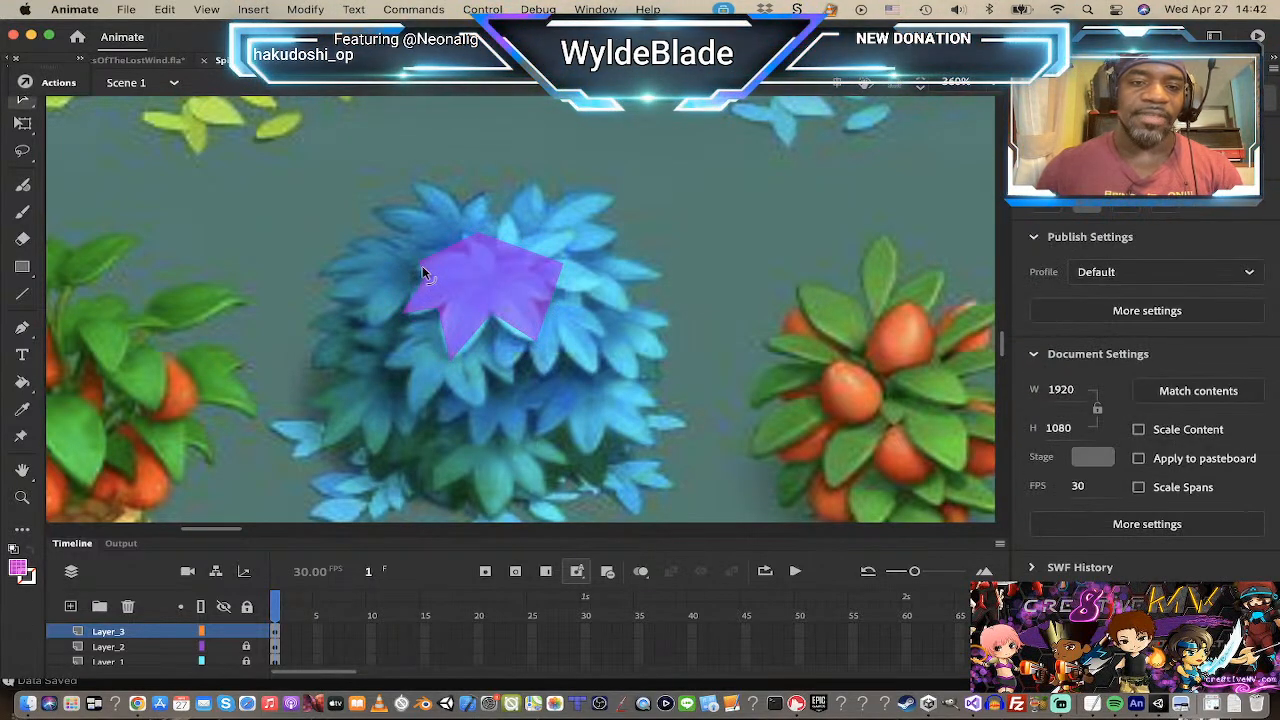
drag(413, 267, 403, 271)
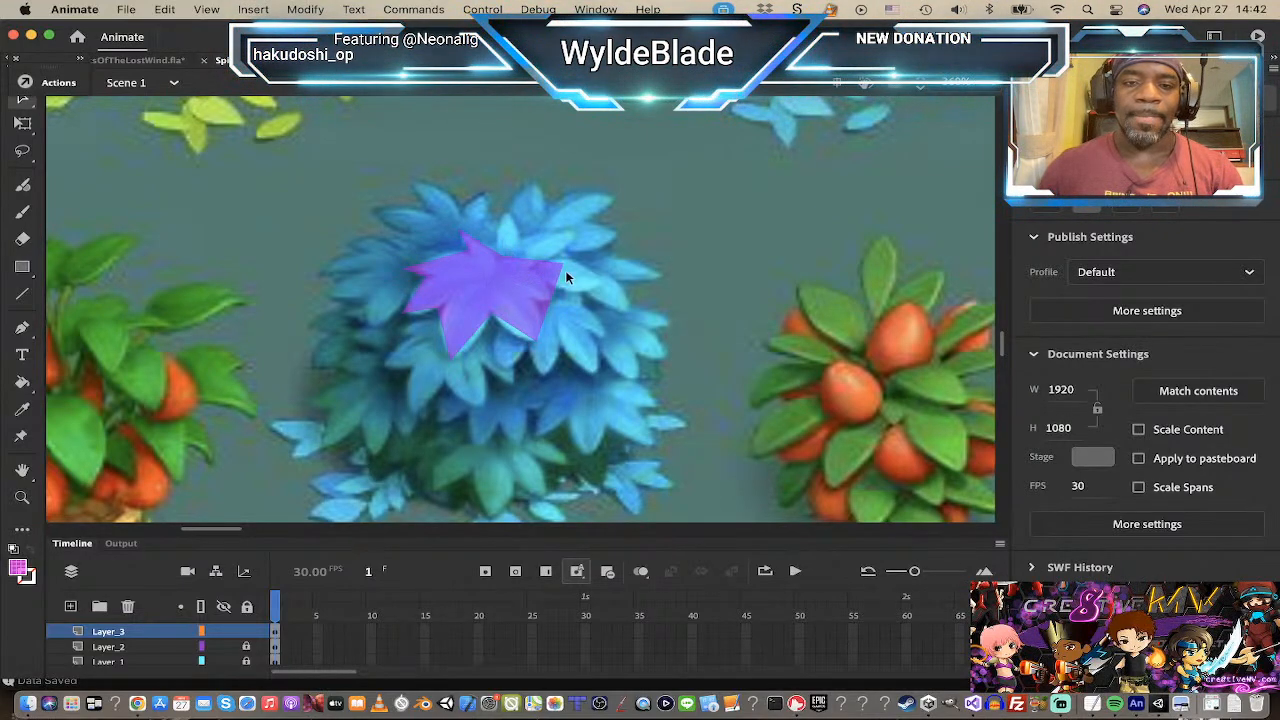
drag(530, 309, 533, 269)
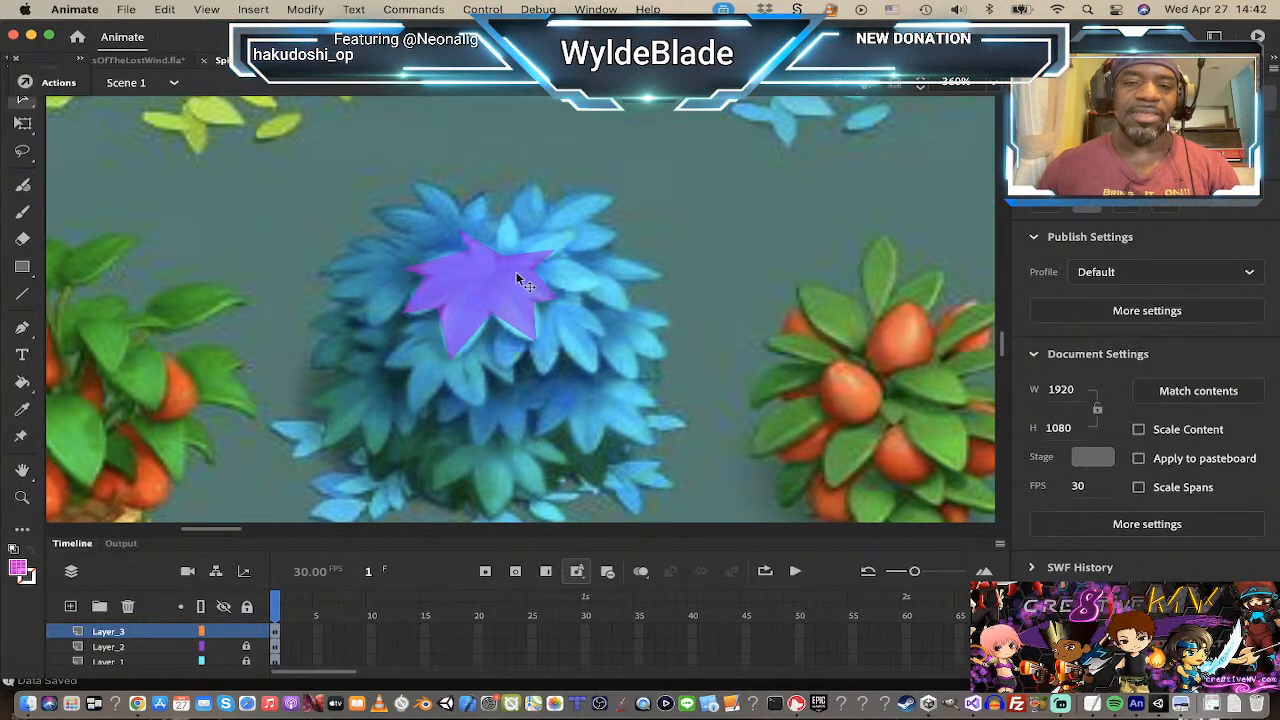
drag(514, 251, 508, 215)
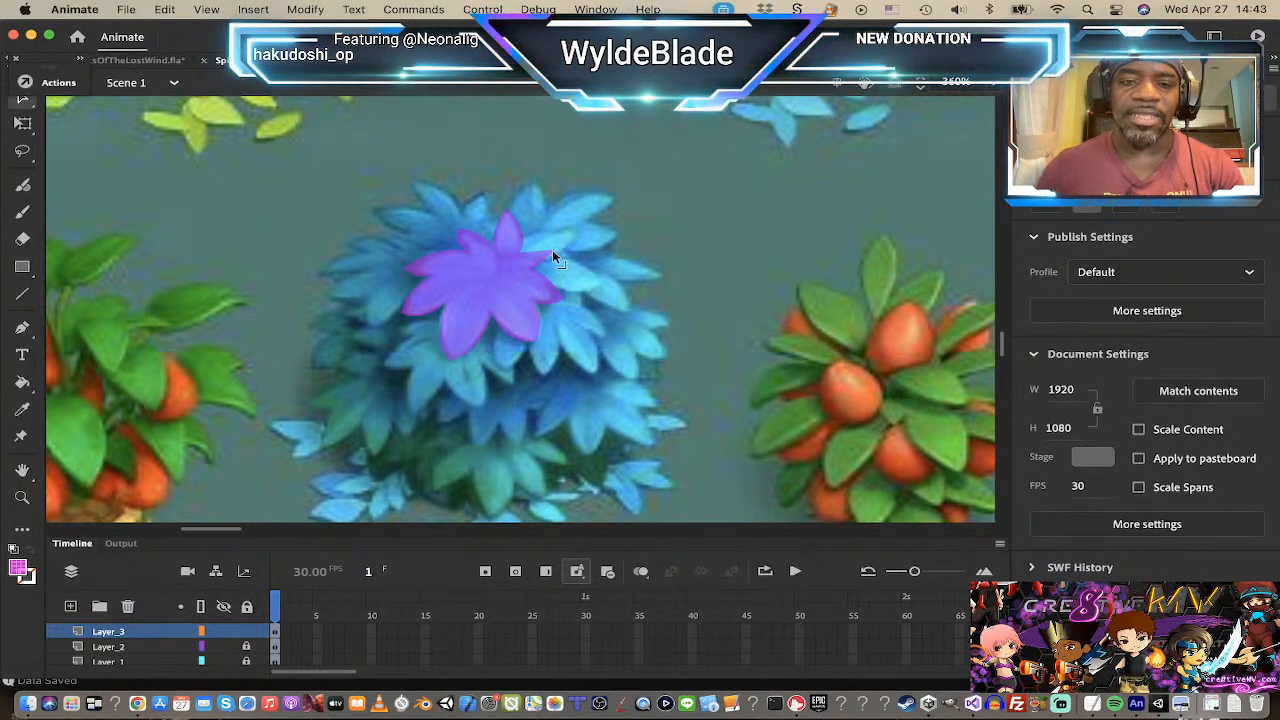
Step: Convert the traced leaf cluster into a Movie Clip symbol named leaf1
click(499, 267)
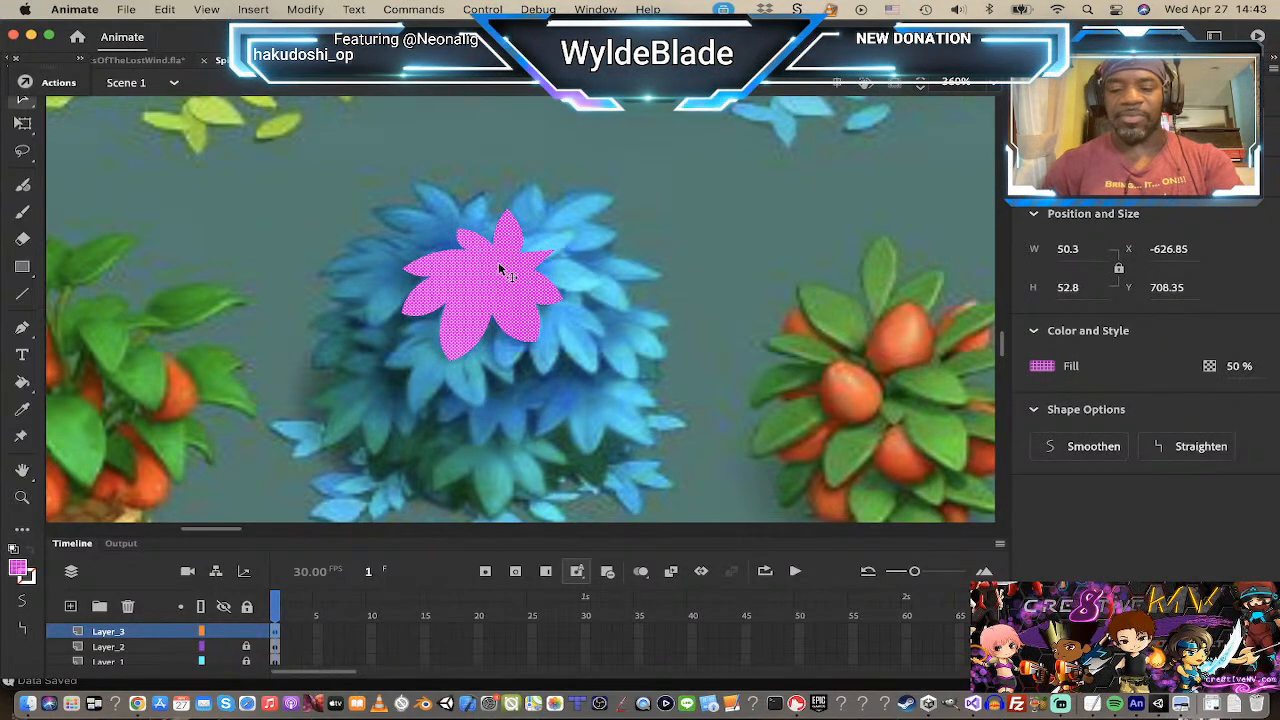
key(F8)
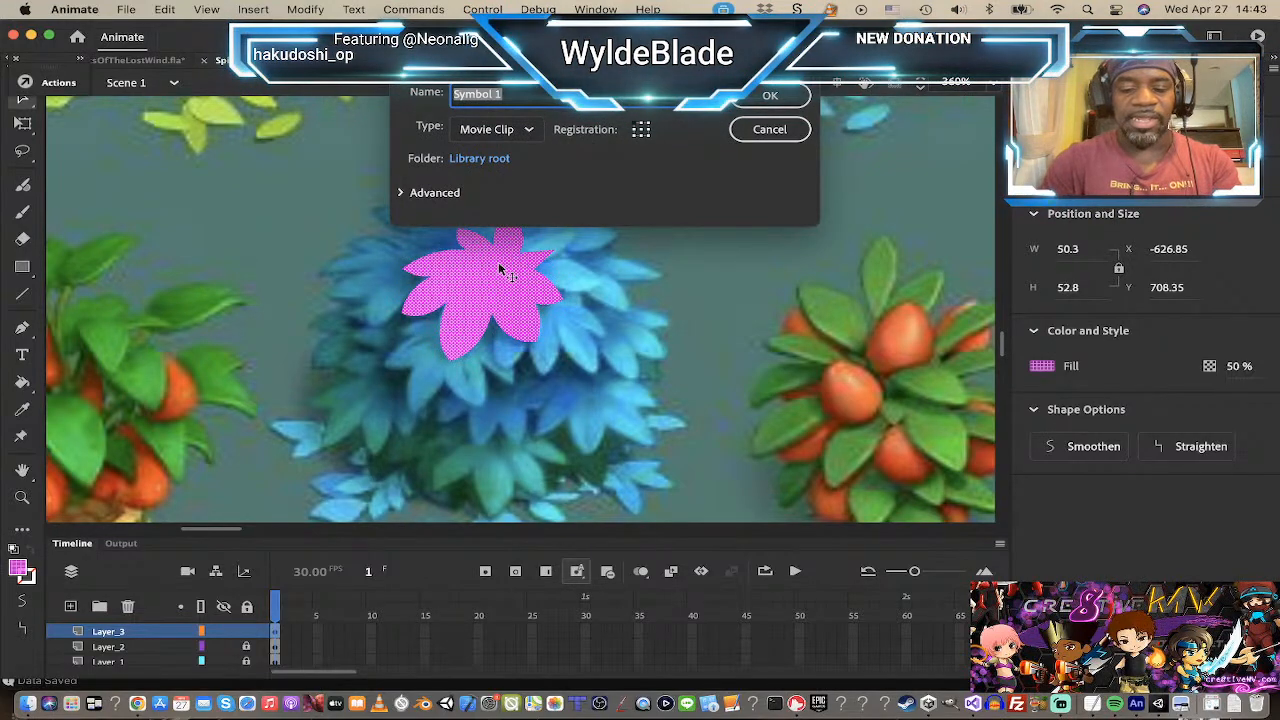
text(leaf1)
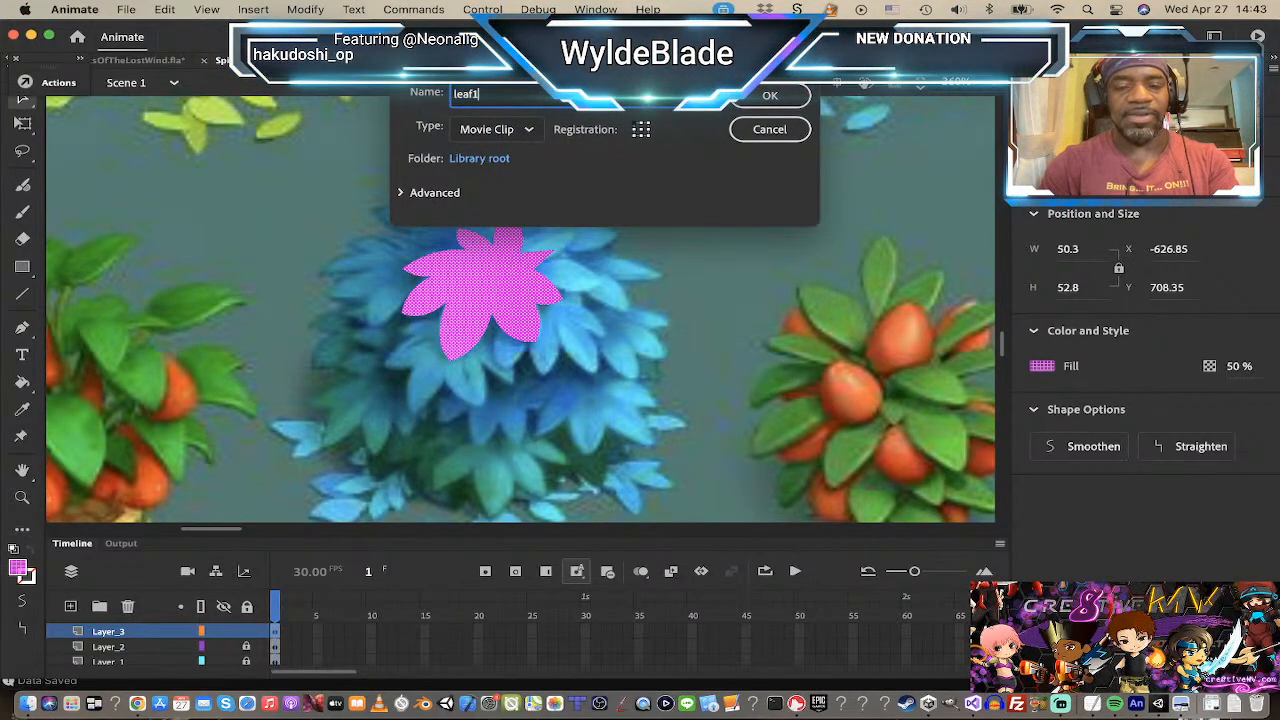
key(Return)
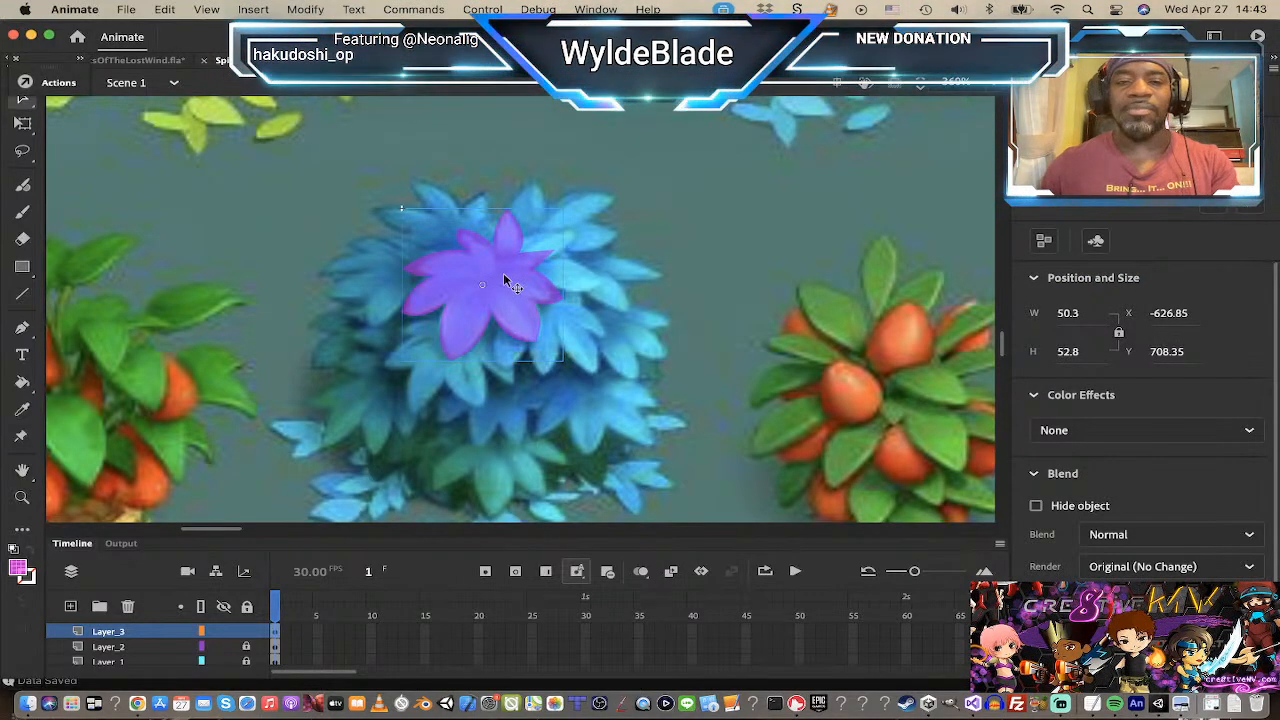
Step: Inside the leaf1 symbol, draw a small blue rectangle on a new layer over the cluster's centre, and lock the traced leaf layer
double_click(505, 282)
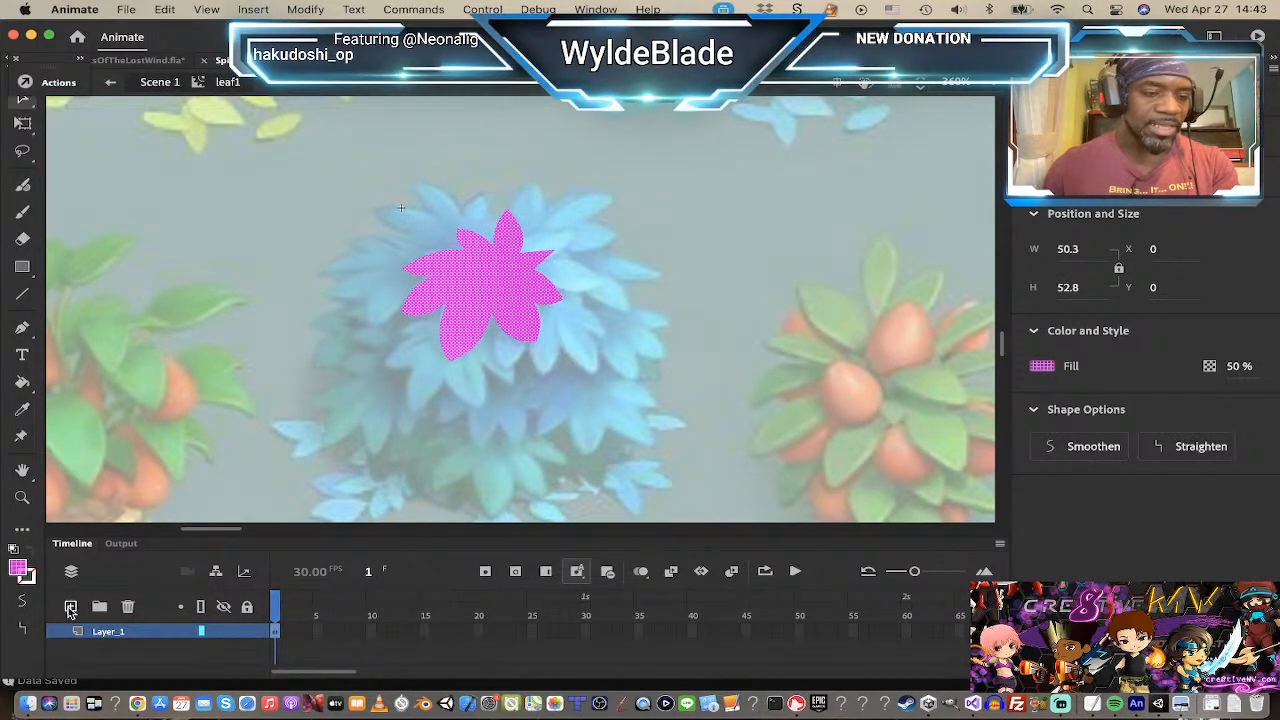
click(70, 606)
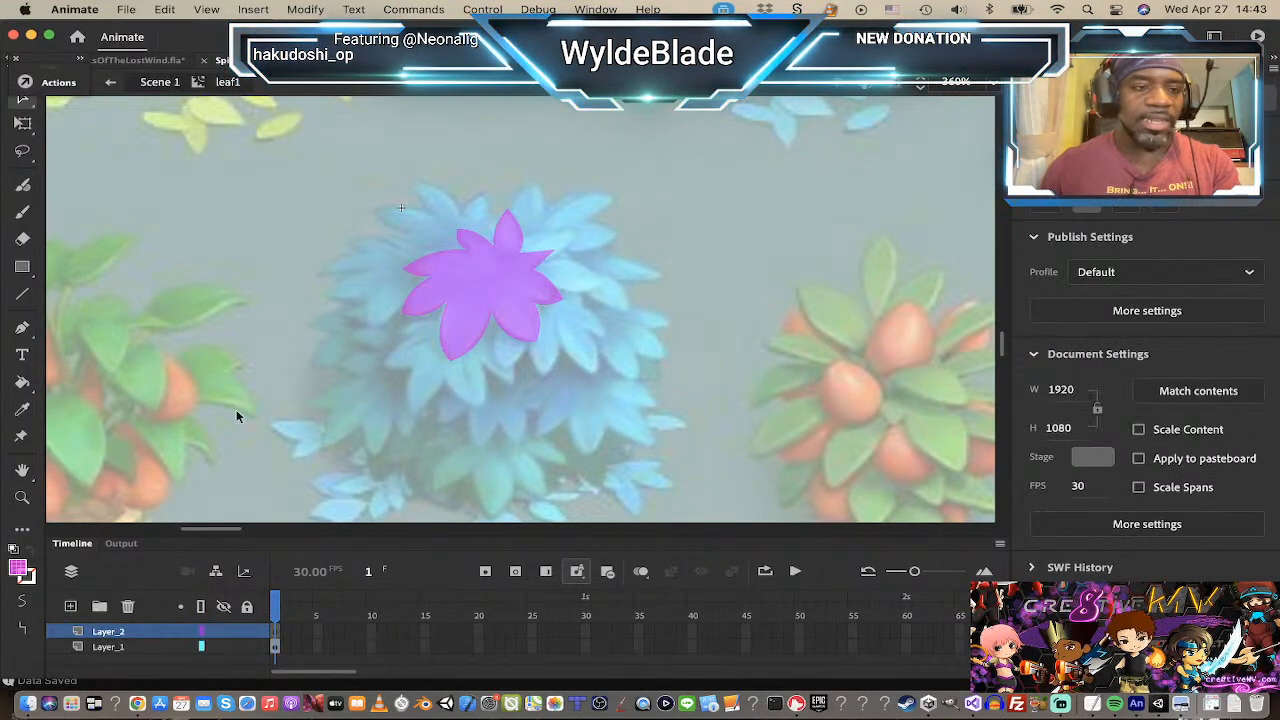
click(23, 269)
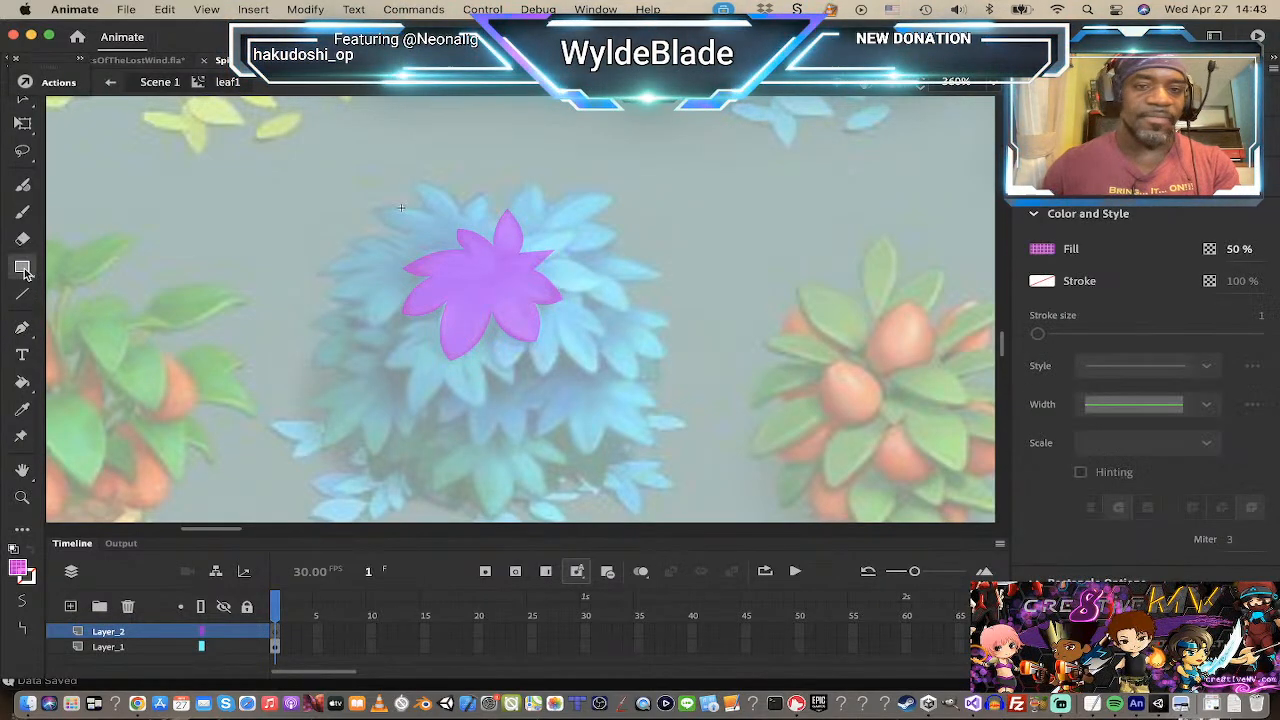
click(16, 572)
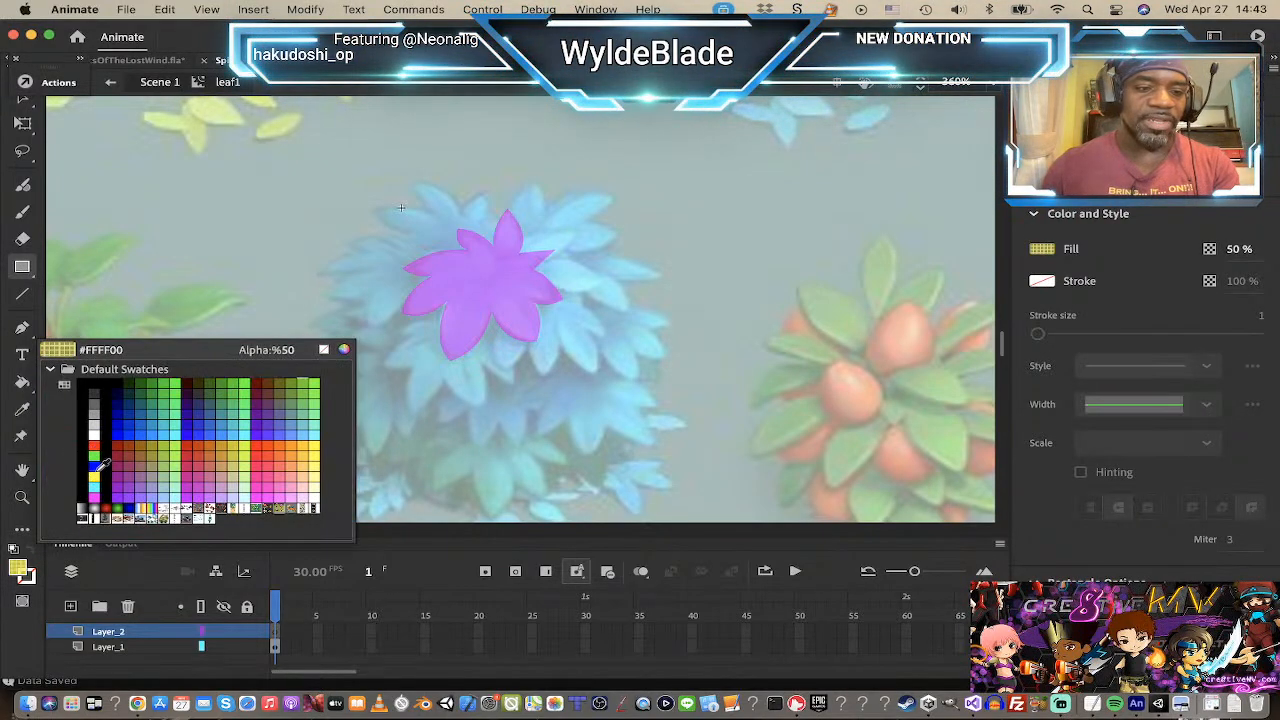
click(97, 465)
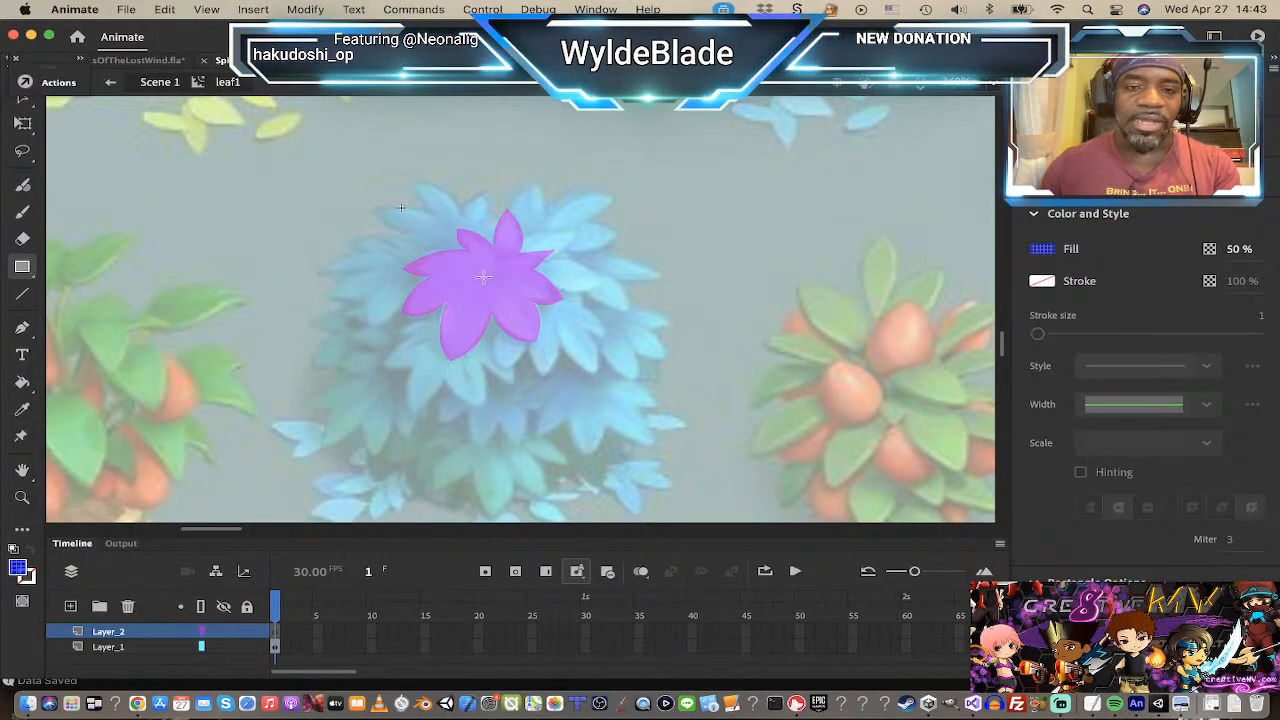
drag(483, 273, 502, 289)
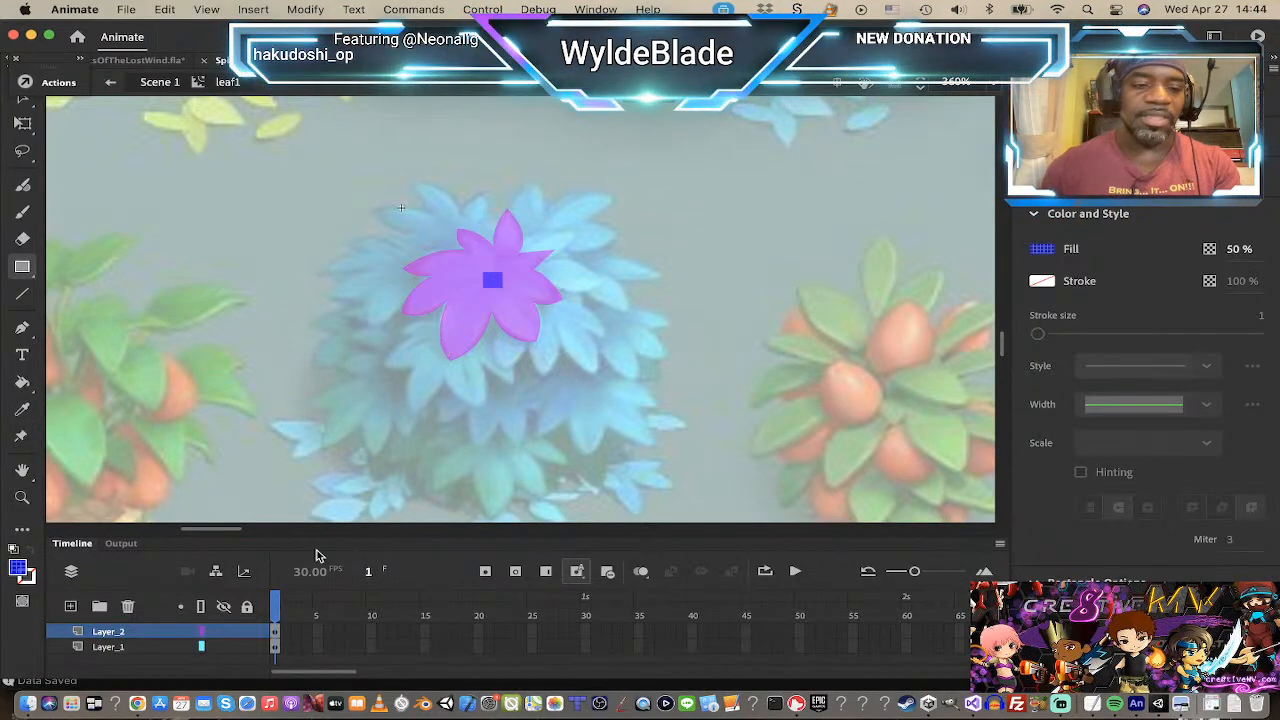
click(246, 646)
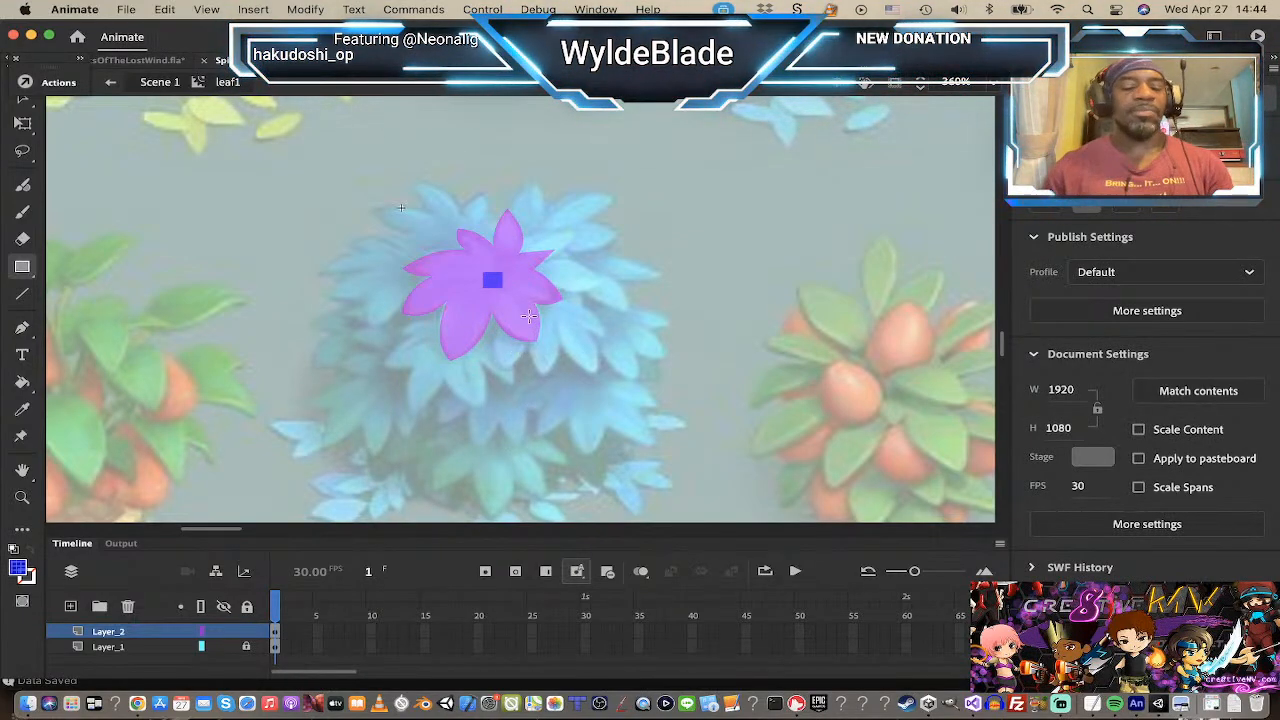
Step: Pull the blue rectangle's corners outward toward the surrounding leaves to form an inner shape within the traced cluster
key(z)
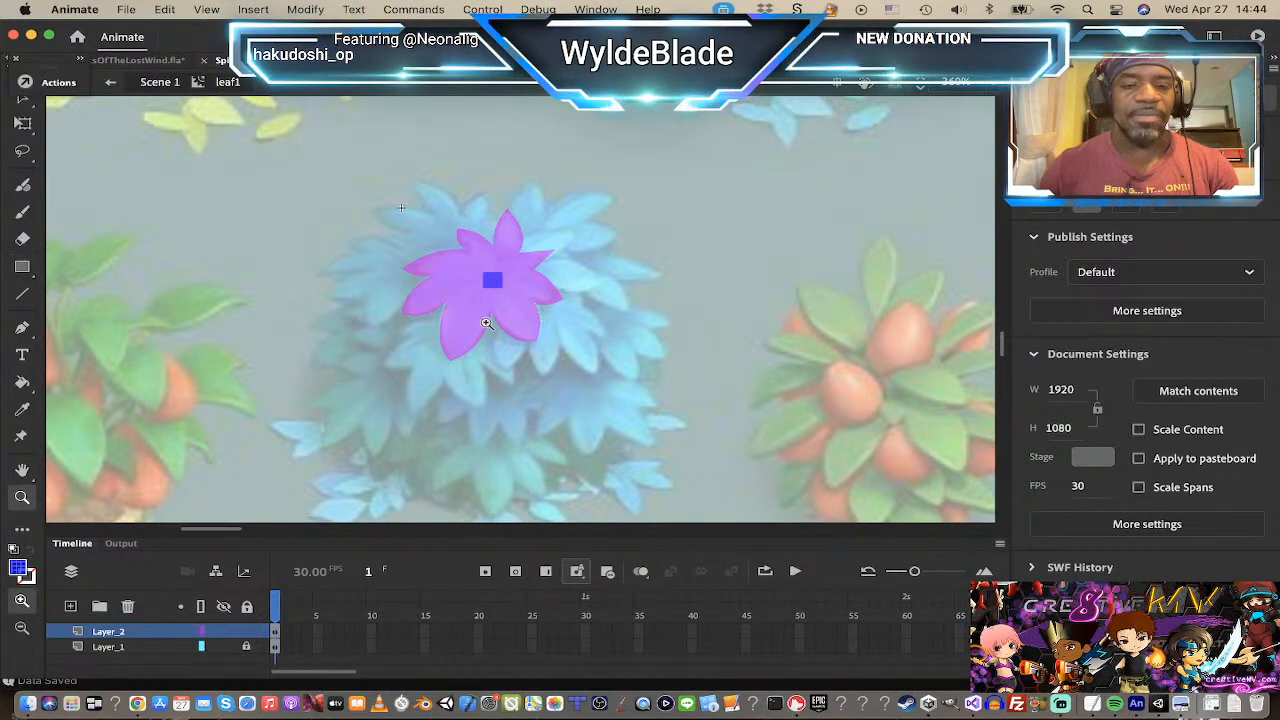
click(486, 322)
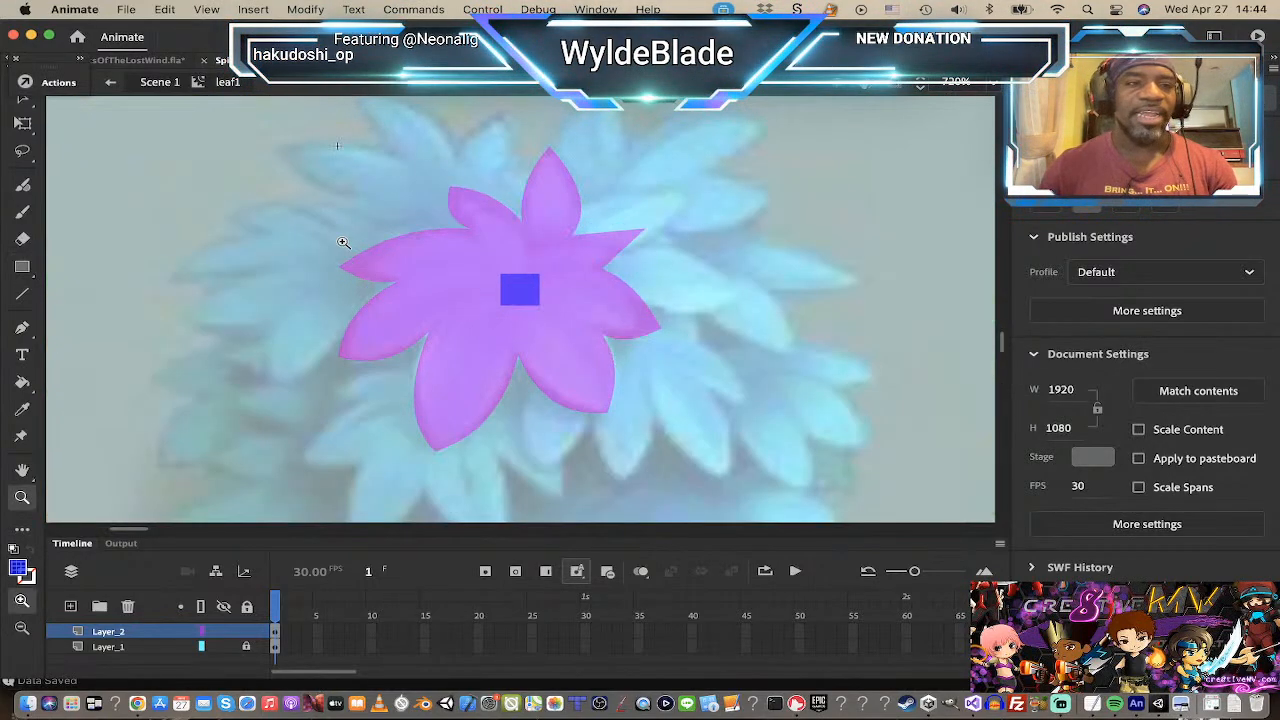
click(13, 36)
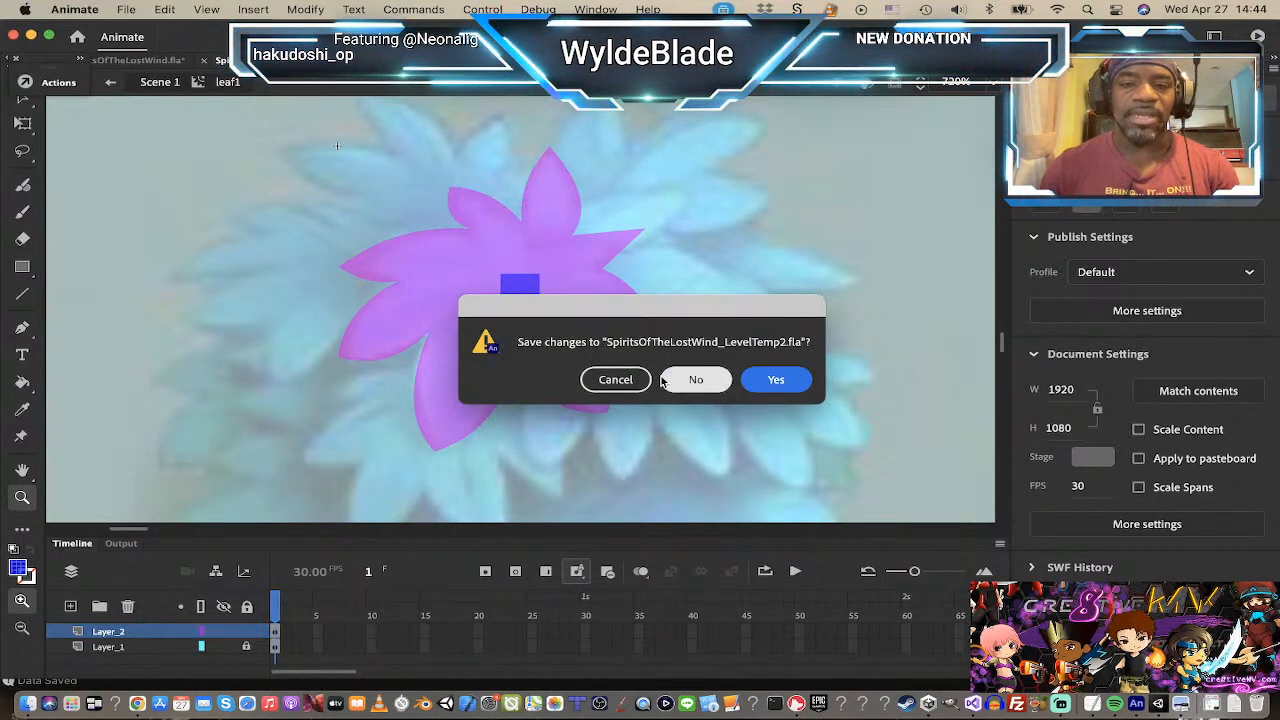
click(611, 377)
key(v)
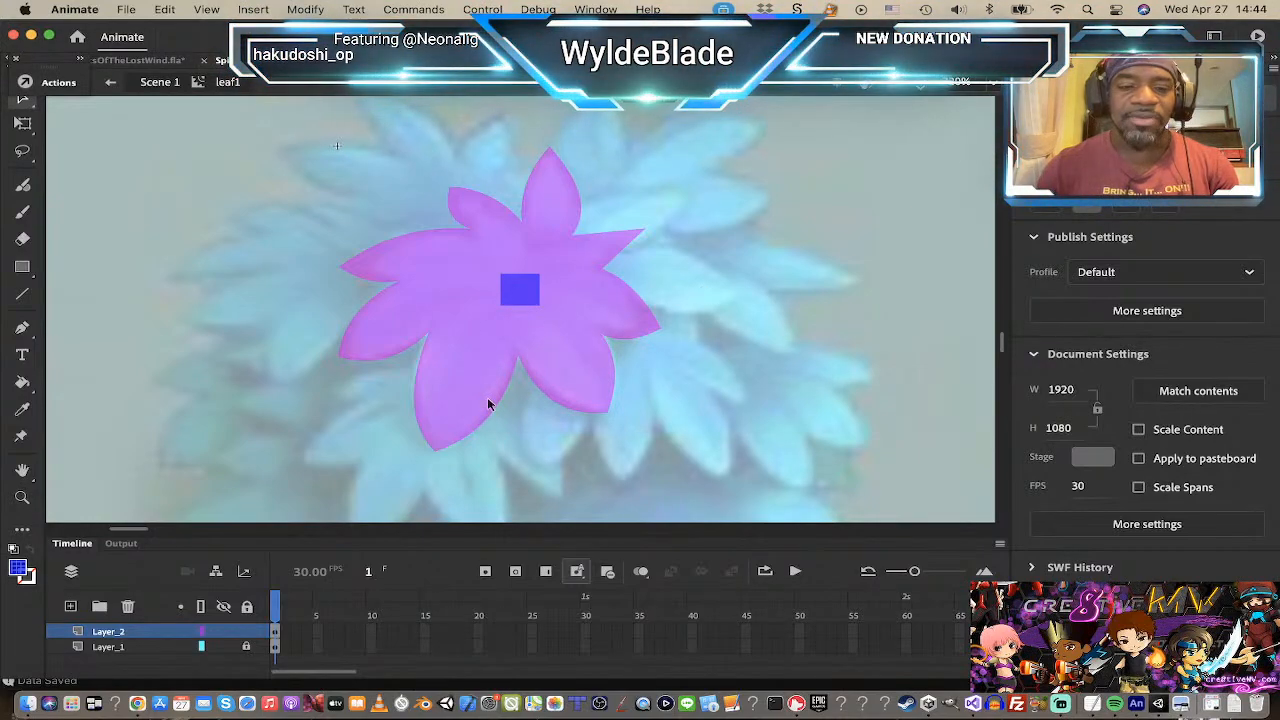
drag(499, 307, 463, 377)
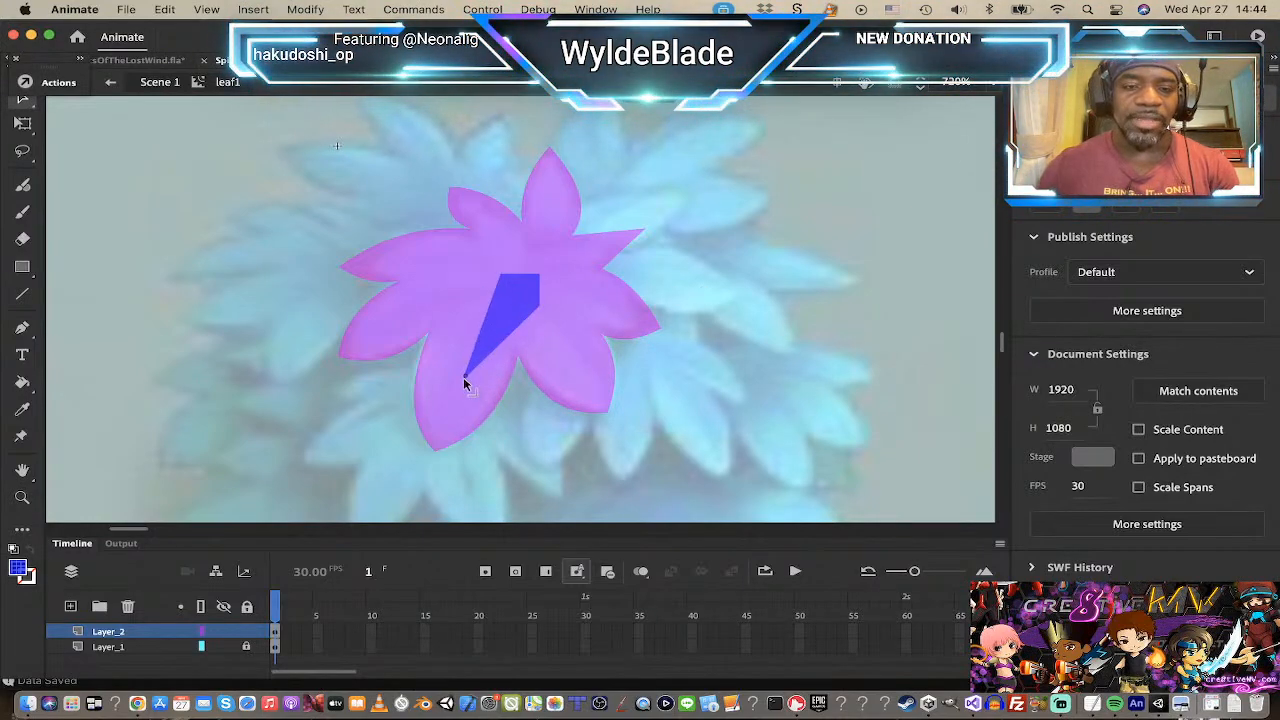
drag(501, 276, 400, 260)
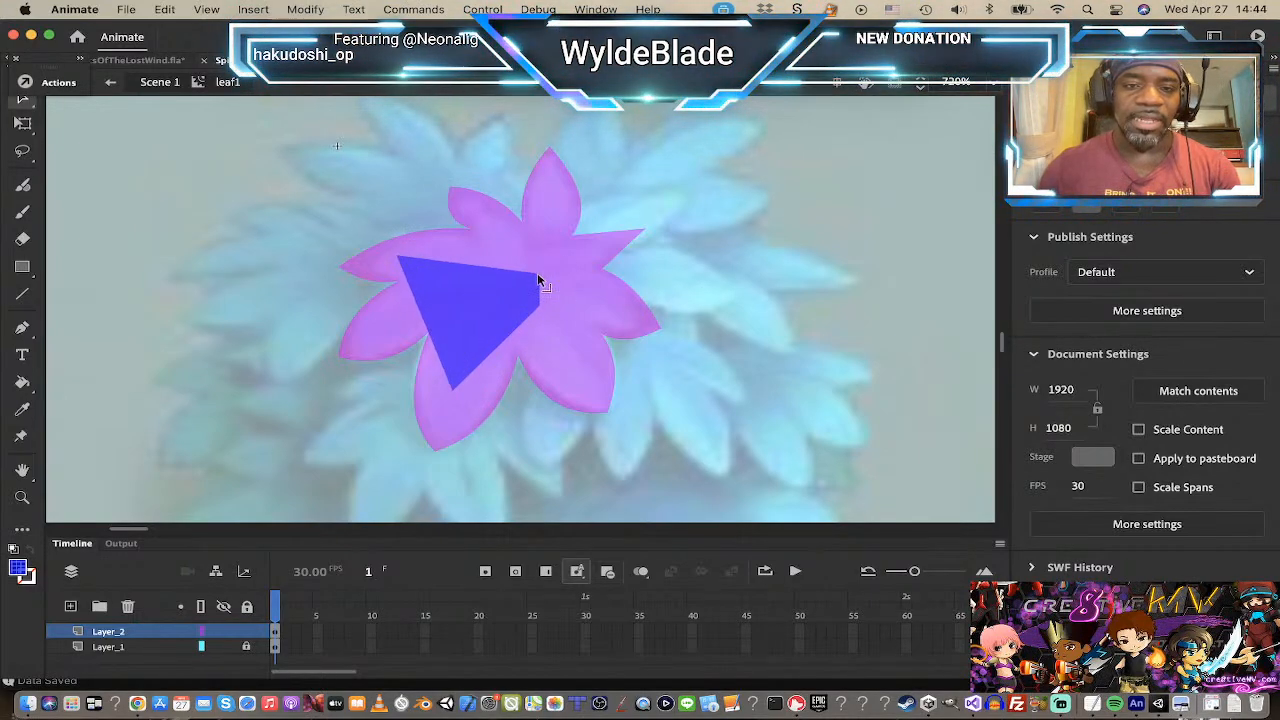
drag(538, 280, 533, 252)
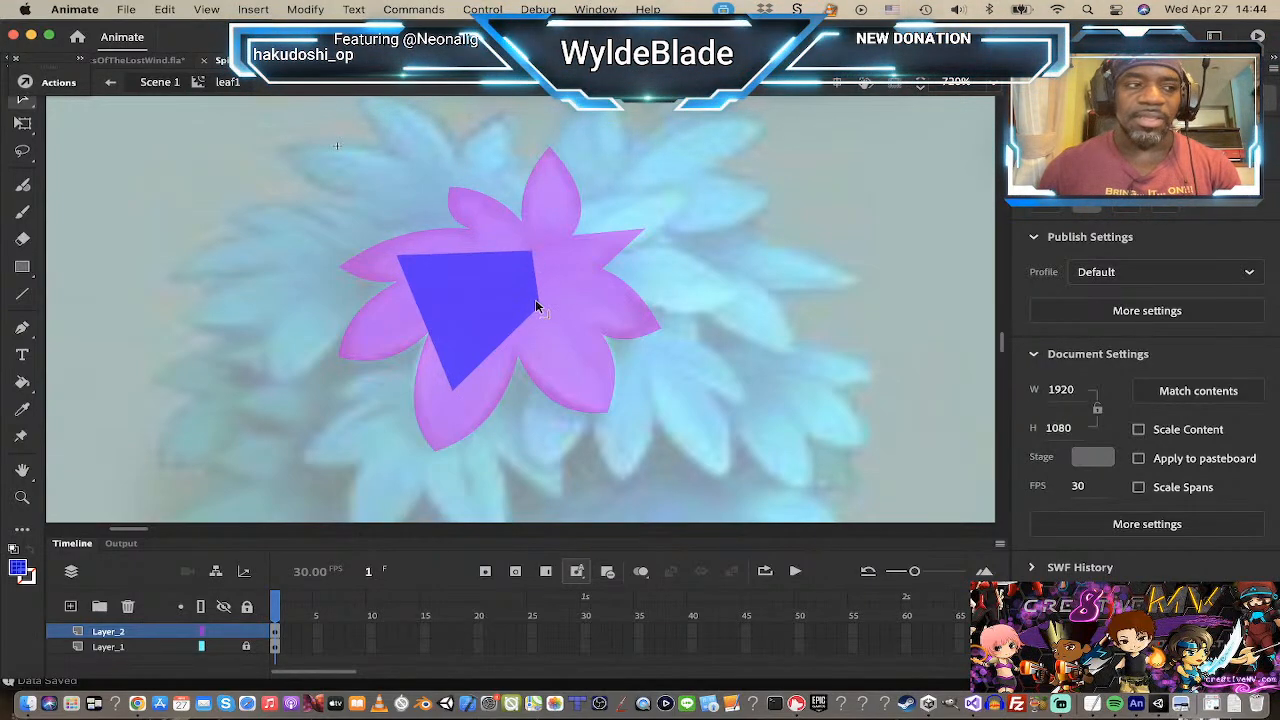
drag(548, 300, 637, 313)
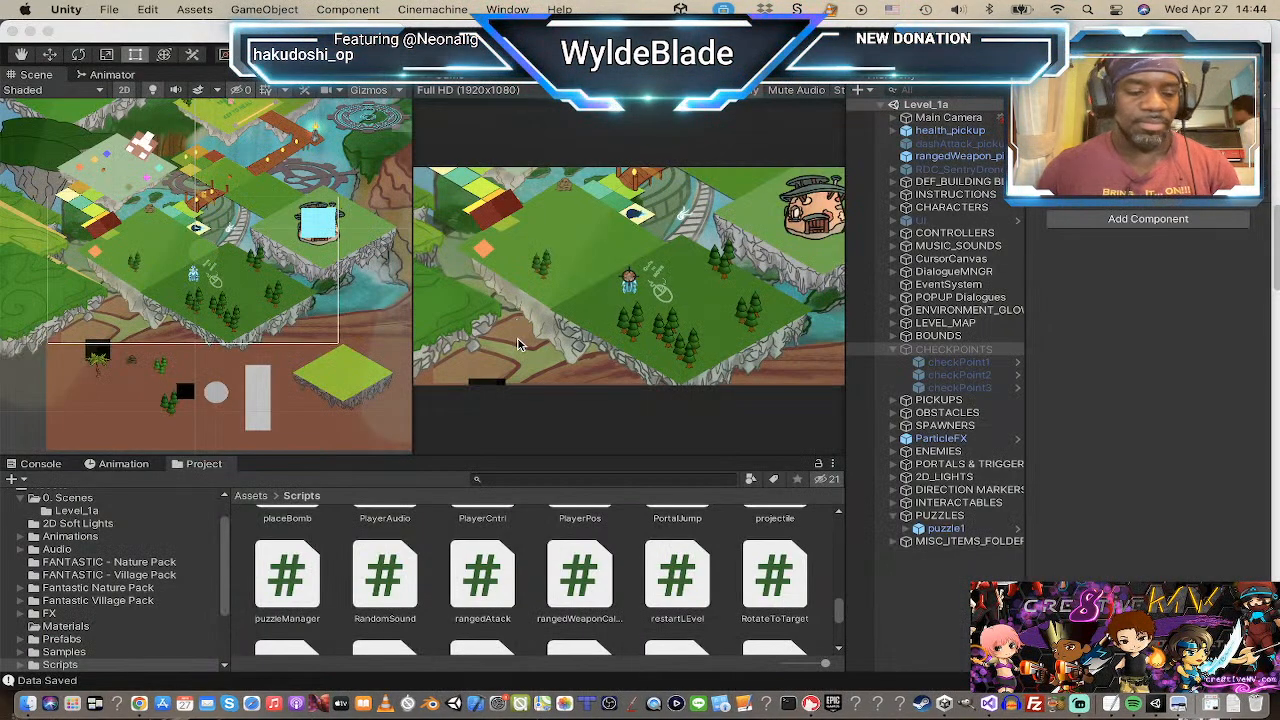
Step: Look through the running applications for Adobe Animate
key(super+Tab)
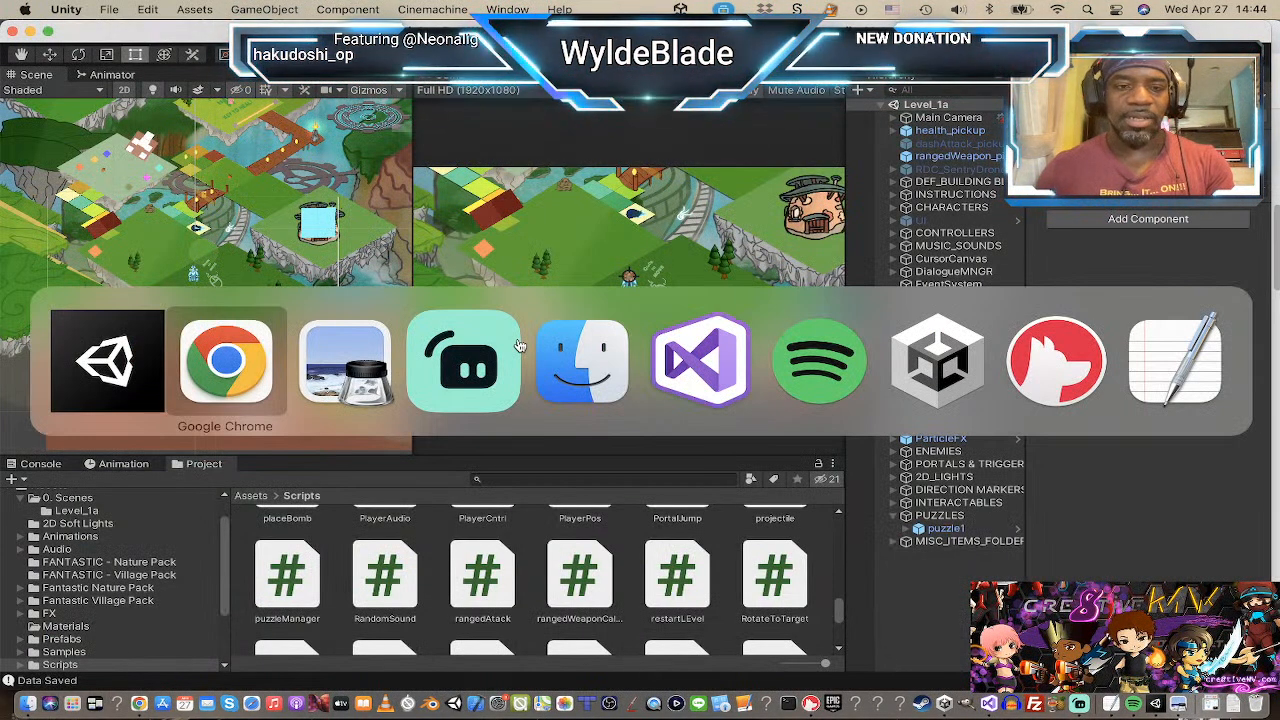
key(super+Tab)
key(super+Tab)
key(super+Tab)
key(super+Tab)
key(super+Tab)
key(super+Tab)
key(super+Tab)
key(super+Tab)
key(super+Tab)
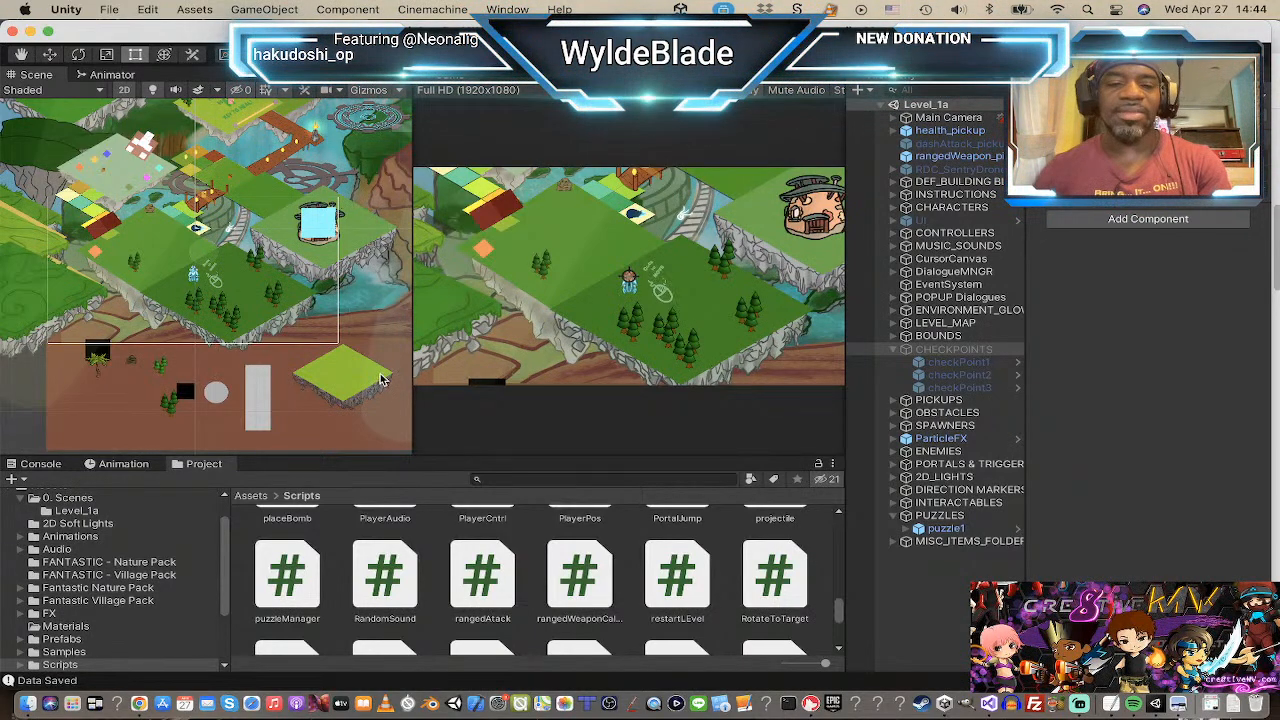
Step: Switch to Chrome and look over the Spirits Of The Lost Winds game page
key(super+Tab)
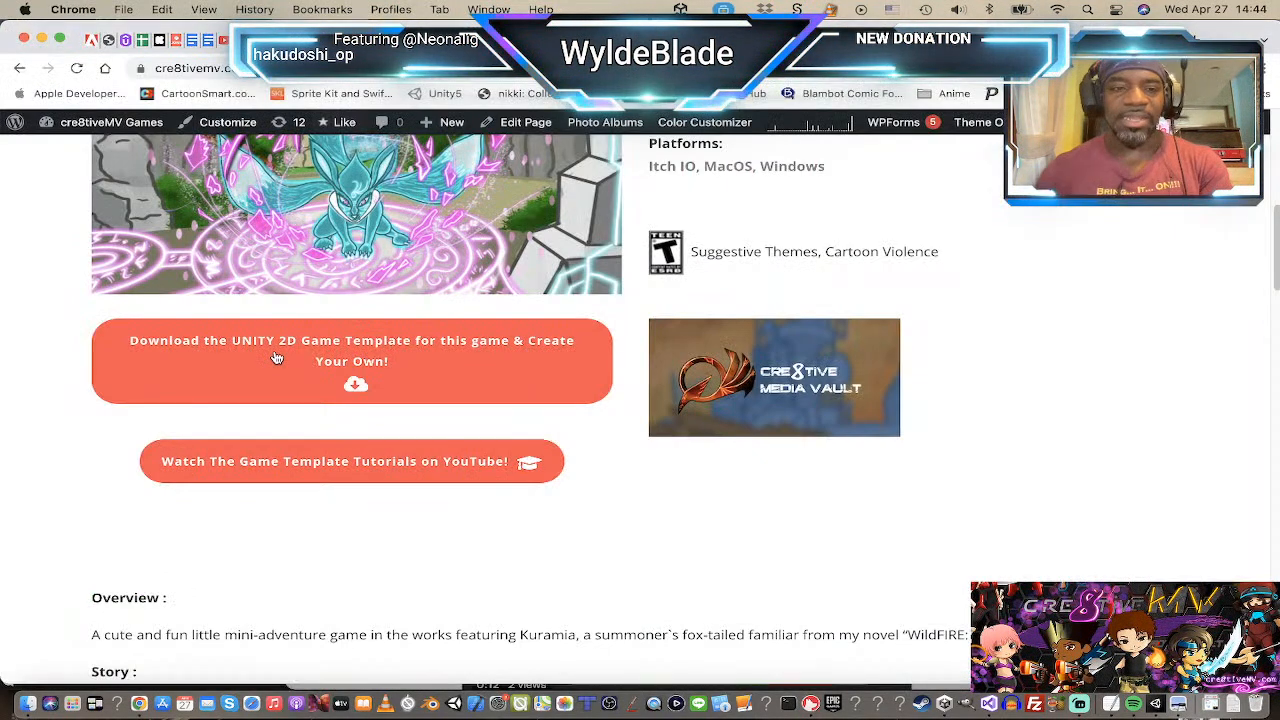
scroll(385, 365, up, 3)
scroll(388, 366, up, 5)
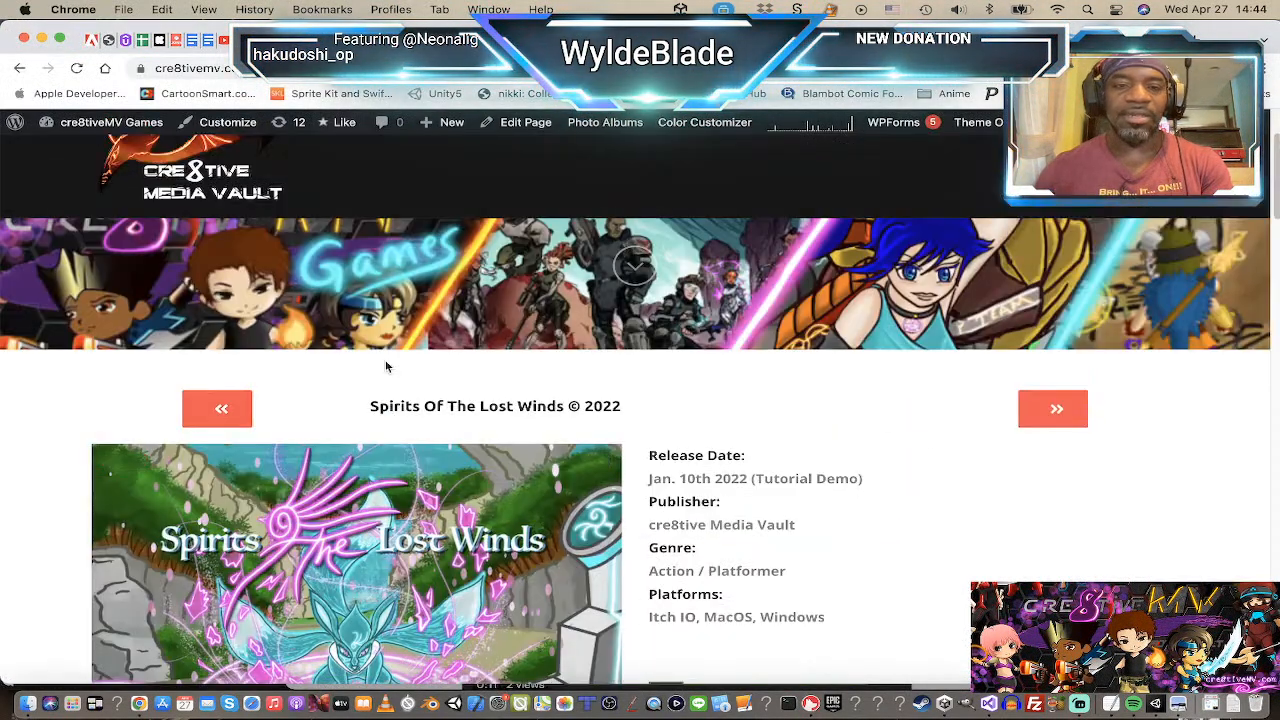
scroll(388, 366, down, 5)
scroll(388, 366, up, 1)
key(super+Tab)
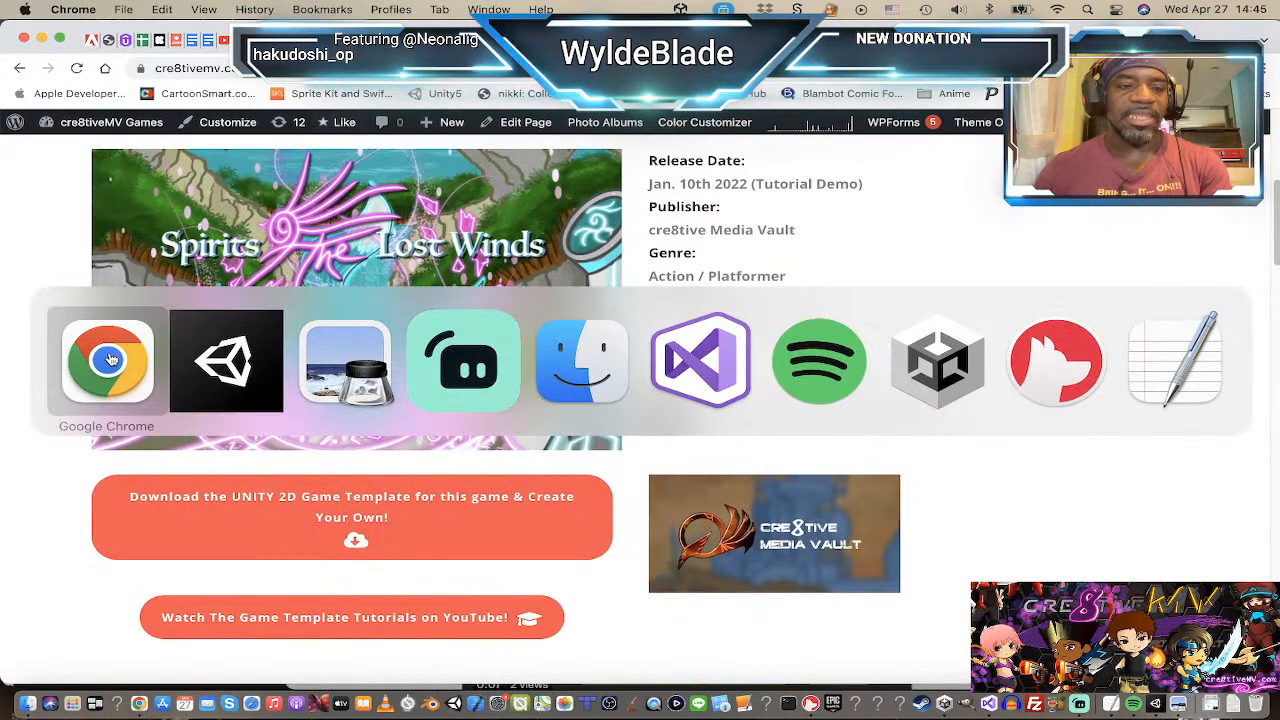
Step: Relaunch Adobe Animate 2021 with its auto-recovered files opened, and ignore the crash report
key(F4)
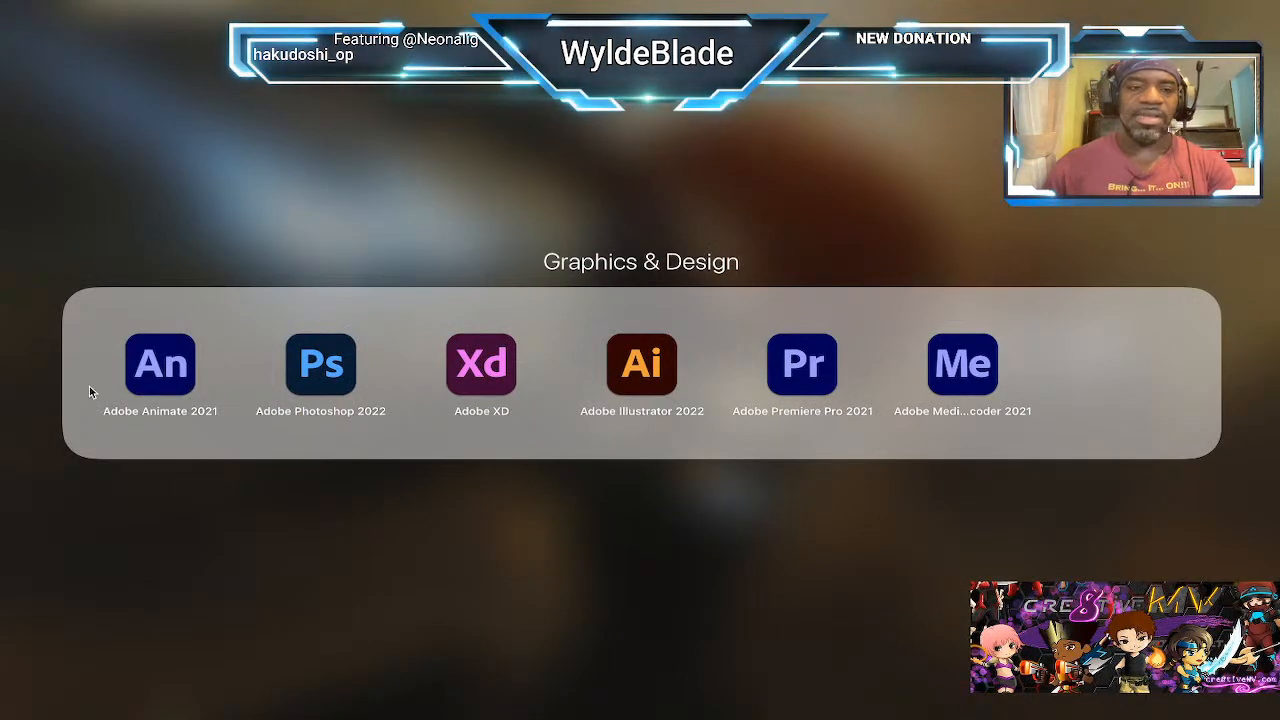
click(175, 380)
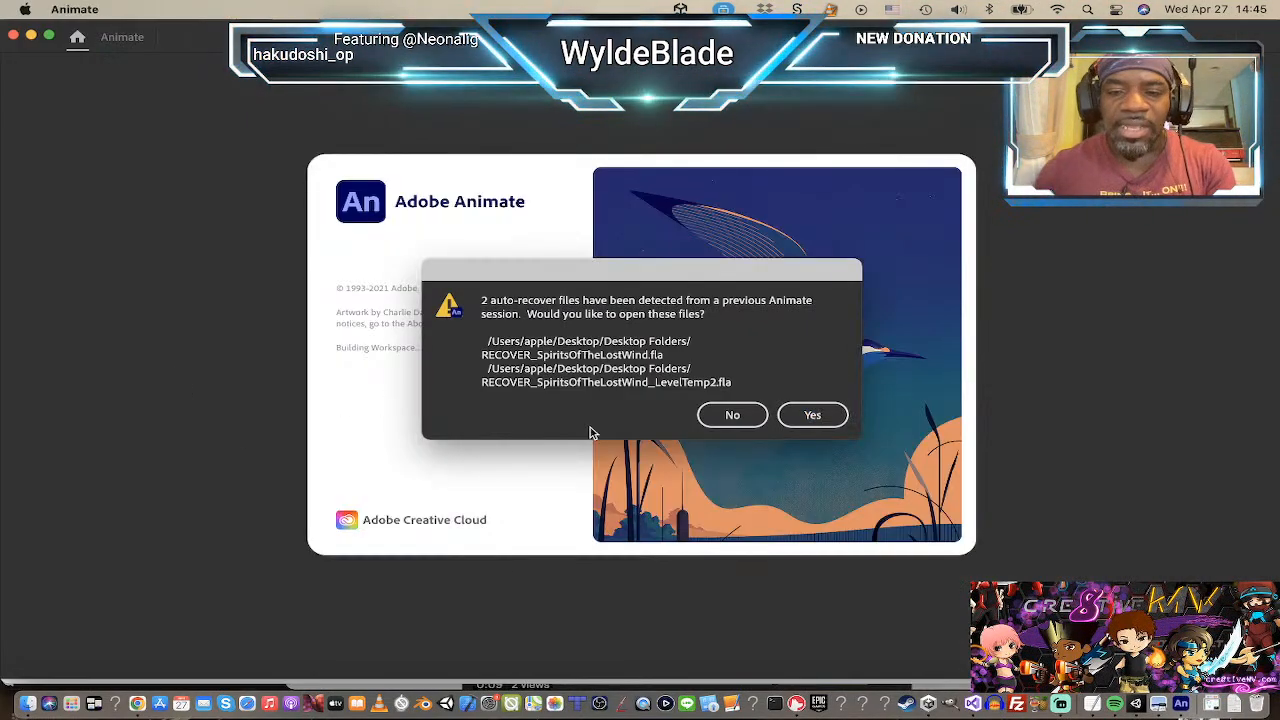
click(816, 416)
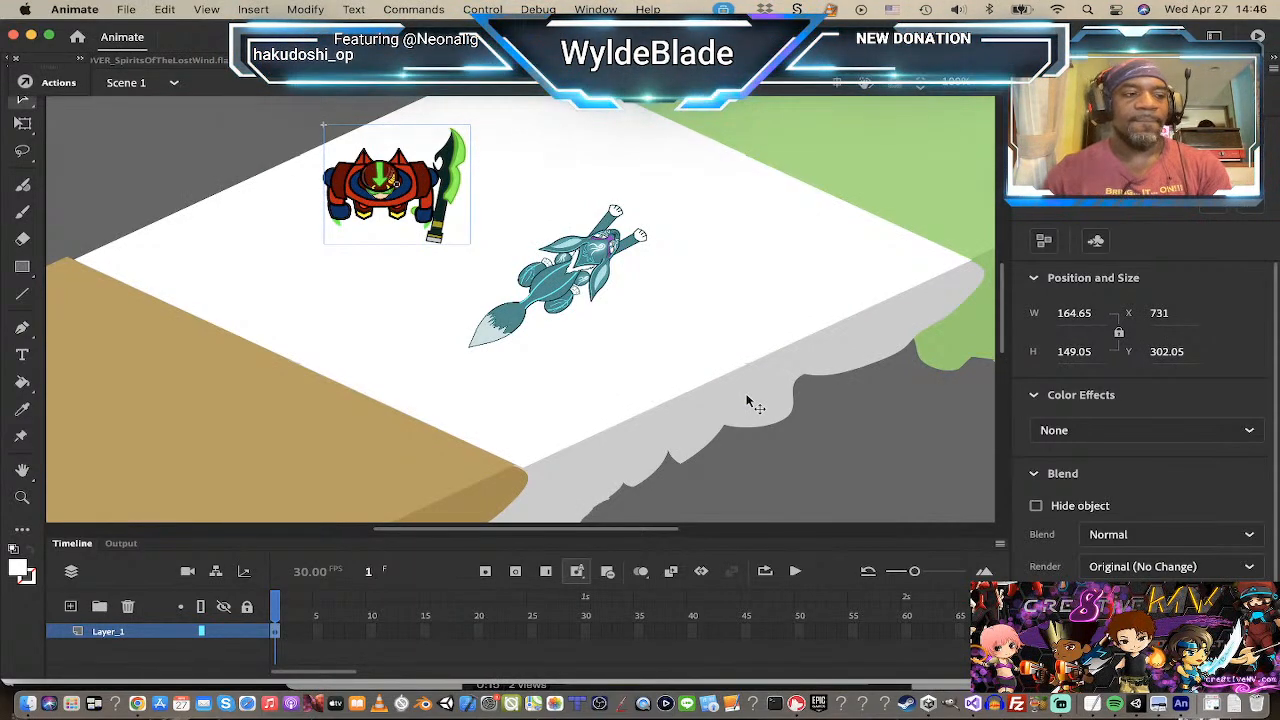
key(z)
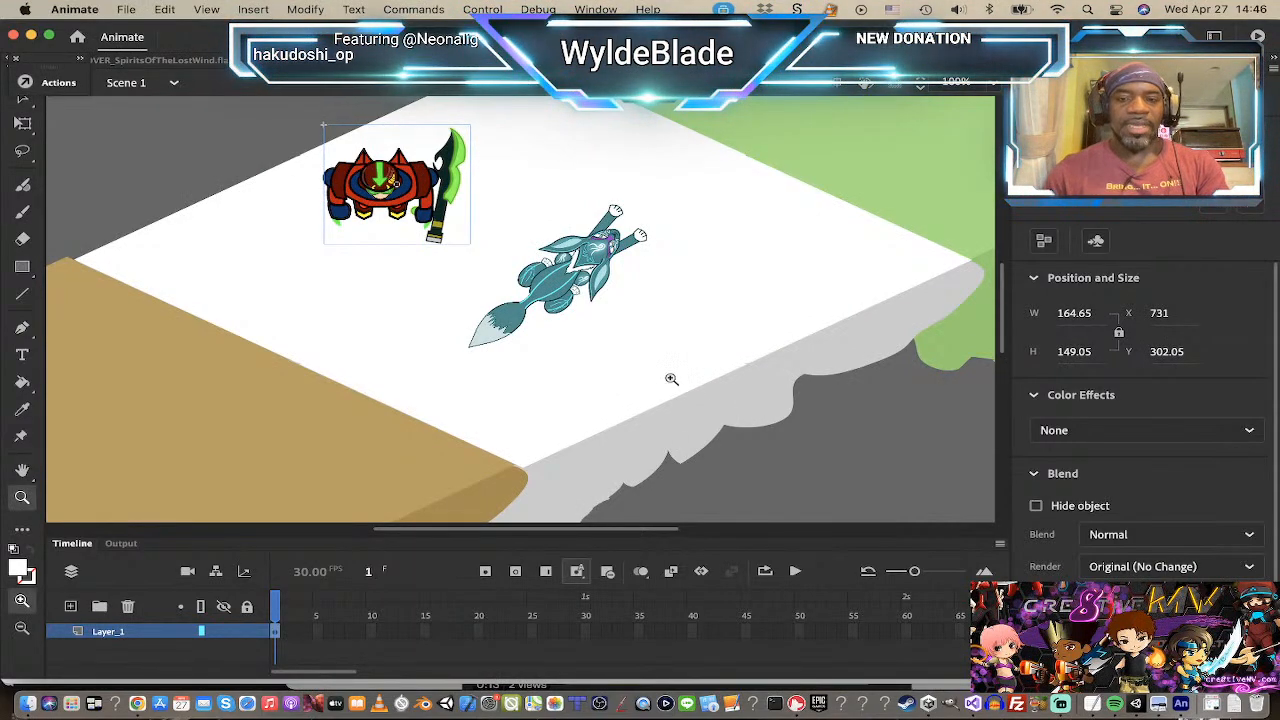
alt+click(671, 379)
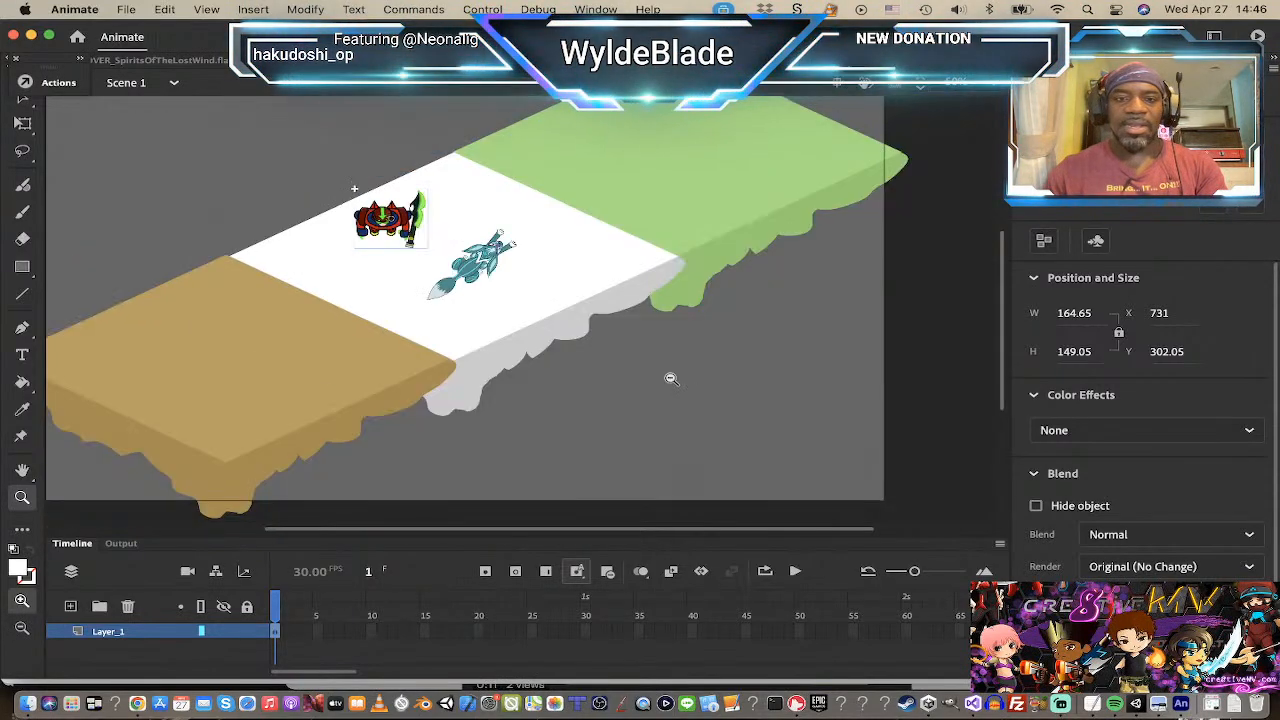
alt+click(671, 379)
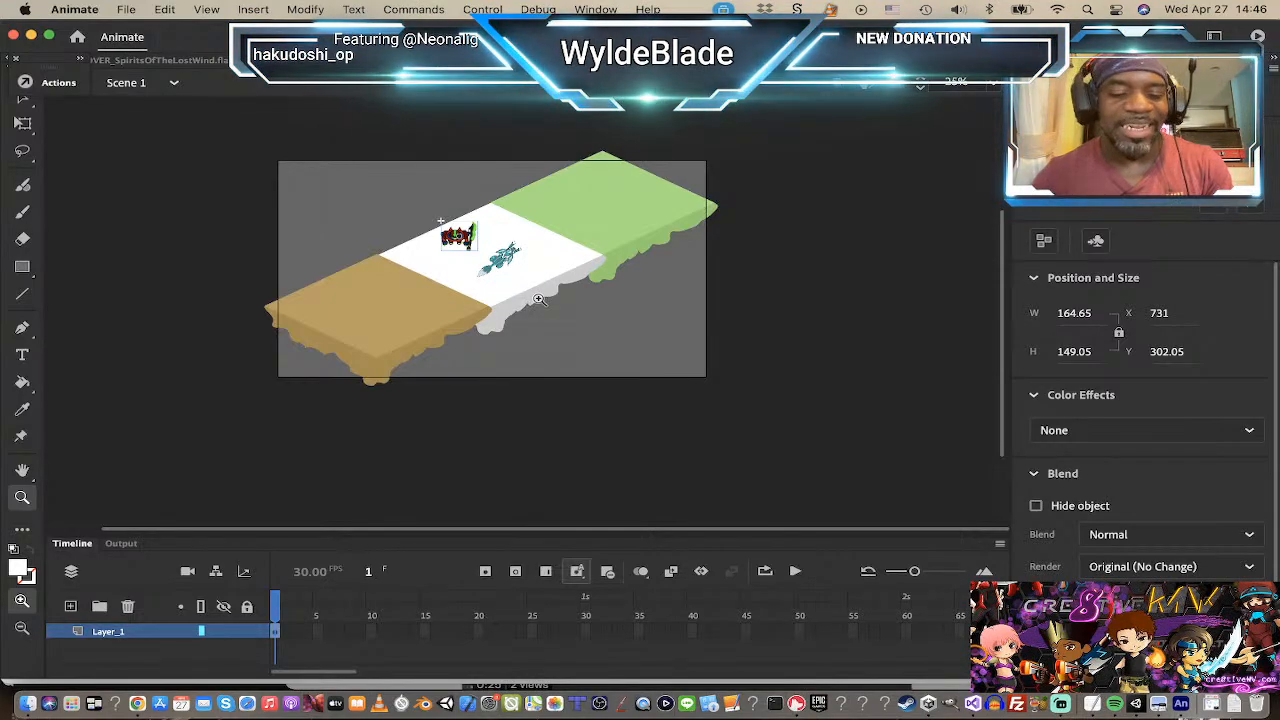
key(v)
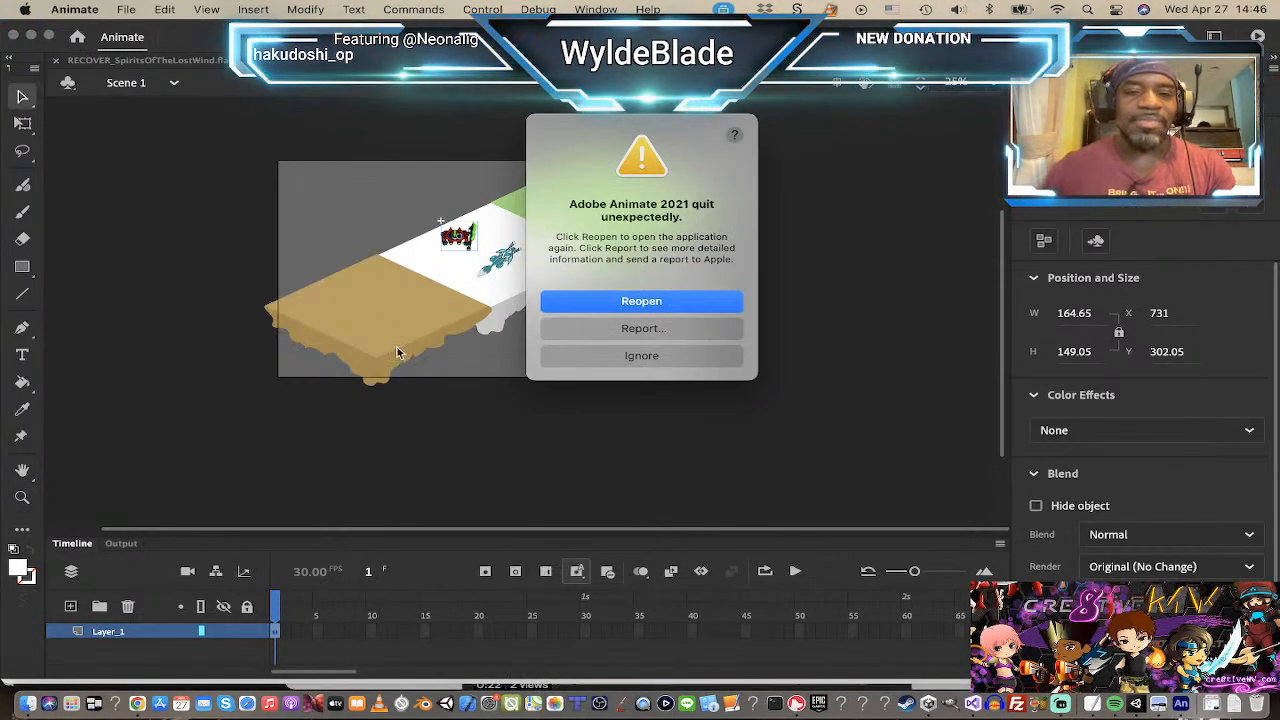
click(661, 357)
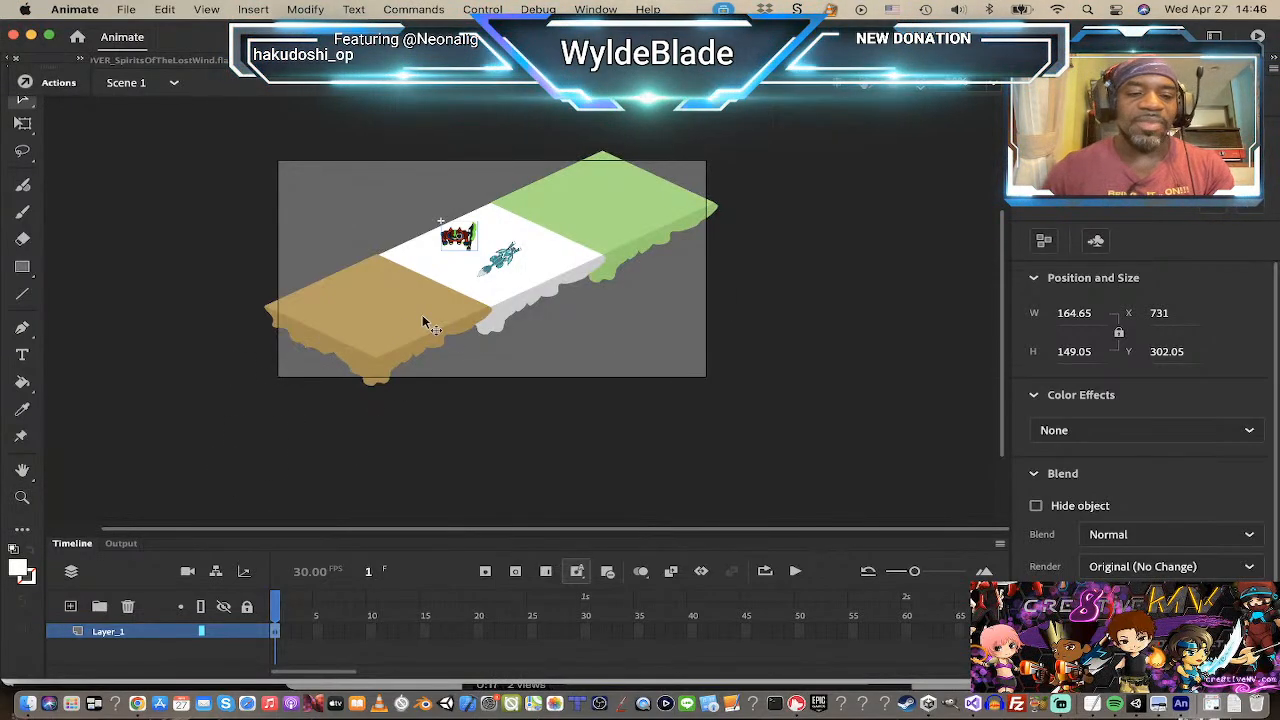
Step: Move the two characters on the white platform to a new layer in the same position, and lock the platform layer
click(505, 262)
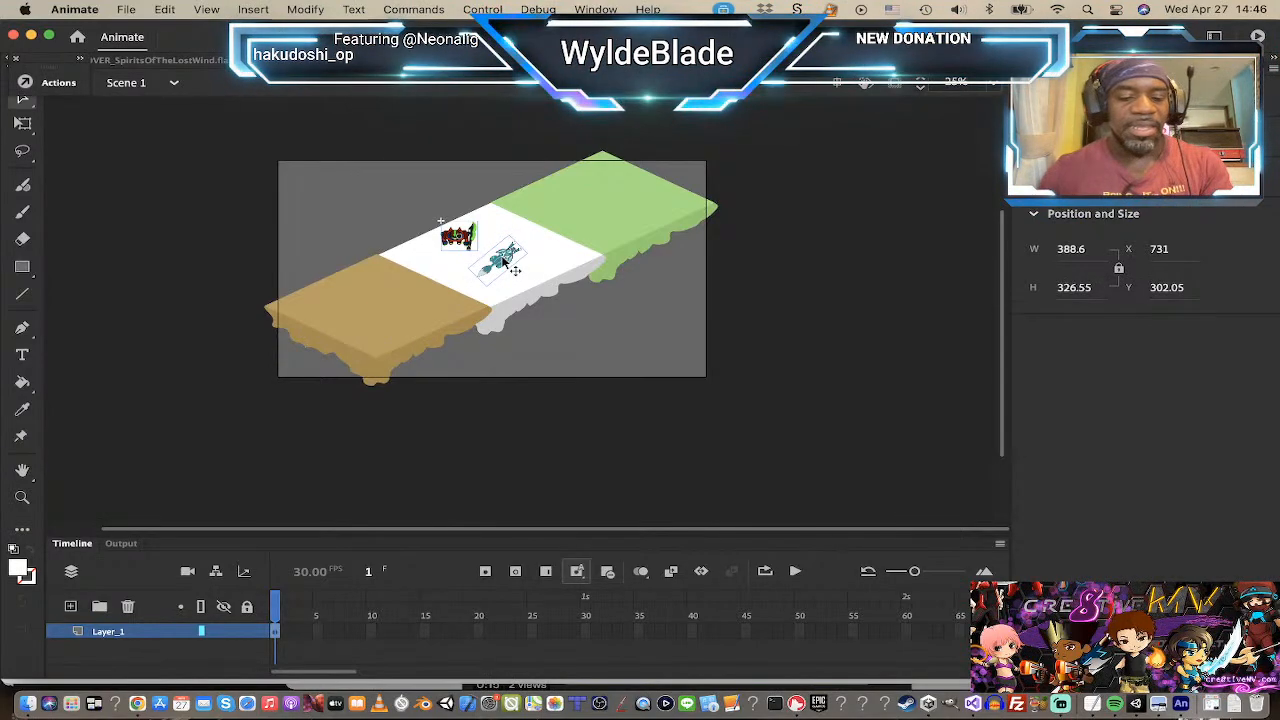
key(Delete)
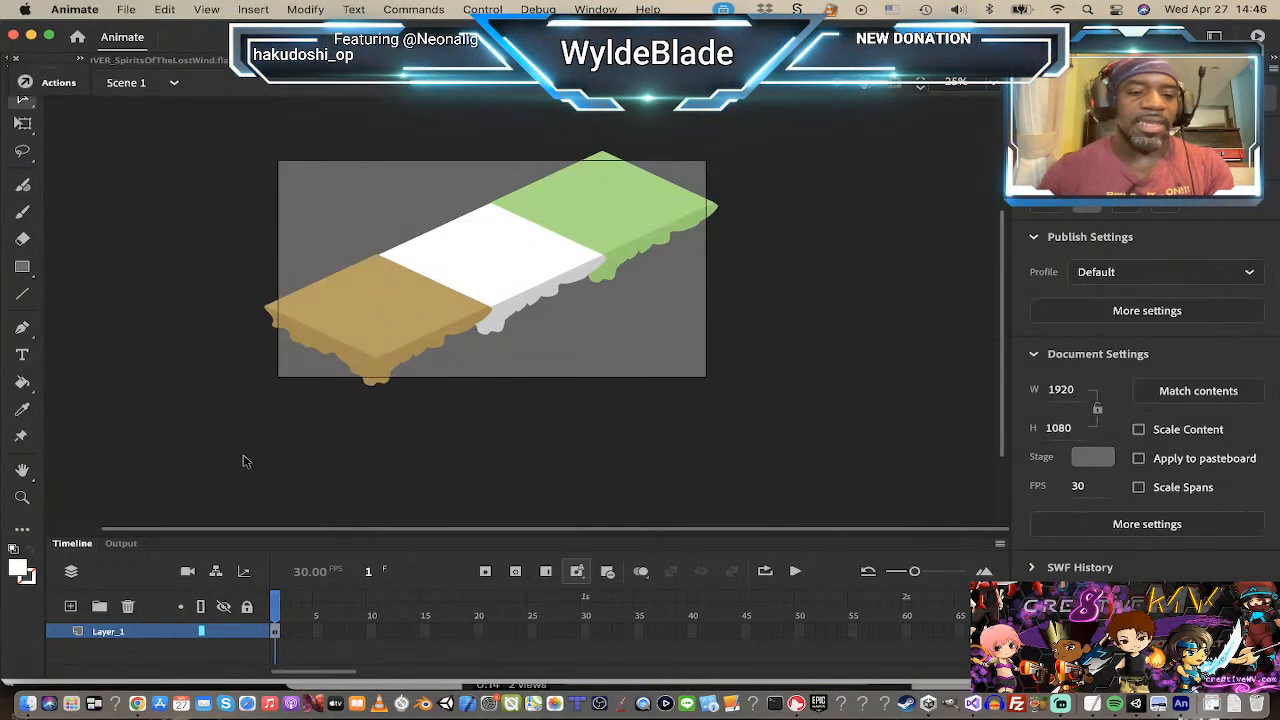
click(71, 608)
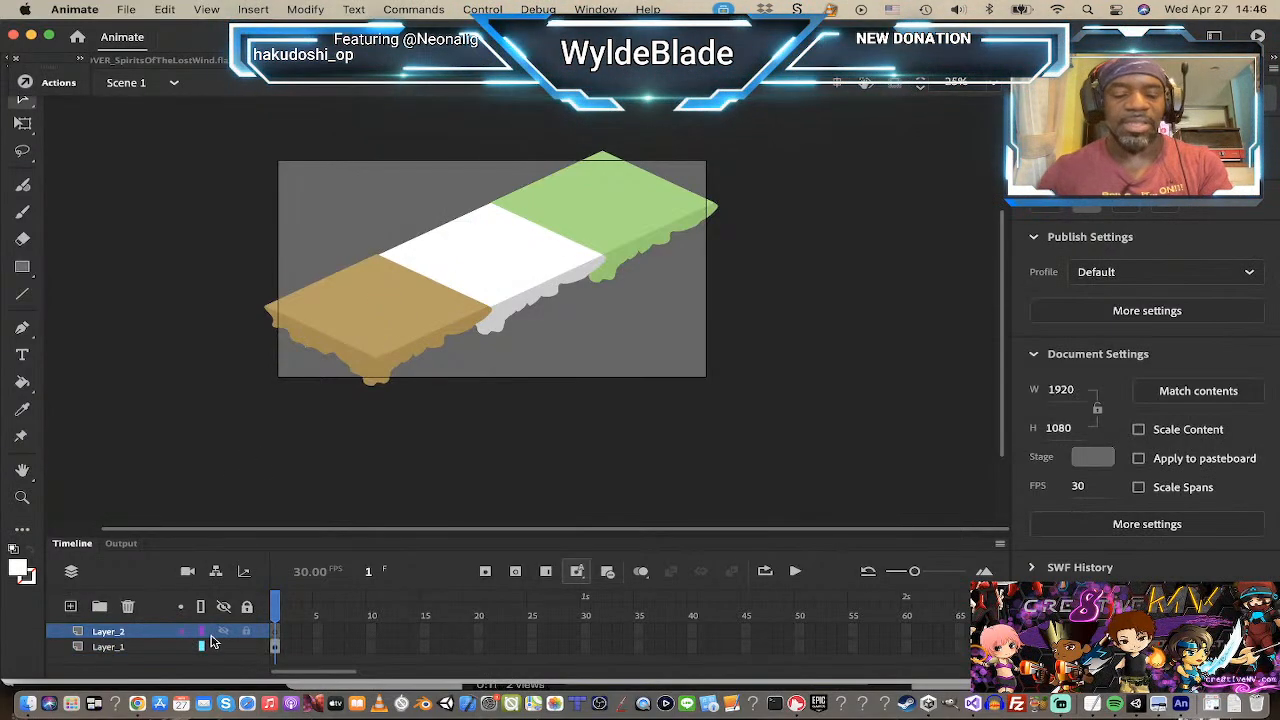
key(super+shift+v)
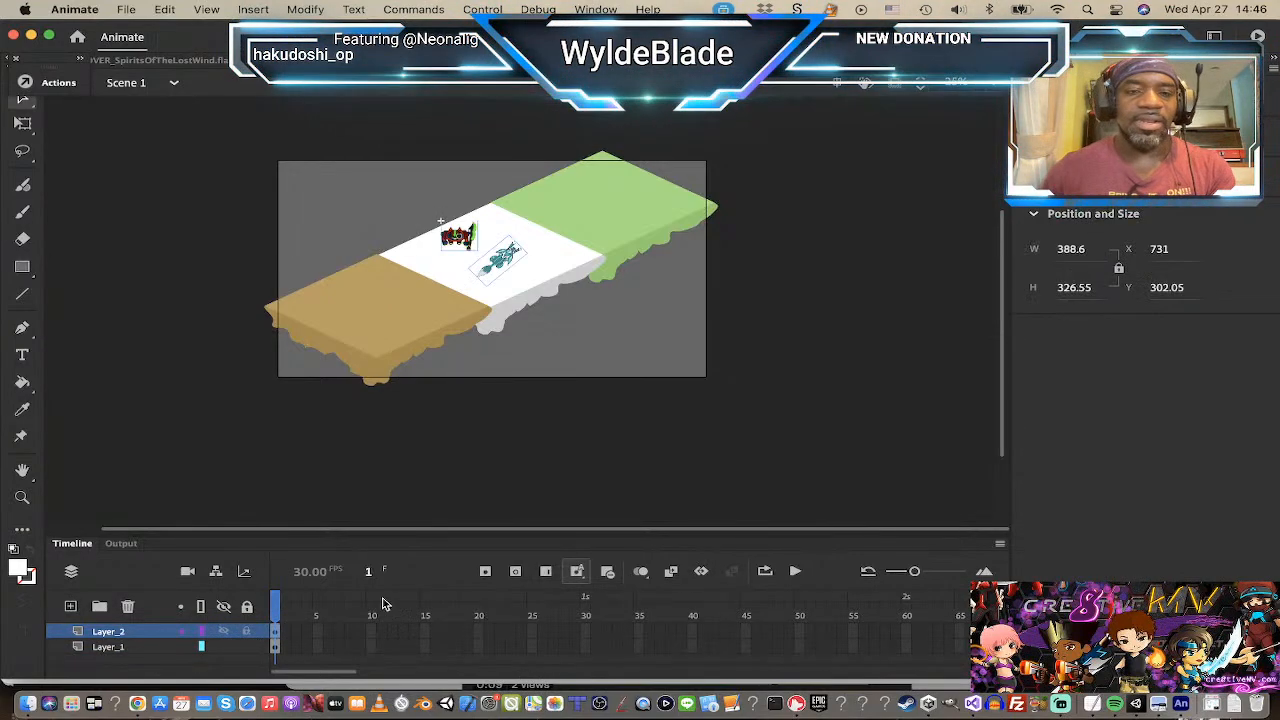
click(246, 646)
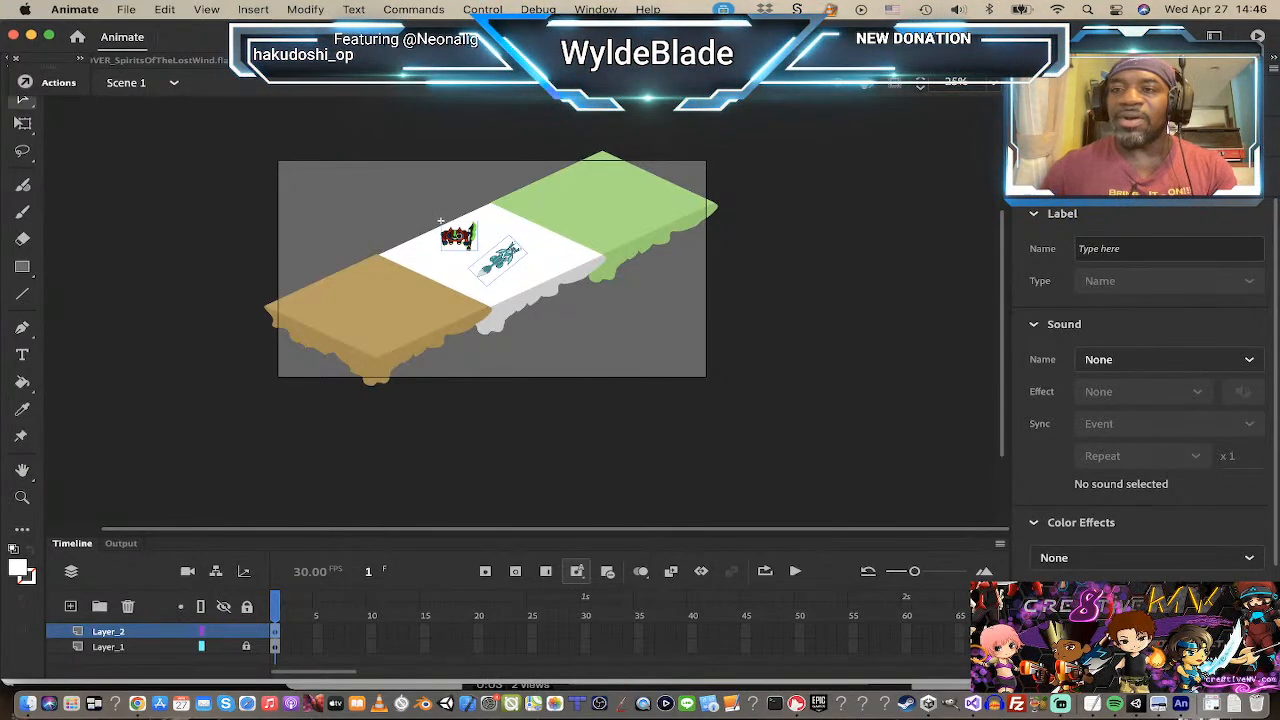
Step: Find the reference picture of trees and bushes in the document library and place it beside the stage
click(1100, 68)
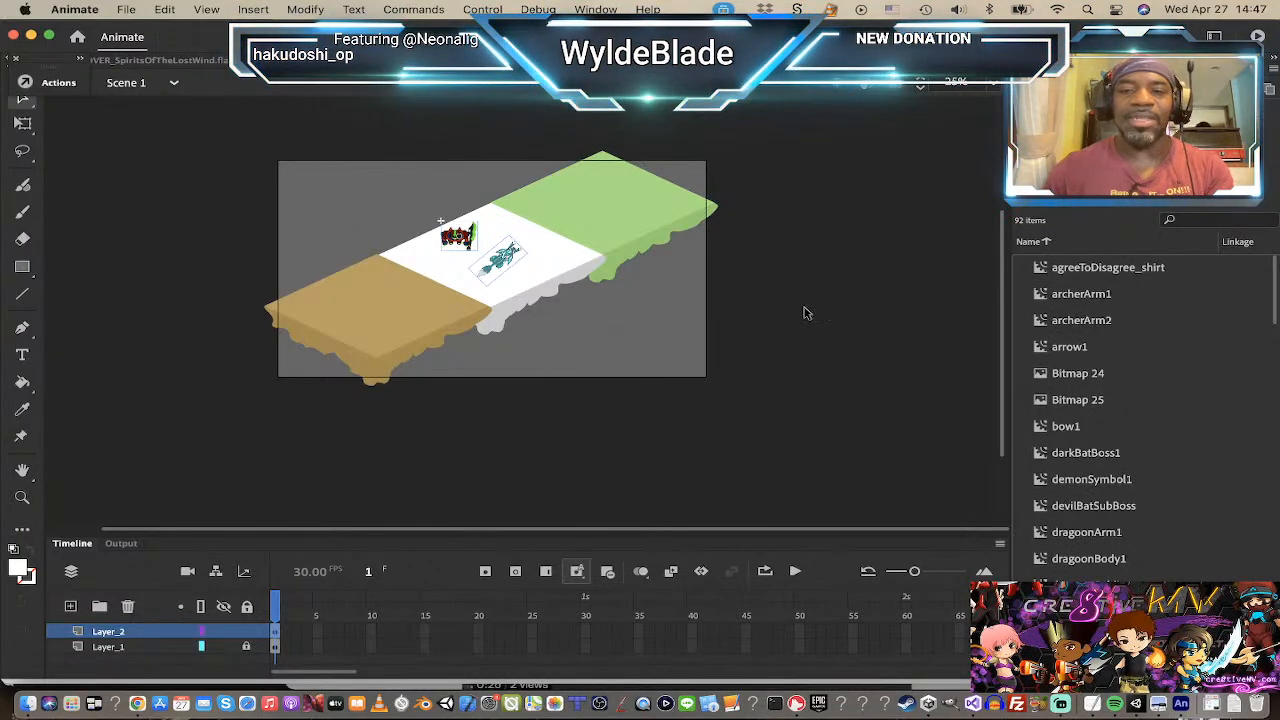
click(1076, 400)
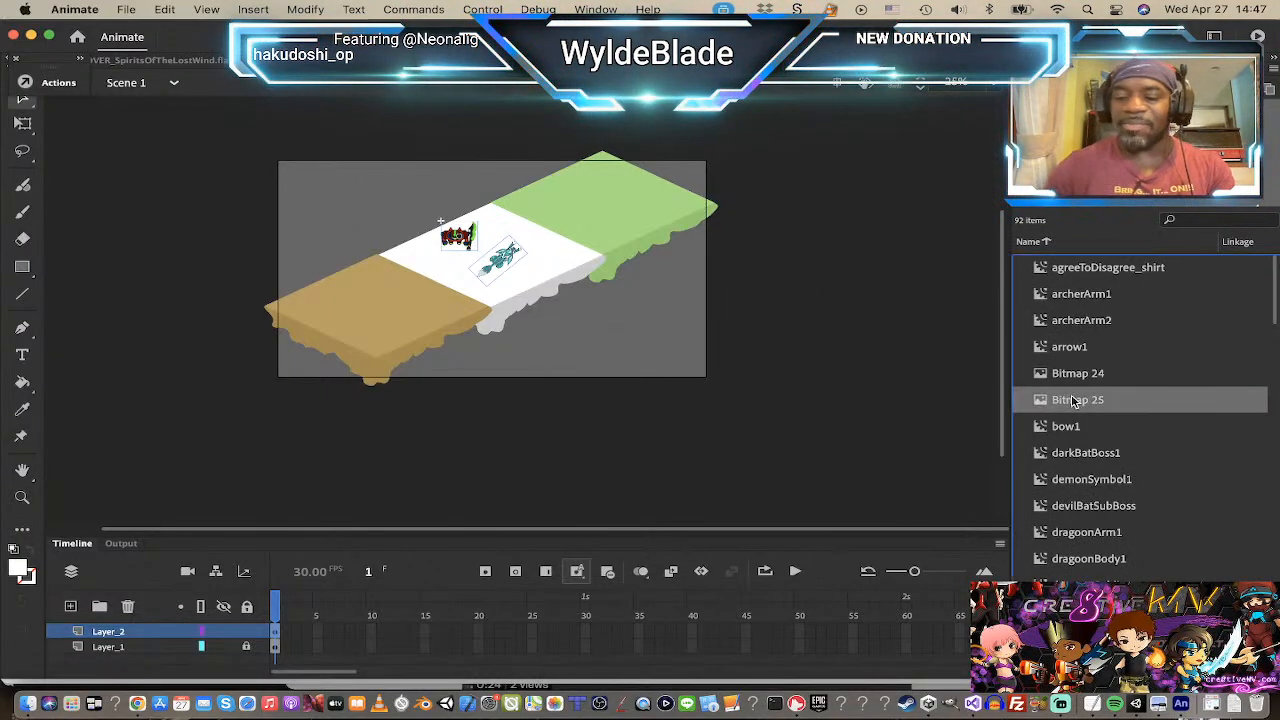
key(Down)
key(Down)
key(Down)
key(Down)
key(Down)
key(Down)
key(Down)
key(Down)
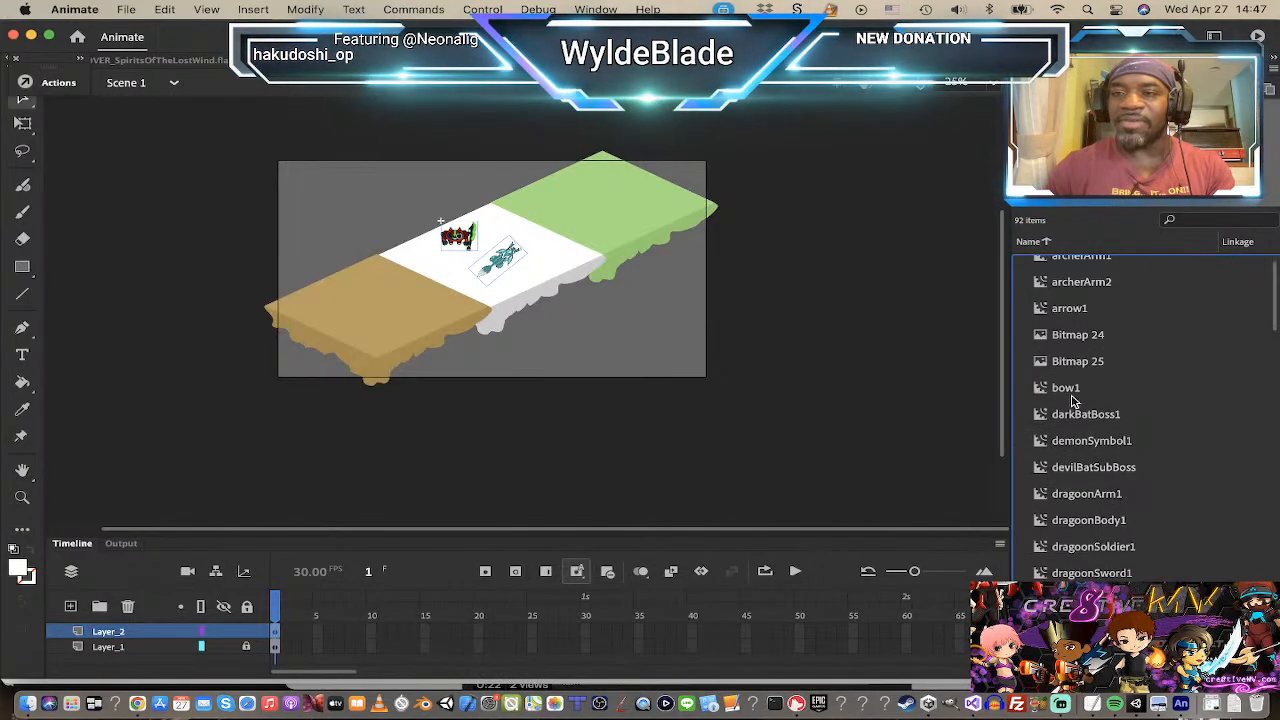
key(Down)
key(Down)
key(Down)
key(Down)
key(Down)
key(Down)
key(Down)
key(Down)
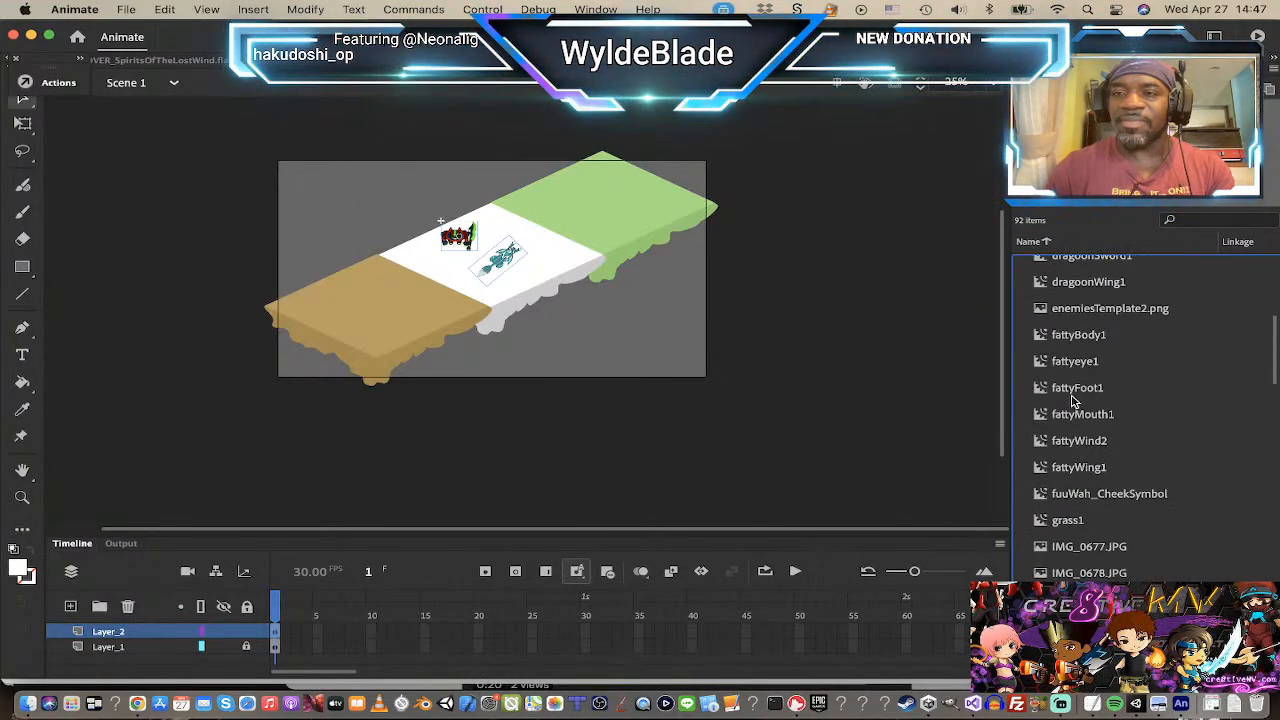
key(Down)
key(Down)
key(Down)
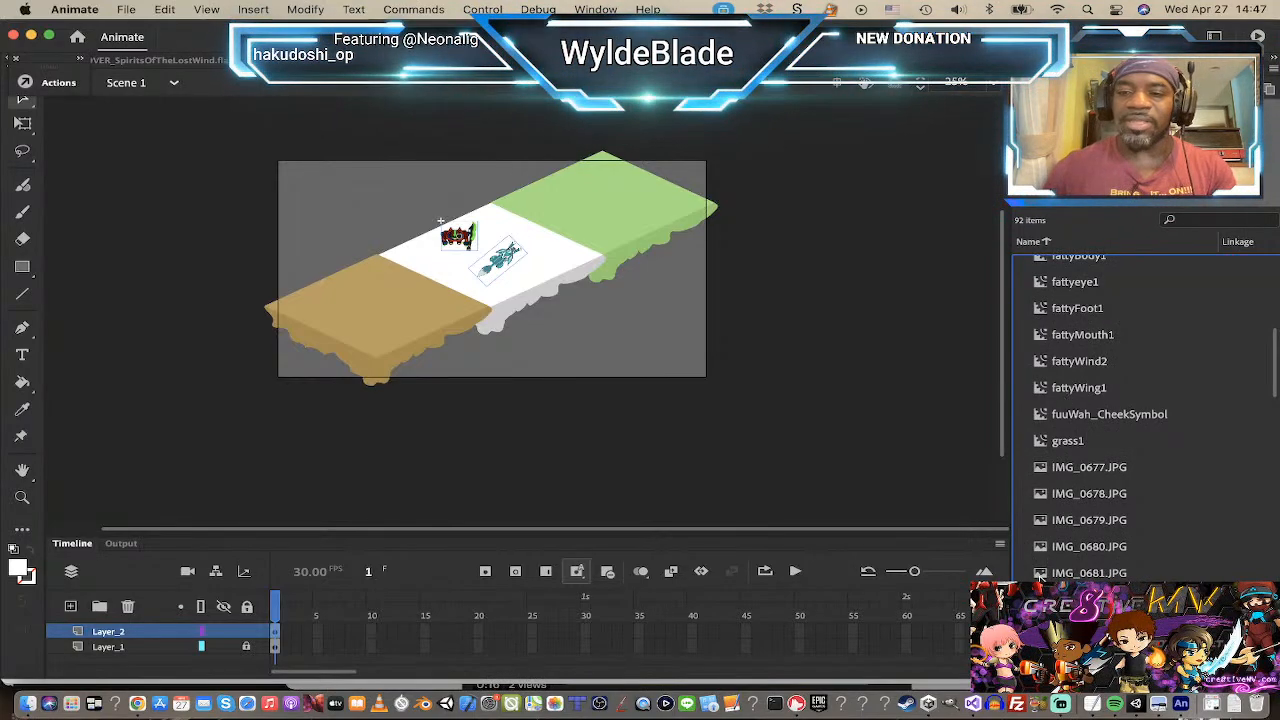
drag(916, 553, 158, 236)
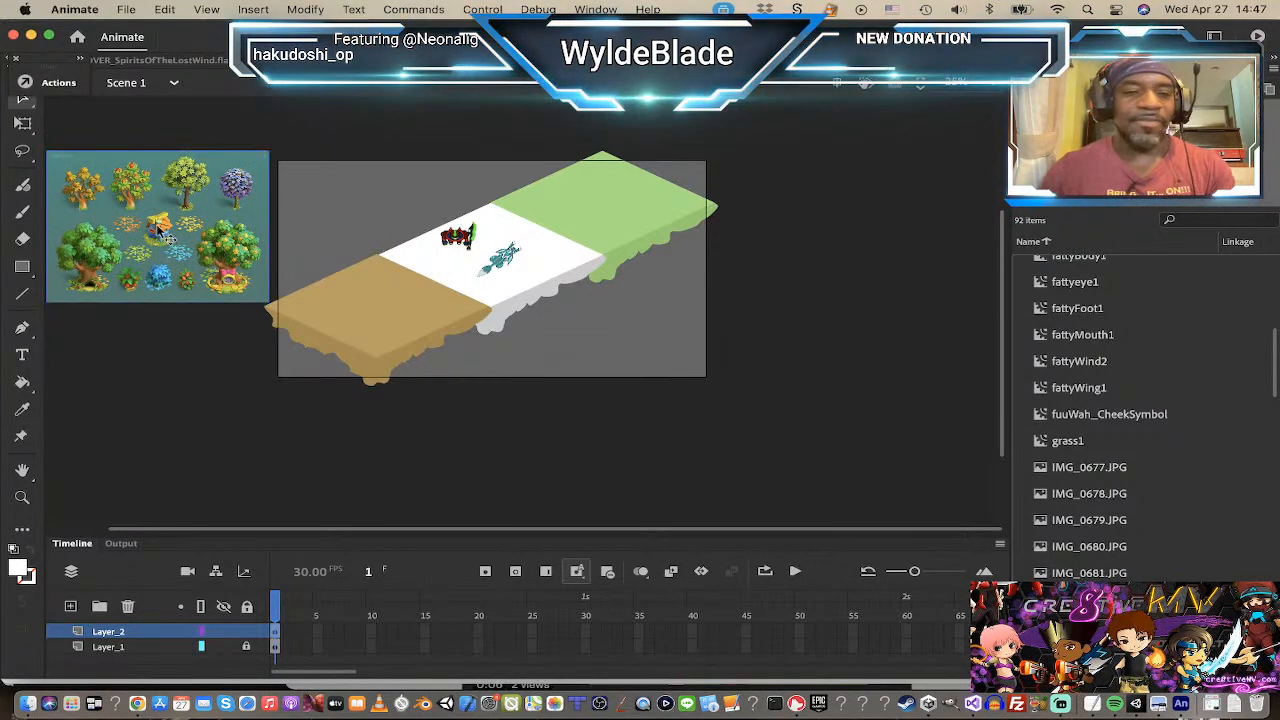
Step: Transfer the reference picture to a new layer beneath the platform layer, positioned beside the stage, and lock that layer
key(super+s)
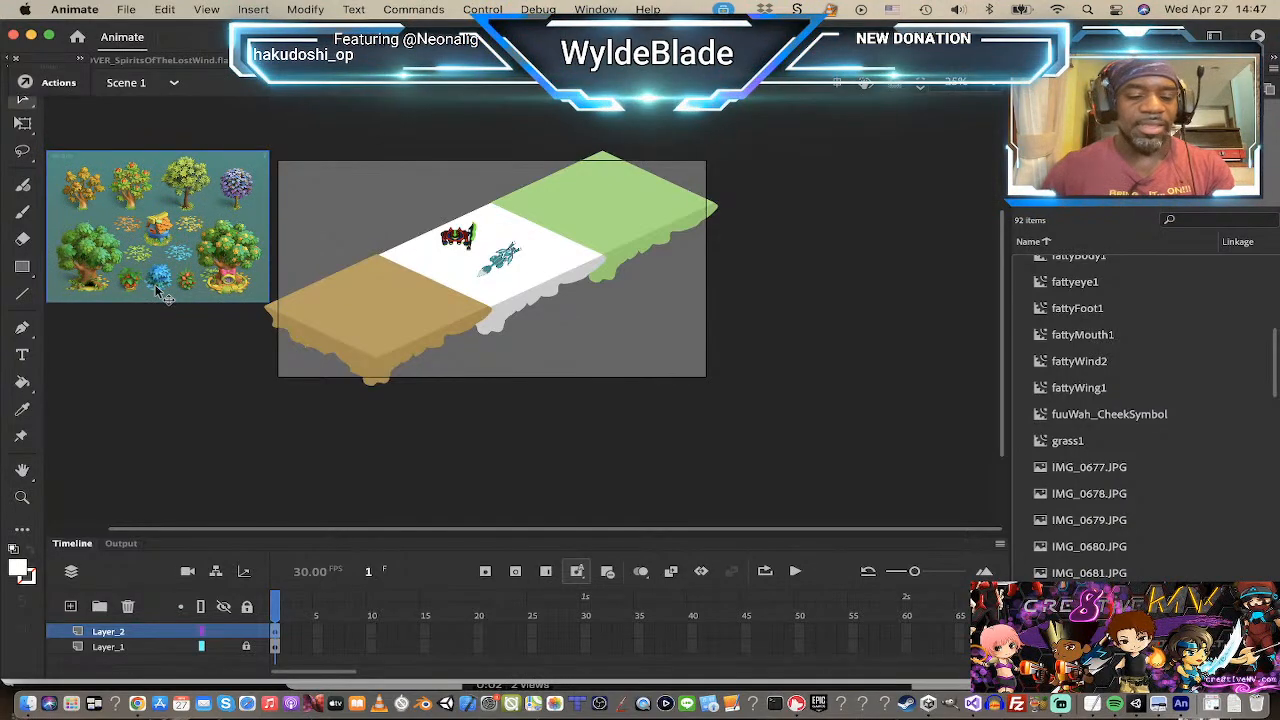
key(Delete)
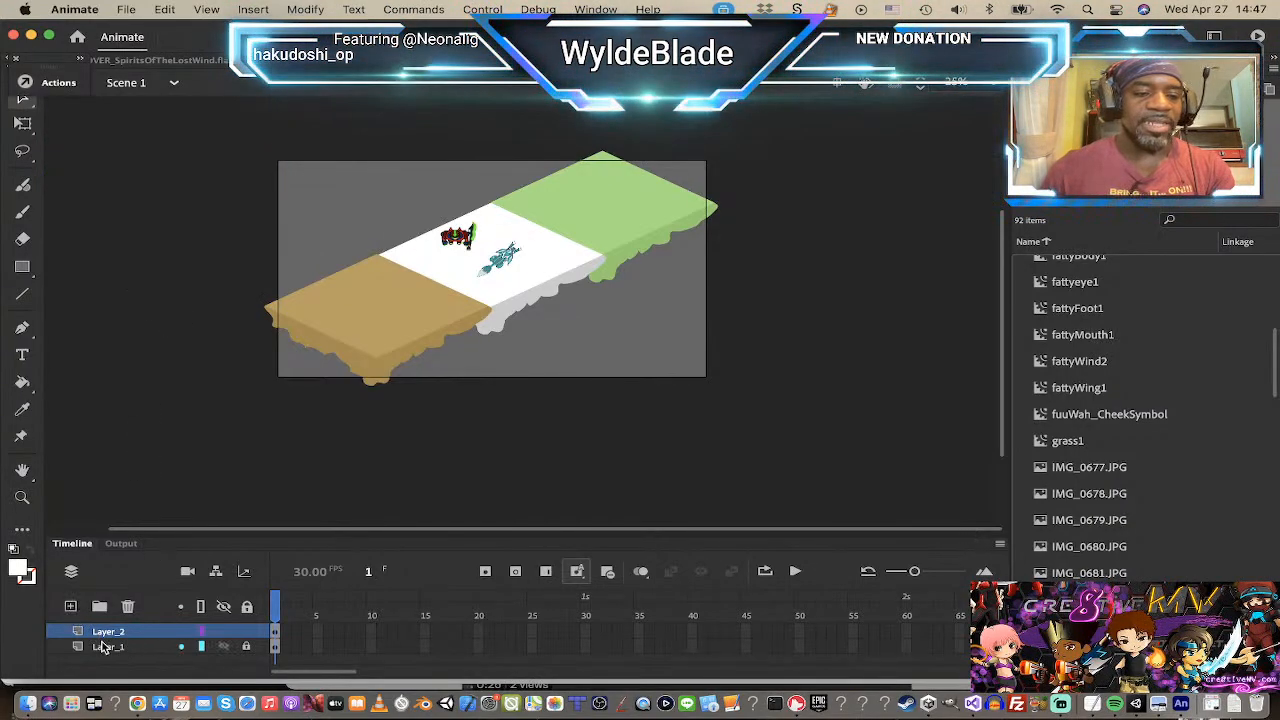
click(106, 647)
click(71, 608)
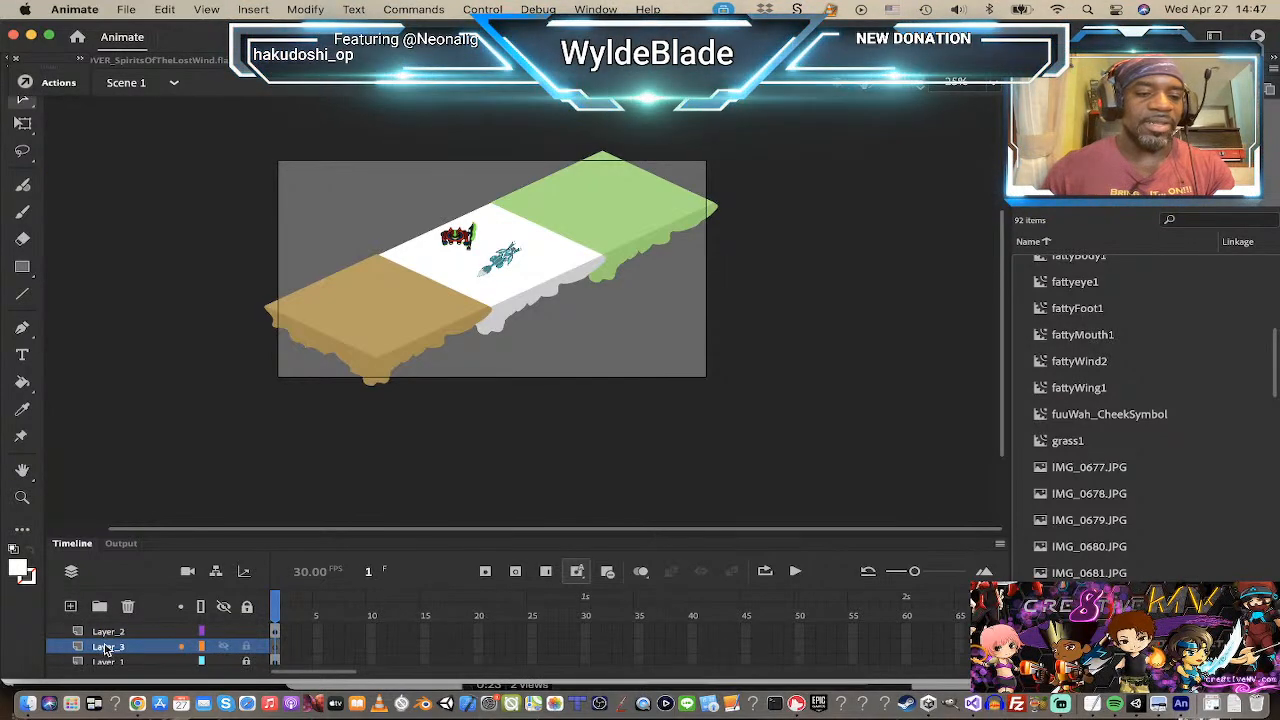
scroll(100, 660, down, 1)
drag(100, 667, 100, 665)
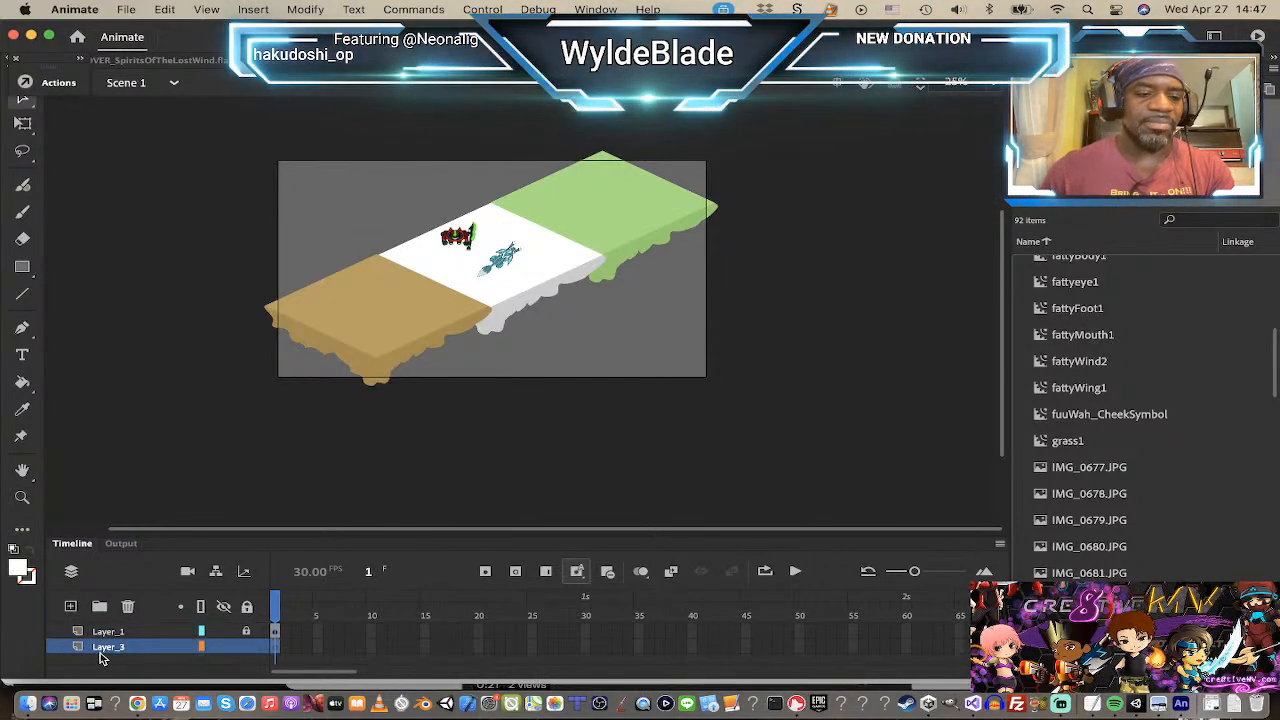
key(super+v)
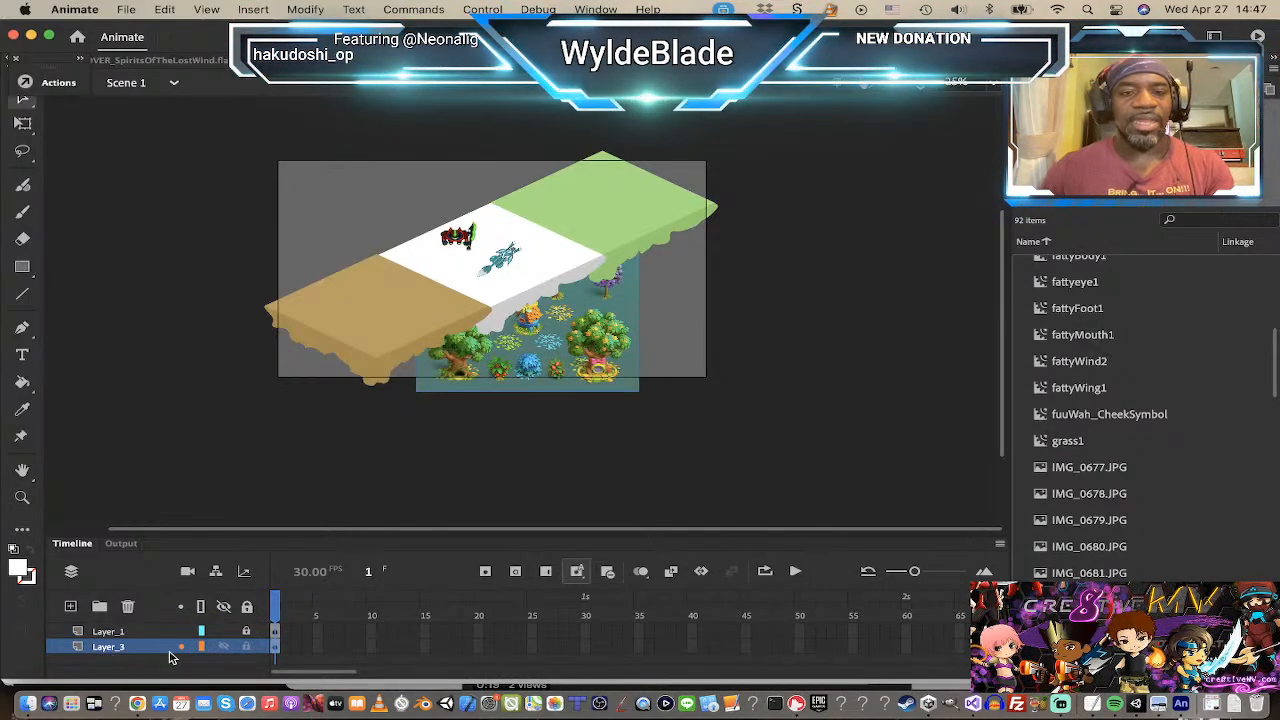
drag(505, 392, 126, 310)
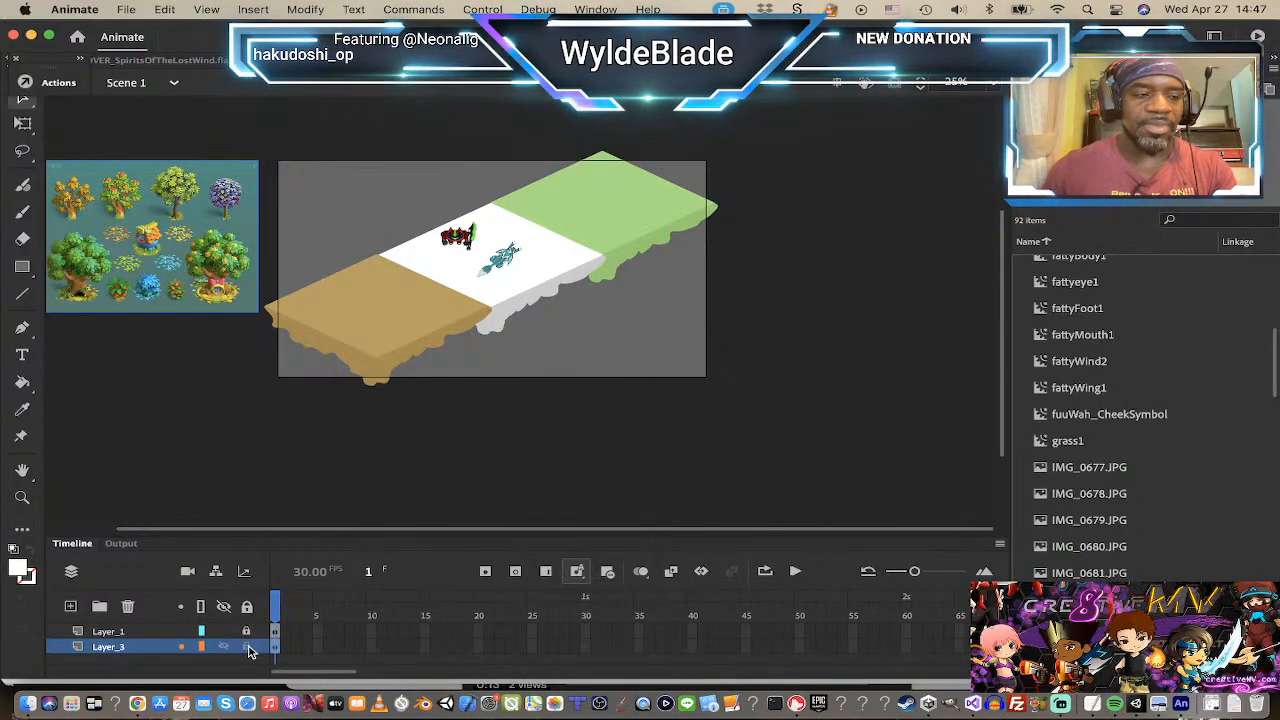
click(248, 647)
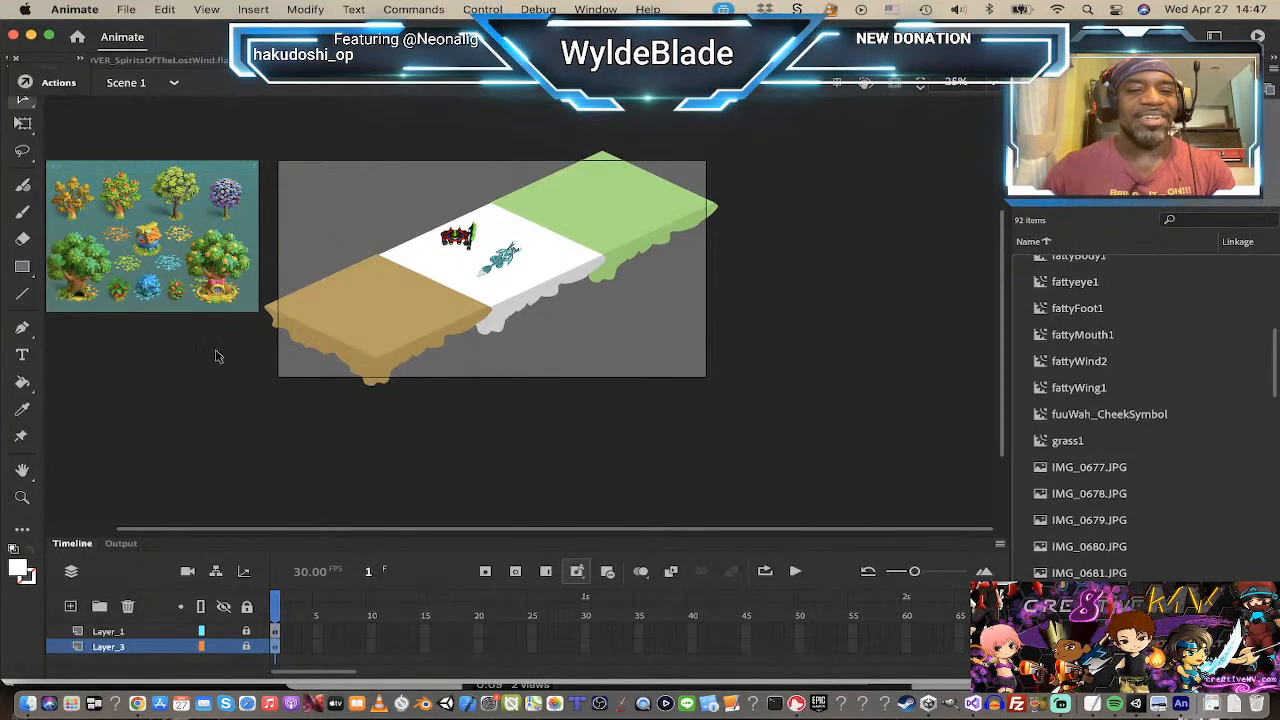
Step: Draw a magenta square of about 16 by 16 px on Layer_2 over the upper leaf cluster of the blue bush
key(z)
click(175, 291)
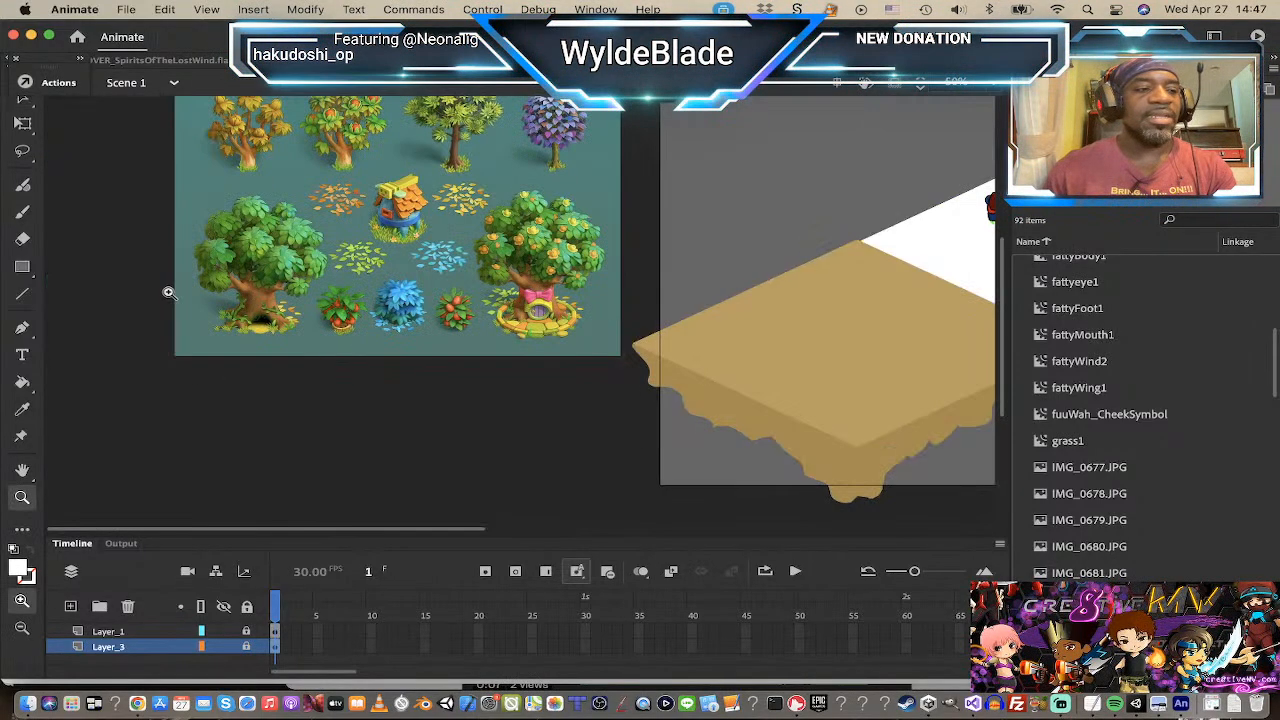
click(405, 312)
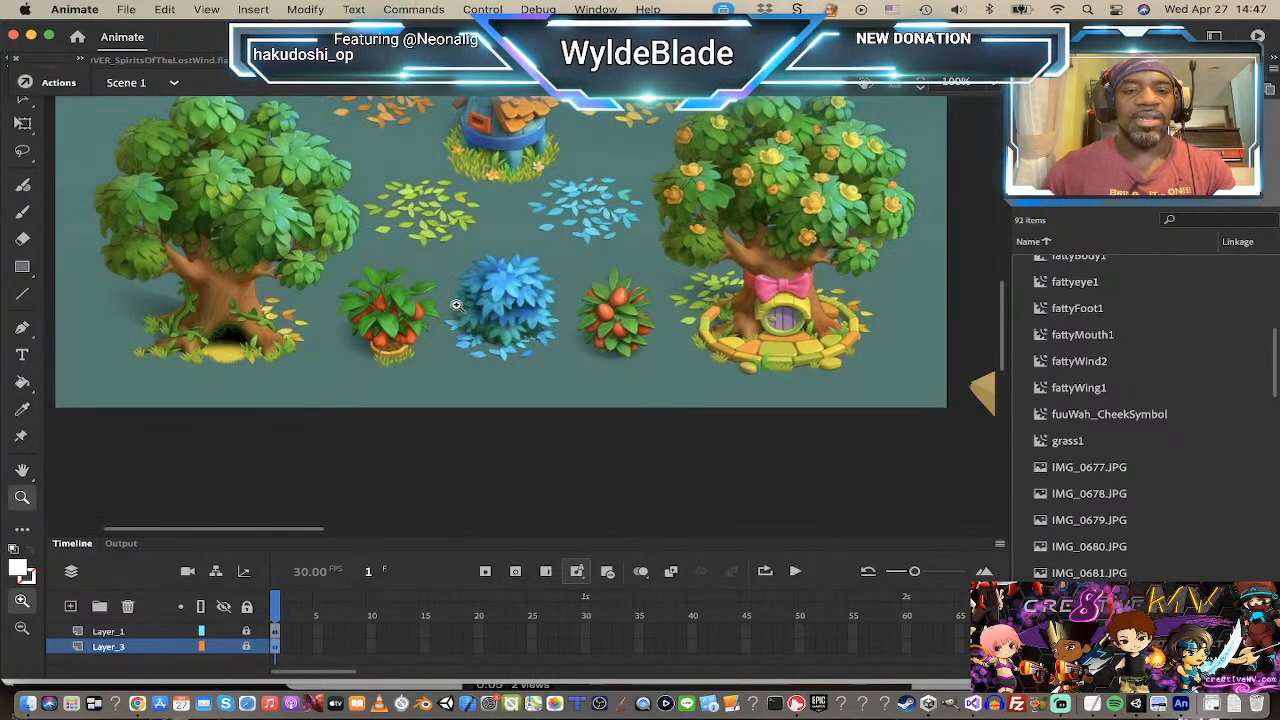
click(504, 305)
click(555, 309)
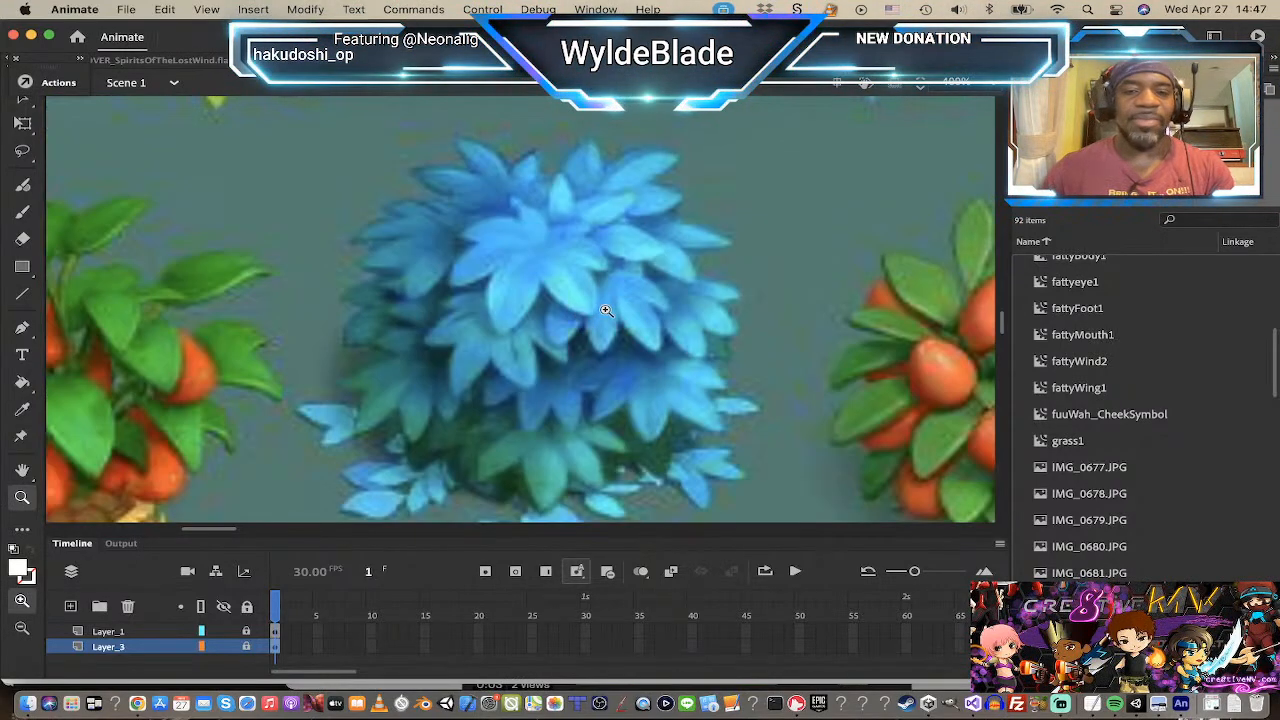
scroll(605, 311, down, 3)
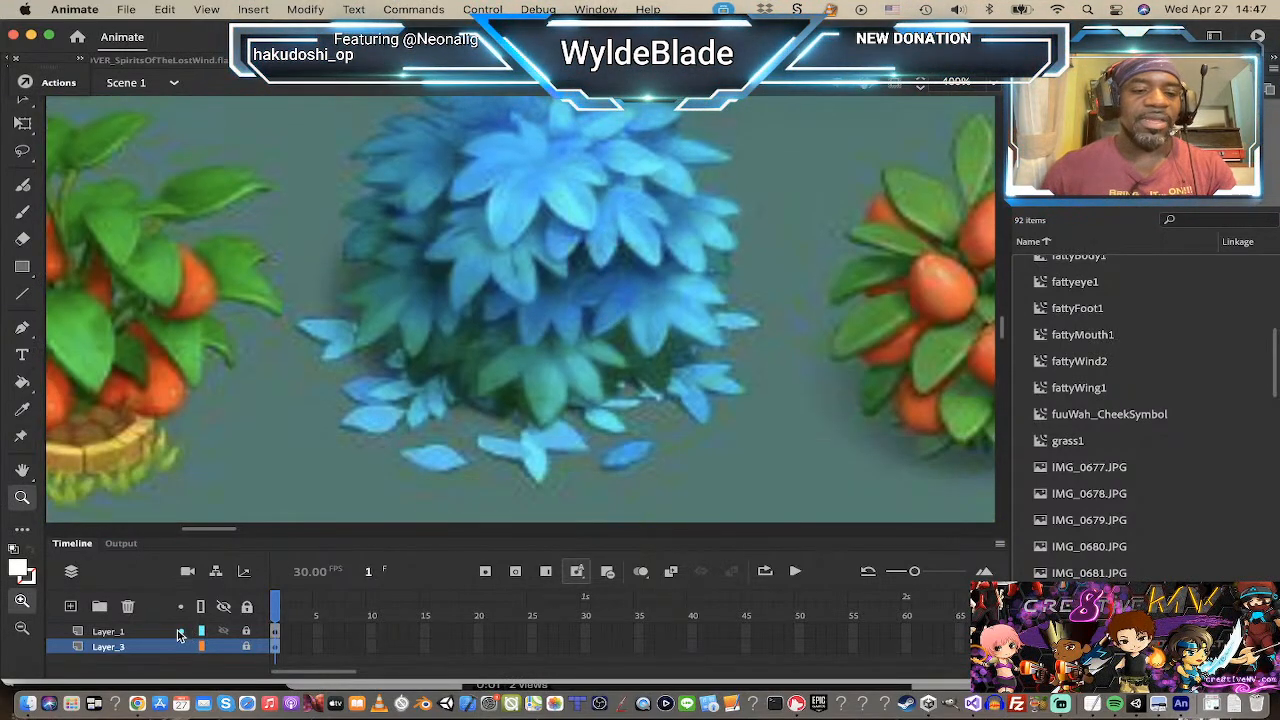
scroll(181, 636, up, 1)
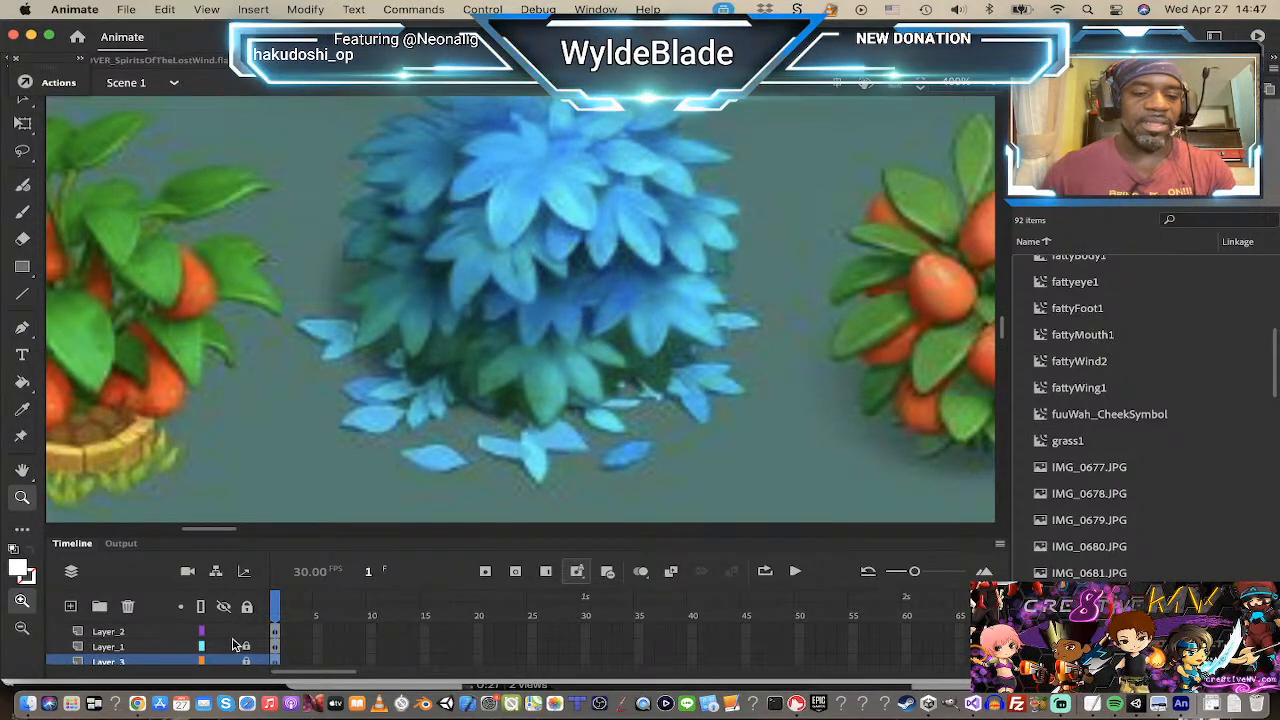
click(142, 633)
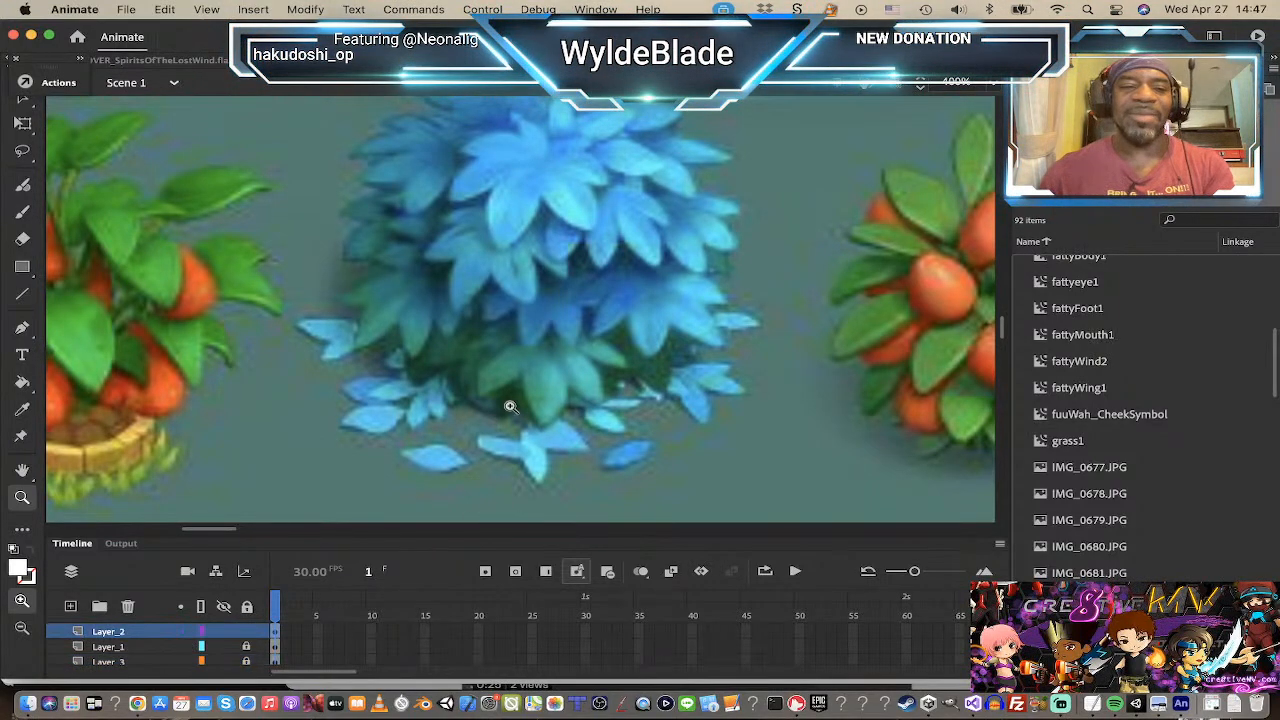
click(17, 569)
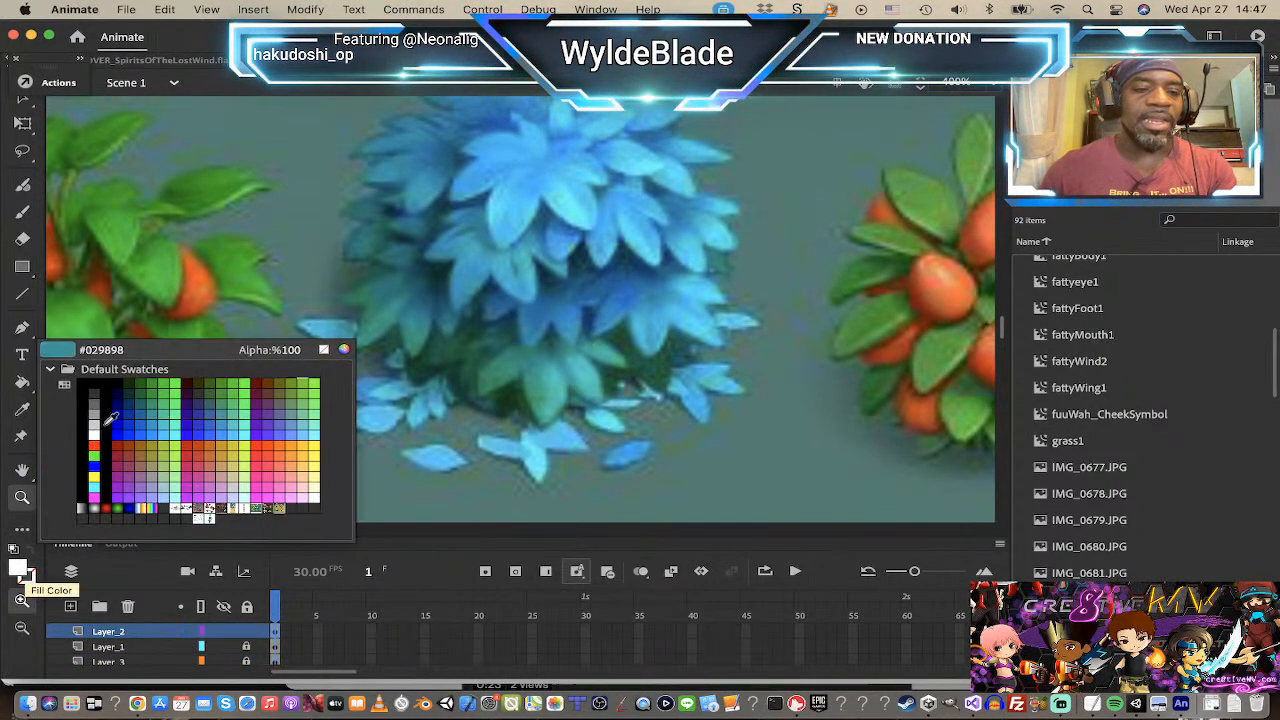
click(95, 494)
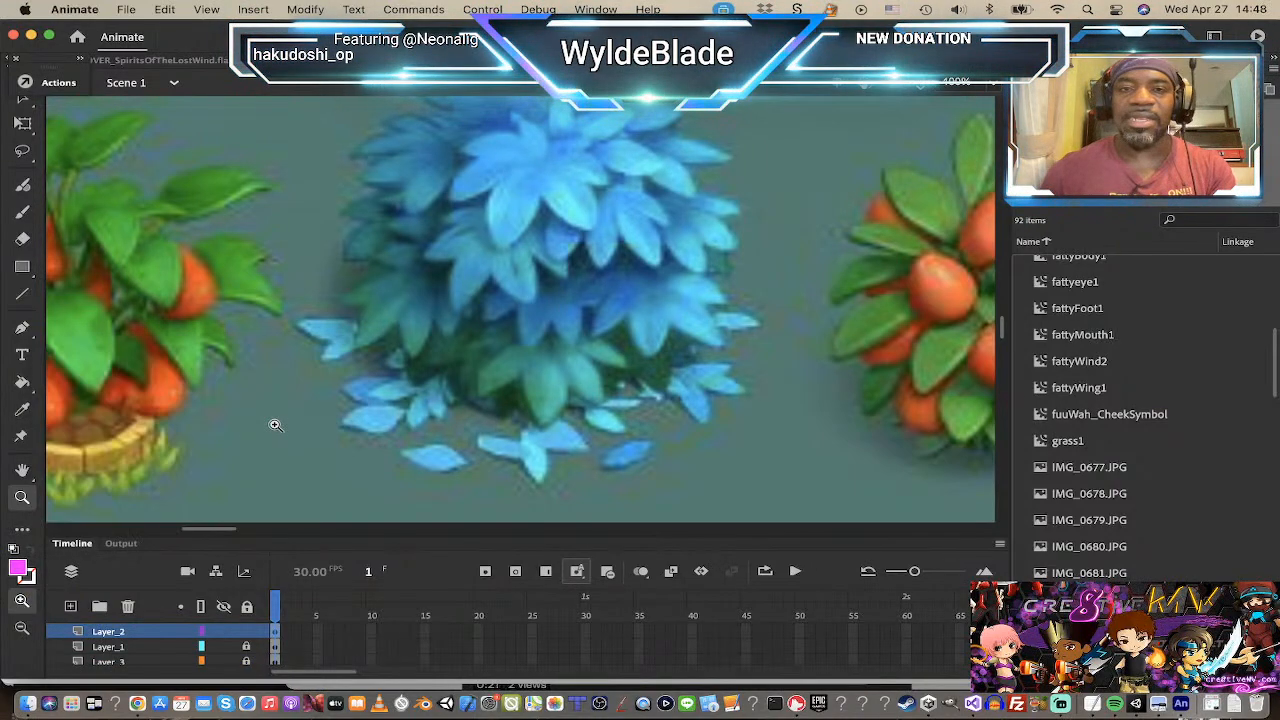
scroll(450, 330, up, 3)
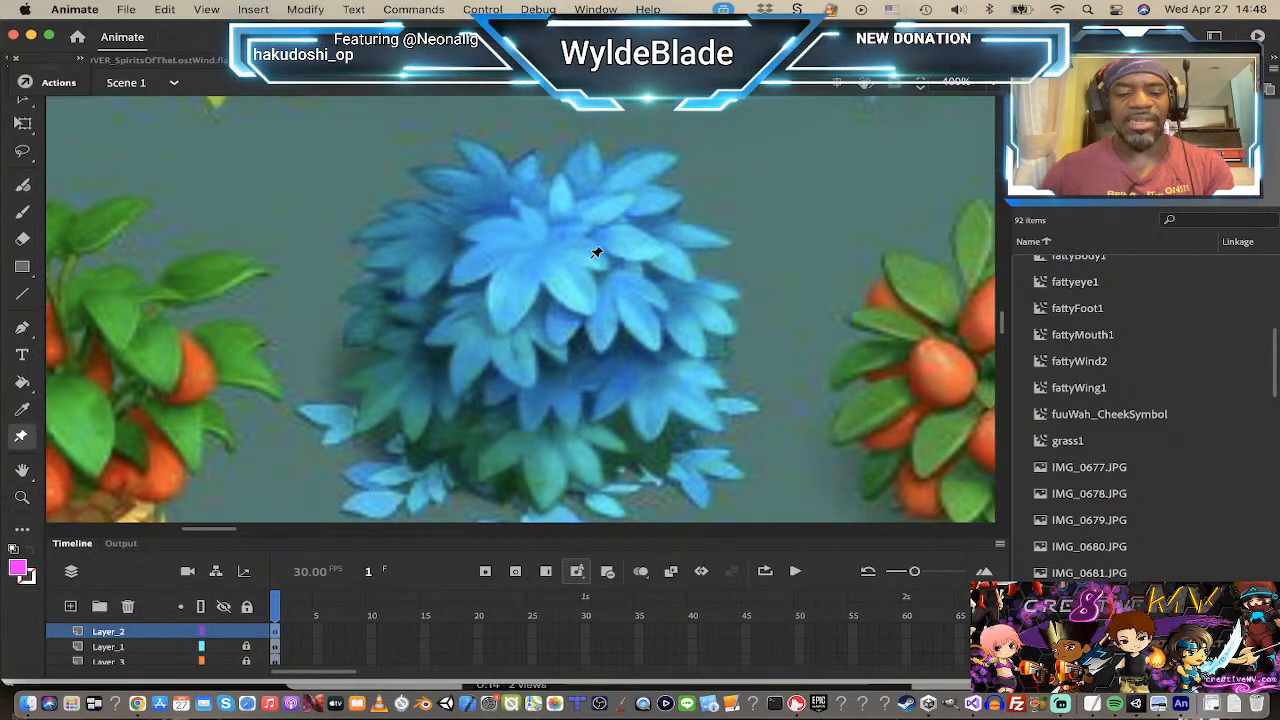
key(q)
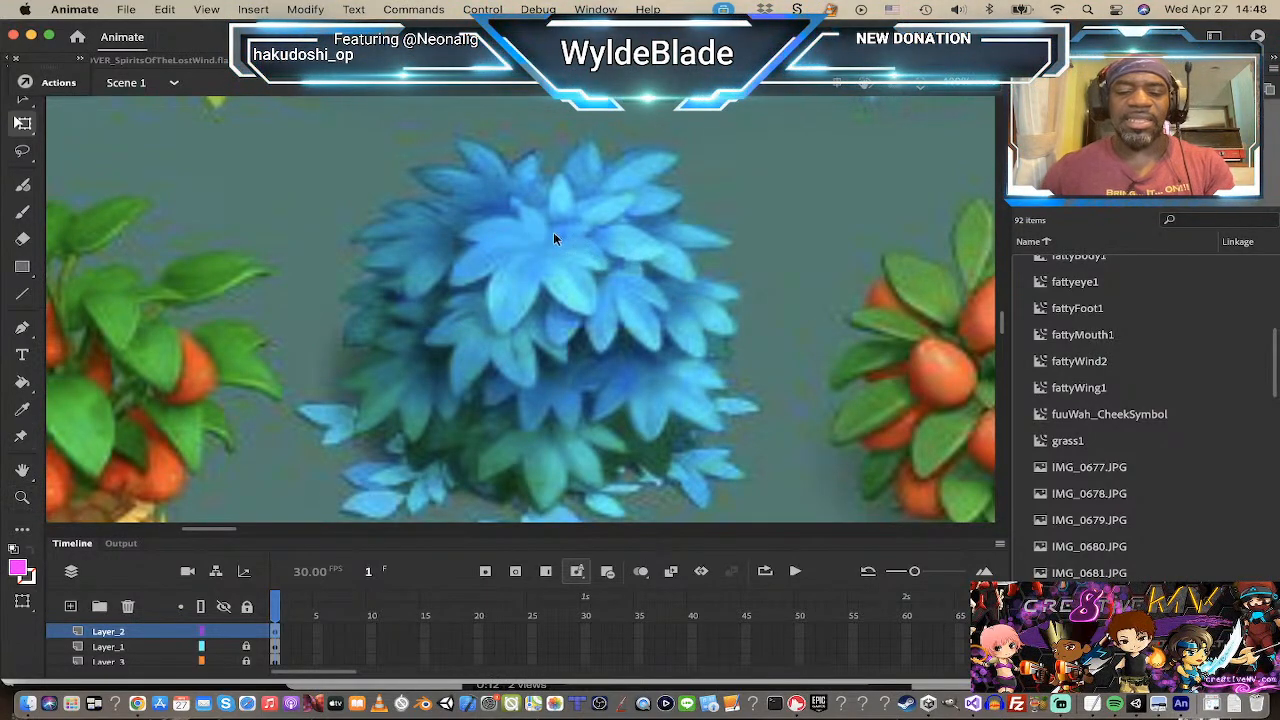
key(r)
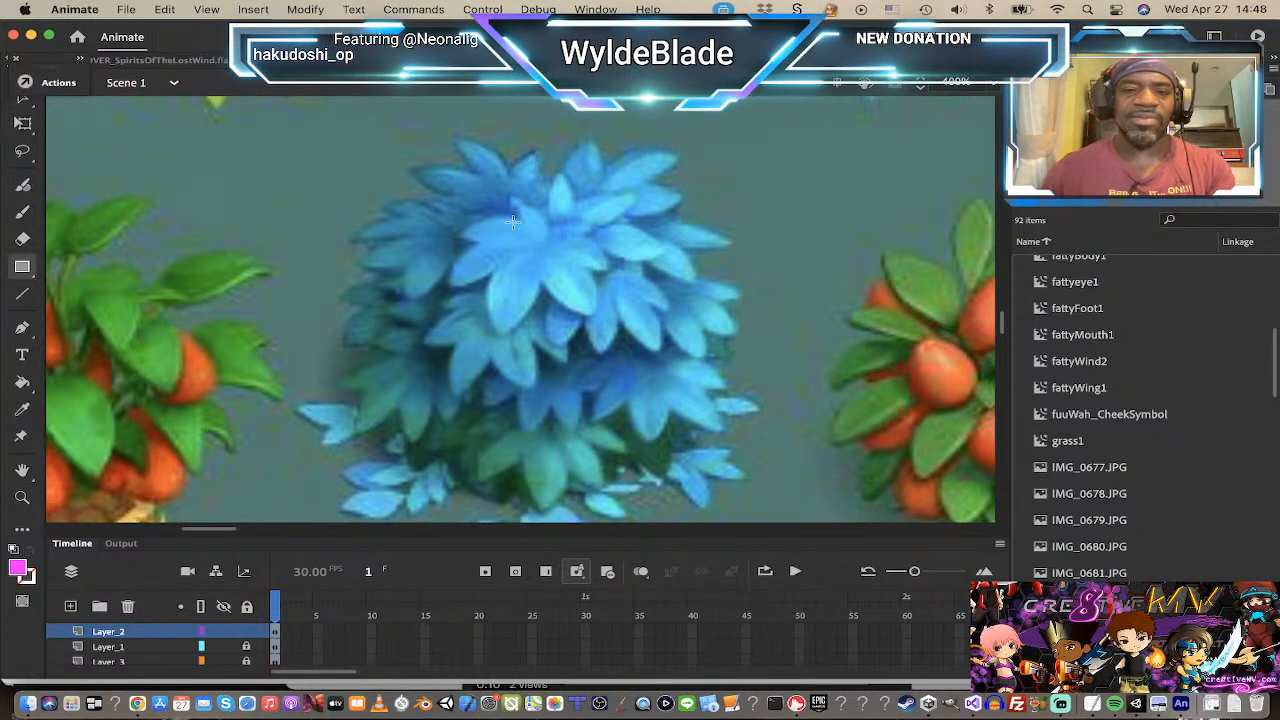
drag(538, 242, 564, 268)
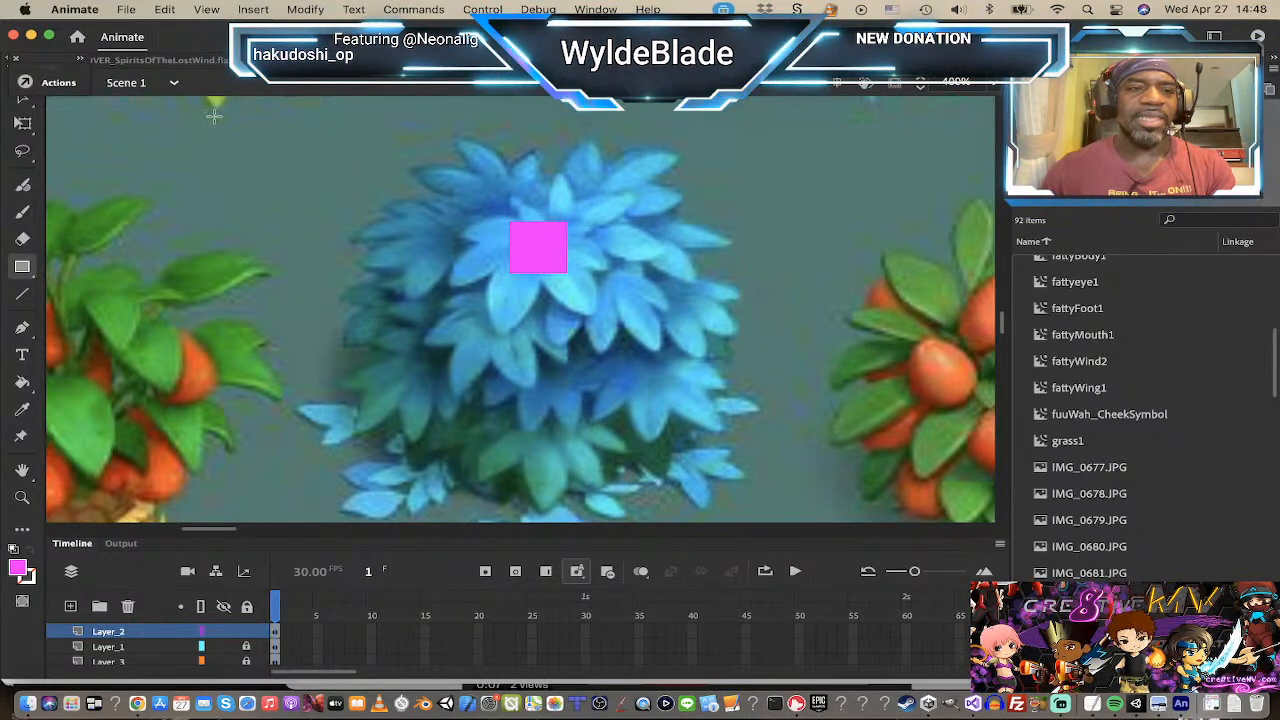
Step: Set the magenta square's fill opacity to 50%
key(v)
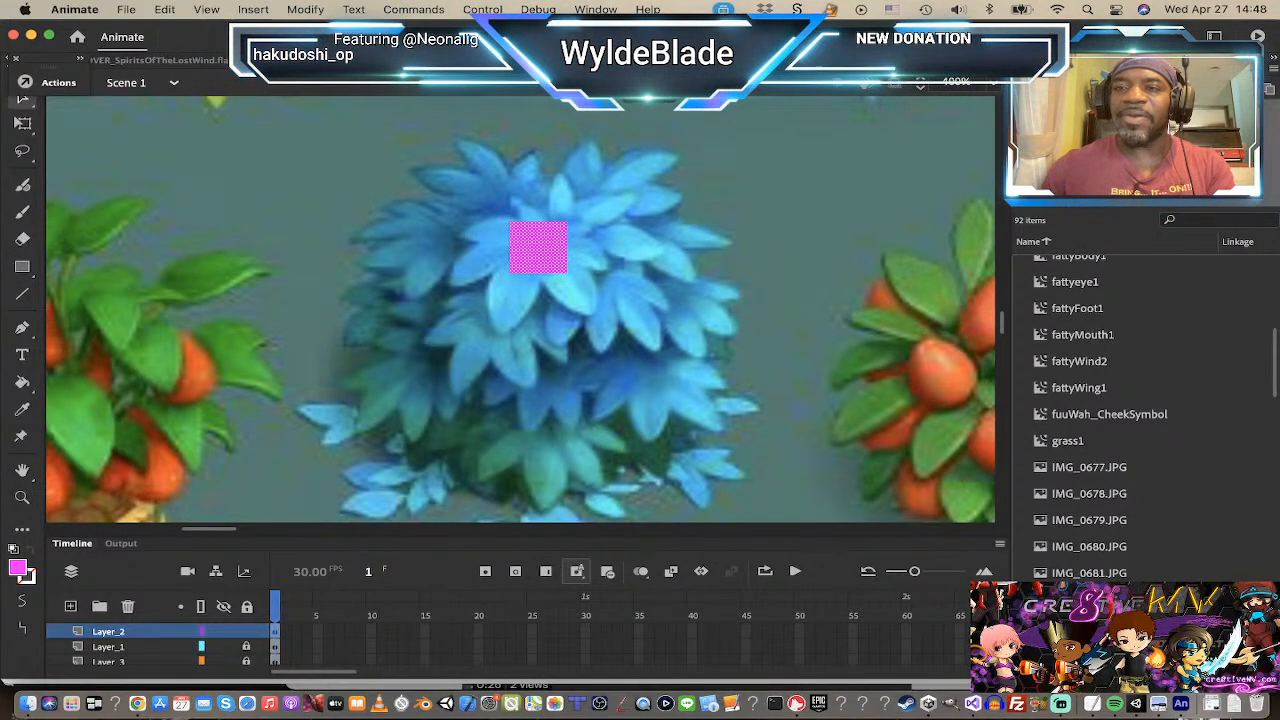
click(1043, 68)
click(1240, 366)
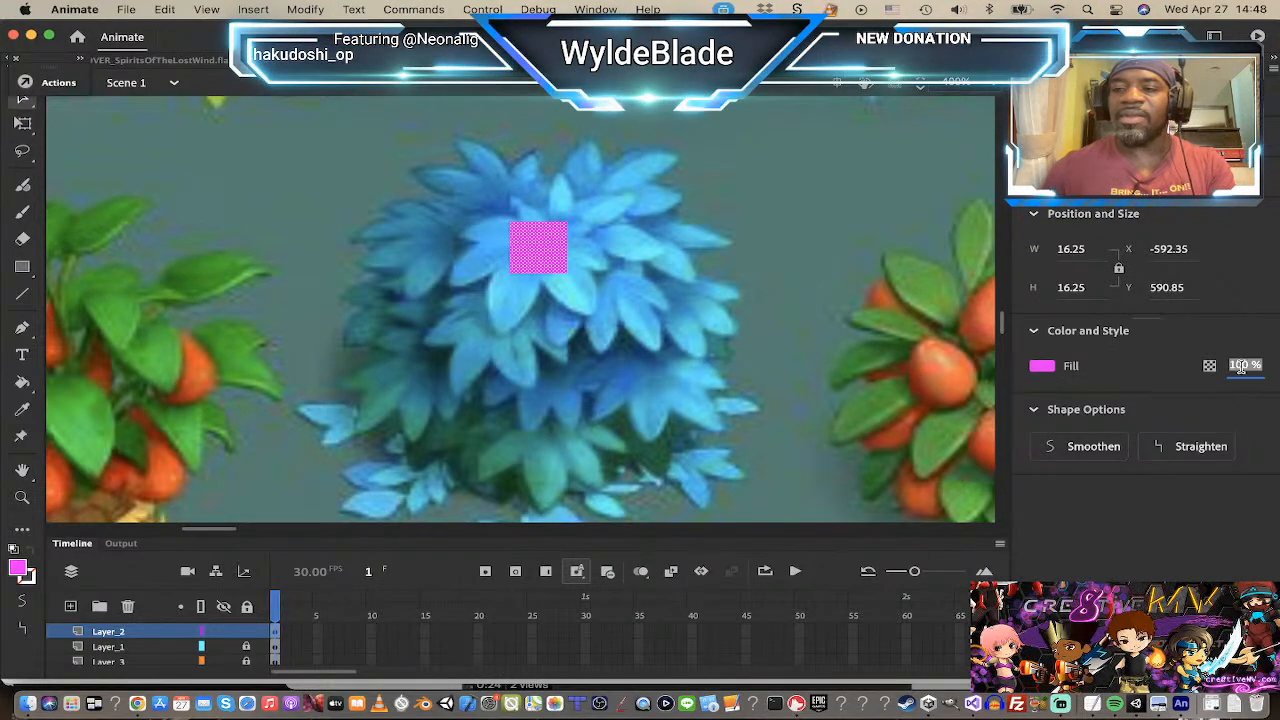
text(50)
key(Return)
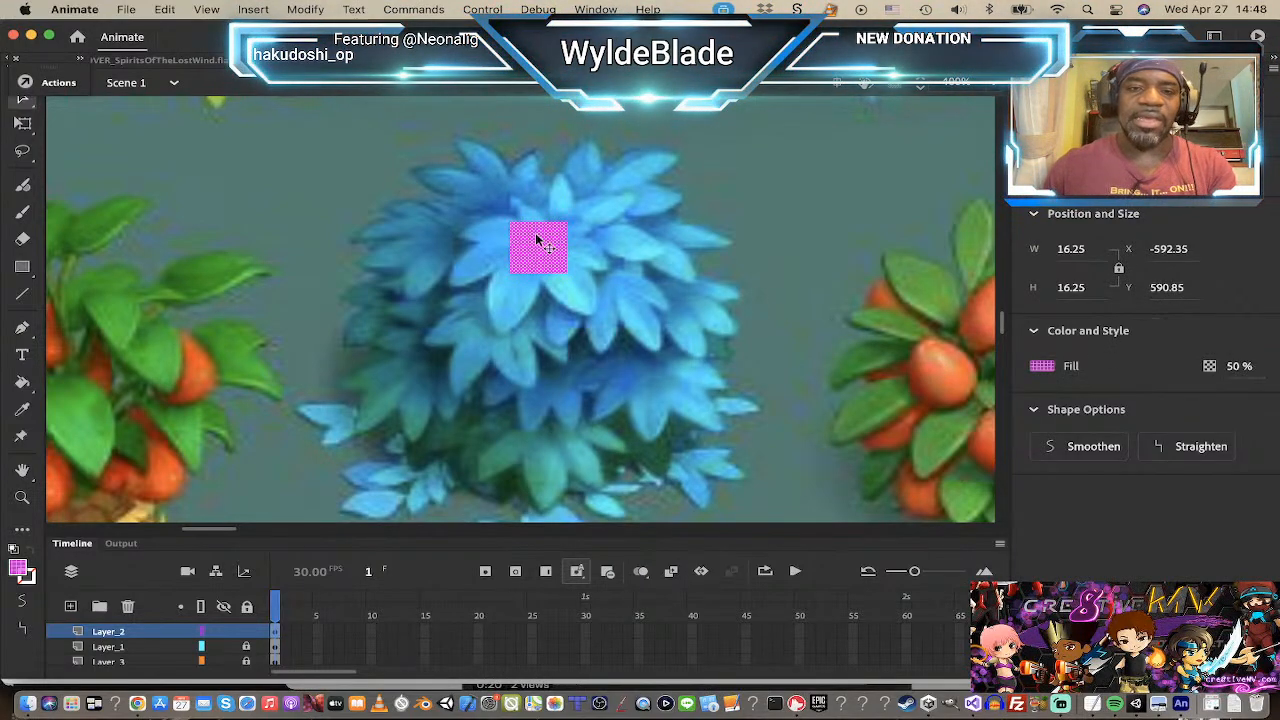
Step: Convert the square to a movie clip symbol named bushLeaf1 and open it for editing in place
key(F8)
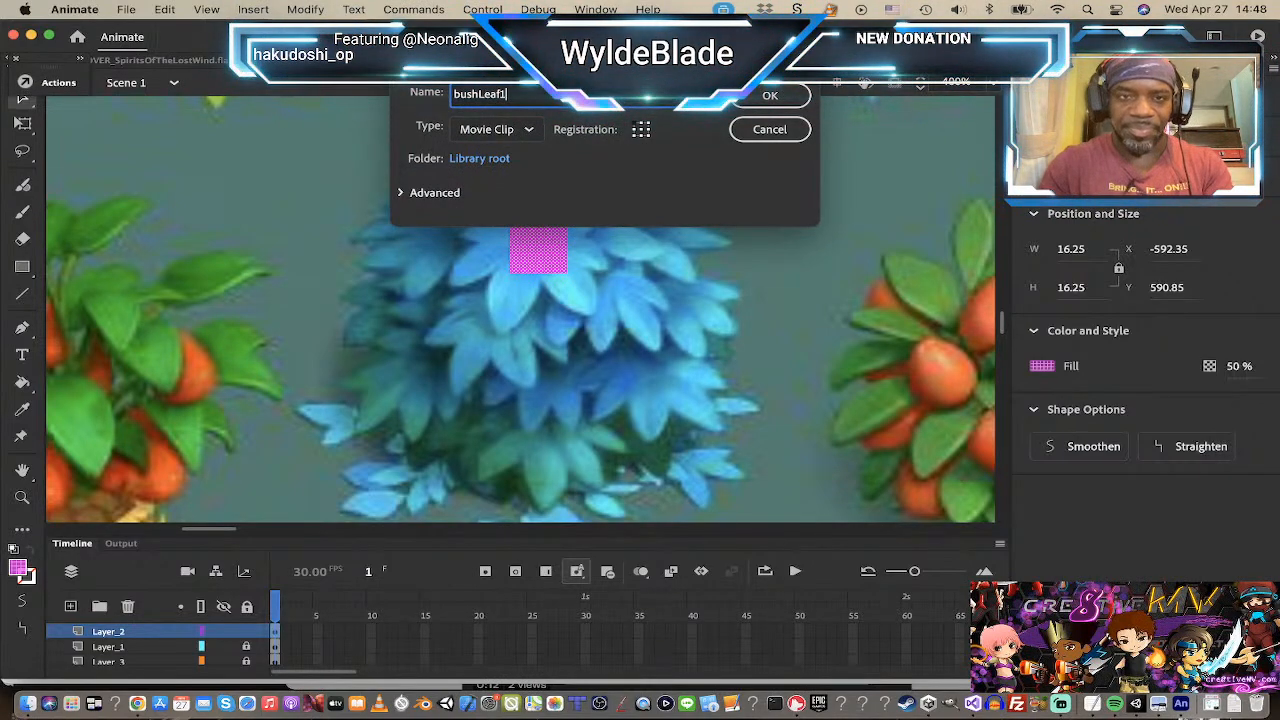
key(Return)
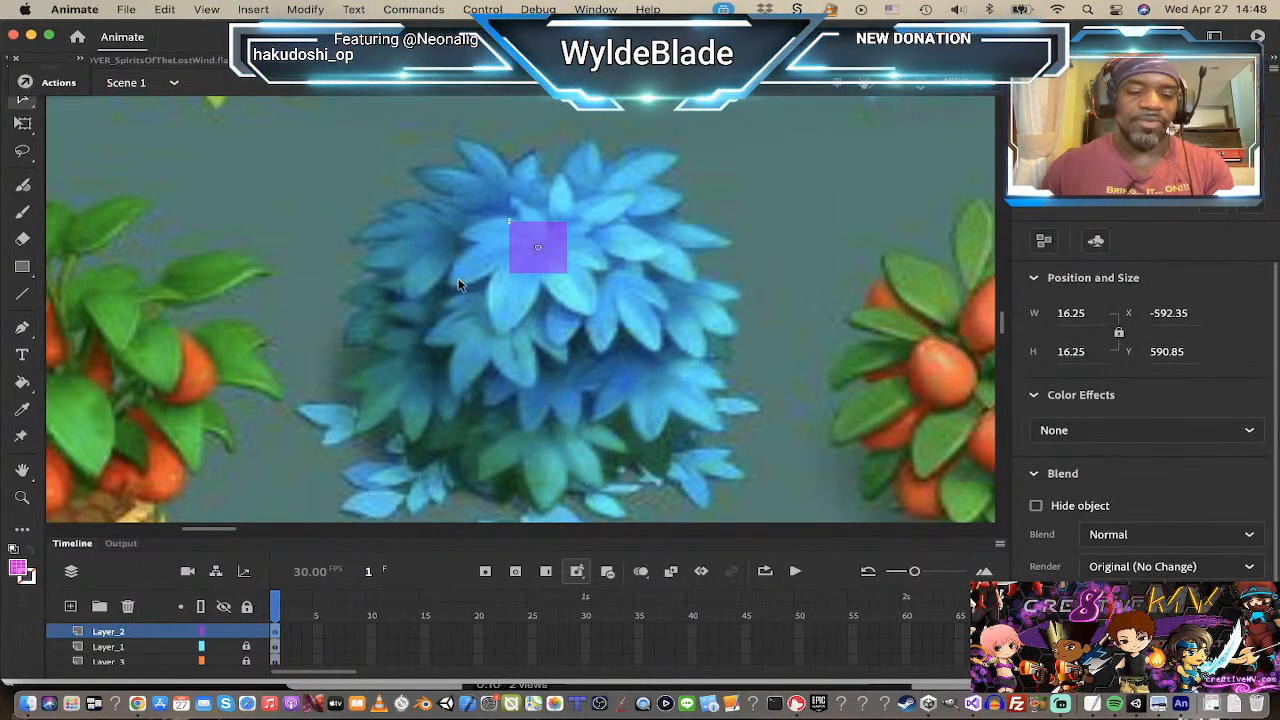
double_click(525, 258)
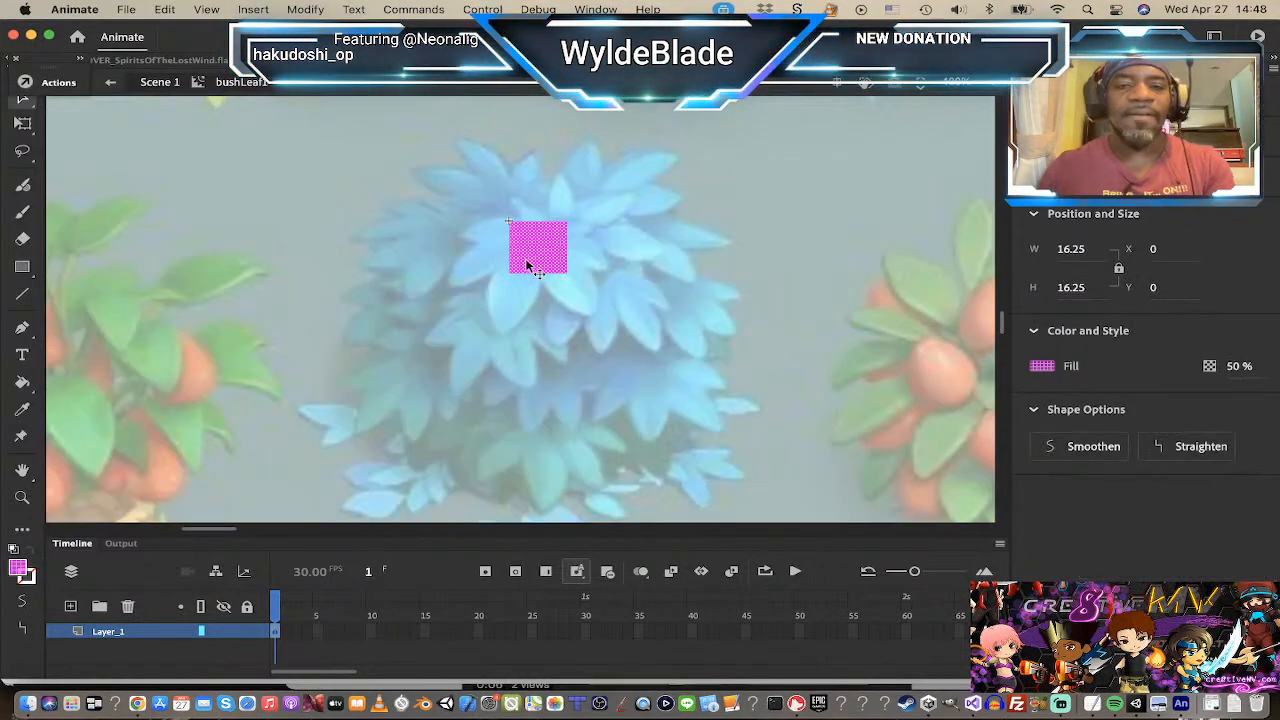
click(470, 337)
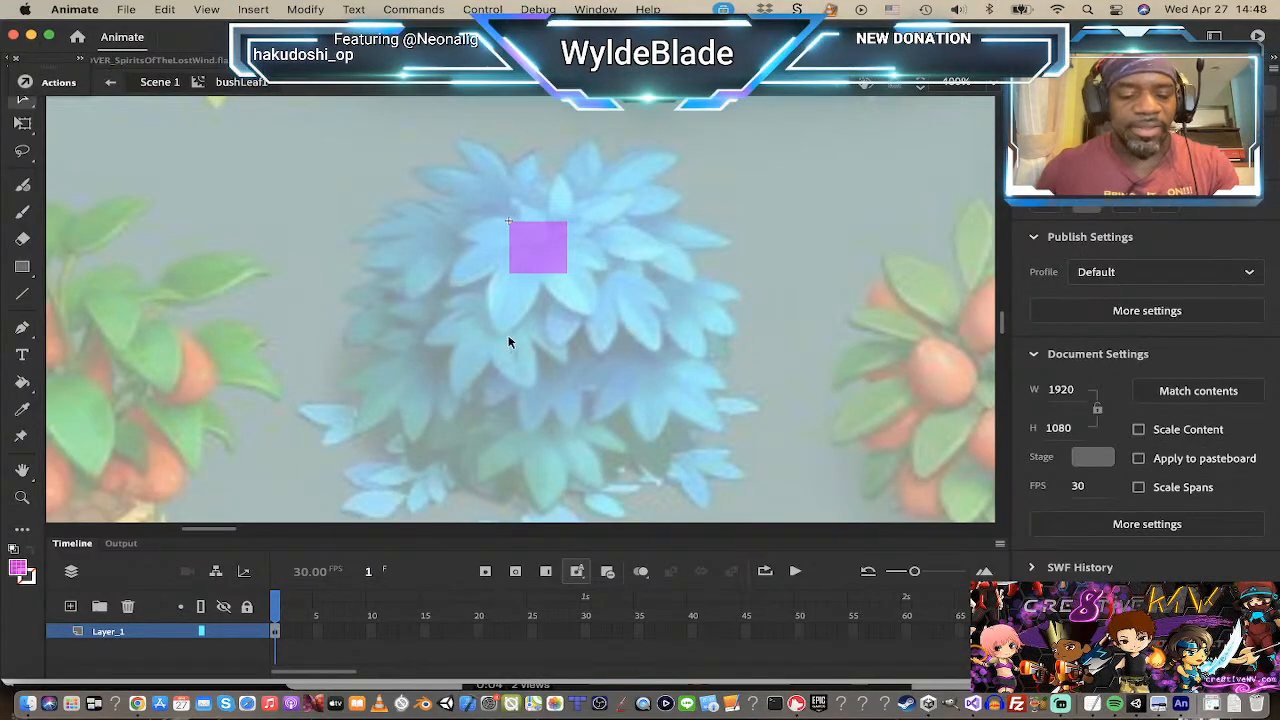
Step: Pull the magenta square's four corners out to the tips of the two lower leaves, the right leaf and the top leaf
key(z)
click(550, 257)
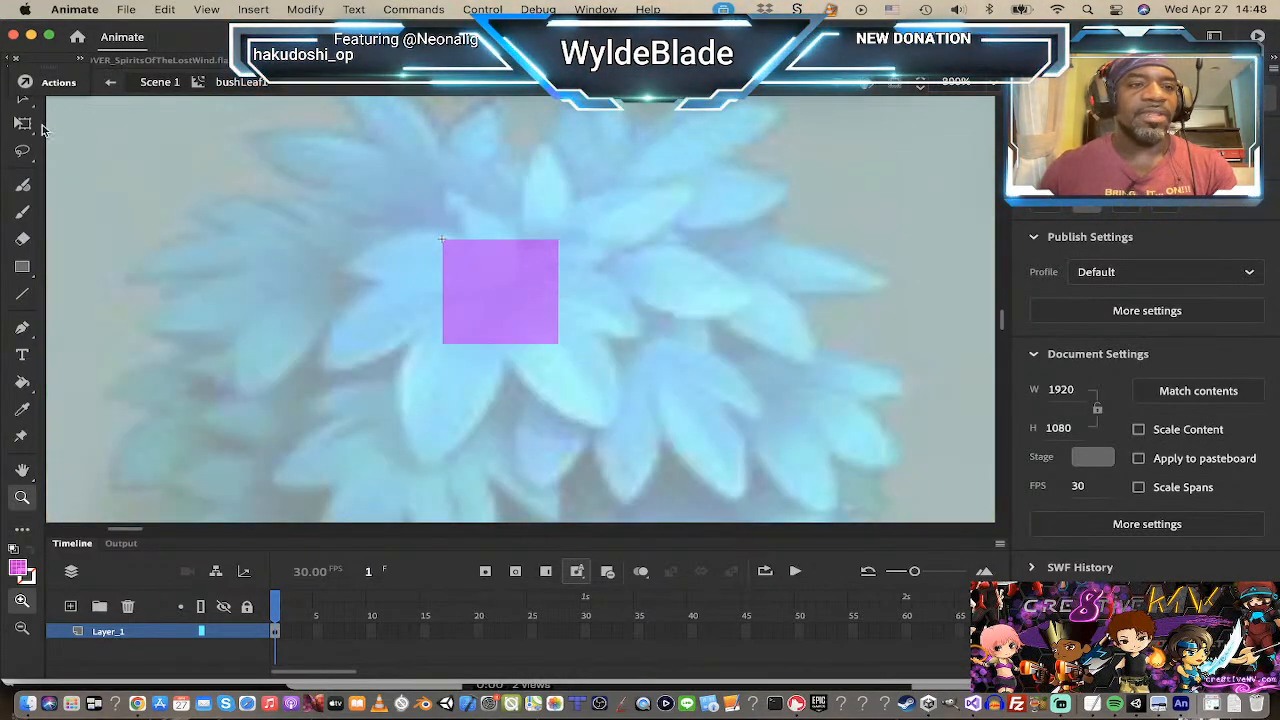
click(23, 101)
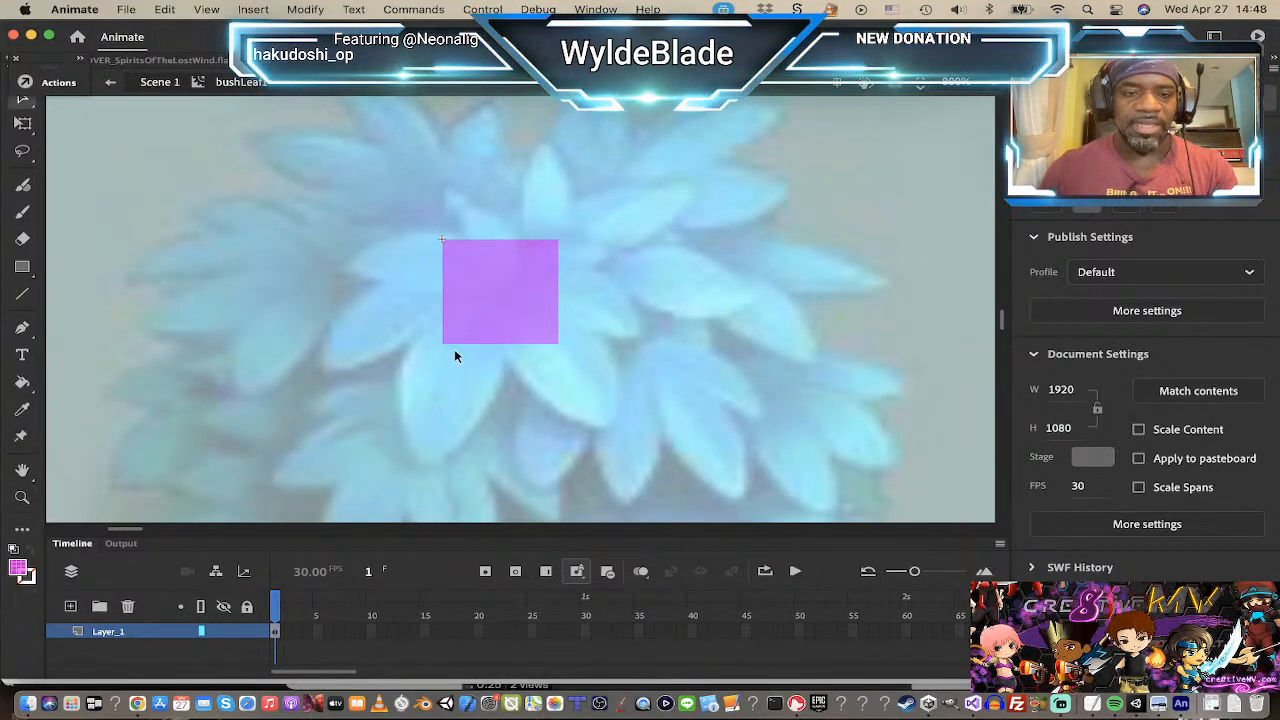
drag(443, 343, 415, 472)
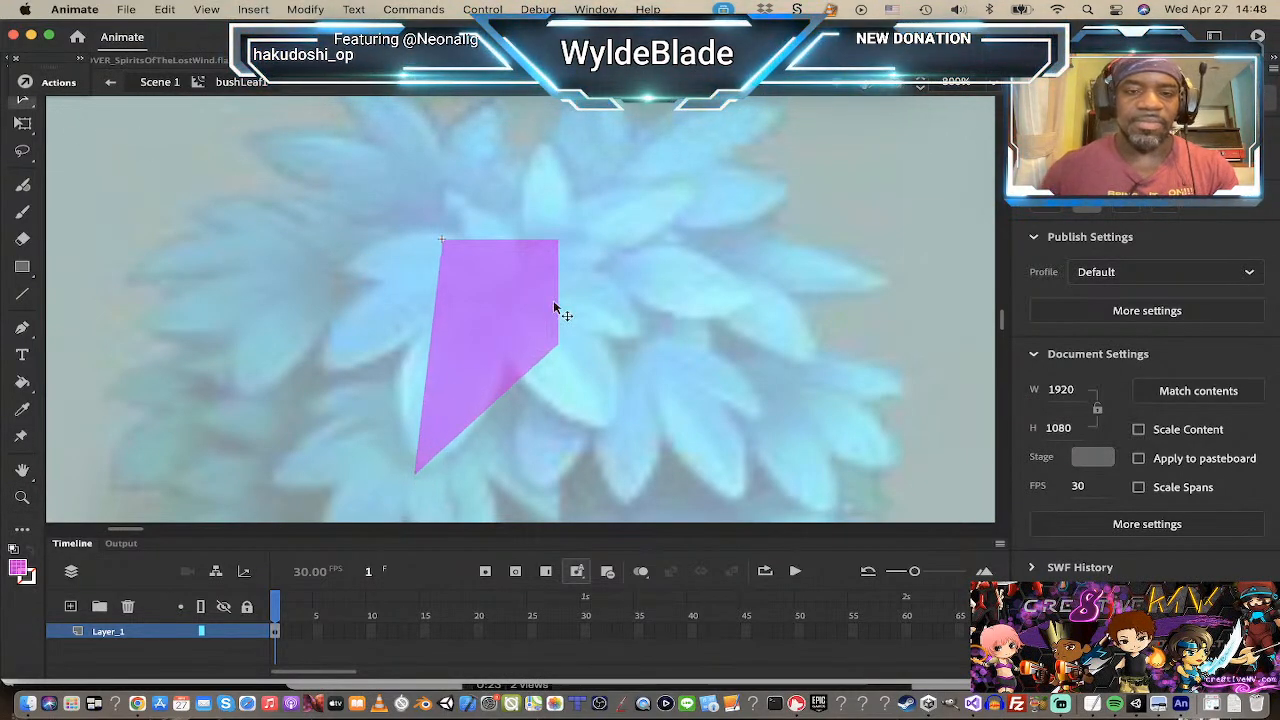
drag(558, 346, 614, 430)
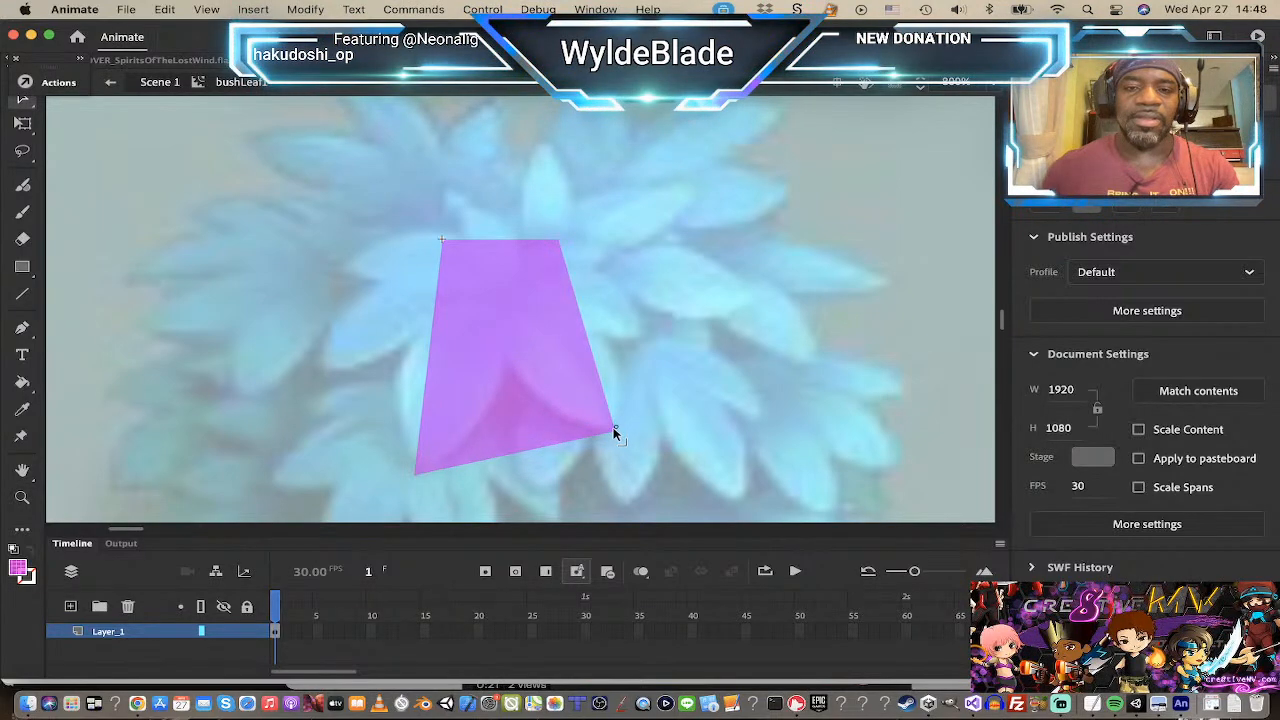
drag(559, 241, 639, 323)
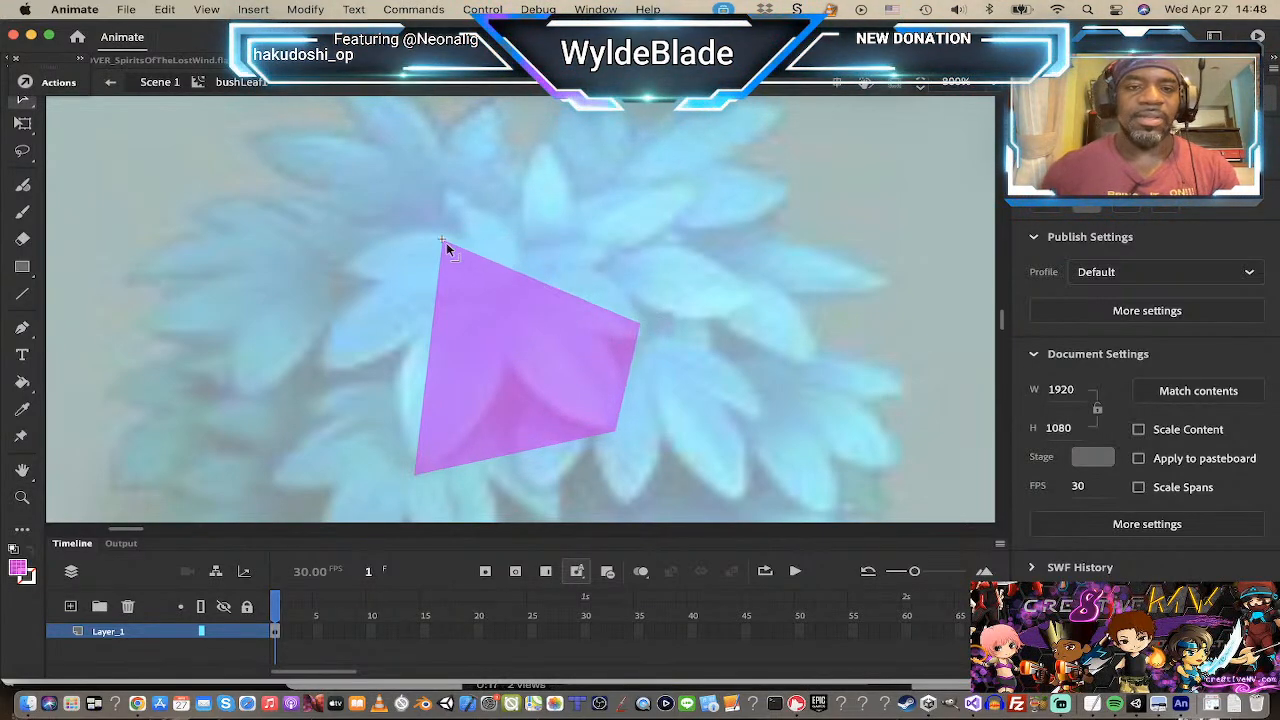
drag(446, 243, 545, 128)
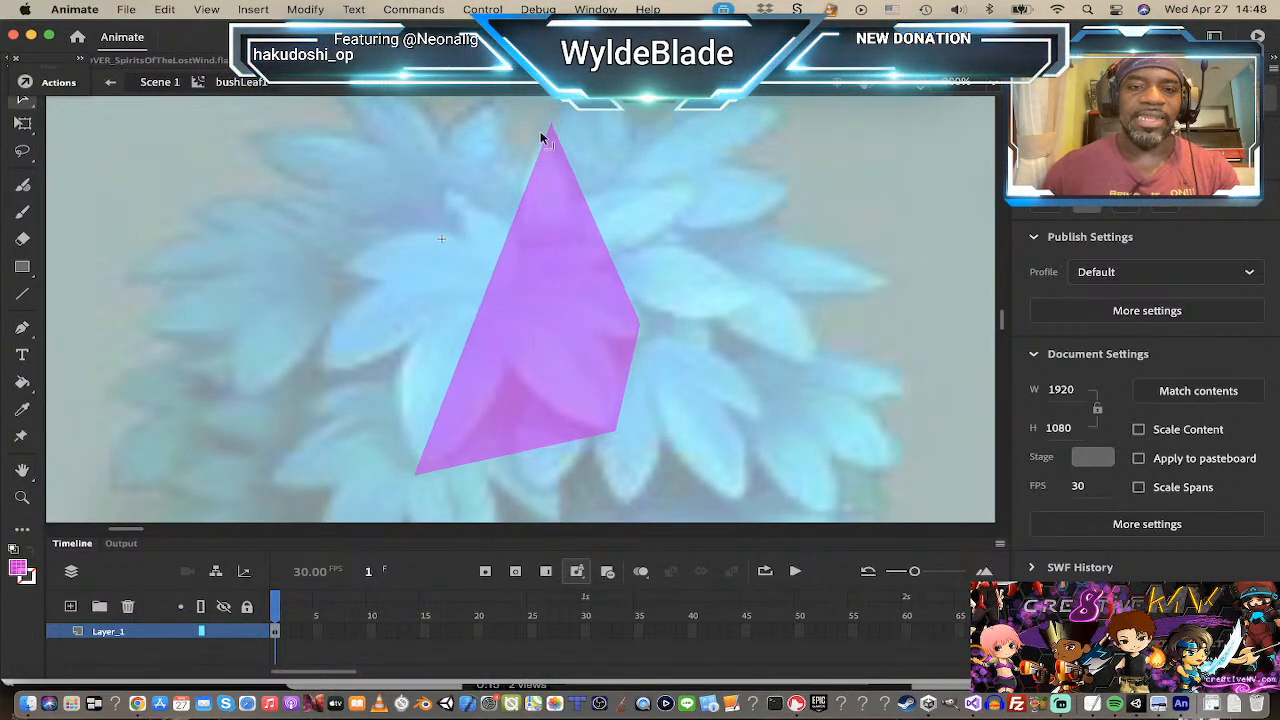
Step: Add three corner points to the magenta shape's left side, reaching the small upper-left leaf tip and the two left leaf tips
drag(490, 274, 442, 188)
drag(436, 232, 330, 264)
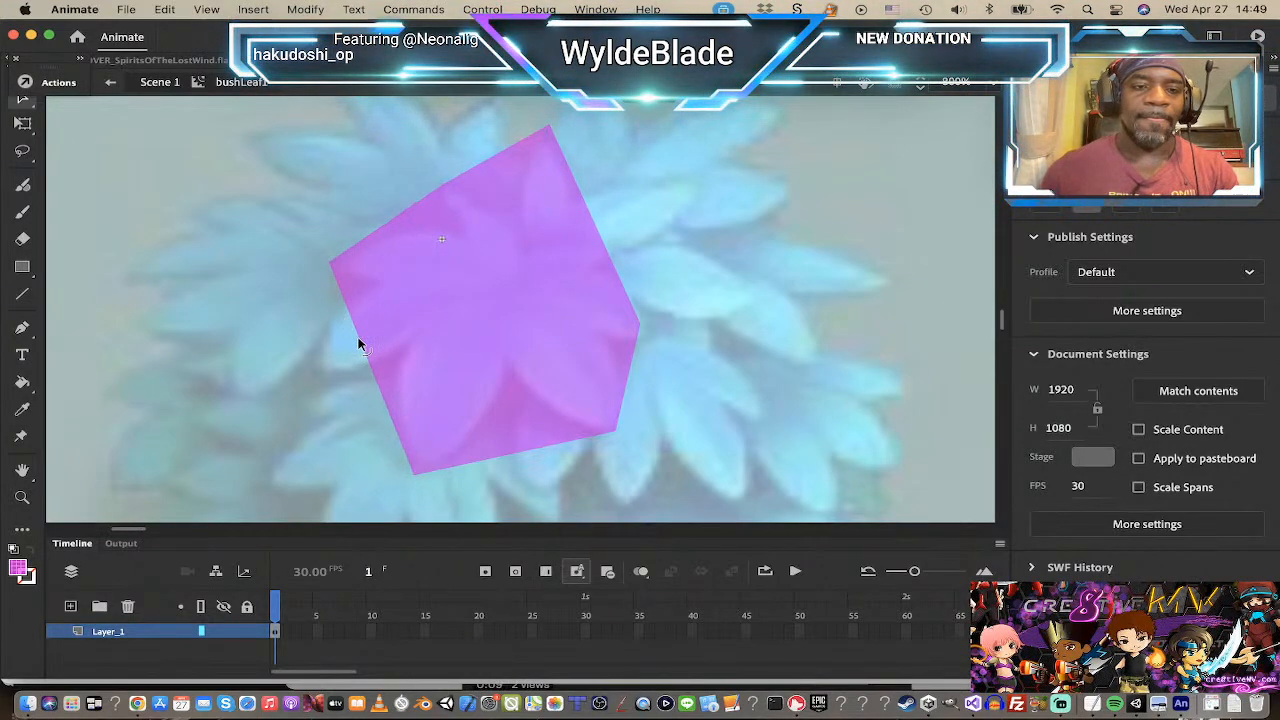
drag(360, 345, 320, 380)
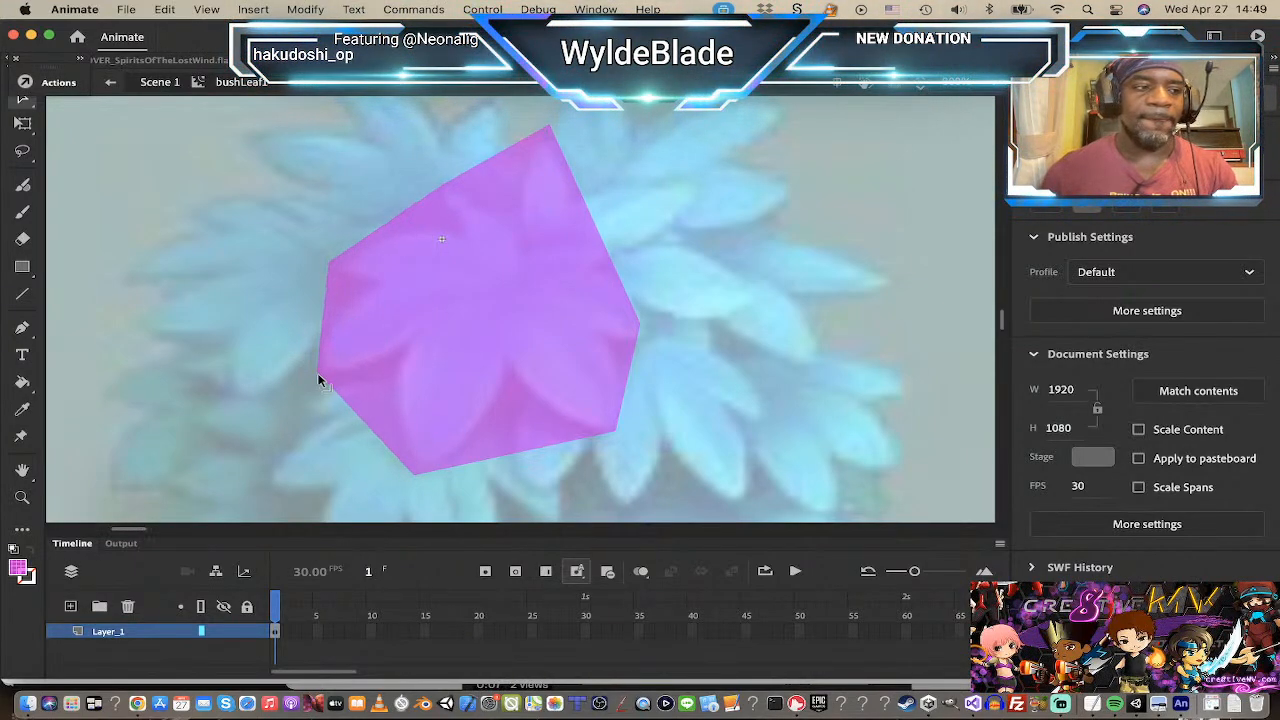
Step: Add inward corner points between neighbouring leaf tips and a small tip on the right, turning the magenta shape into a pointed leaf star
drag(376, 437, 404, 350)
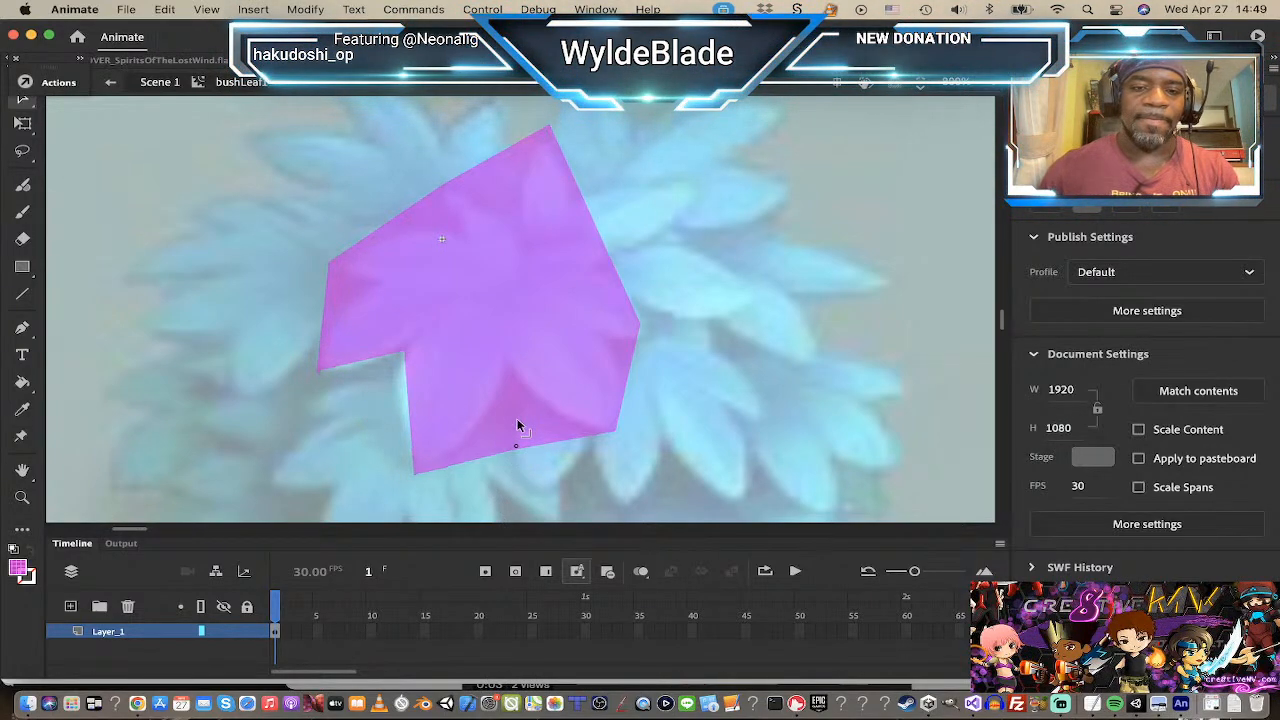
drag(517, 425, 516, 366)
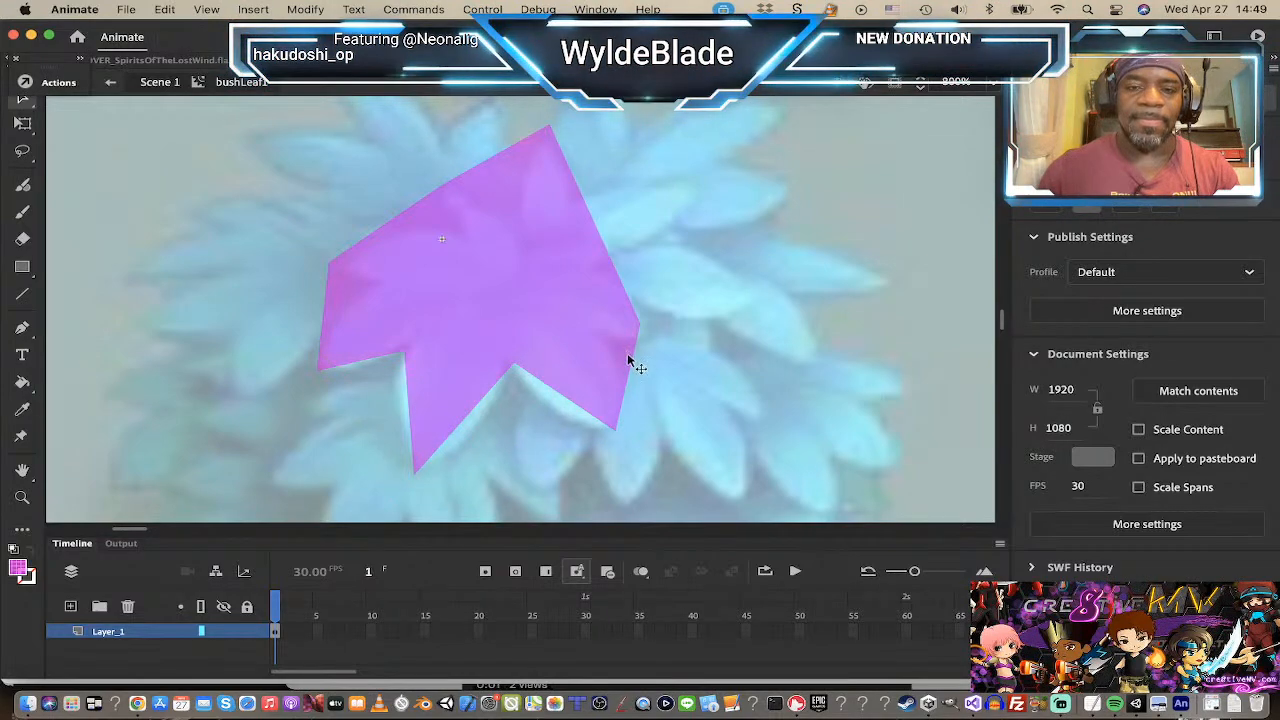
drag(627, 355, 646, 334)
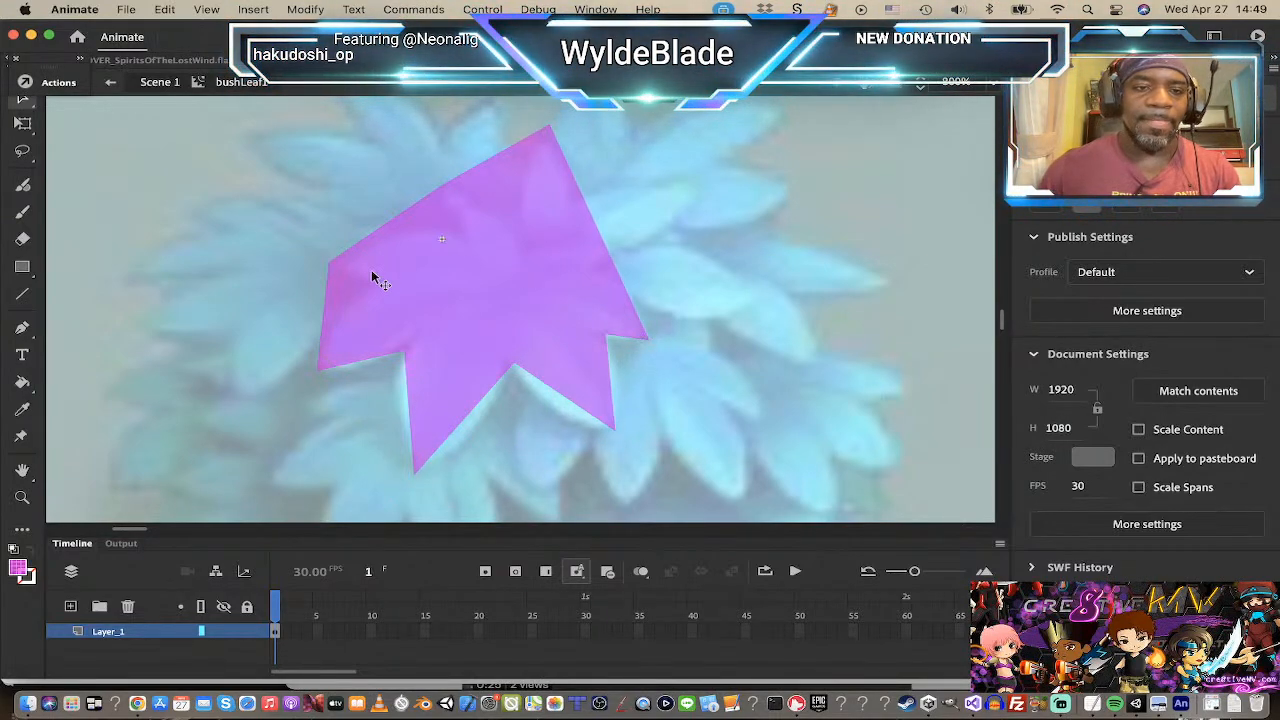
drag(331, 303, 375, 283)
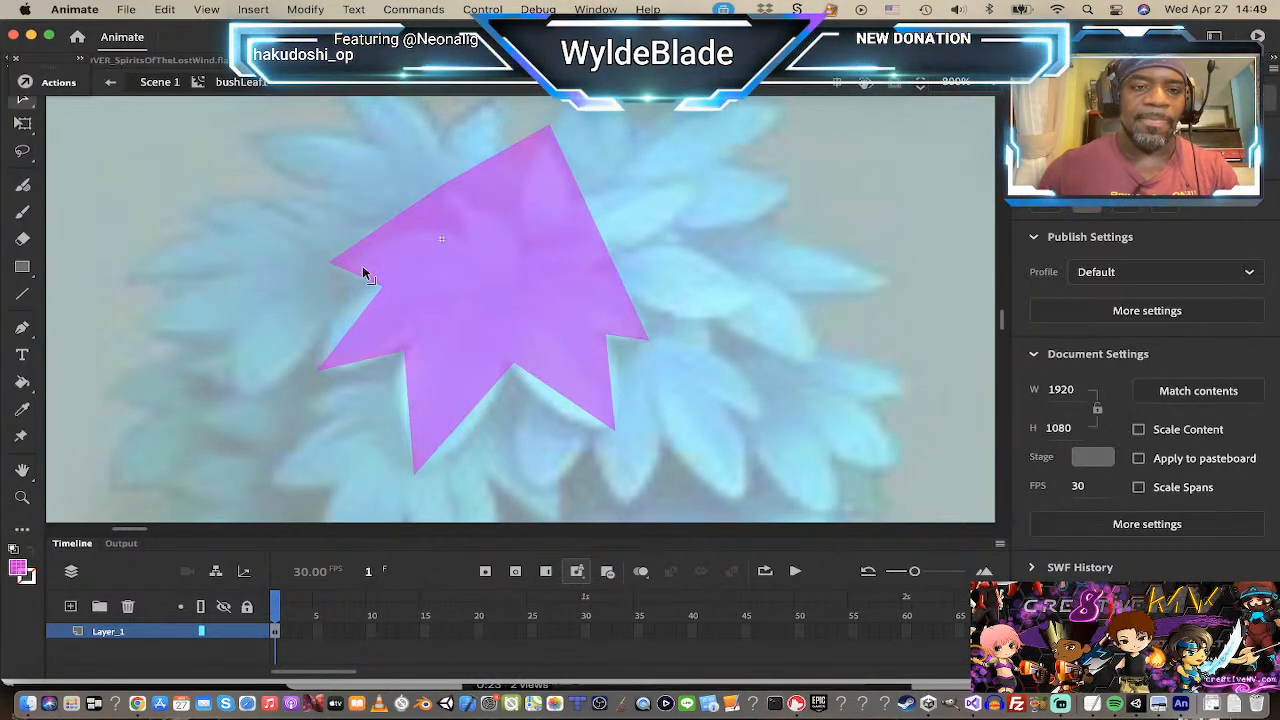
drag(420, 209, 457, 232)
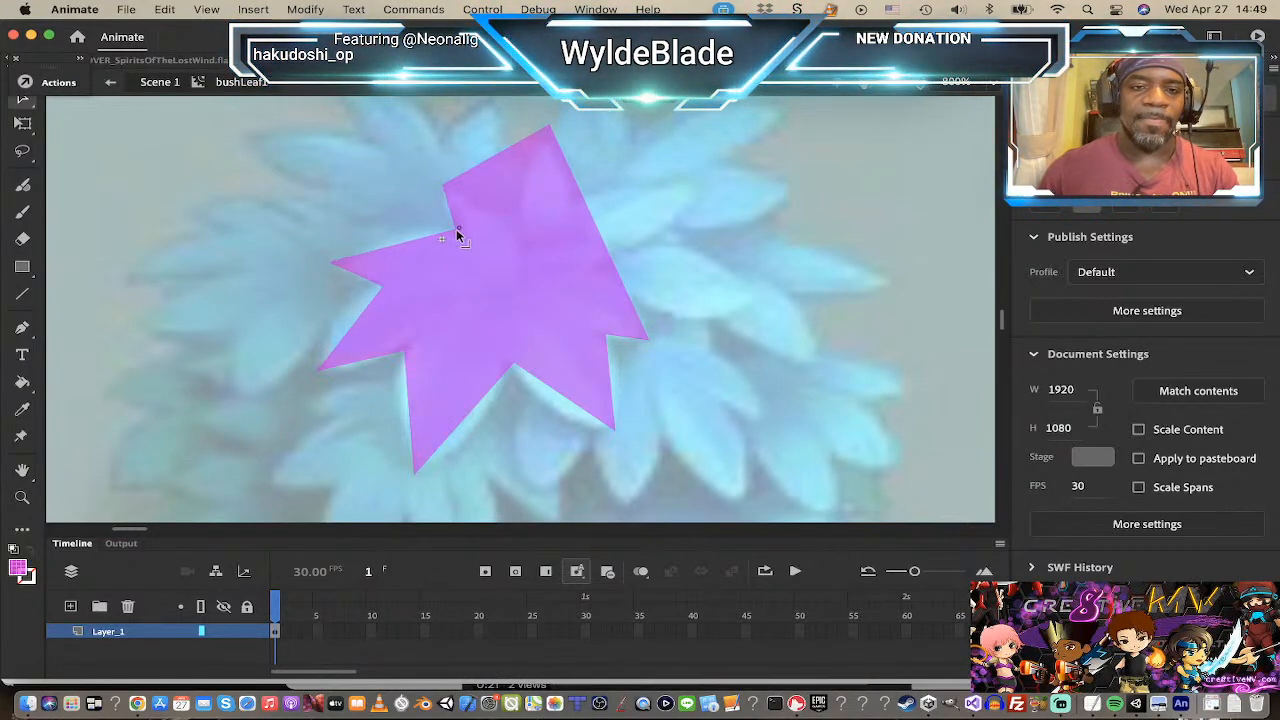
drag(506, 148, 514, 214)
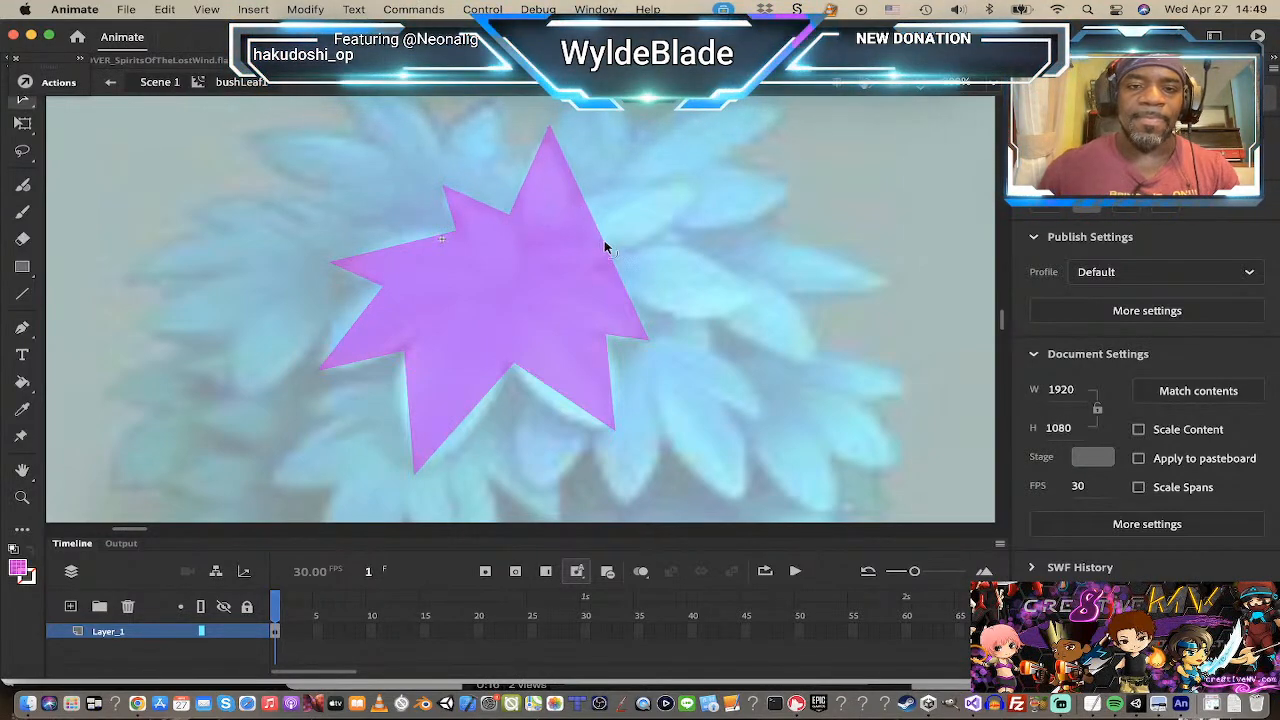
drag(607, 245, 576, 232)
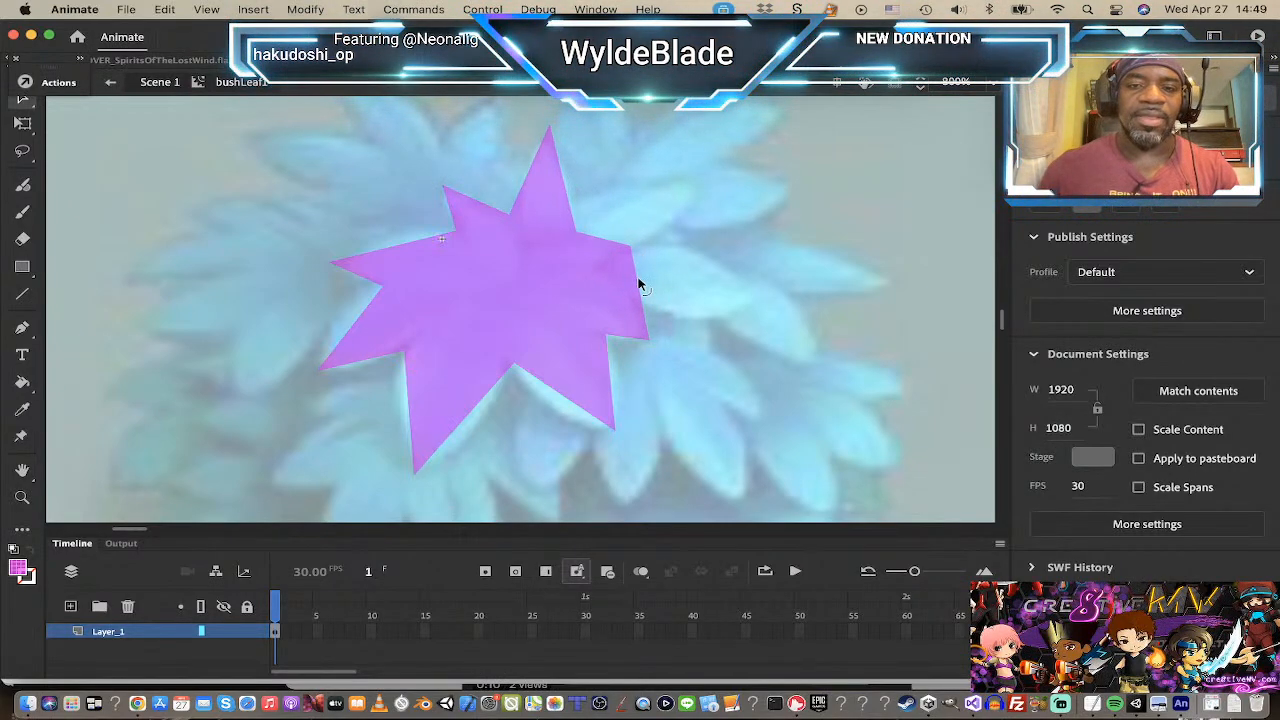
drag(638, 285, 609, 268)
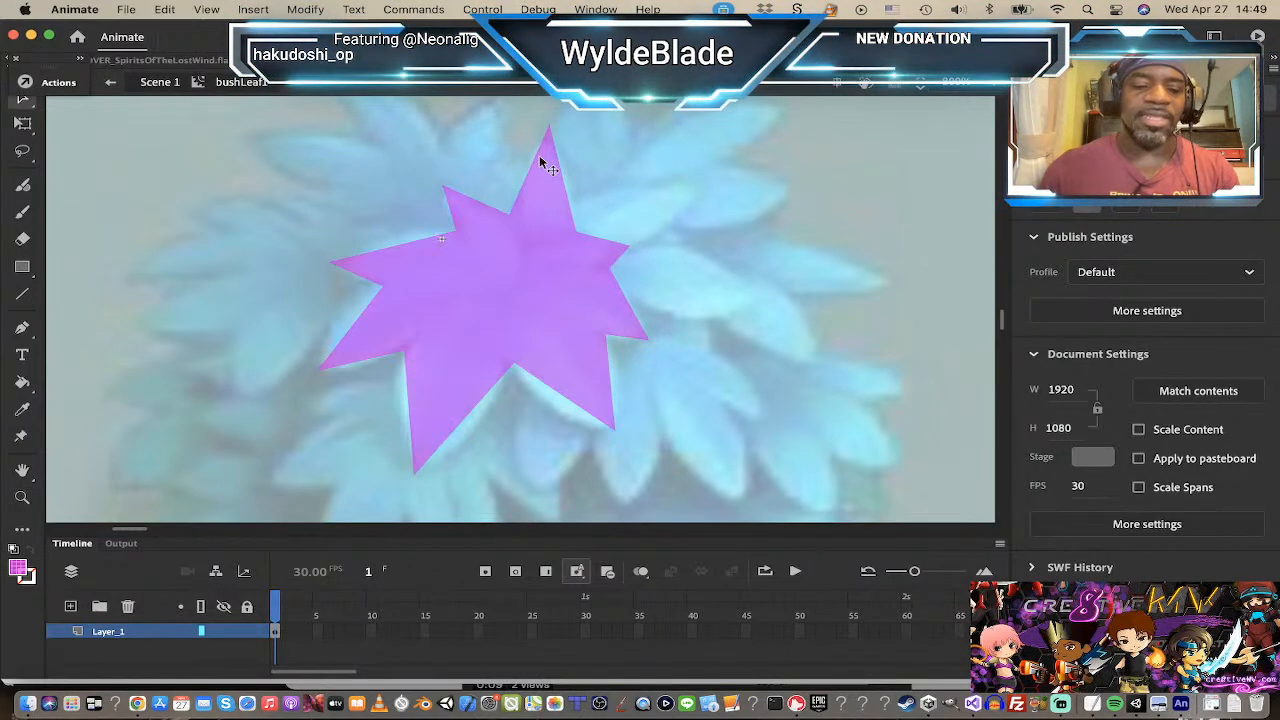
Step: Bend the magenta star's straight edges into rounded leaf curves and adjust the left and right tips to match the reference cluster
drag(539, 153, 574, 168)
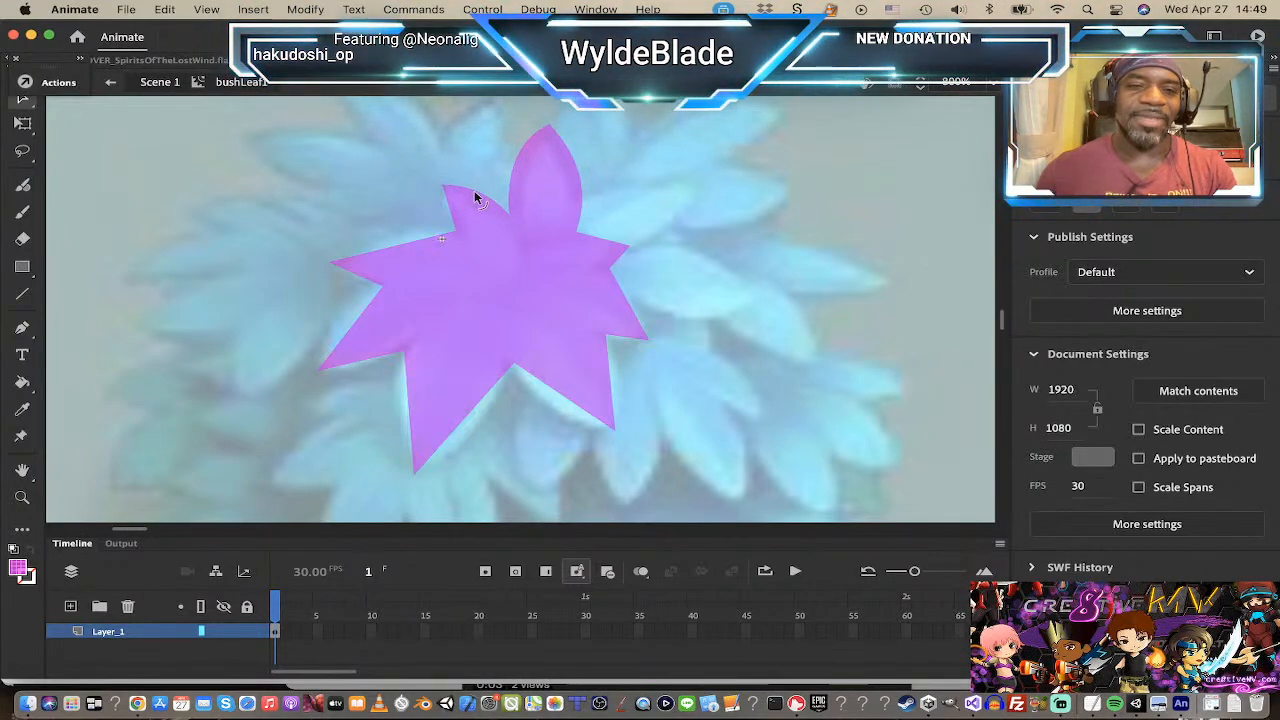
drag(451, 207, 411, 231)
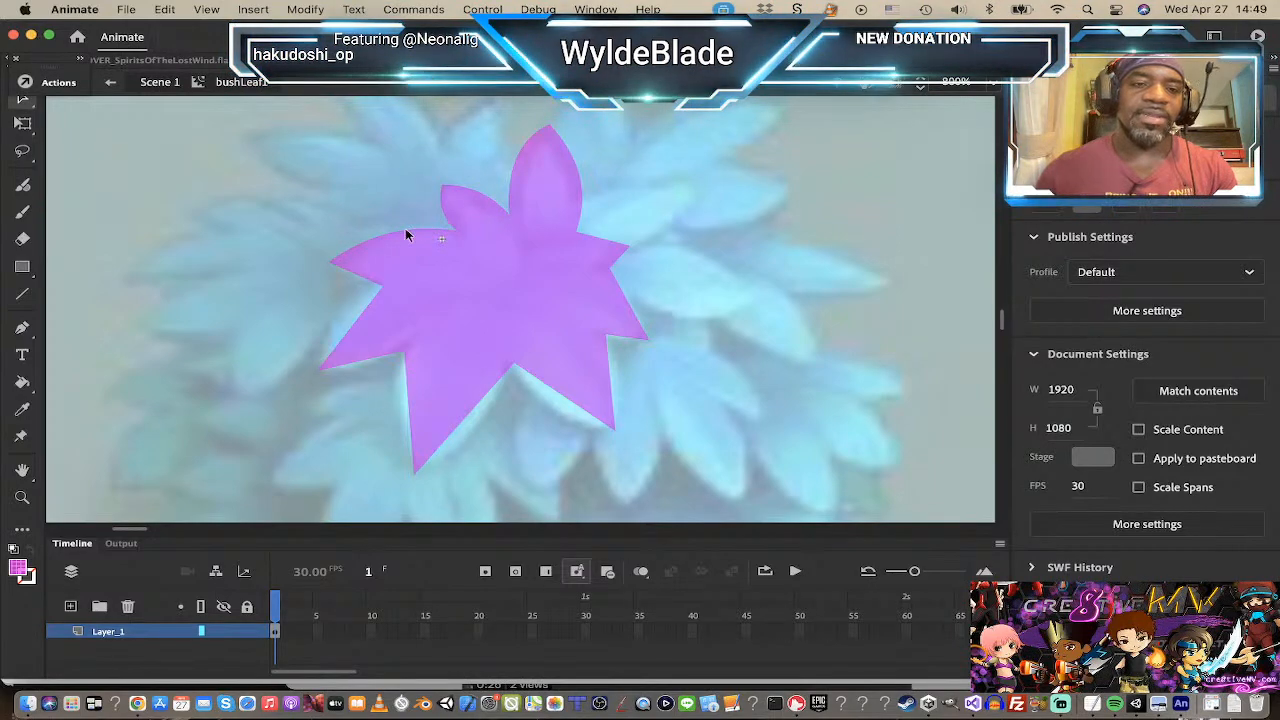
drag(331, 262, 314, 266)
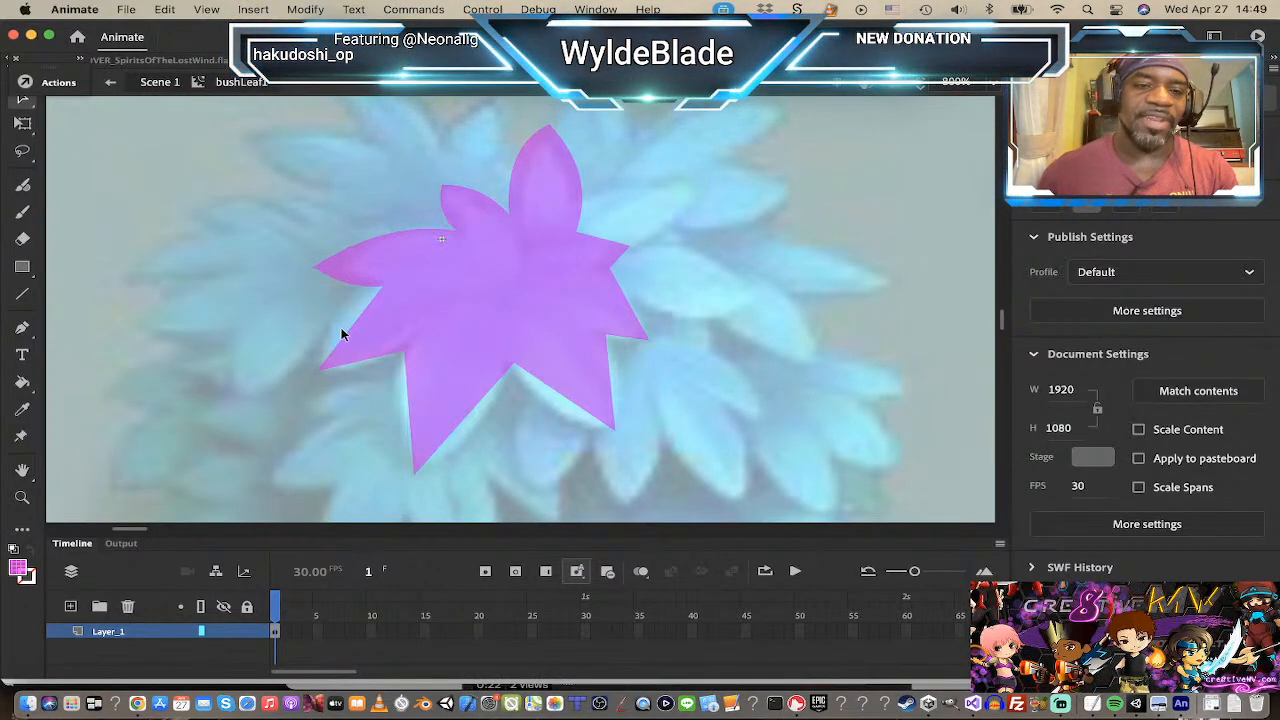
drag(349, 328, 334, 331)
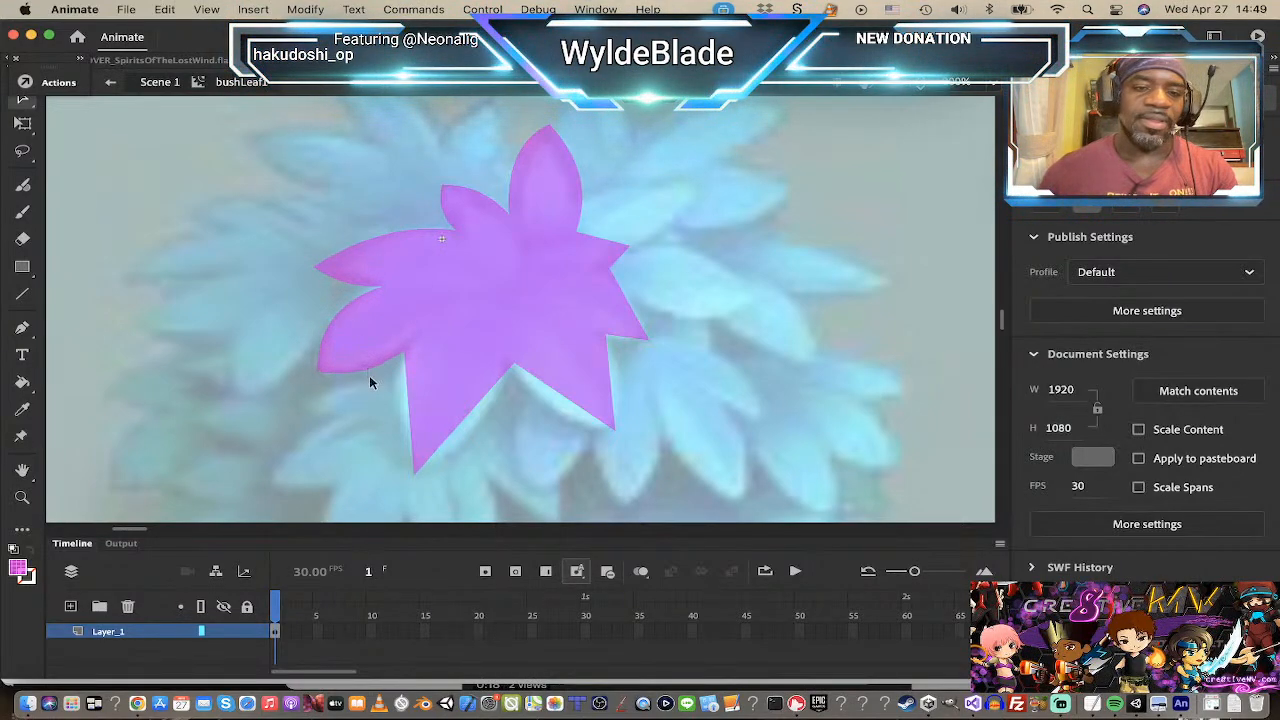
drag(407, 424, 478, 443)
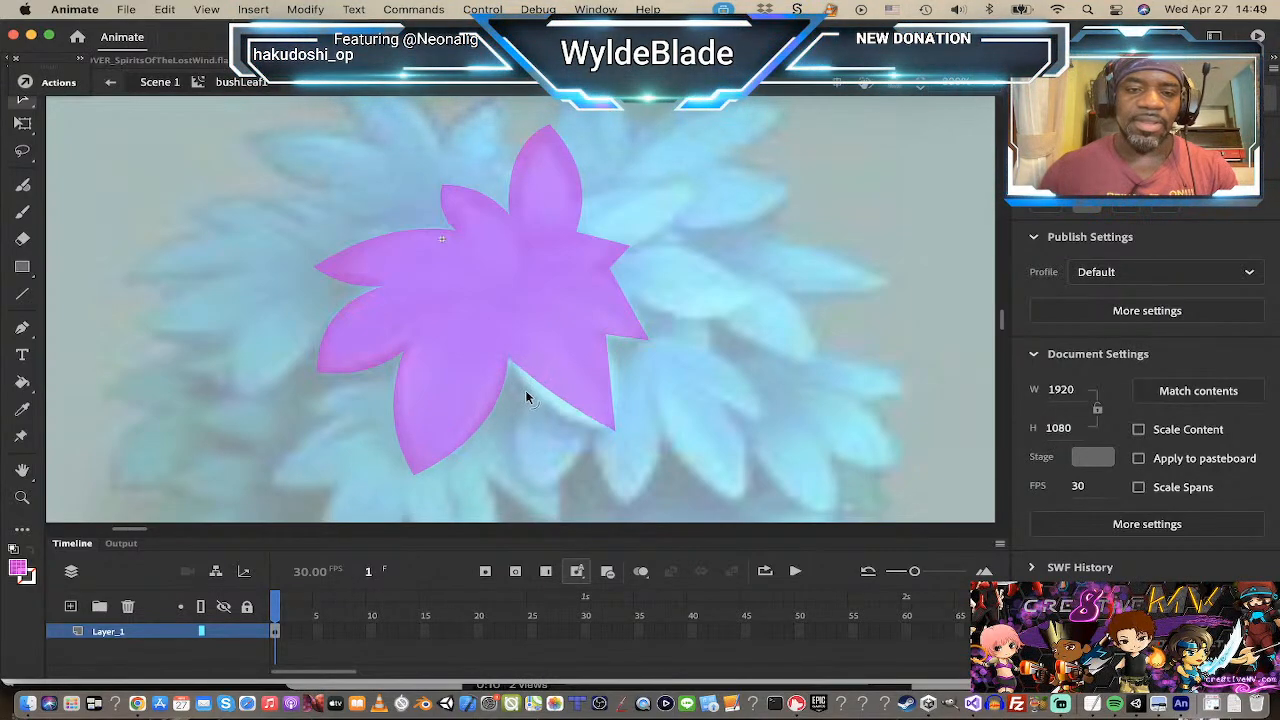
drag(527, 397, 531, 405)
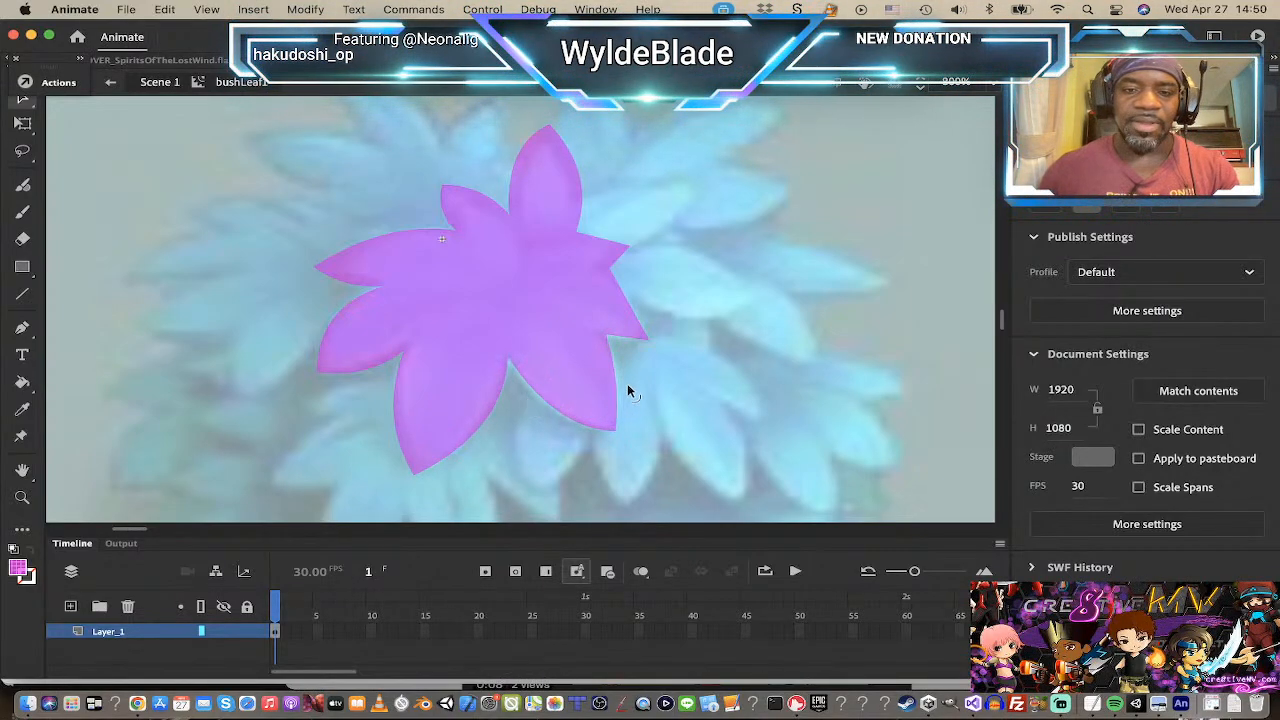
drag(627, 384, 627, 383)
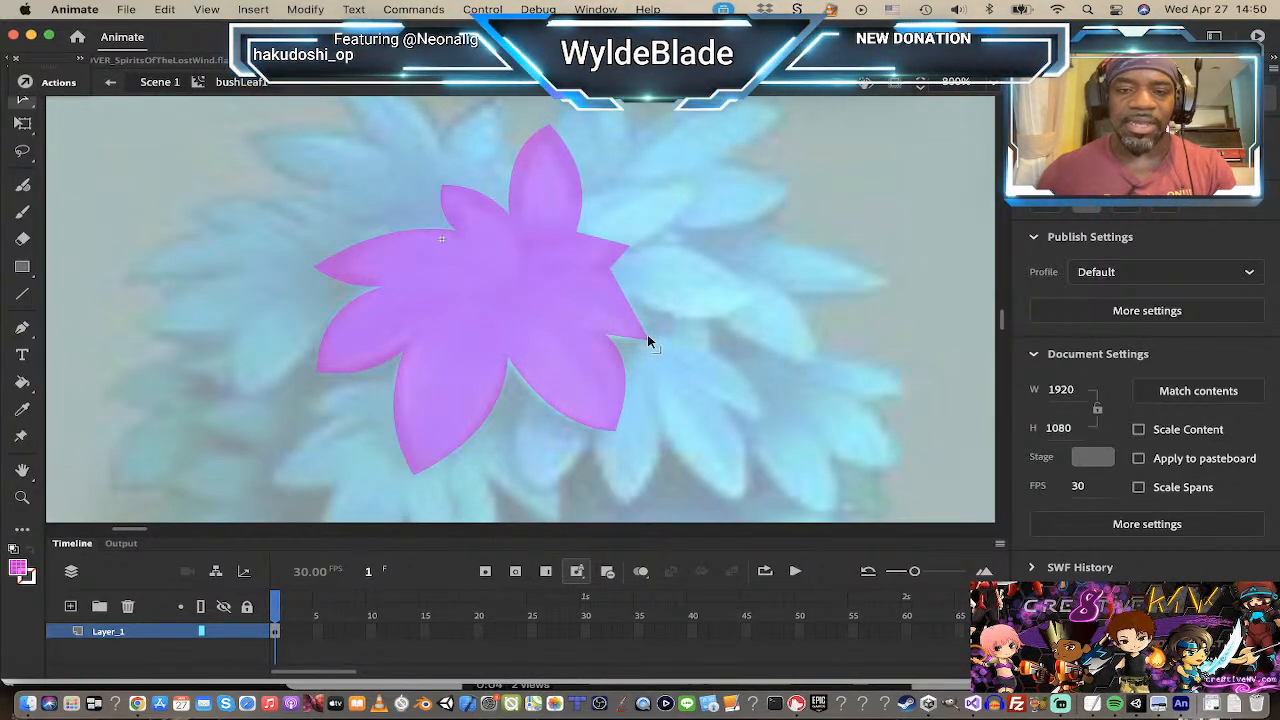
drag(648, 336, 658, 333)
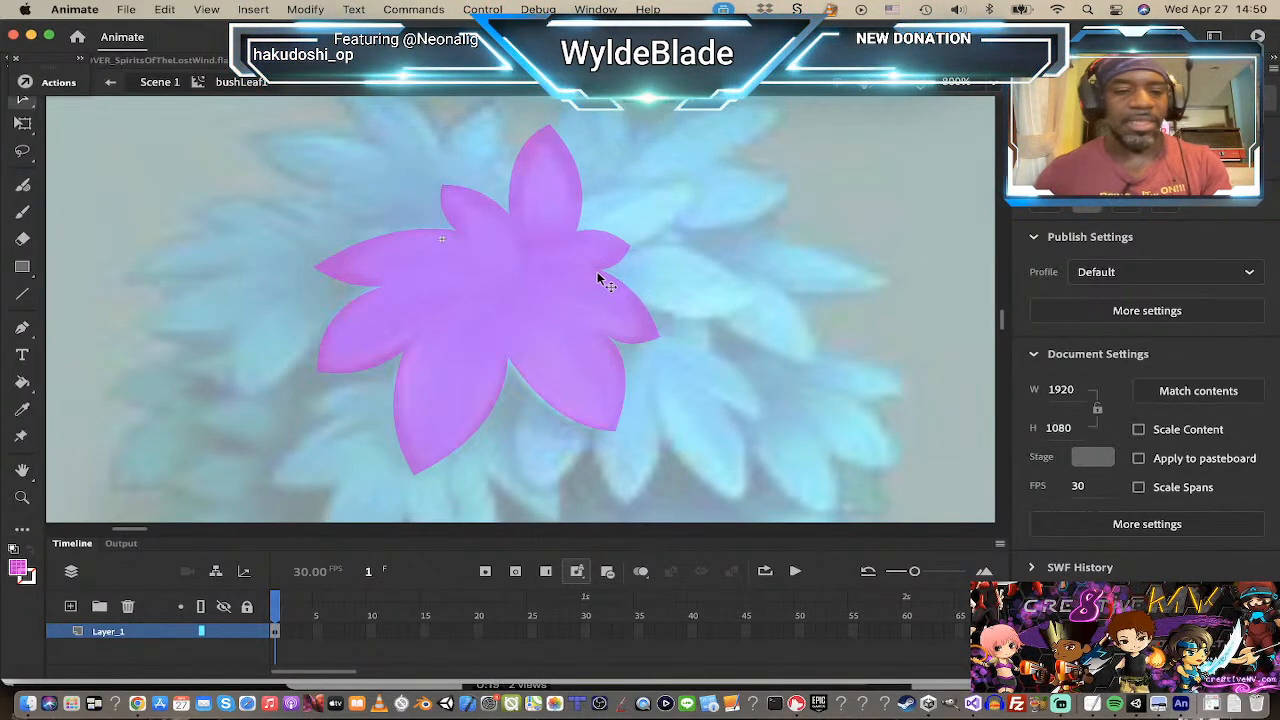
Step: Add a new layer above the leaf shape and draw a small grey square with 50% opacity at the cluster's centre
click(71, 606)
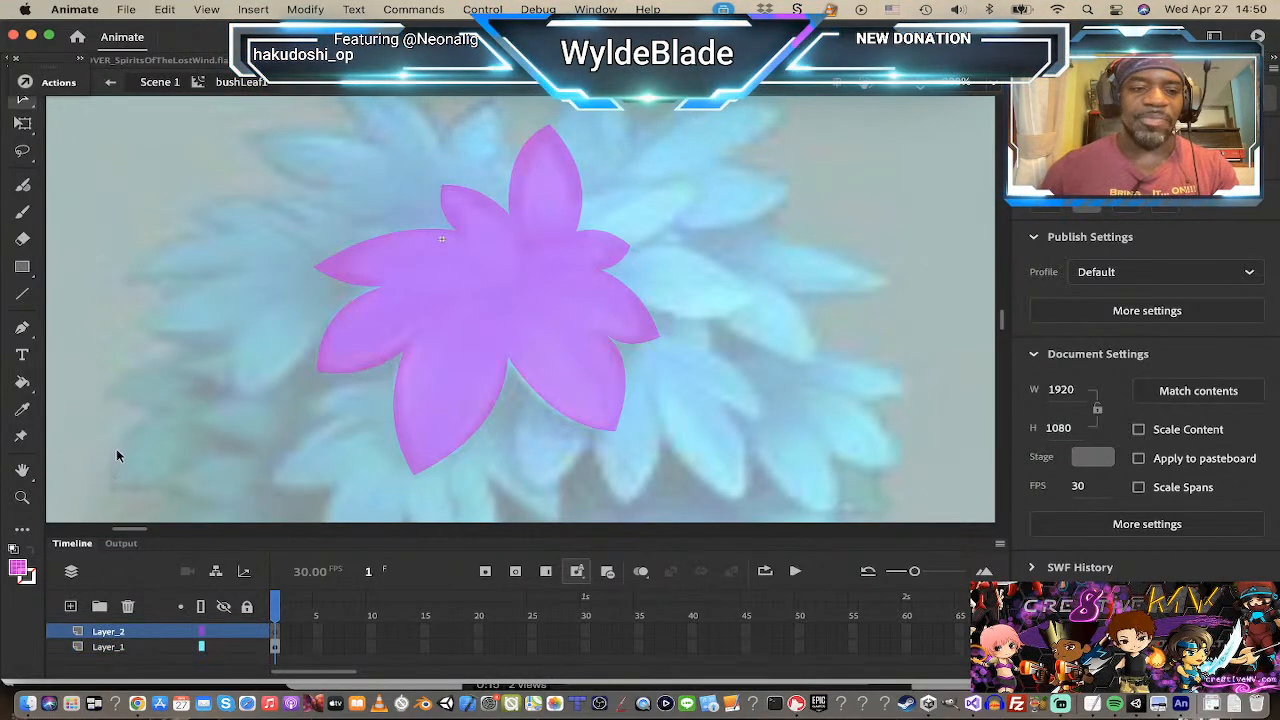
click(19, 572)
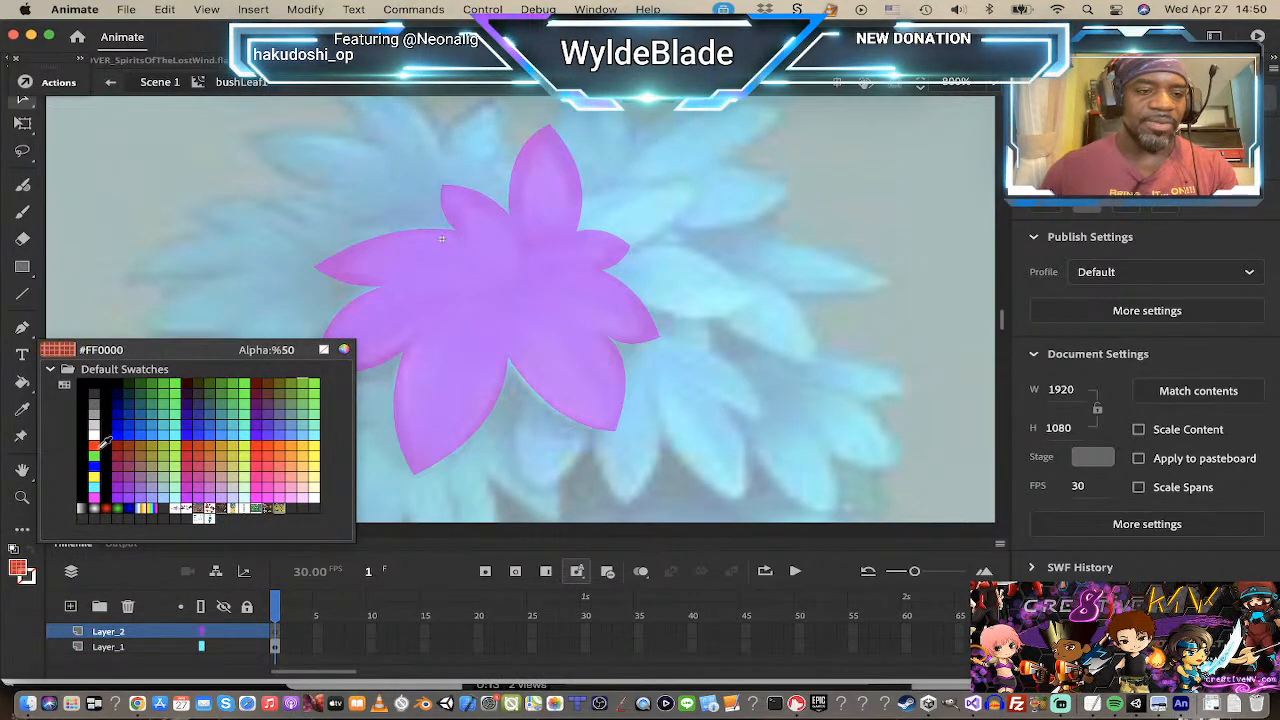
click(95, 412)
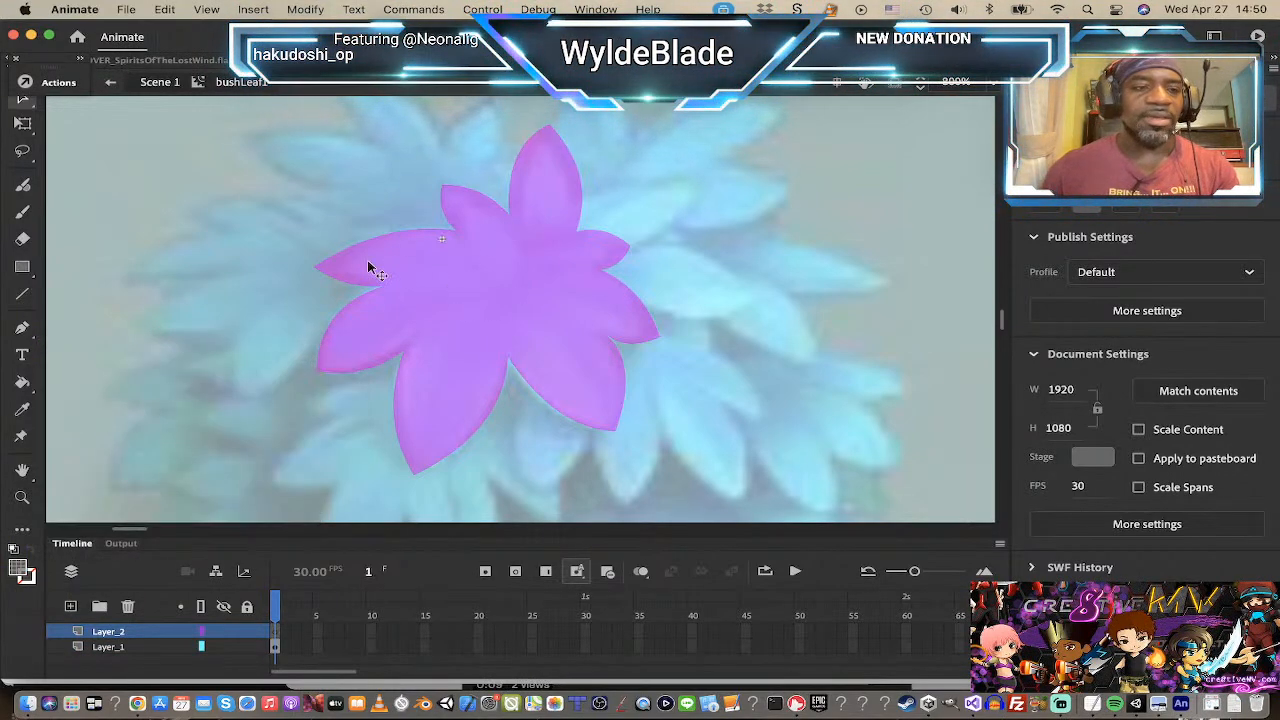
key(r)
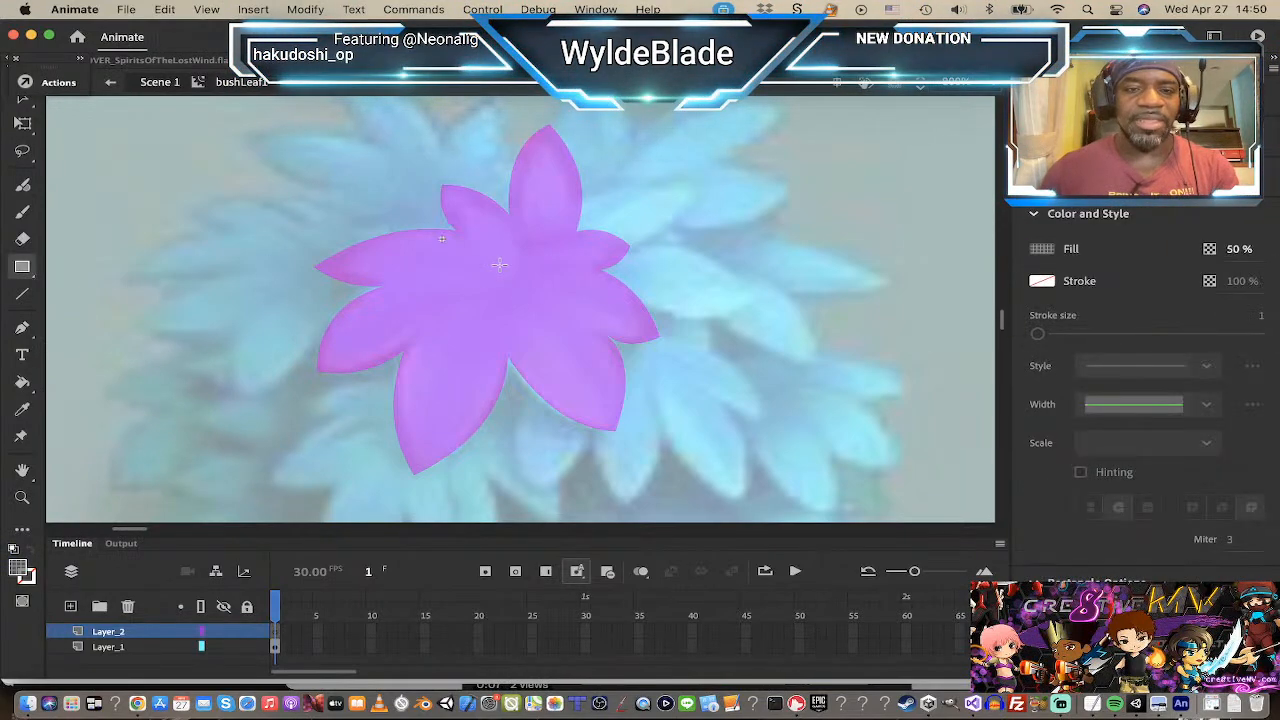
drag(490, 264, 517, 290)
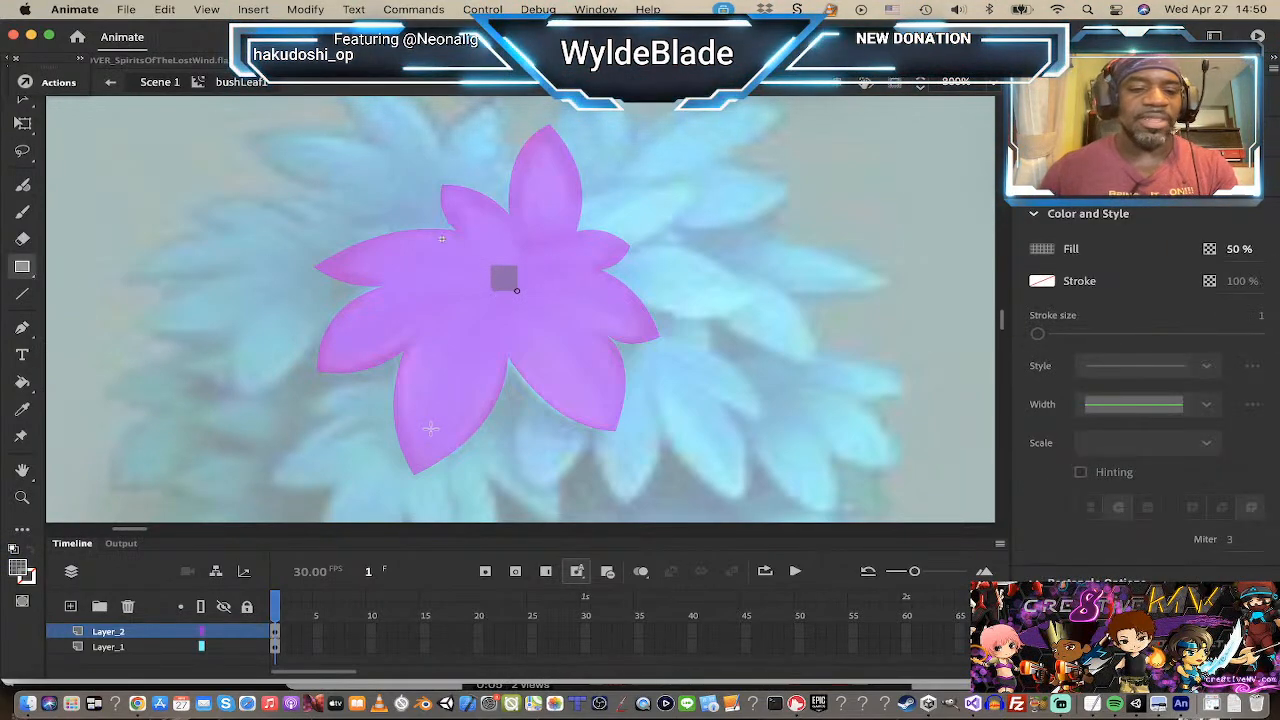
Step: Lock Layer_1 and reshape the grey square into a pentagon with corners reaching into the left, upper, right and two lower leaves
click(248, 648)
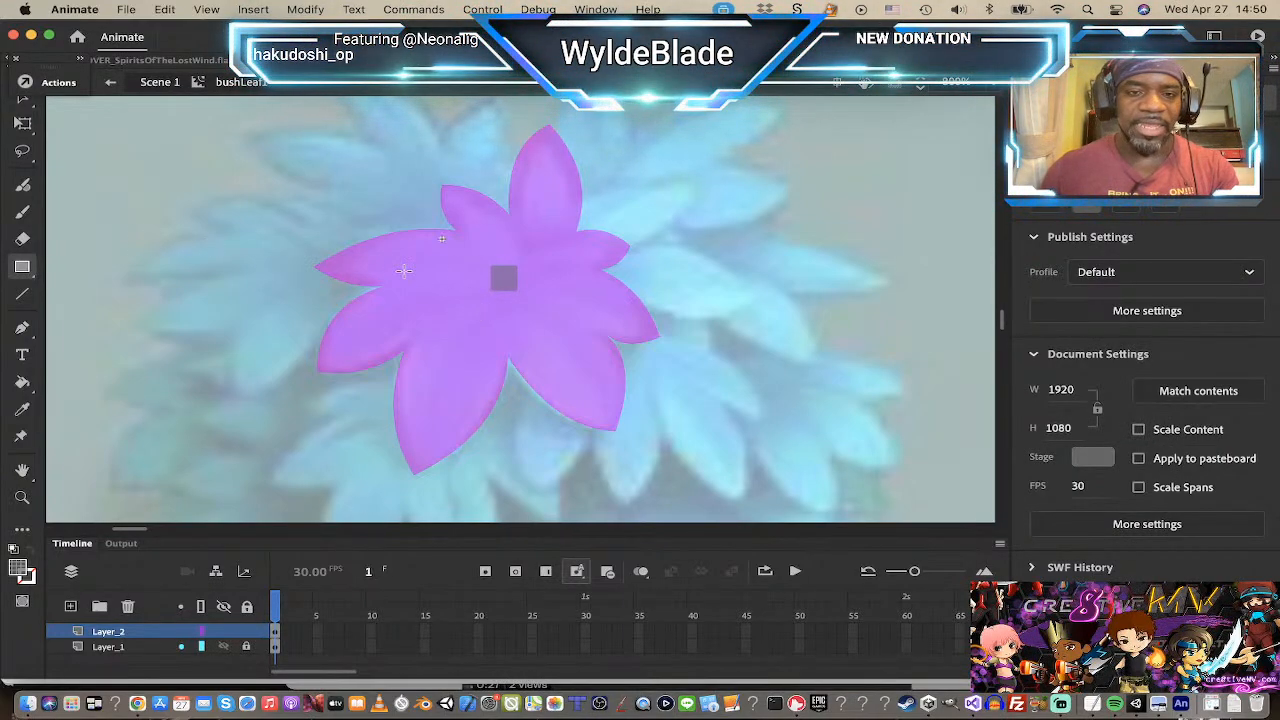
key(v)
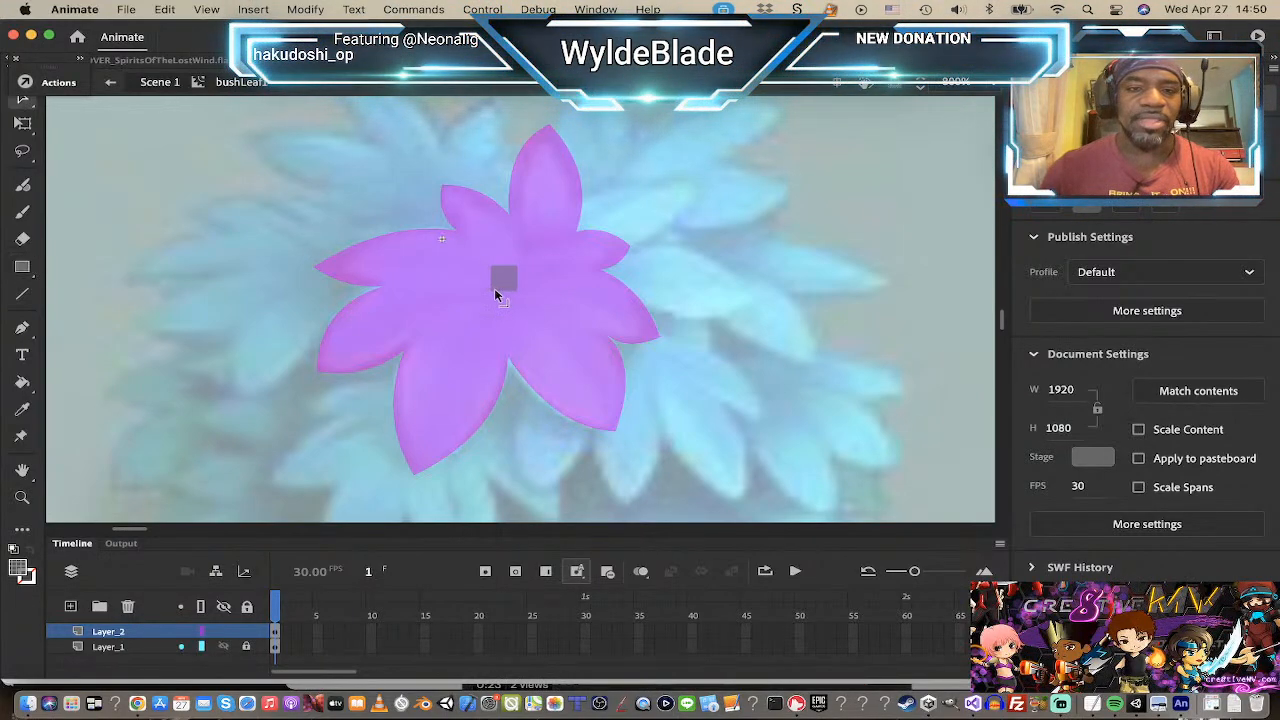
drag(463, 350, 459, 356)
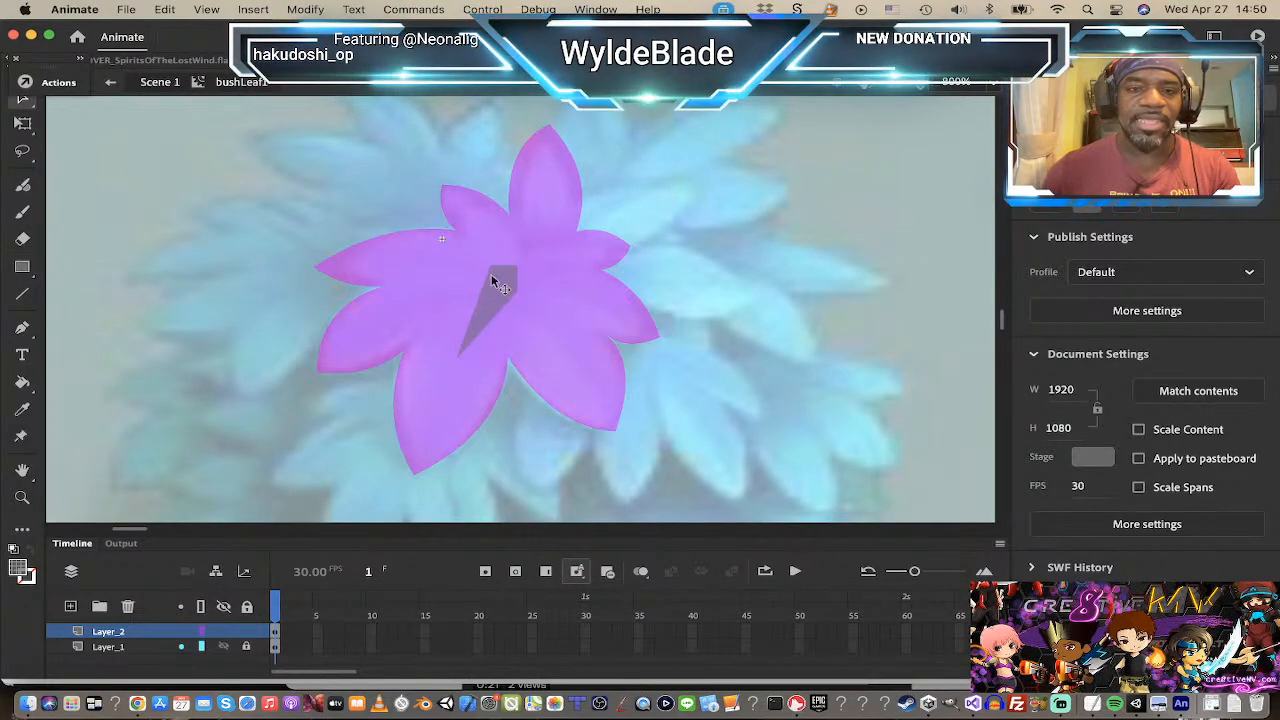
drag(488, 267, 380, 258)
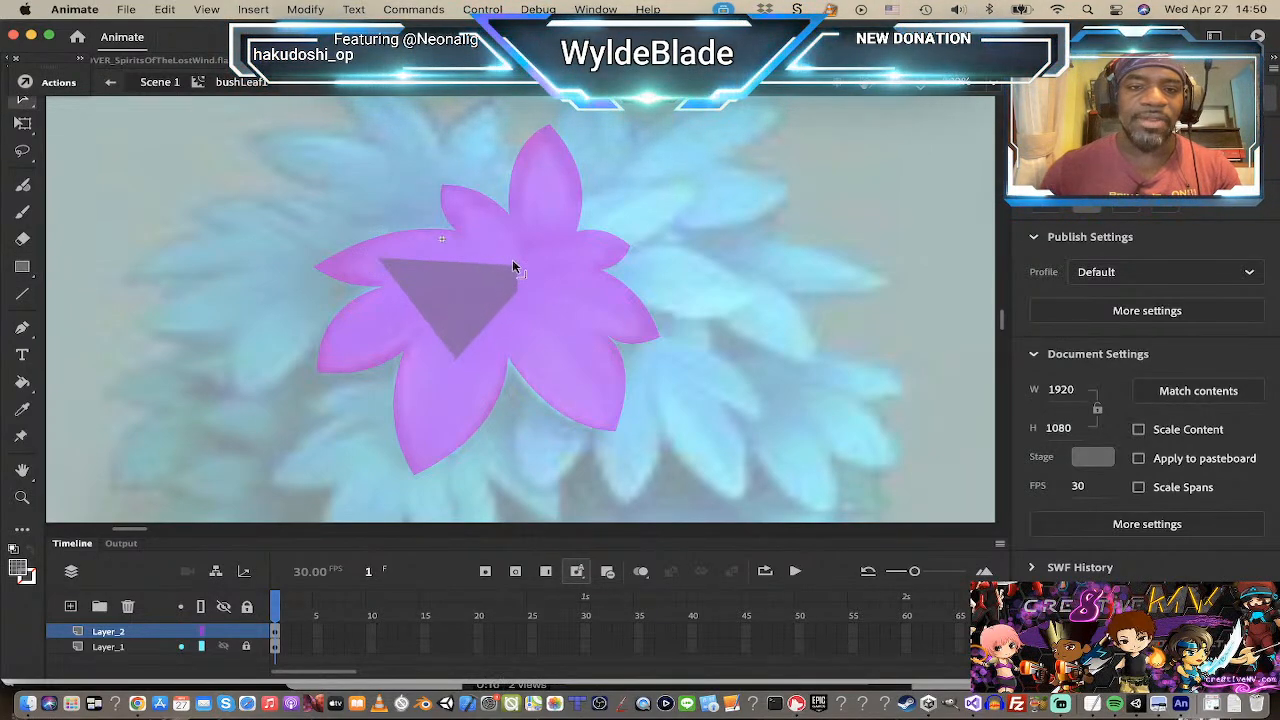
drag(512, 259, 527, 221)
drag(517, 295, 628, 316)
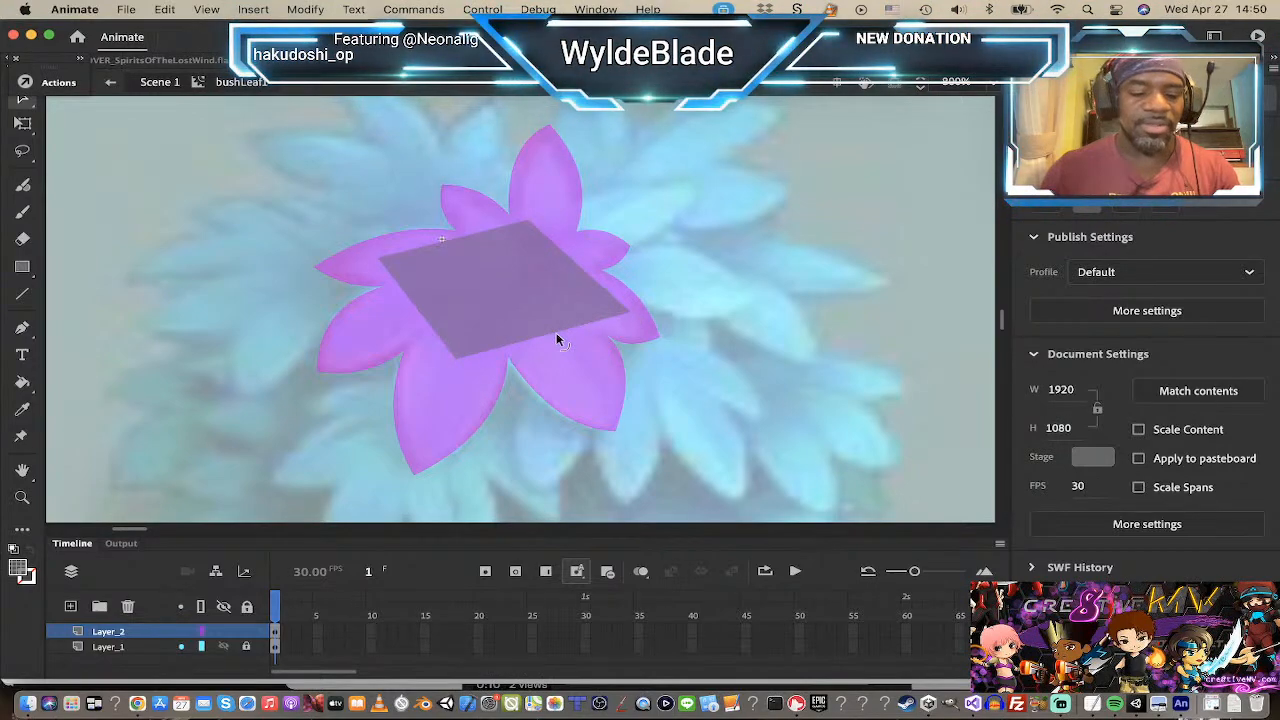
drag(556, 332, 604, 405)
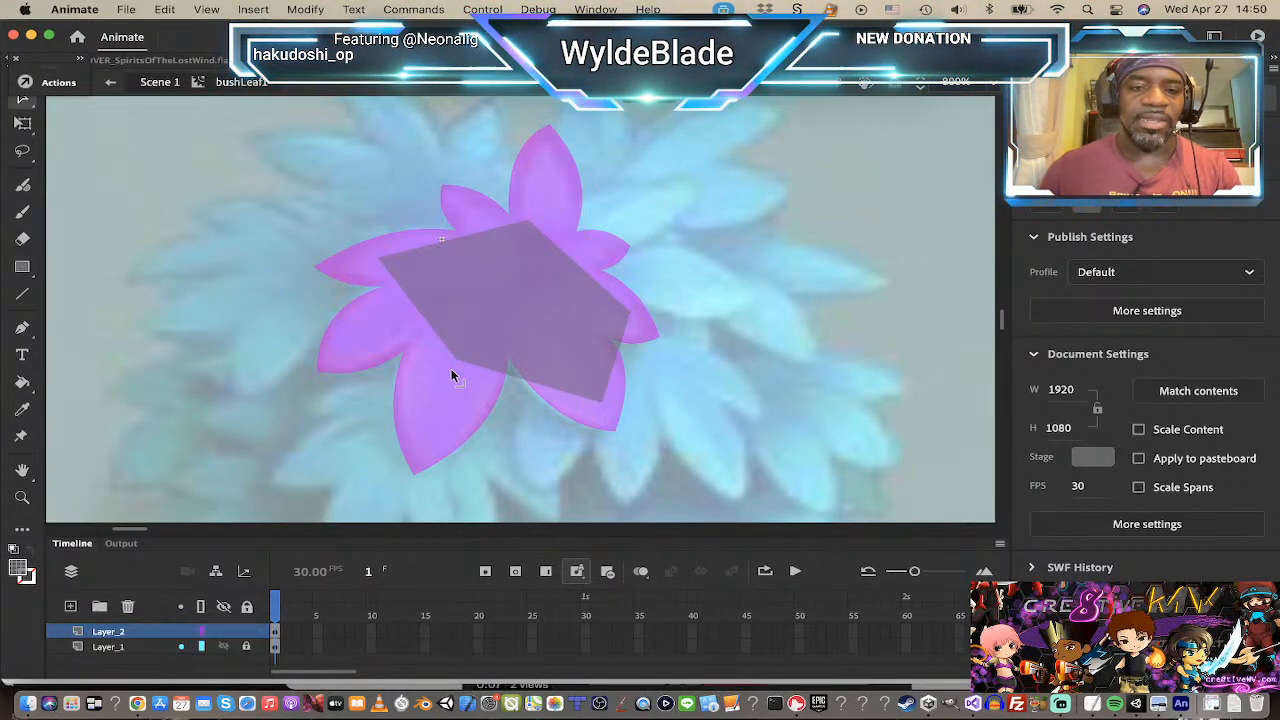
drag(452, 368, 430, 408)
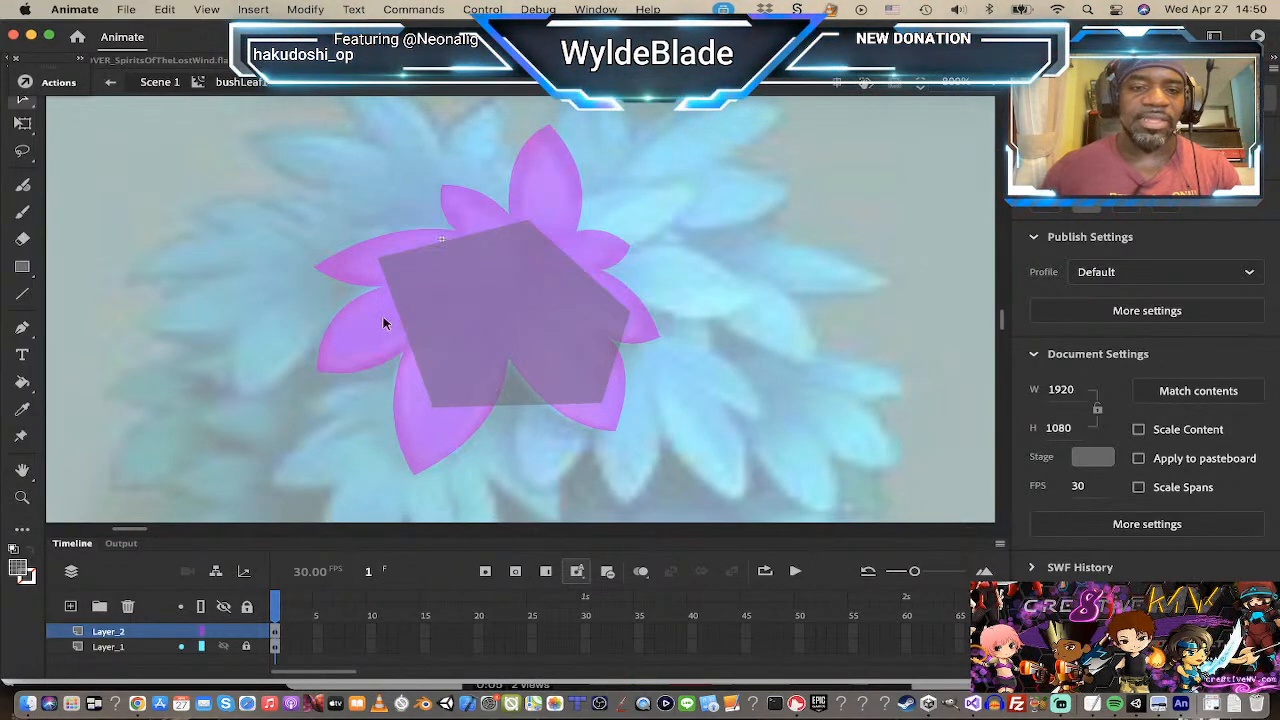
Step: Add a lower-left tip and inward corner points between neighbouring tips, turning the grey pentagon into a star with narrow spikes along the leaves
drag(381, 317, 460, 311)
drag(498, 403, 481, 314)
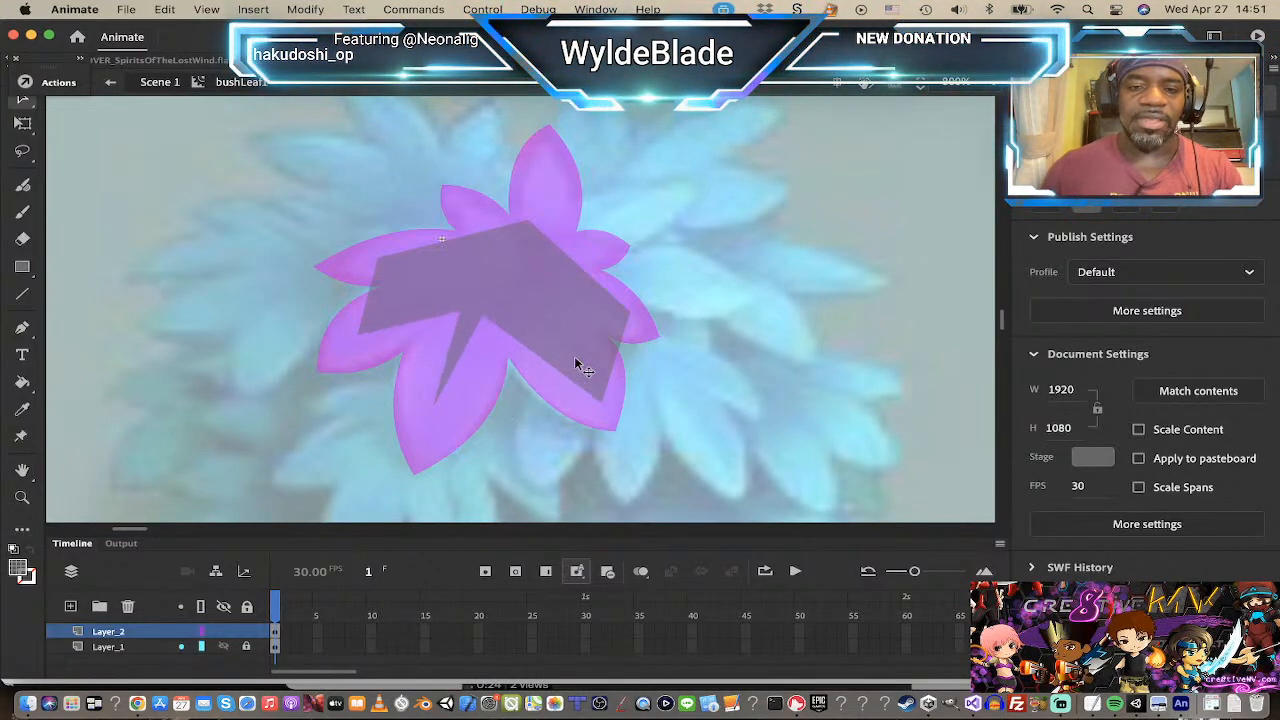
drag(617, 350, 516, 302)
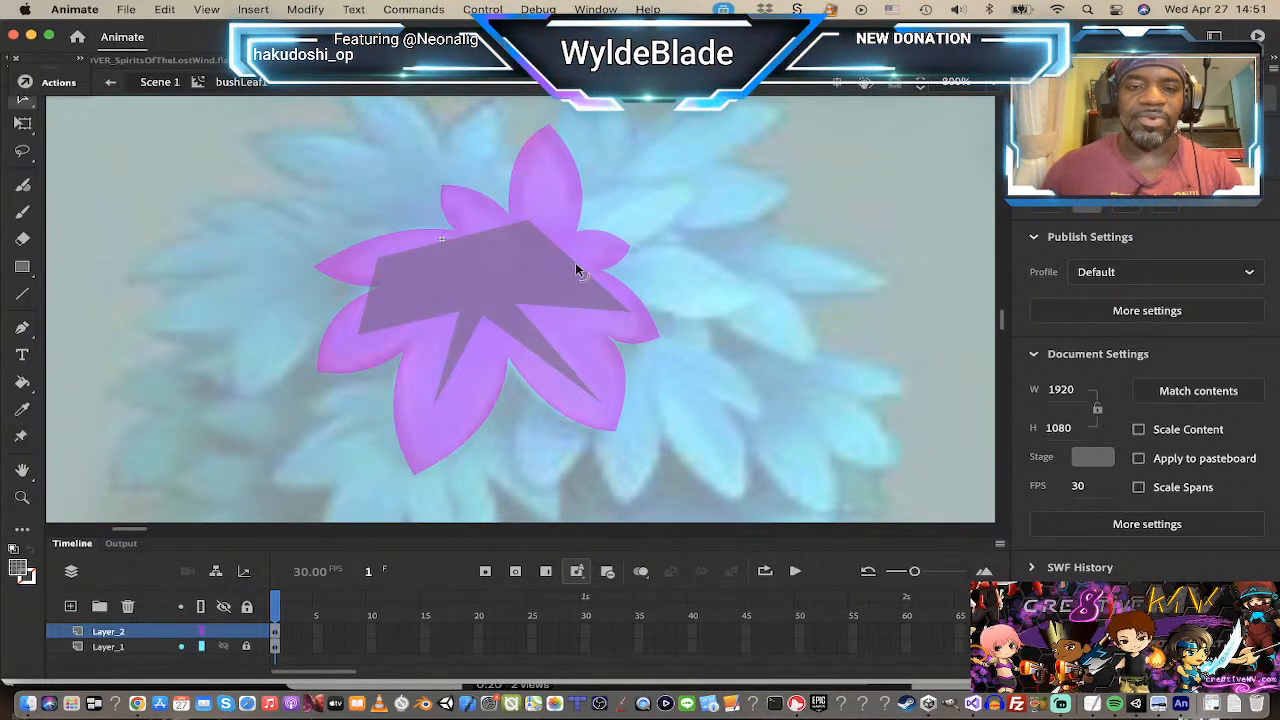
drag(575, 262, 543, 280)
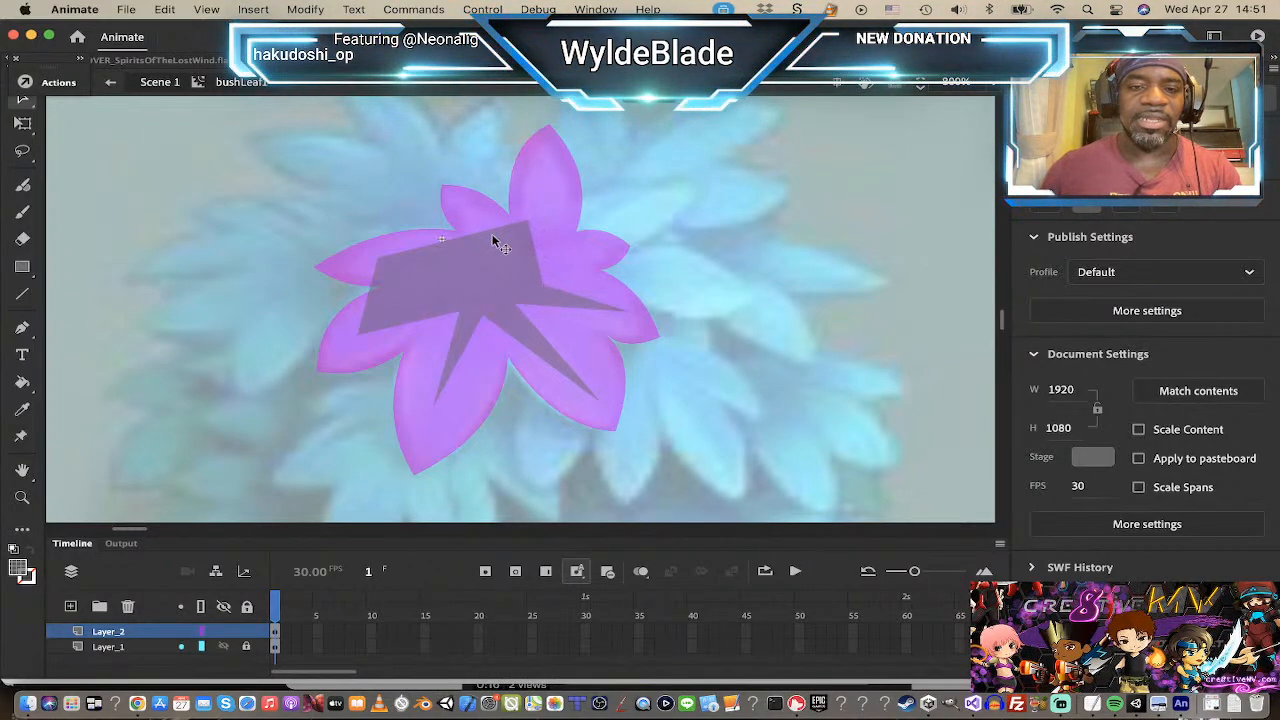
drag(492, 240, 511, 268)
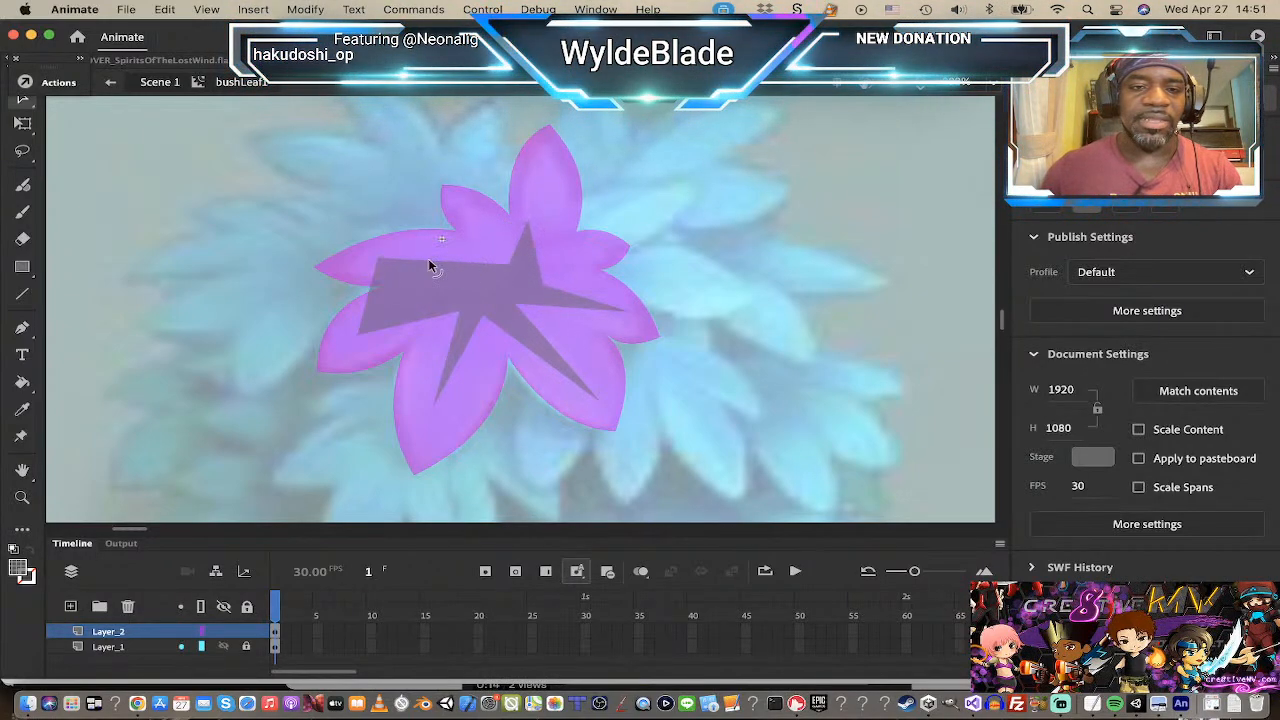
drag(372, 286, 465, 288)
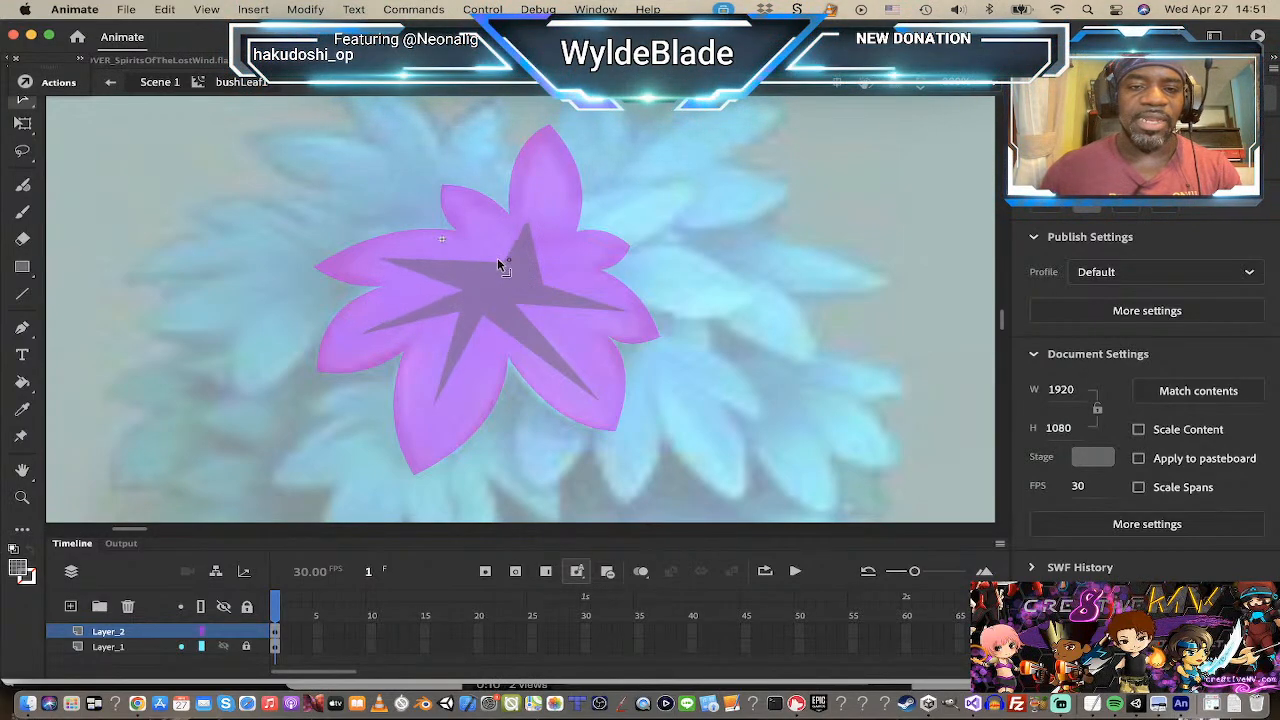
Step: Point the grey star's upper spike into the small upper-left leaf, add a spike into the small right leaf, and lengthen the lowest spike
drag(525, 221, 478, 218)
mouse_move(530, 277)
mouse_down()
mouse_move(609, 257)
mouse_move(522, 261)
mouse_up()
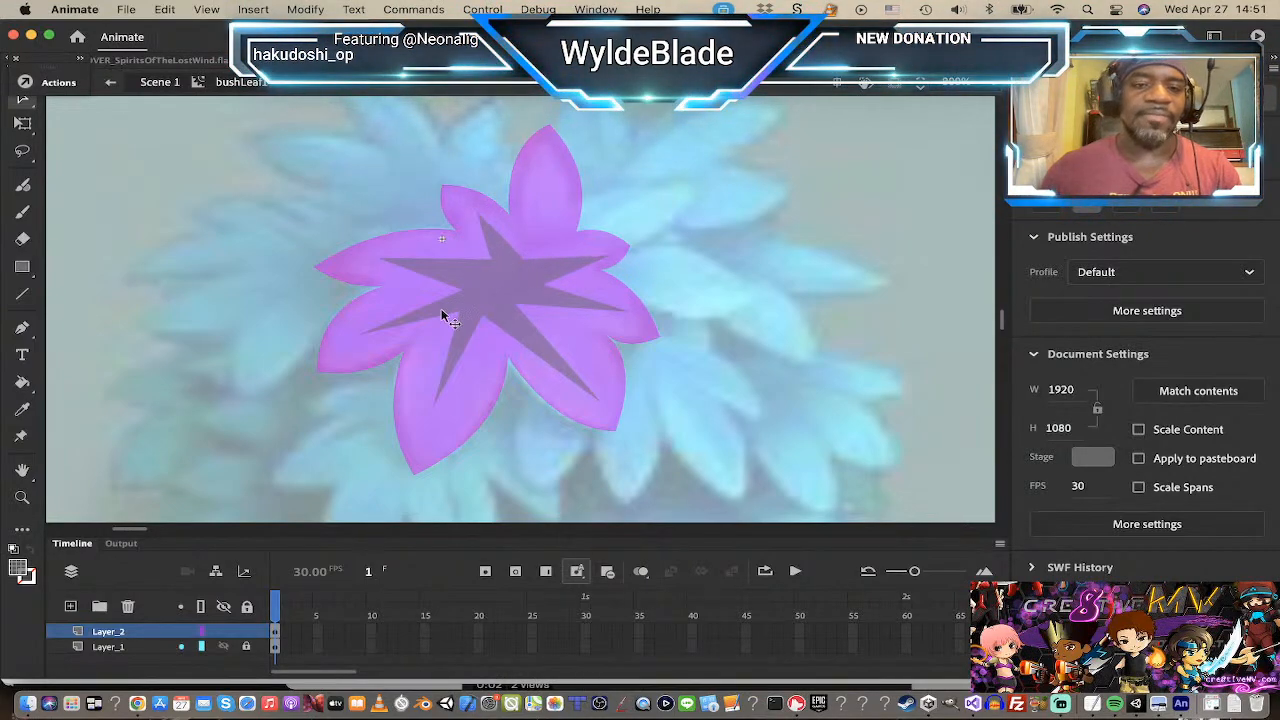
drag(433, 402, 432, 414)
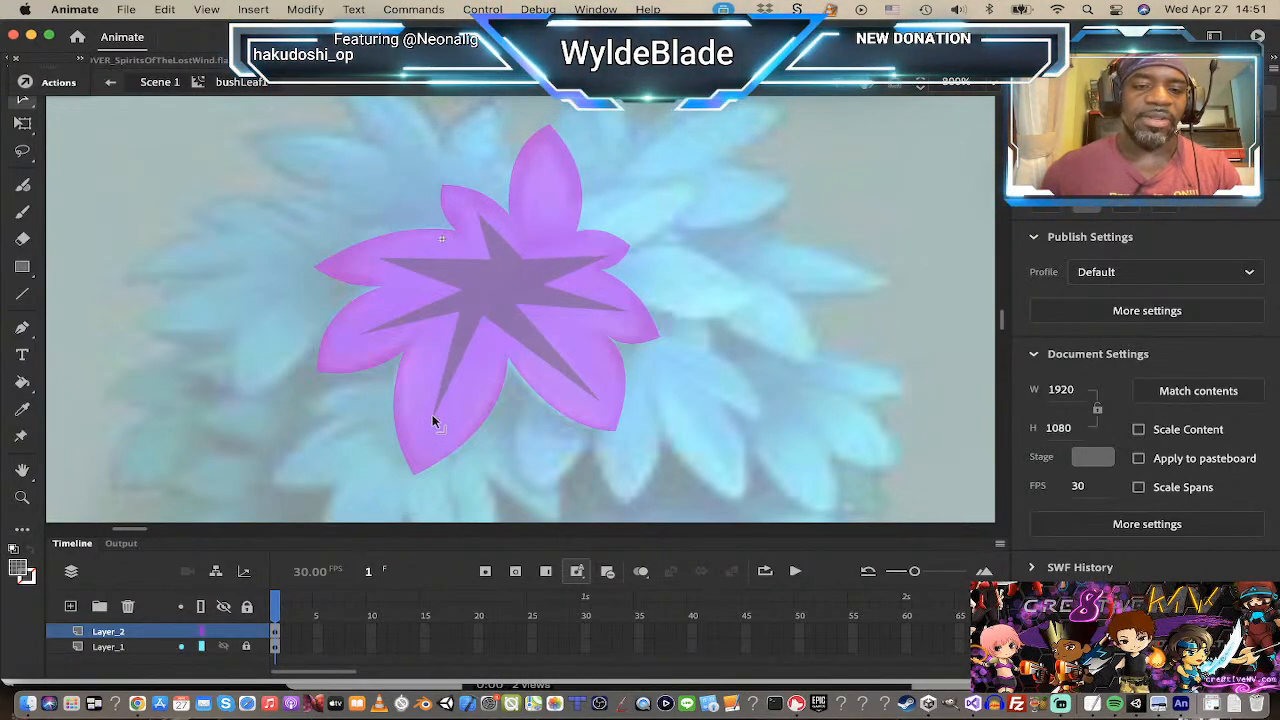
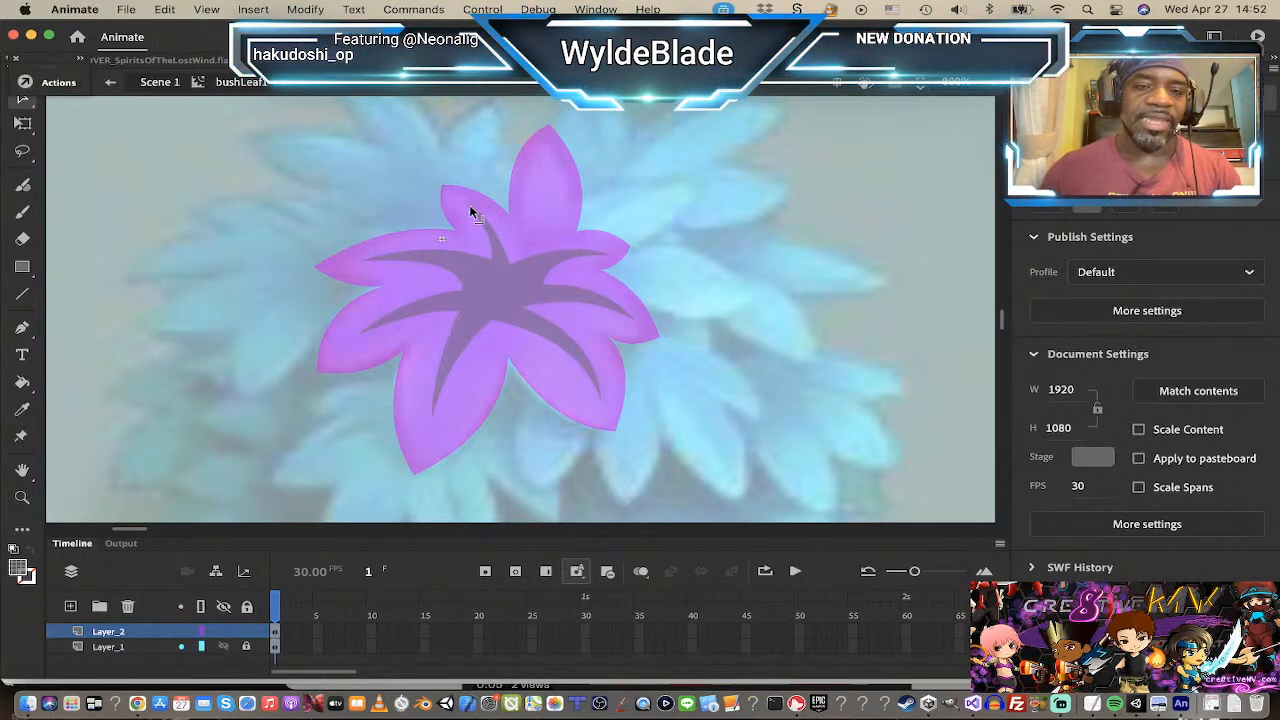
Step: Unlock Layer_1 and outline the purple leaf shape with a dark grey #252526 stroke using the Ink Bottle tool
click(504, 290)
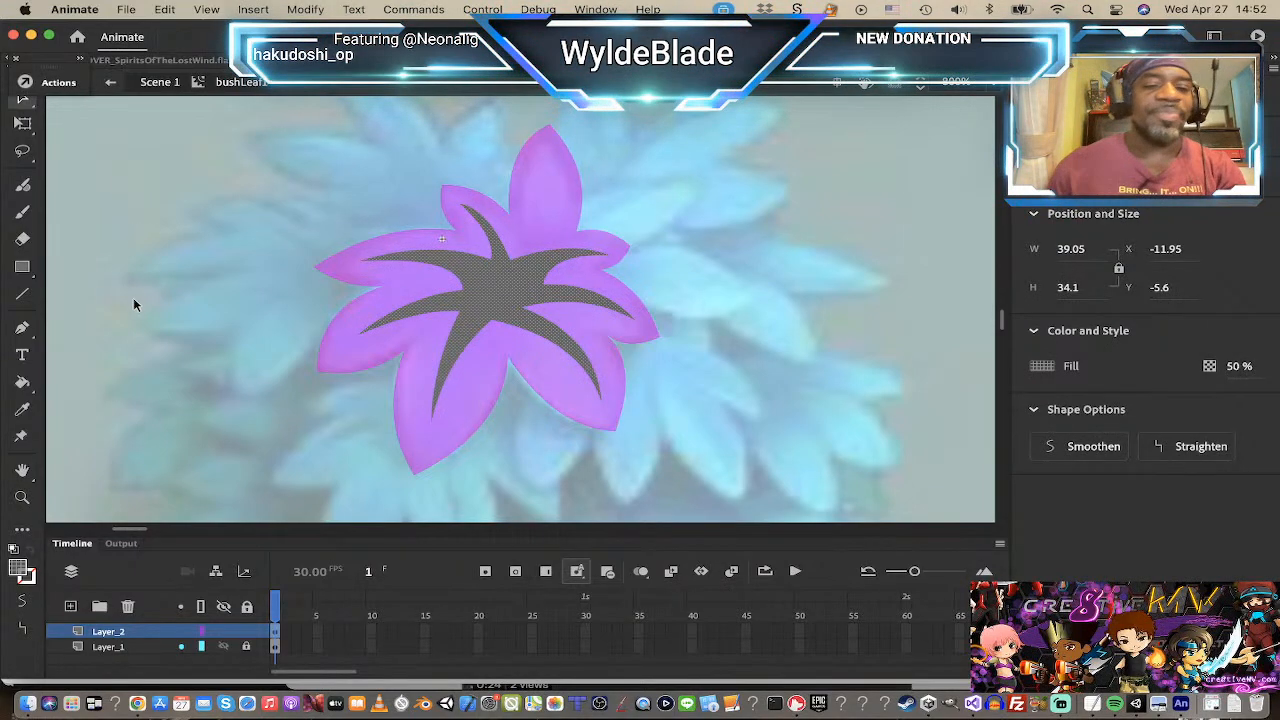
click(248, 652)
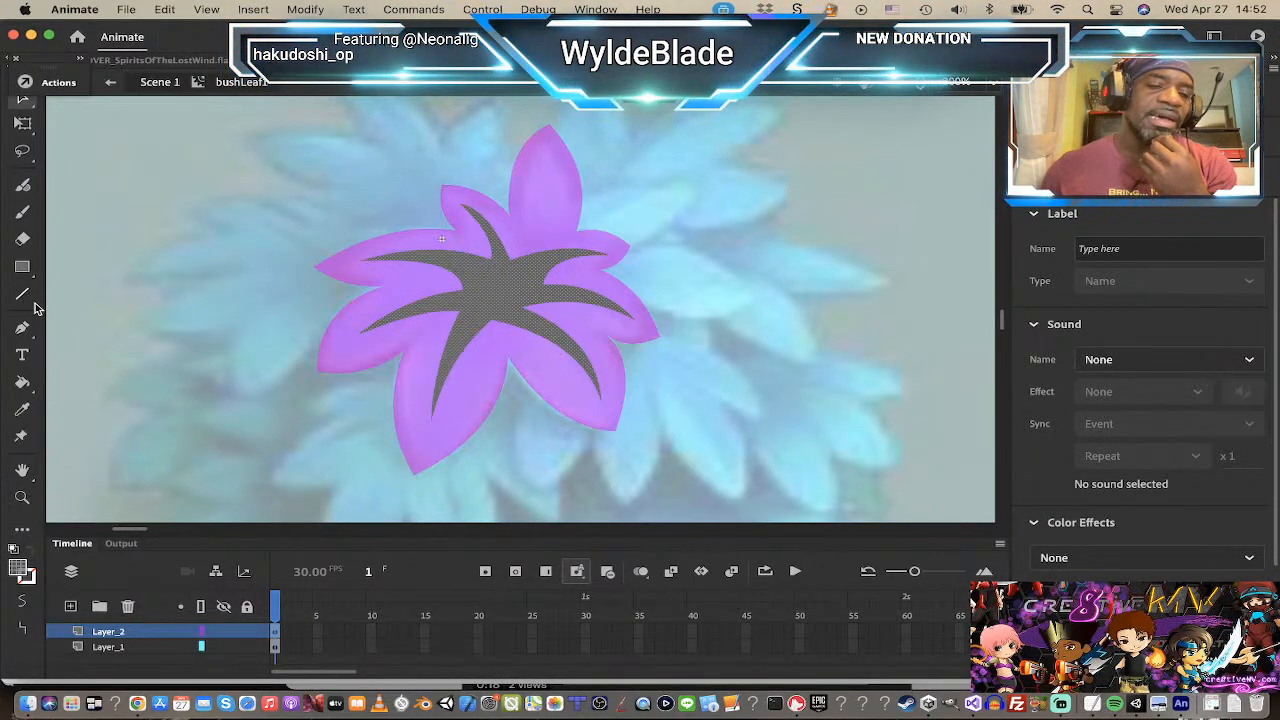
click(24, 388)
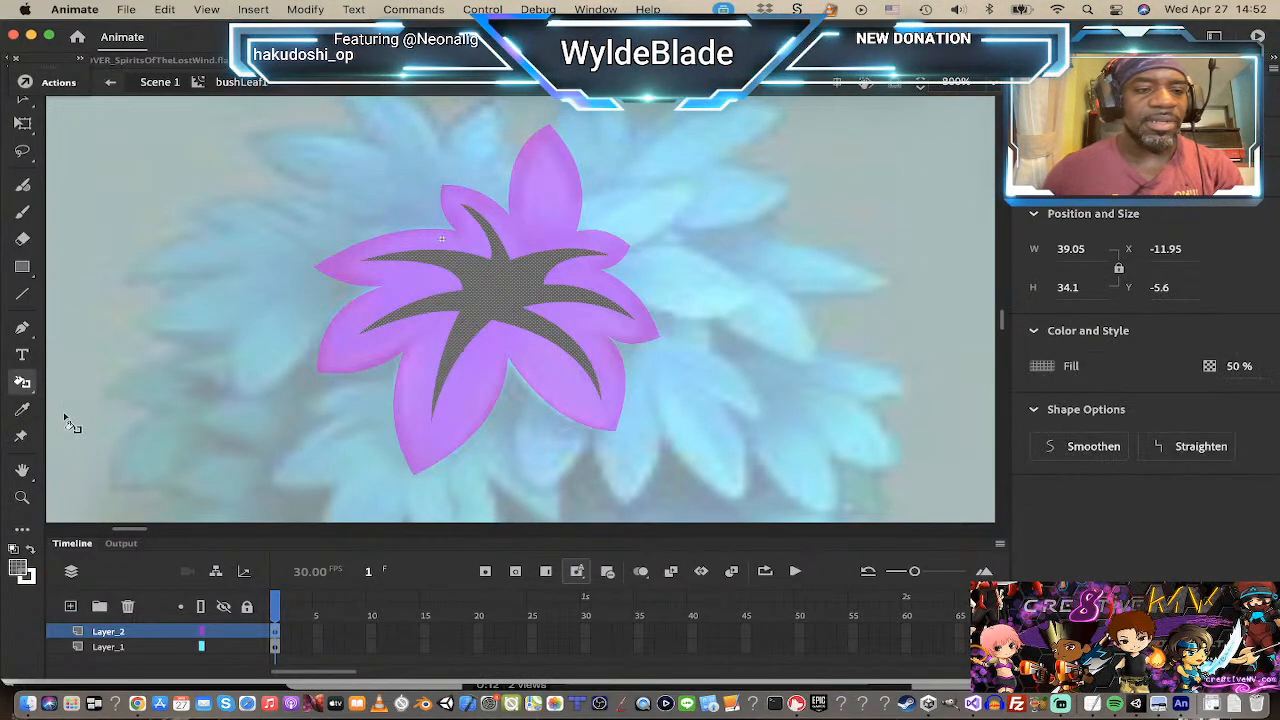
click(26, 578)
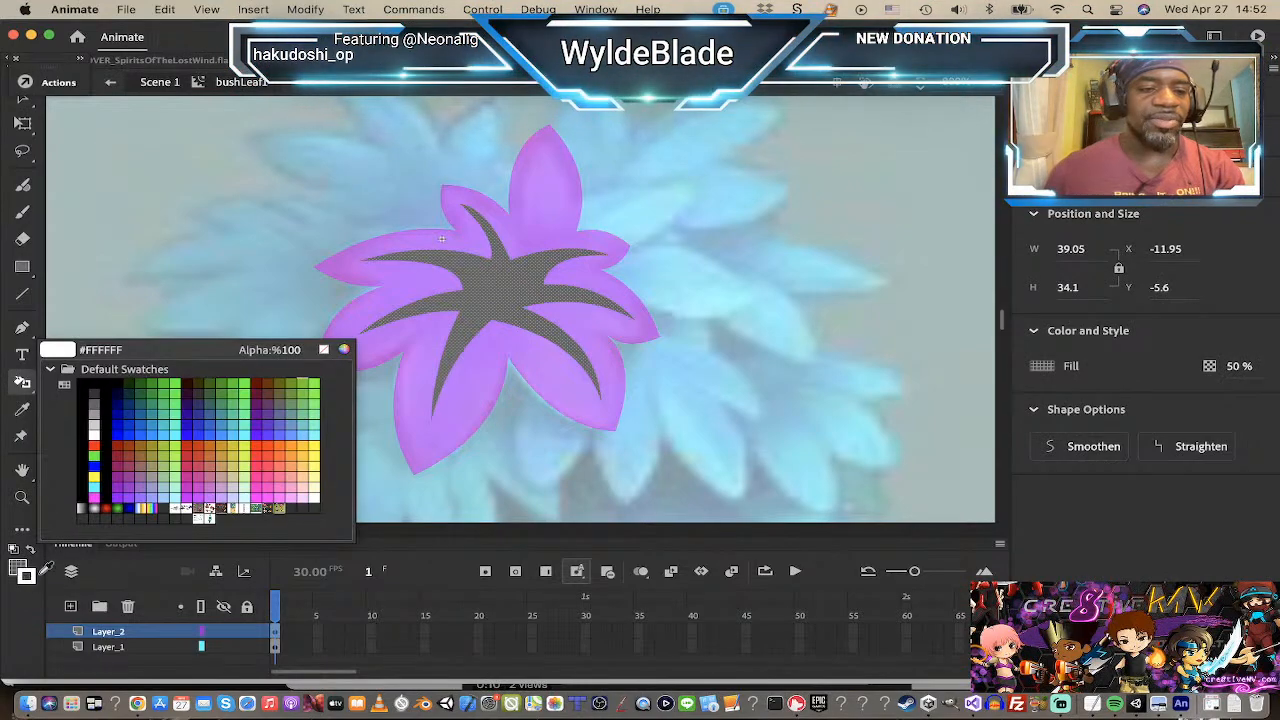
click(94, 400)
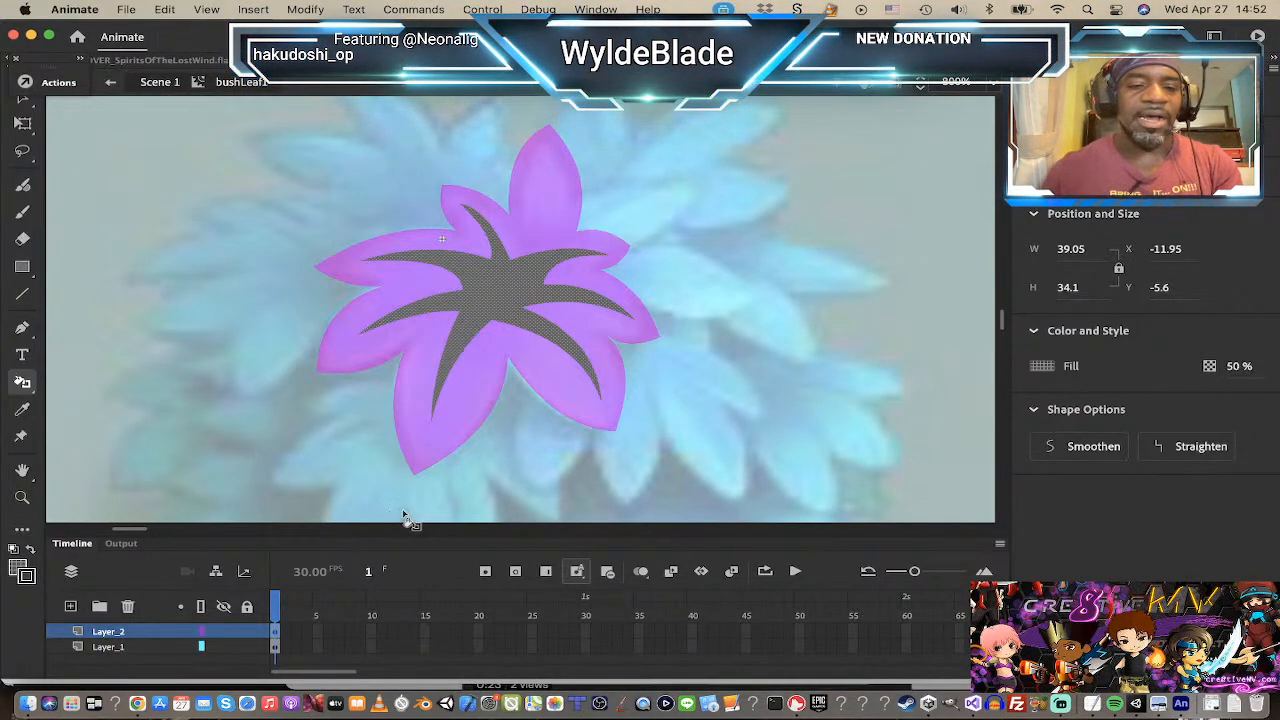
click(447, 465)
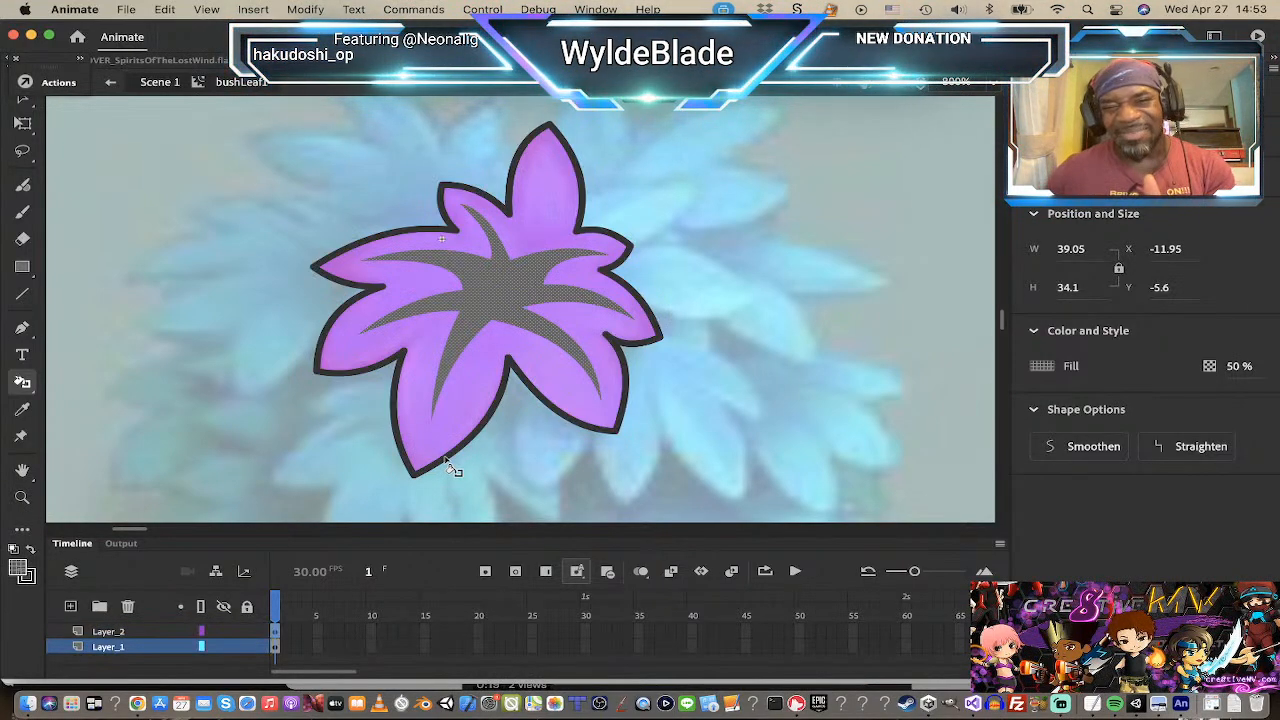
key(super+z)
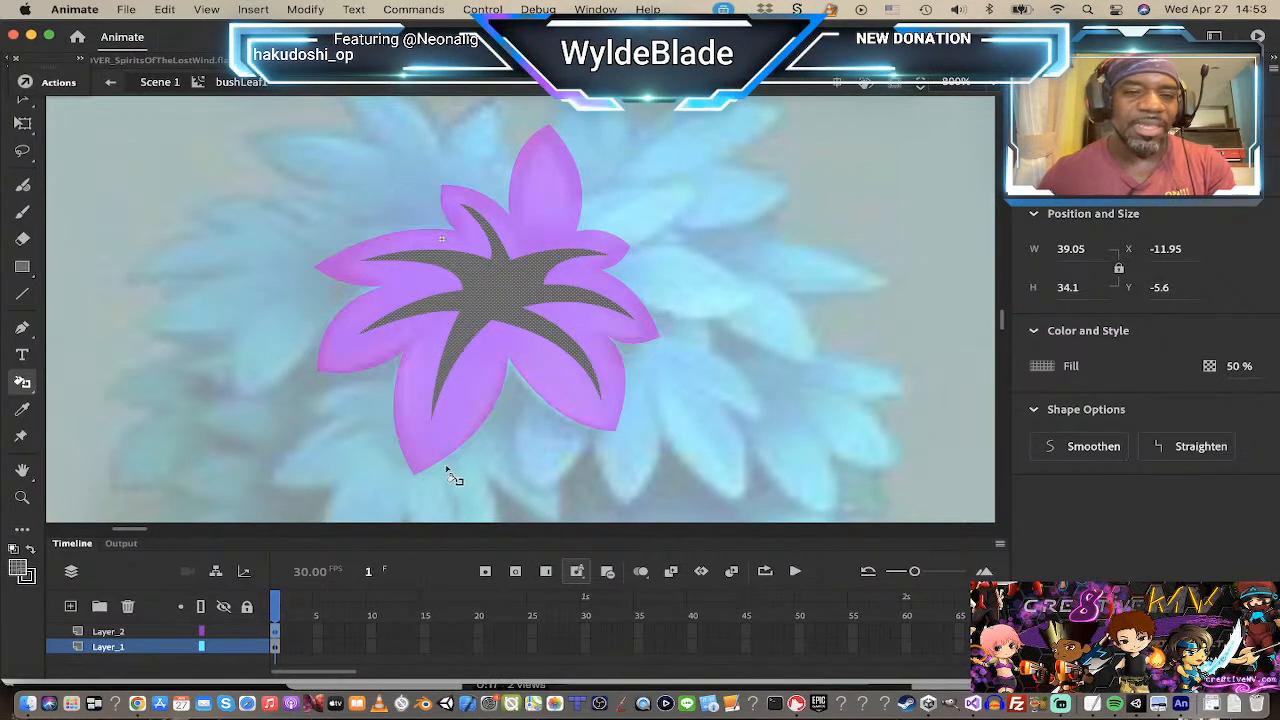
click(18, 567)
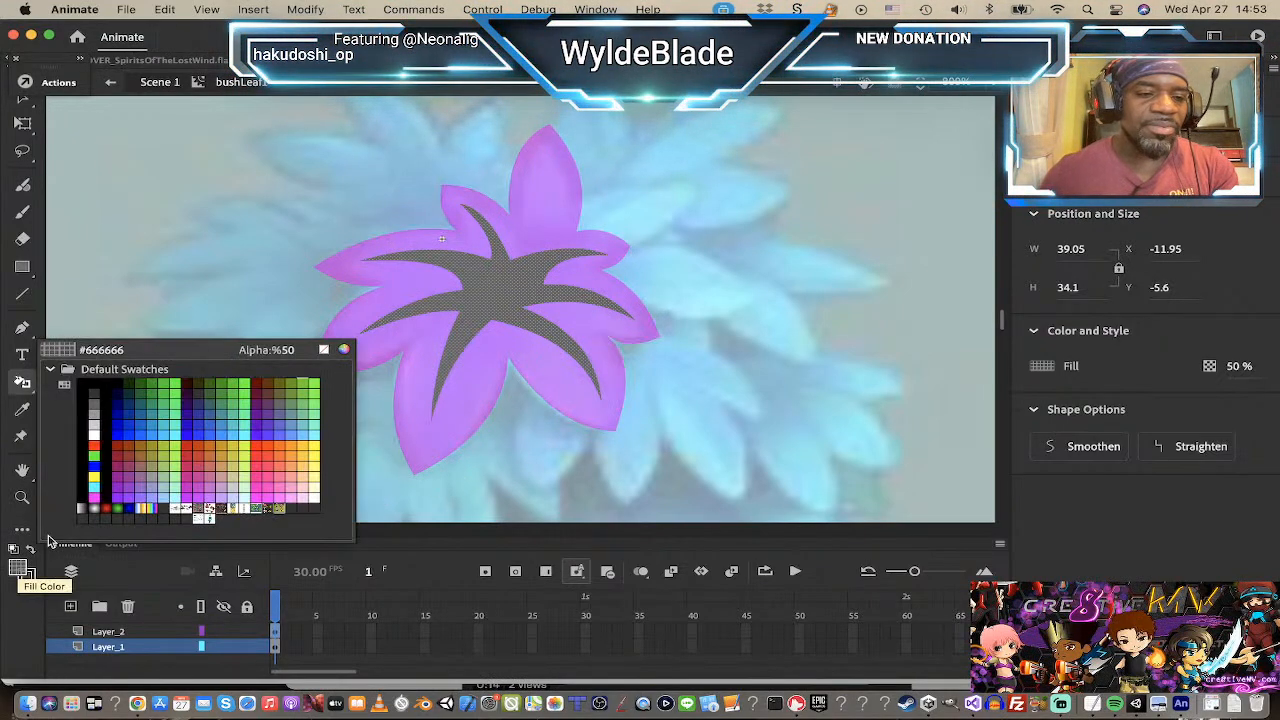
click(97, 409)
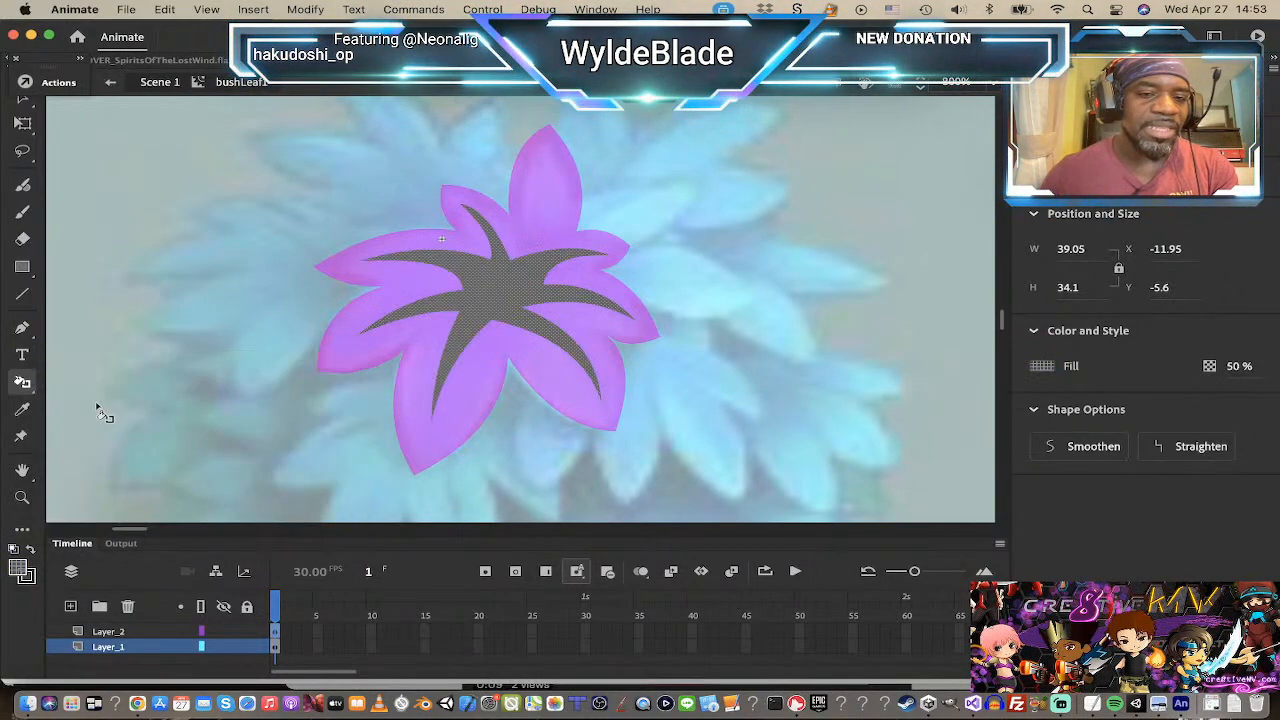
click(451, 457)
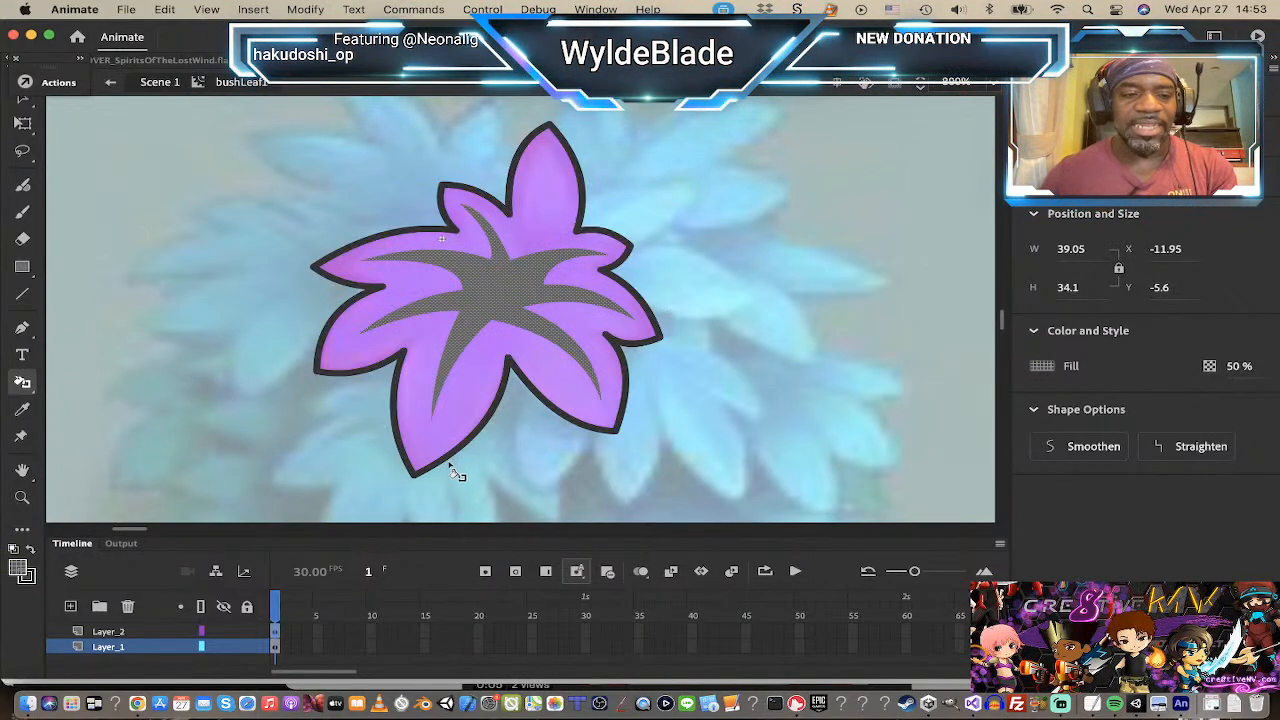
Step: Change the leaf's outline to a lighter grey stroke
click(27, 576)
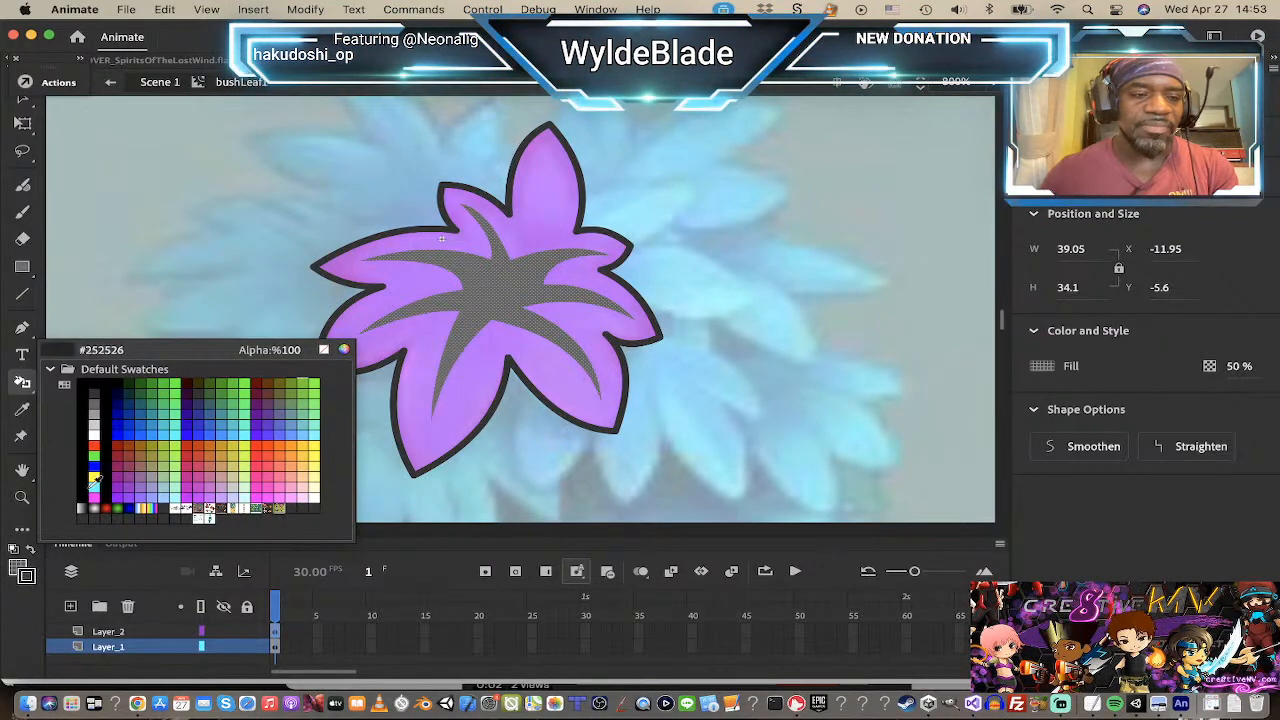
click(100, 396)
click(480, 449)
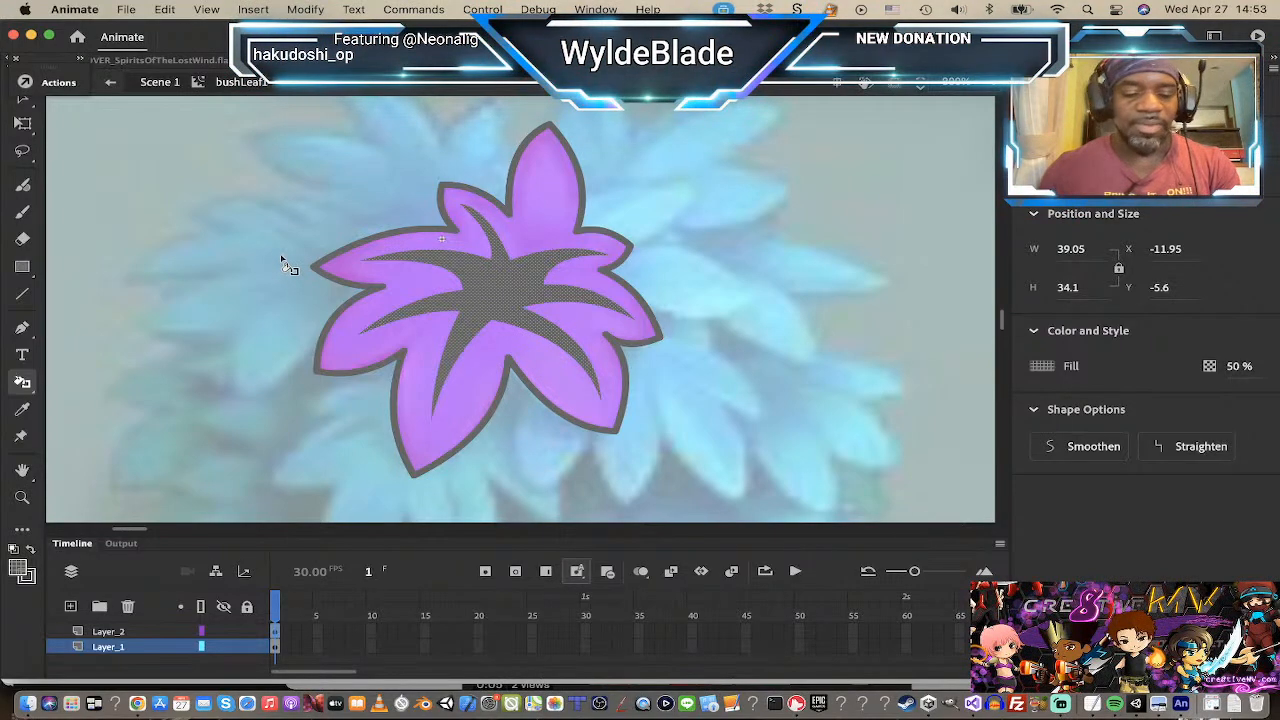
Step: Set the fill opacity of the grey vein shape at the leaf's centre to 30%
key(v)
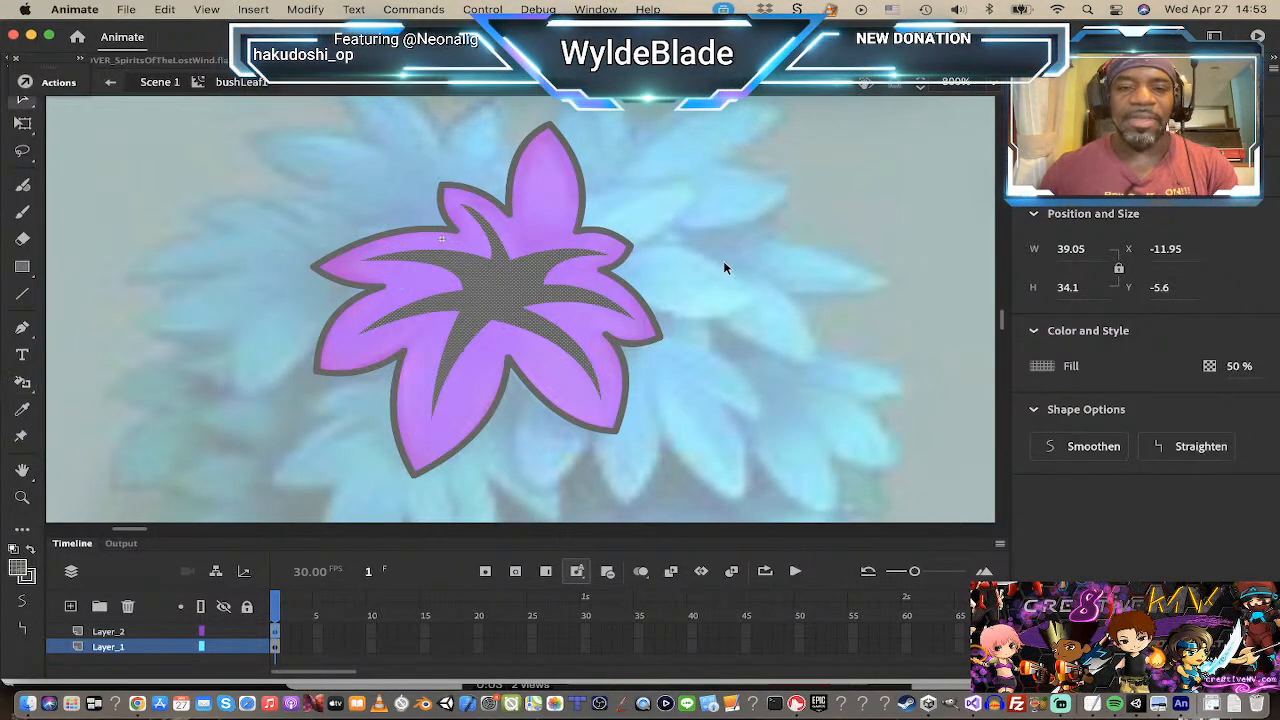
click(521, 279)
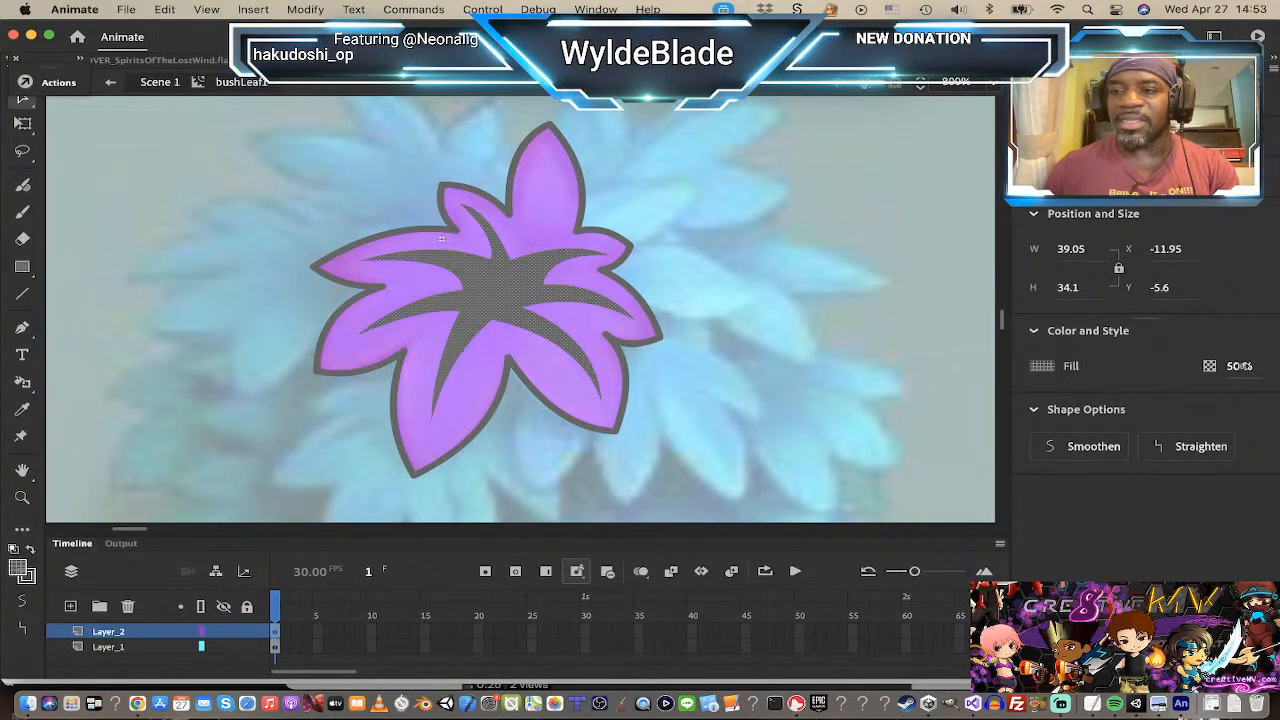
click(1240, 366)
text(30)
key(Return)
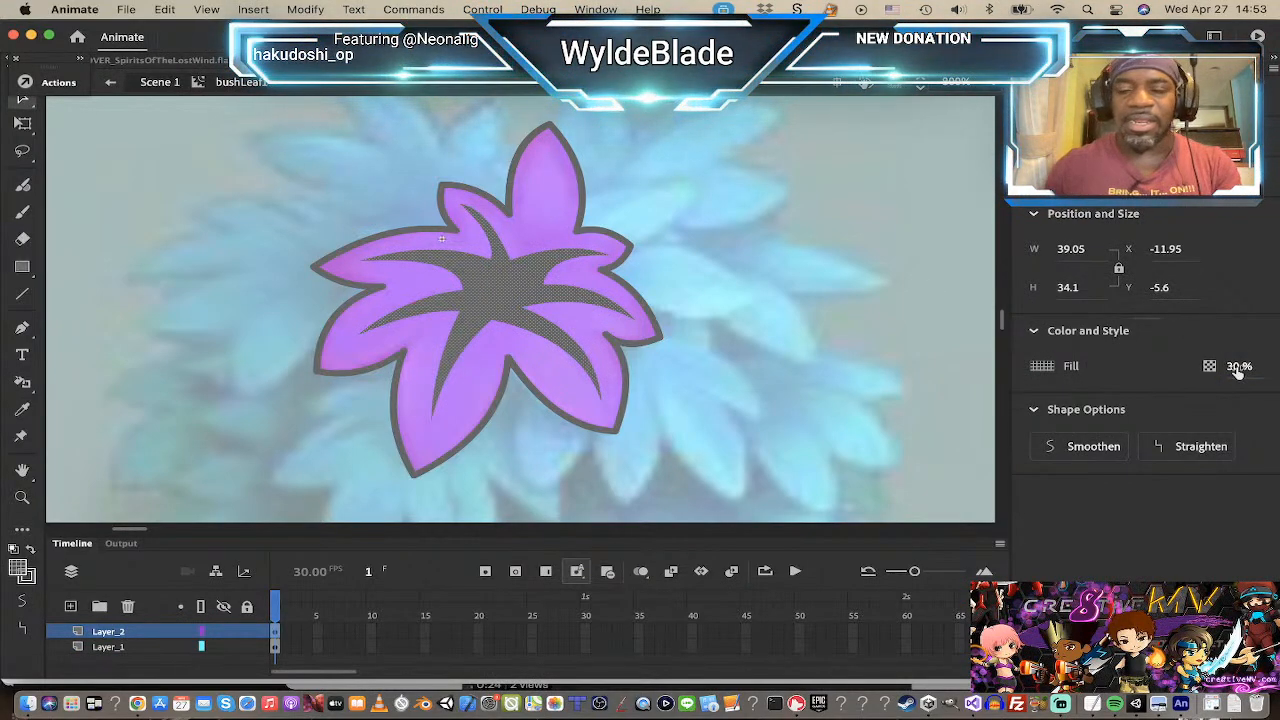
click(850, 333)
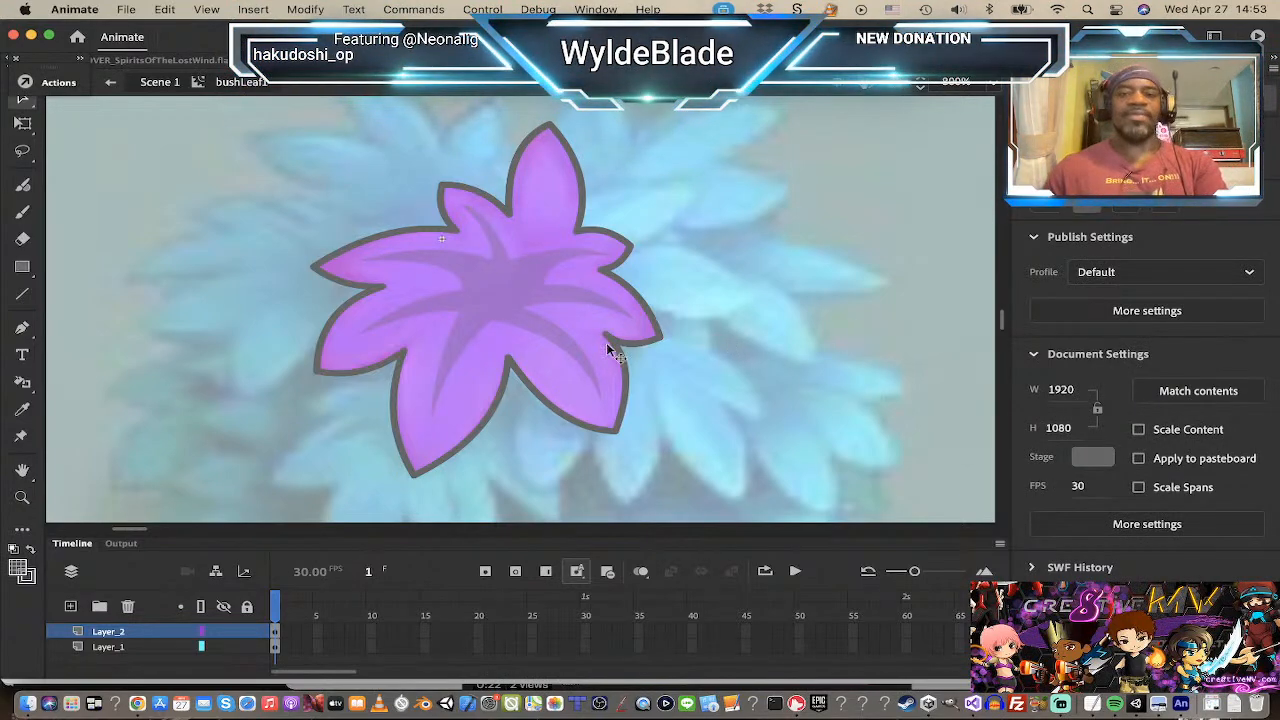
Step: Change the leaf shape's purple fill to white and set its opacity to 100%
click(561, 369)
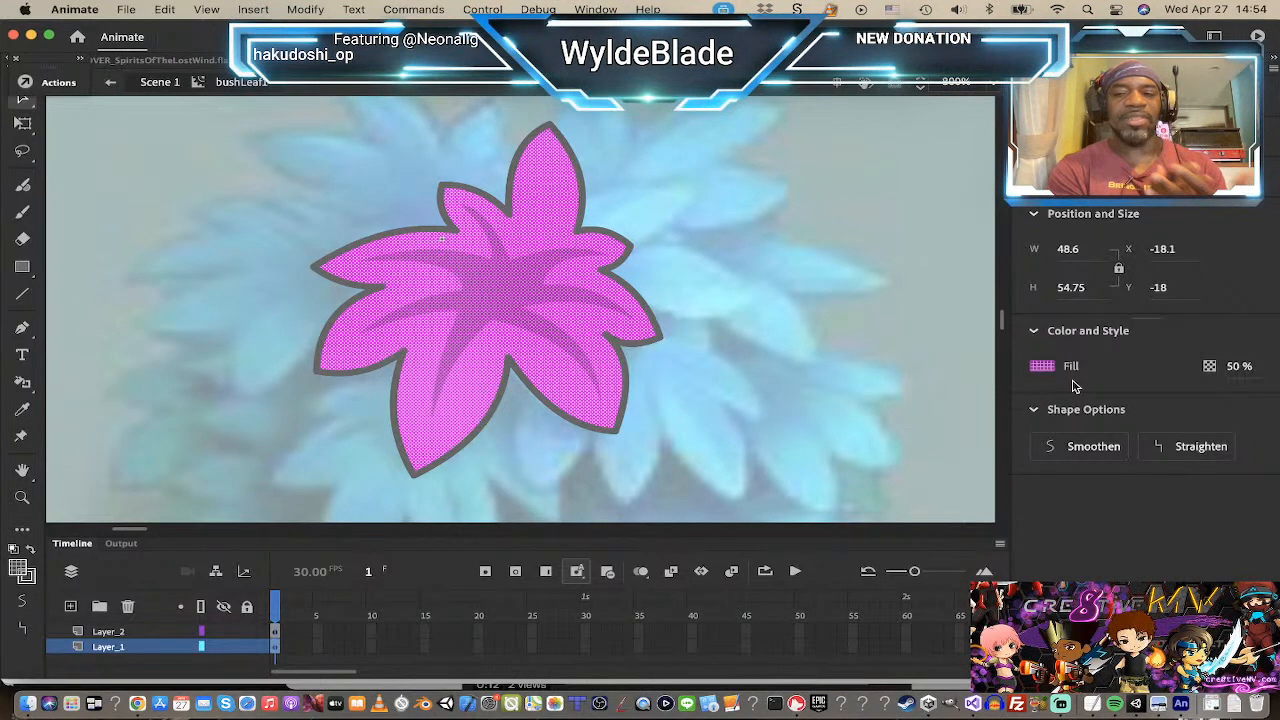
click(1045, 367)
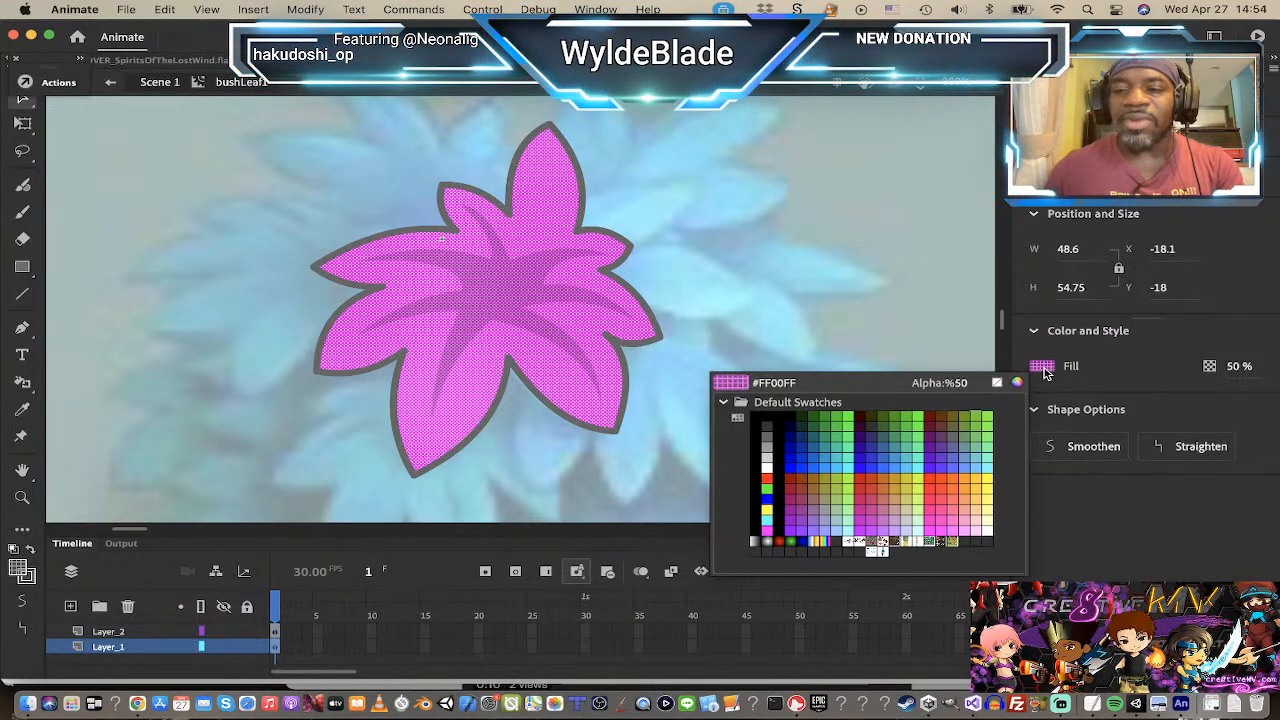
click(766, 466)
click(804, 411)
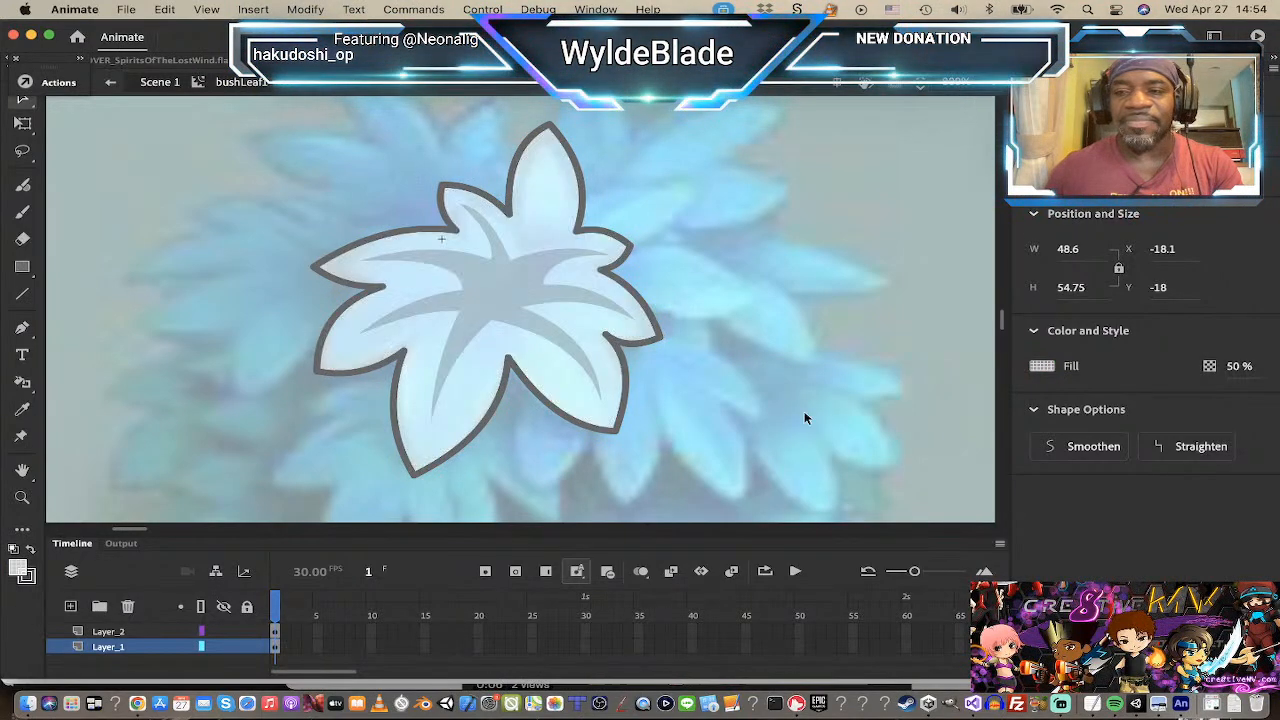
click(568, 383)
click(1242, 366)
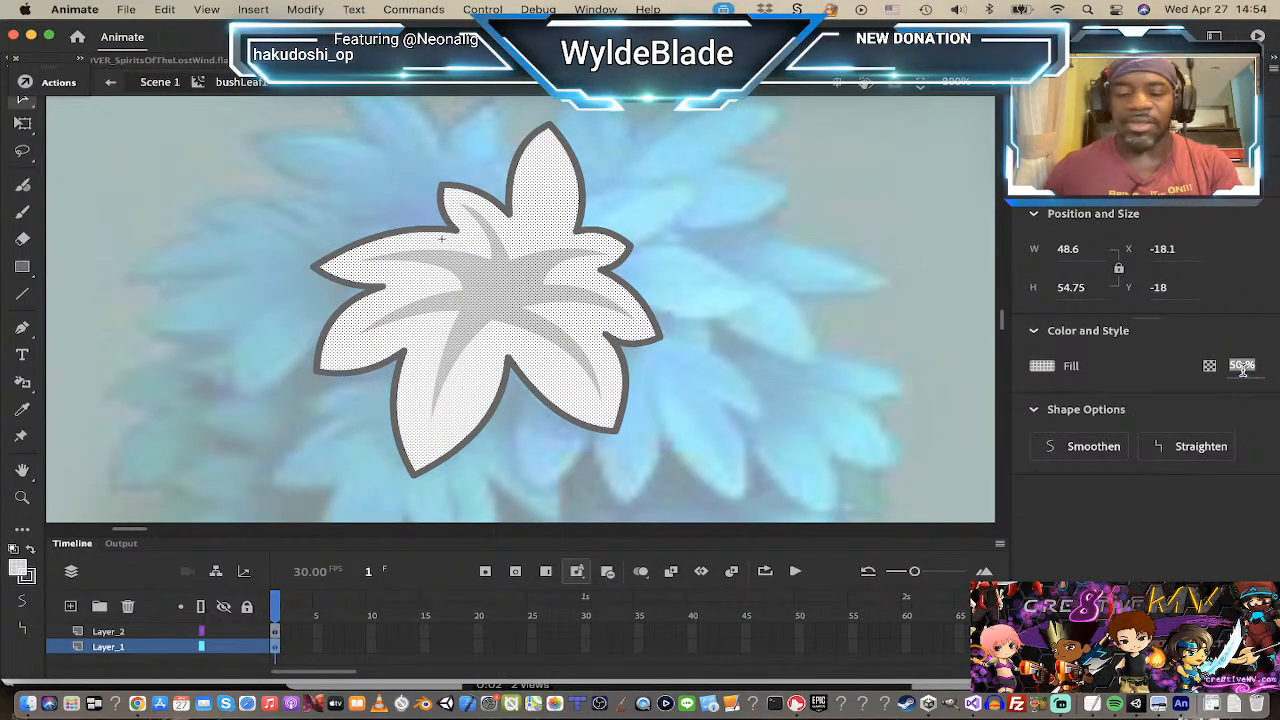
text(100)
key(Return)
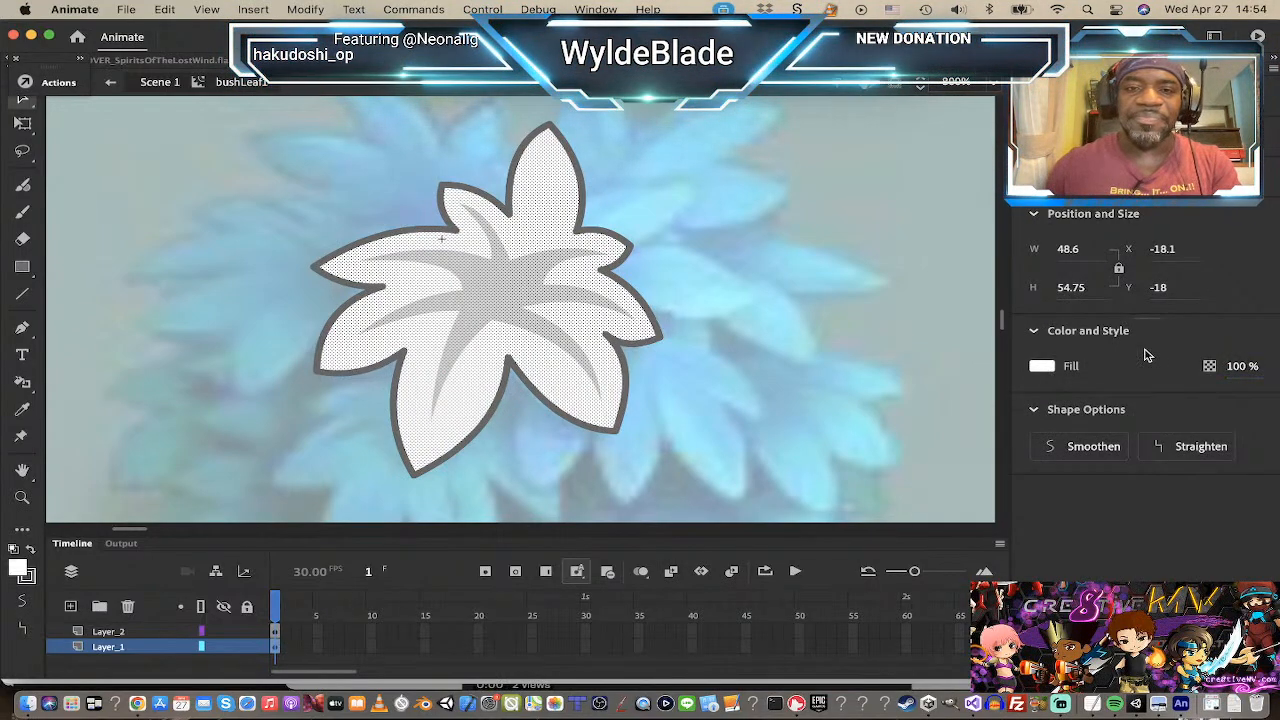
click(903, 308)
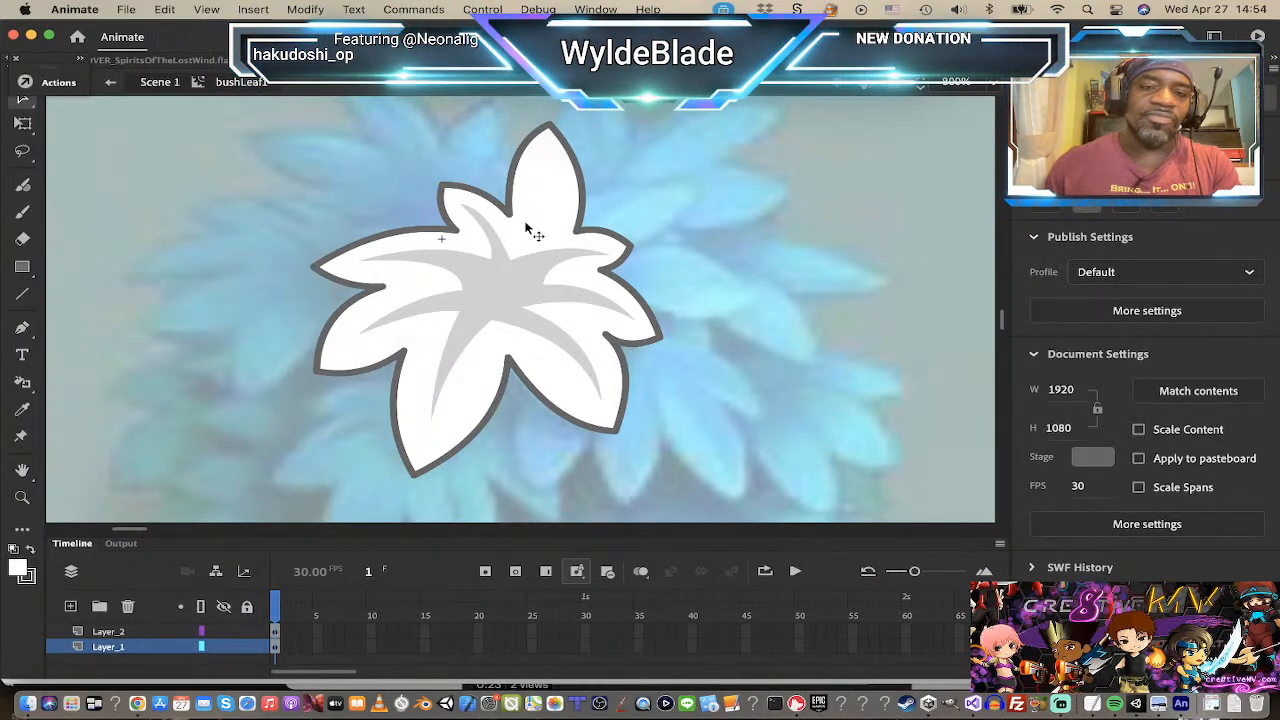
Step: Draw two short lines extending the uppermost petal's base edges inward and bend them into curves
drag(510, 217, 519, 238)
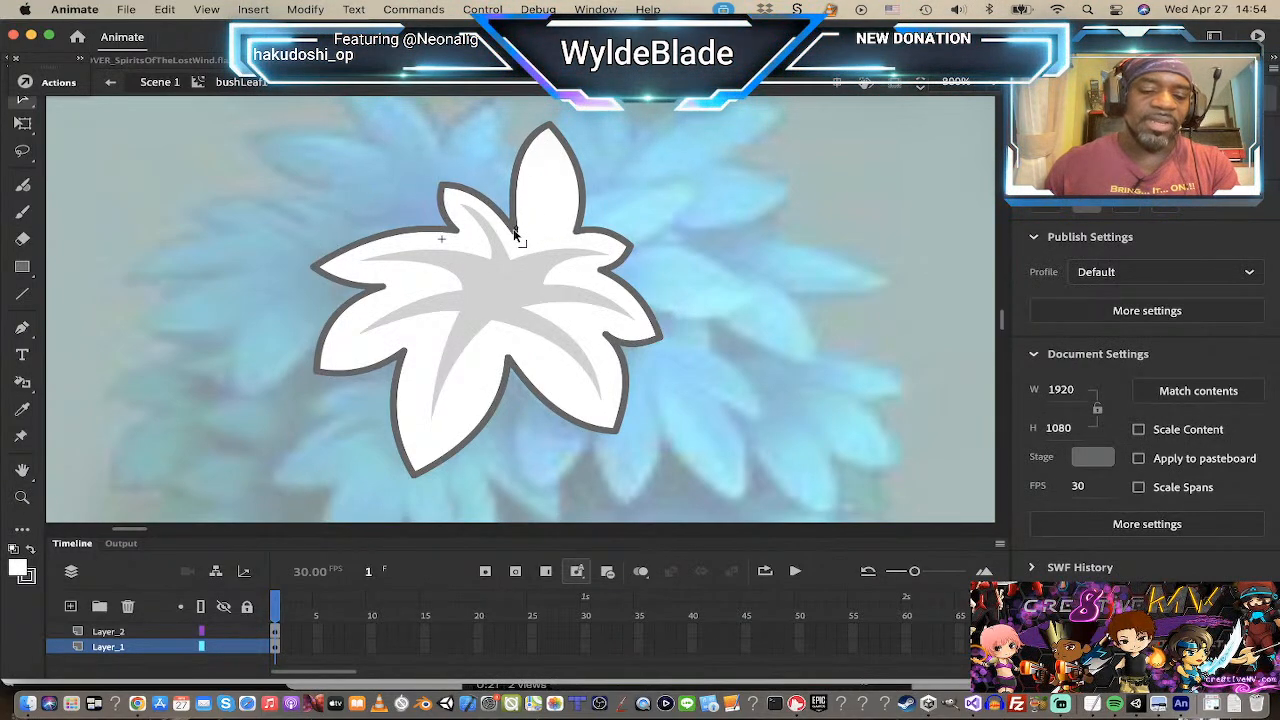
key(super+z)
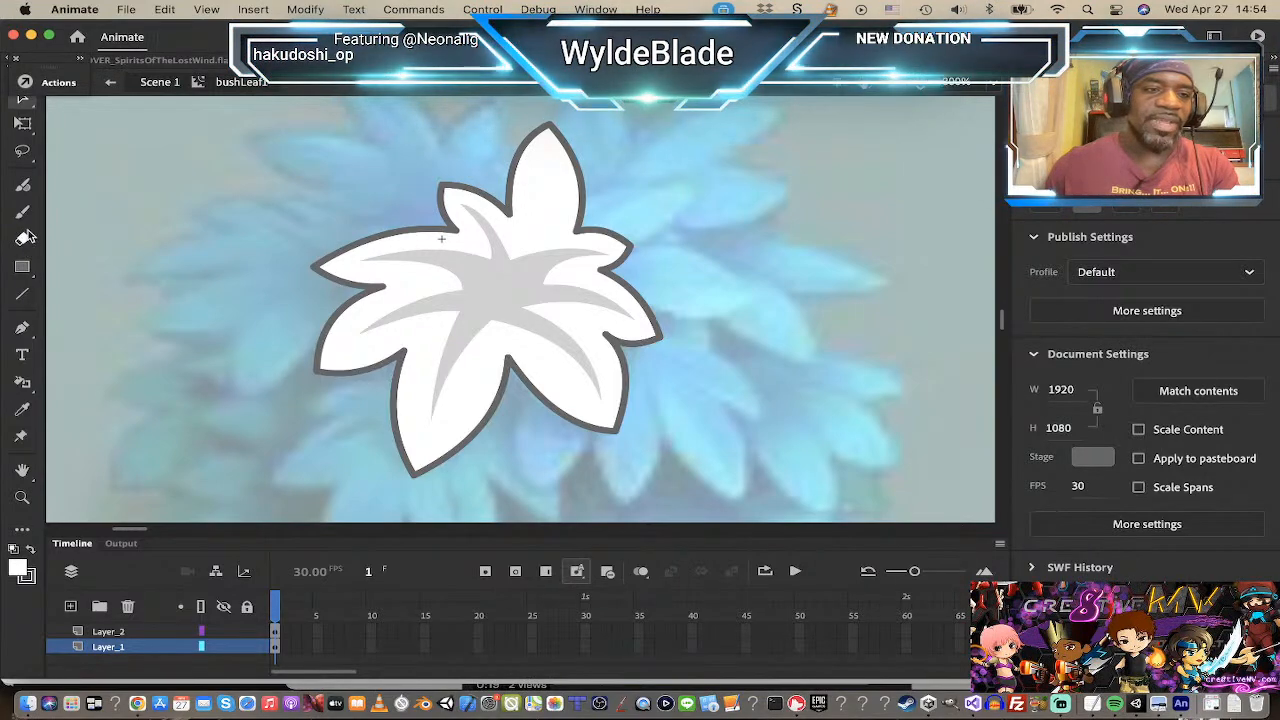
click(23, 296)
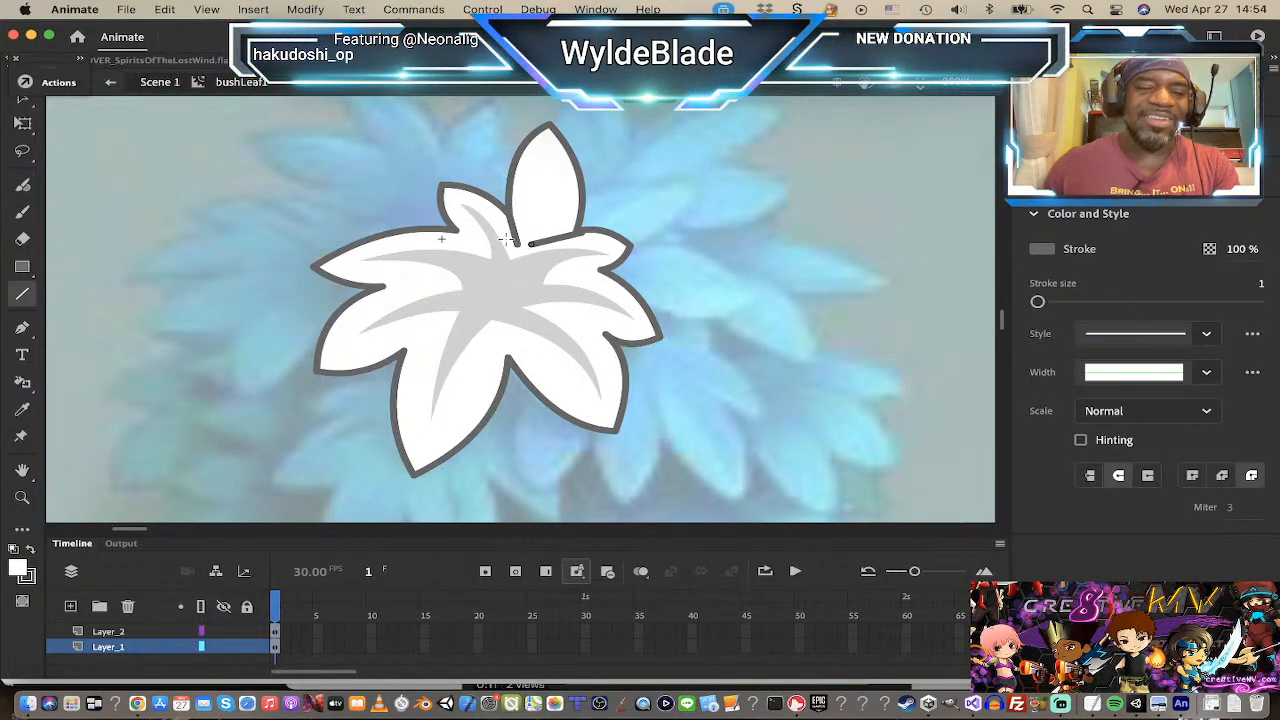
click(23, 101)
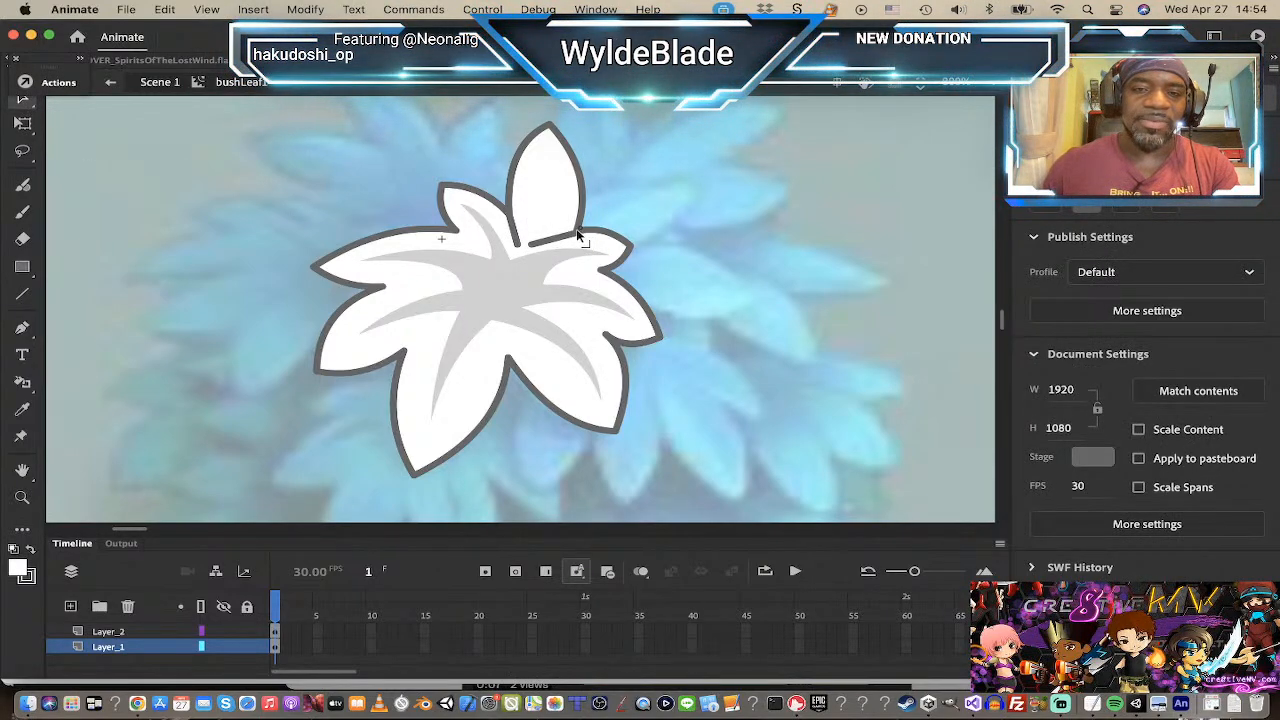
drag(560, 240, 560, 236)
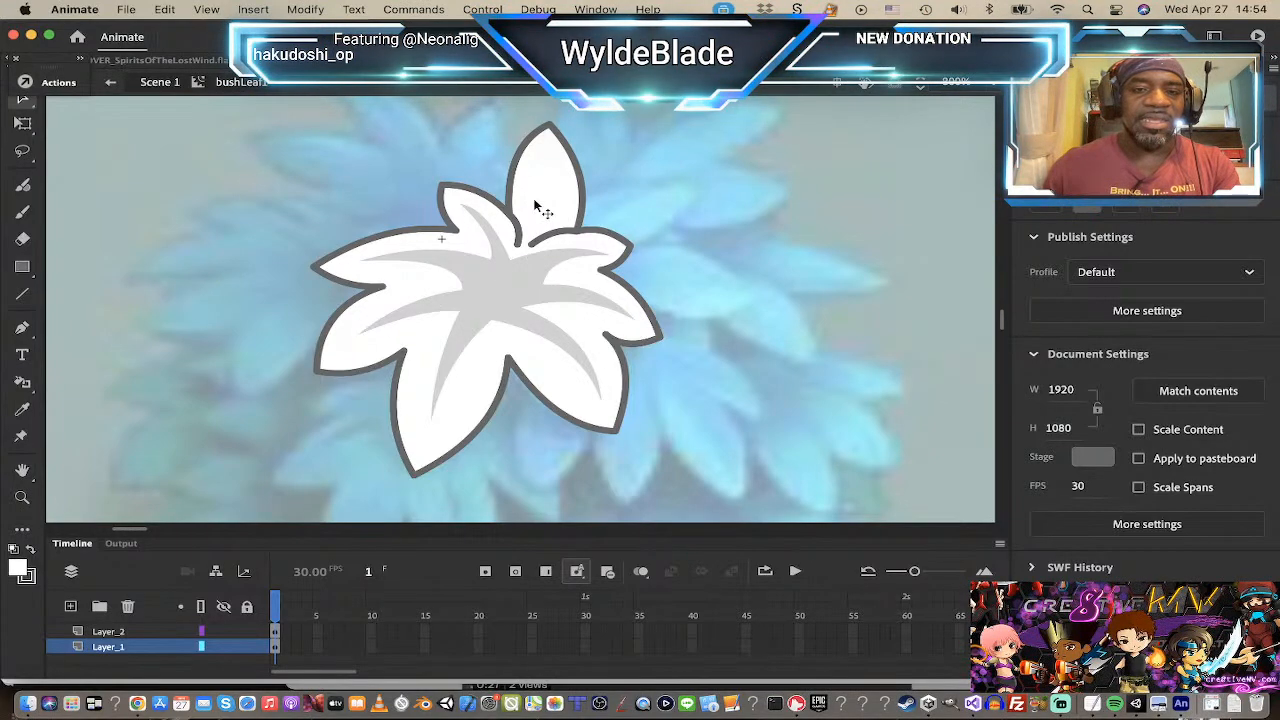
Step: Dismiss the error report and try drawing a line down the middle of the uppermost petal
click(22, 293)
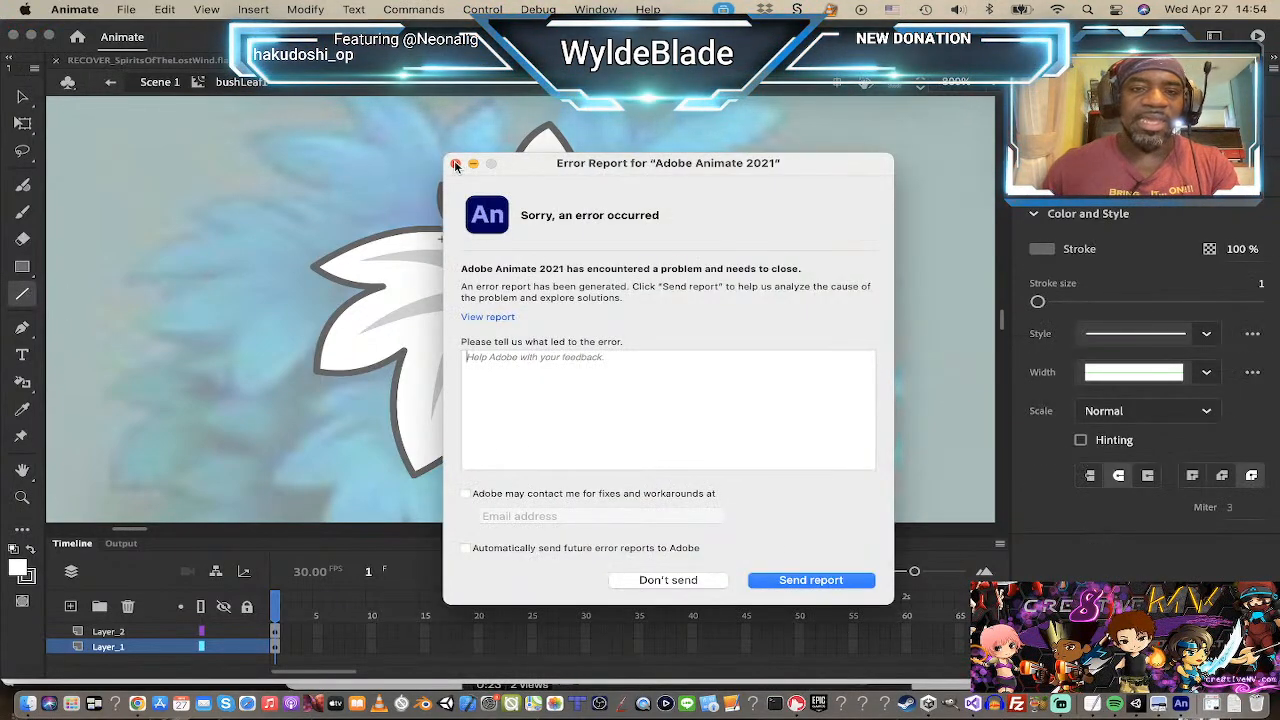
click(457, 163)
drag(547, 150, 536, 221)
key(super+z)
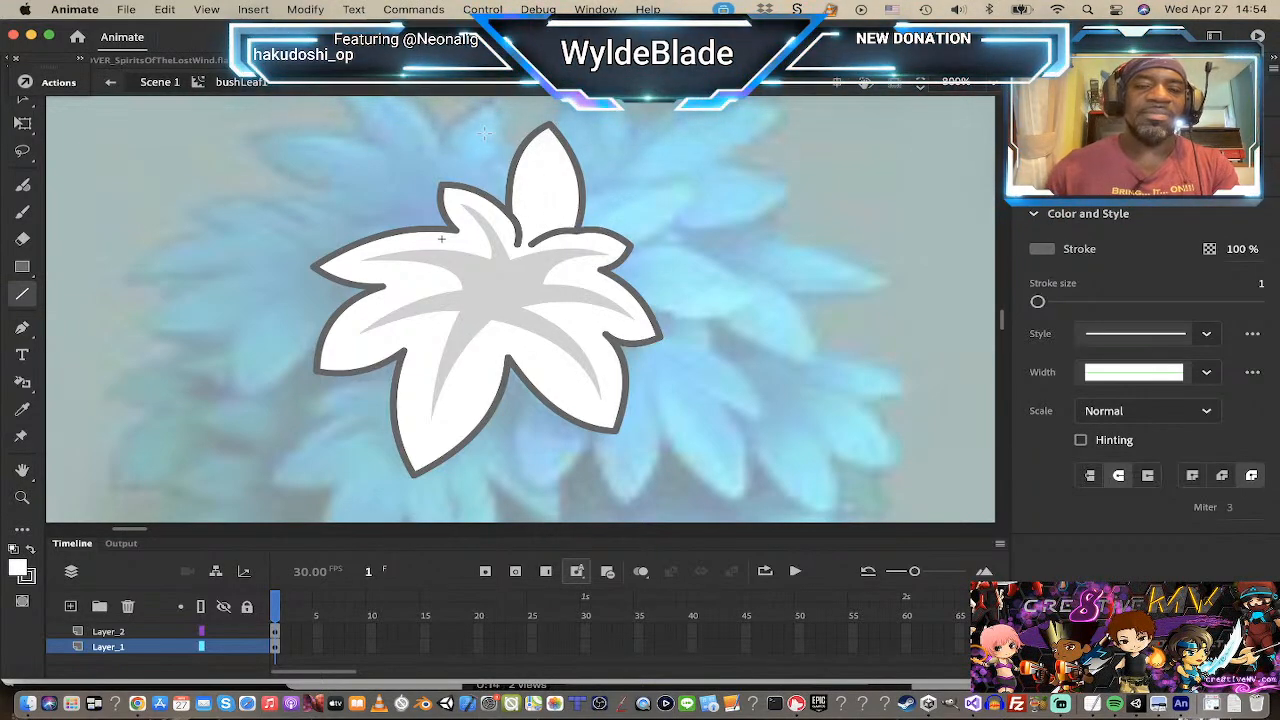
Step: Reshape the uppermost petal by shifting its tip sideways toward the right and bowing its right edge outward
key(v)
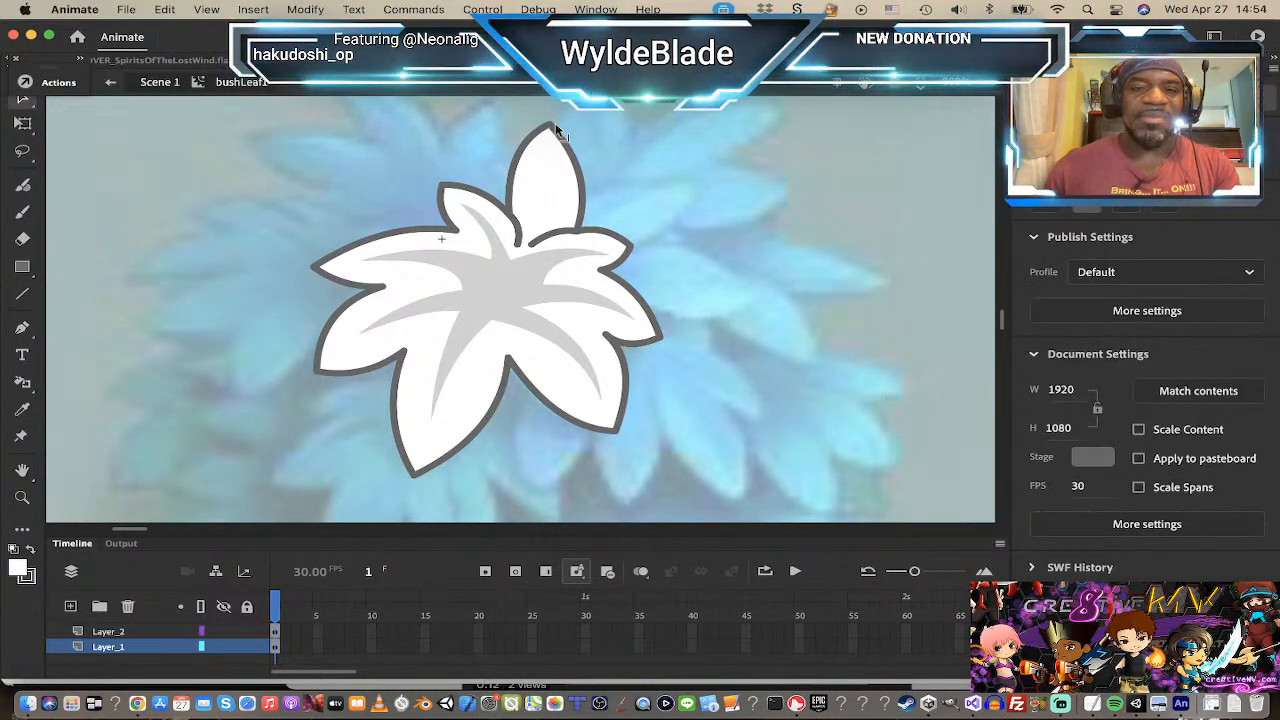
drag(550, 124, 595, 140)
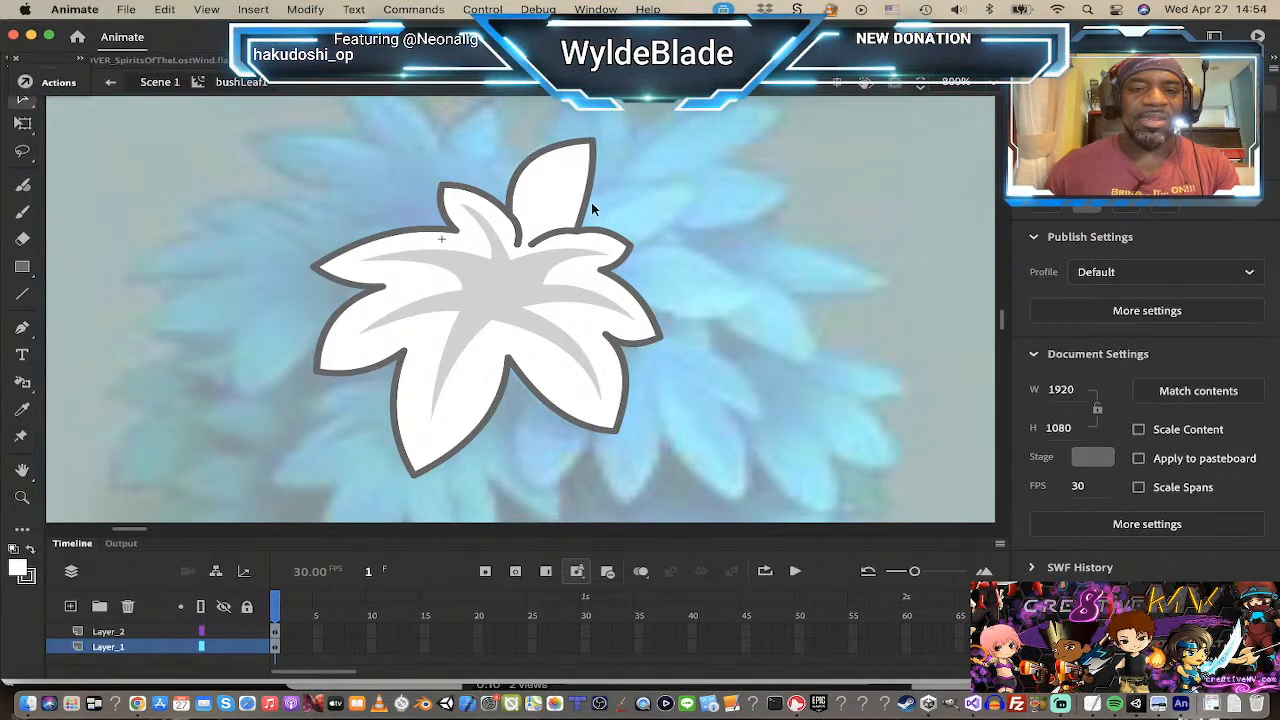
drag(591, 199, 602, 194)
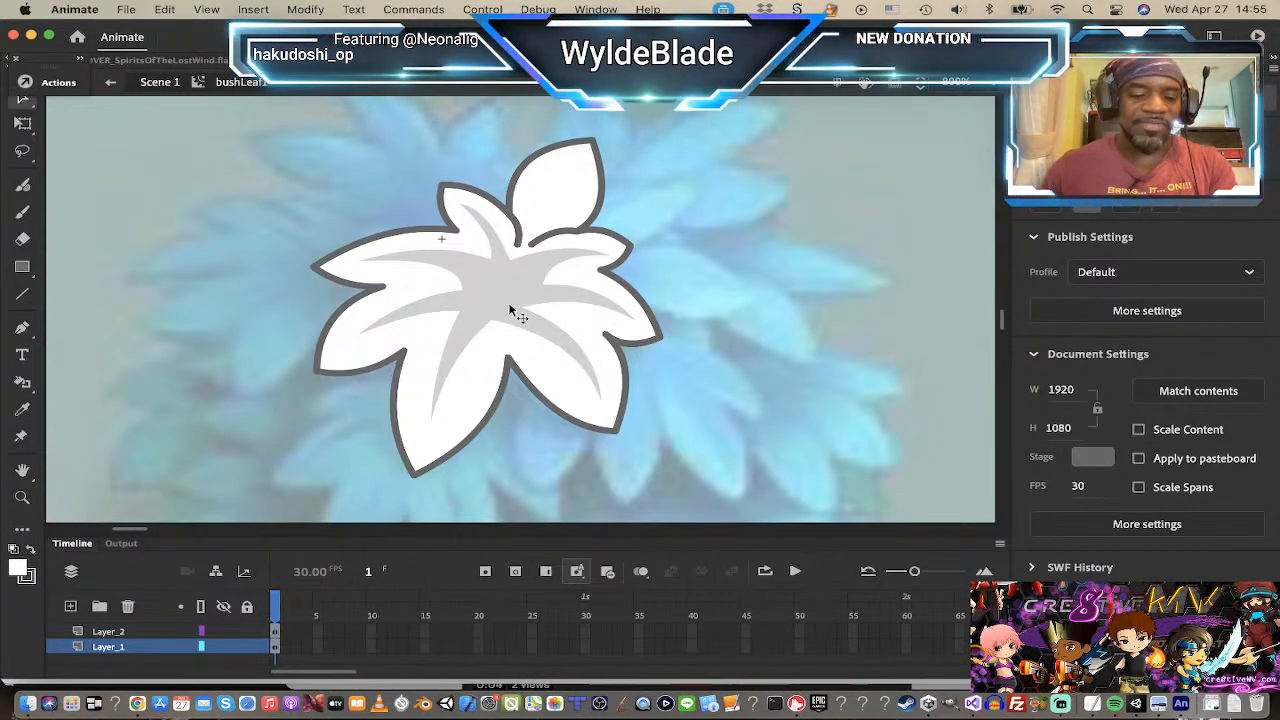
Step: Return to Scene 1 and view the finished leaf against the whole blue reference bush
click(166, 83)
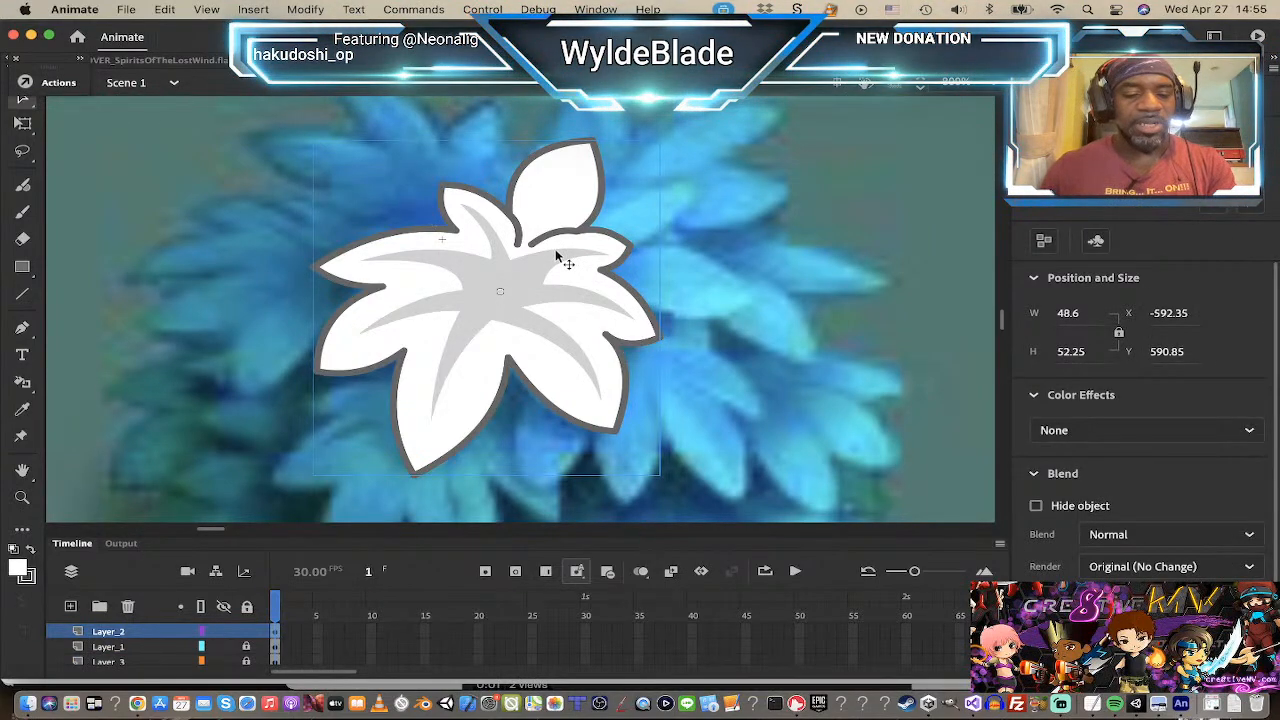
key(z)
click(592, 260)
click(488, 332)
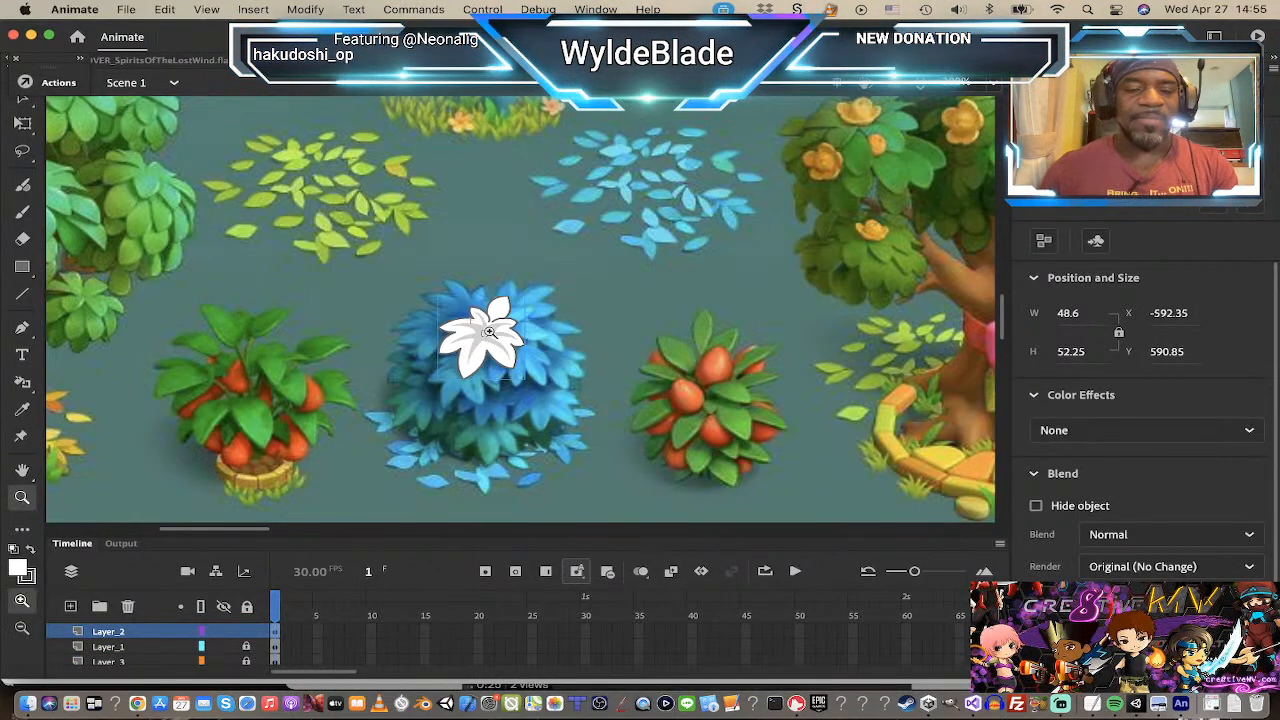
Step: Apply an Alpha color effect of 40% to the leaf symbol over the blue bush
click(22, 102)
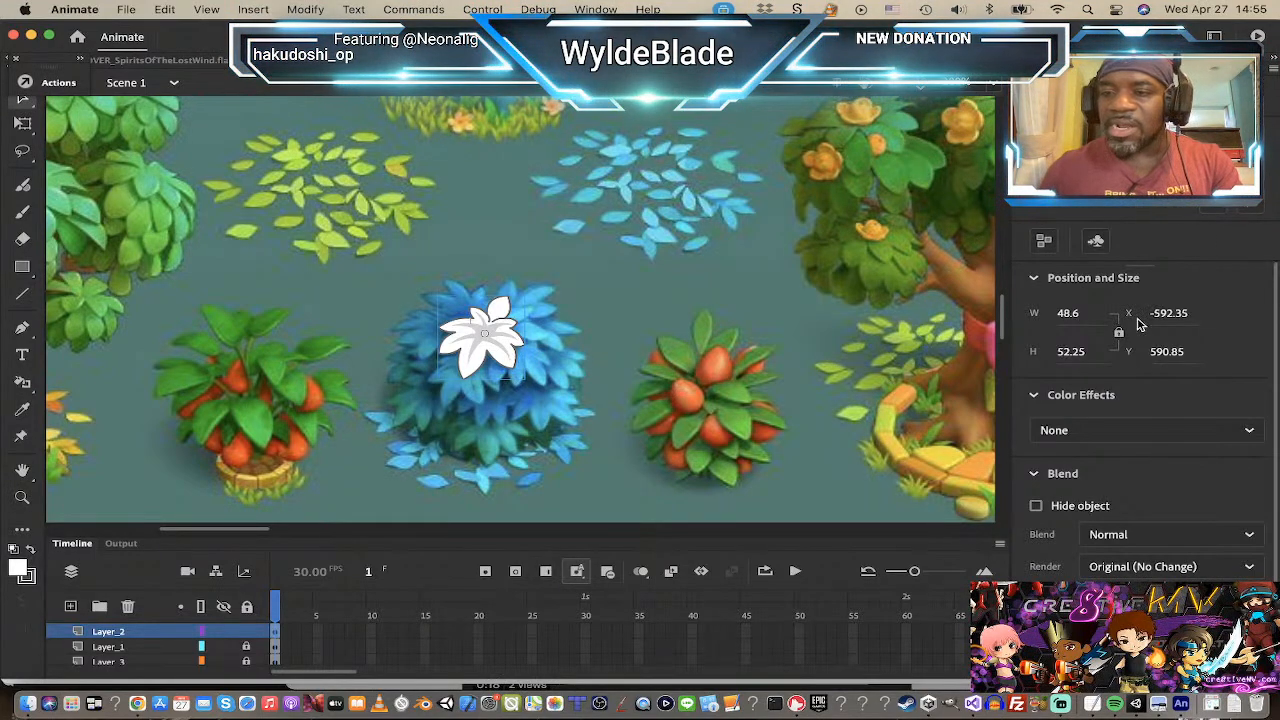
click(1187, 434)
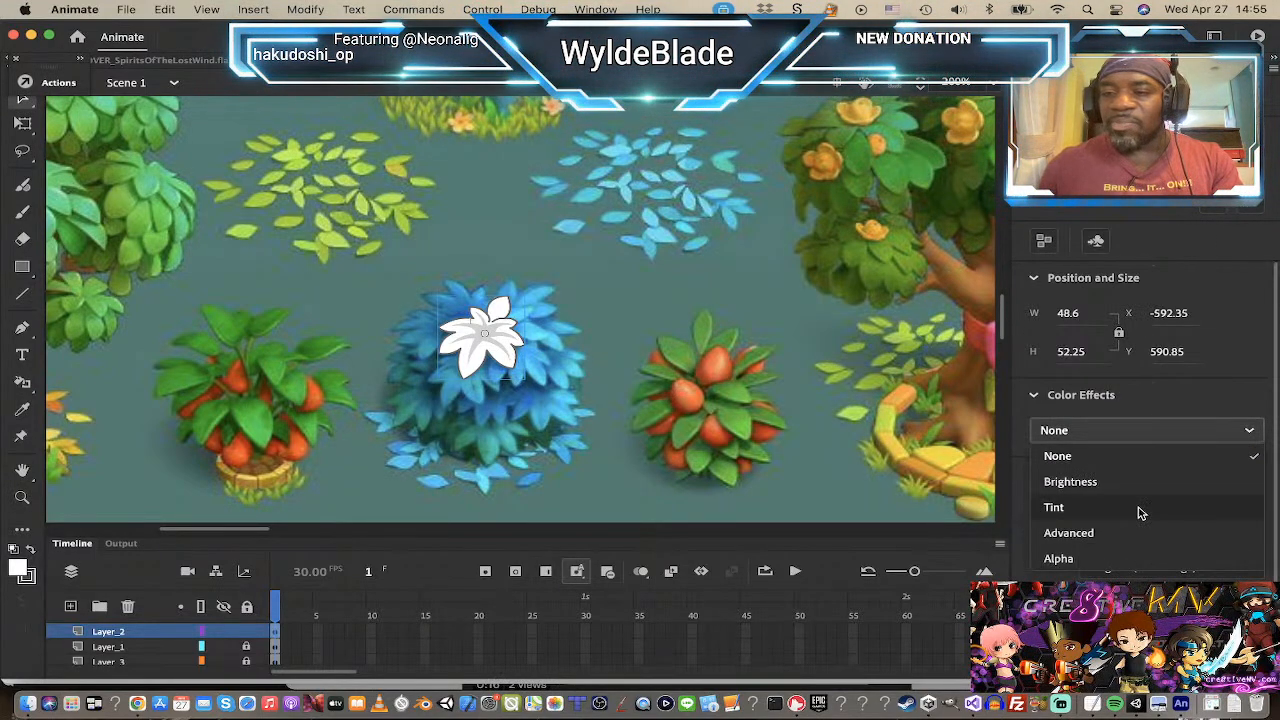
click(1106, 560)
drag(1257, 477, 1125, 478)
Step: Duplicate the leaf onto the cluster below and to its left, and scale the copy down to about 42 by 45
key(z)
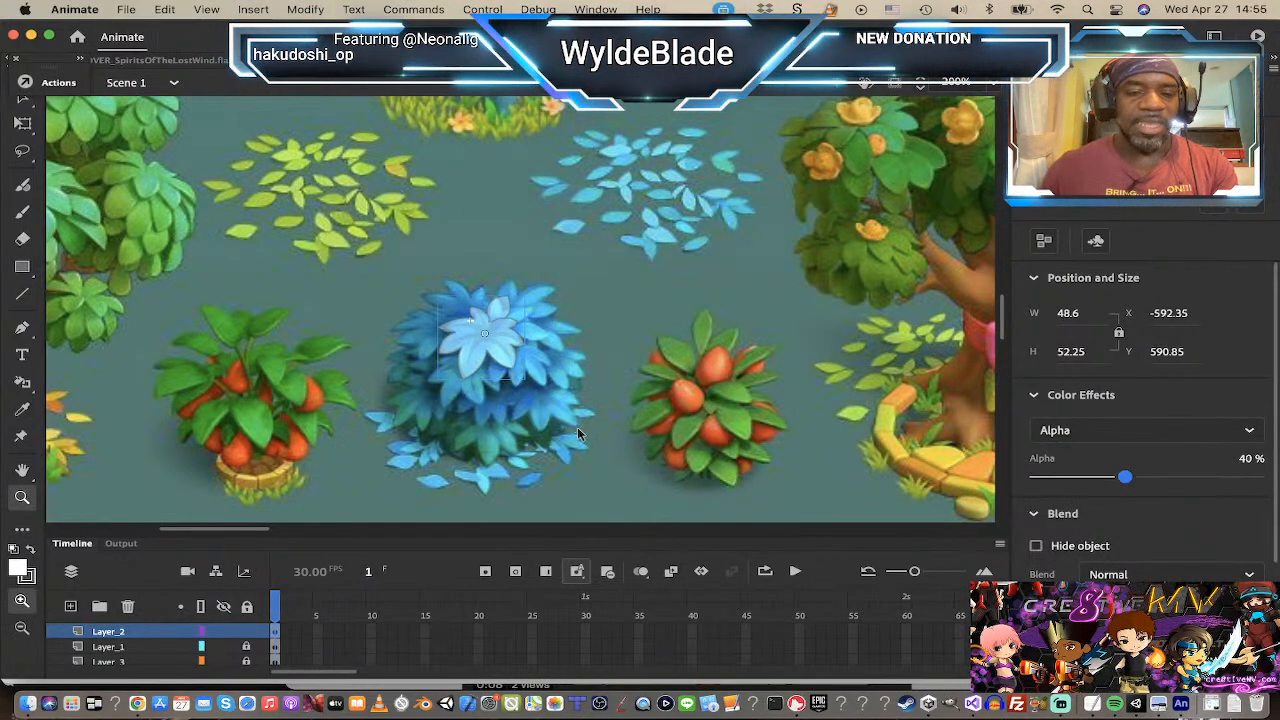
click(494, 384)
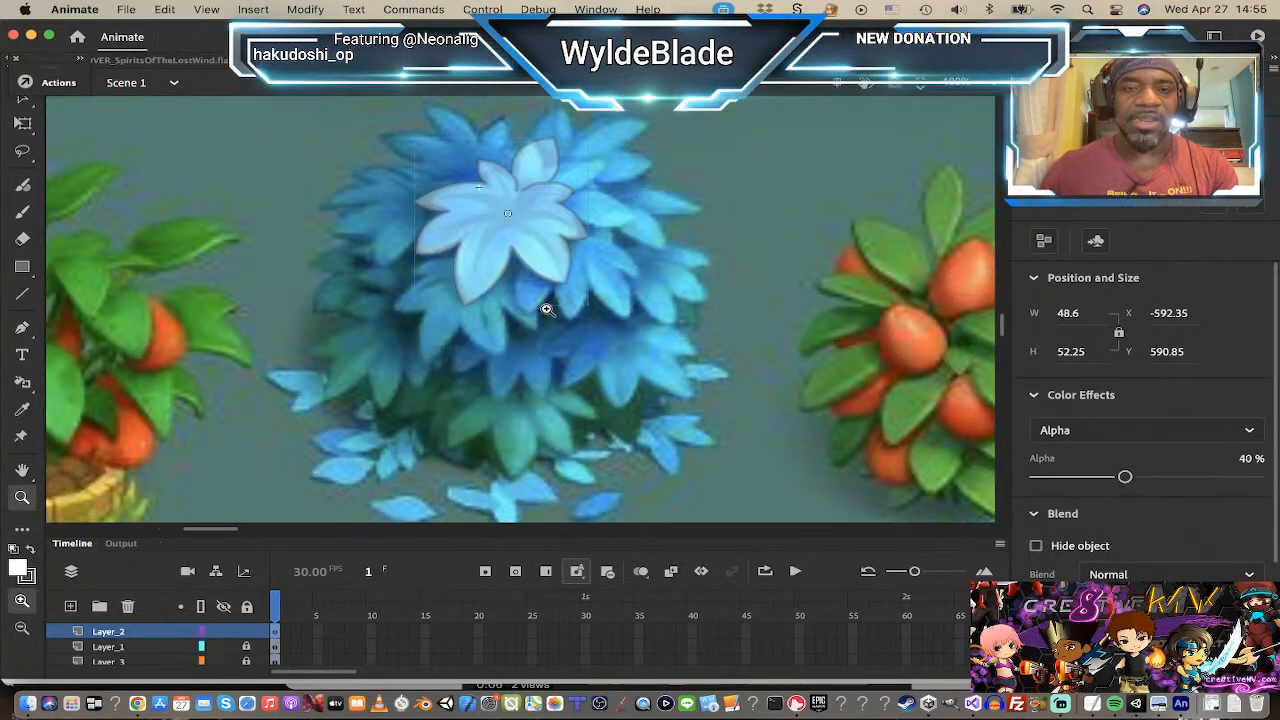
scroll(546, 310, up, 3)
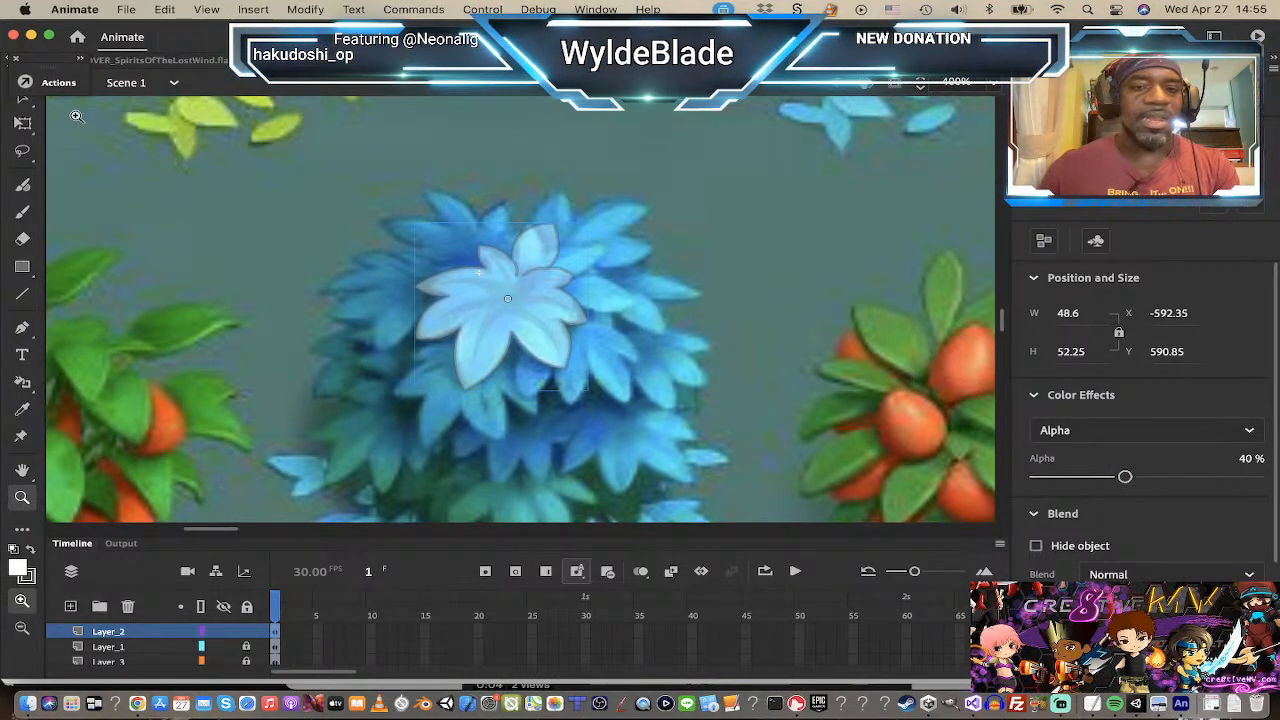
key(v)
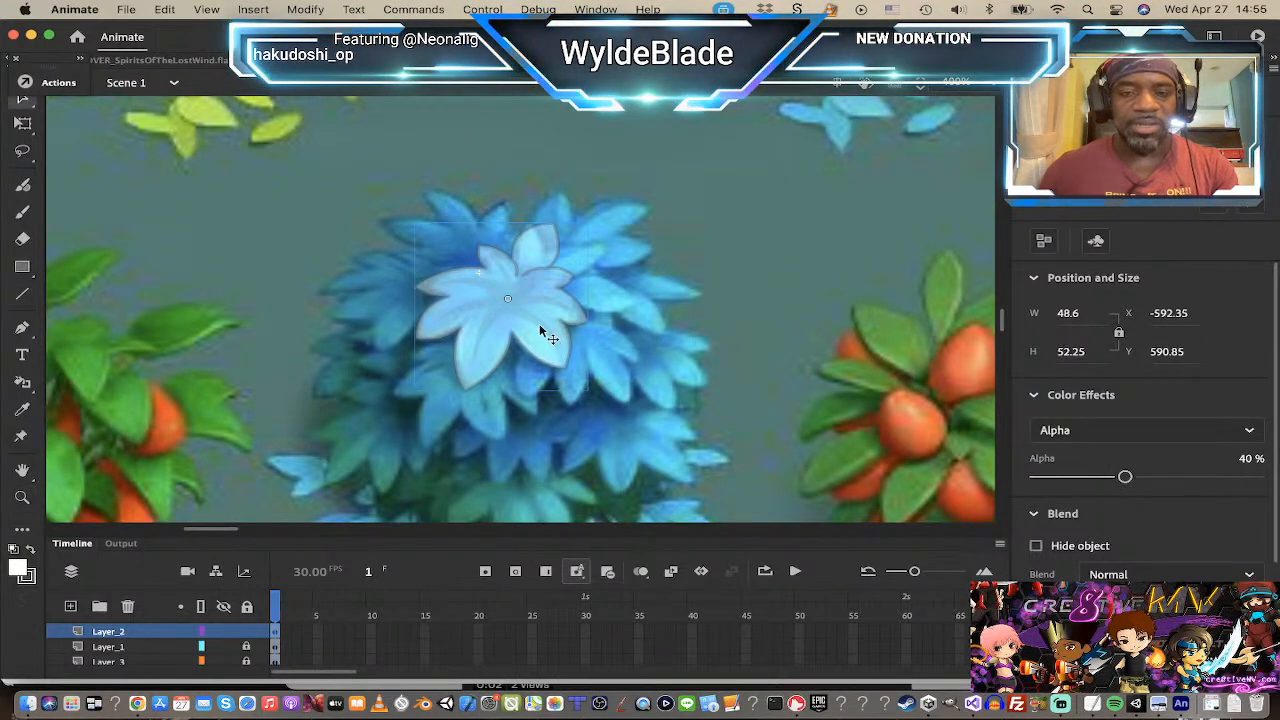
click(535, 322)
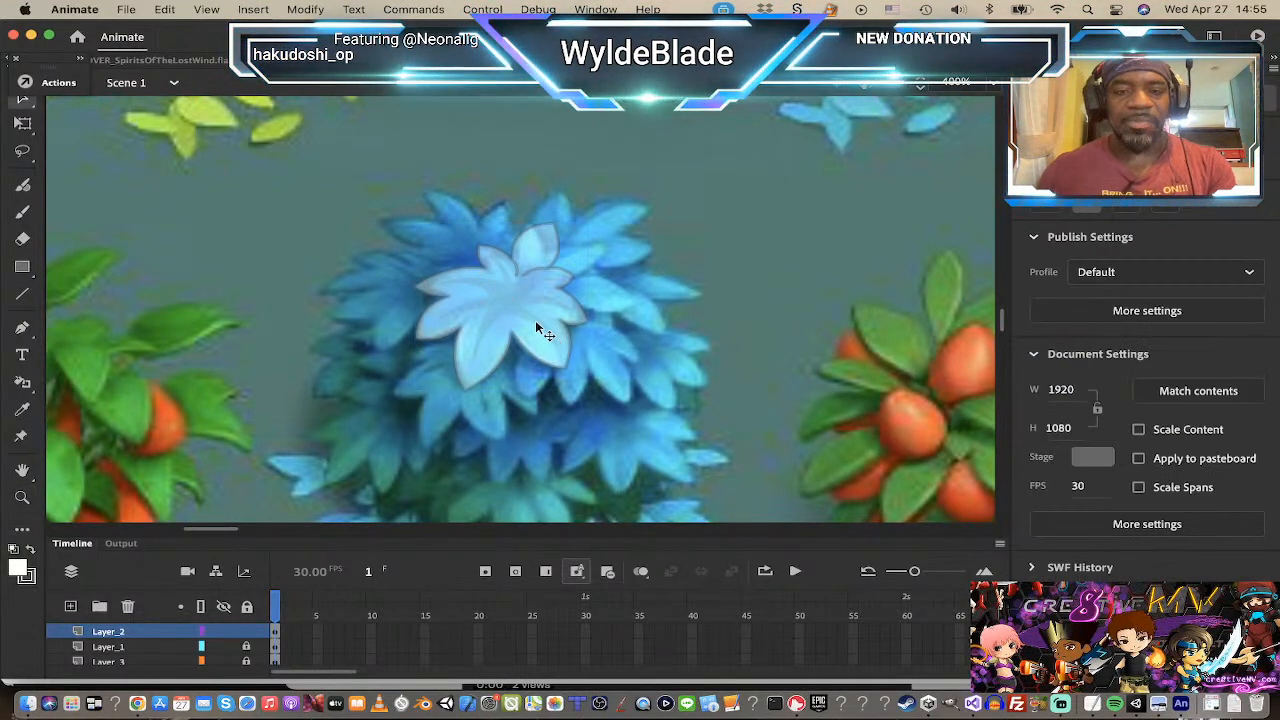
drag(537, 328, 522, 402)
key(q)
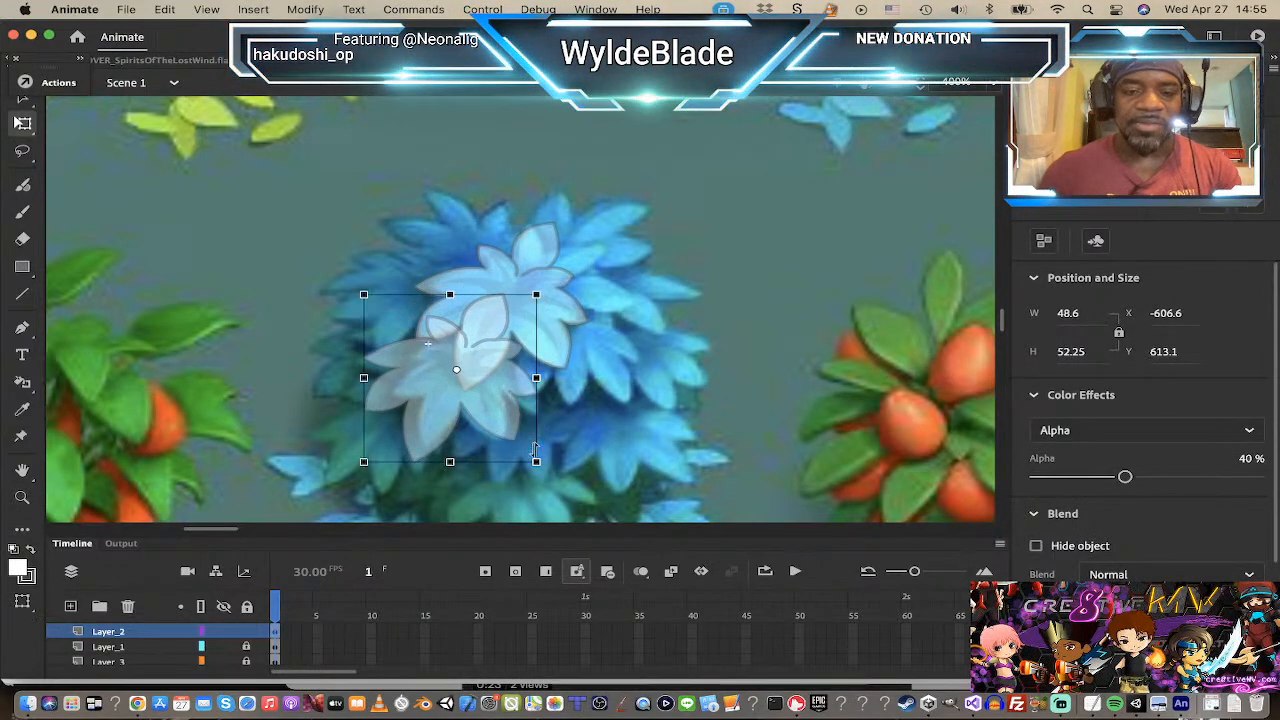
drag(536, 461, 527, 450)
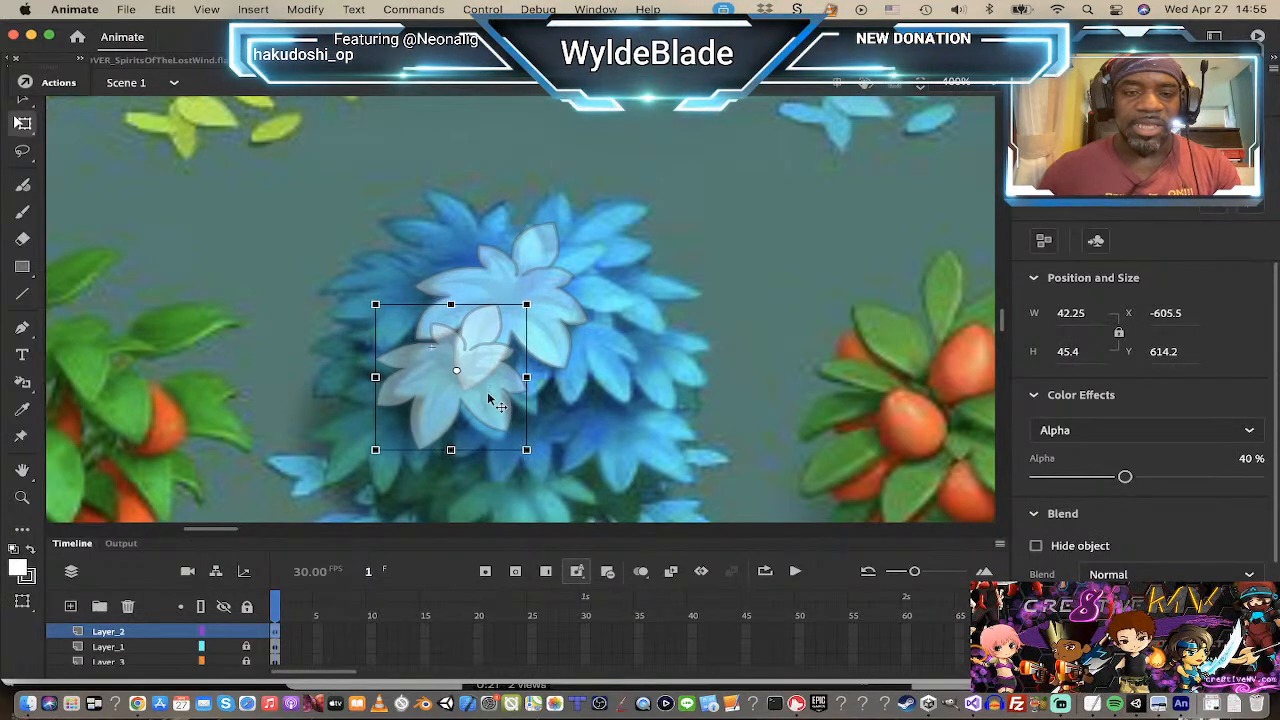
drag(487, 408, 482, 416)
Step: Send the lower leaf copy to the back and shrink it to about 38 wide by 42 high to fit the reference
right_click(481, 400)
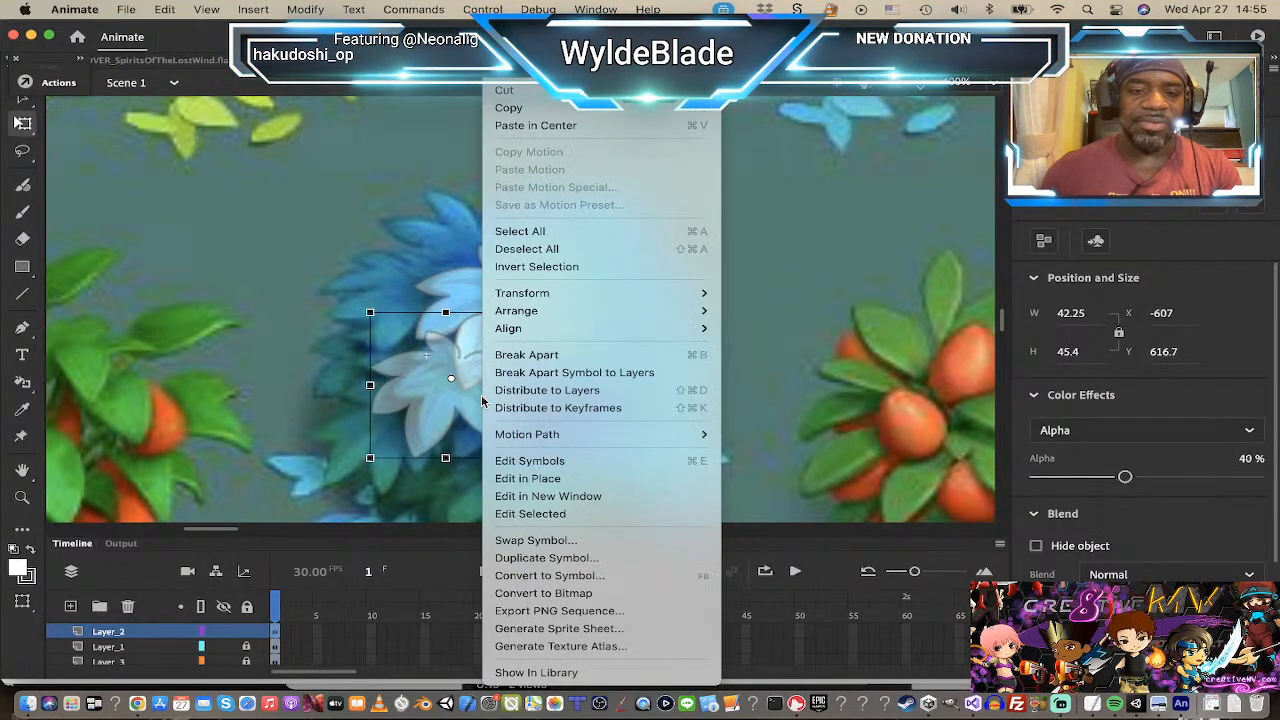
mouse_move(565, 312)
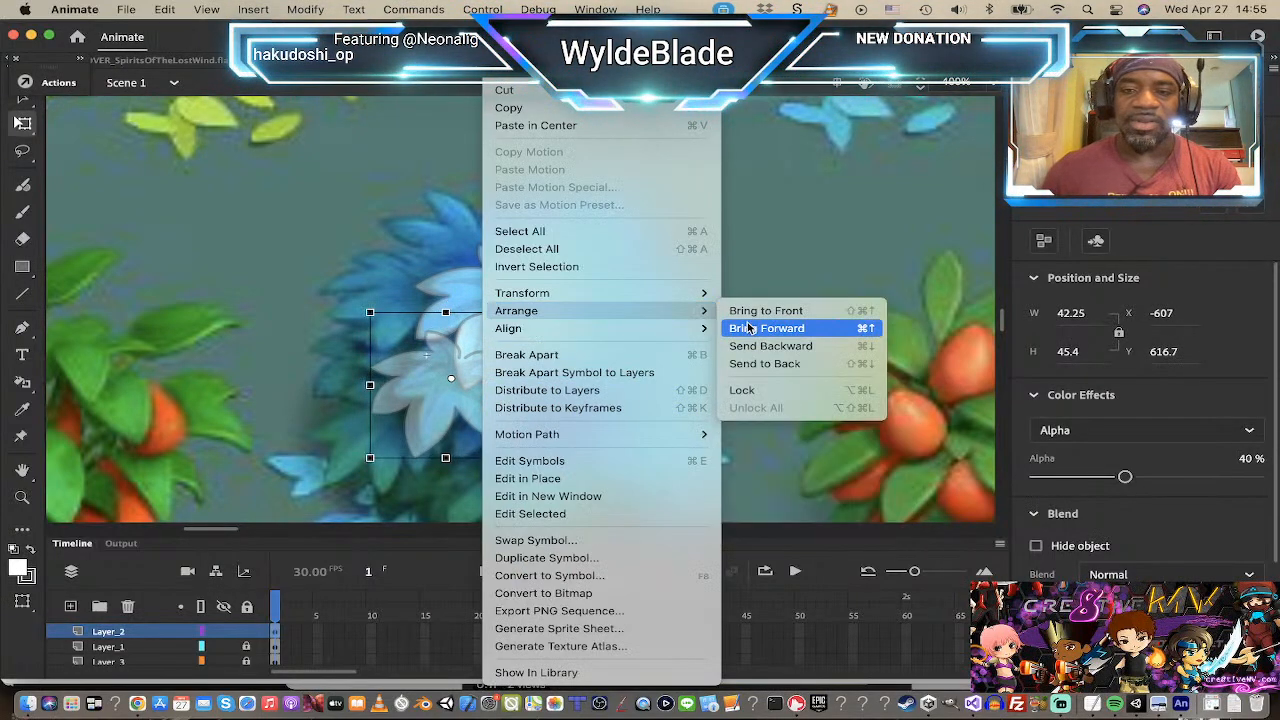
click(766, 364)
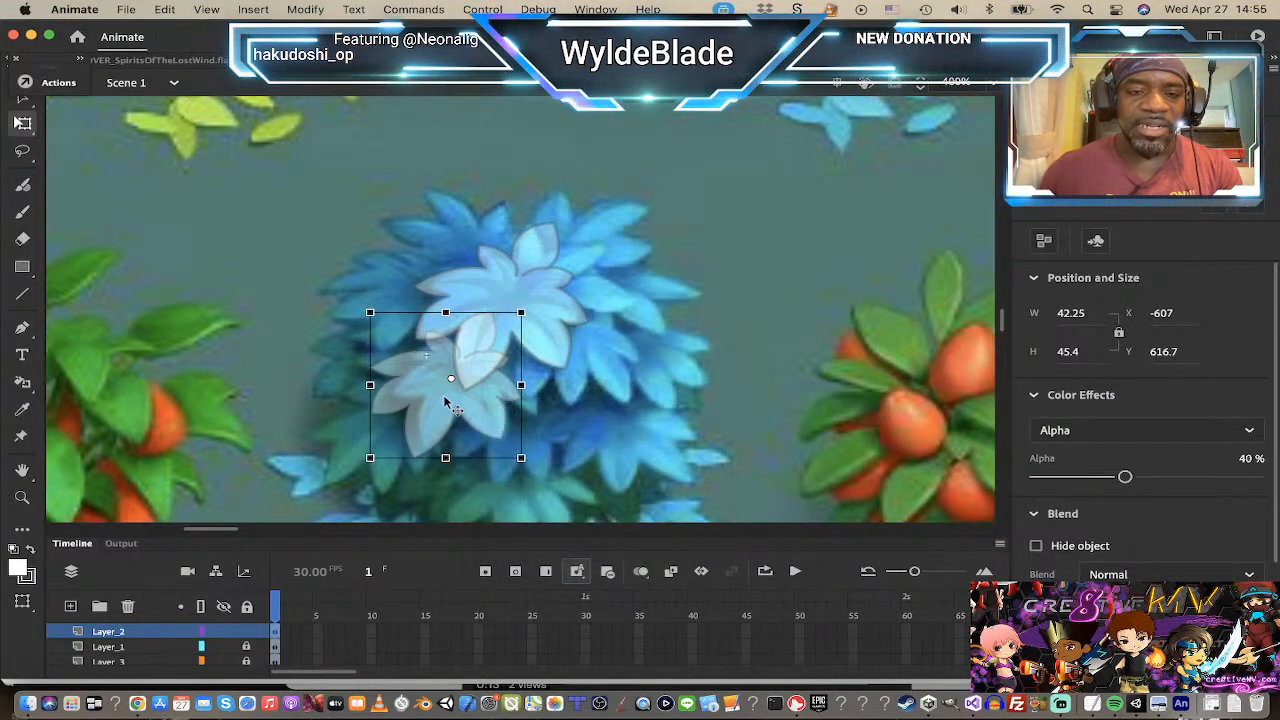
mouse_move(440, 410)
mouse_down()
mouse_move(450, 407)
mouse_move(438, 408)
mouse_up()
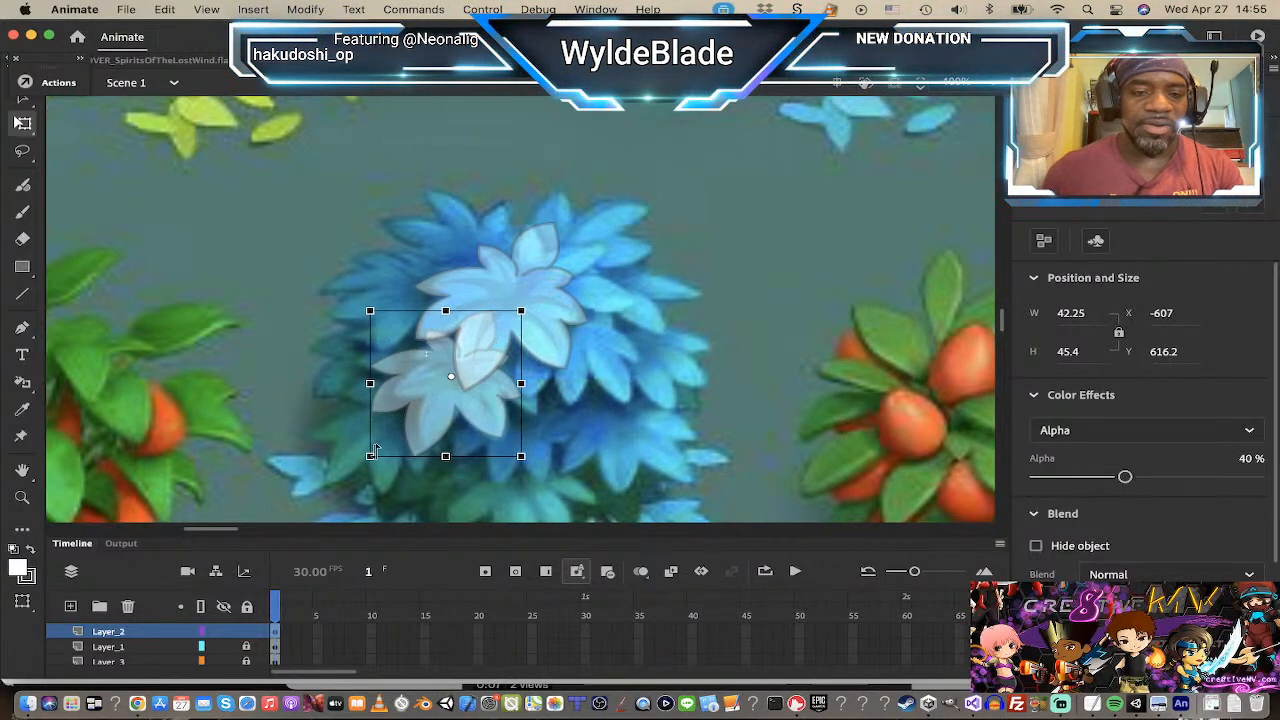
mouse_move(370, 456)
mouse_down()
mouse_move(388, 444)
mouse_move(375, 451)
mouse_up()
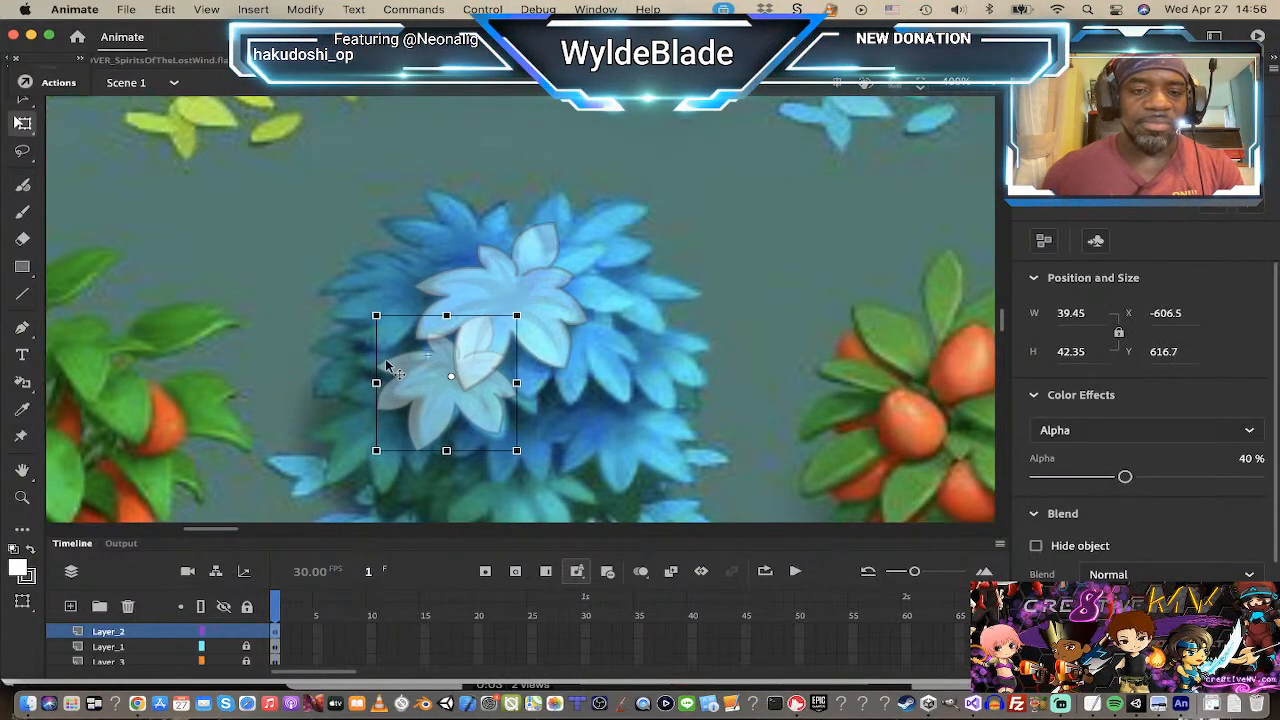
drag(377, 383, 381, 383)
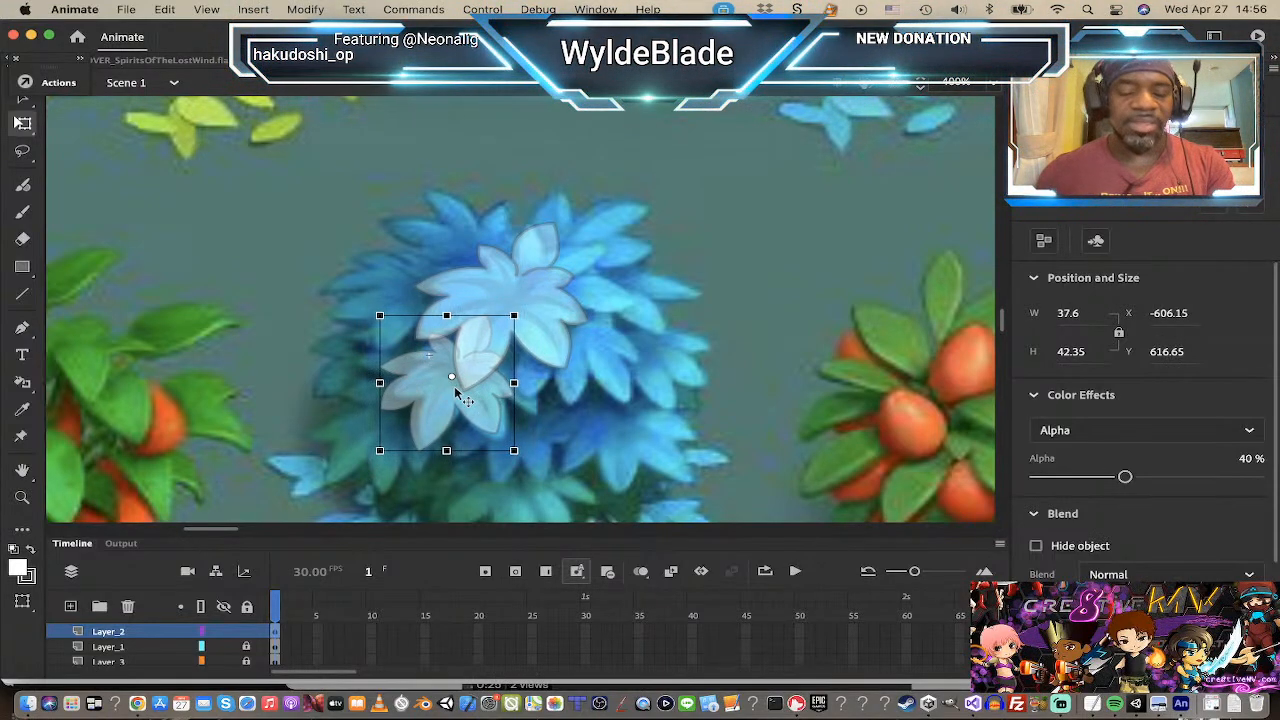
drag(490, 401, 610, 399)
key(super+z)
key(q)
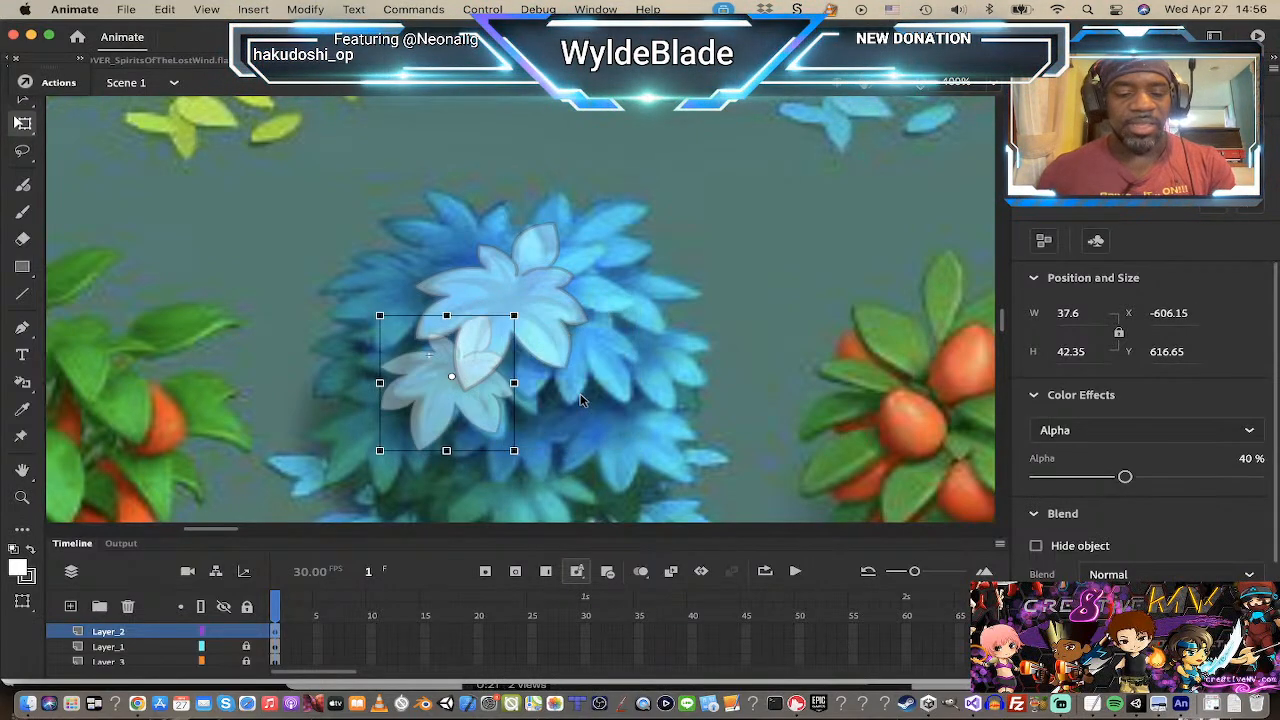
Step: Place a rotated copy of the lower leaf on the cluster to its right and flip it vertically
click(546, 390)
drag(476, 410, 550, 280)
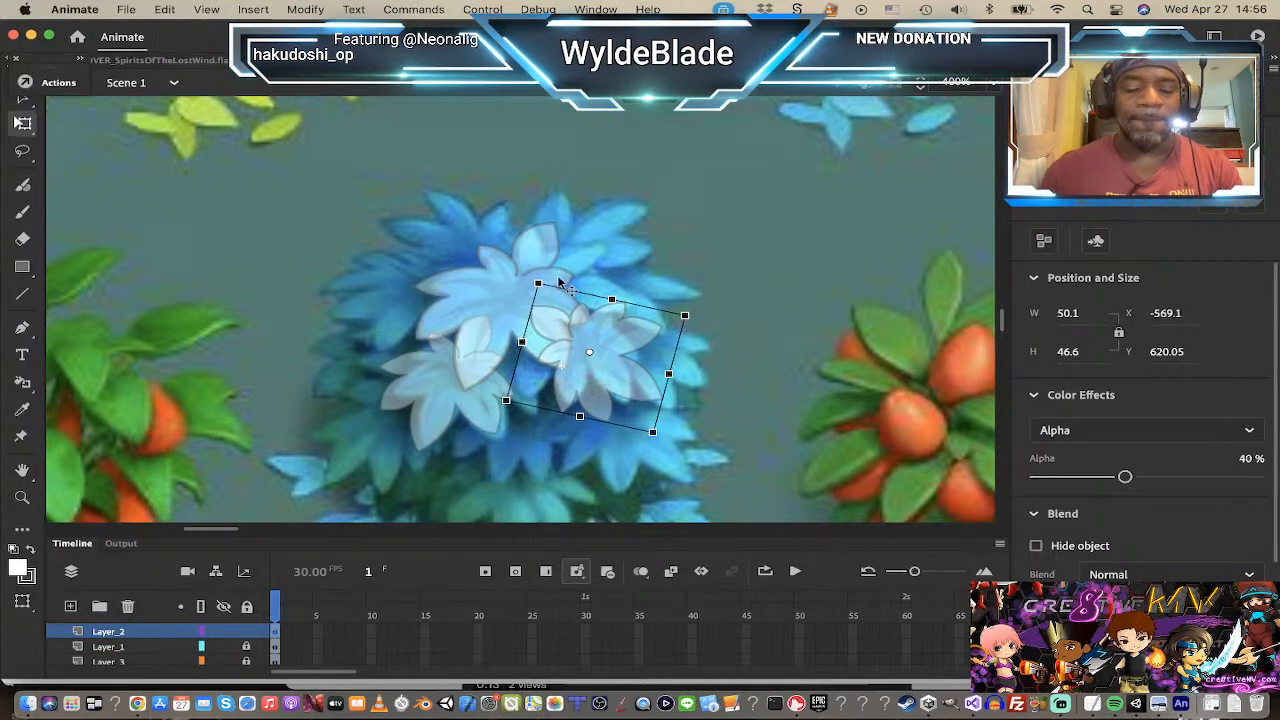
click(302, 10)
mouse_move(400, 245)
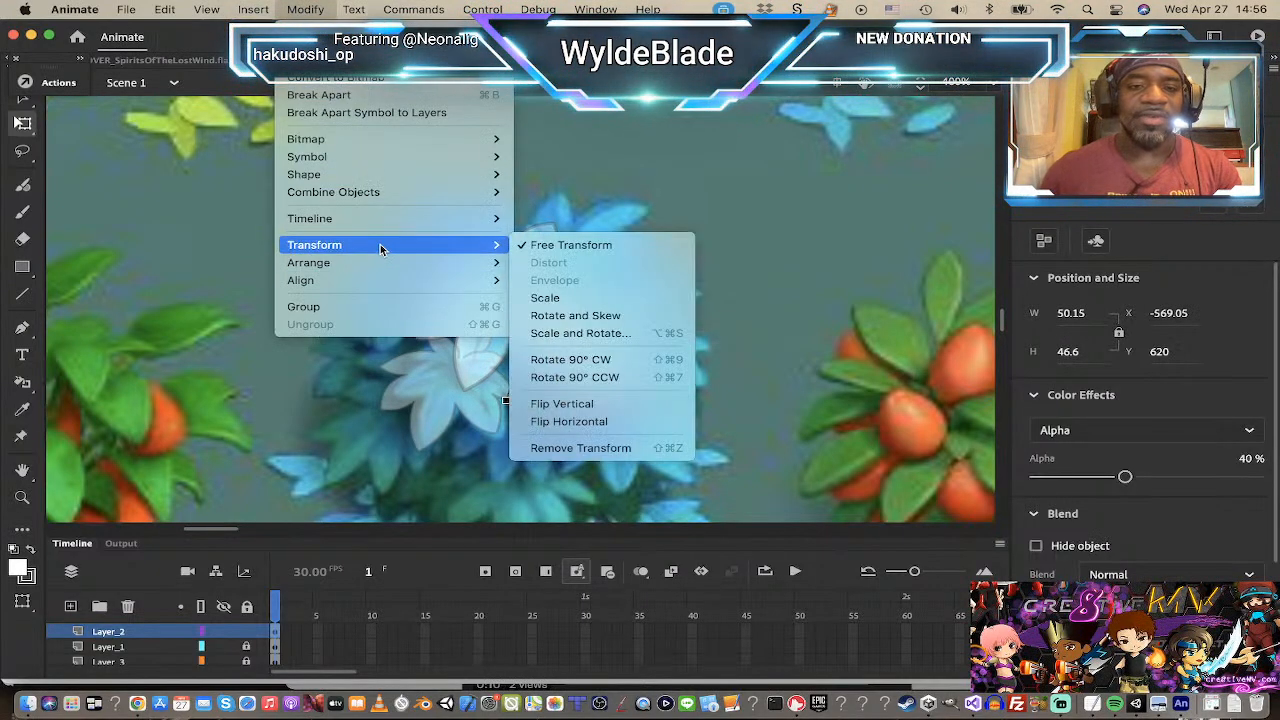
click(558, 403)
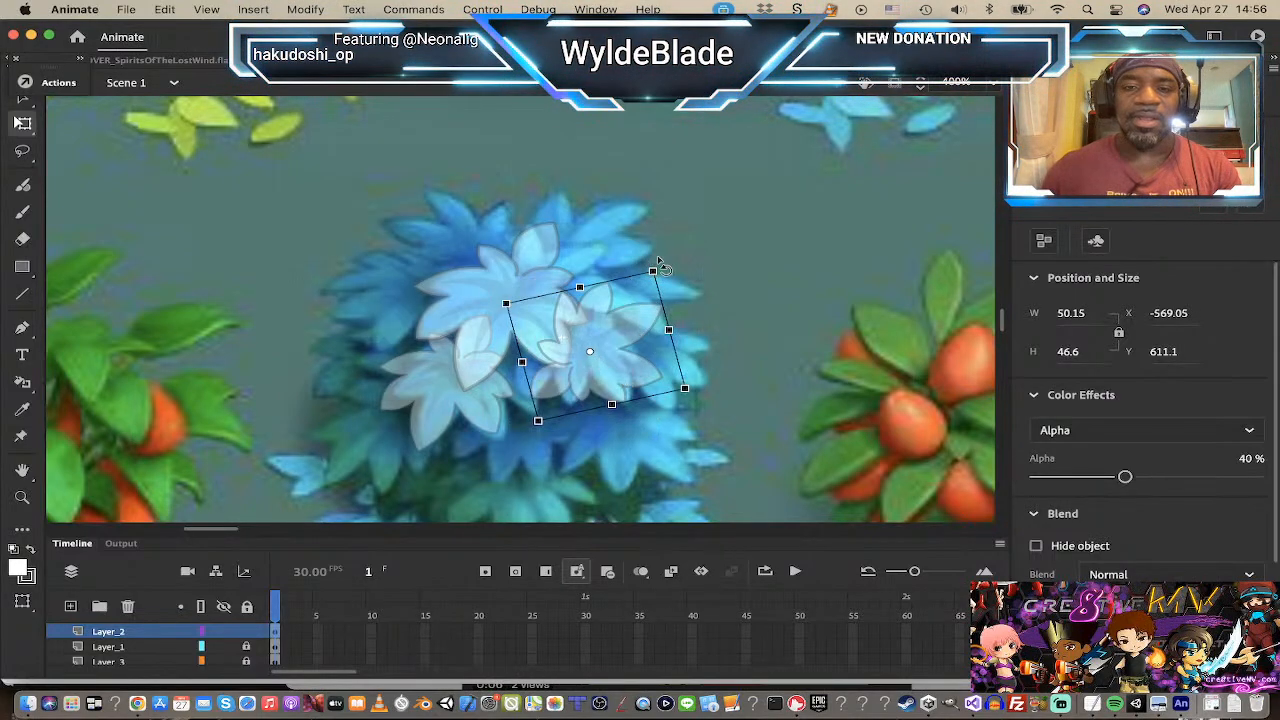
Step: Rotate the flipped leaf copy clockwise to match the reference cluster and send it to the back
drag(652, 272, 684, 395)
mouse_move(606, 368)
mouse_down()
mouse_move(581, 368)
mouse_move(603, 372)
mouse_up()
right_click(603, 372)
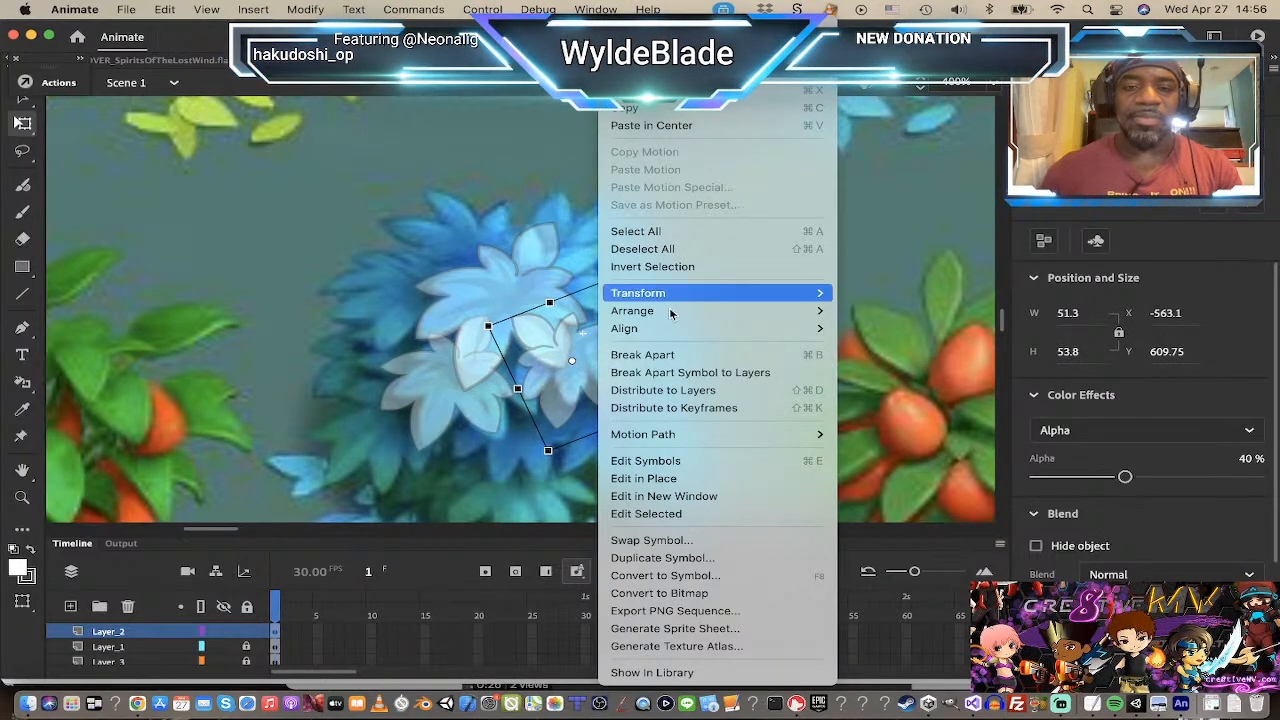
mouse_move(799, 315)
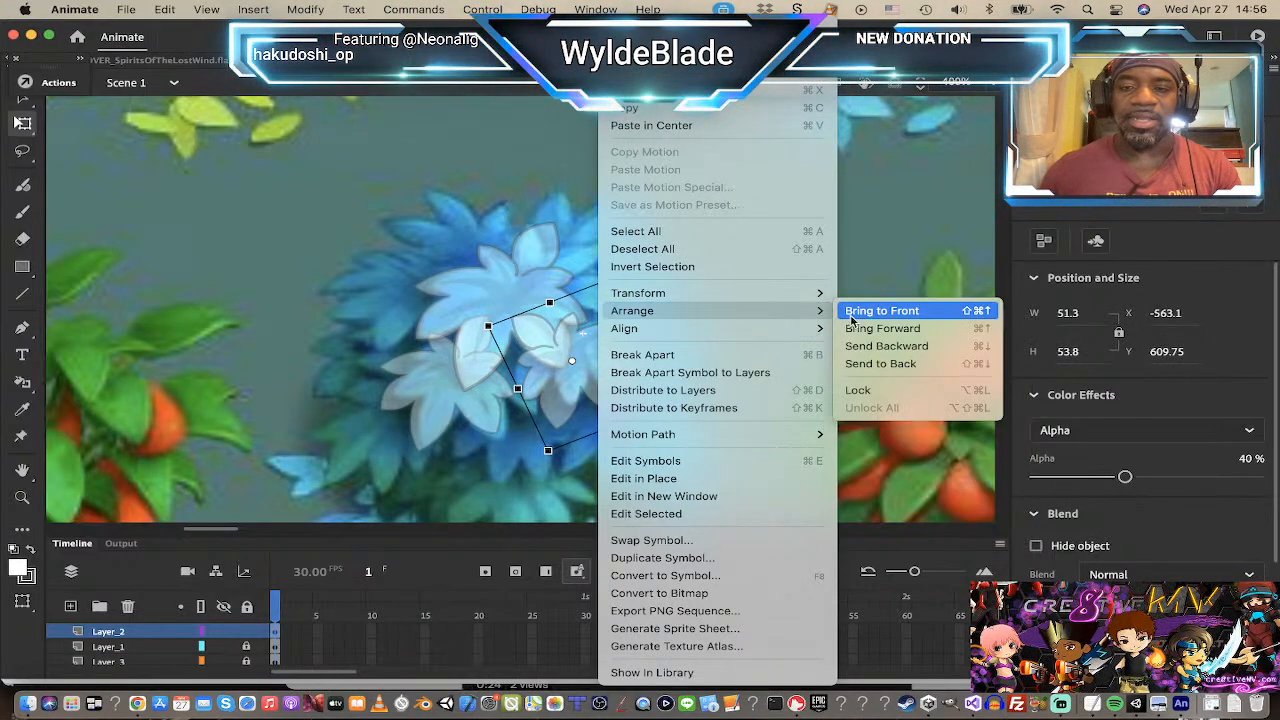
click(862, 345)
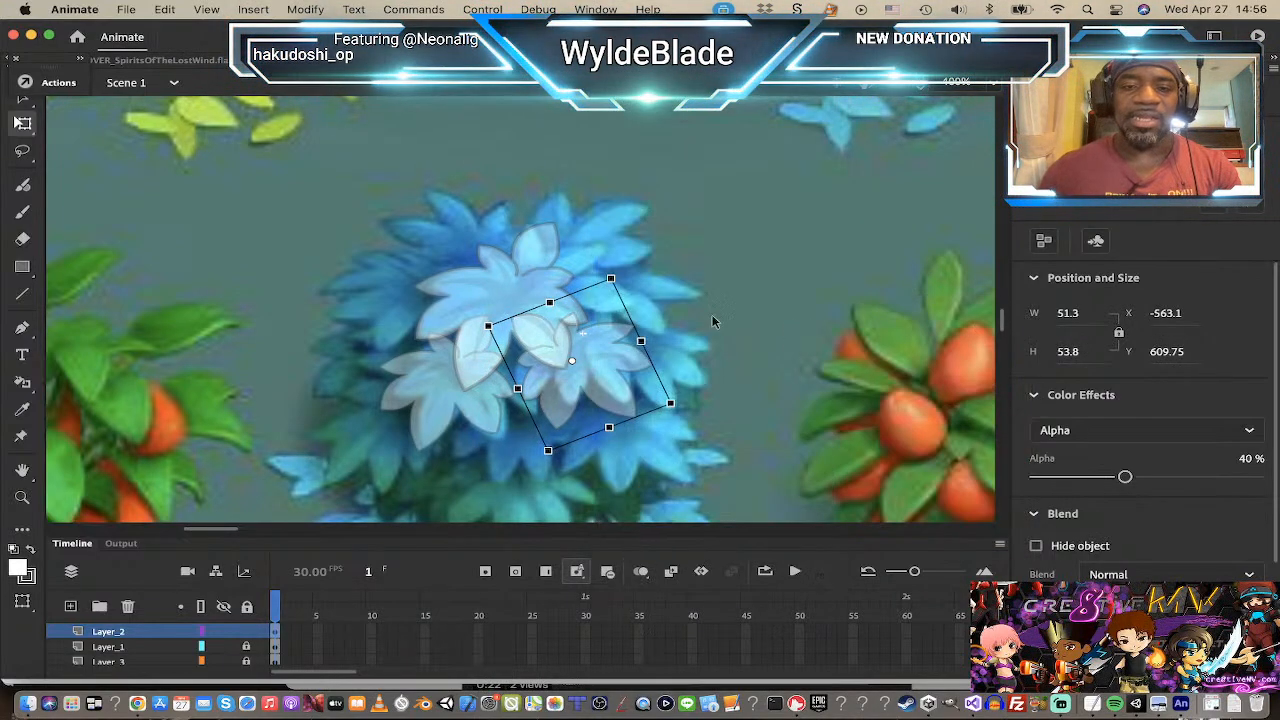
right_click(592, 355)
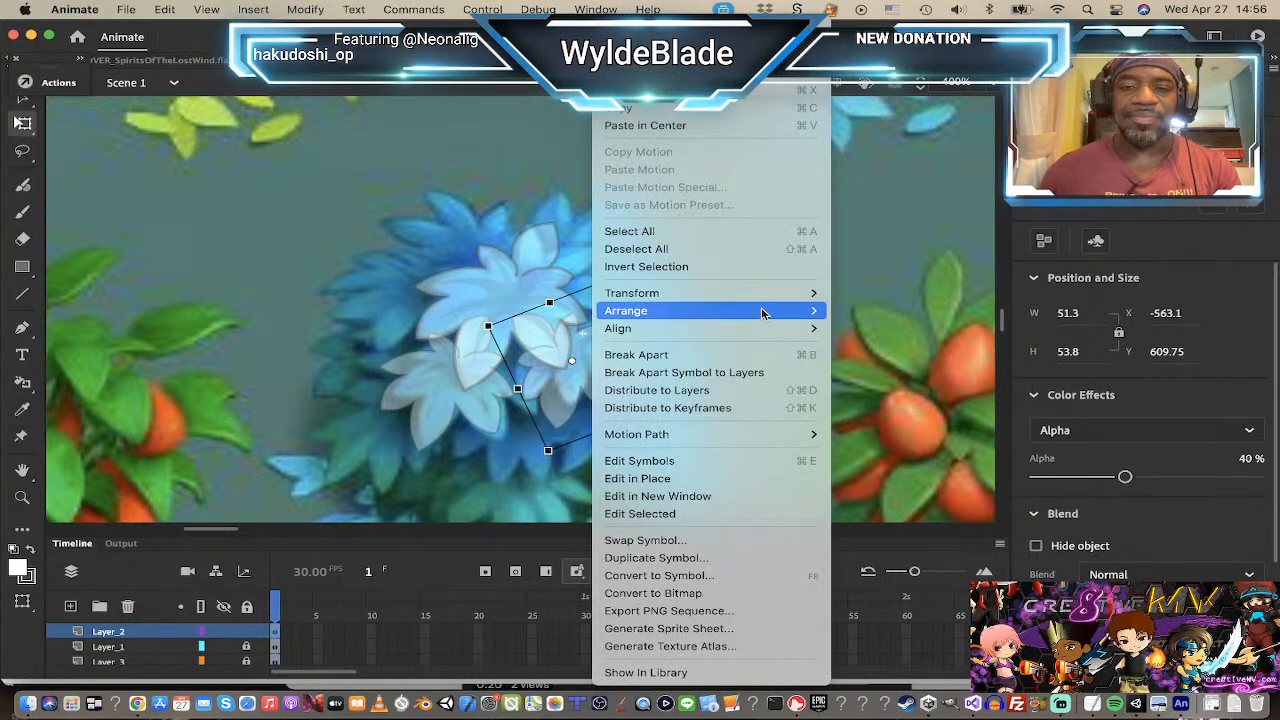
mouse_move(780, 293)
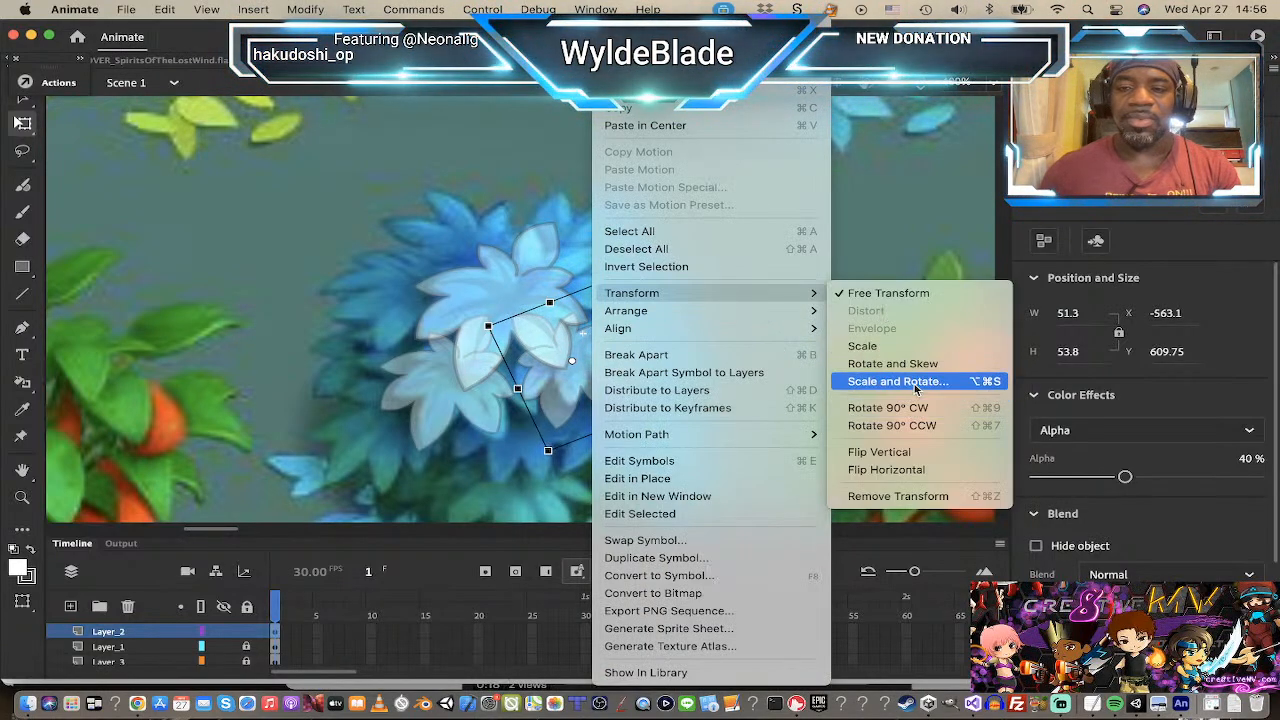
mouse_move(738, 325)
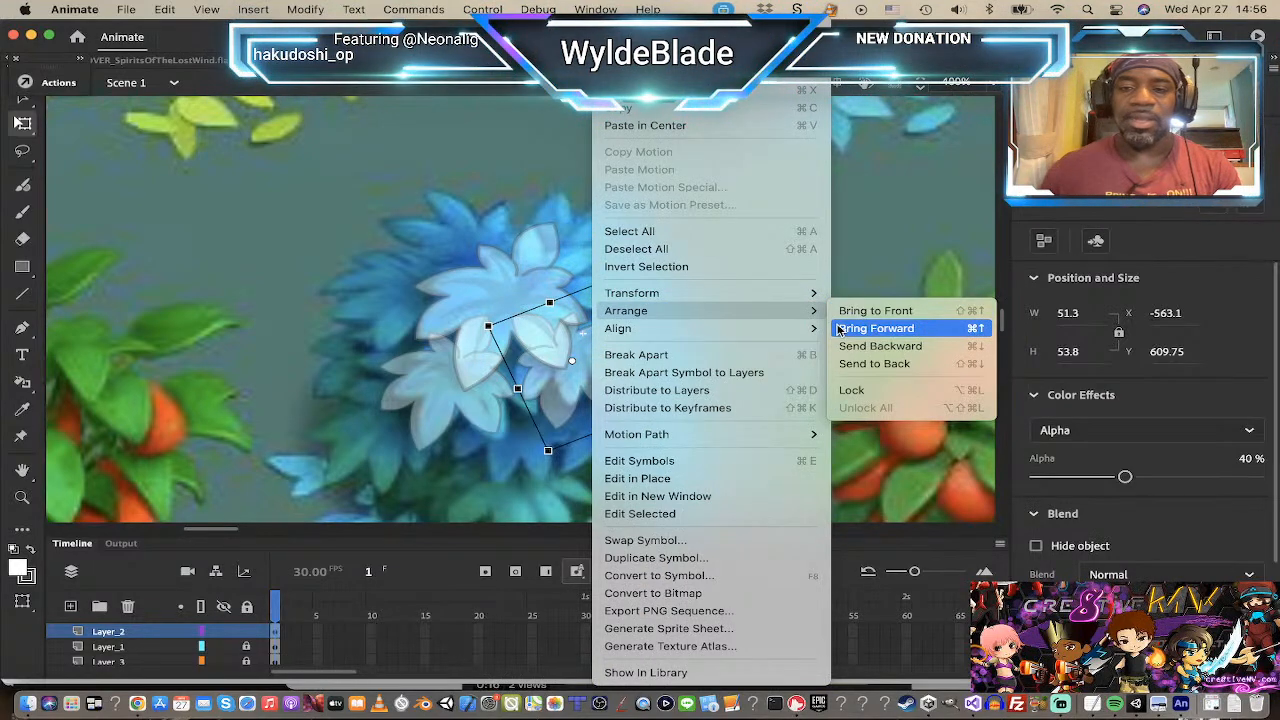
click(835, 363)
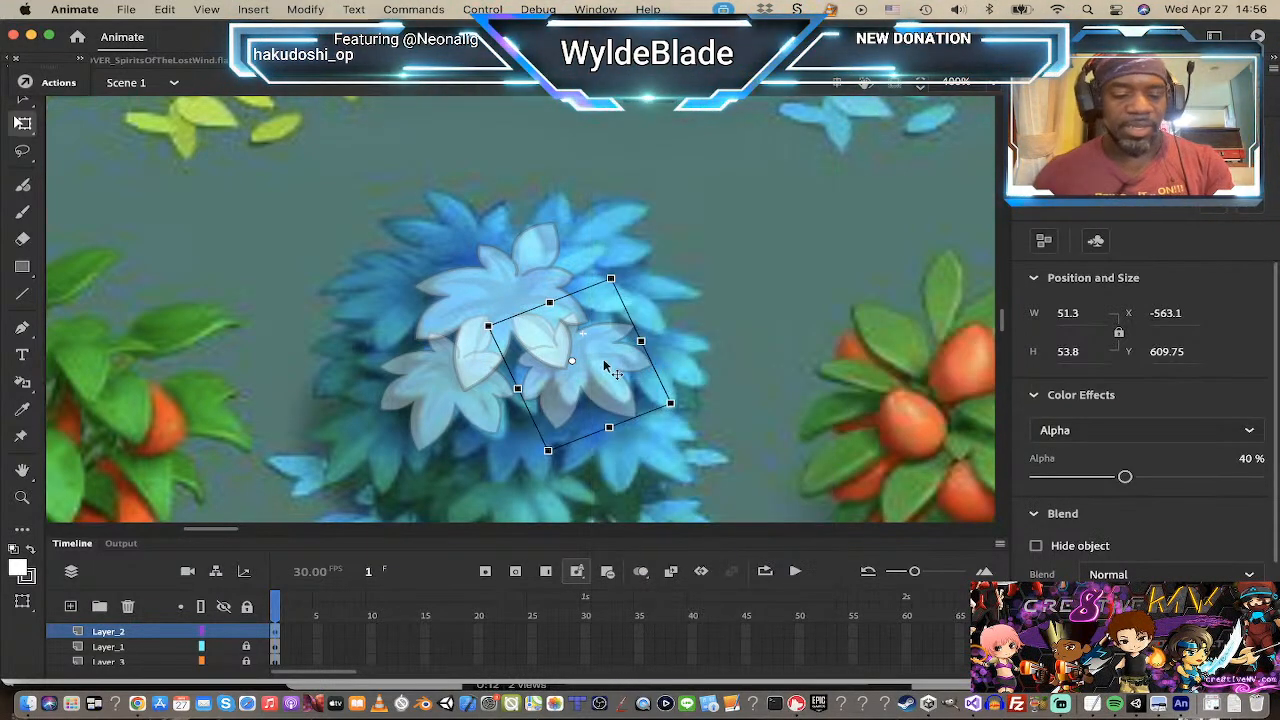
Step: Add a rotated leaf copy about 49 by 46 on the bush's upper-right cluster and send it to the back
drag(605, 367, 627, 303)
drag(656, 206, 592, 219)
mouse_move(679, 314)
mouse_down()
mouse_move(690, 317)
mouse_move(658, 318)
mouse_up()
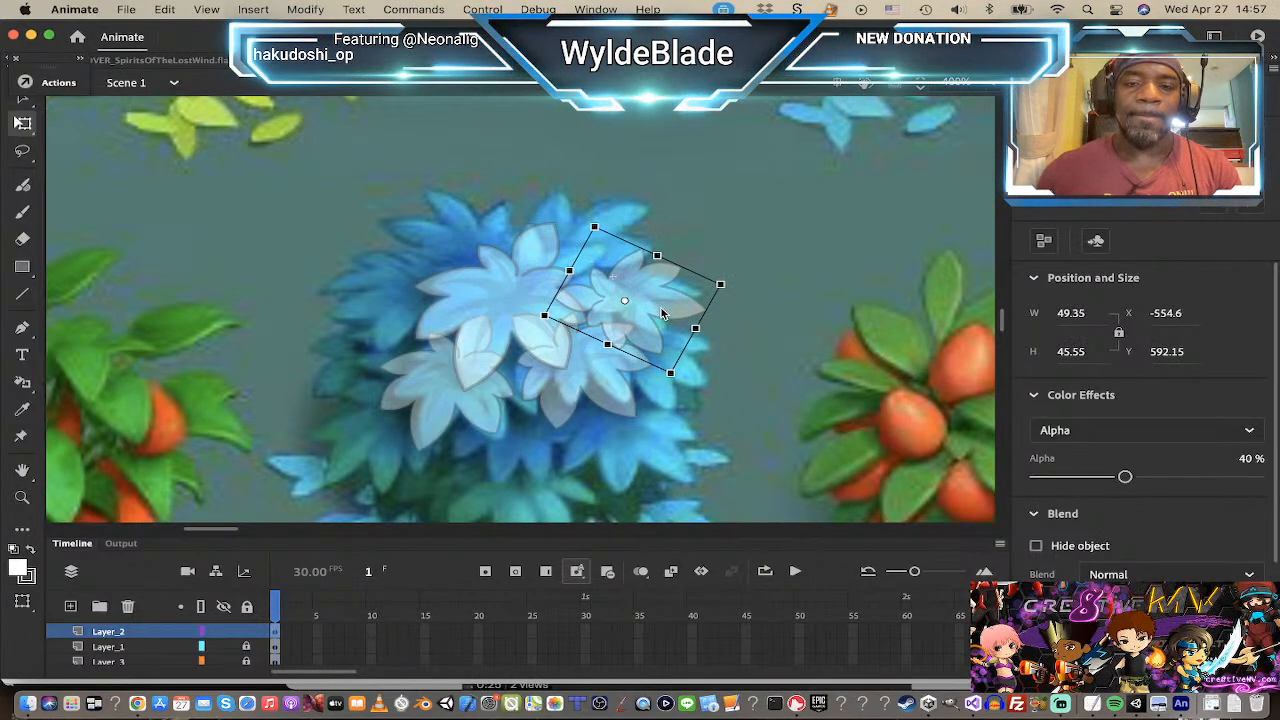
right_click(660, 318)
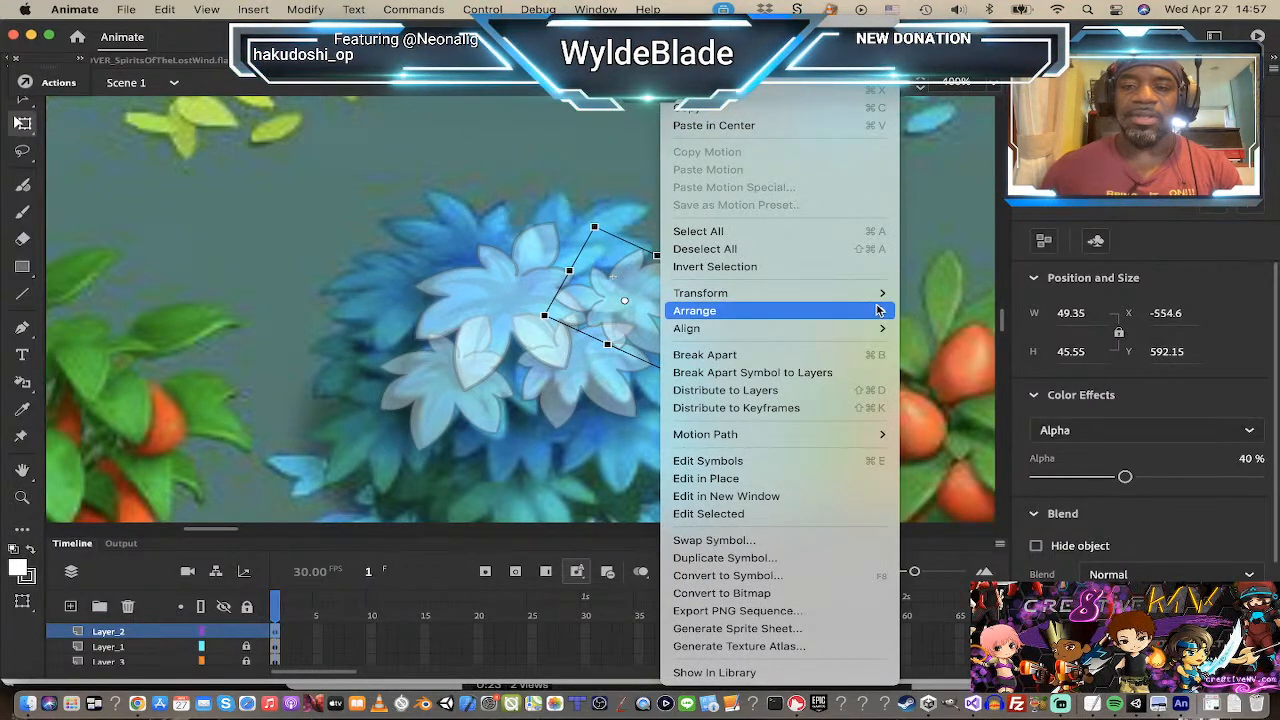
mouse_move(871, 310)
click(980, 363)
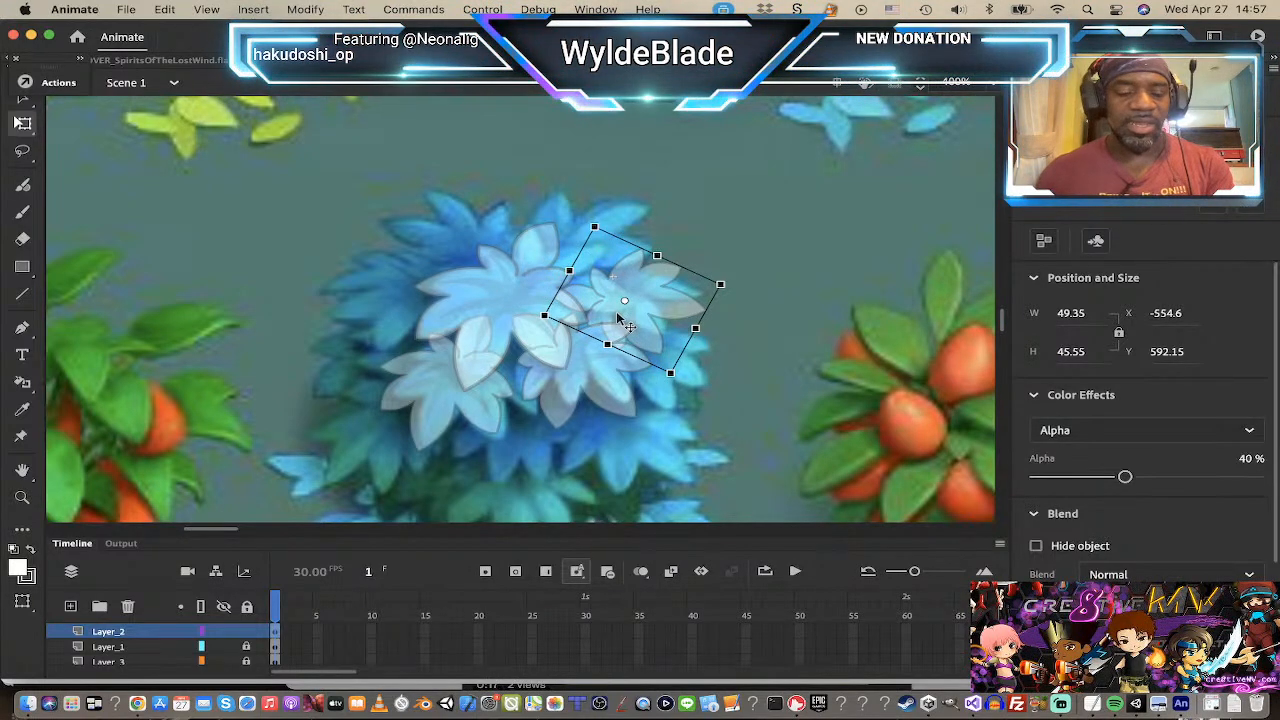
Step: Paste a leaf copy in place, move it to the bush's upper-left cluster, and flip it horizontally
key(super+shift+v)
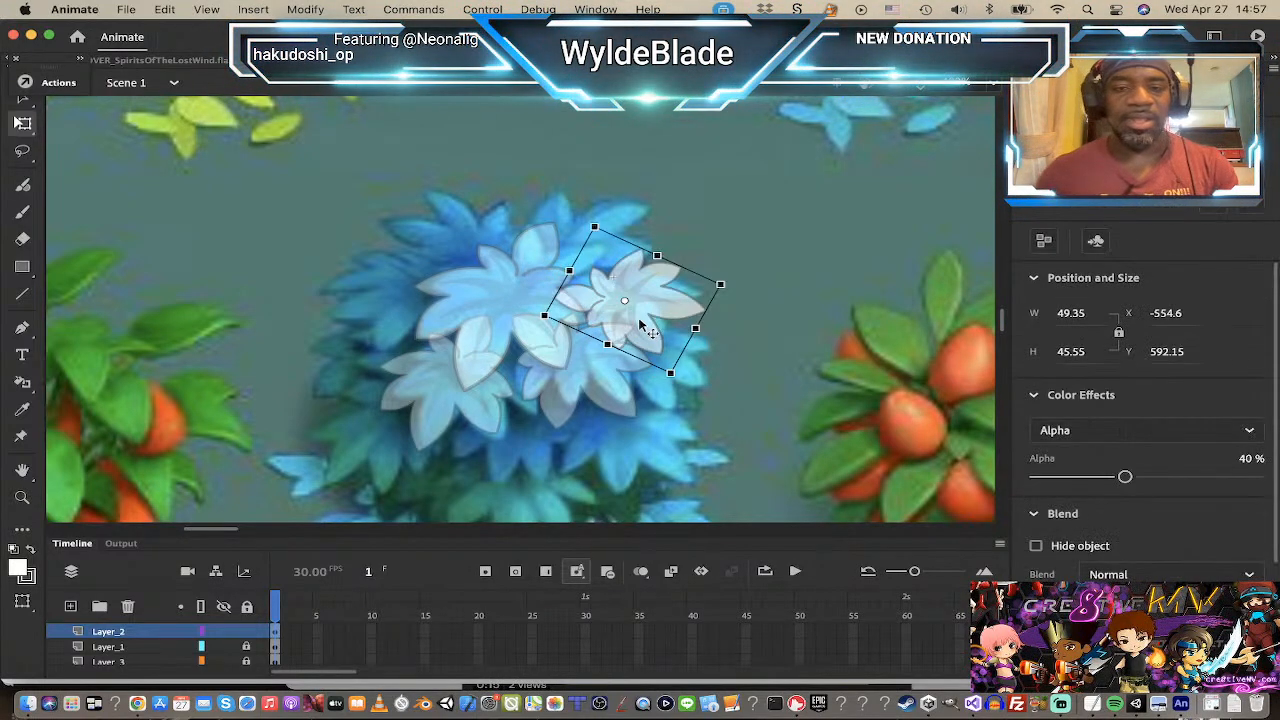
drag(617, 318, 409, 306)
click(305, 10)
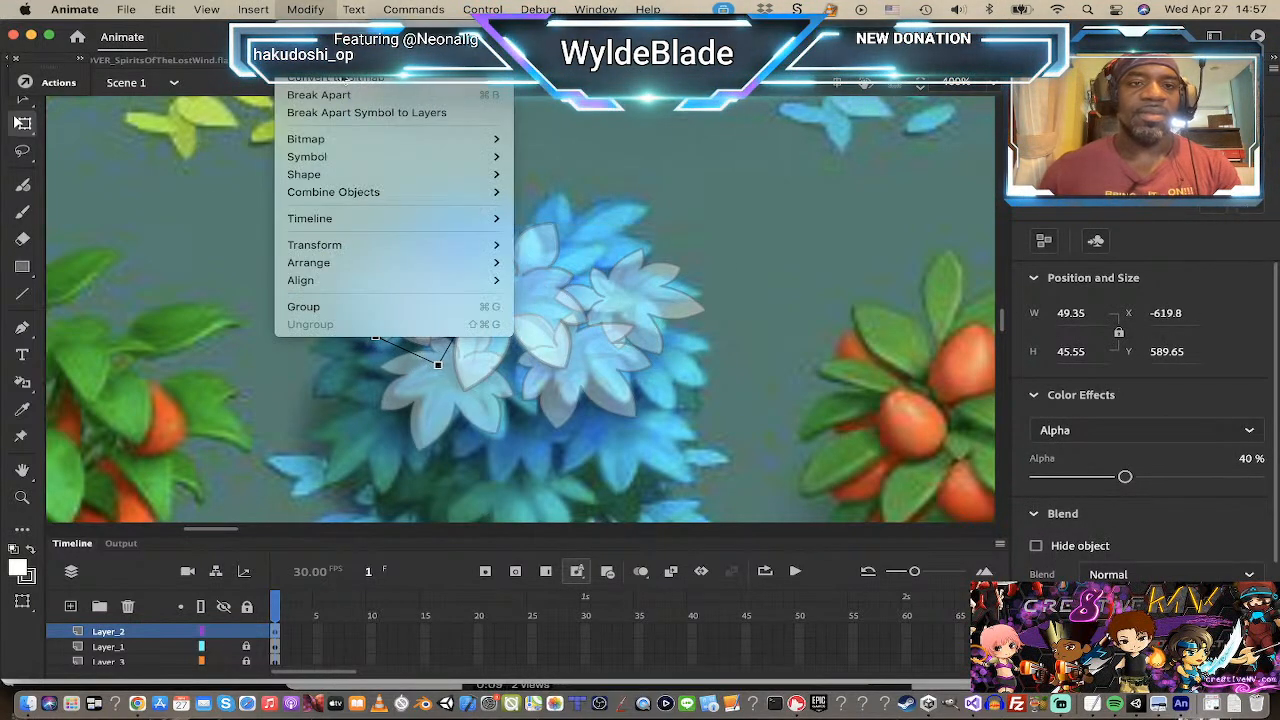
mouse_move(487, 256)
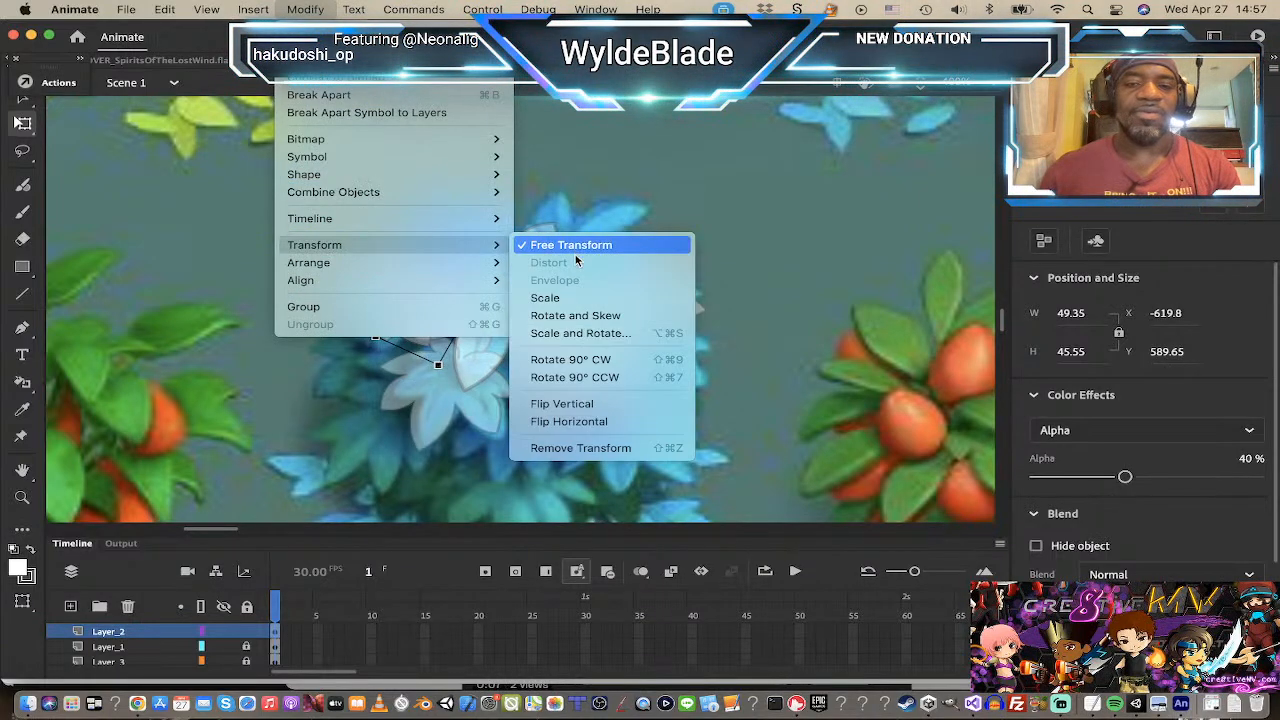
click(568, 421)
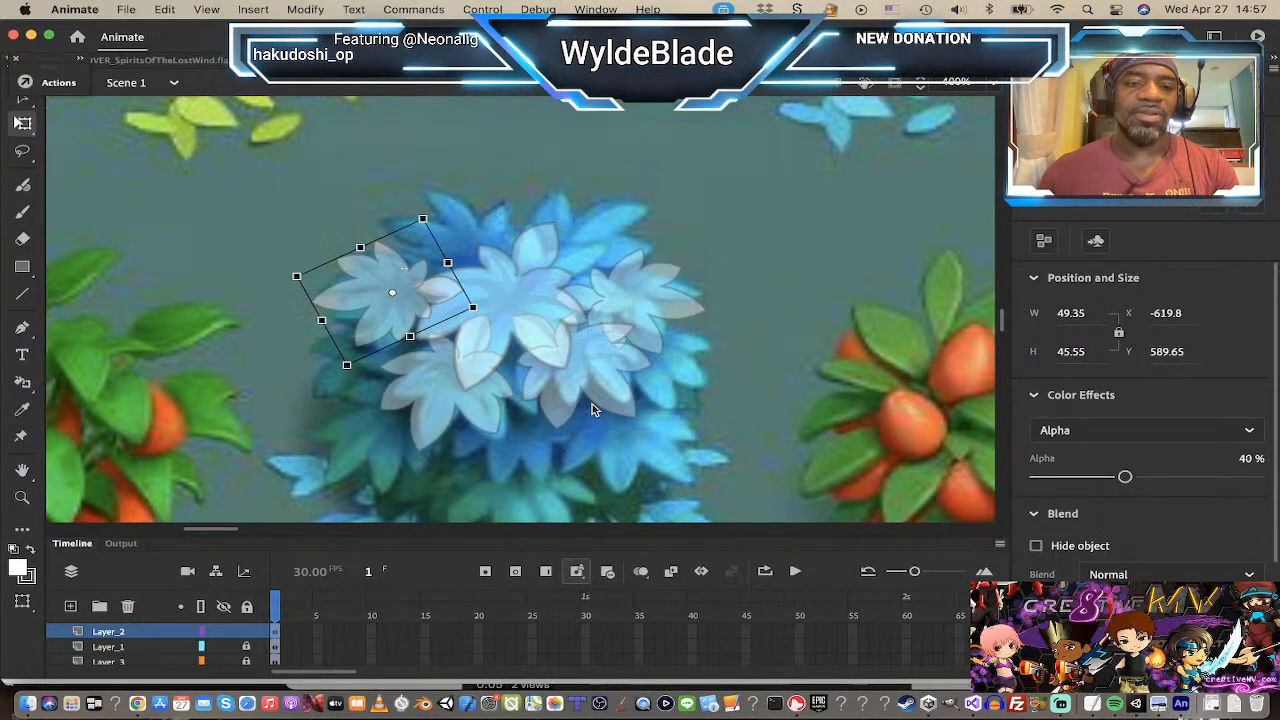
Step: Rotate the leaf on the bush's upper-left cluster slightly counterclockwise into place and send it to the back
mouse_move(436, 300)
mouse_down()
mouse_move(446, 292)
mouse_move(421, 306)
mouse_up()
drag(443, 222, 426, 292)
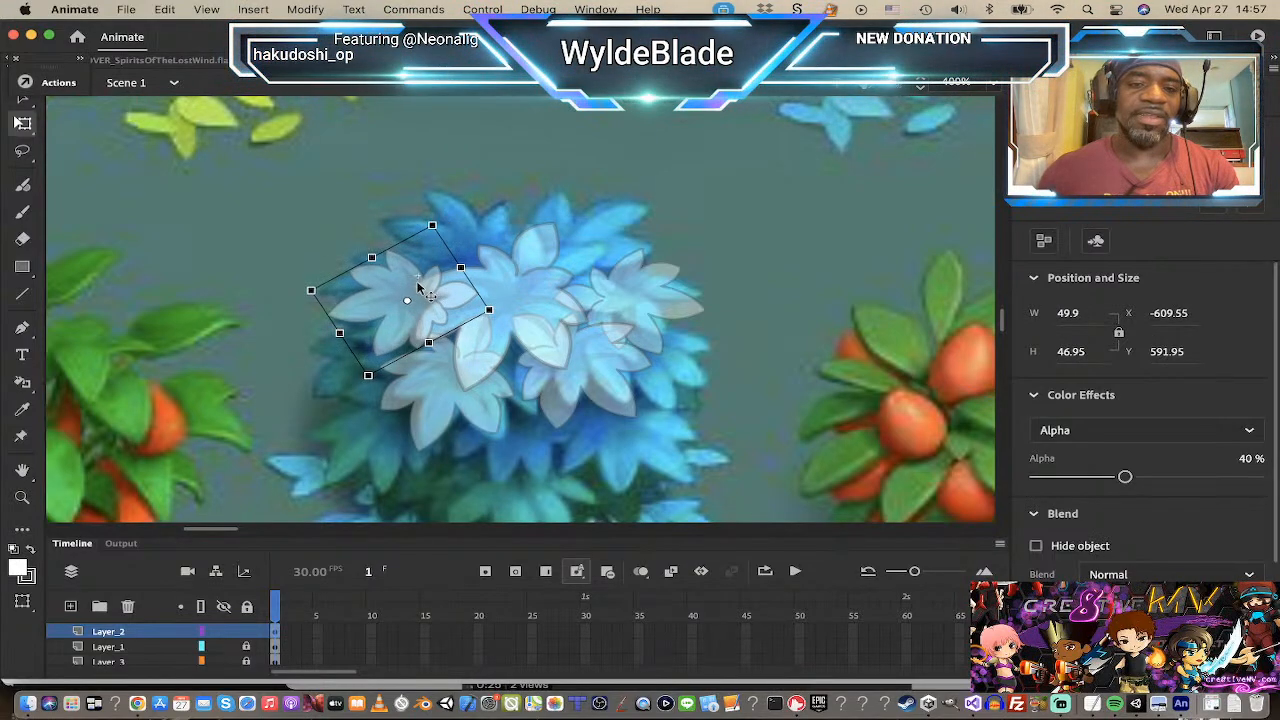
right_click(420, 294)
mouse_move(517, 293)
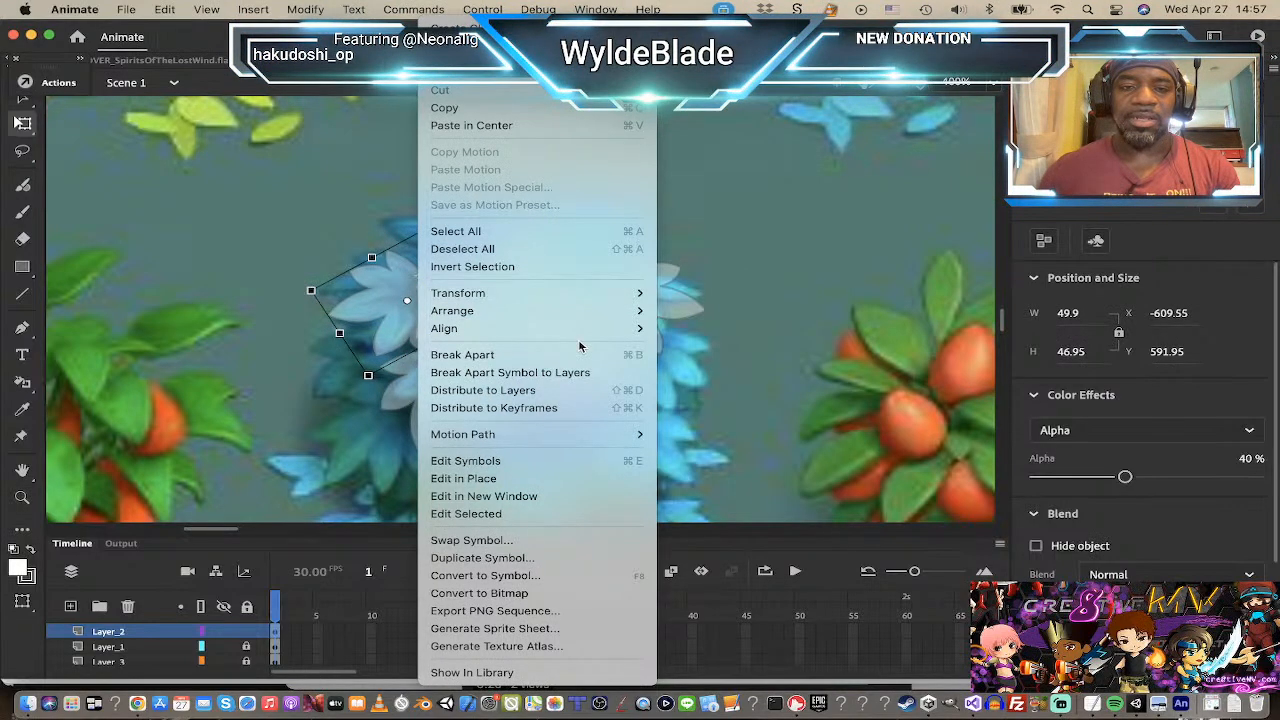
mouse_move(605, 311)
click(722, 366)
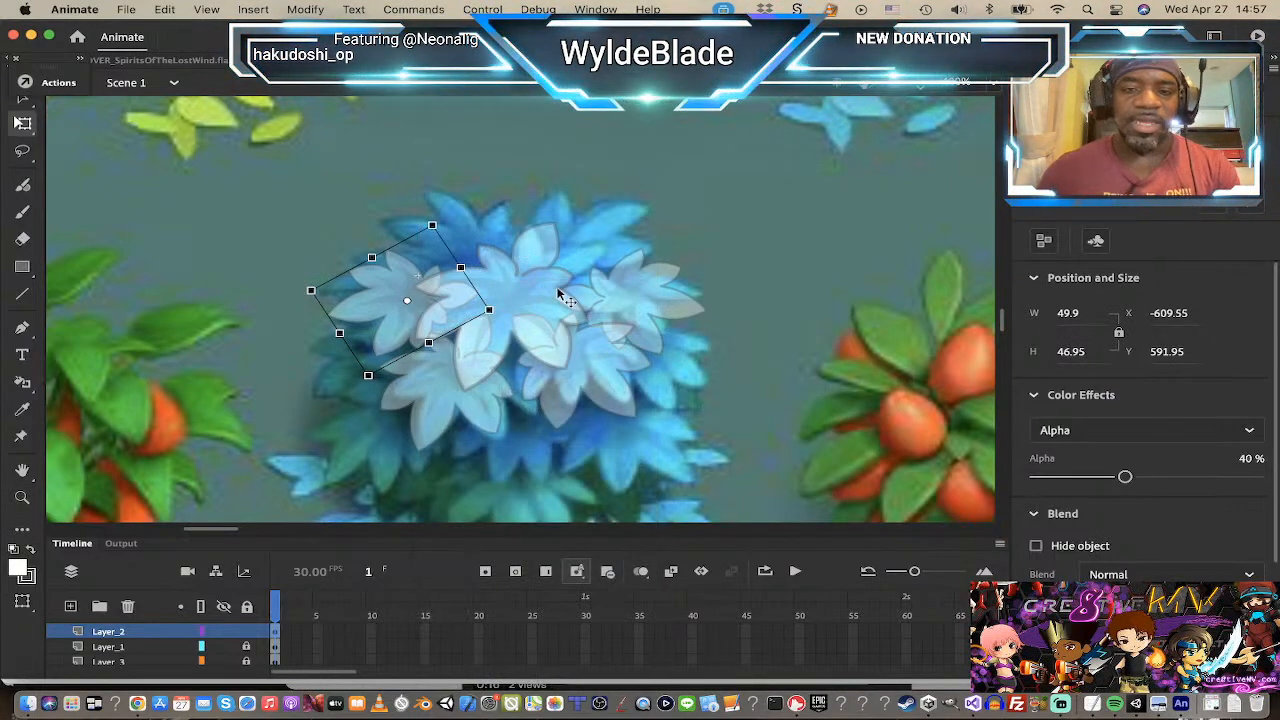
Step: Select the four leaves surrounding the central leaf and paste a duplicate set in place
click(635, 299)
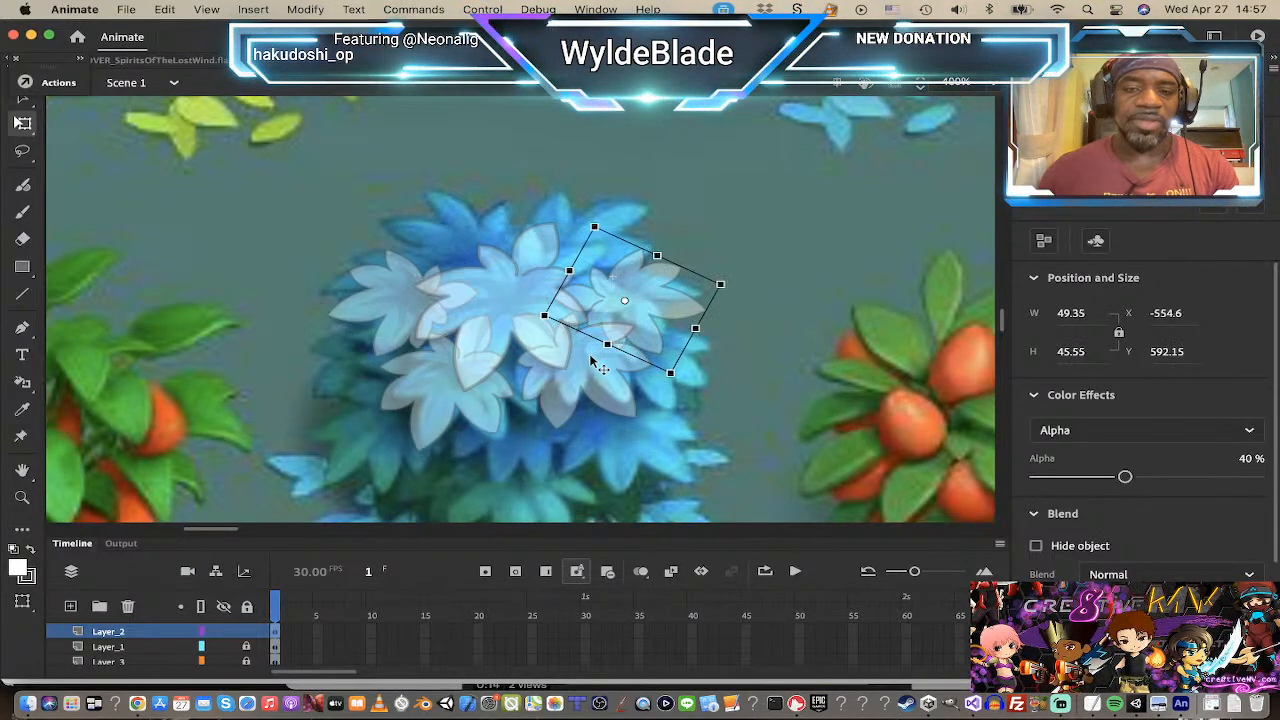
shift+click(476, 392)
shift+click(432, 330)
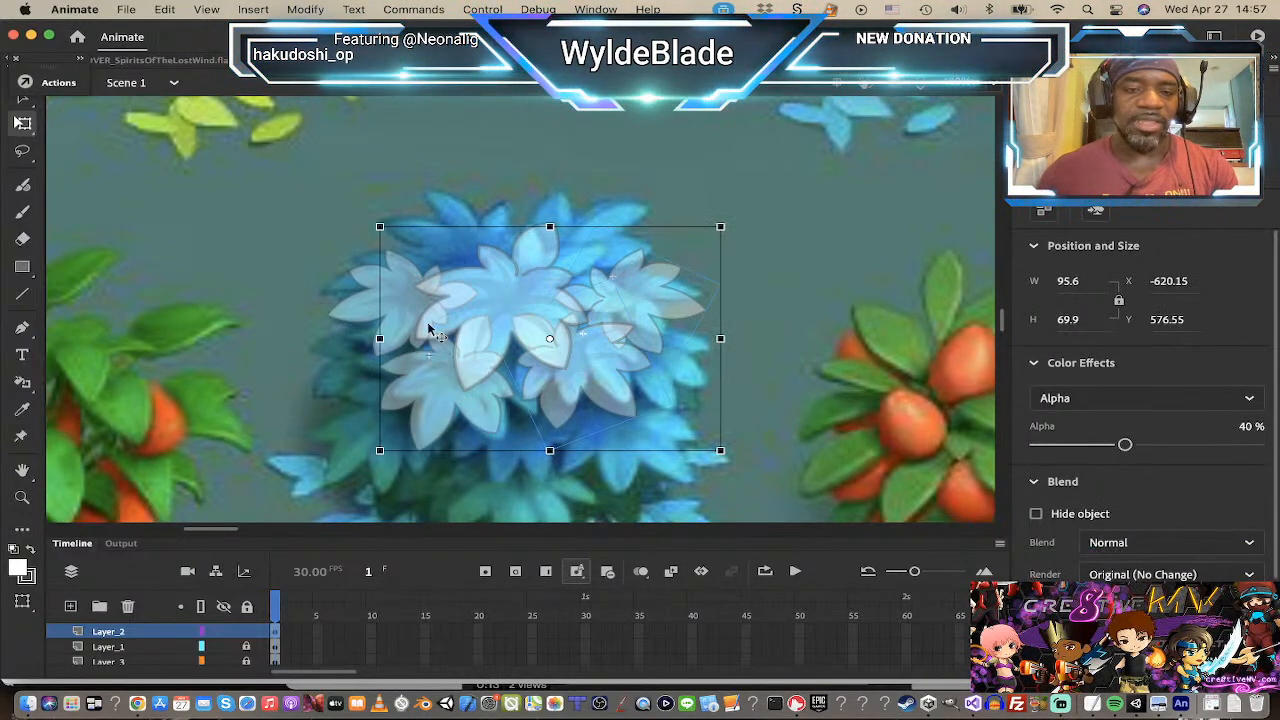
shift+click(405, 310)
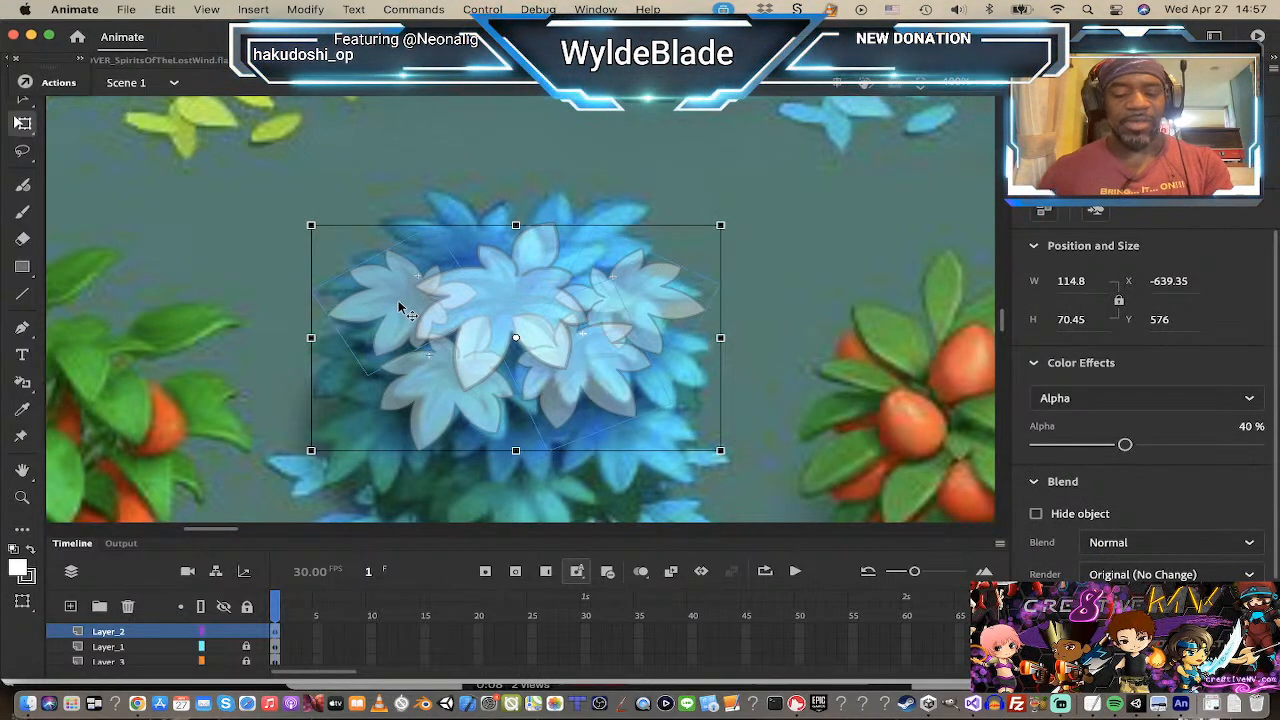
key(super+x)
key(super+shift+v)
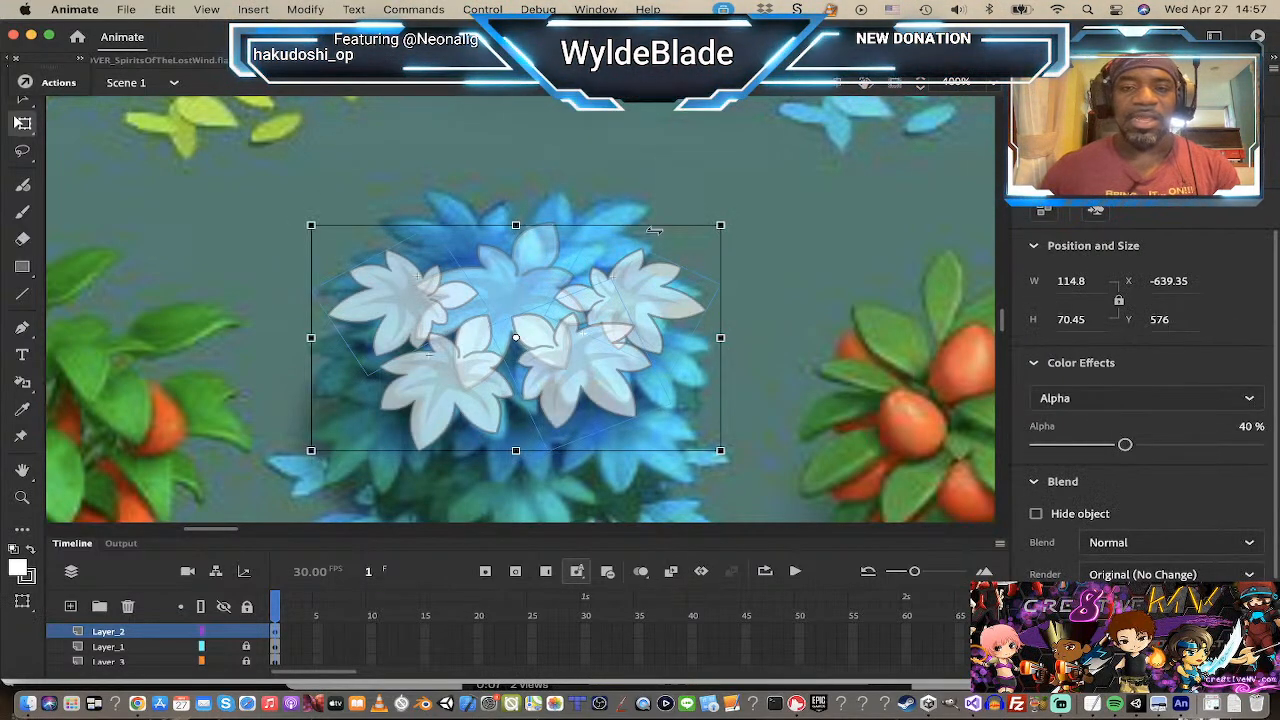
Step: Rotate the duplicated leaf set and shift it upward at about 102 by 99, then send it to the back
drag(730, 220, 290, 265)
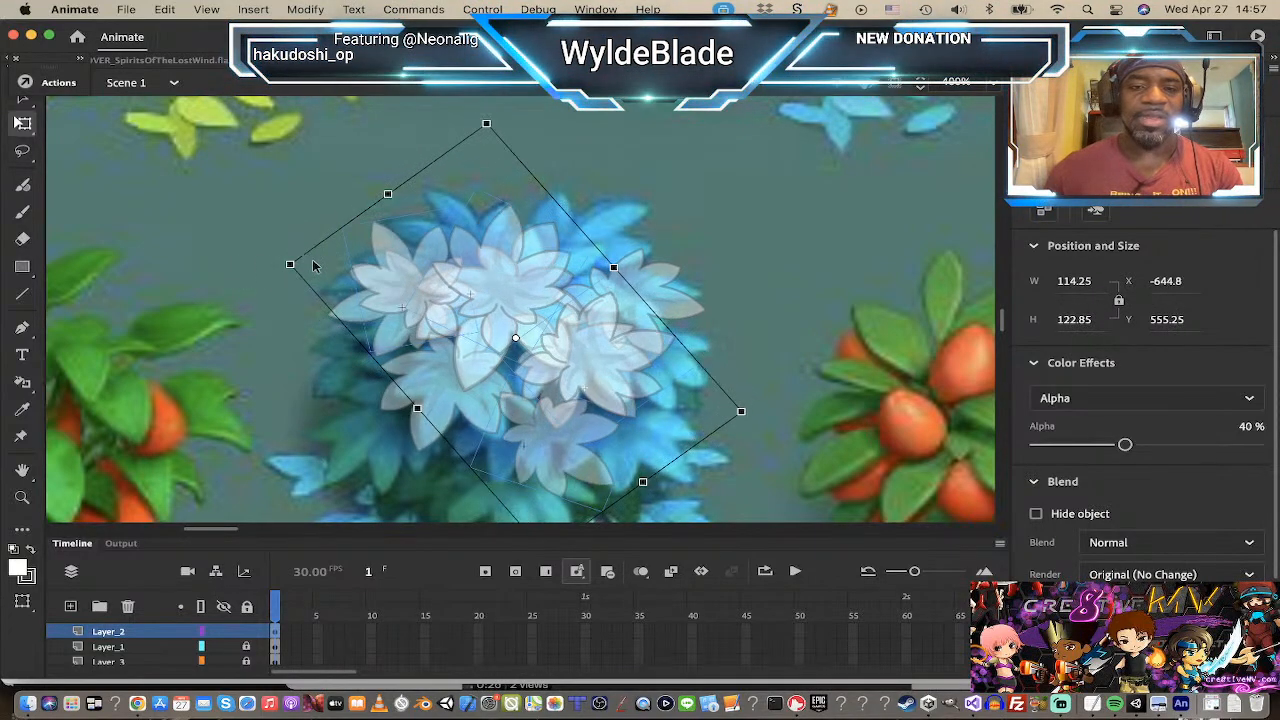
mouse_move(503, 272)
mouse_down()
mouse_move(509, 242)
mouse_move(507, 258)
mouse_up()
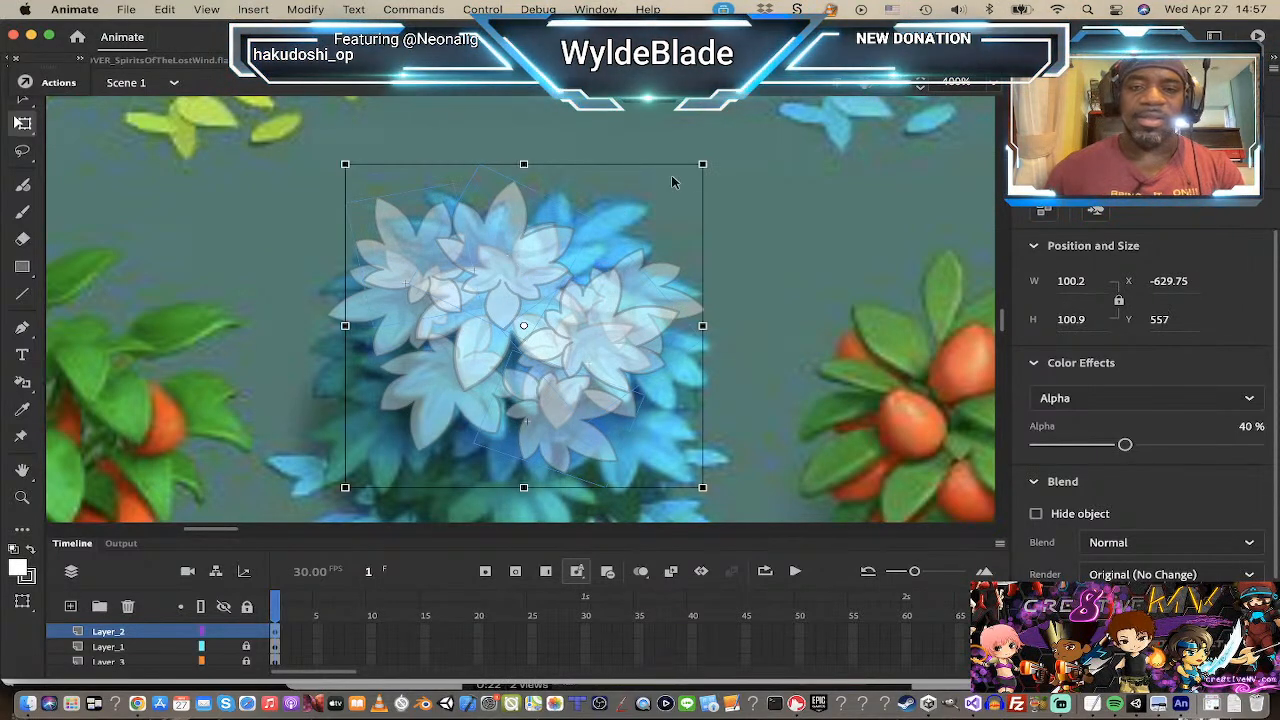
drag(716, 167, 683, 174)
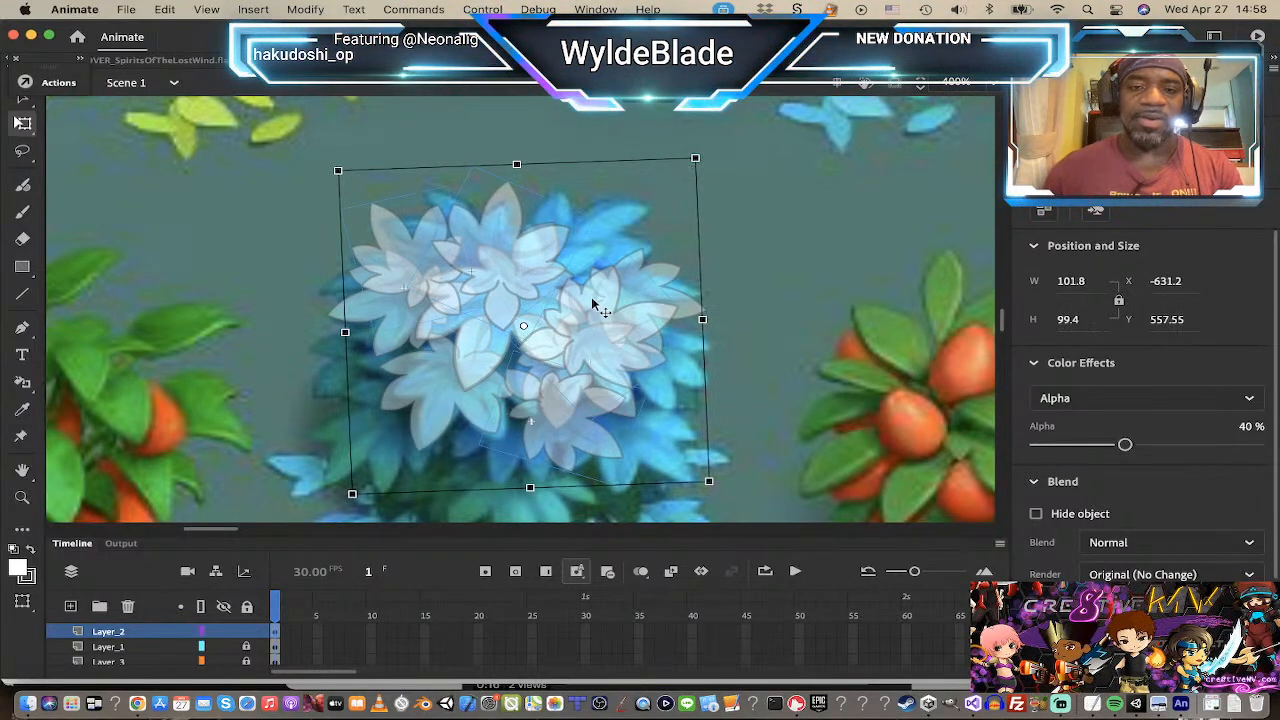
right_click(593, 317)
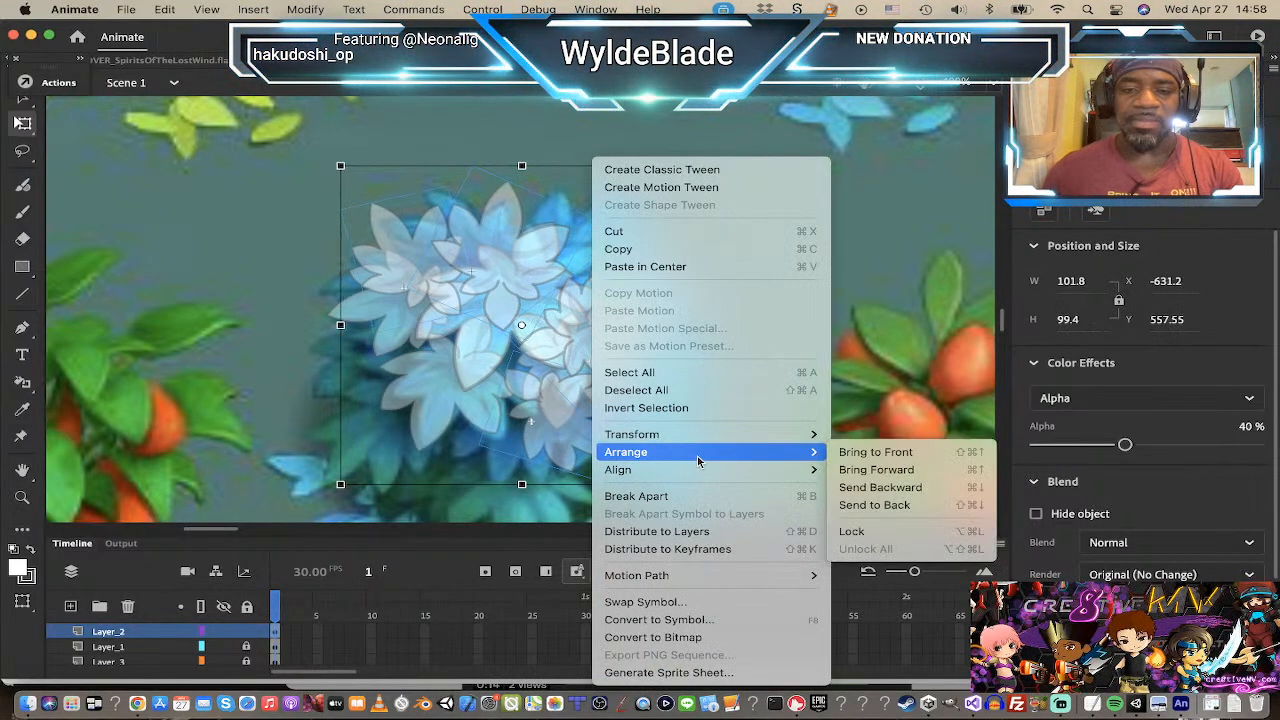
mouse_move(722, 437)
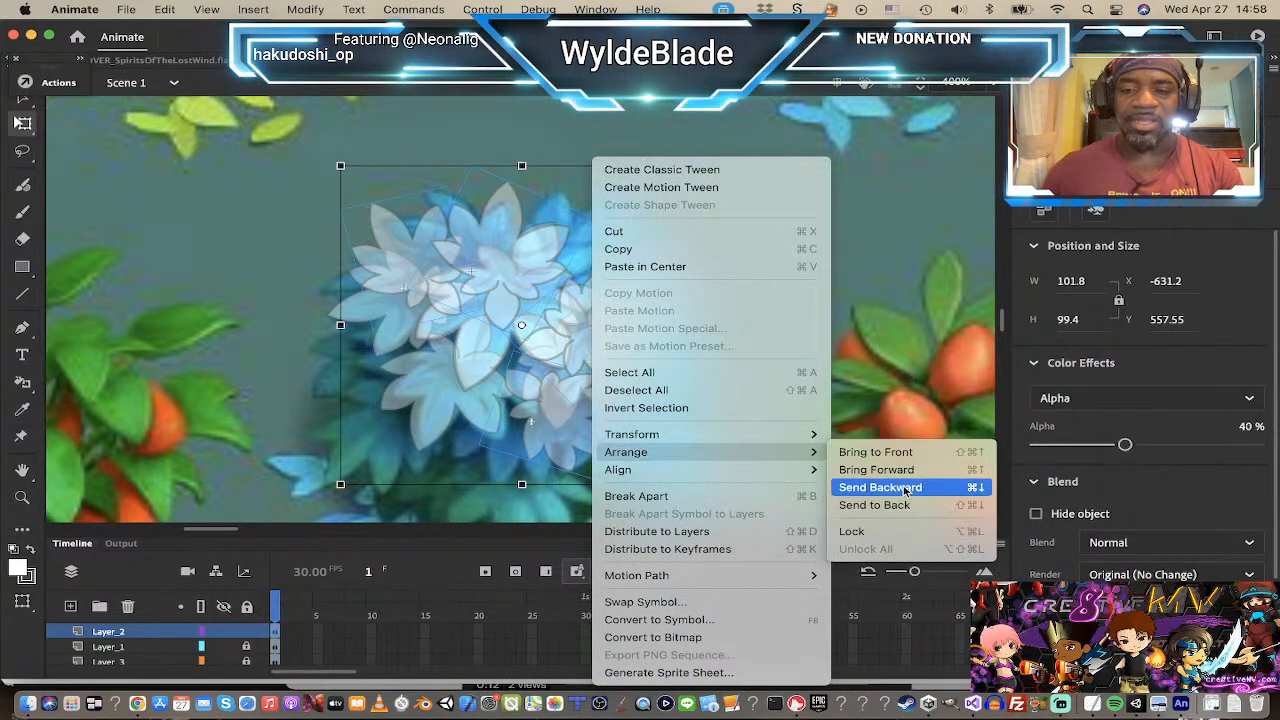
click(895, 499)
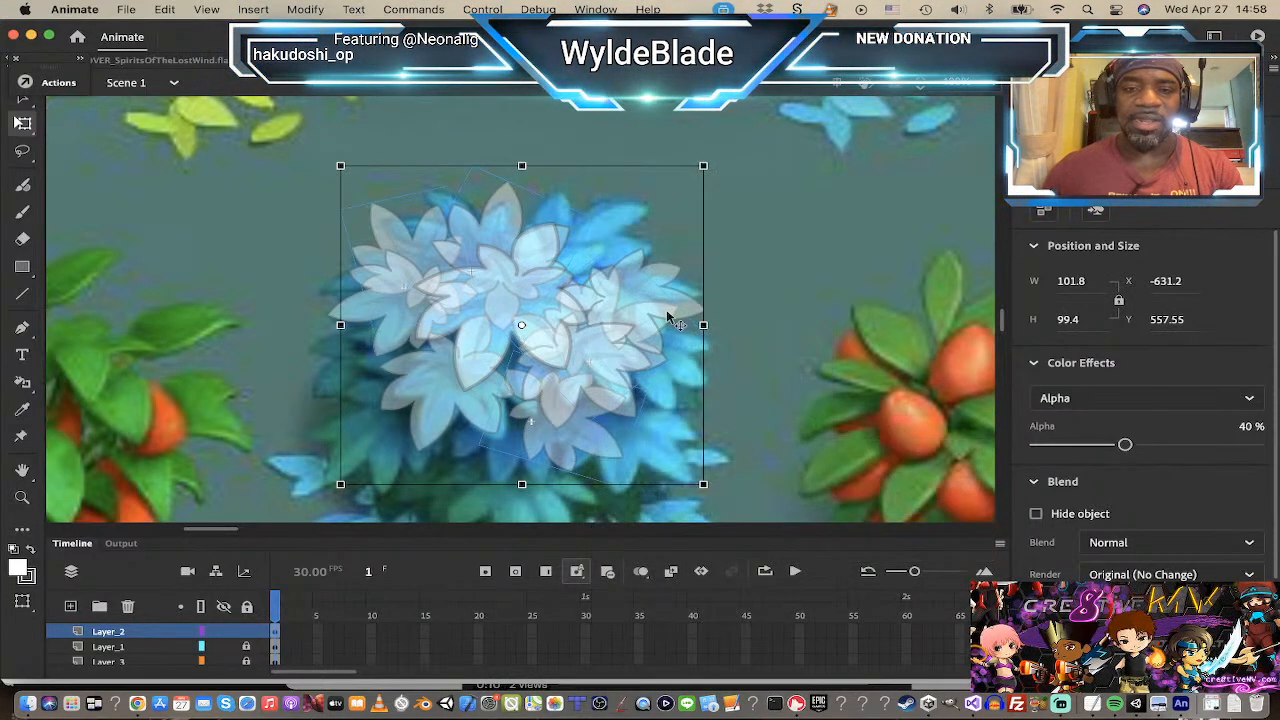
Step: Temporarily move the upper-right leaf aside, shift the leaf beneath it to the bush's top-right cluster, and return the first leaf
click(791, 303)
click(643, 284)
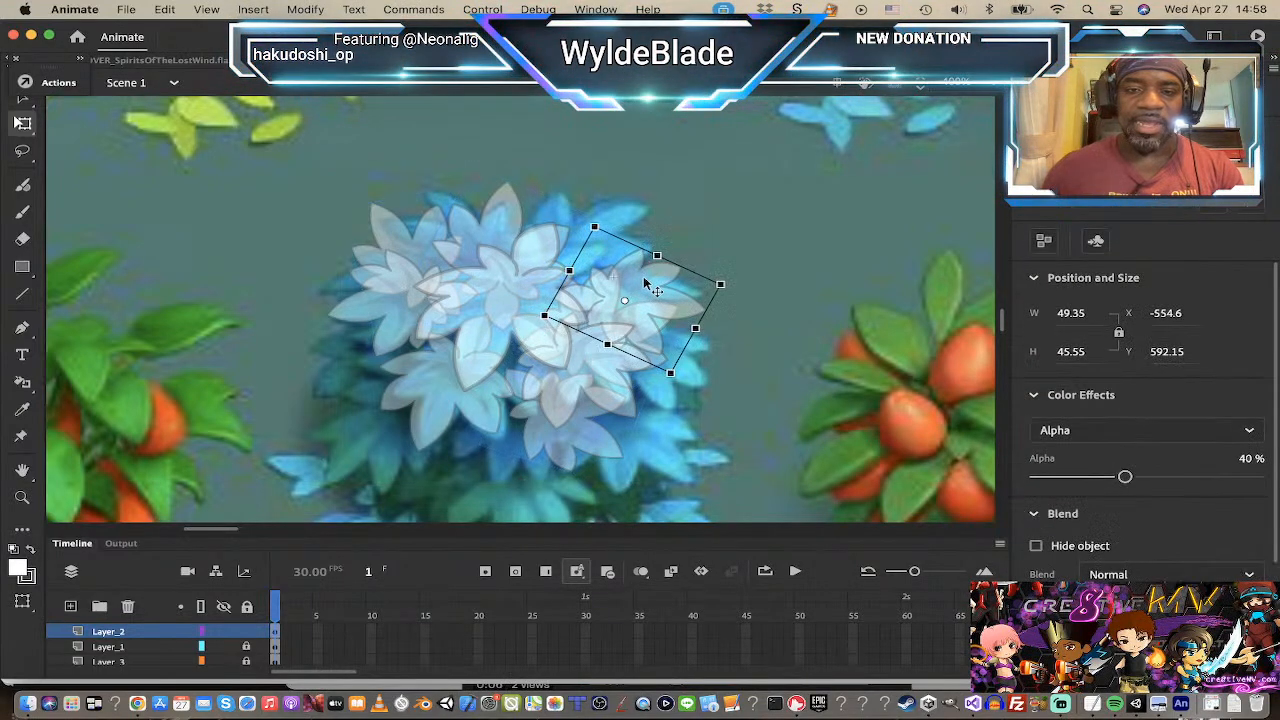
drag(643, 282, 813, 235)
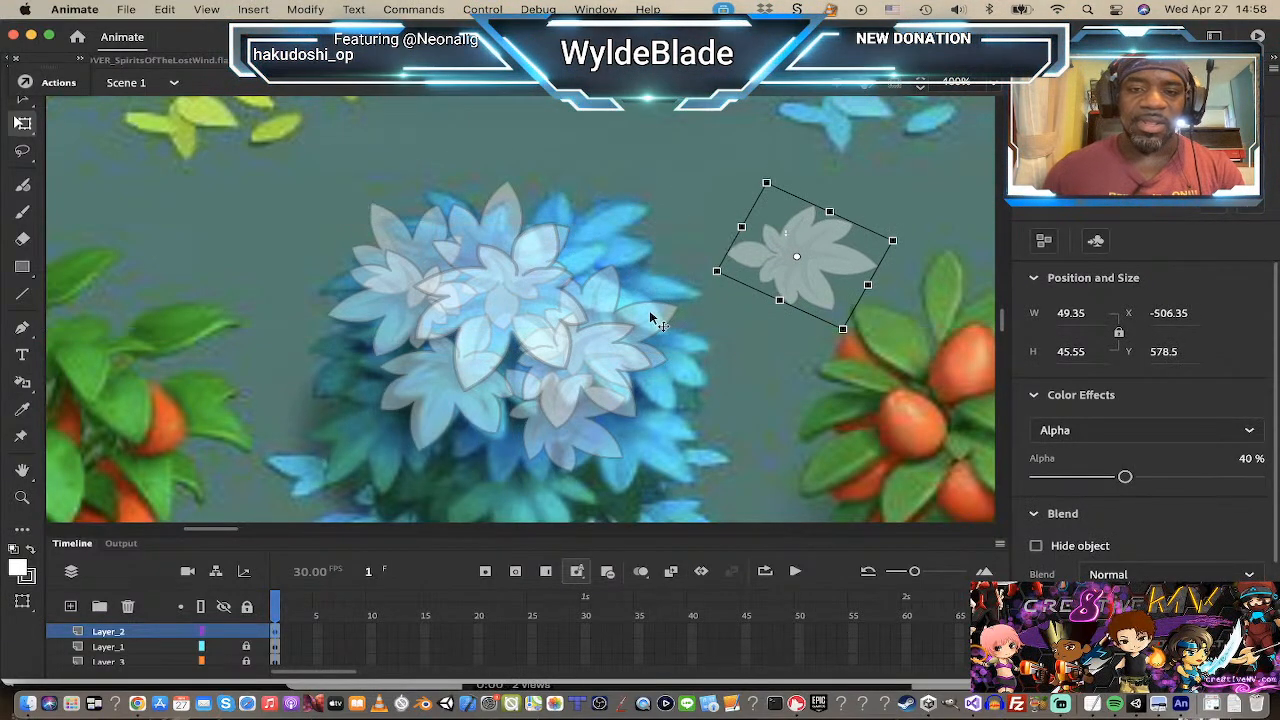
drag(650, 320, 630, 248)
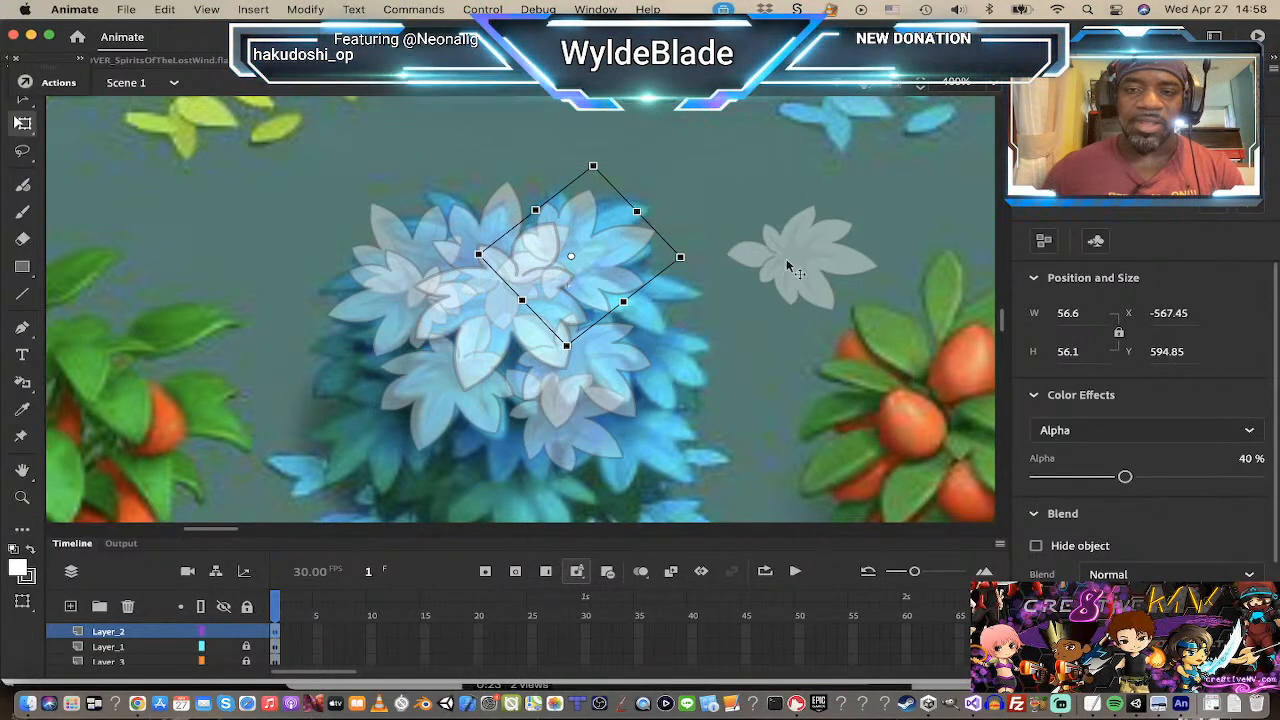
click(790, 268)
drag(800, 262, 629, 307)
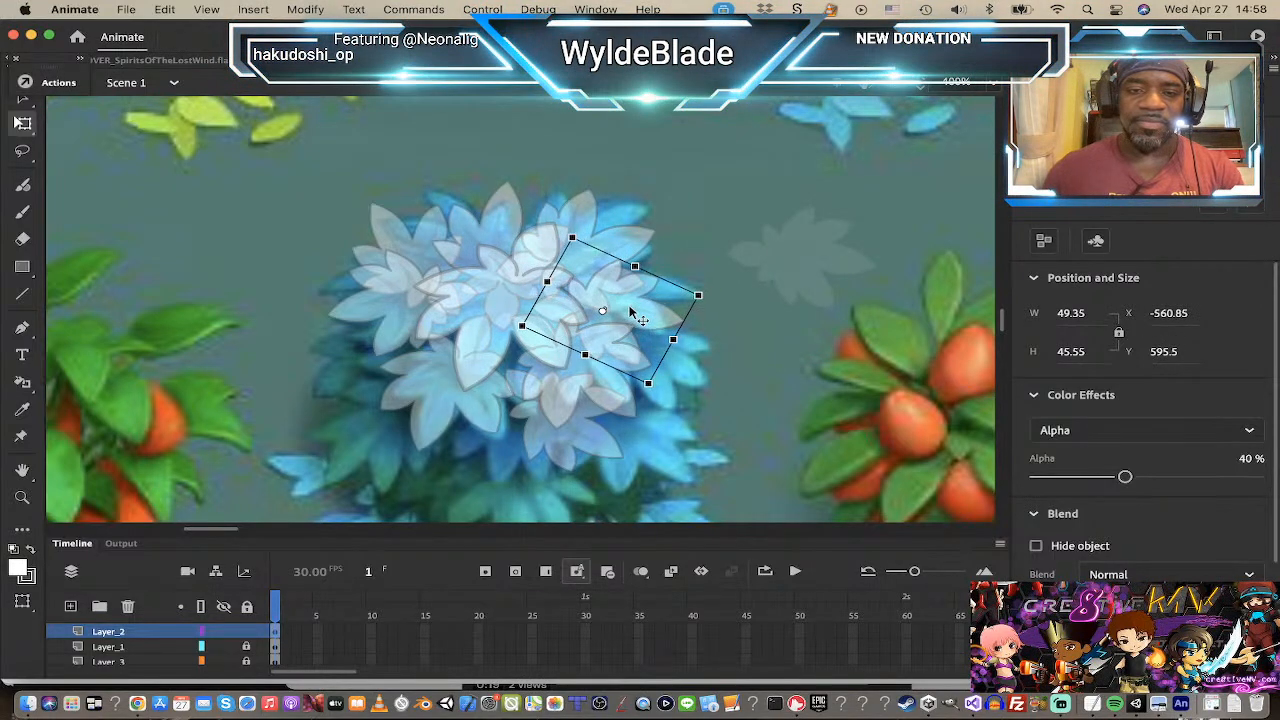
Step: Move the leaf on the bush's upper-left cluster slightly downward
click(437, 396)
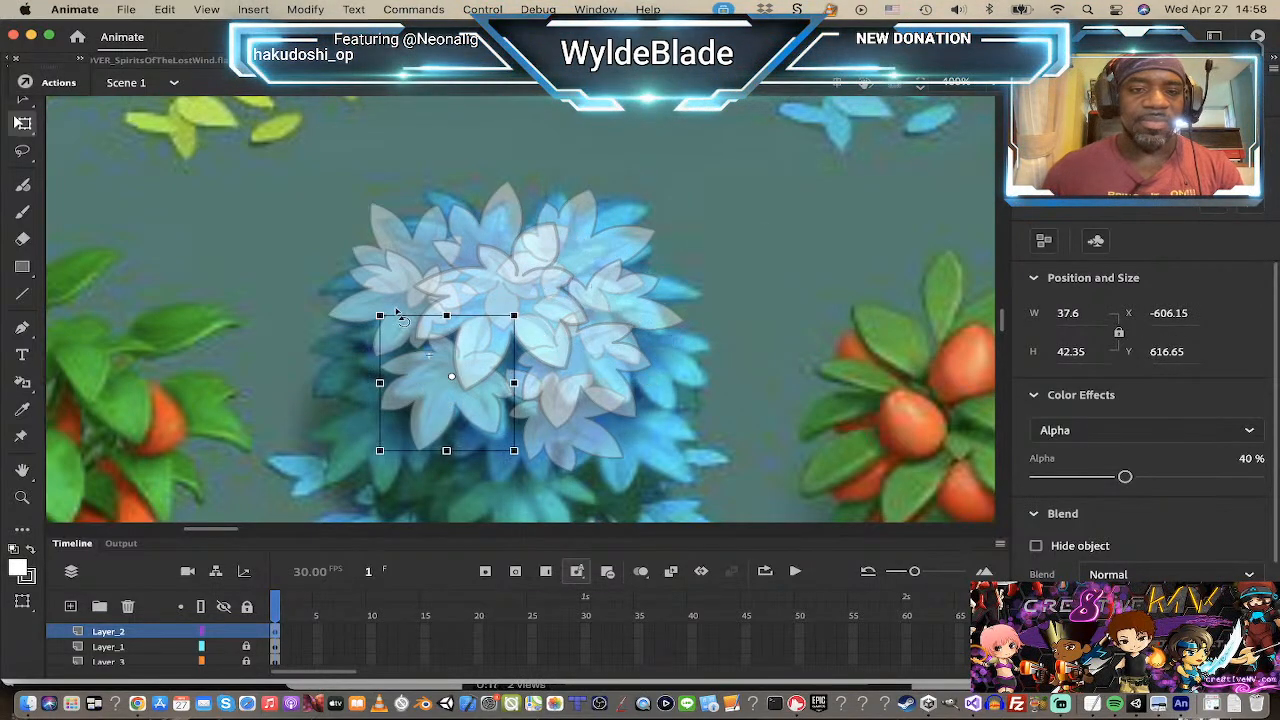
click(358, 311)
mouse_move(358, 311)
mouse_down()
mouse_move(341, 324)
mouse_move(353, 322)
mouse_up()
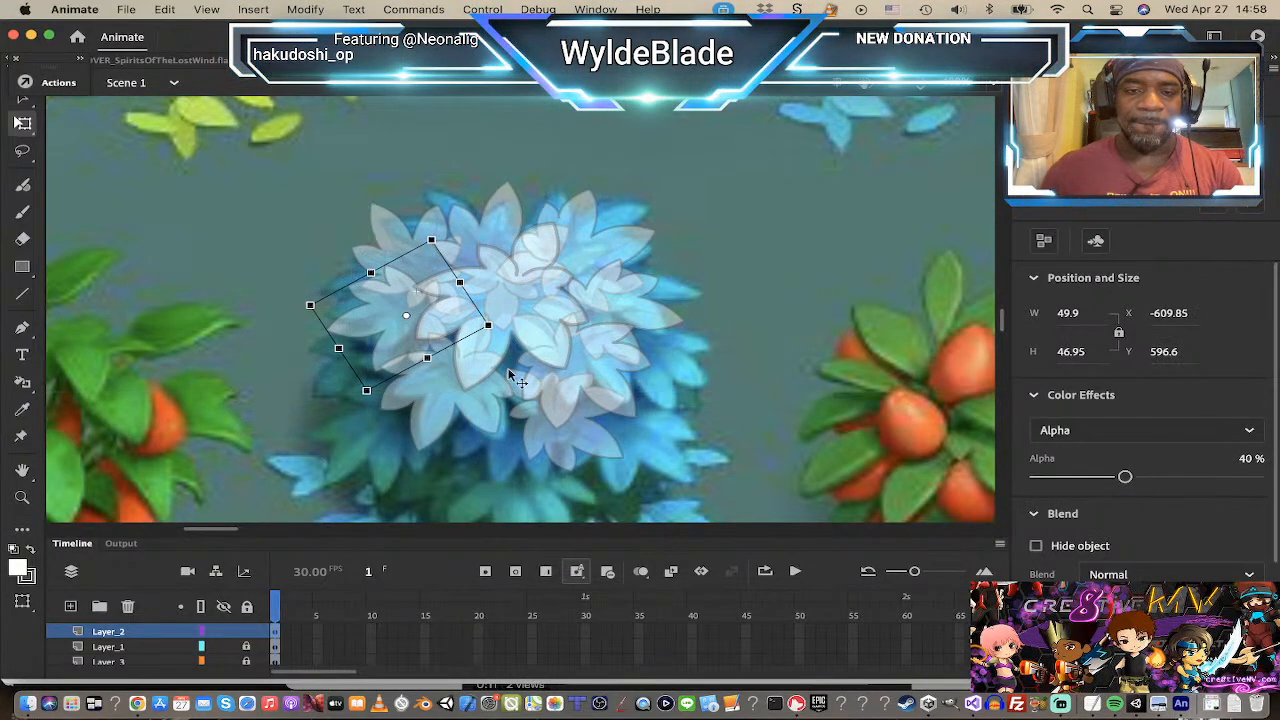
Step: Place two copies of the upper-left leaf down the bush's left side, with the lower one rotated to match the reference
scroll(556, 374, down, 5)
scroll(505, 337, up, 1)
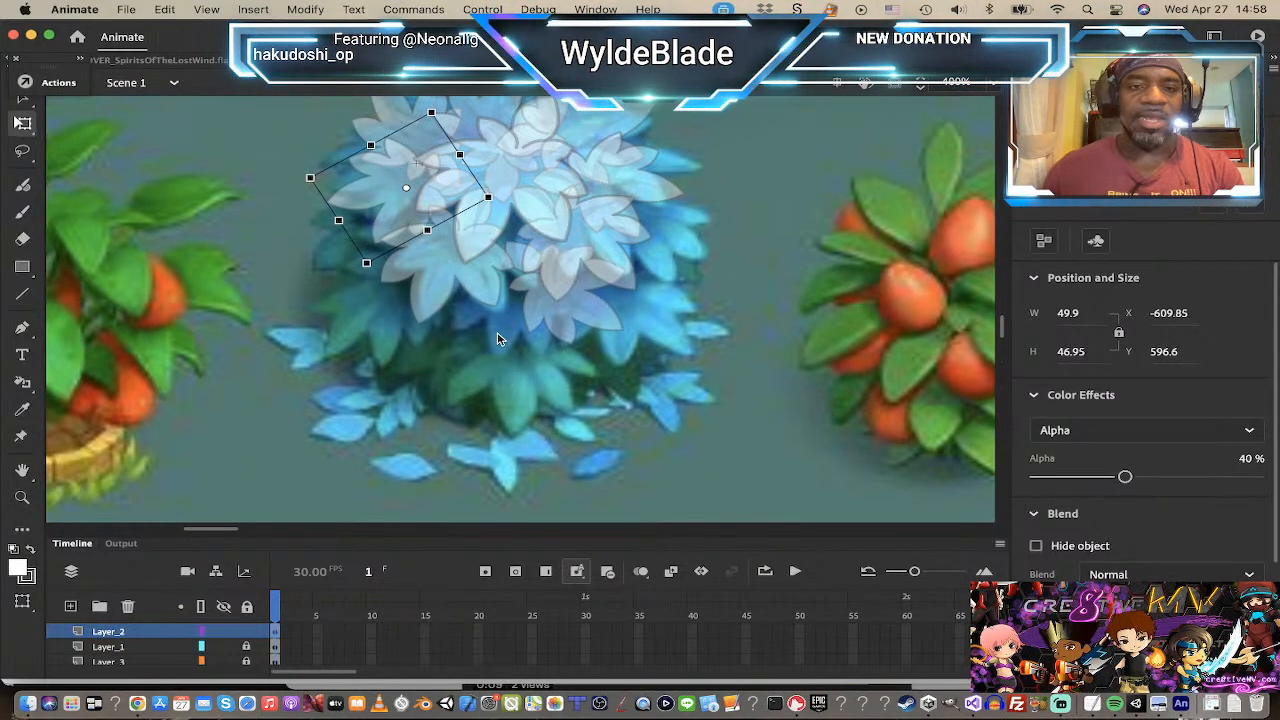
scroll(480, 272, up, 3)
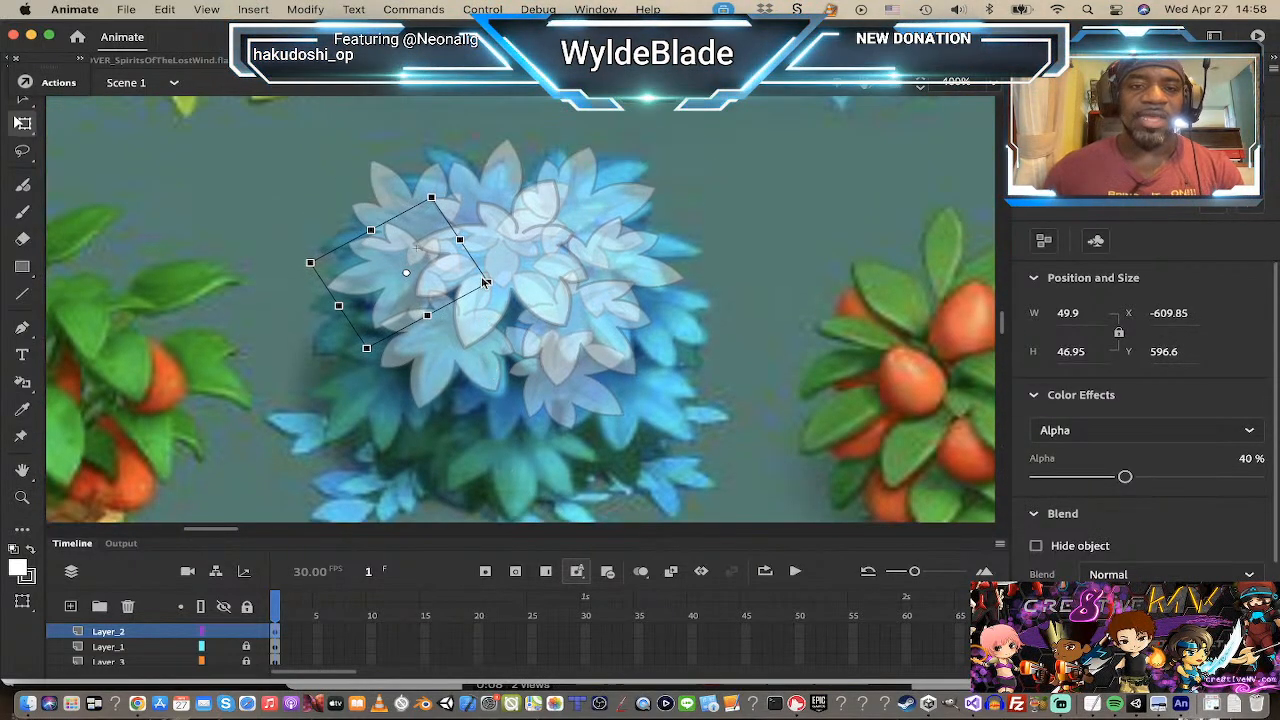
click(392, 293)
click(396, 287)
drag(397, 287, 373, 355)
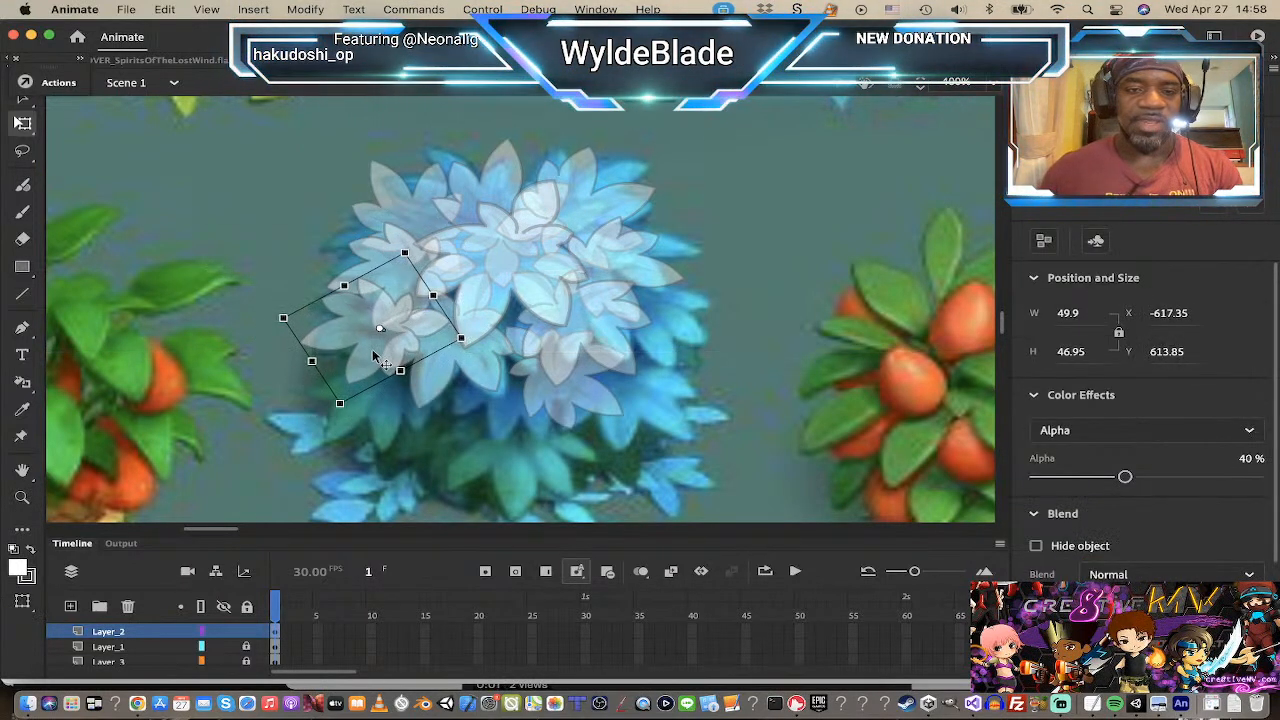
click(379, 357)
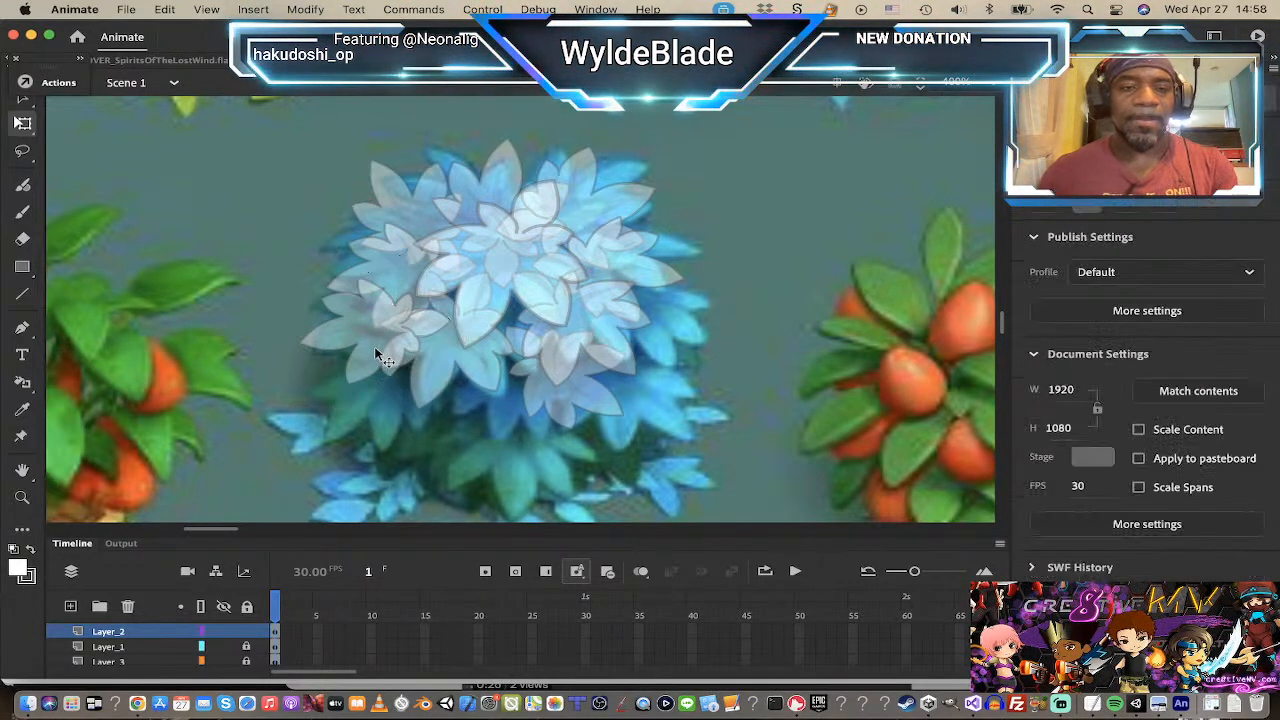
click(381, 357)
drag(381, 357, 321, 346)
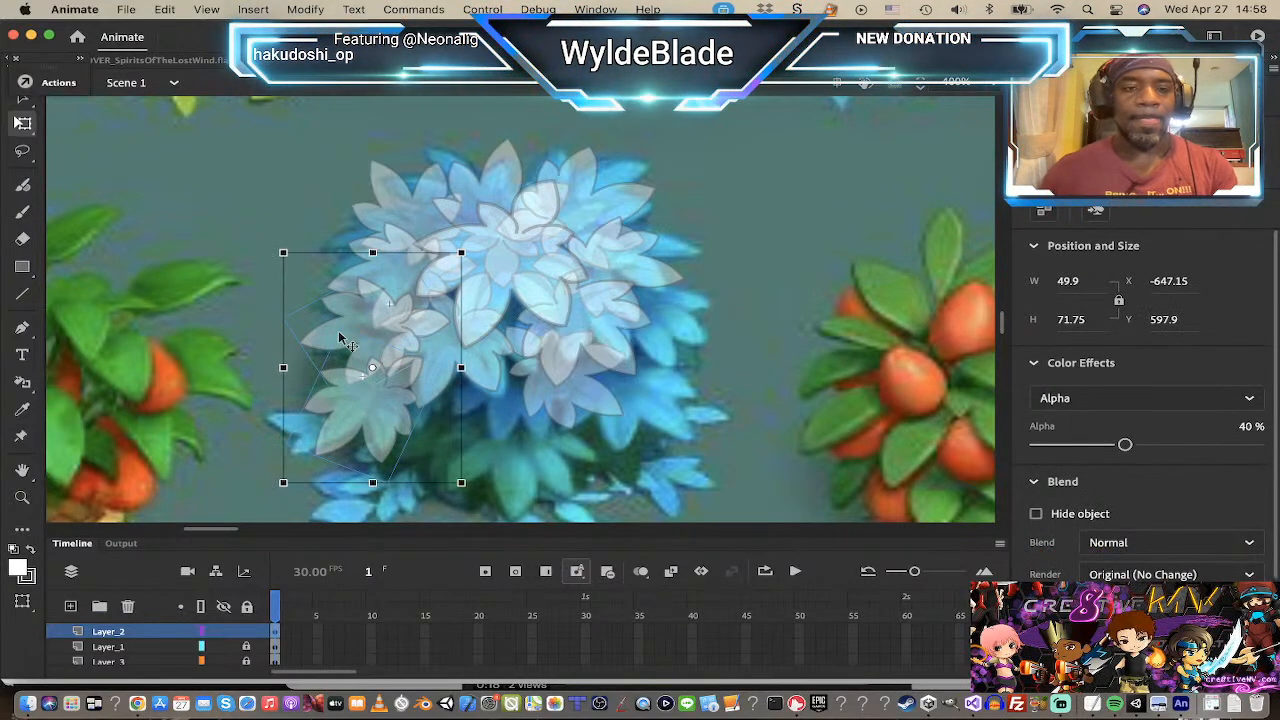
Step: Send the two leaf copies on the bush's lower-left side to the back
right_click(326, 338)
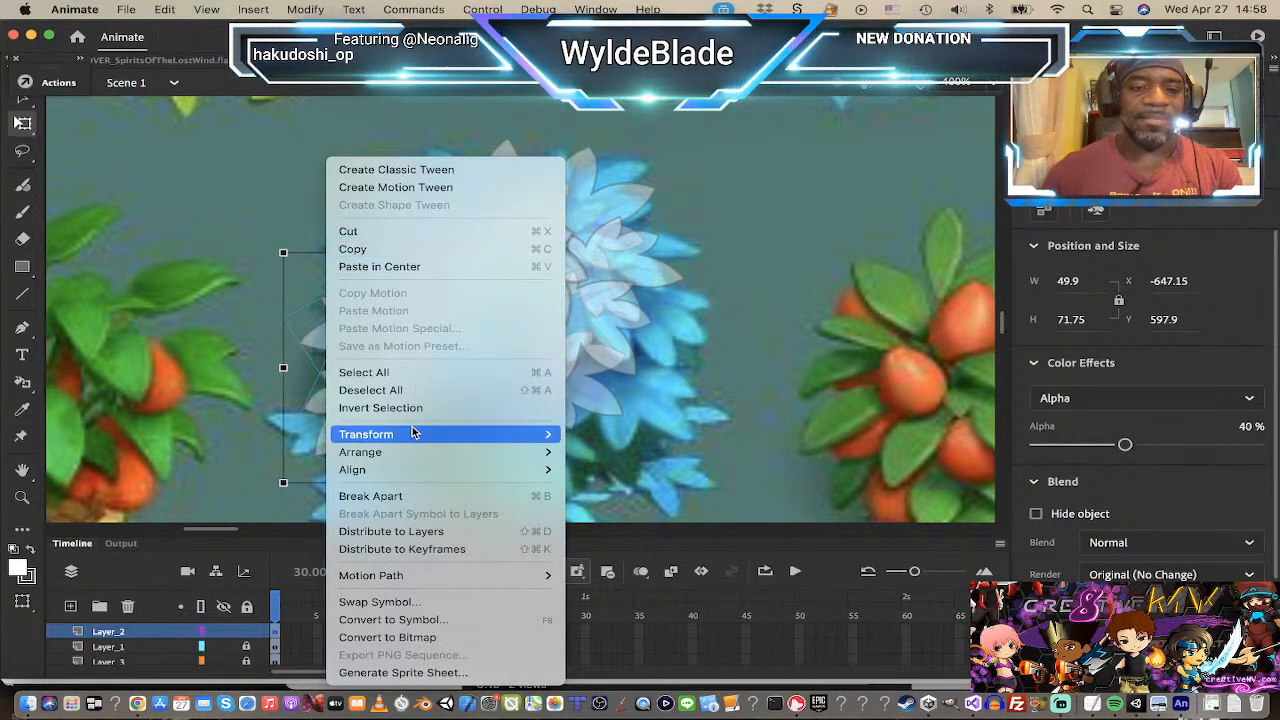
mouse_move(431, 446)
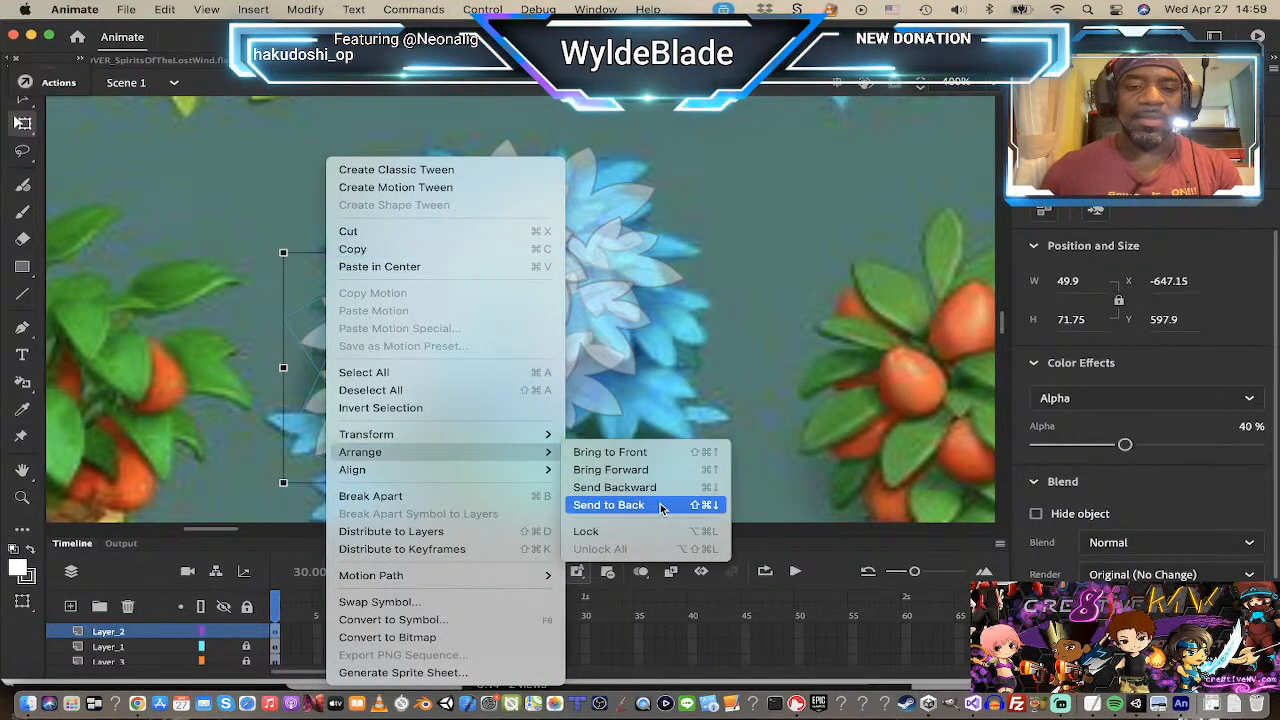
click(620, 504)
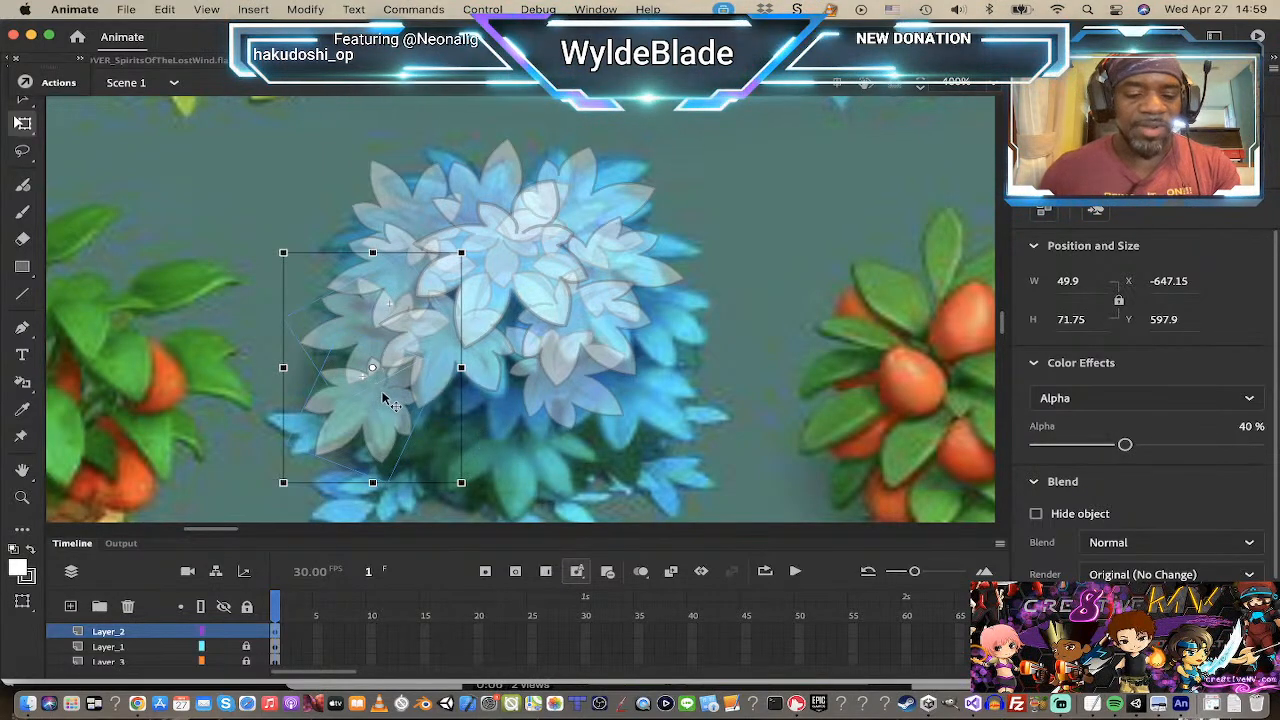
Step: Transfer the two lower-left leaf copies to a new layer between Layer_2 and Layer_1, keeping their position
key(Delete)
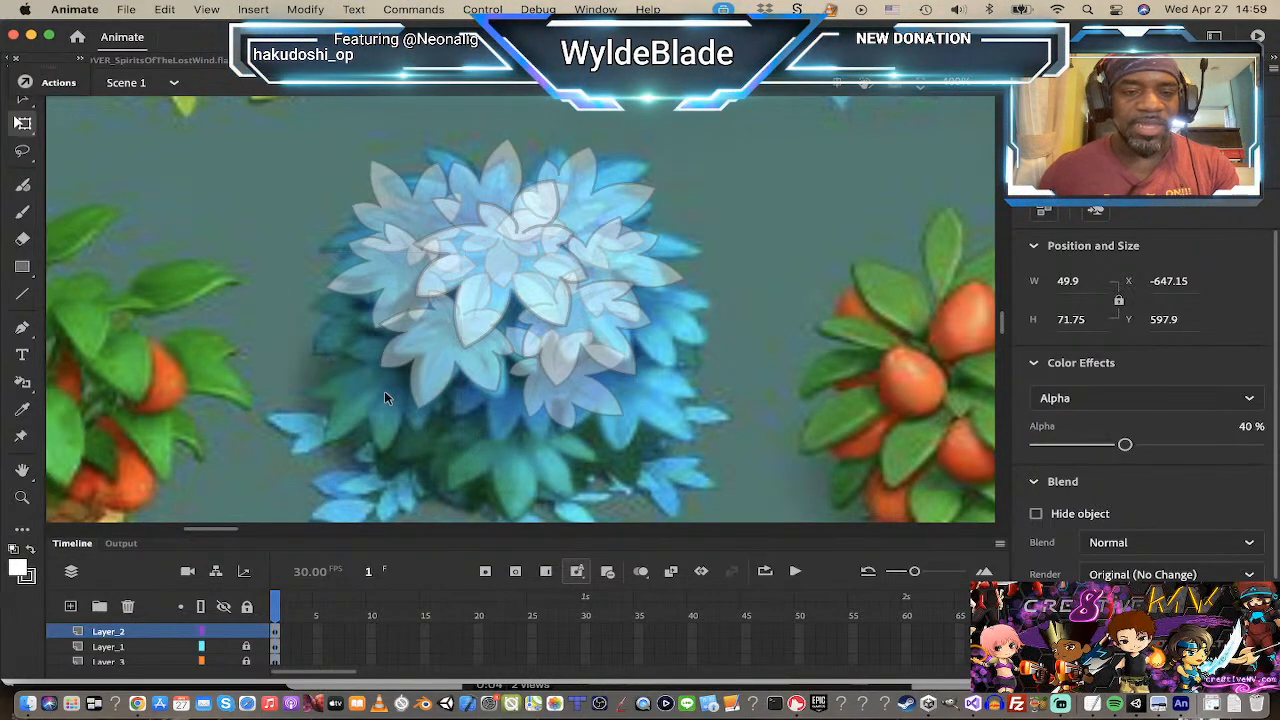
click(134, 646)
click(71, 607)
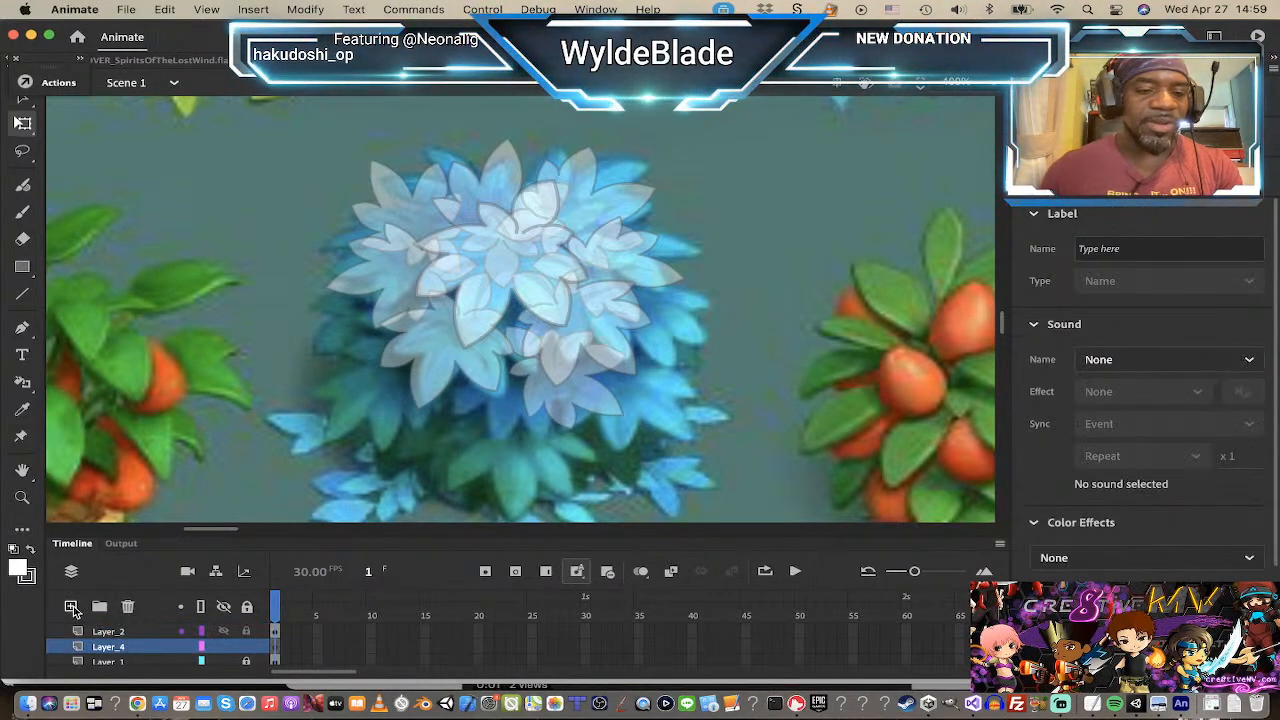
key(super+shift+v)
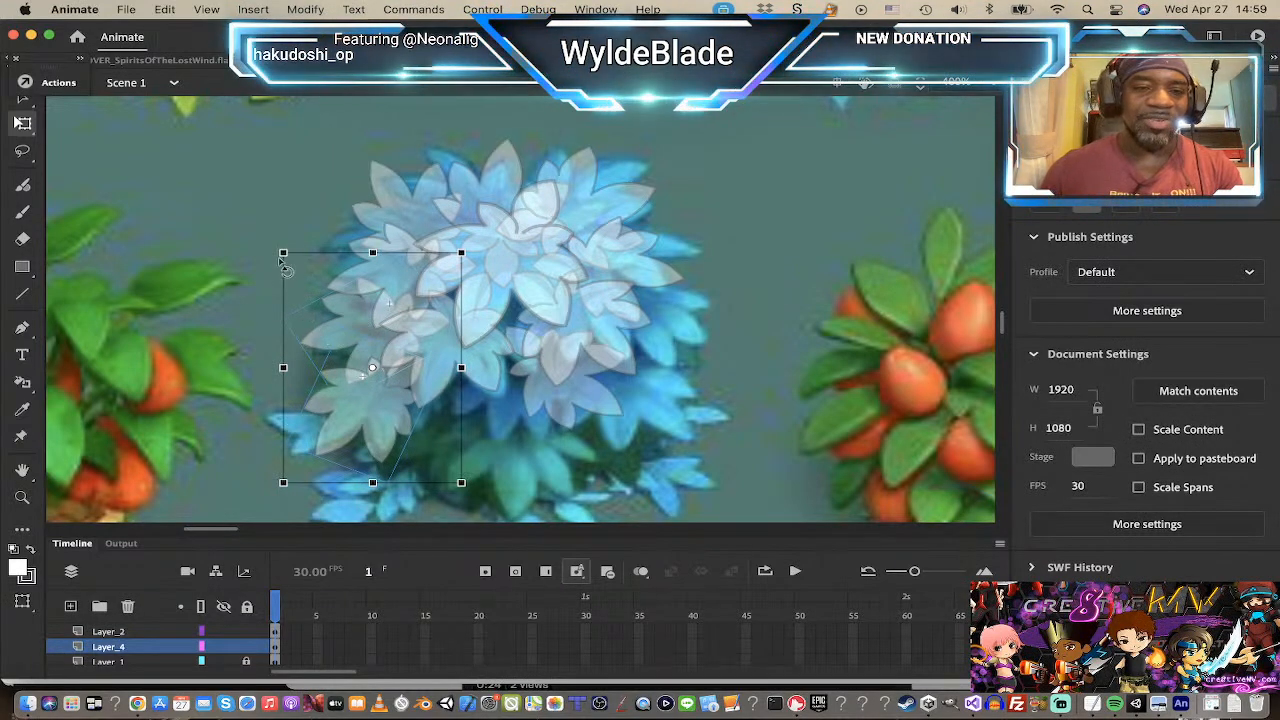
Step: Move the upper leaf of the pair on the new layer slightly to the left
click(333, 336)
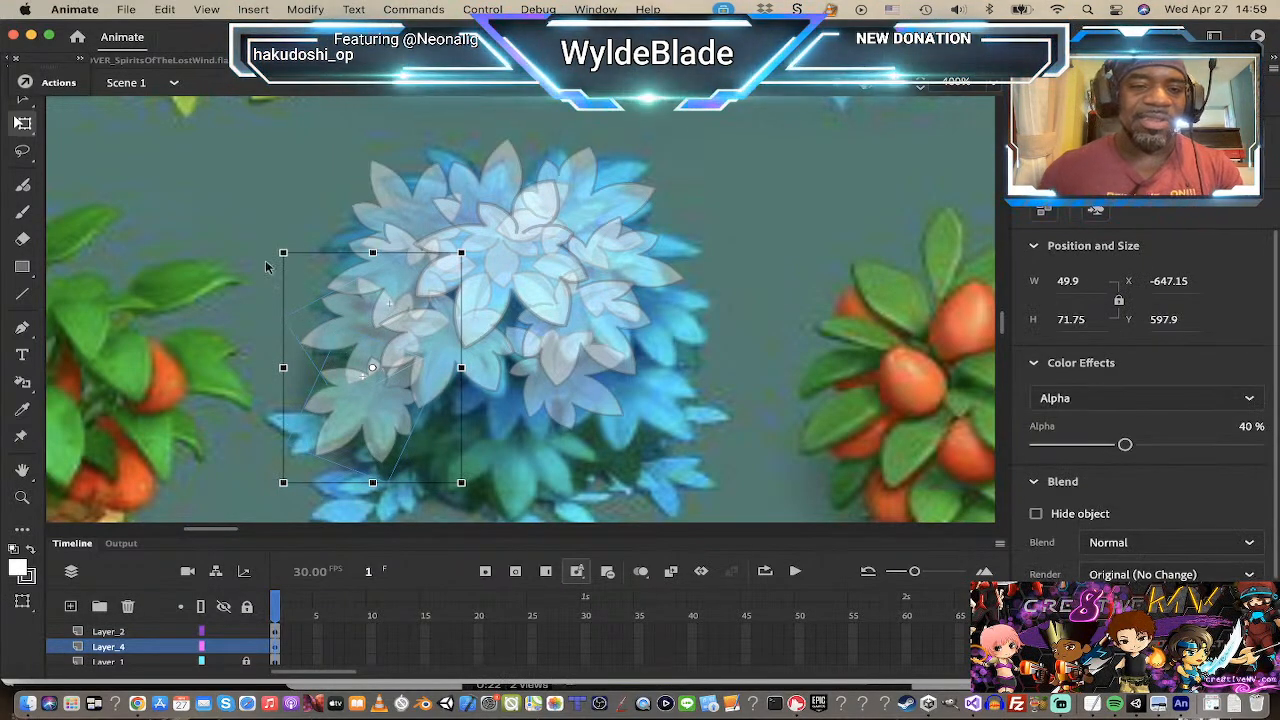
click(301, 326)
drag(333, 340, 313, 341)
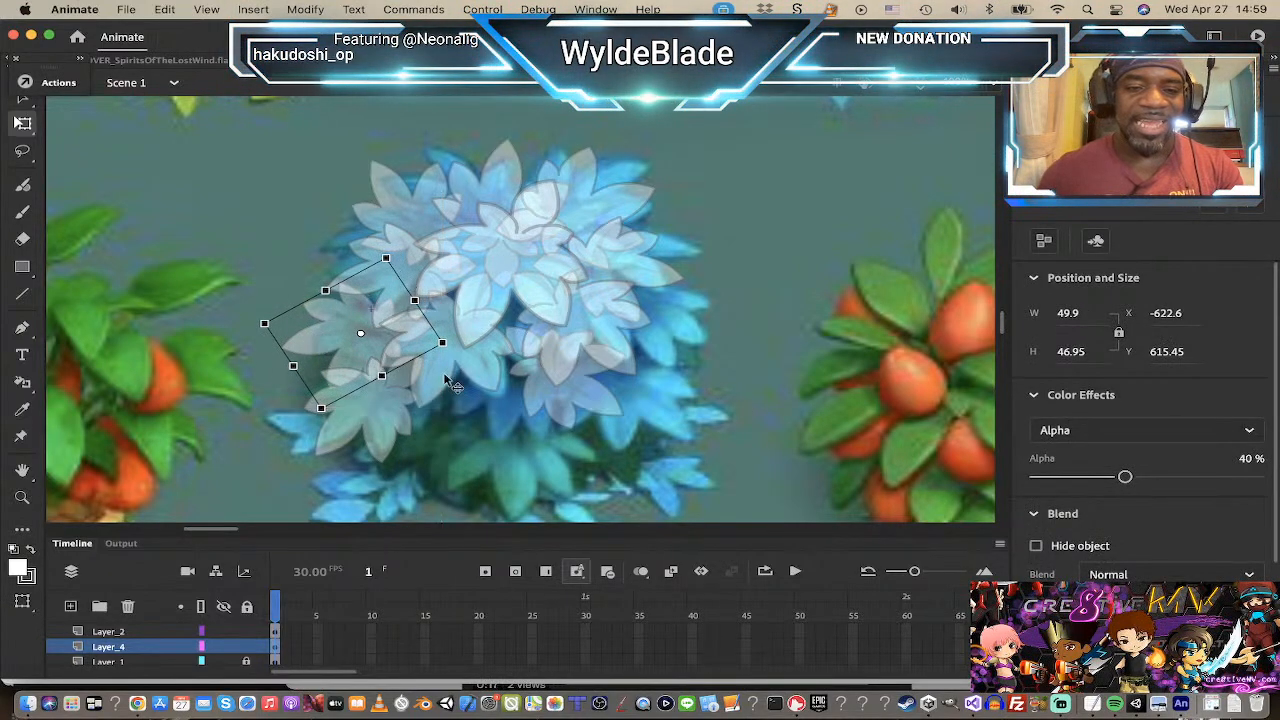
Step: Duplicate the two lower-left leaves on Layer_4, shift the copies toward the bush's lower centre and rotate them slightly counterclockwise
shift+click(373, 399)
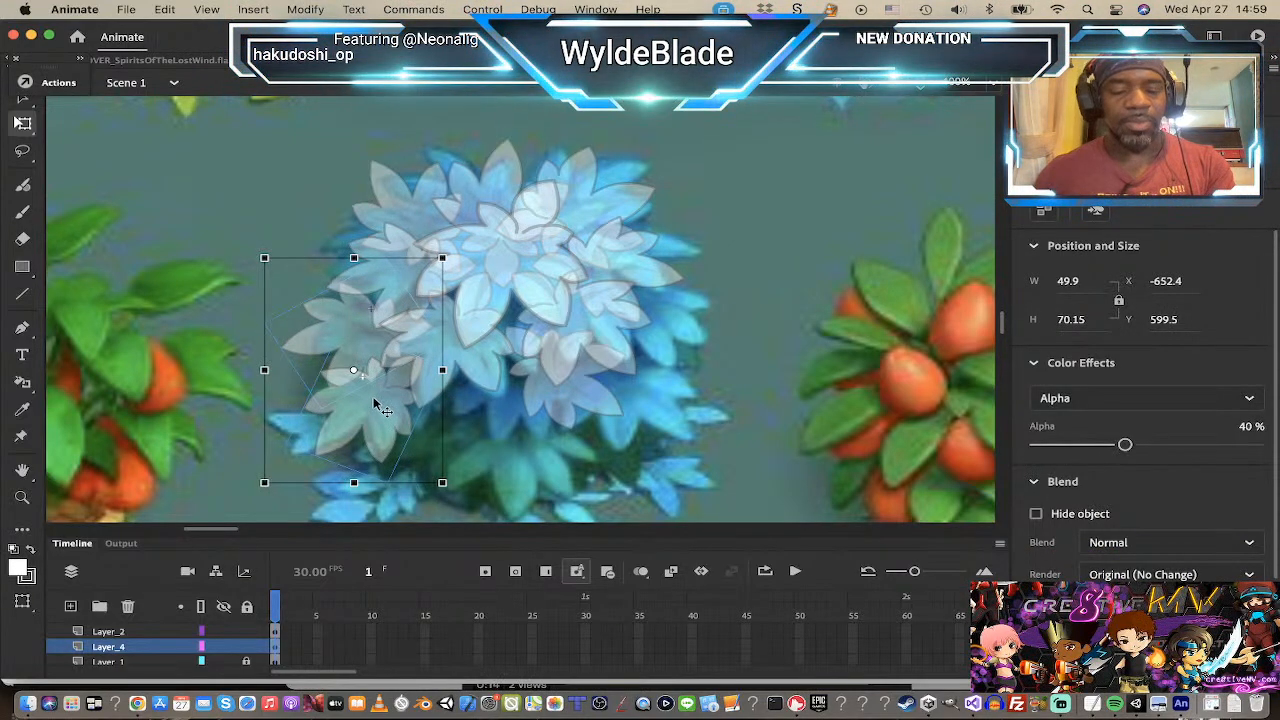
key(super+shift+v)
drag(374, 399, 460, 421)
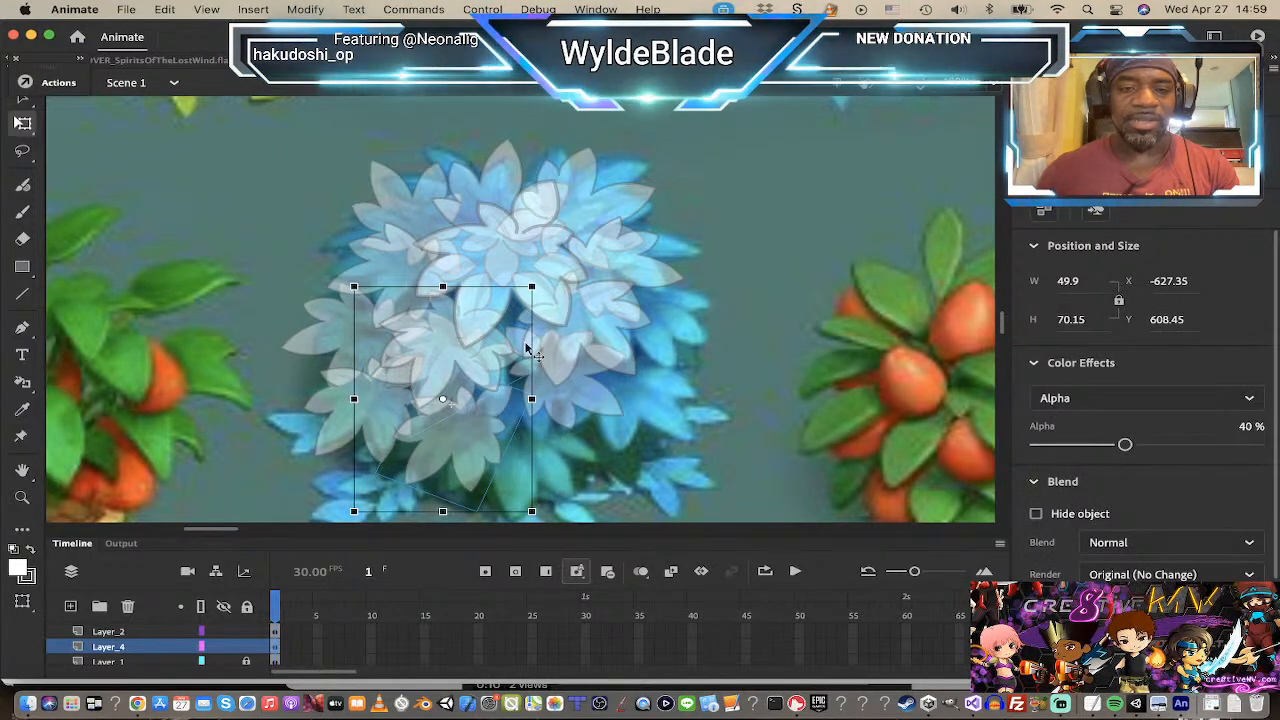
drag(540, 284, 520, 272)
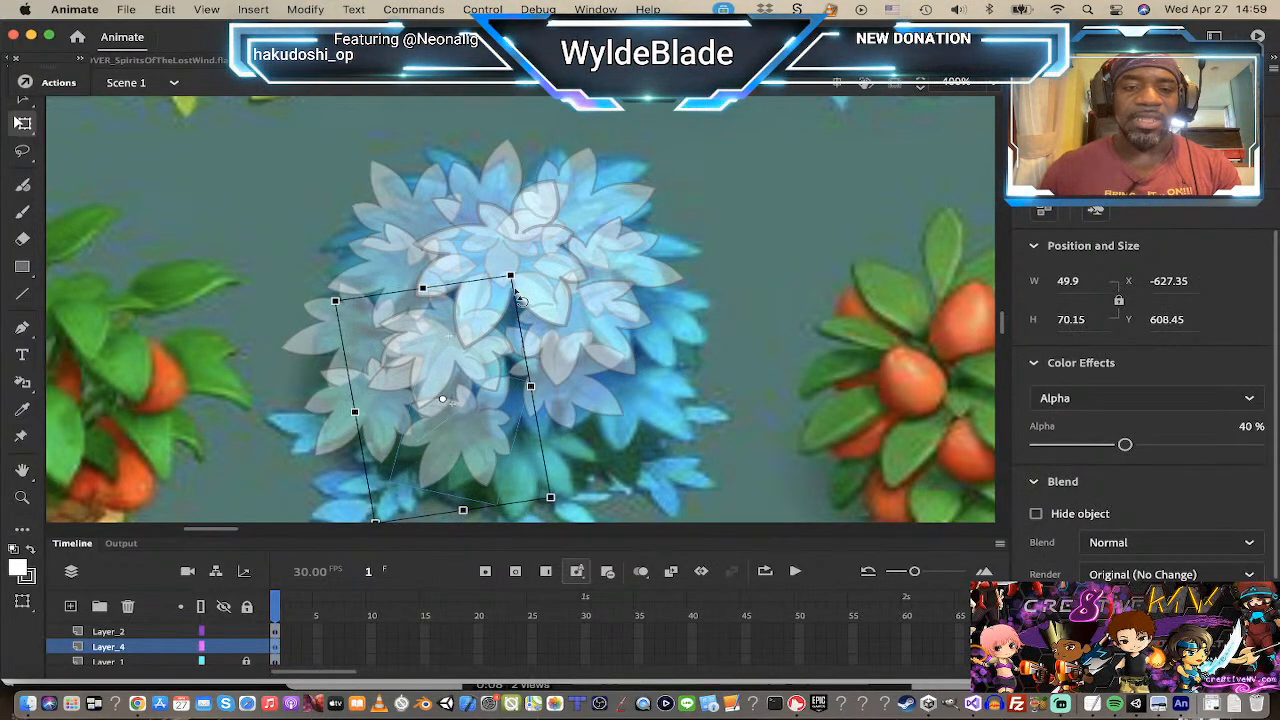
drag(466, 425, 459, 419)
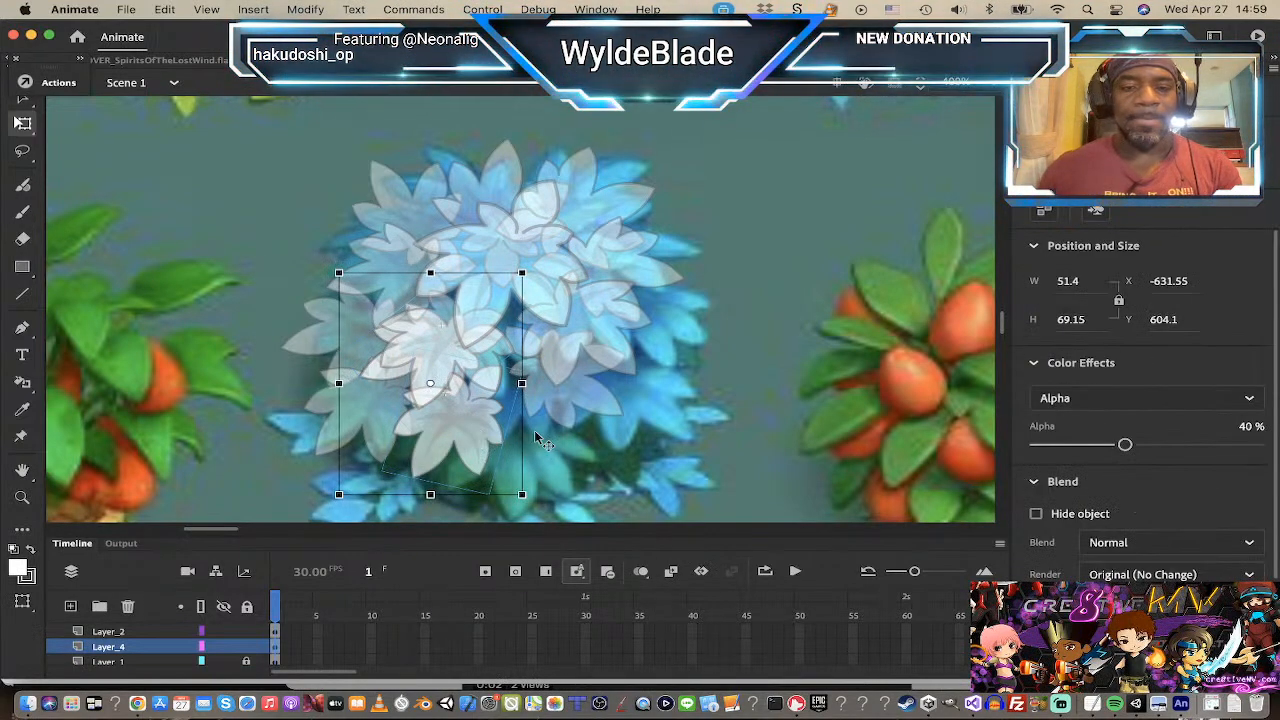
Step: Copy the rotated leaf pair toward the bush's bottom centre and flip the copy horizontally
drag(478, 428, 545, 468)
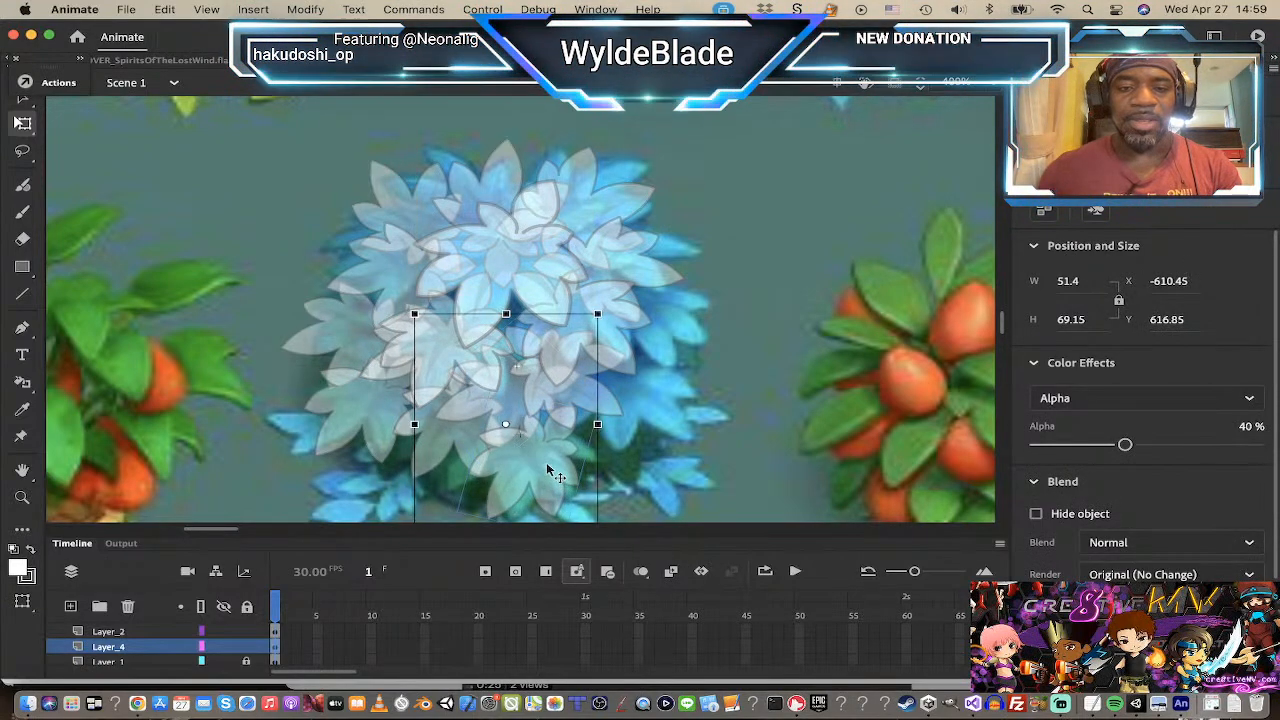
click(305, 9)
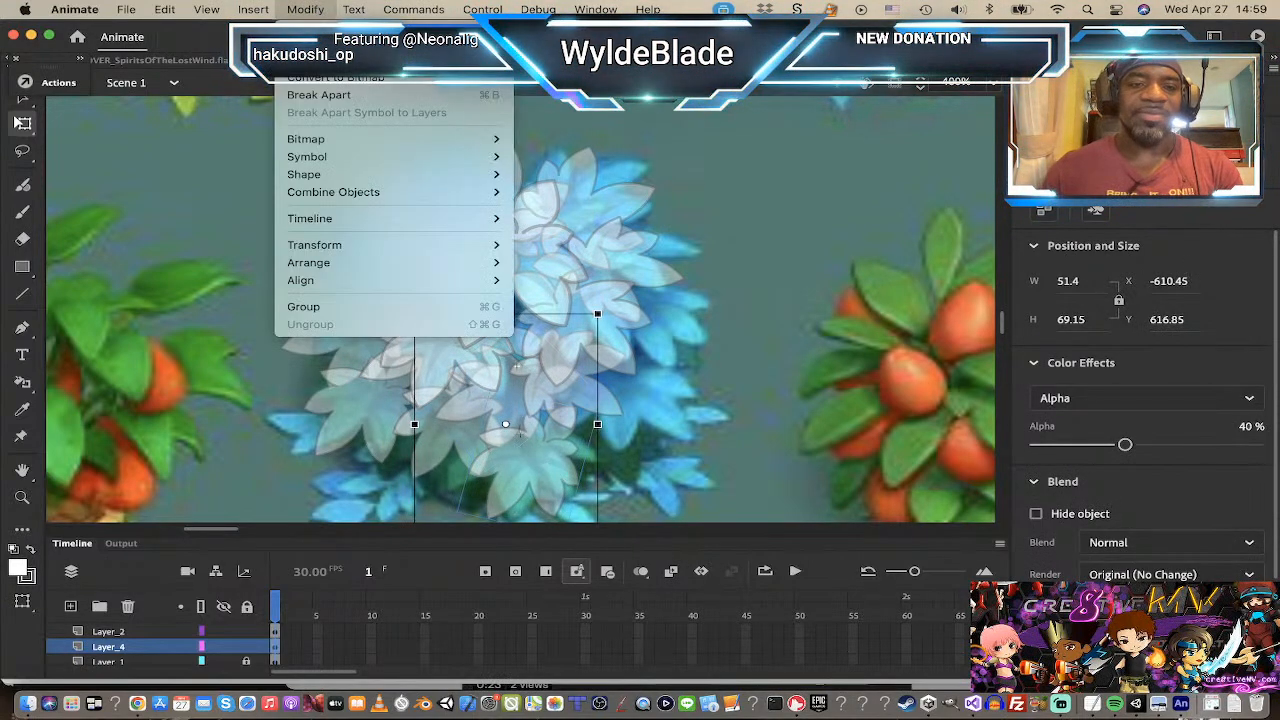
mouse_move(440, 245)
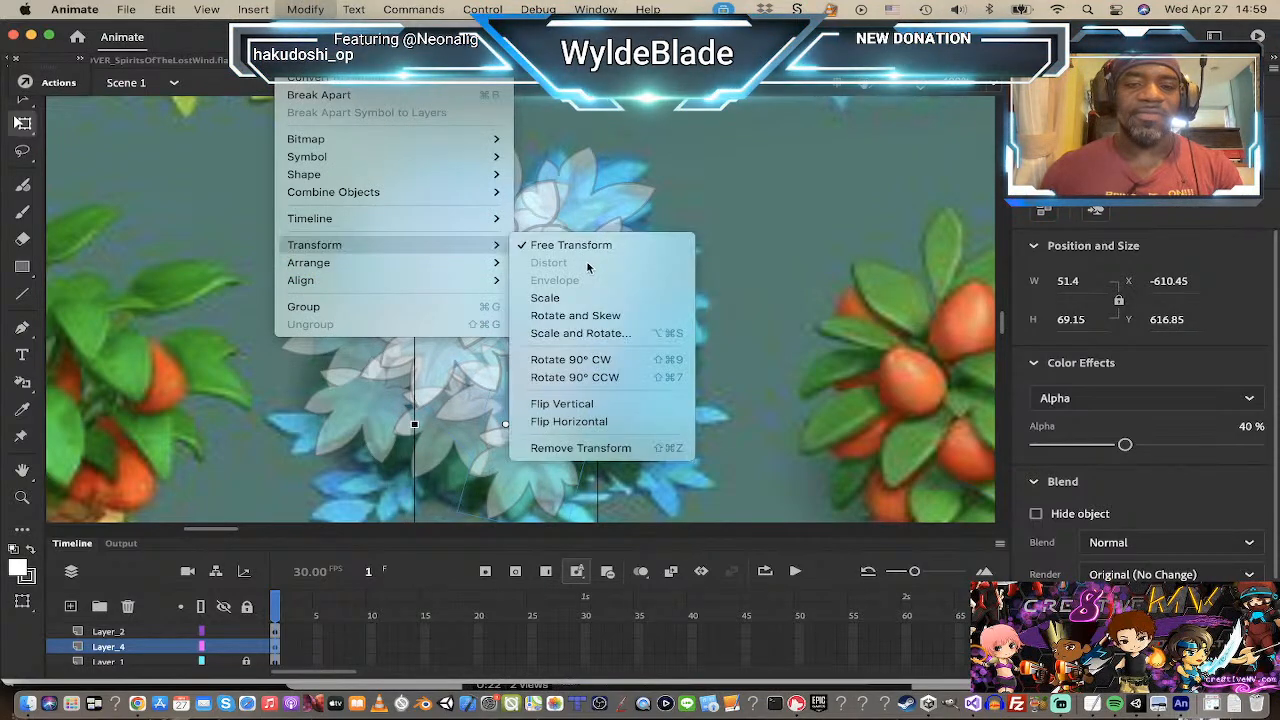
click(583, 423)
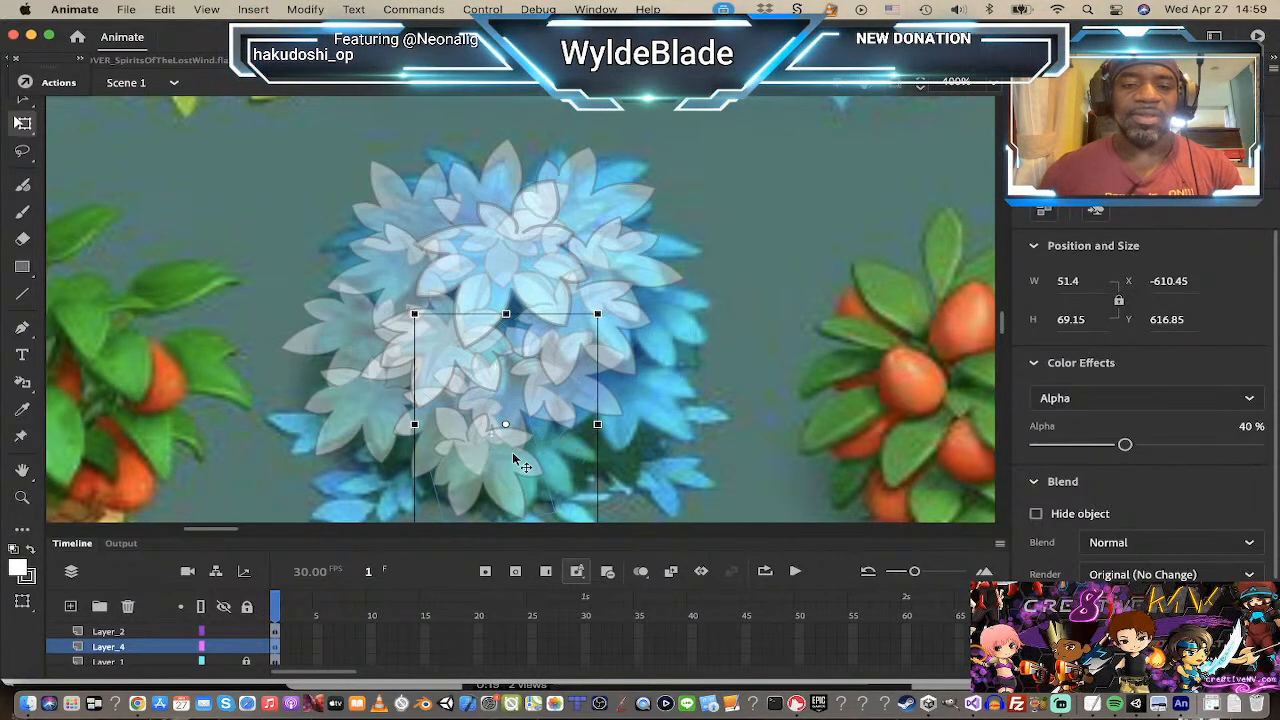
Step: Place a copy of the flipped leaf pair on the bush's lower-right side, send it to the back, and save the file
drag(530, 460, 643, 432)
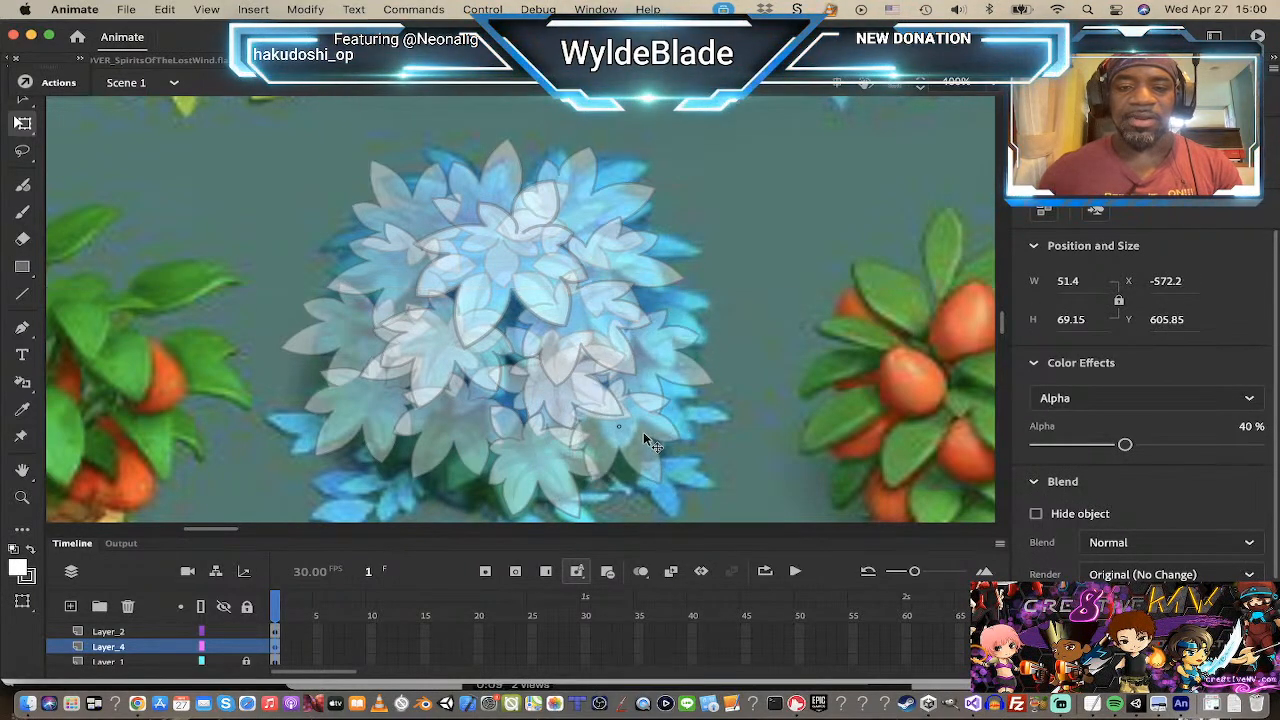
right_click(649, 443)
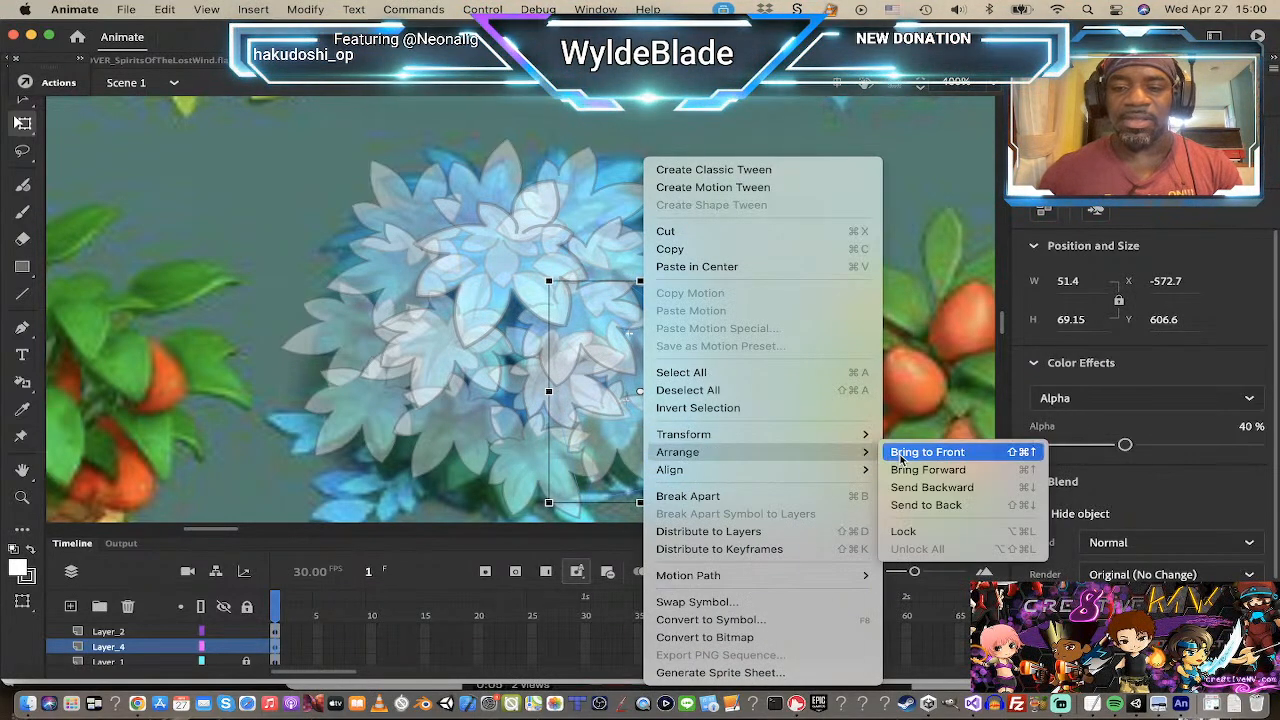
click(896, 508)
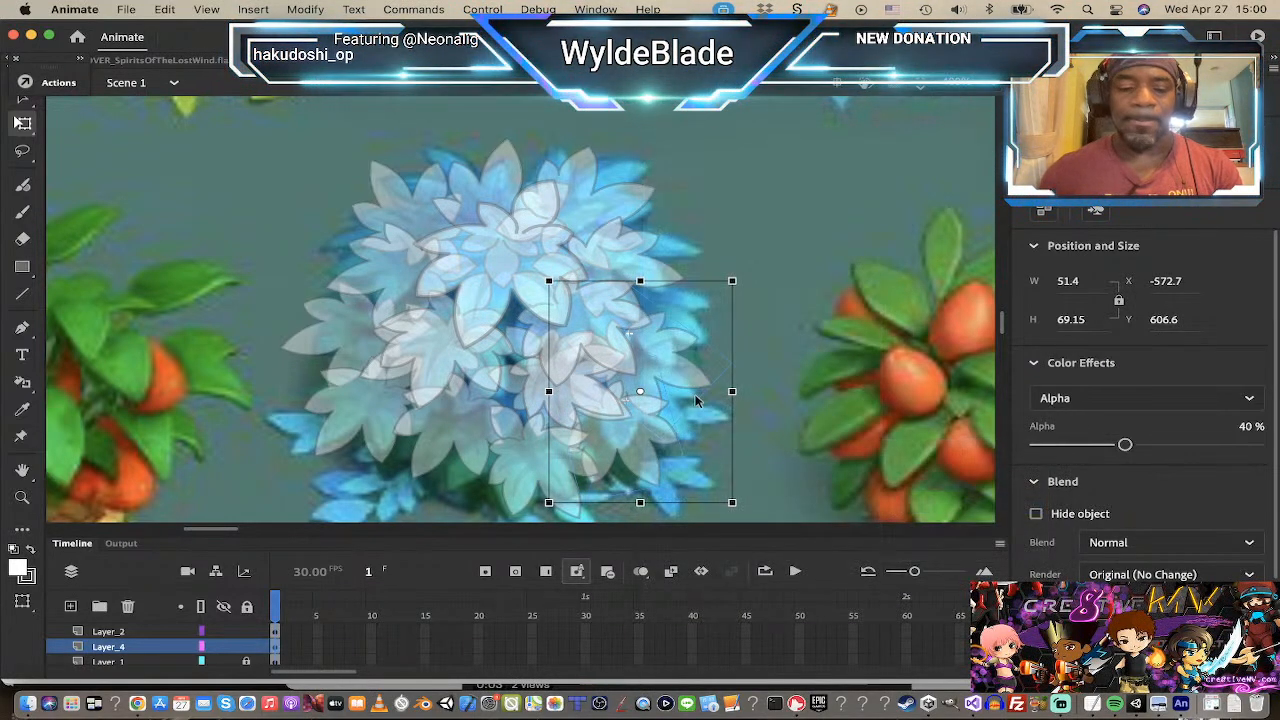
key(super+s)
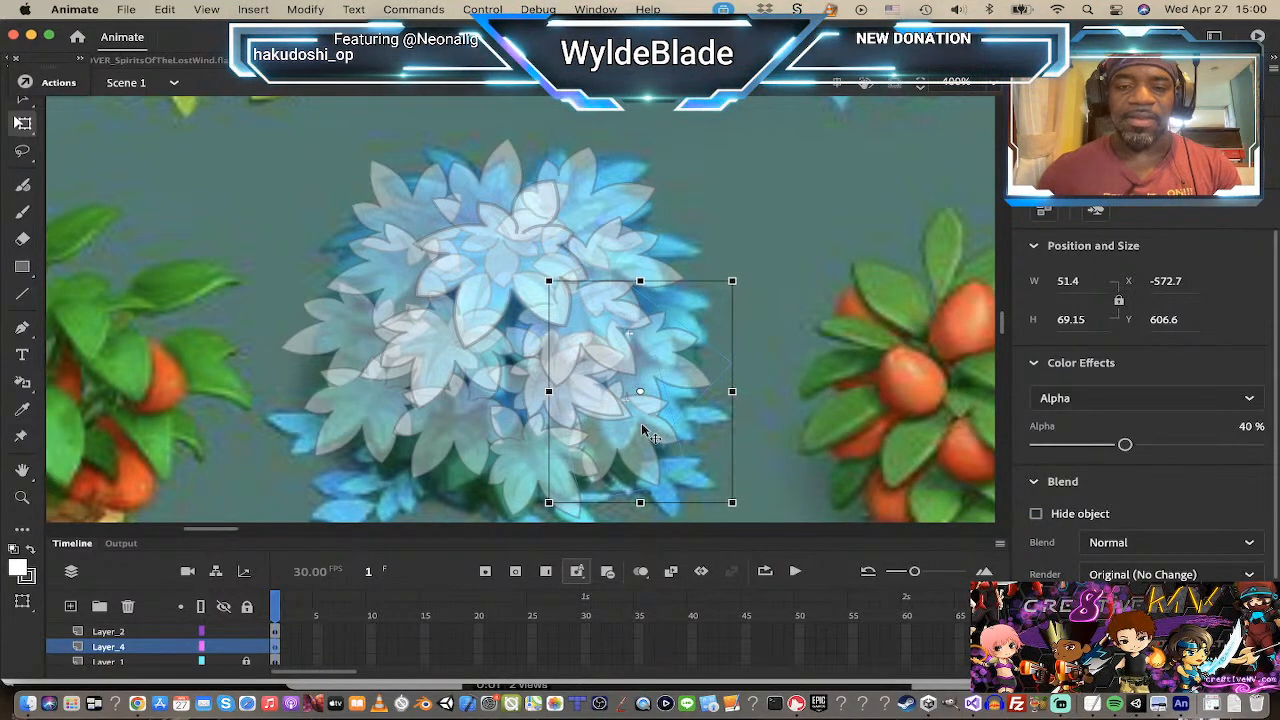
Step: Place a copy of the upper leaf of the lower-right pair higher on the bush's right side, rotated counterclockwise to follow the reference
click(678, 348)
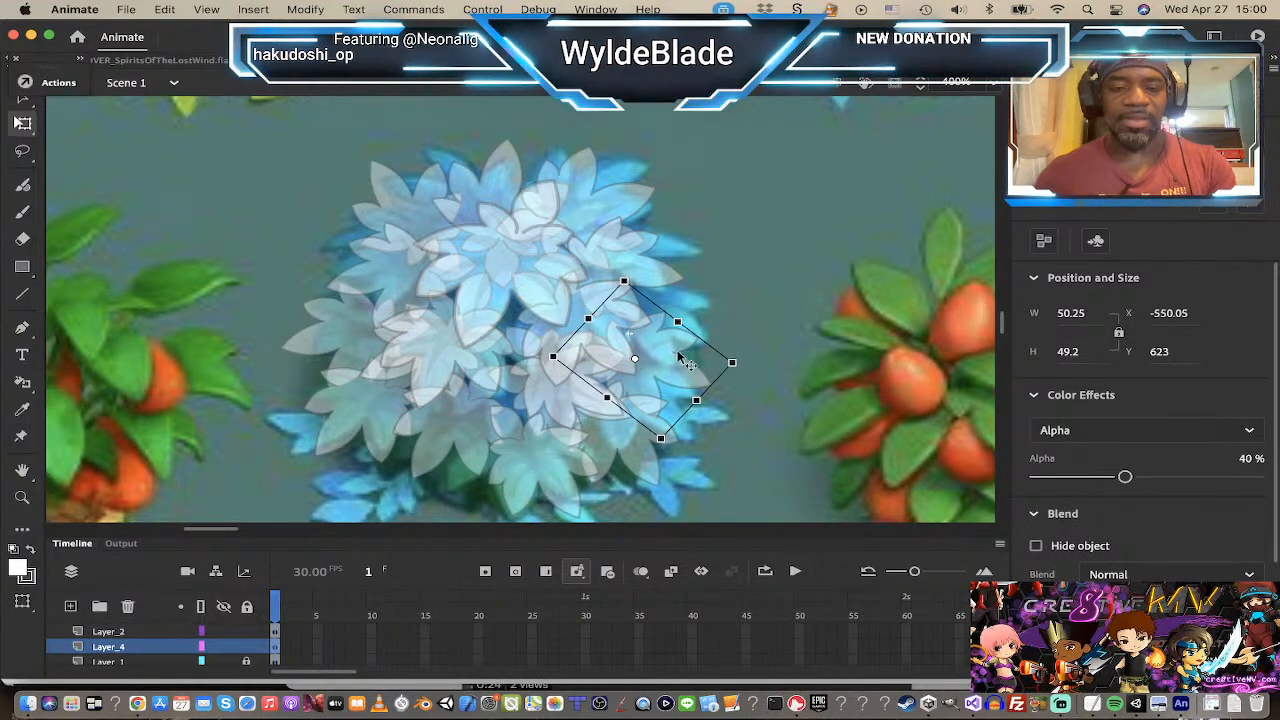
click(670, 355)
drag(666, 357, 684, 307)
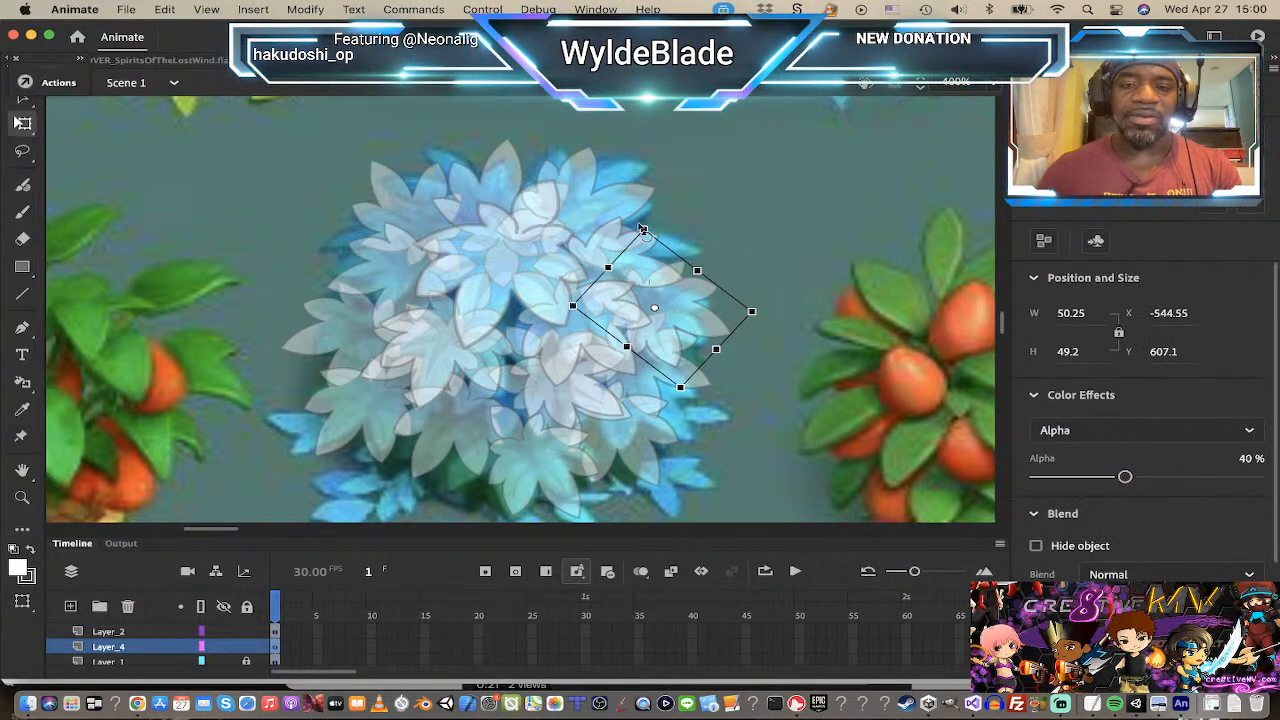
drag(643, 230, 607, 241)
drag(677, 308, 668, 321)
Step: Copy the two lowest left leaves on Layer_4 in place onto a new layer directly above Layer_1
scroll(476, 395, down, 3)
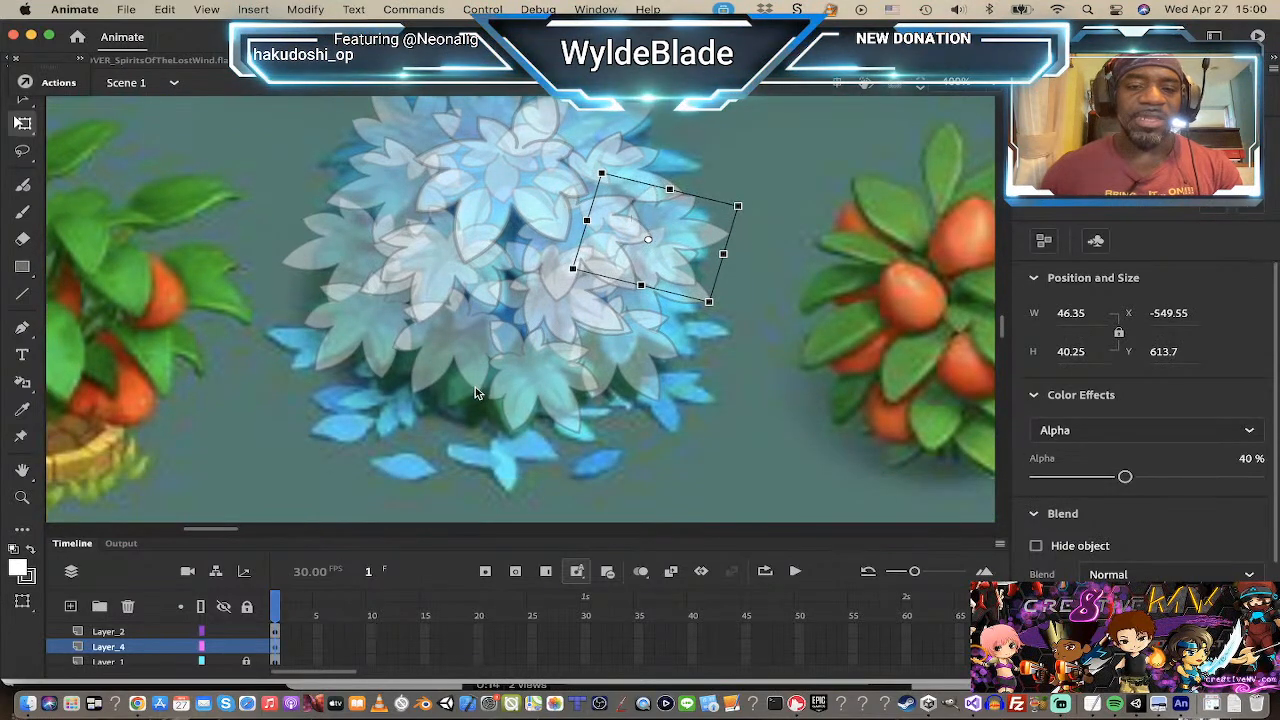
click(456, 366)
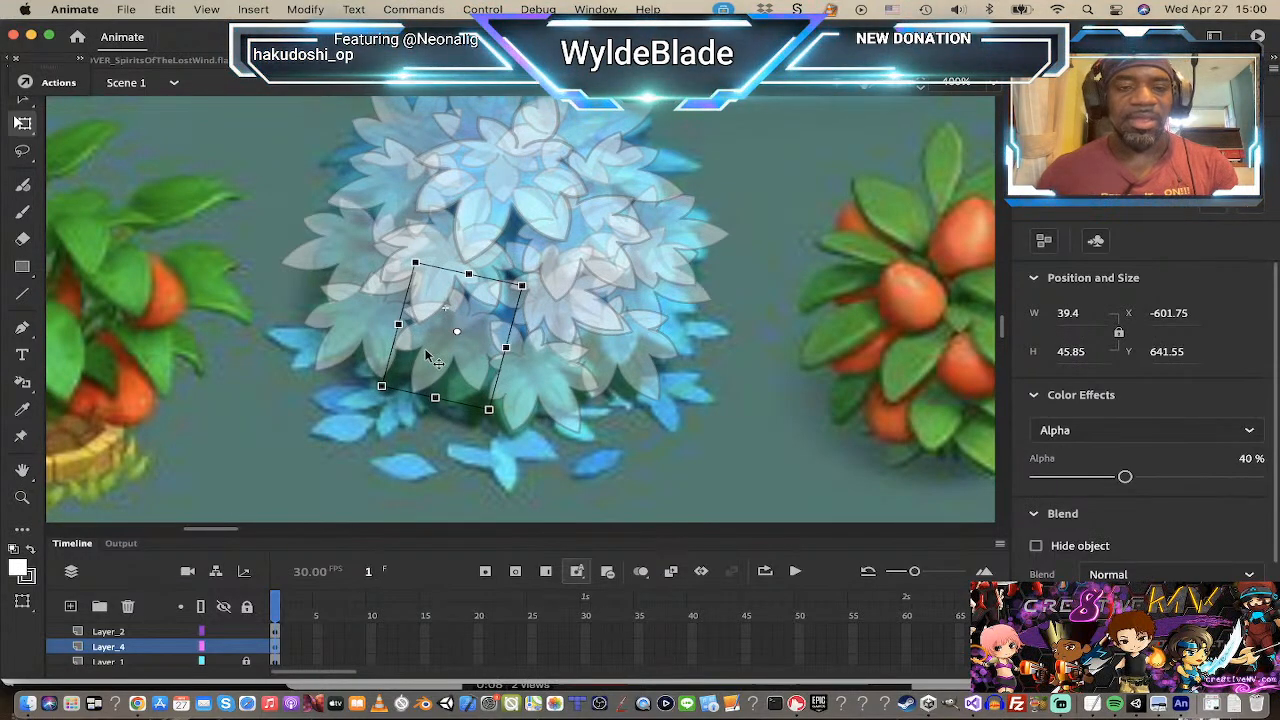
key(super+z)
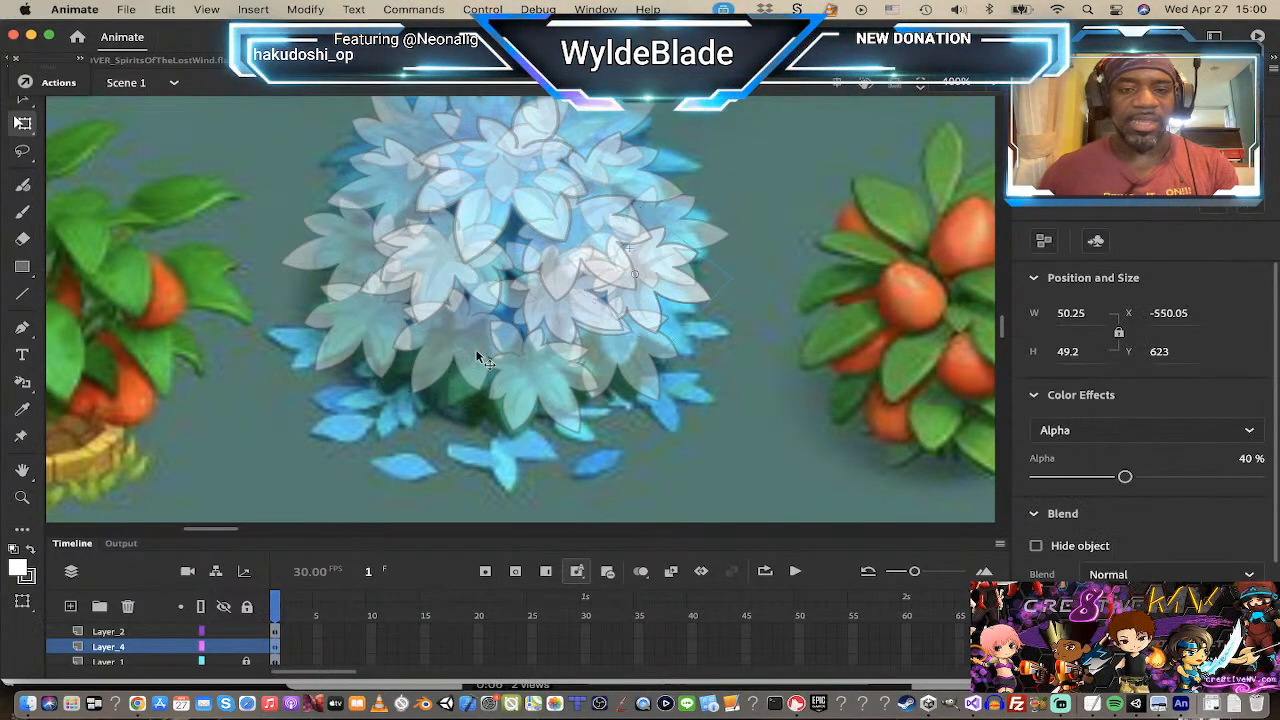
click(459, 346)
click(420, 350)
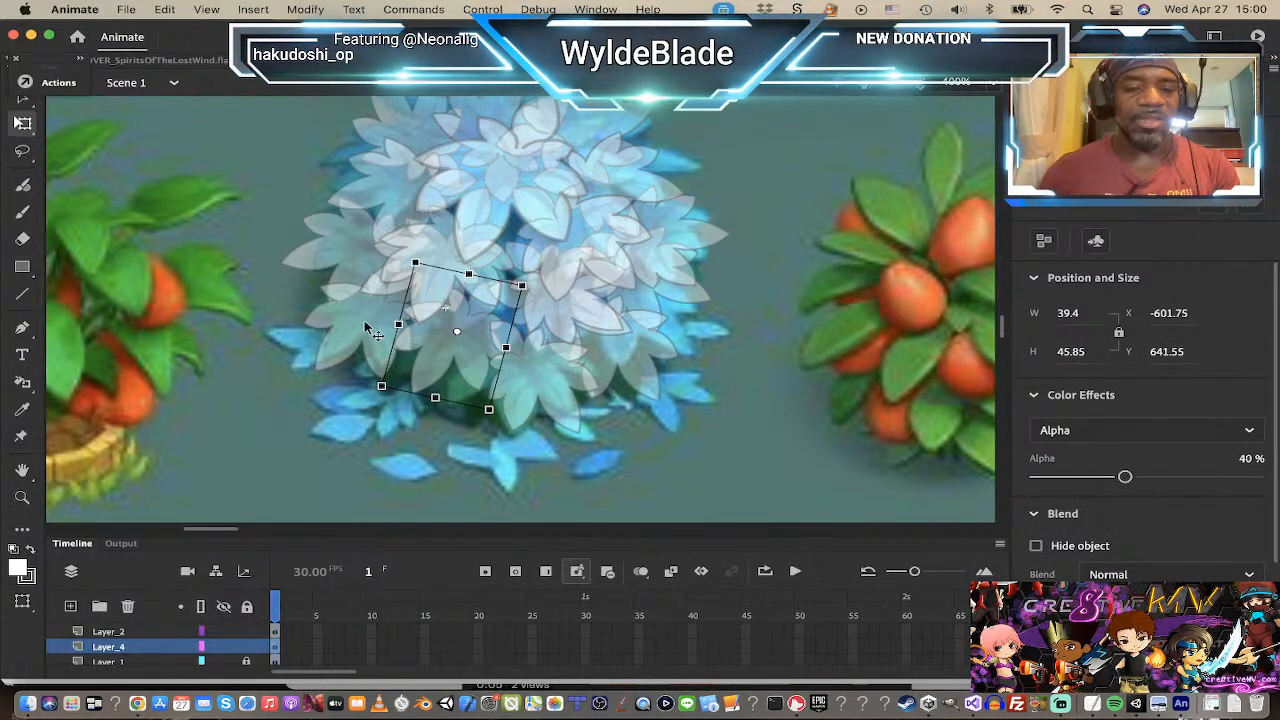
shift+click(365, 331)
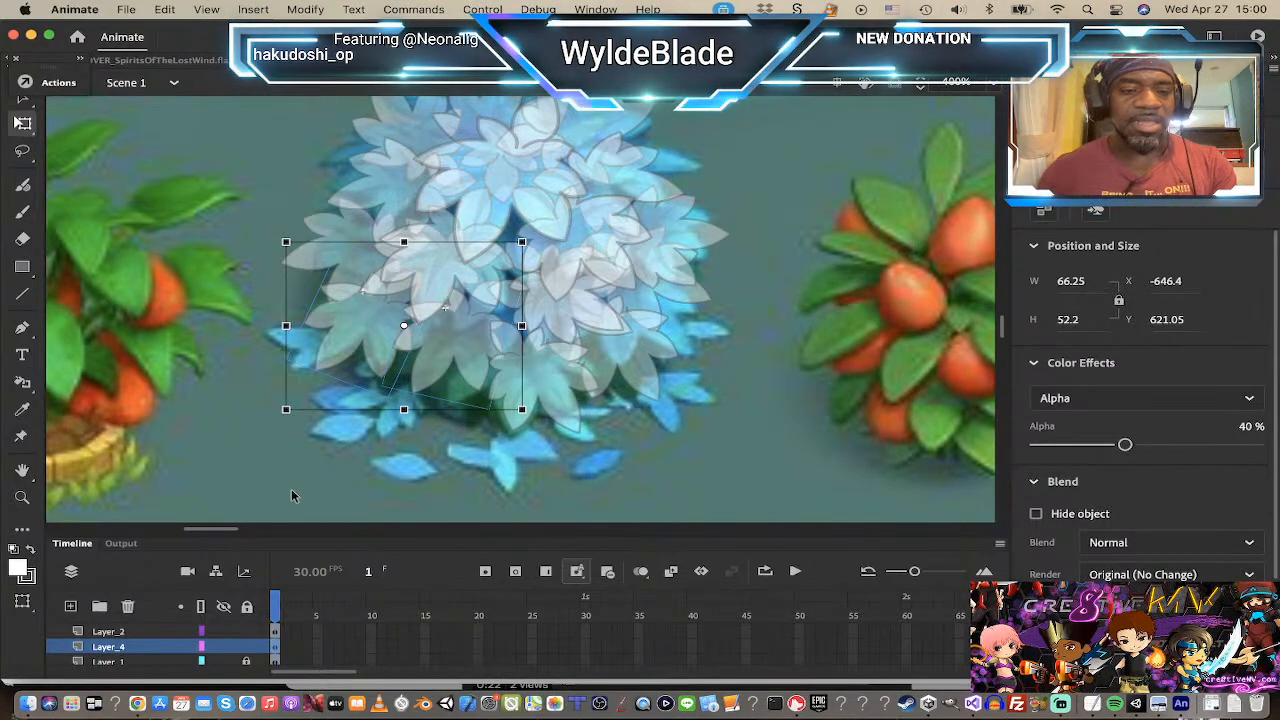
scroll(135, 650, down, 1)
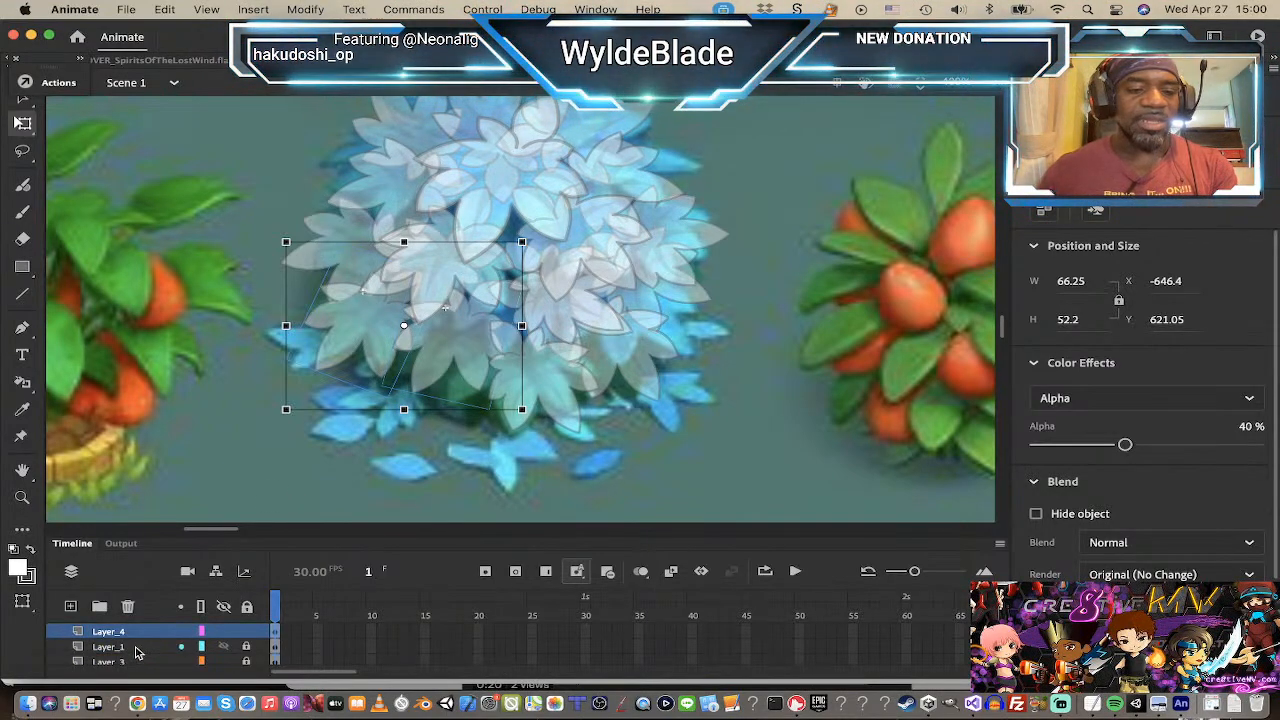
click(135, 650)
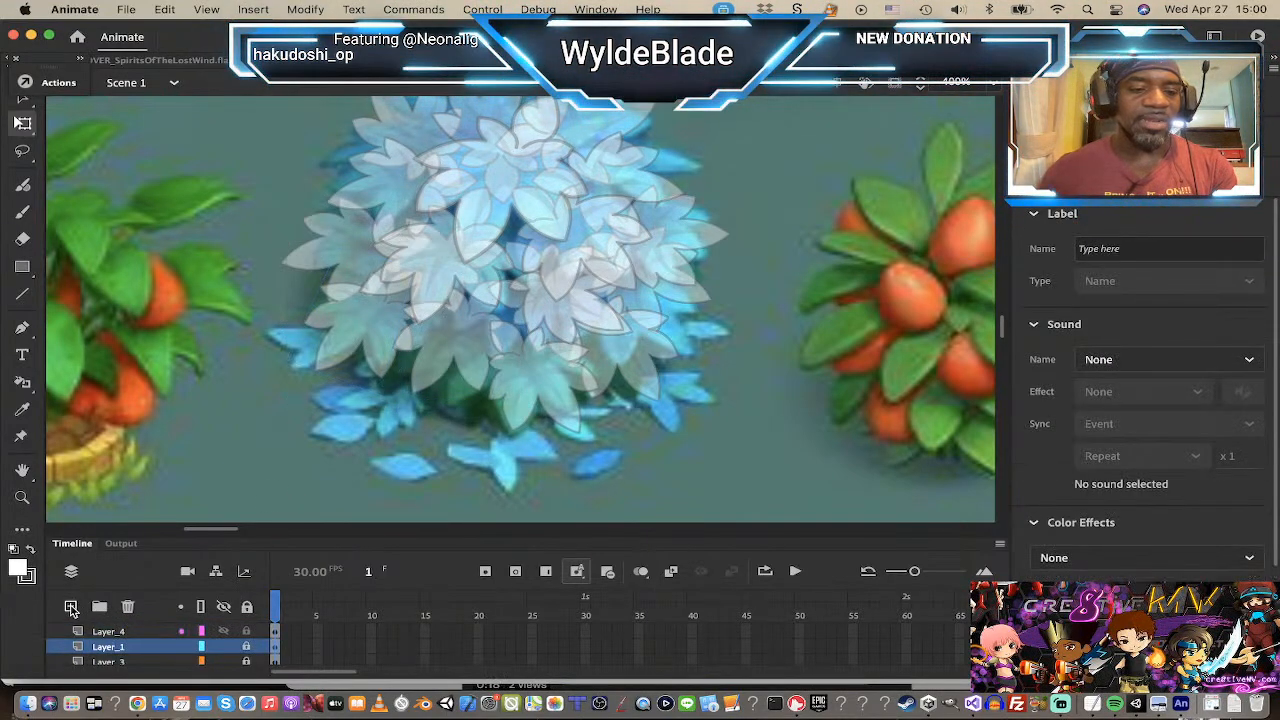
click(71, 607)
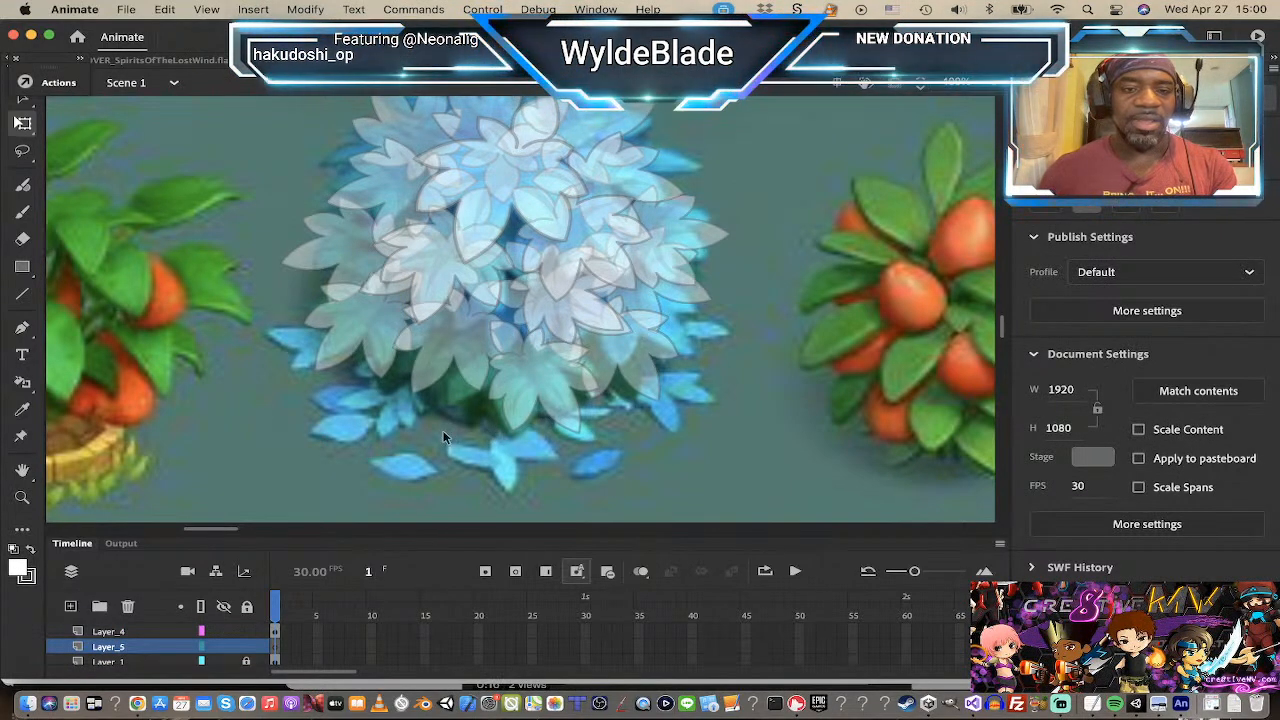
key(ctrl+v)
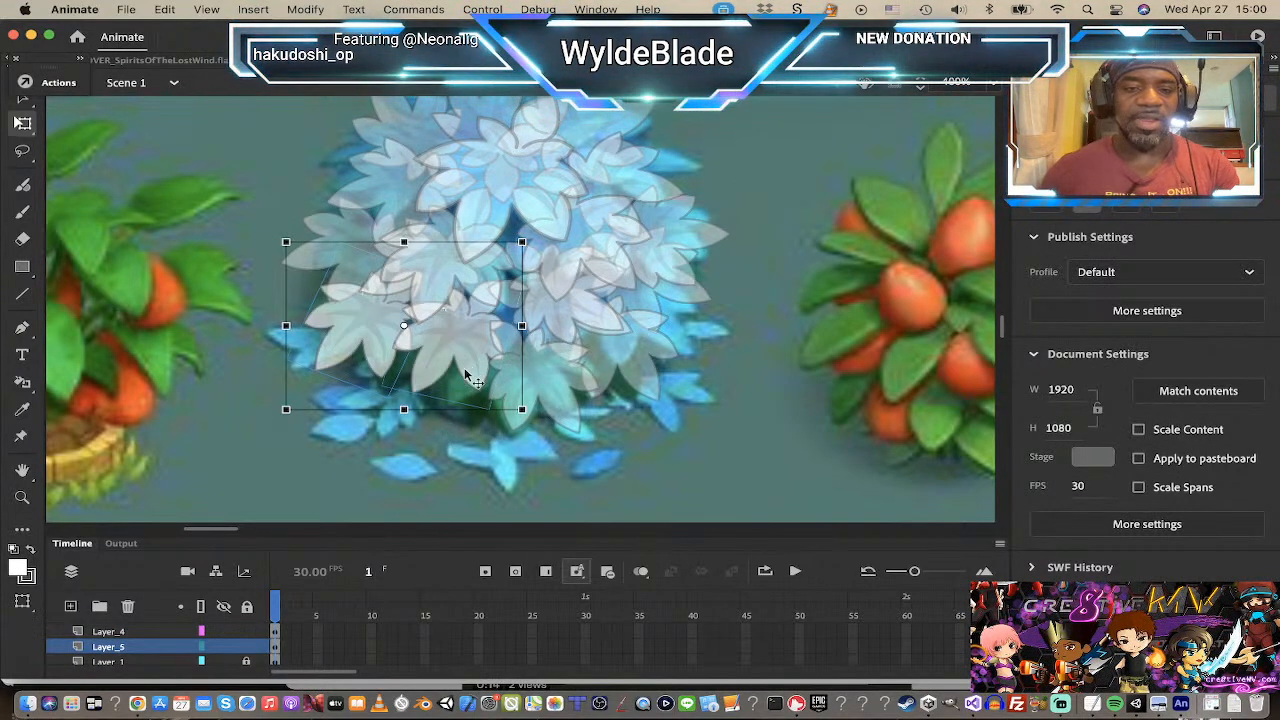
drag(464, 368, 462, 393)
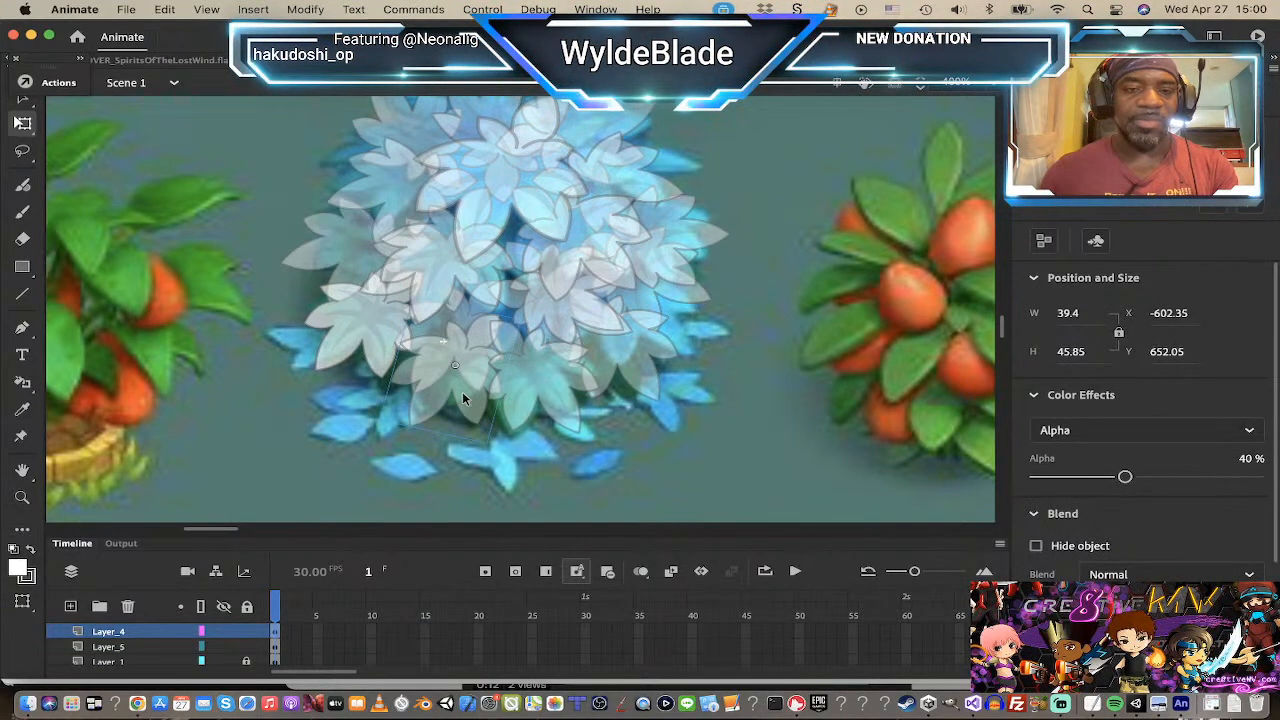
click(456, 385)
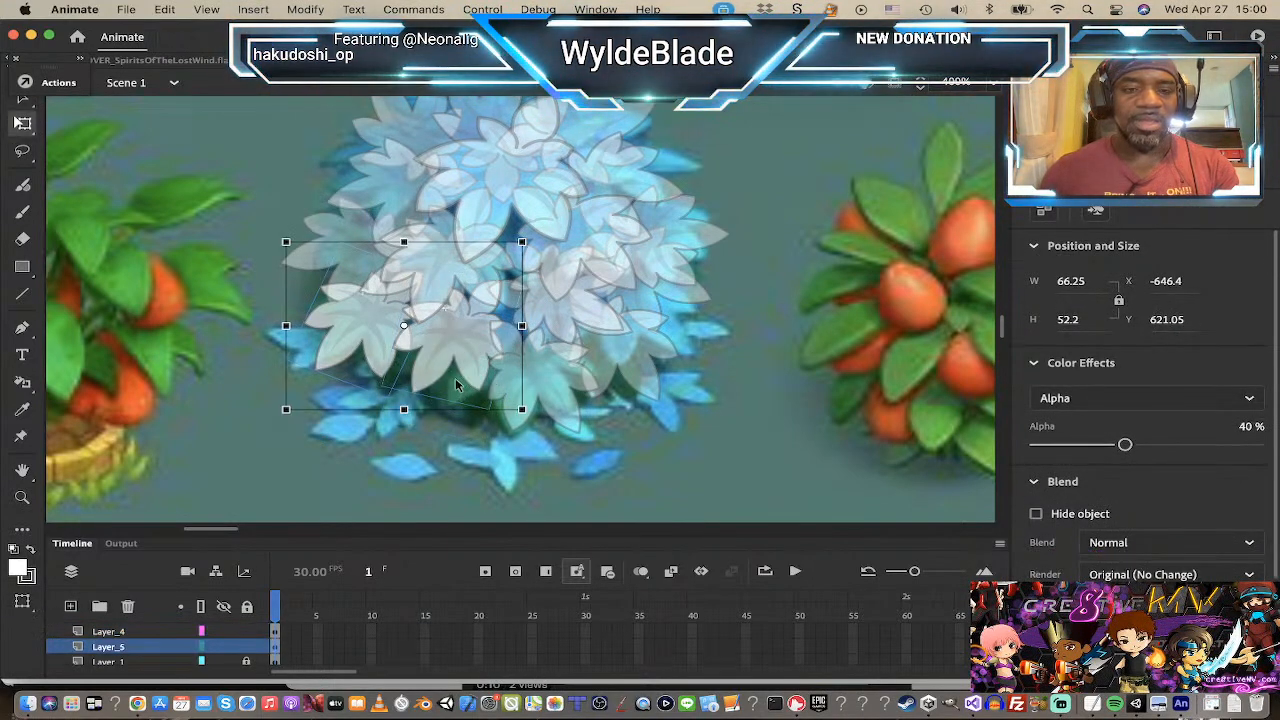
drag(440, 350, 437, 378)
key(super+z)
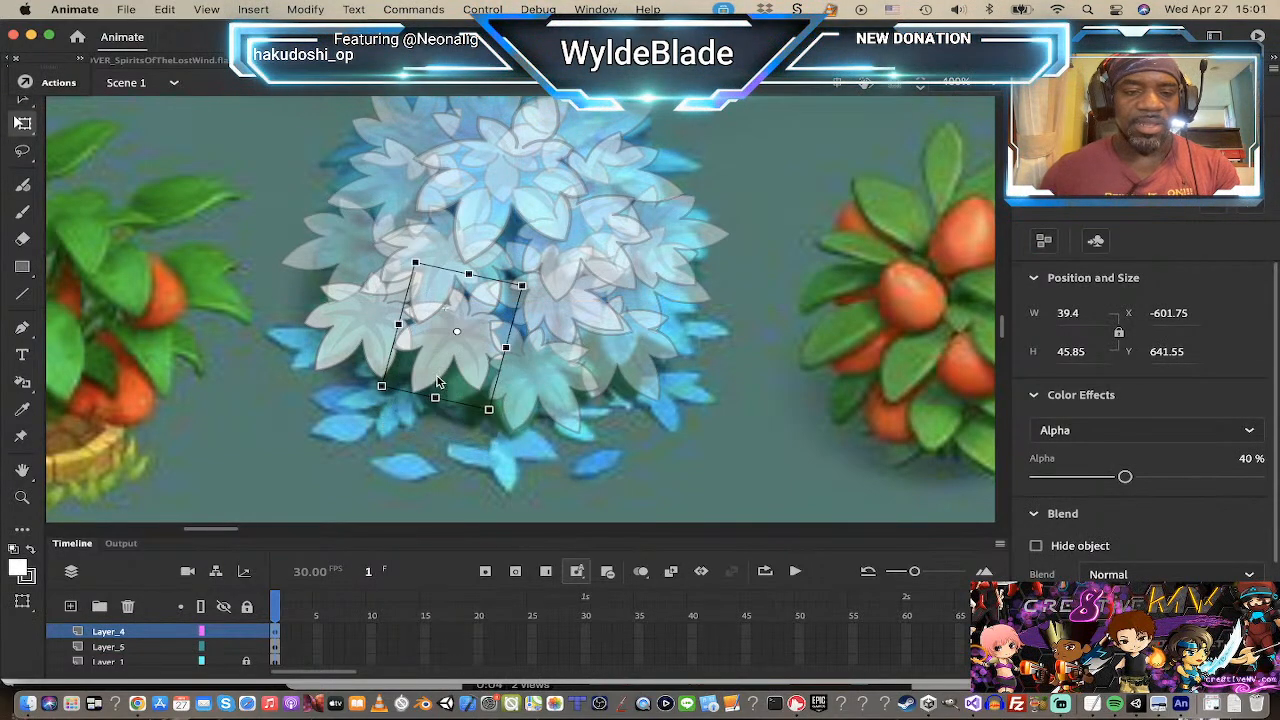
click(405, 368)
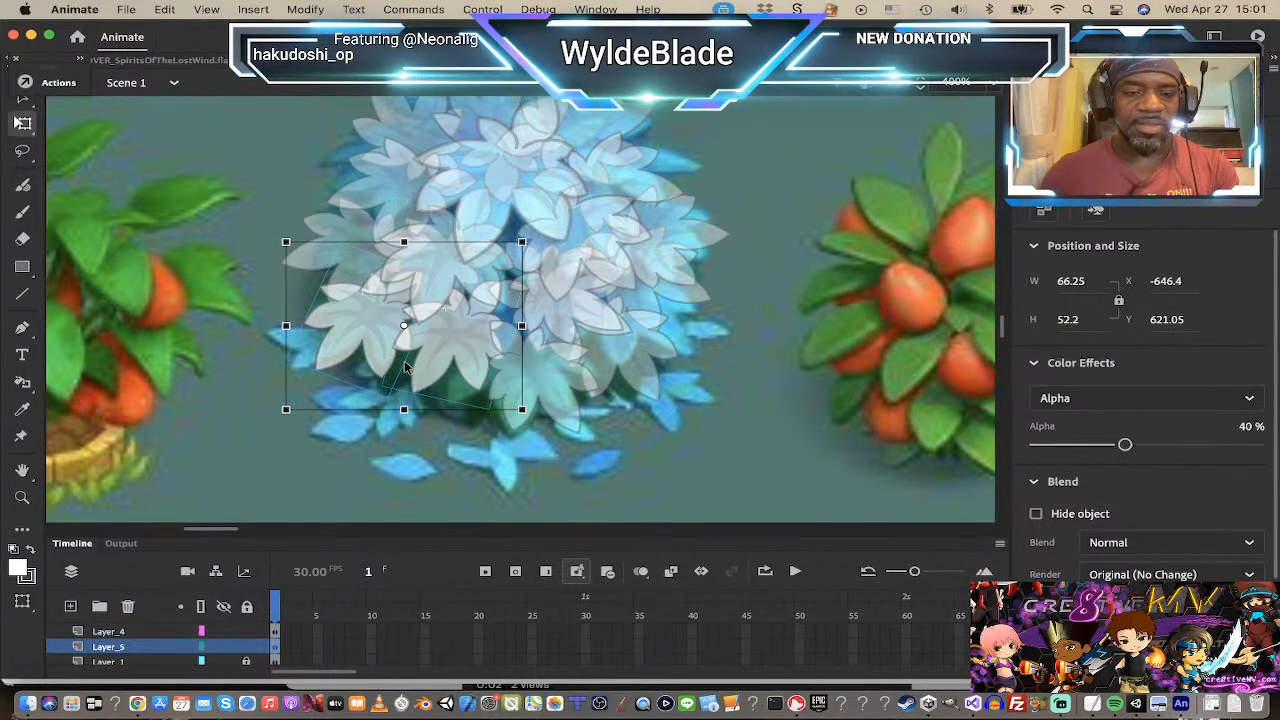
click(403, 396)
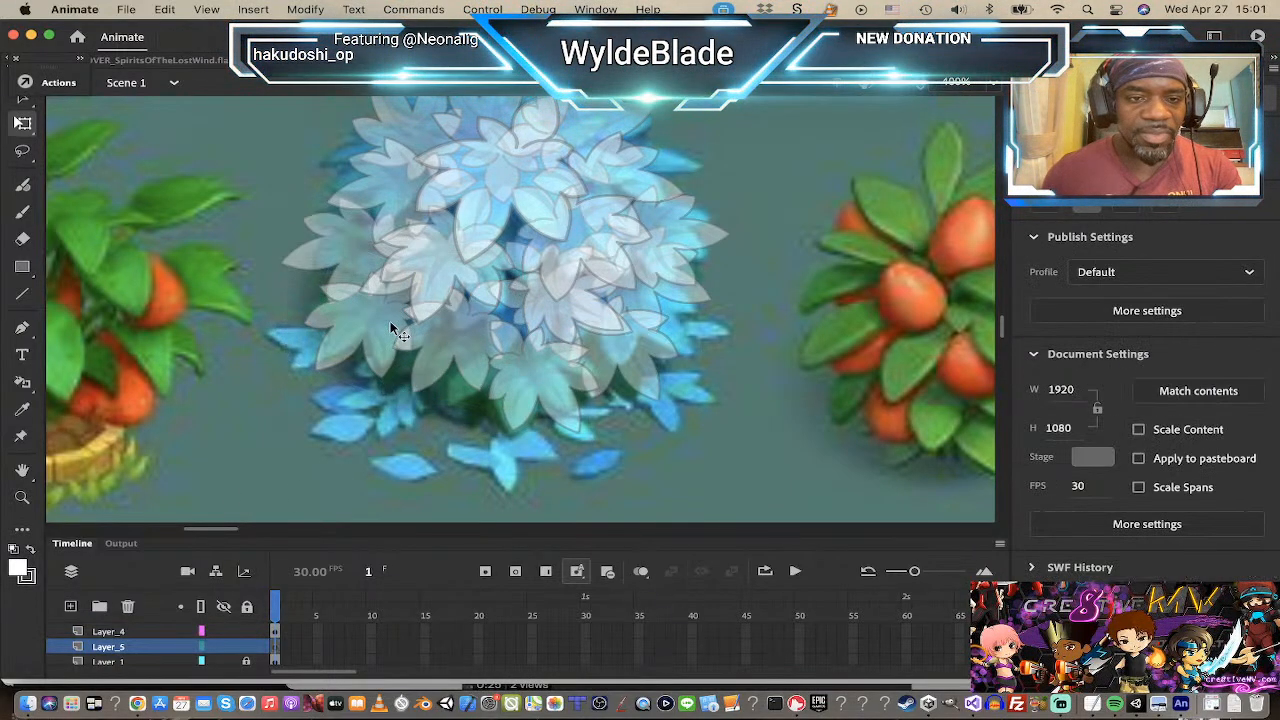
Step: Paste the two lower-left leaves in place onto Layer_5 and move the matching pair on Layer_4 slightly down
click(437, 348)
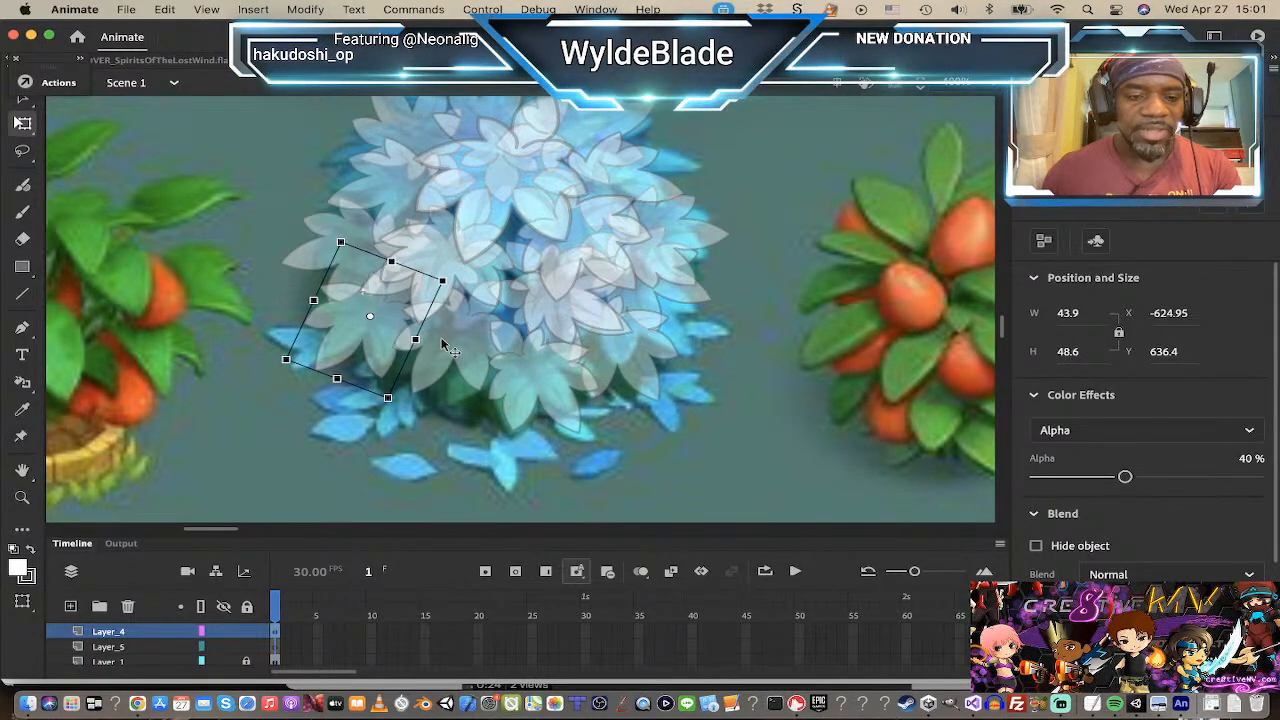
click(150, 652)
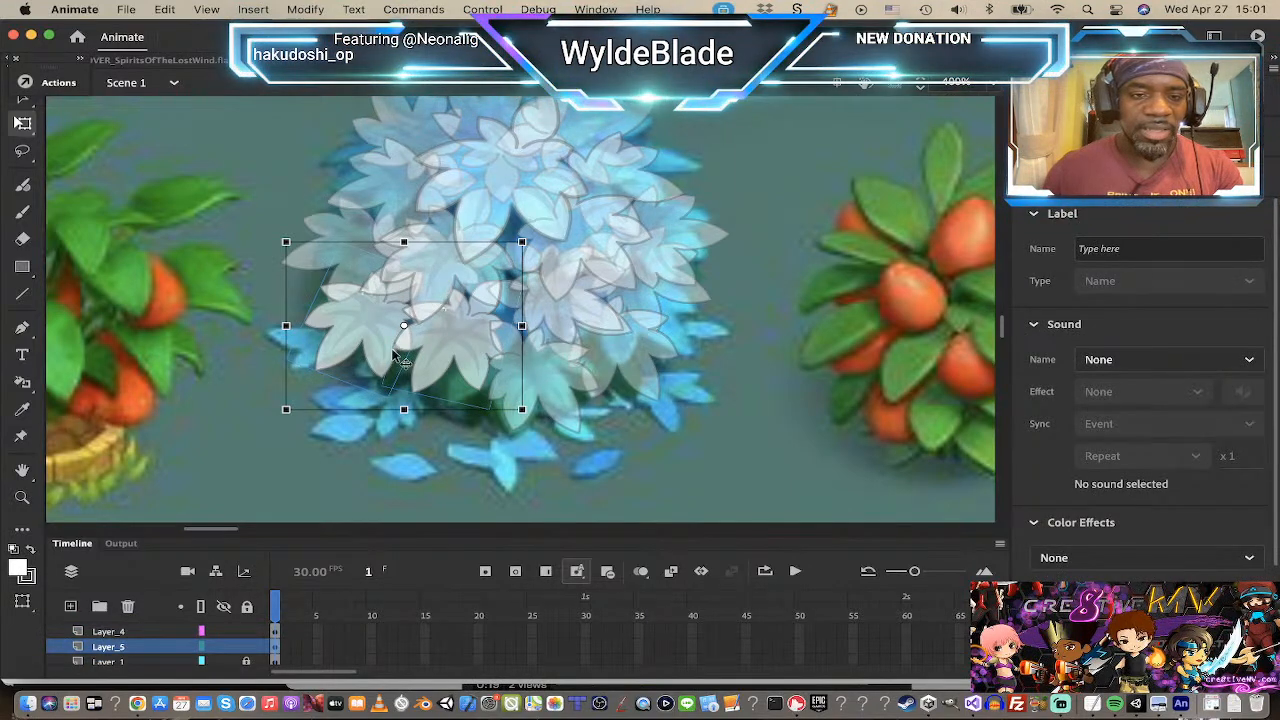
drag(400, 362, 449, 410)
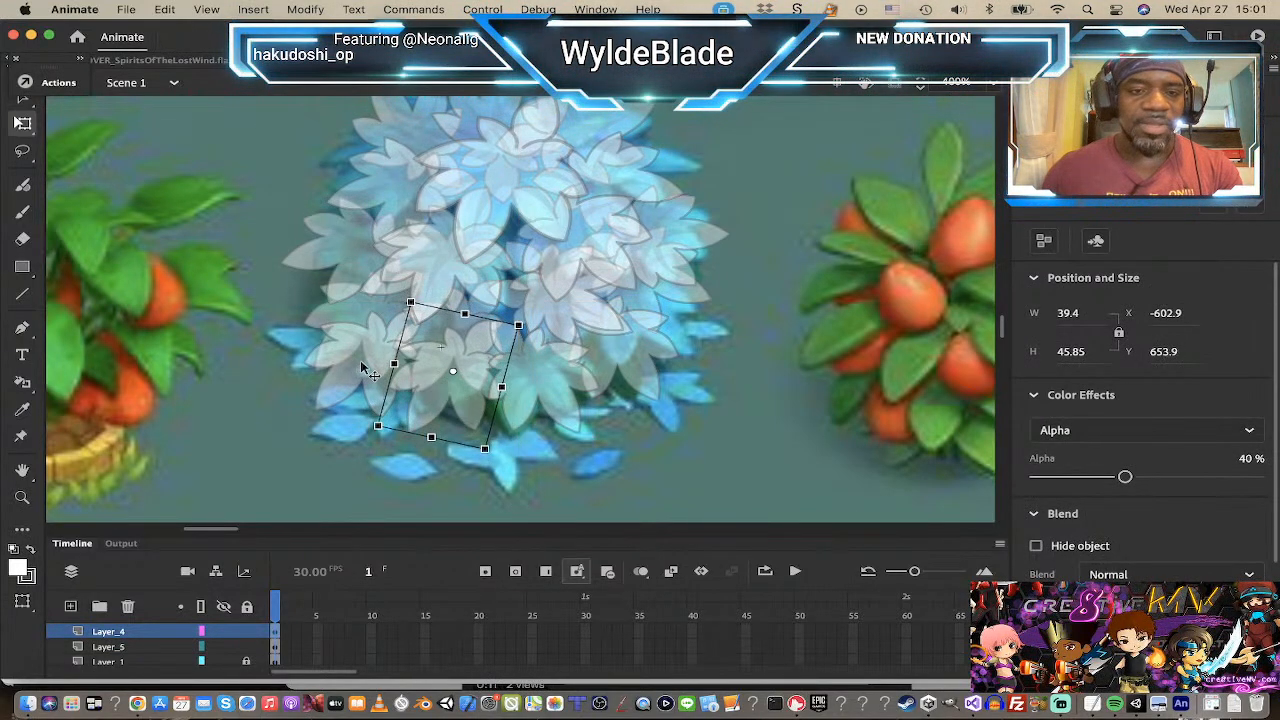
Step: Rotate the left leaf of the lowered Layer_4 pair clockwise so it points outward along the bush's lower-left edge
click(356, 366)
drag(456, 322, 472, 380)
Step: Try to set the color effect to None for the frames of Layer_2, Layer_4 and Layer_5 together
scroll(510, 330, up, 2)
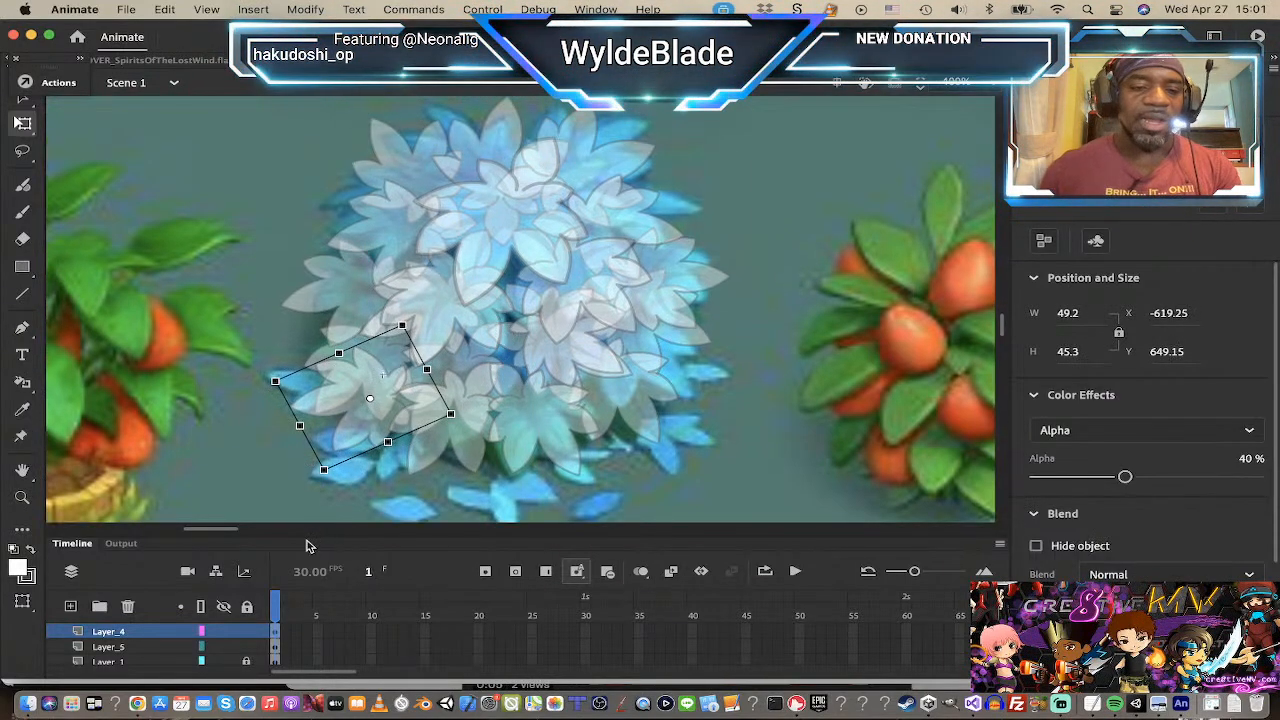
scroll(152, 637, up, 1)
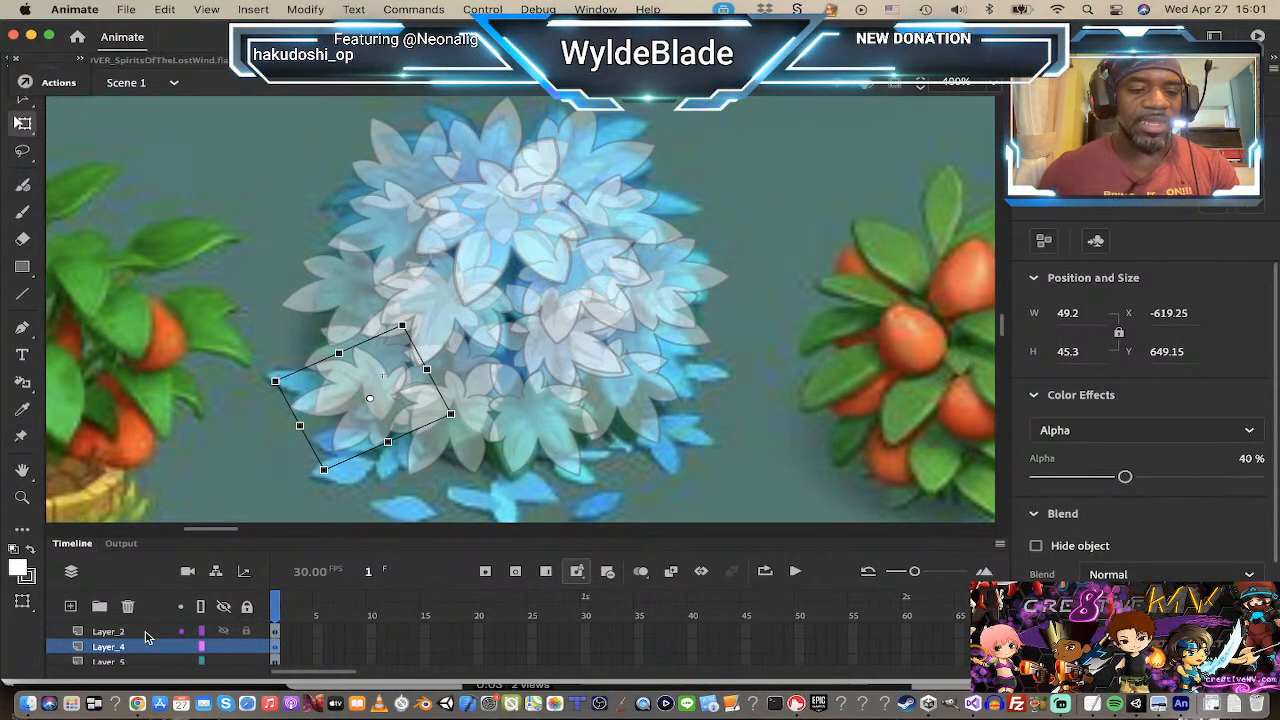
click(150, 633)
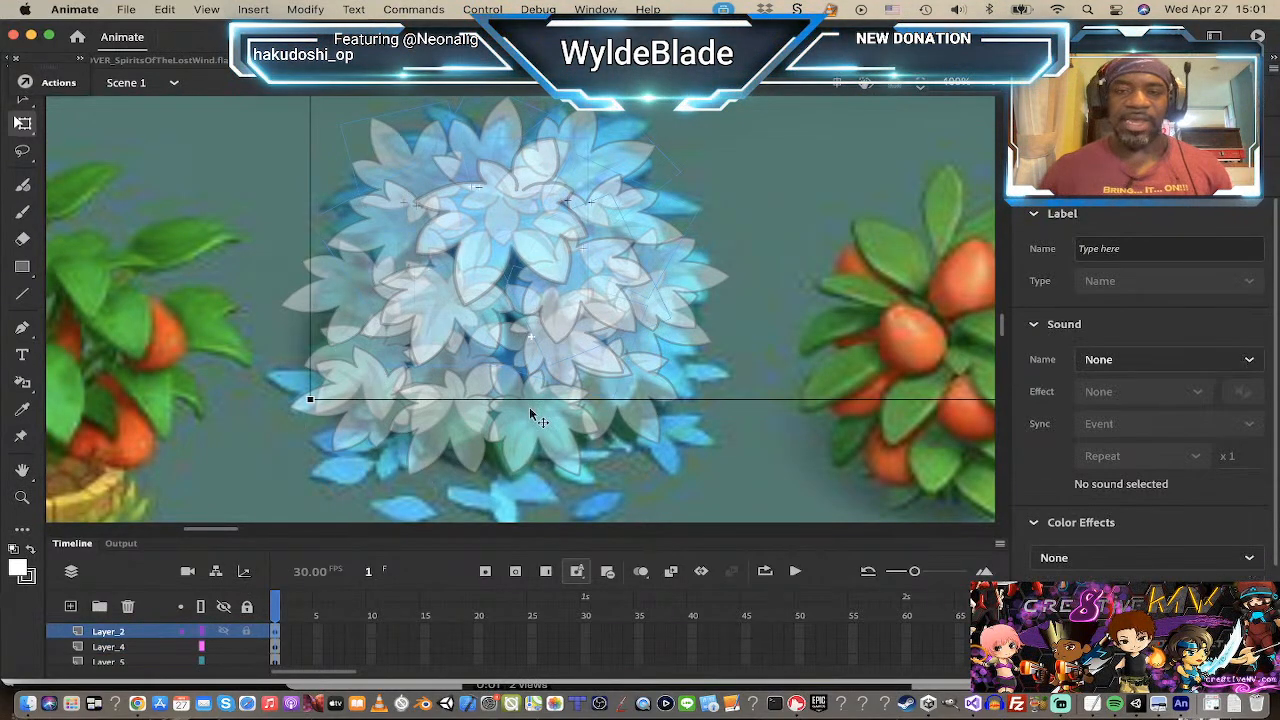
key(z)
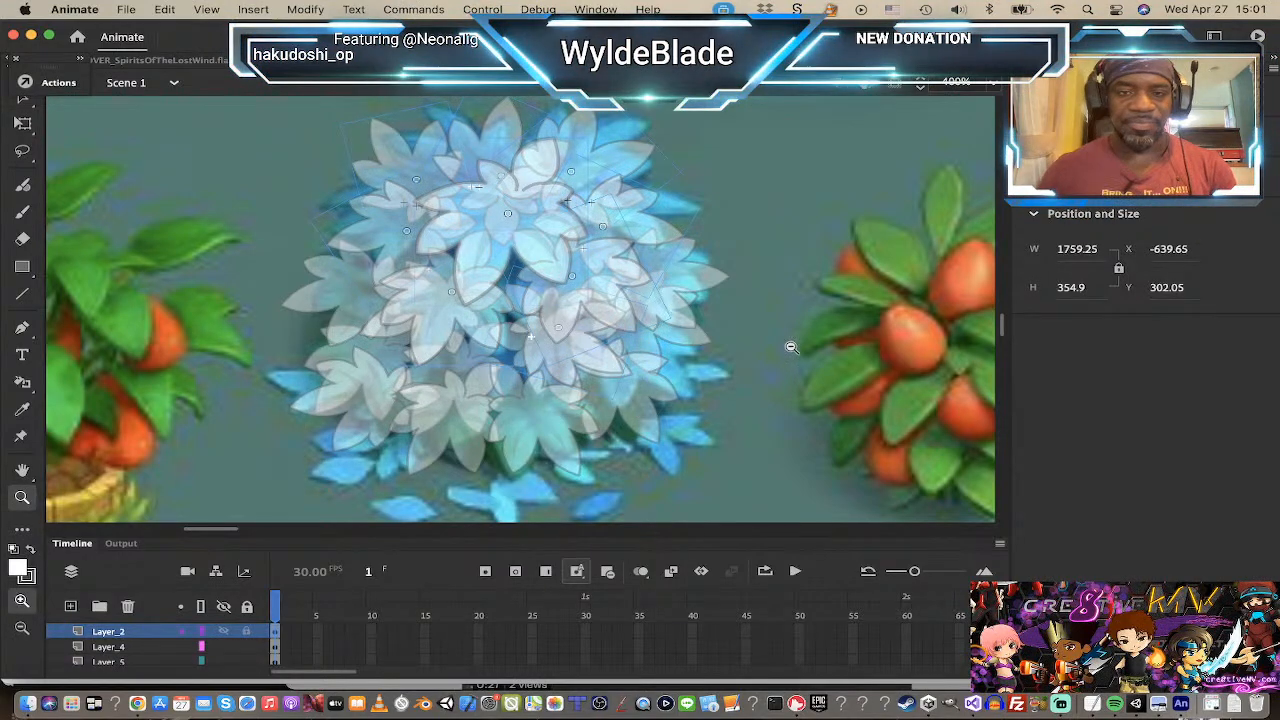
alt+click(790, 349)
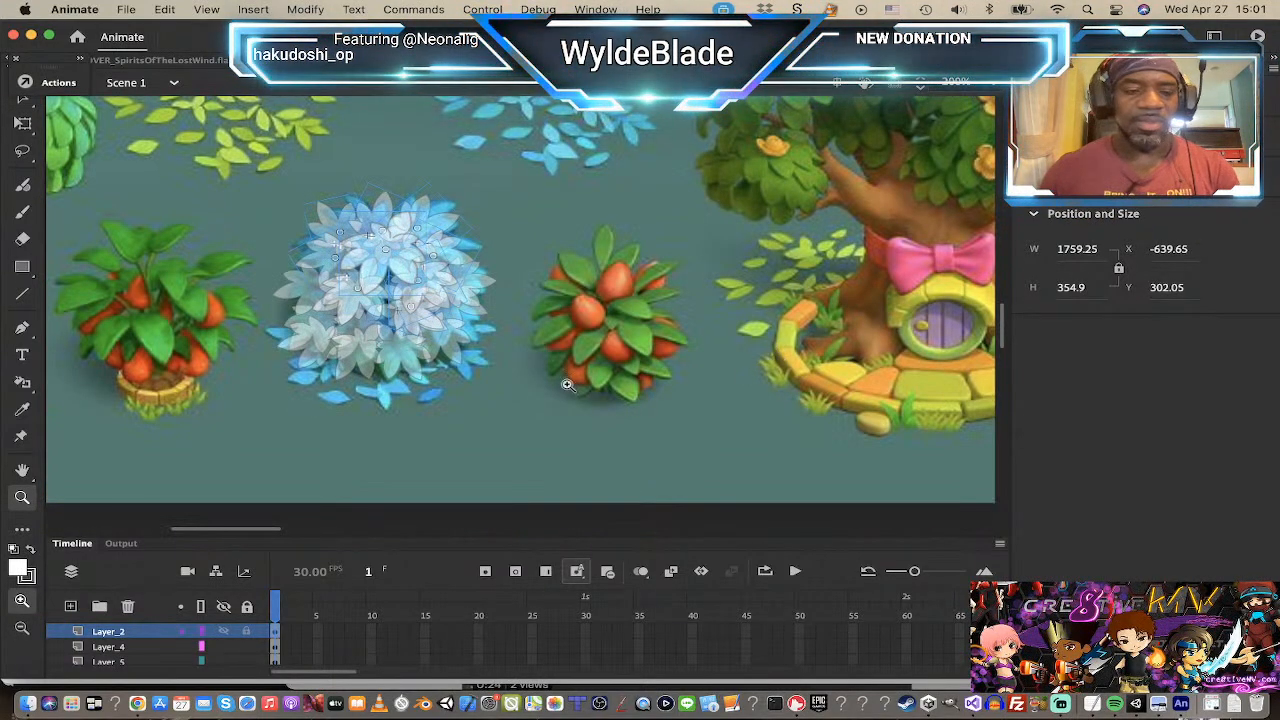
click(152, 634)
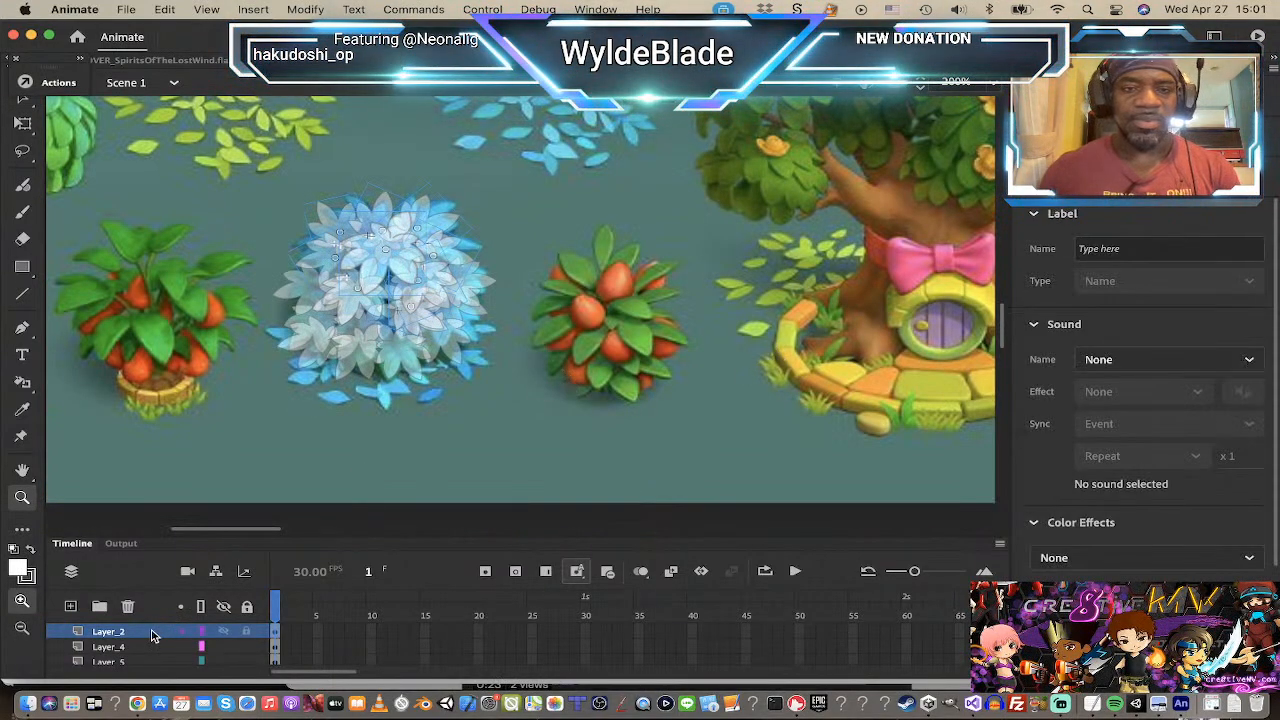
alt+click(411, 410)
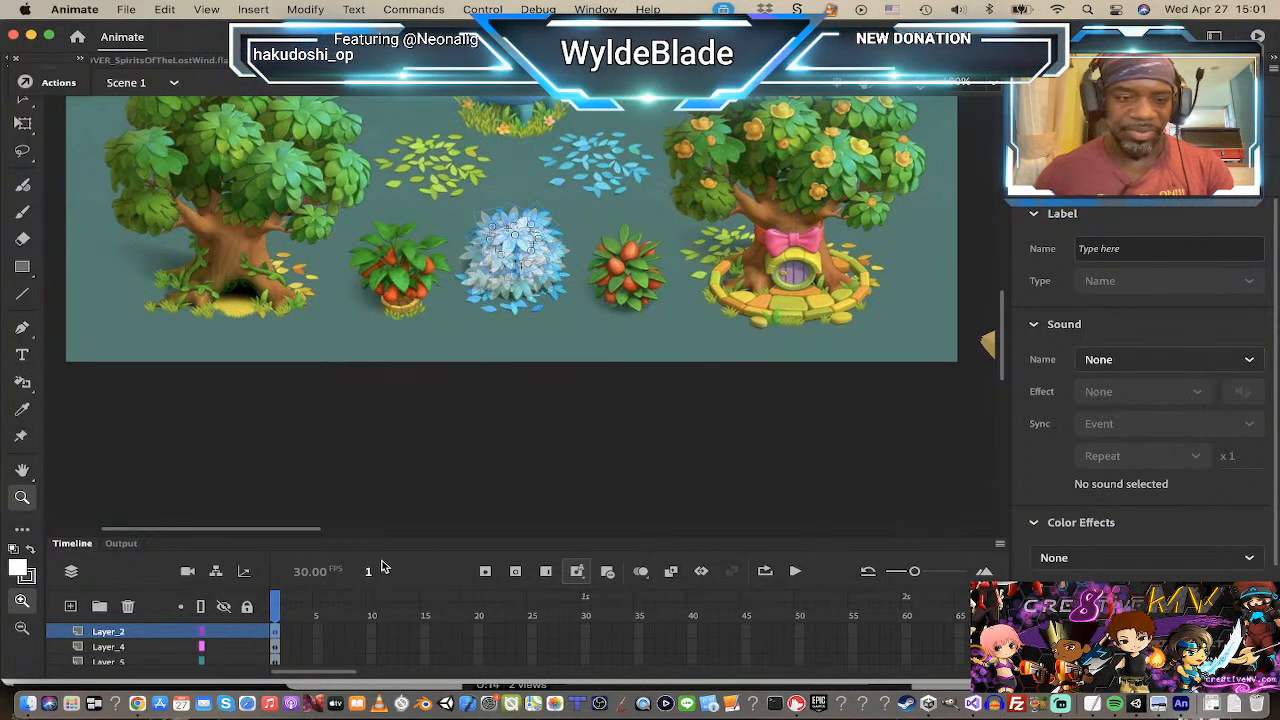
click(147, 648)
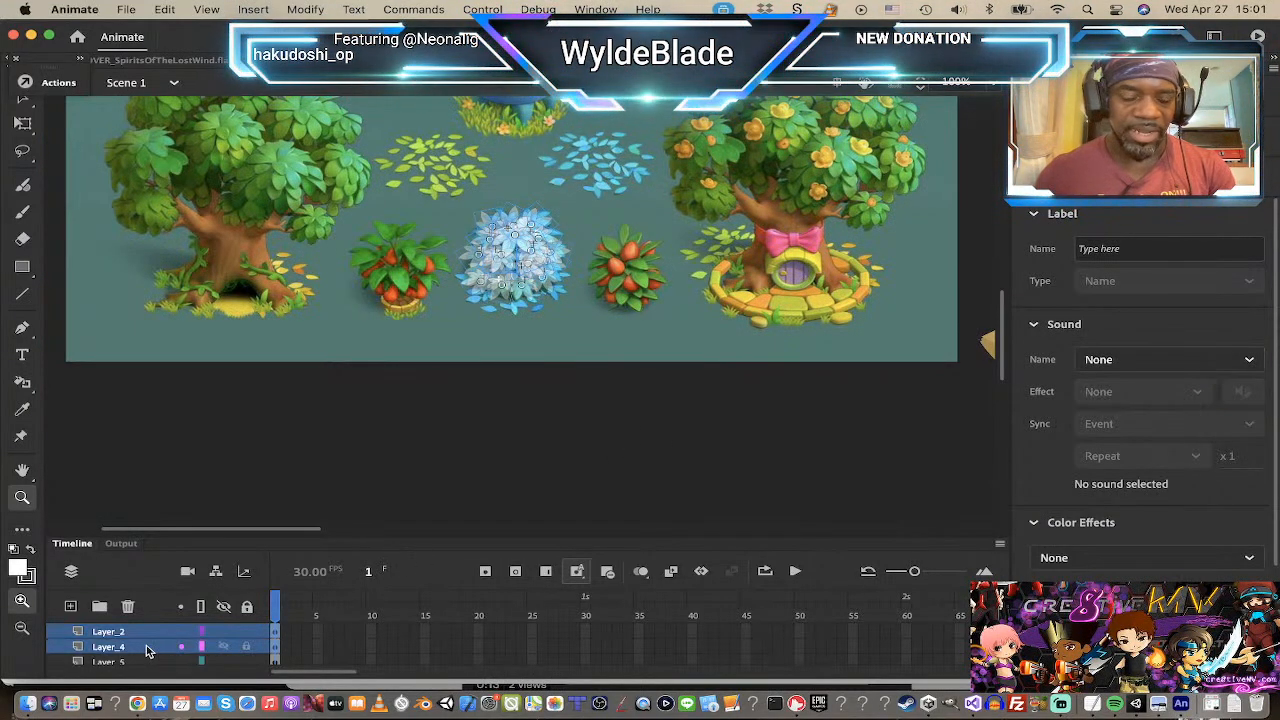
scroll(142, 652, down, 1)
shift+click(140, 647)
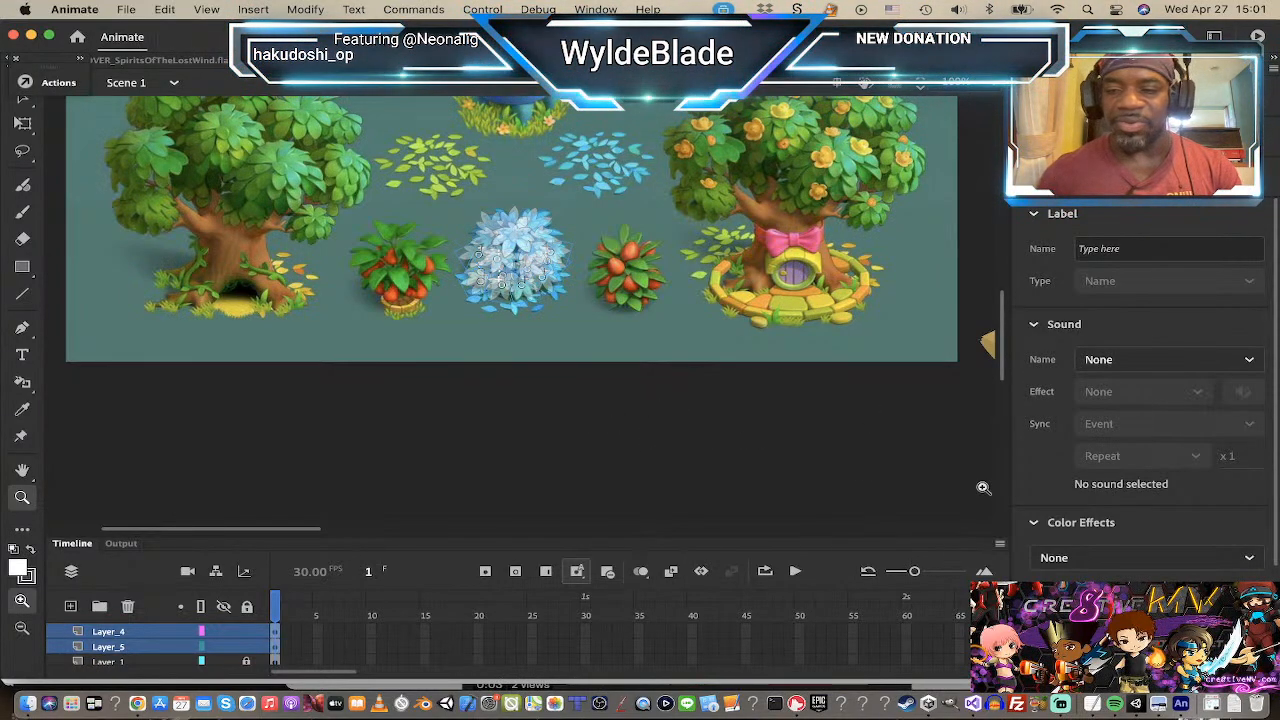
click(1145, 565)
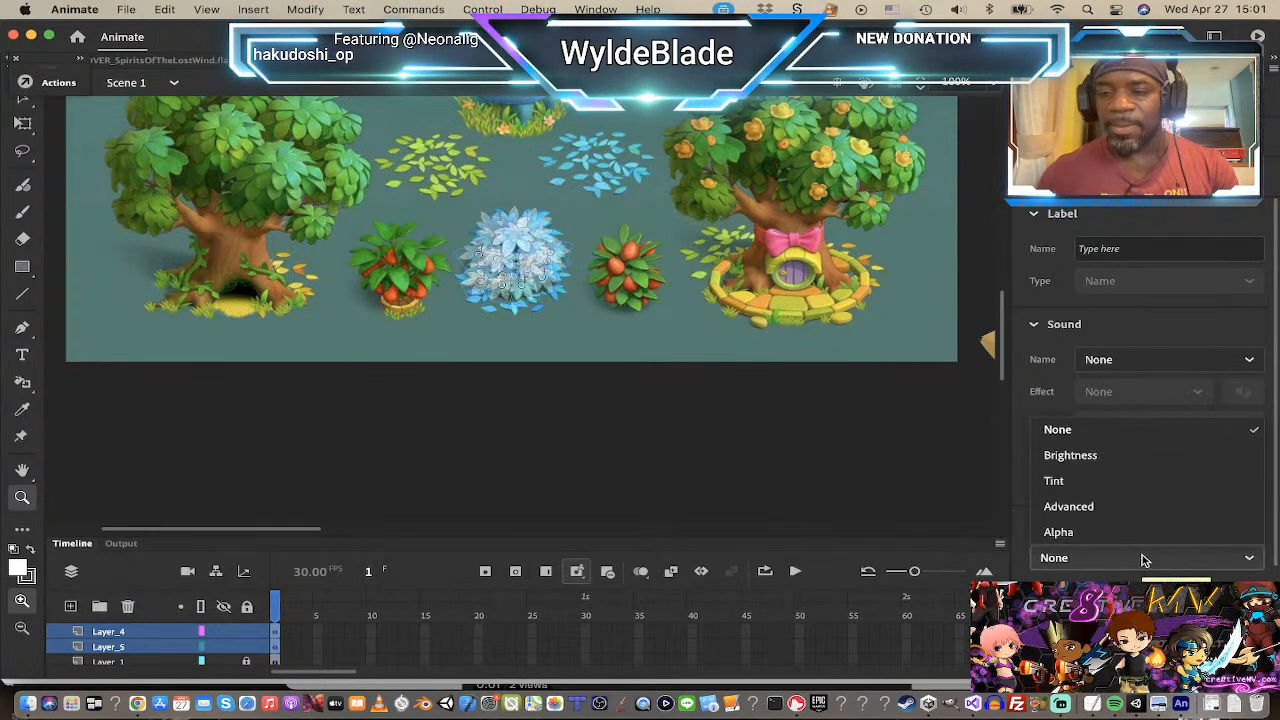
click(1111, 428)
Step: Remove the Alpha color effect from the leaves covering the upper part of the bush by setting it to None
click(658, 474)
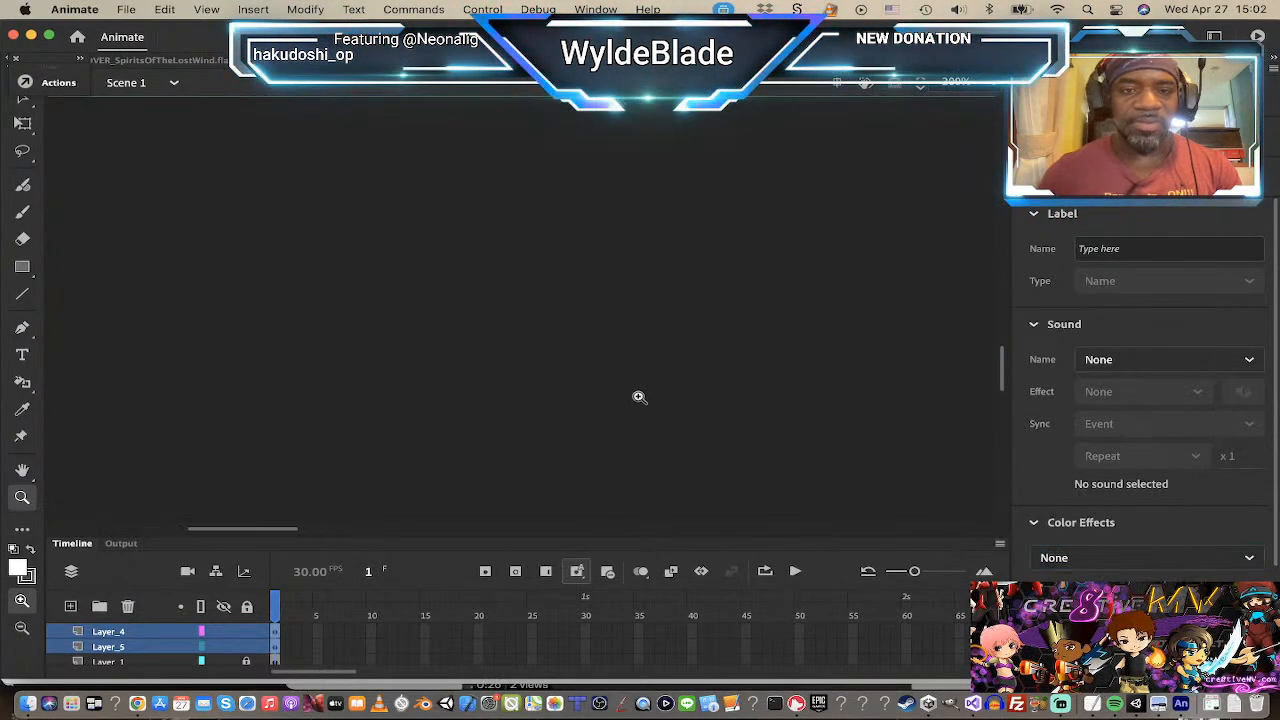
alt+click(582, 390)
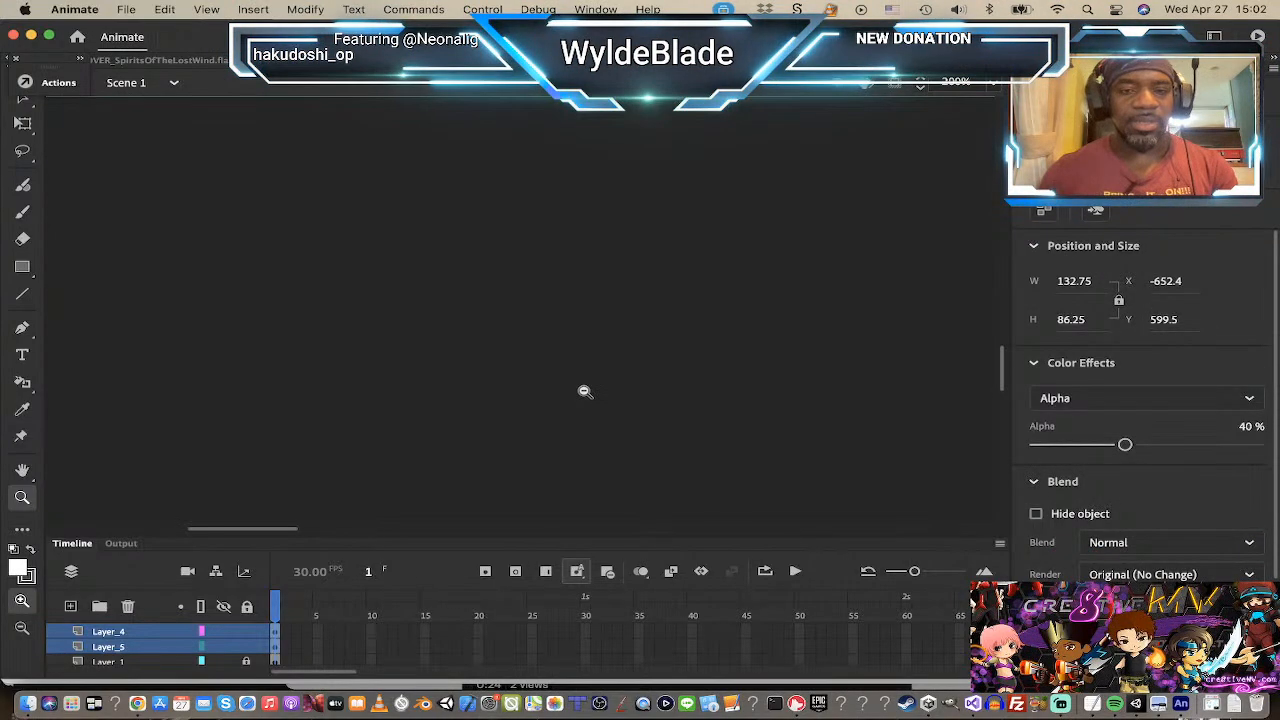
scroll(450, 261, up, 2)
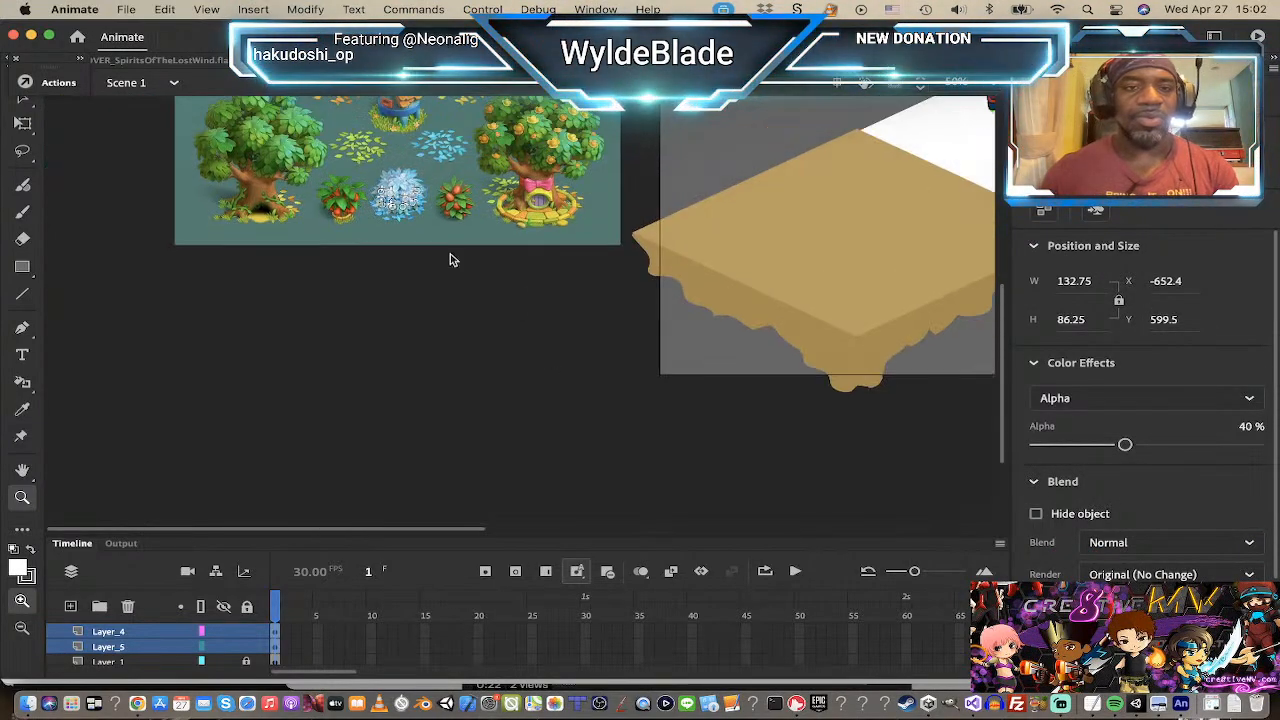
click(413, 243)
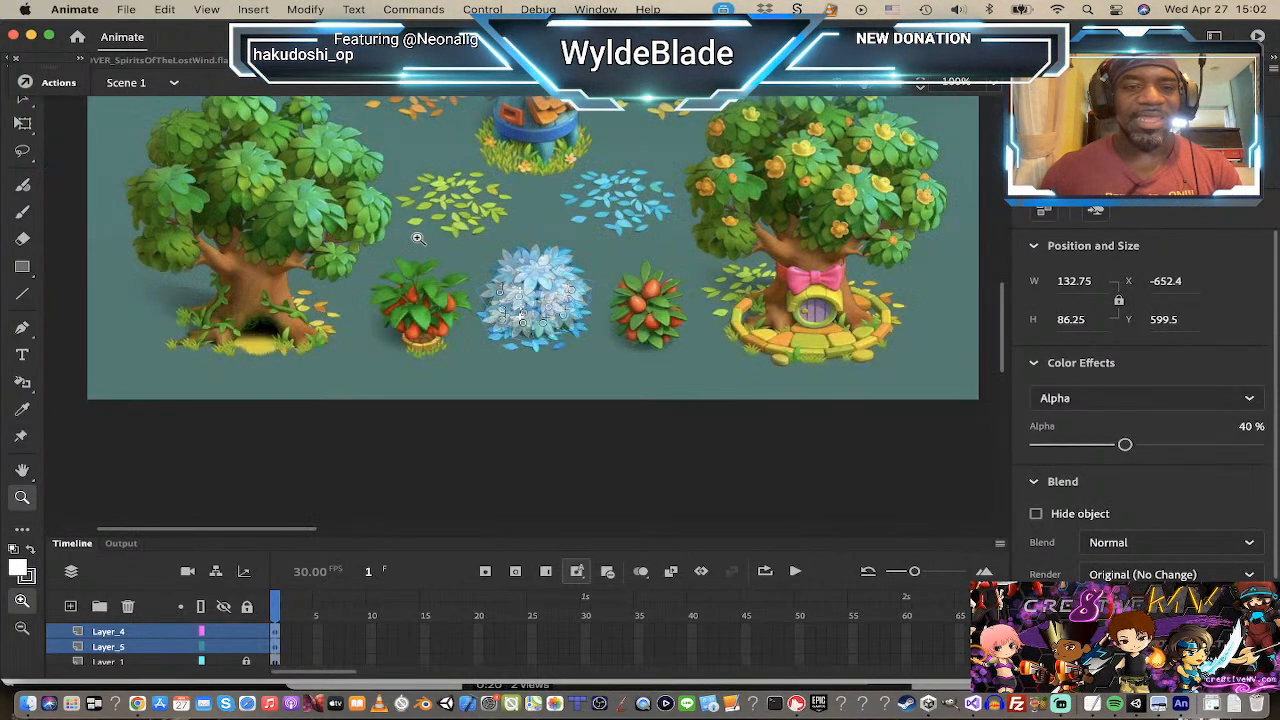
click(531, 289)
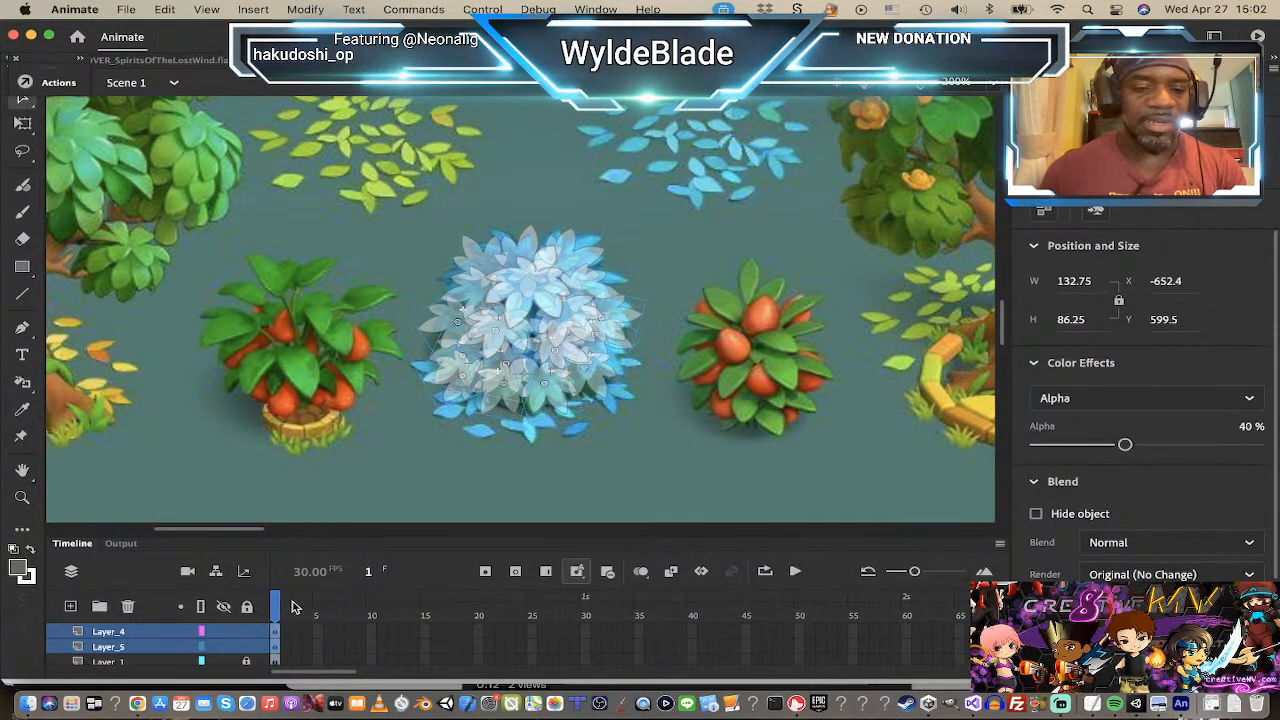
click(293, 640)
click(284, 632)
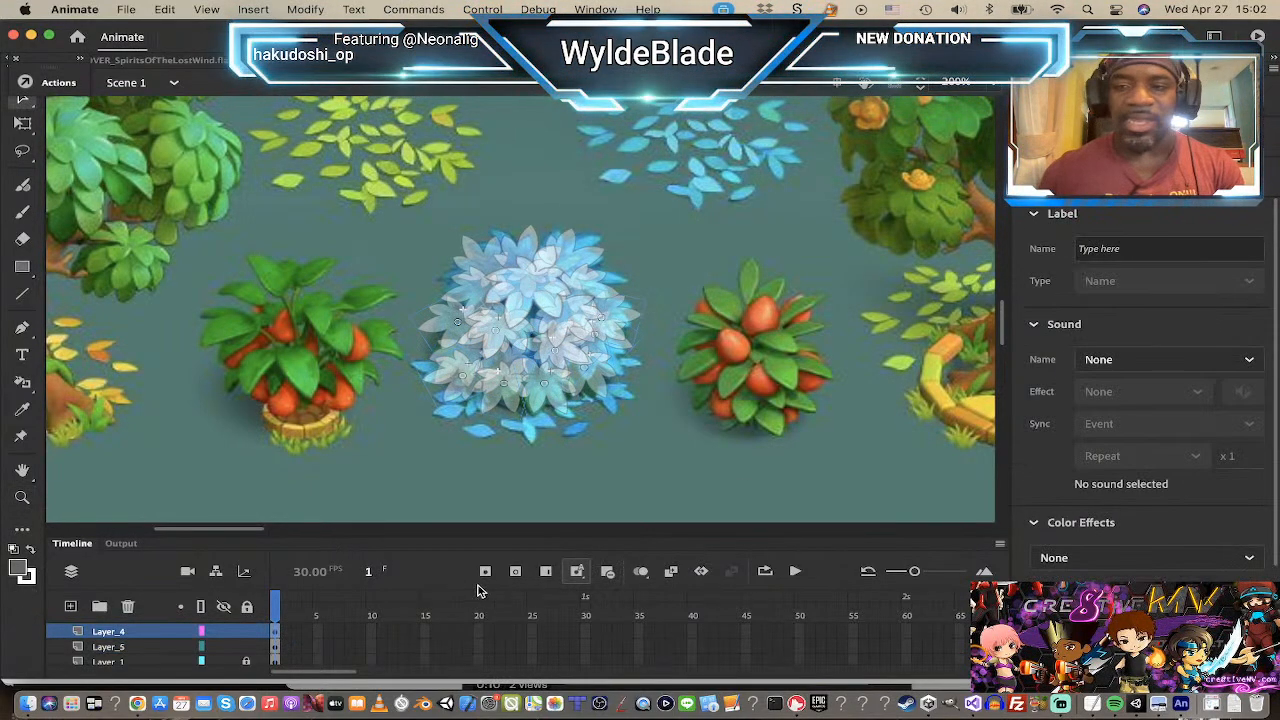
click(541, 277)
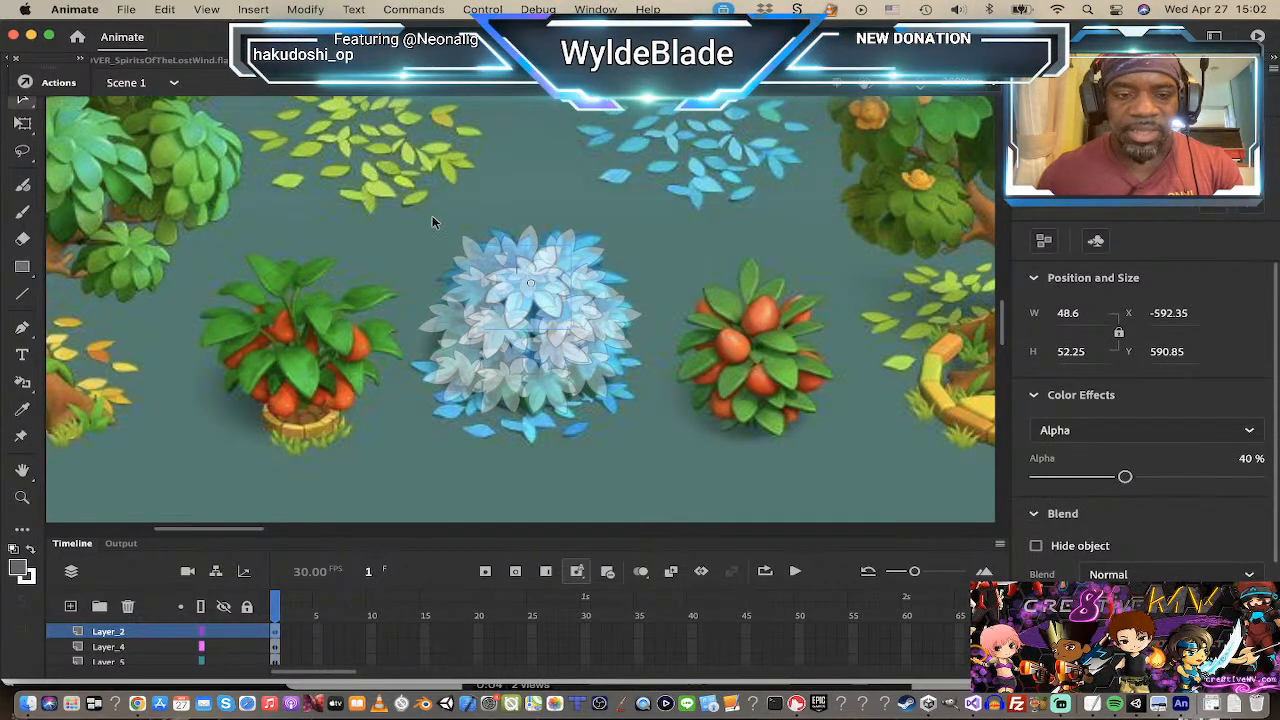
drag(432, 214, 681, 334)
click(1165, 405)
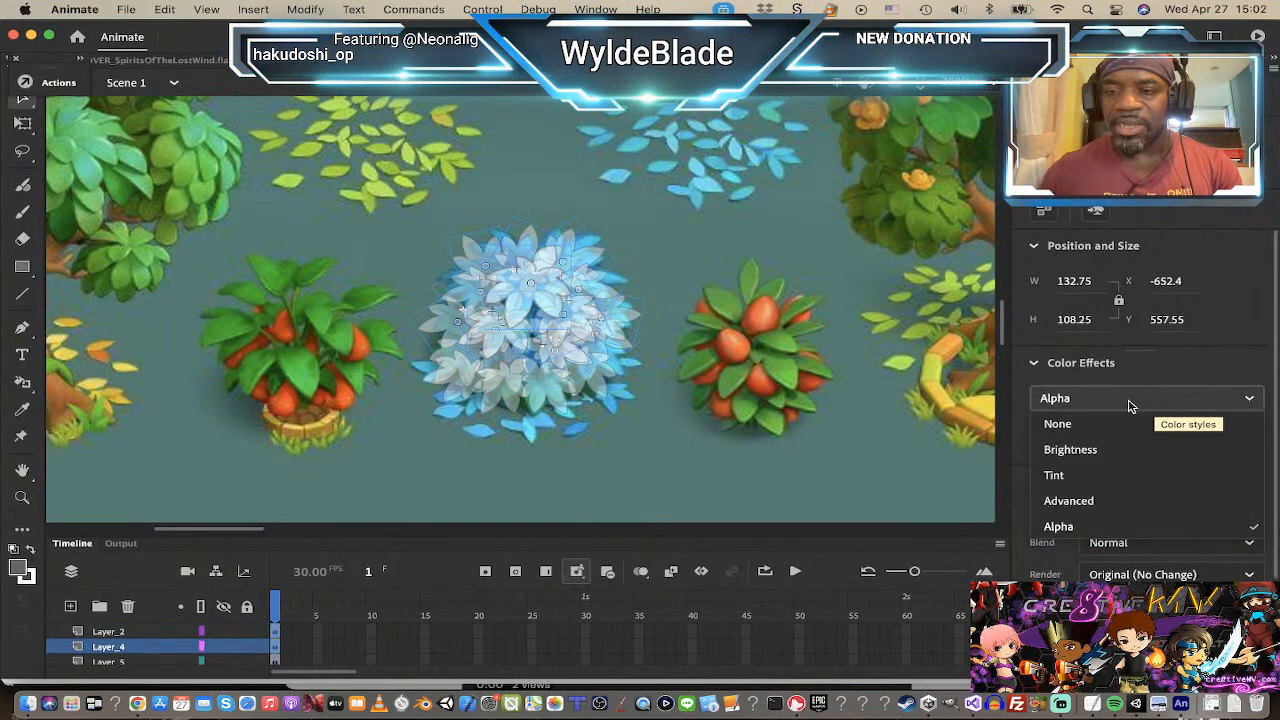
click(1060, 424)
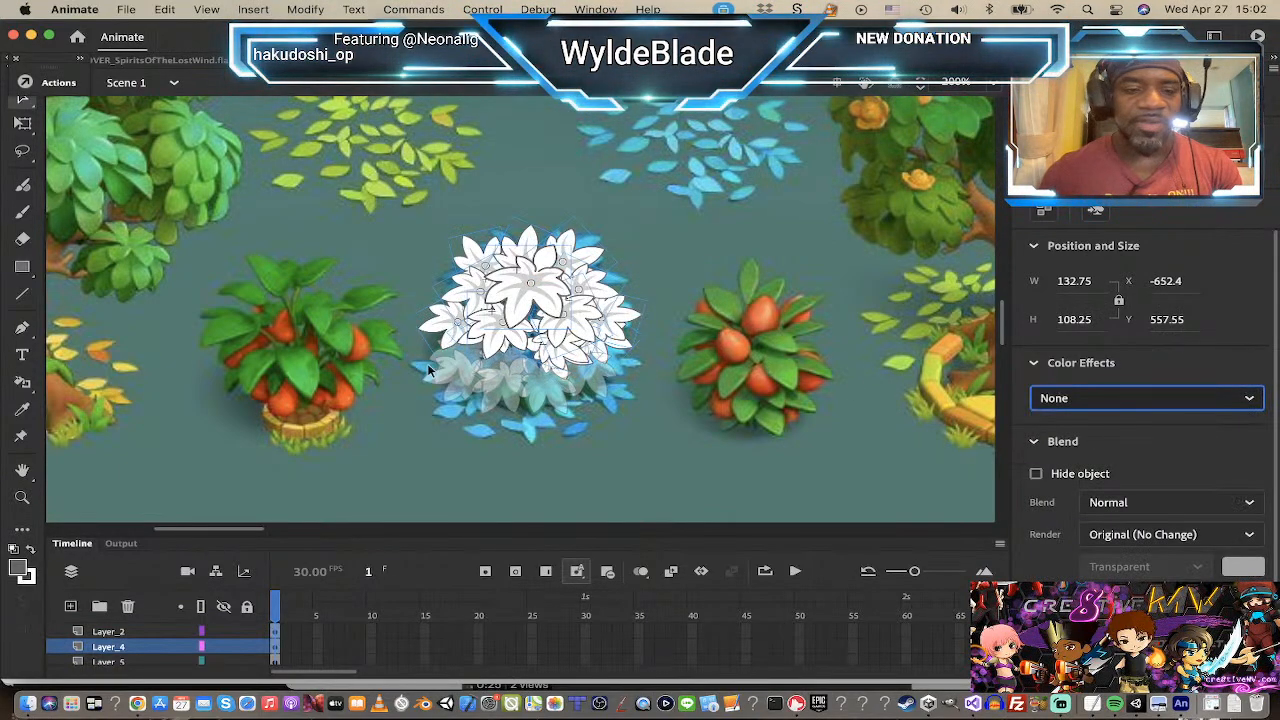
Step: Select all leaves of the bush and set their color effect to None so the lowest rows lose their transparency too
drag(412, 212, 640, 435)
click(1088, 400)
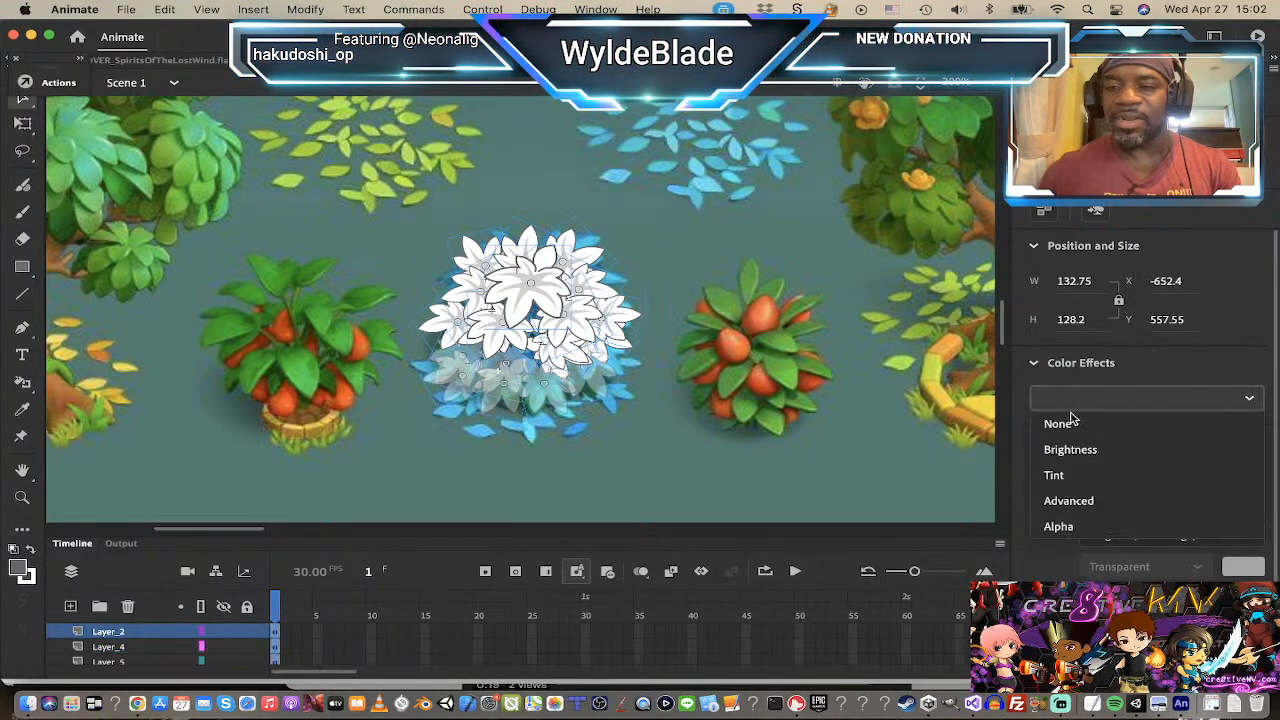
click(1068, 425)
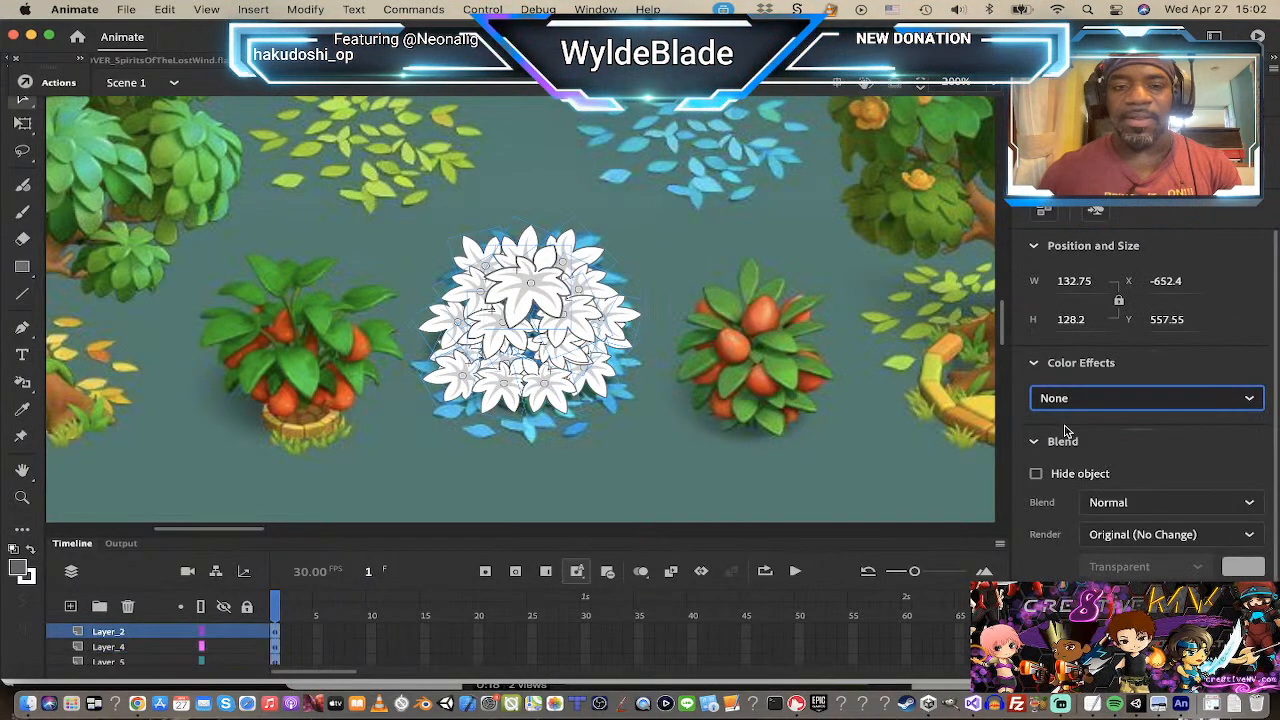
click(740, 222)
Step: Enlarge the front leaf at the top of the bush to about 56 × 60 and shift it slightly up from its original position
click(550, 285)
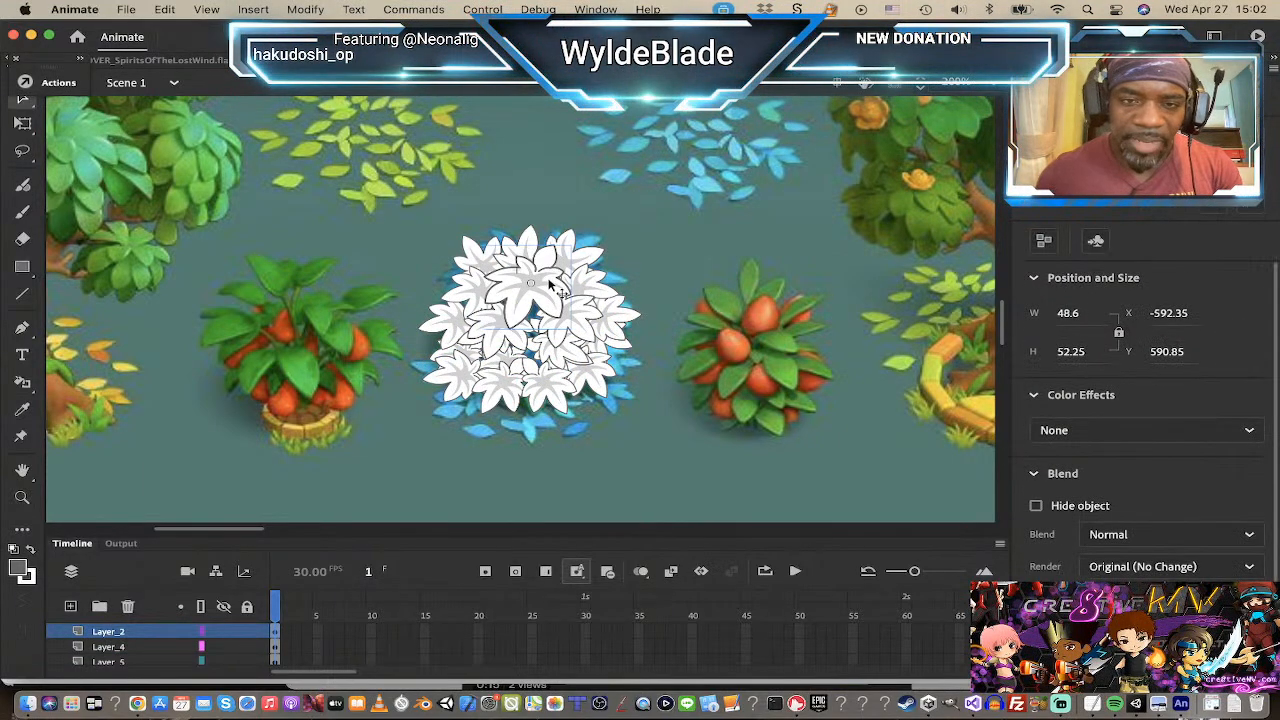
drag(540, 283, 539, 271)
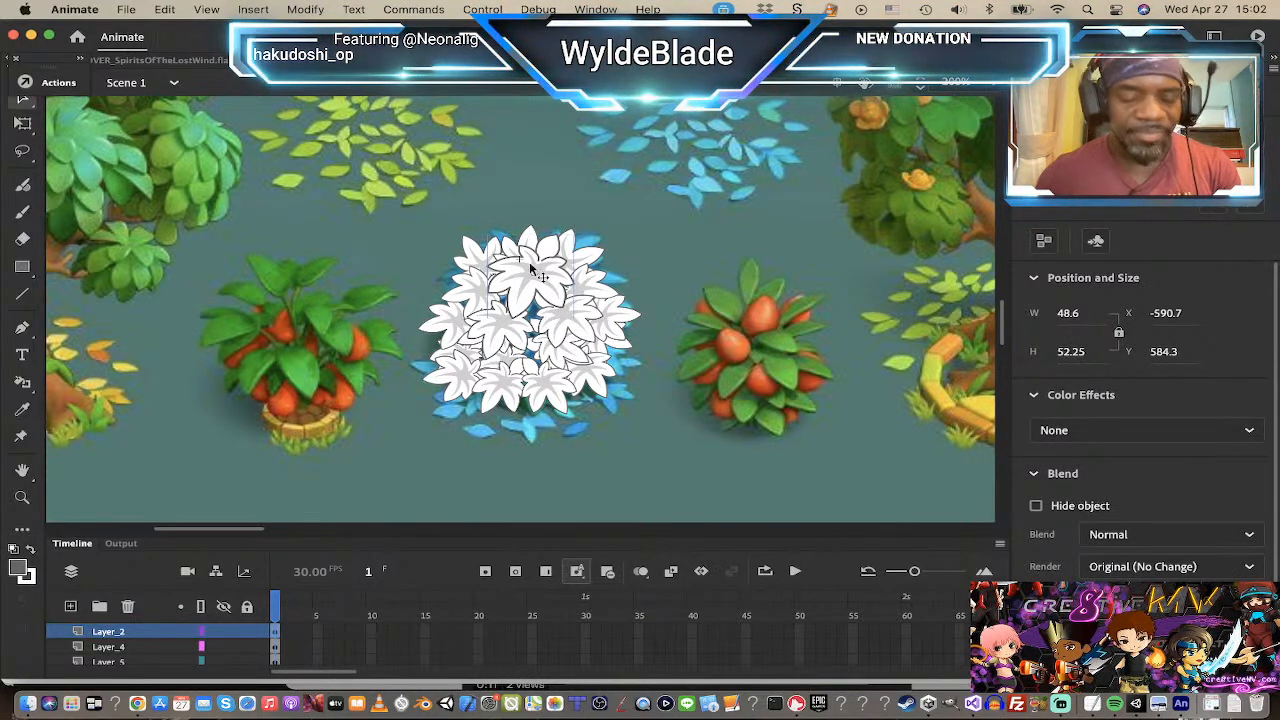
key(q)
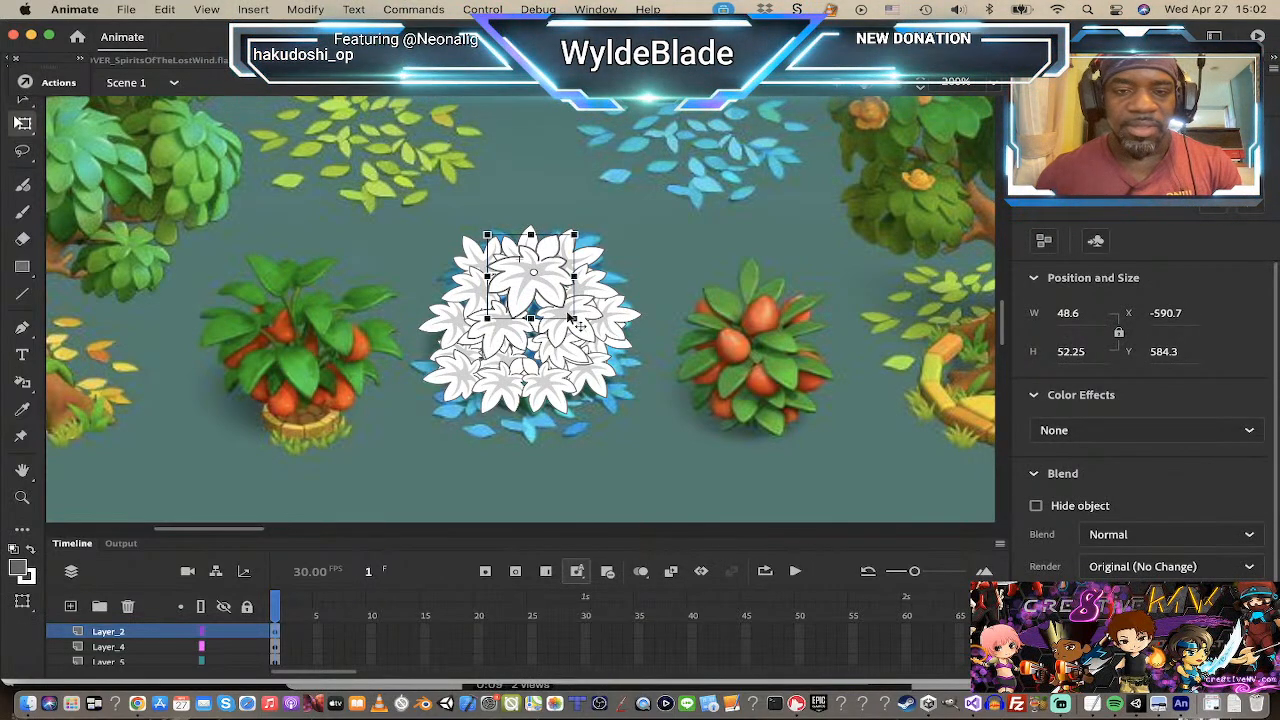
drag(578, 322, 555, 310)
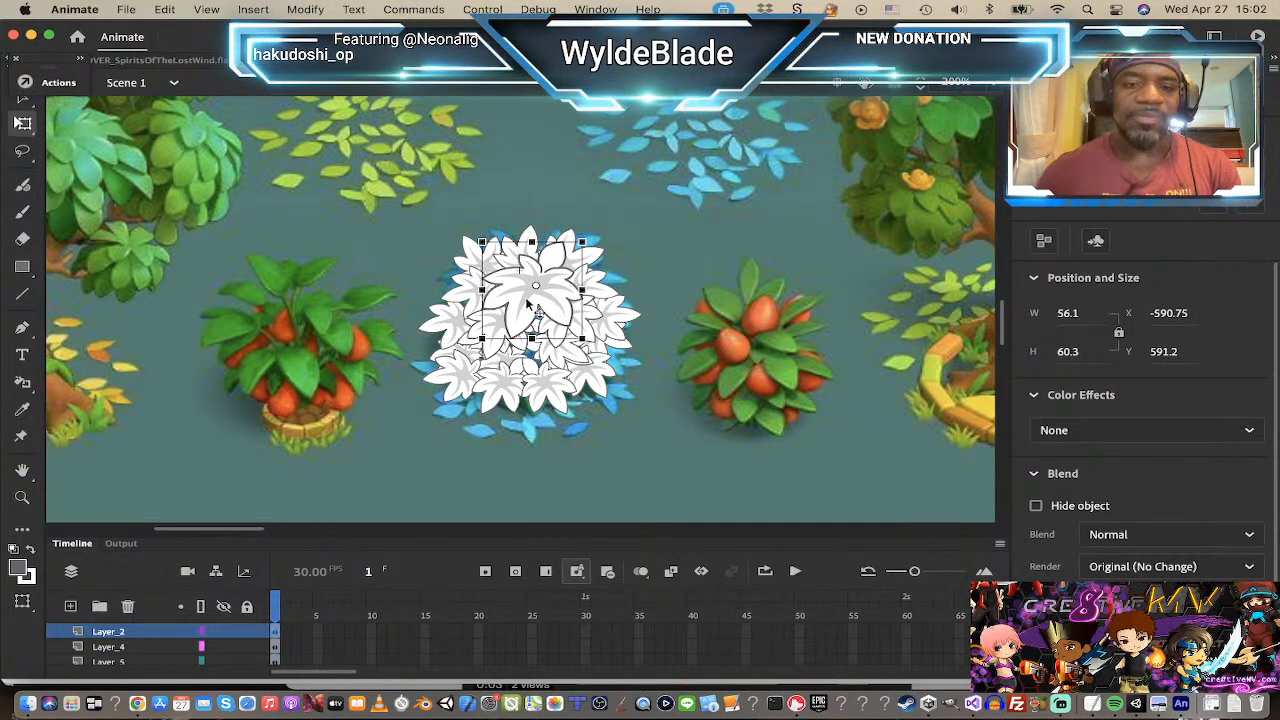
click(529, 336)
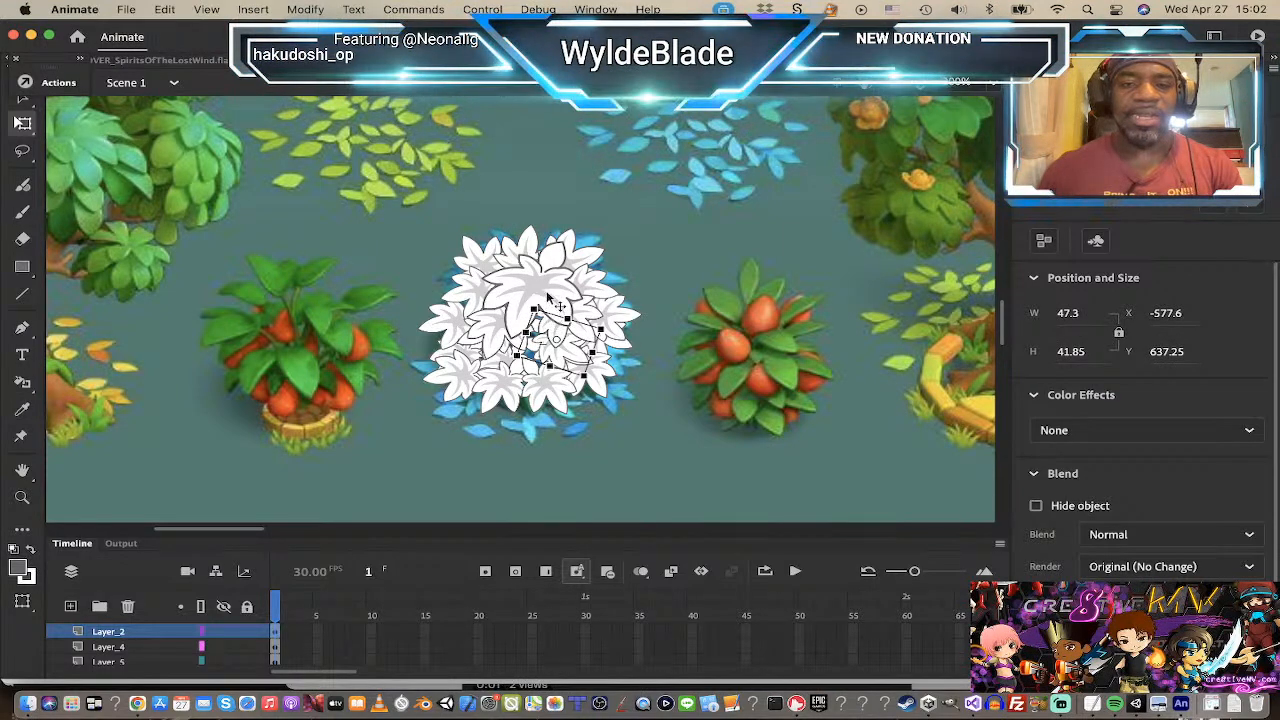
drag(547, 295, 542, 288)
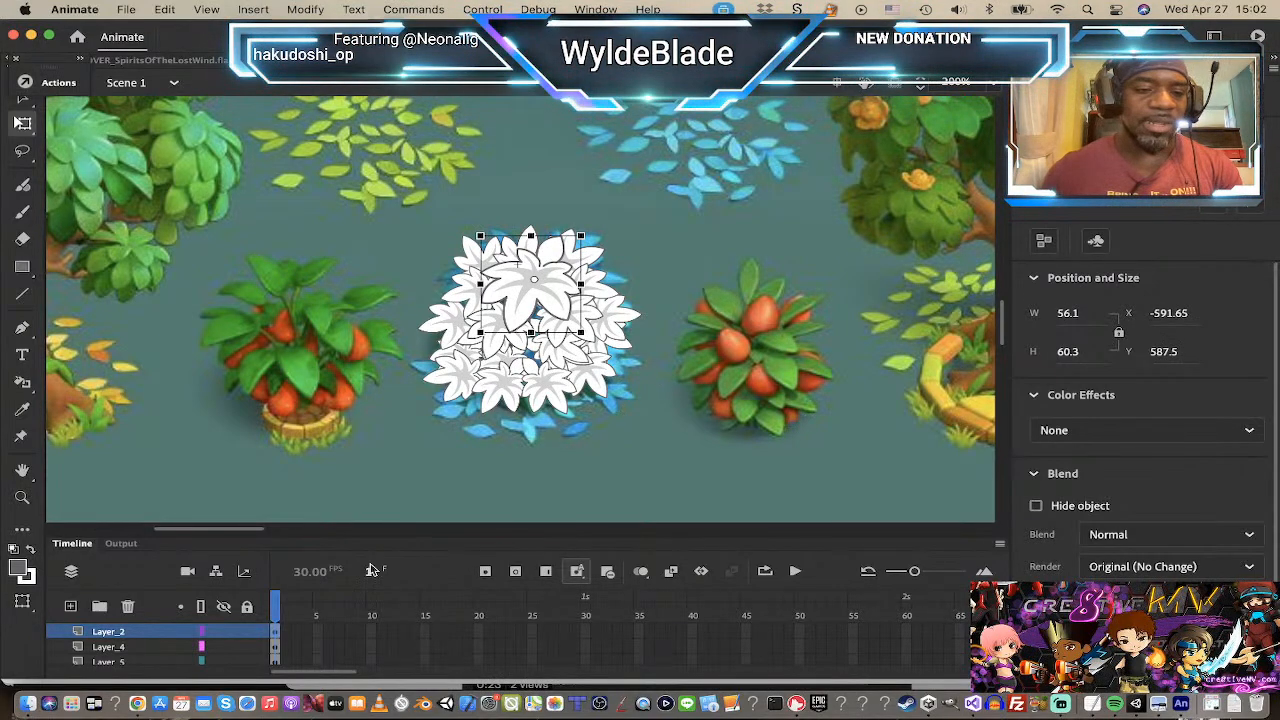
Step: Hide the reference image on Layer_3 to check the leaf arrangement on its own, and show the reference again
scroll(149, 661, down, 5)
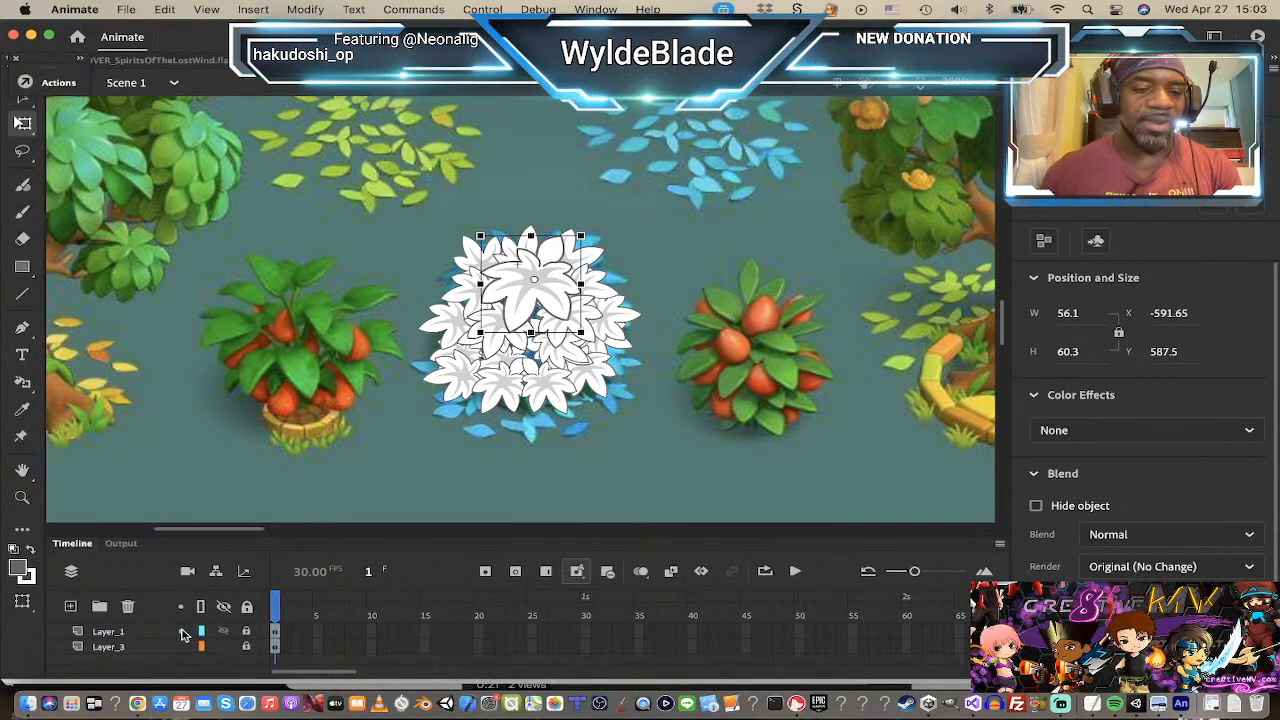
click(183, 633)
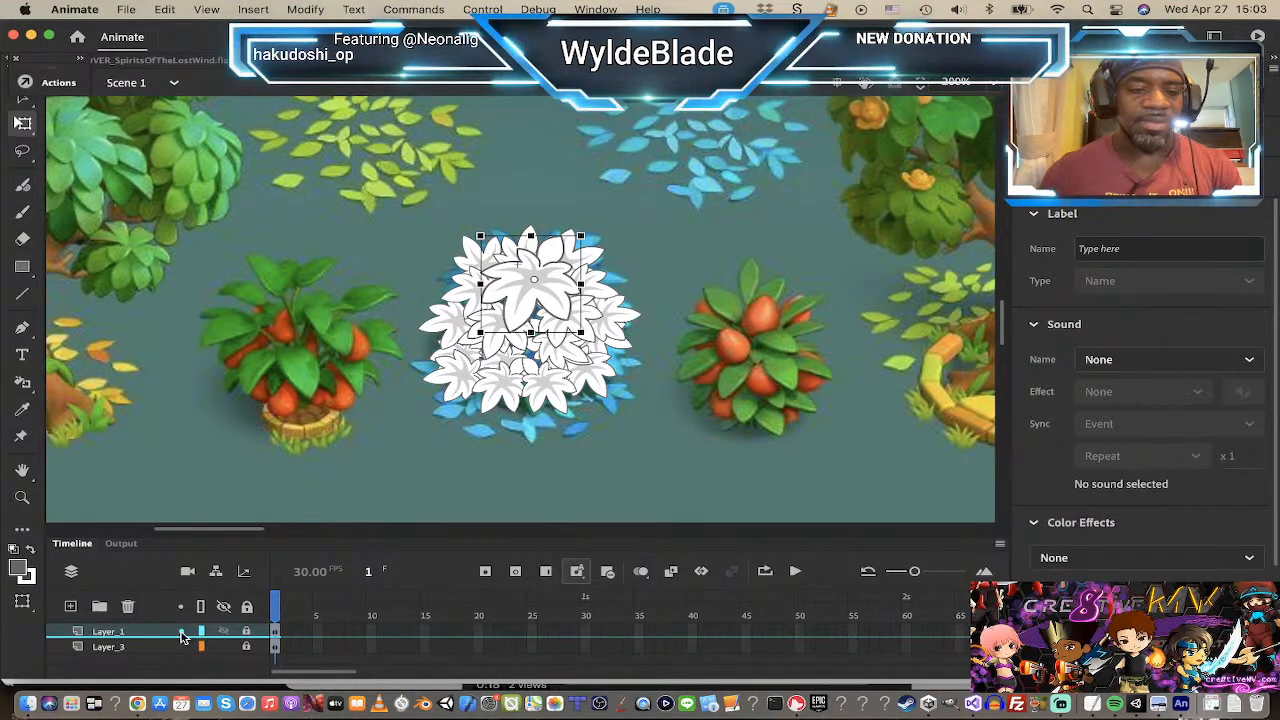
click(183, 637)
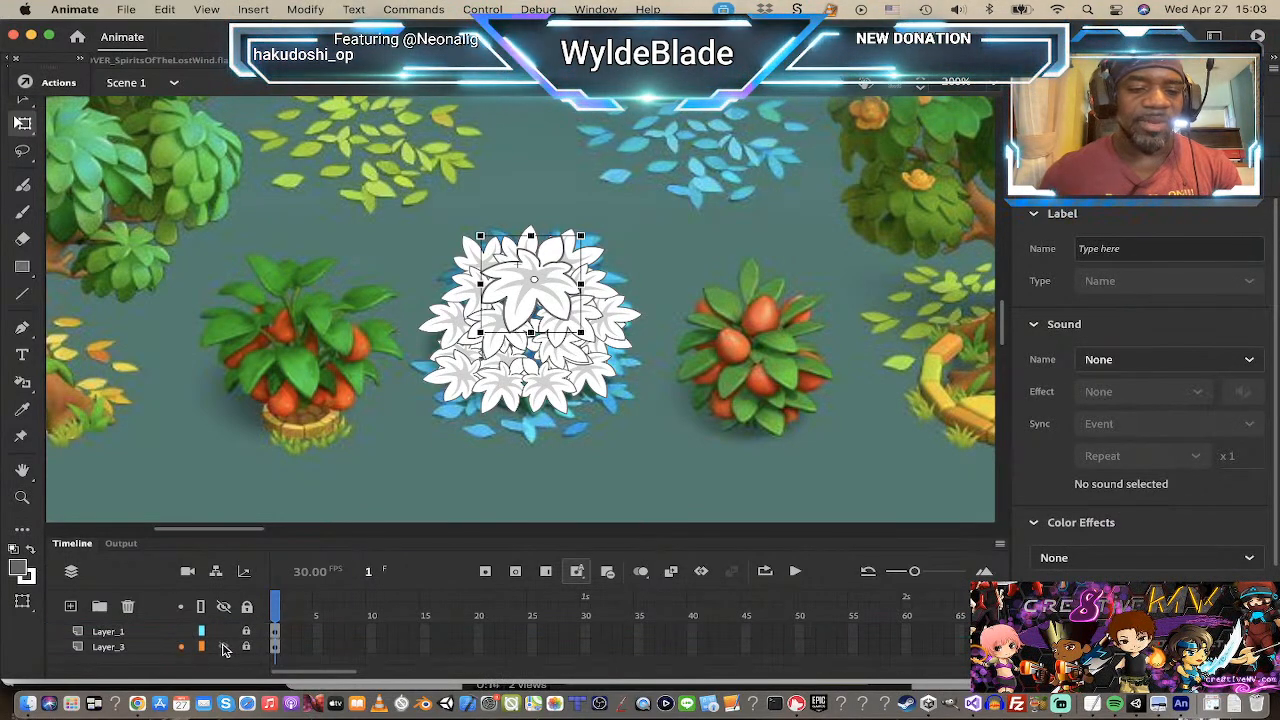
click(224, 647)
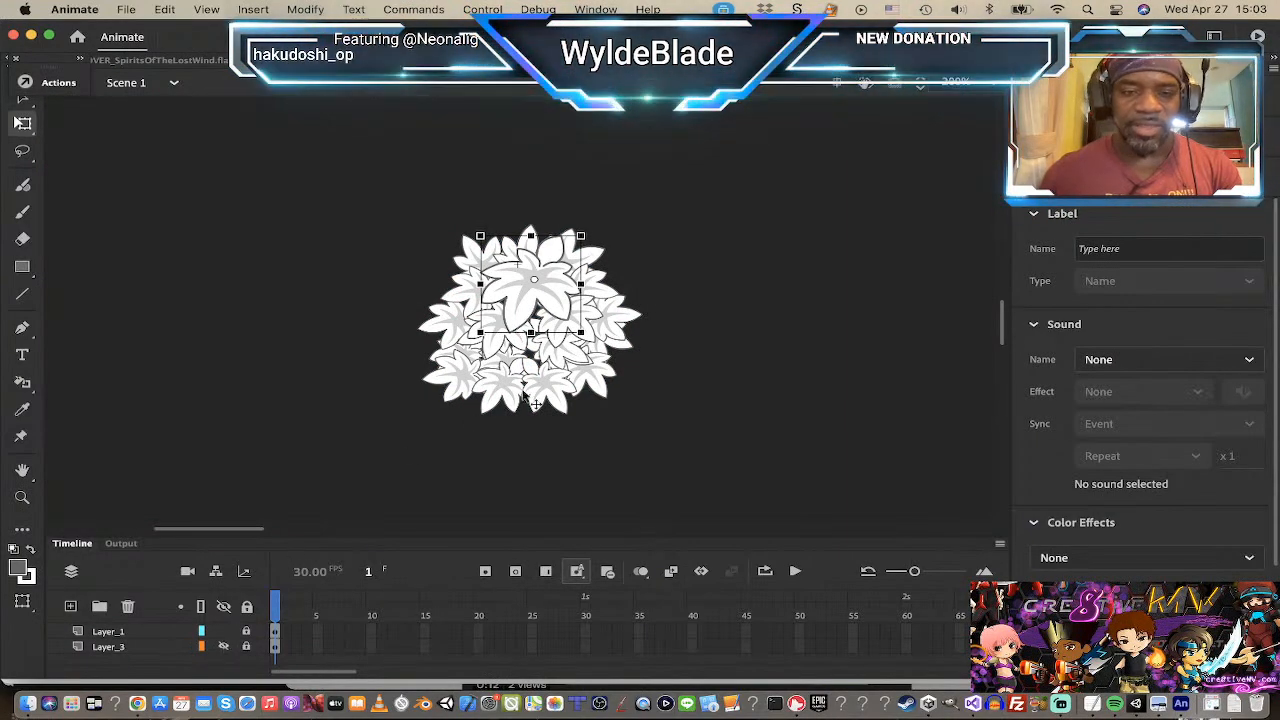
click(224, 647)
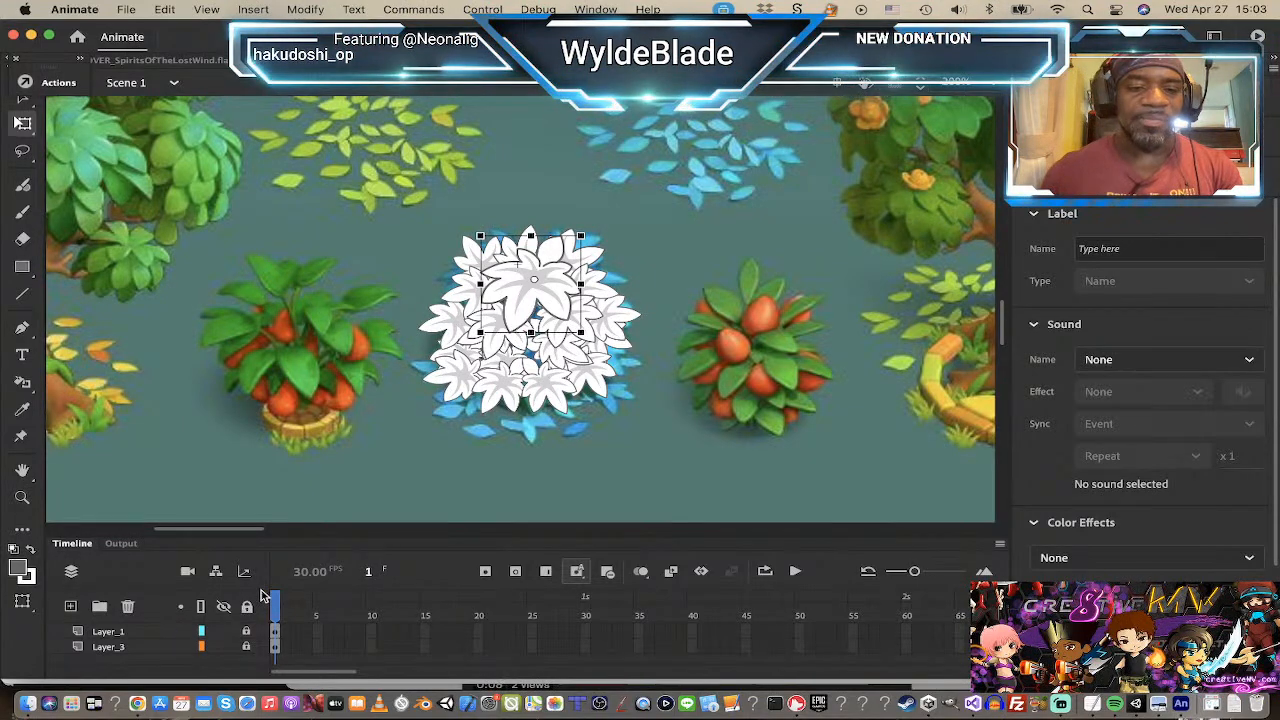
Step: Try adding a new layer directly above Layer_4
click(531, 378)
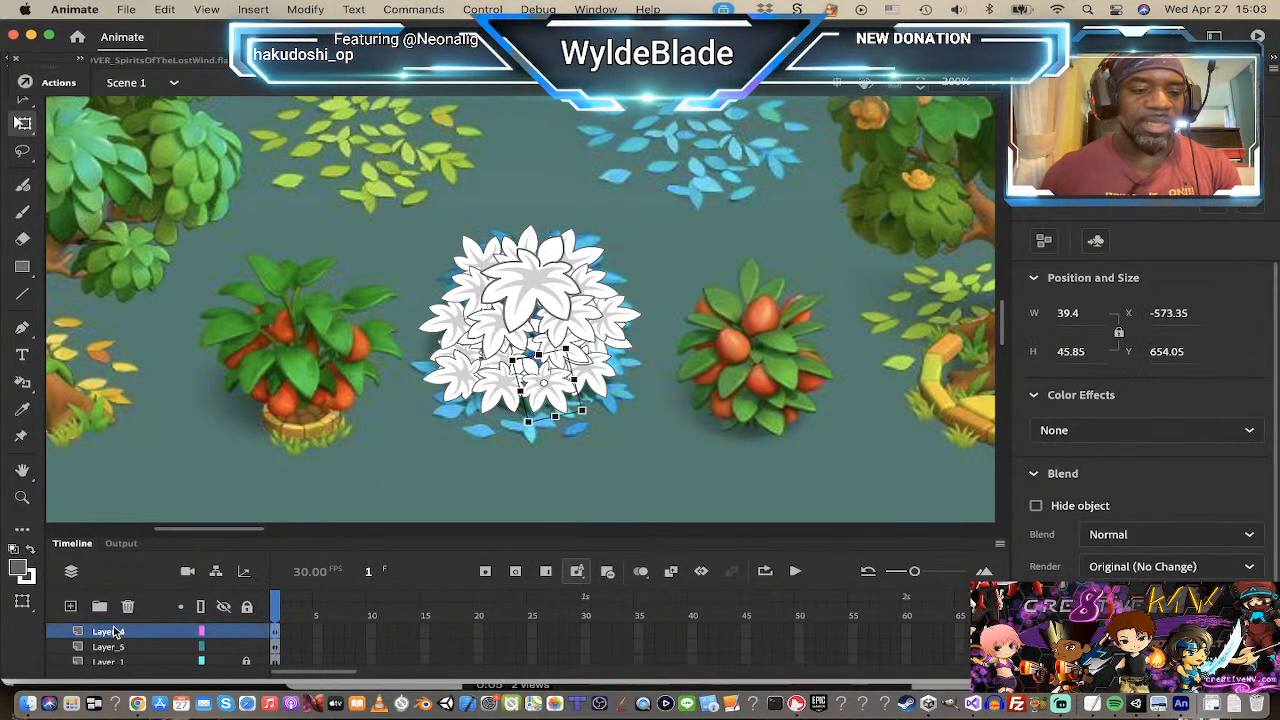
click(71, 609)
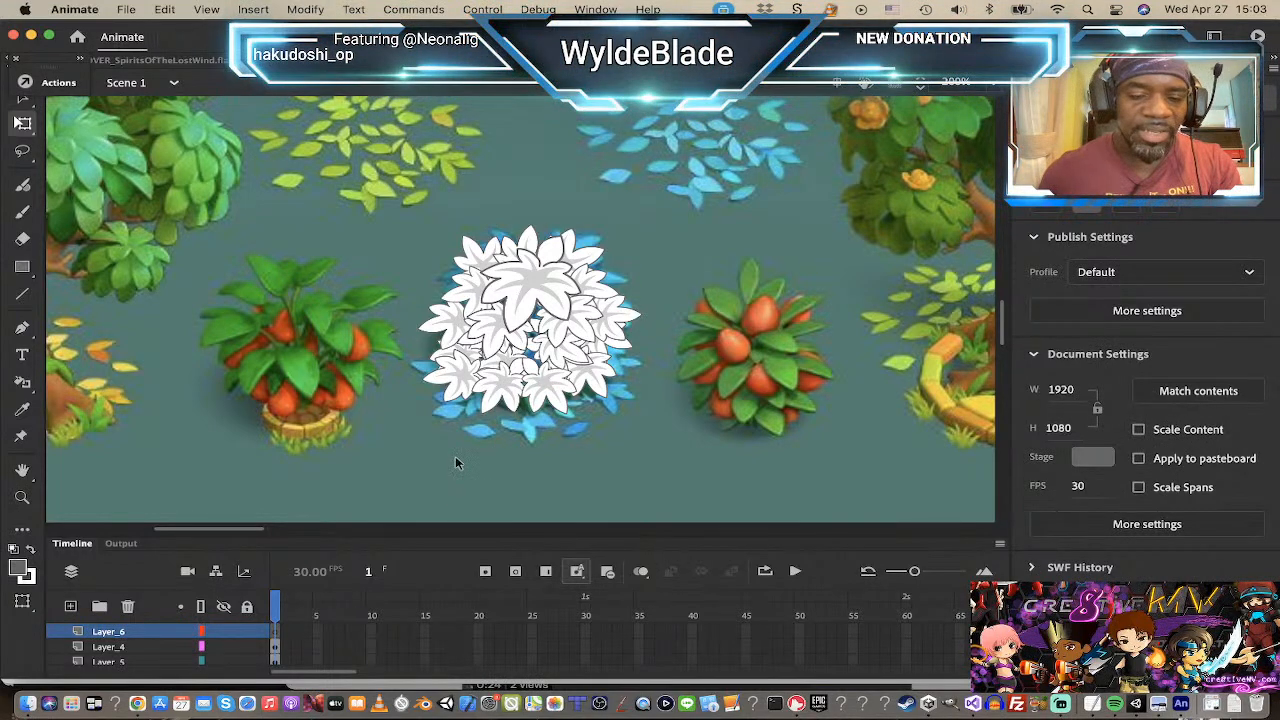
click(168, 646)
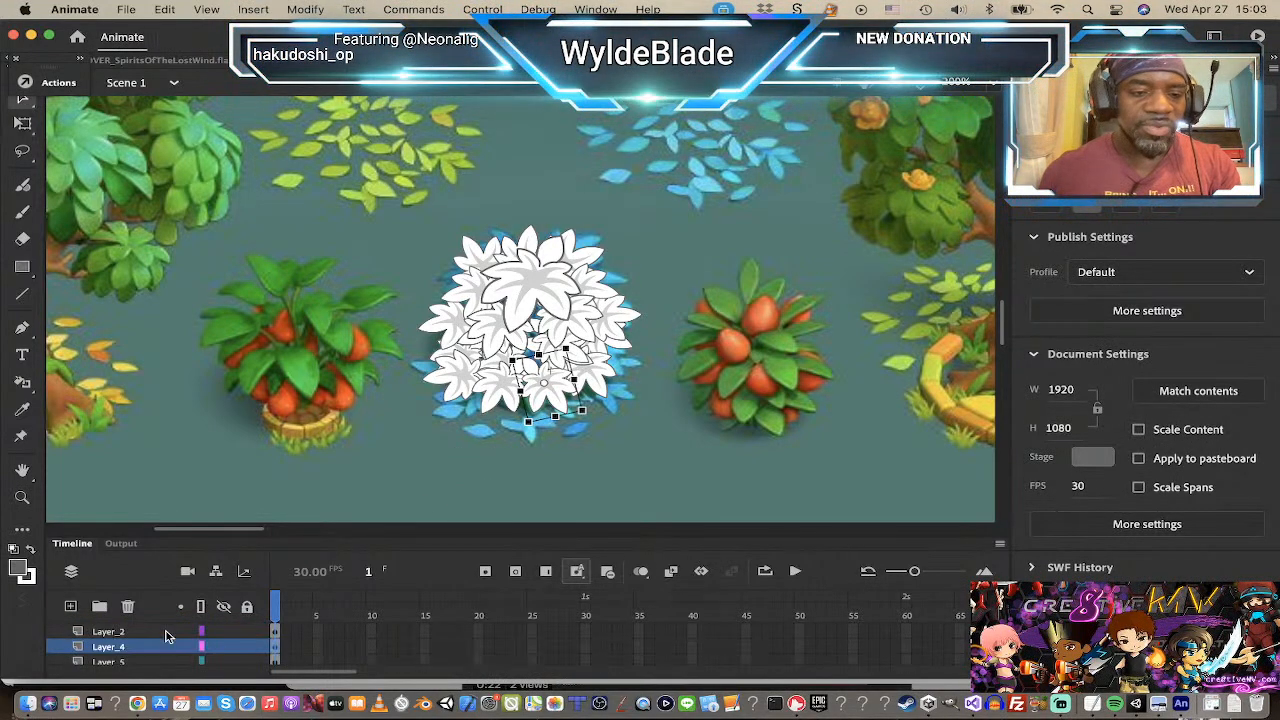
Step: Convert all leaves of the white bush on Layer_2 into a movie clip symbol named bush1
click(141, 631)
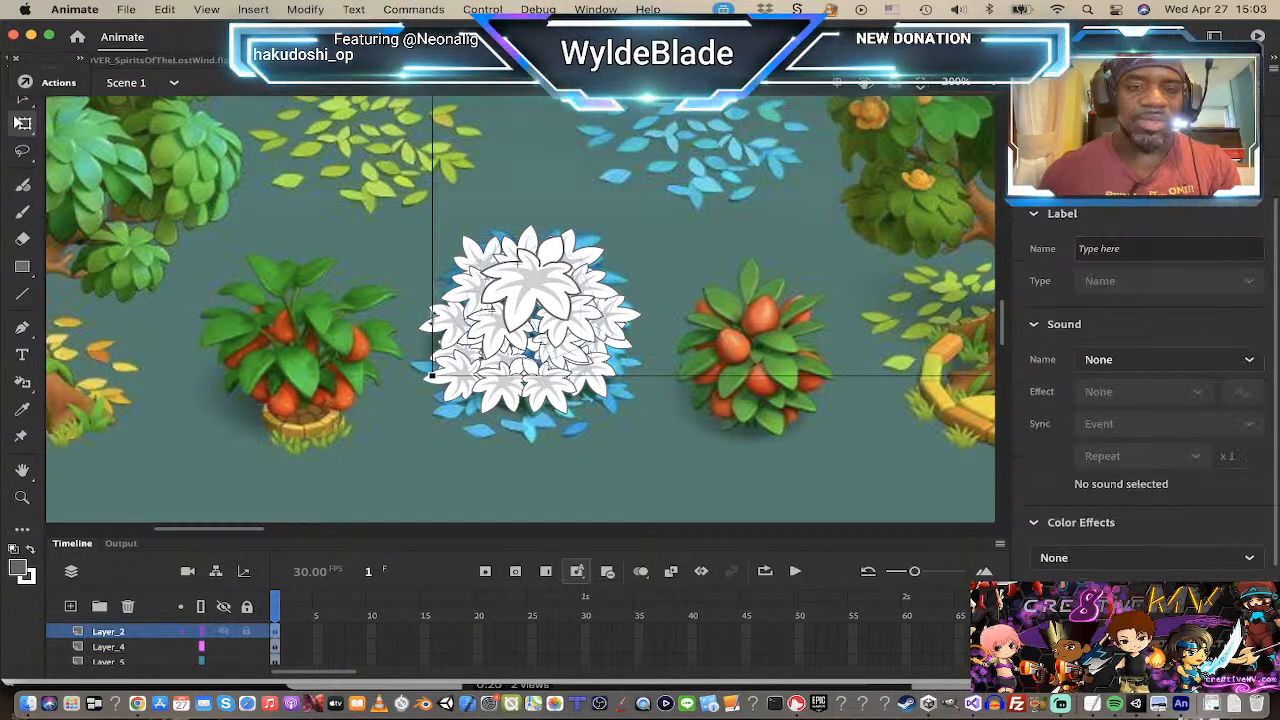
click(396, 292)
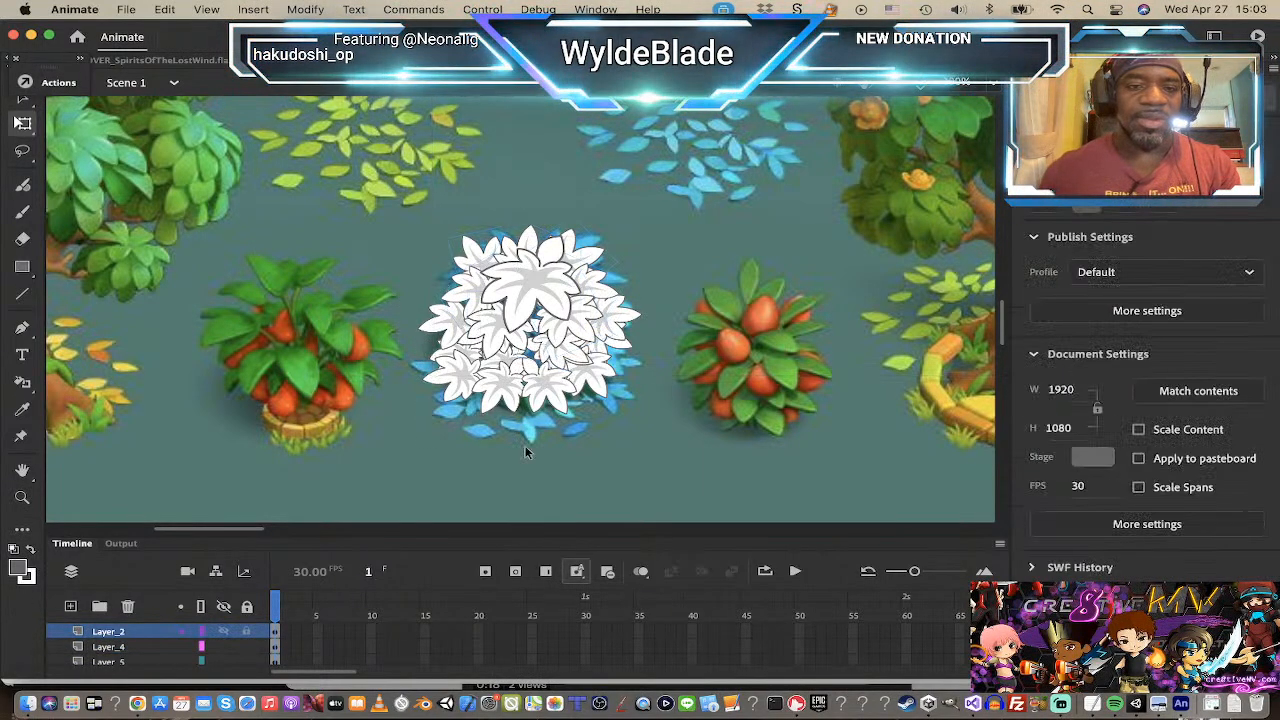
drag(502, 288, 641, 430)
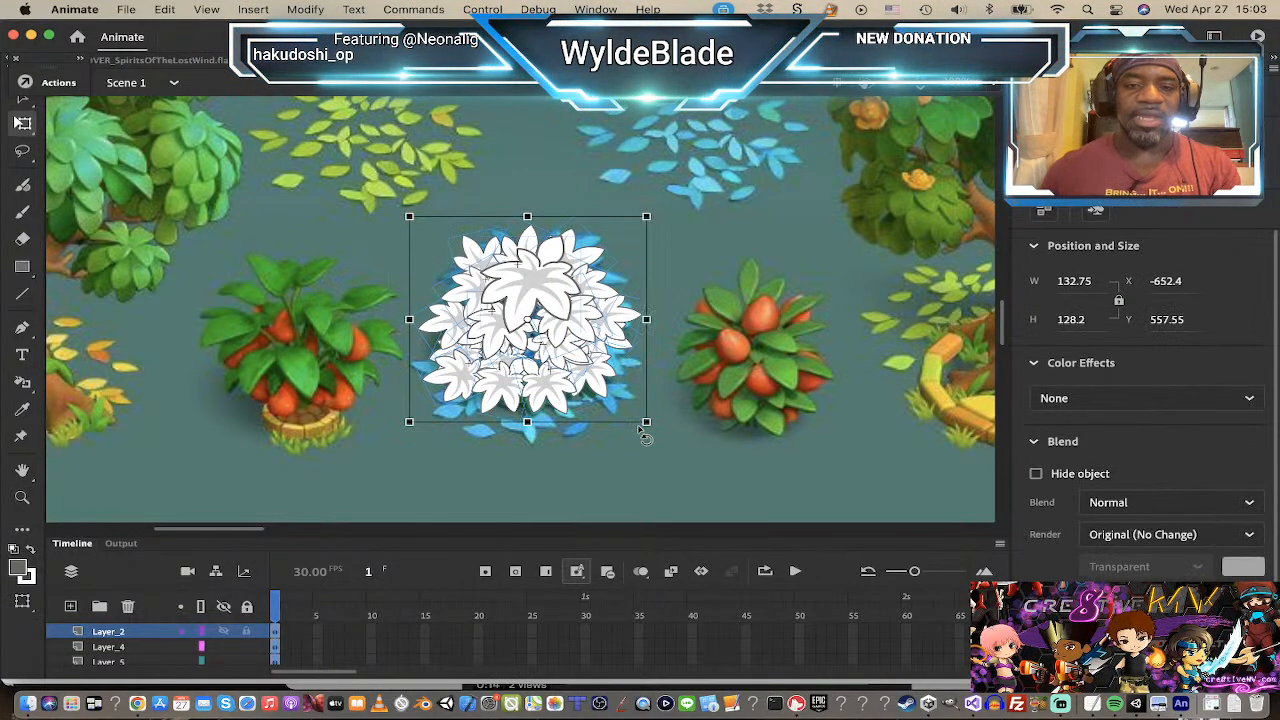
key(F8)
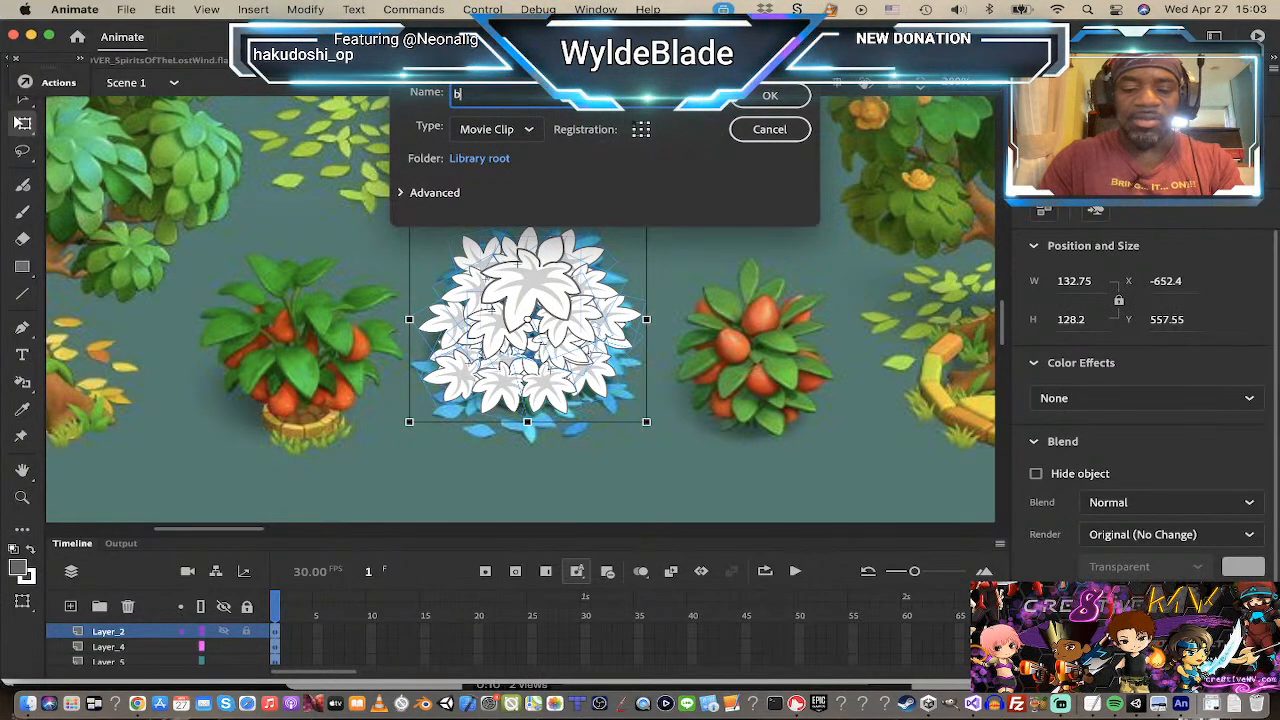
key(Return)
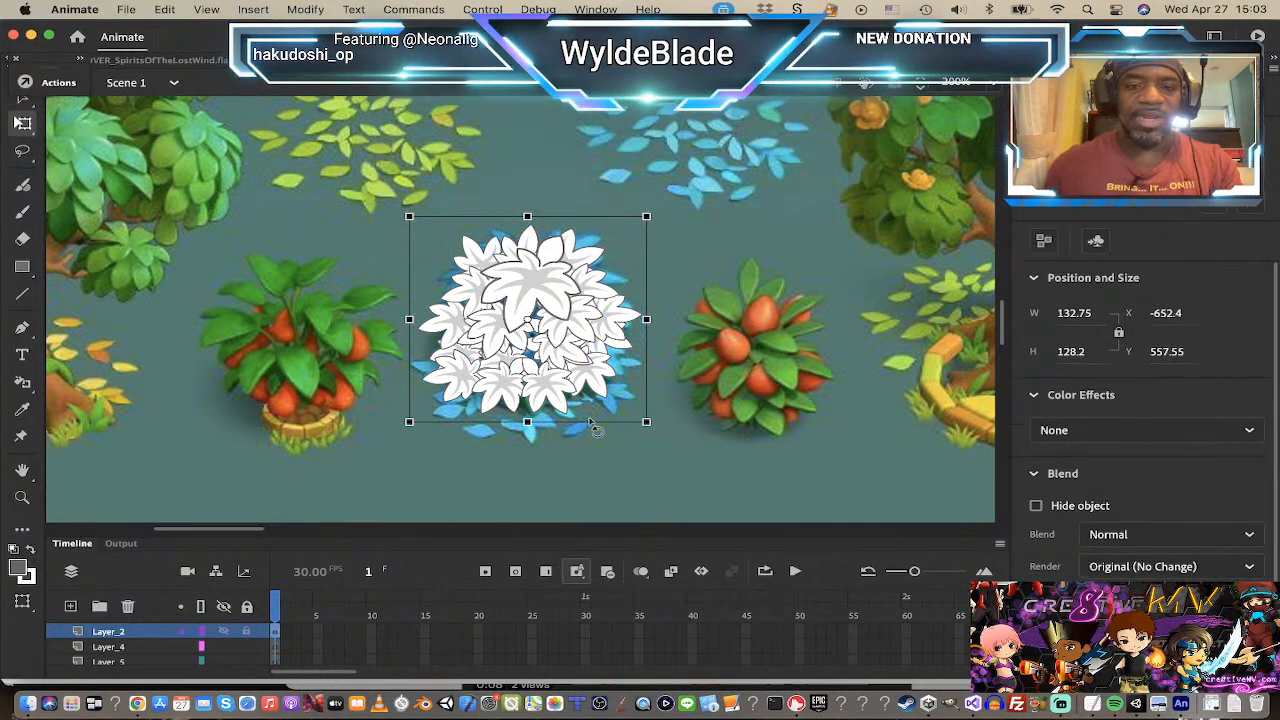
Step: Inside the bush1 symbol, add a new layer and place it below the leaf layer
double_click(573, 370)
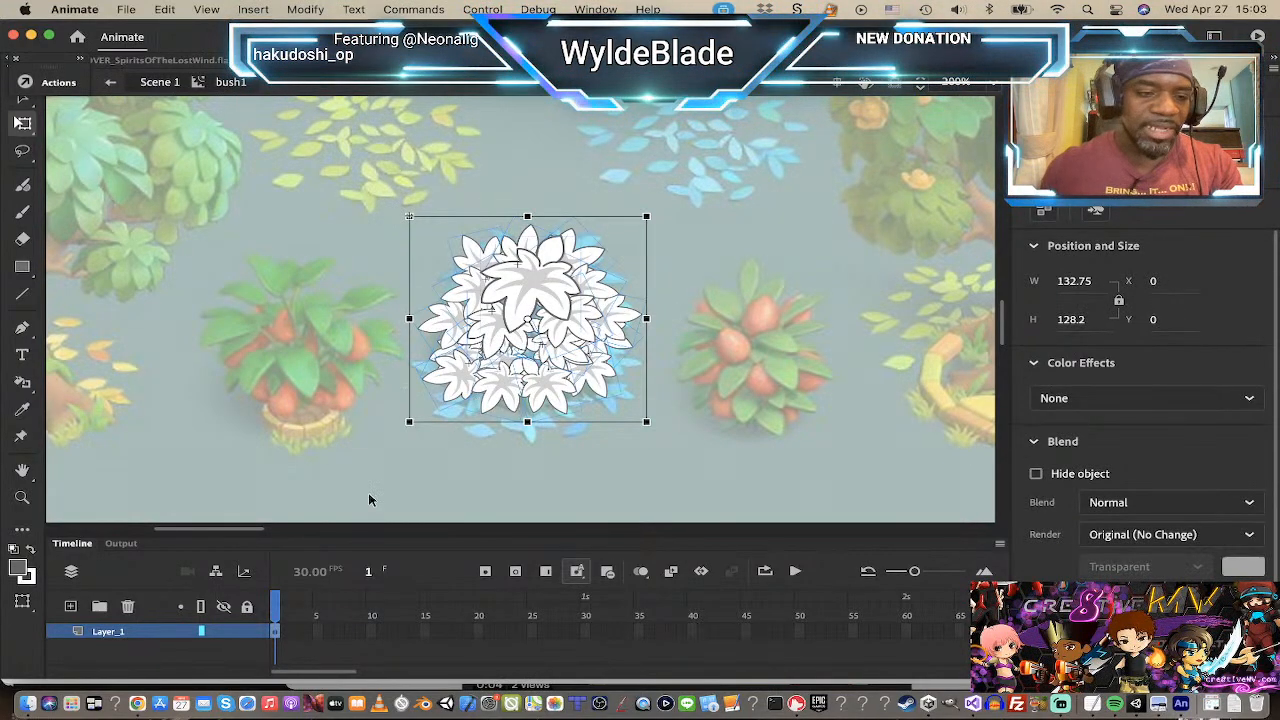
click(70, 607)
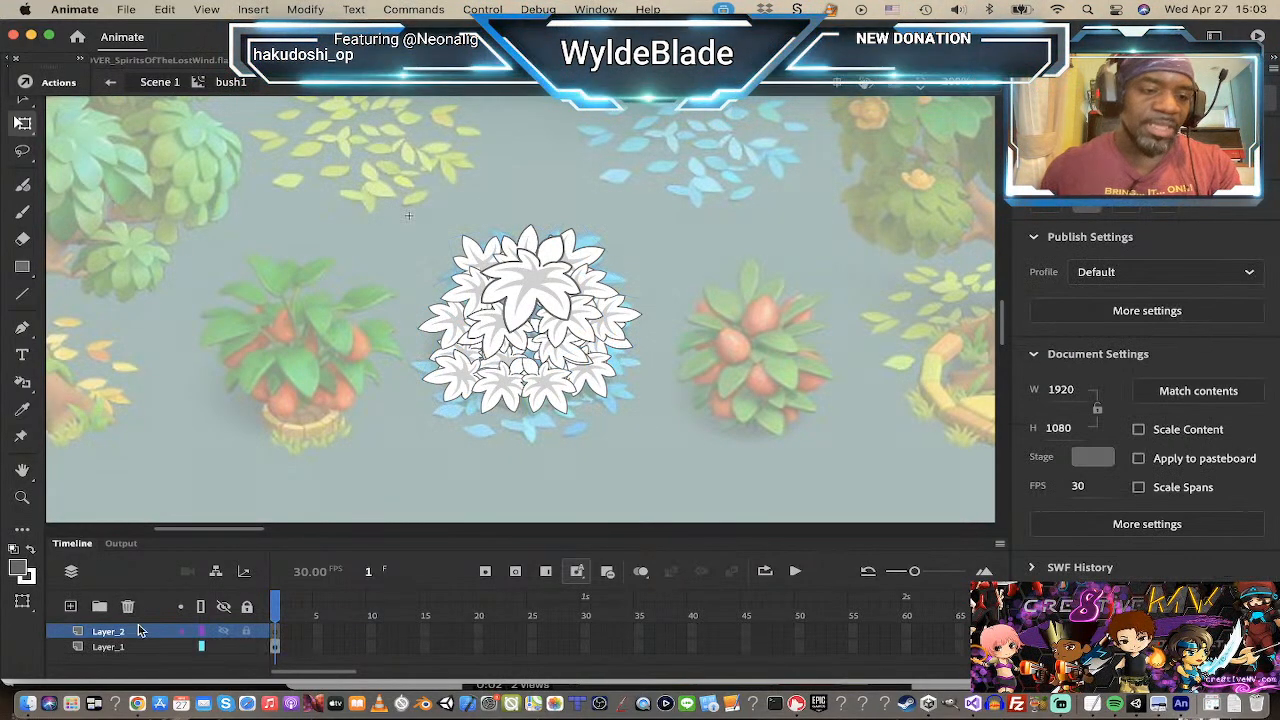
drag(130, 654, 130, 654)
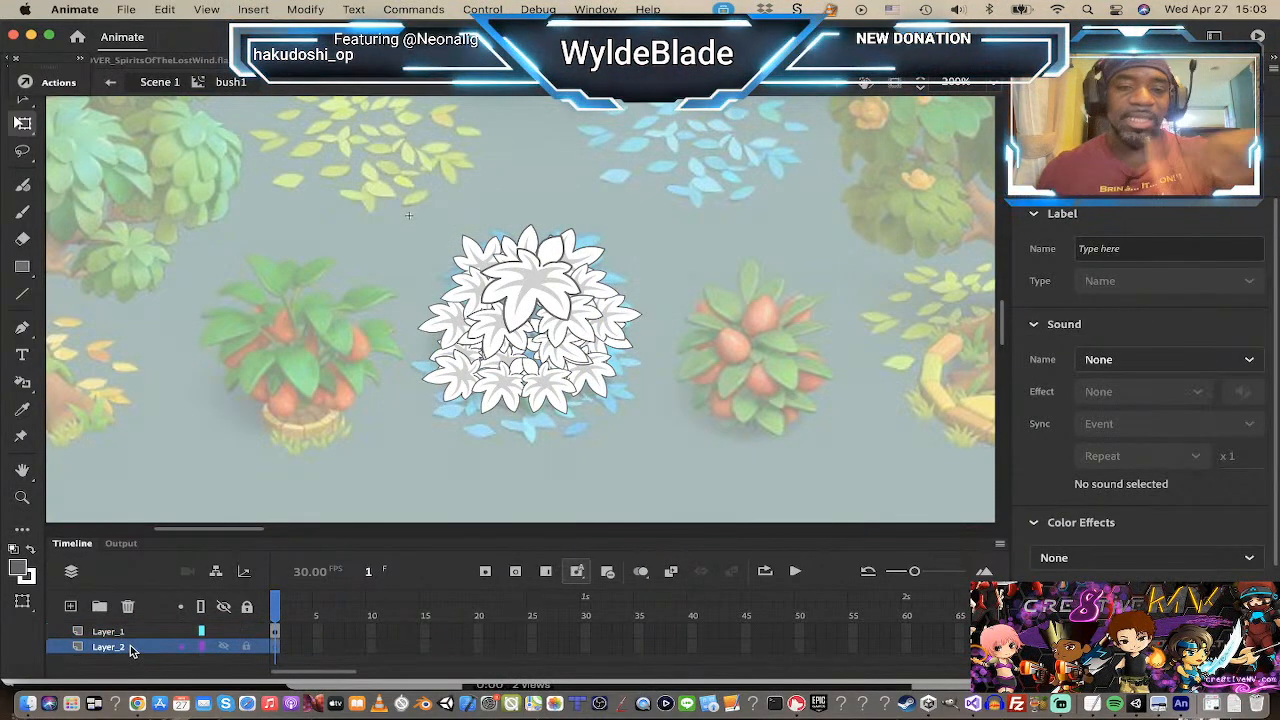
Step: Draw a grey oval without stroke, about 53 × 79, behind the leaves on Layer_2 and hide Layer_1
click(25, 271)
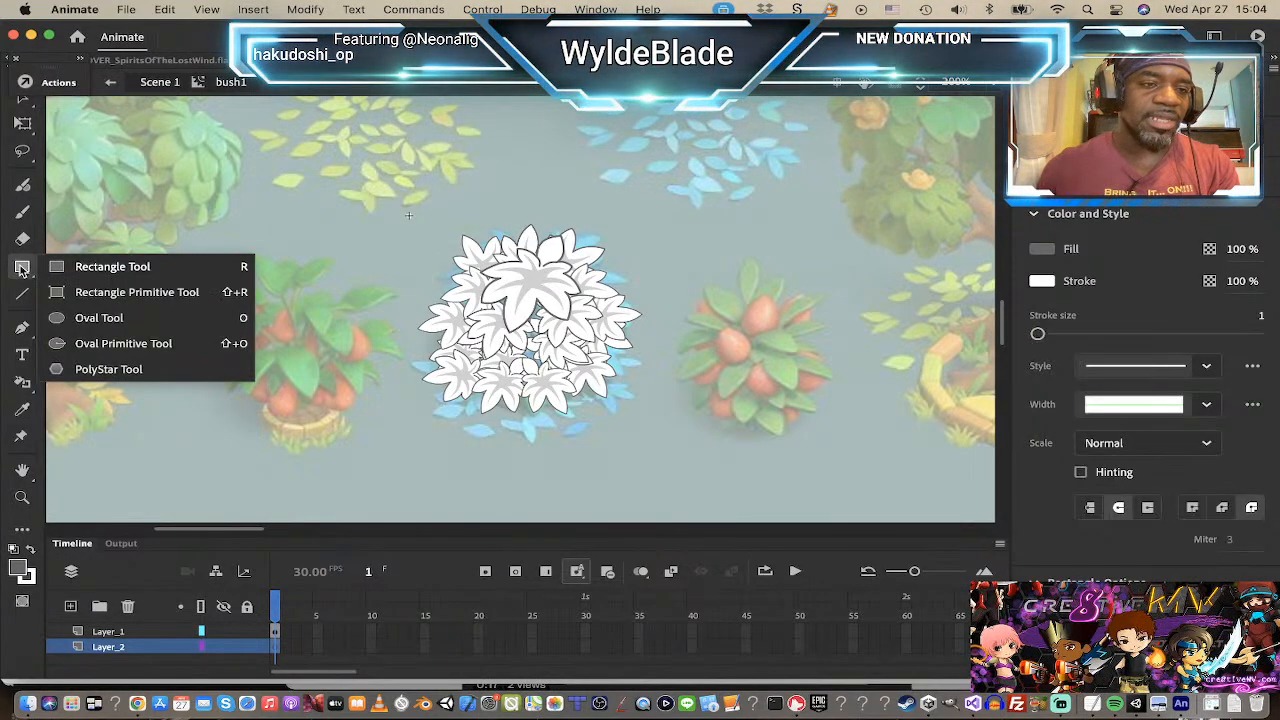
click(57, 319)
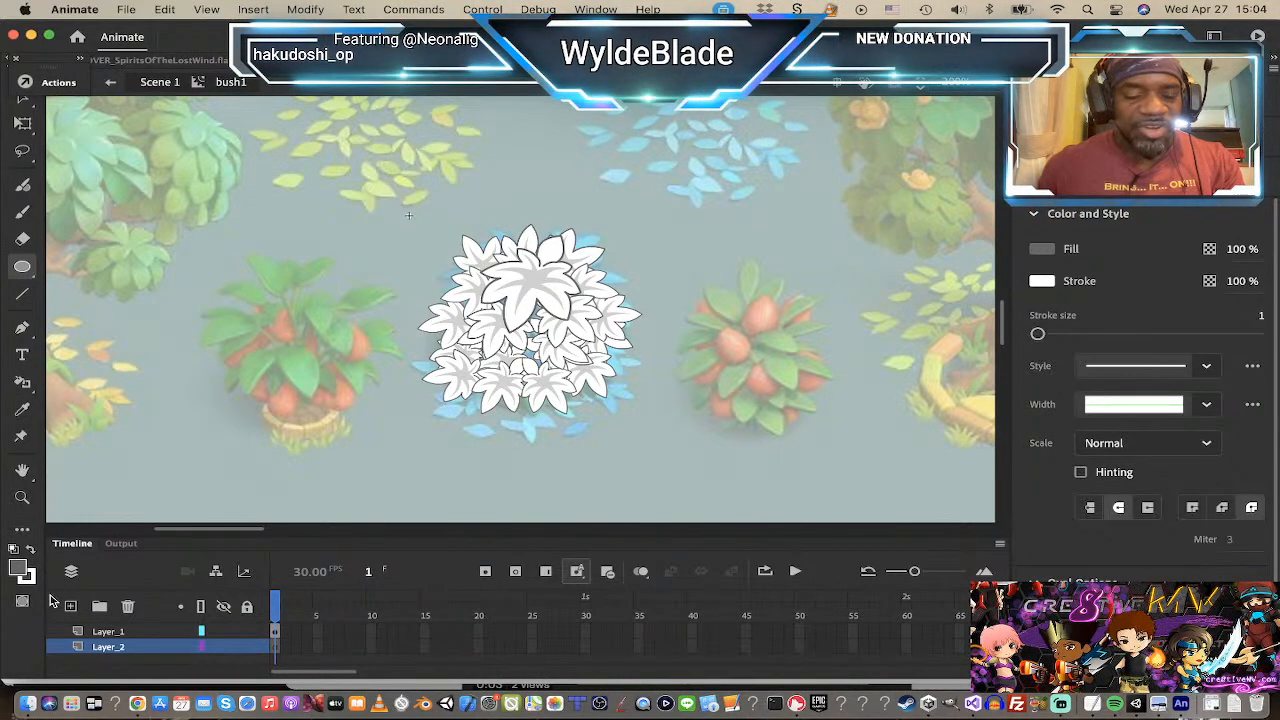
click(28, 577)
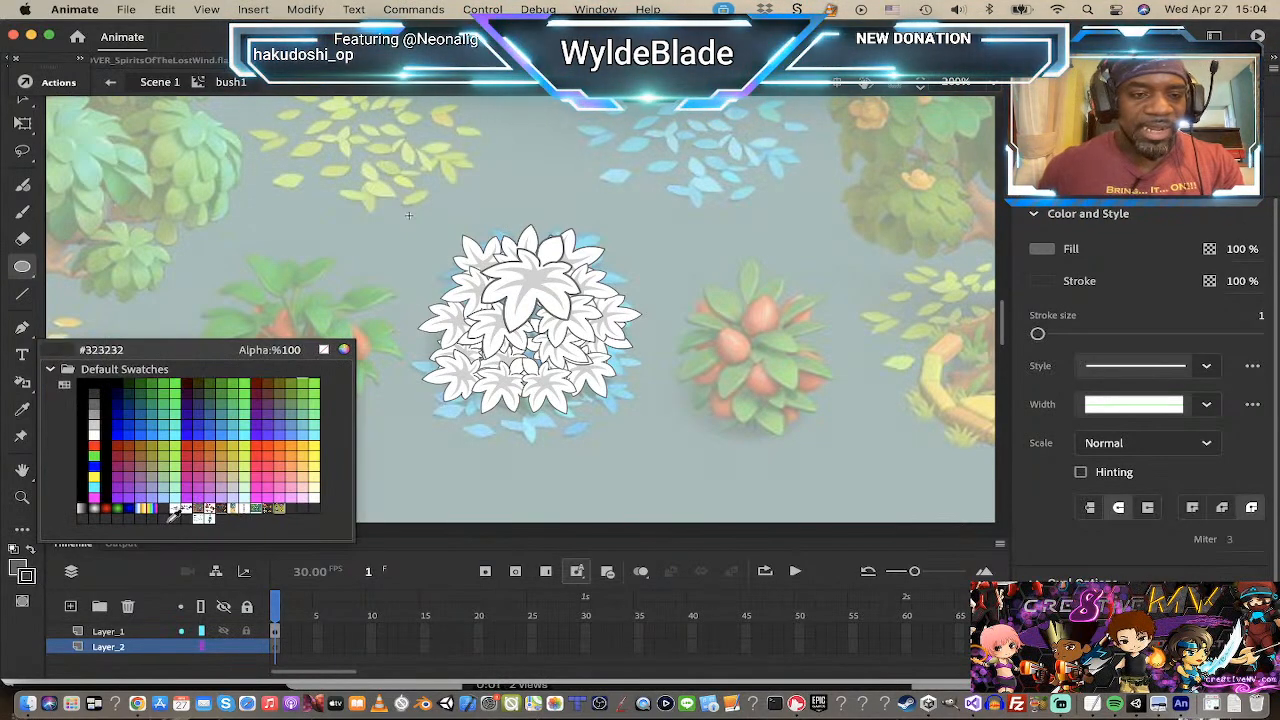
click(324, 351)
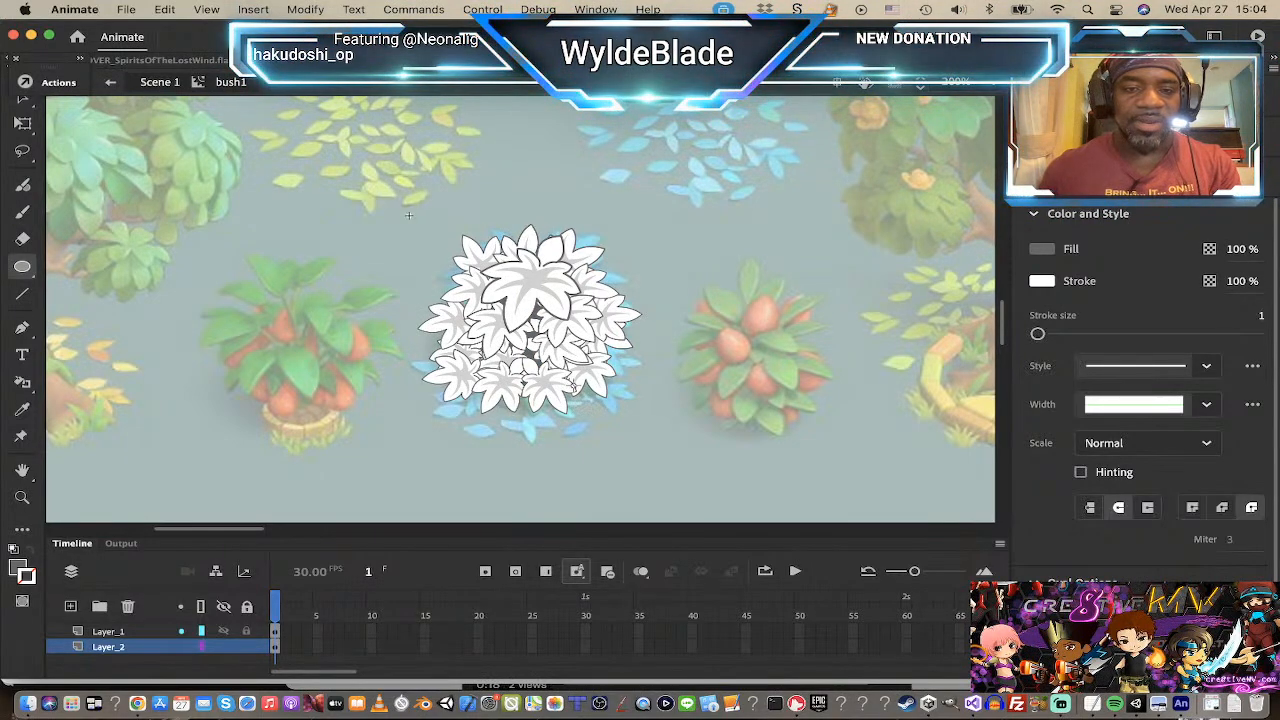
super+click(555, 290)
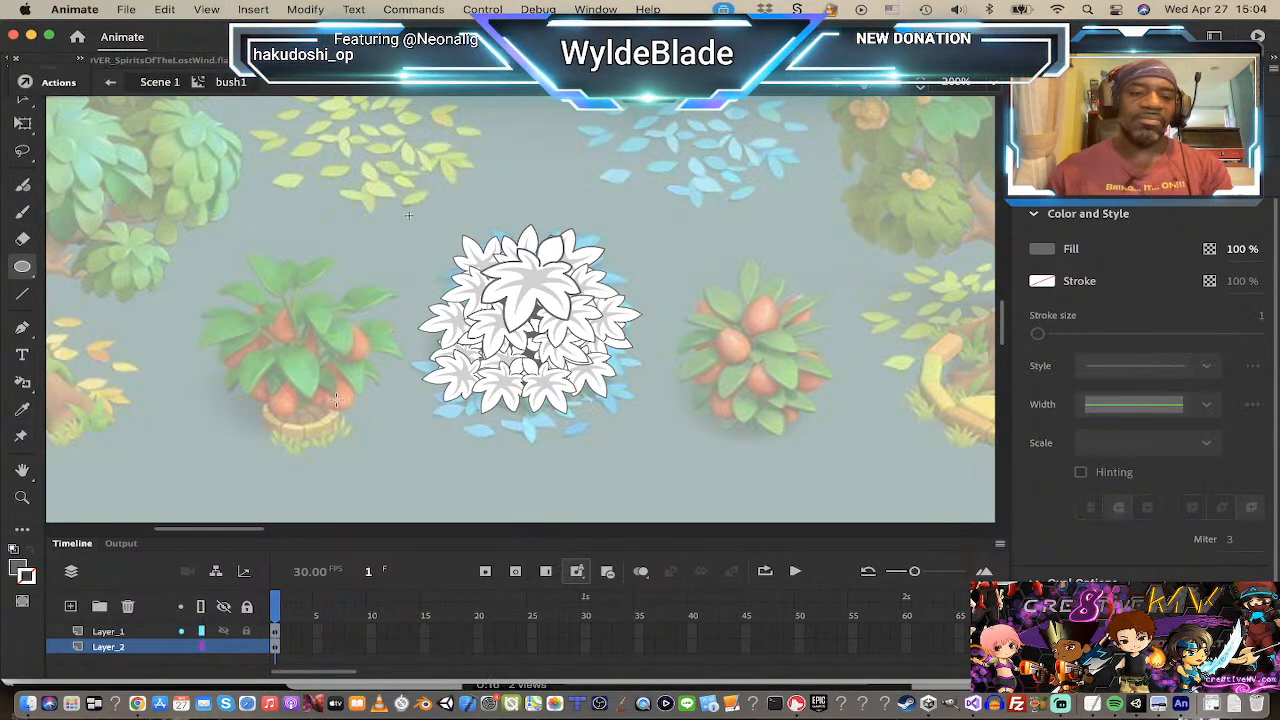
click(222, 632)
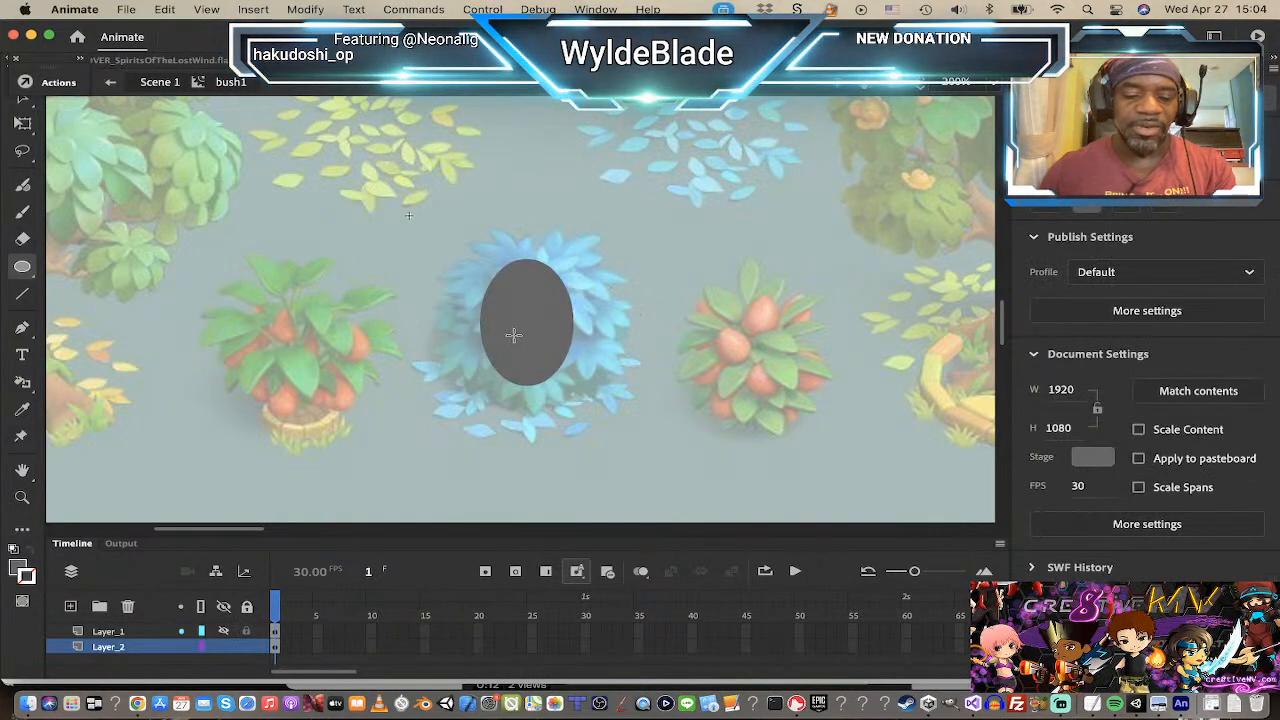
Step: Set the oval's fill opacity to 65% and return to Scene 1
key(v)
click(560, 340)
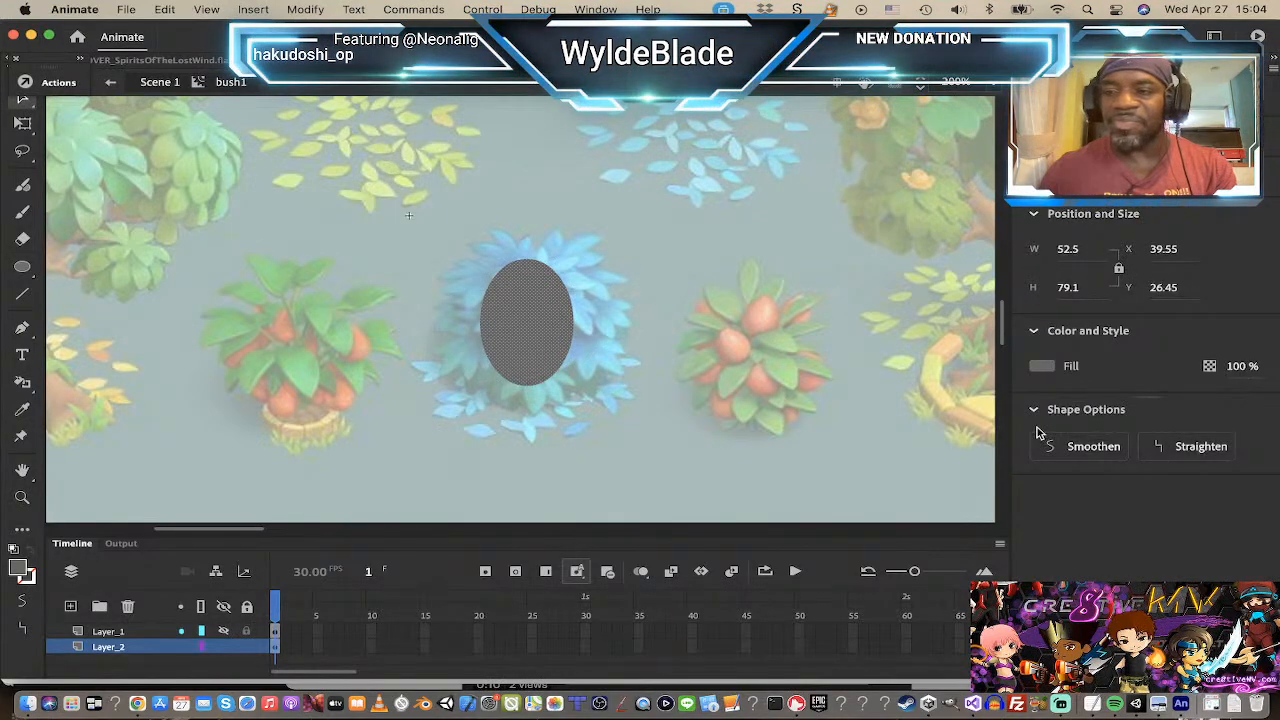
click(1241, 365)
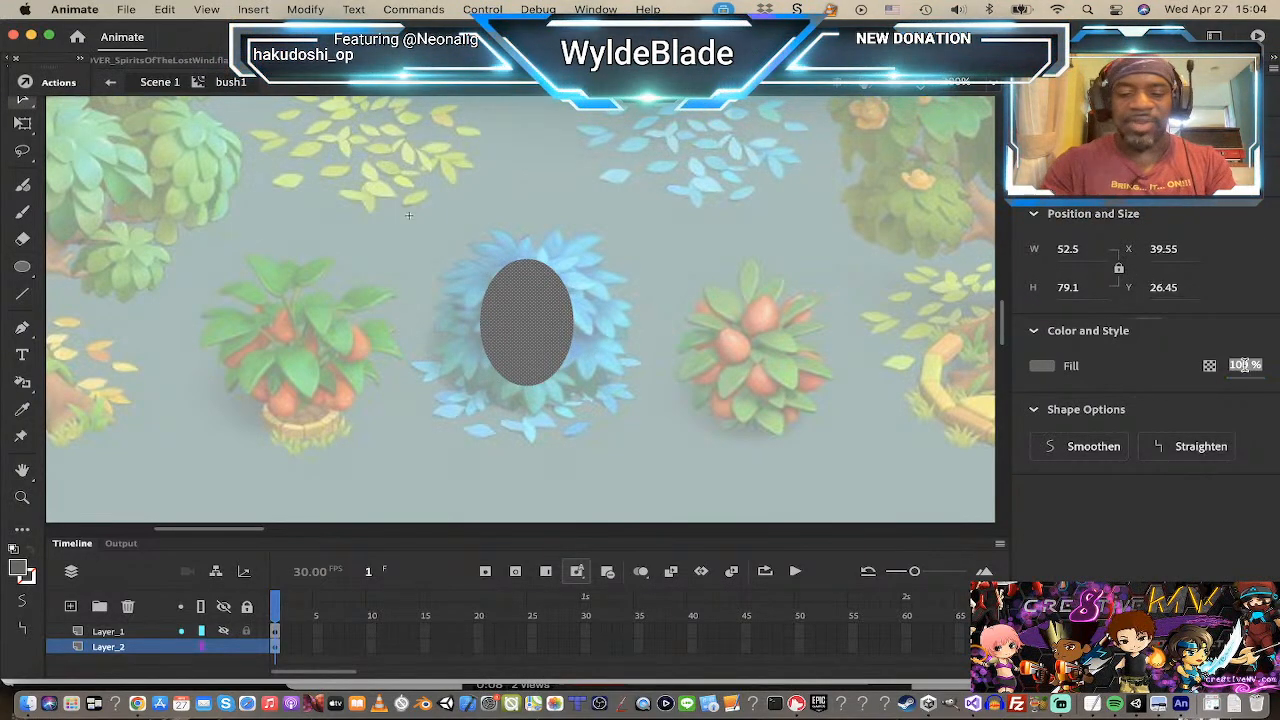
text(7)
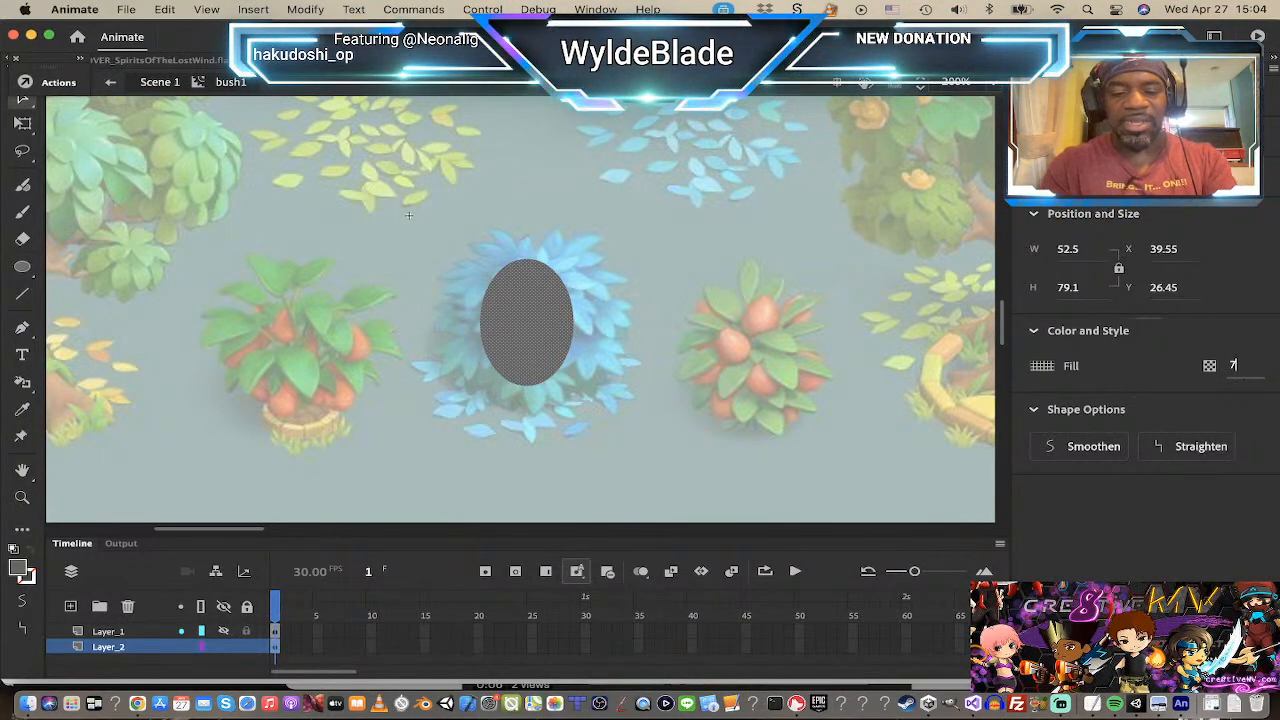
key(BackSpace)
text(65)
key(Return)
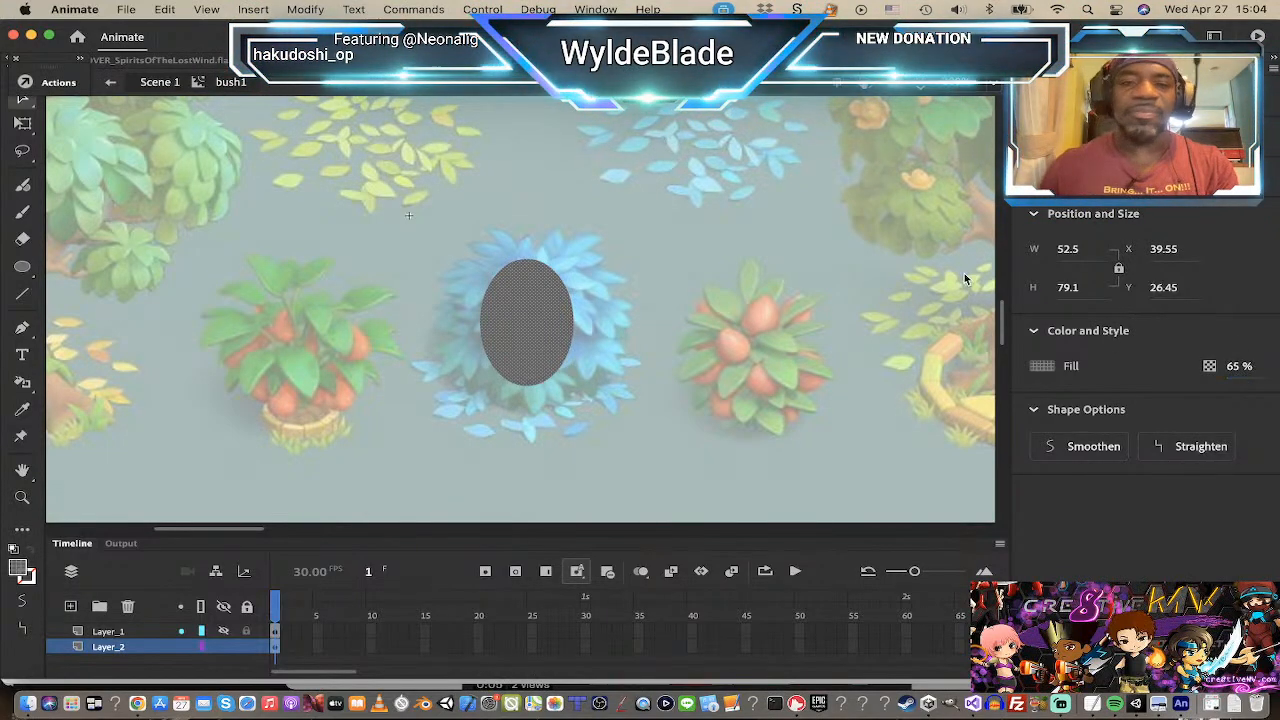
click(174, 86)
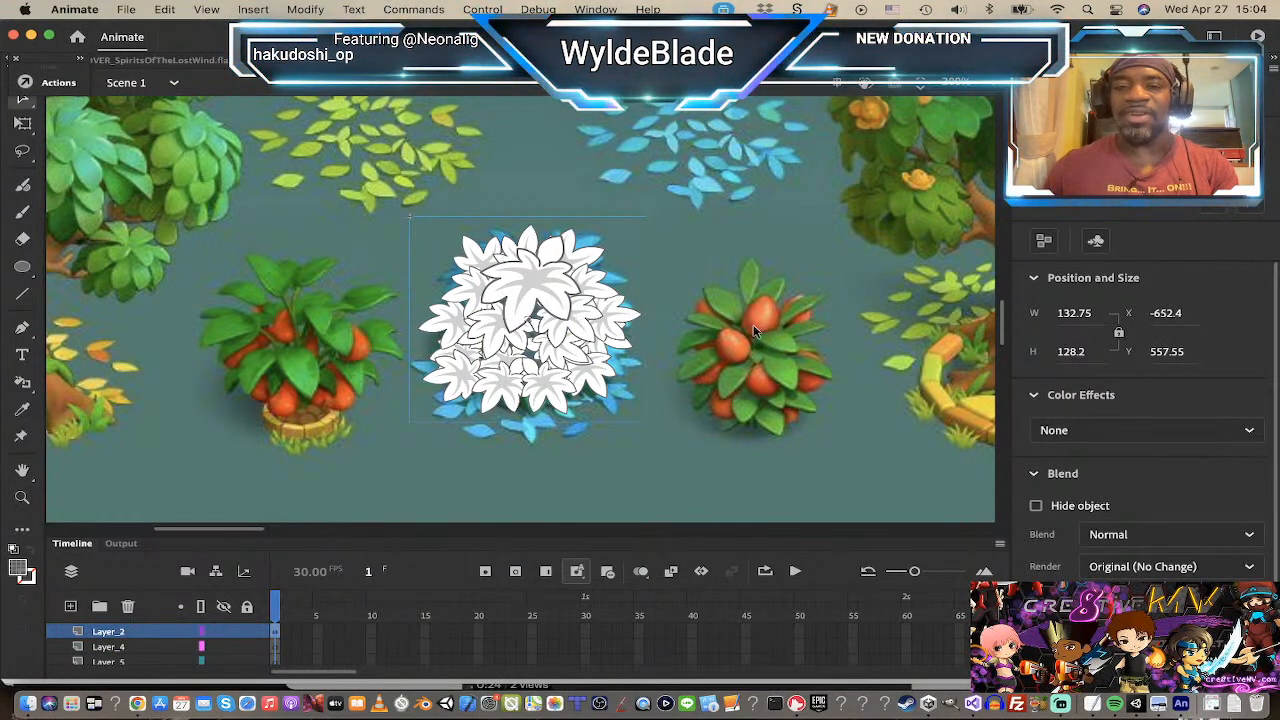
Step: Try the Alpha and white Tint color effects on the bush instance, with tint at 49% and 38%, and reset the effect to None
click(1150, 431)
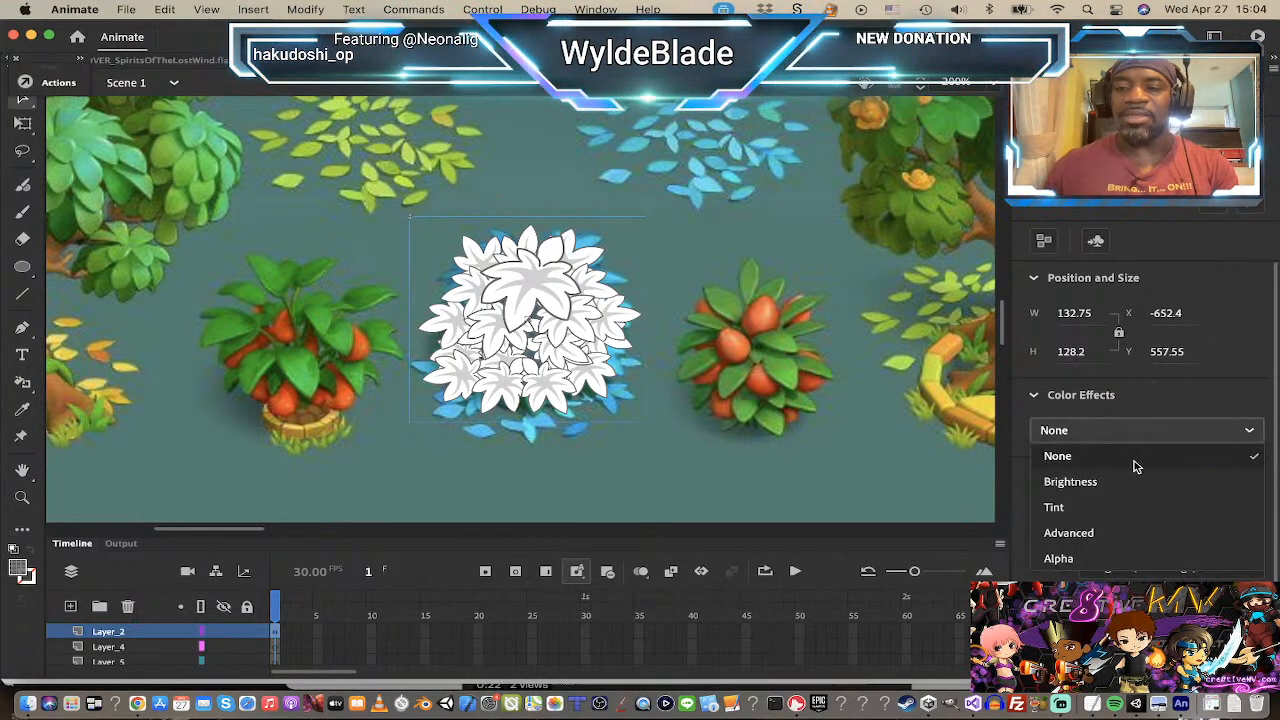
click(1112, 560)
click(1122, 431)
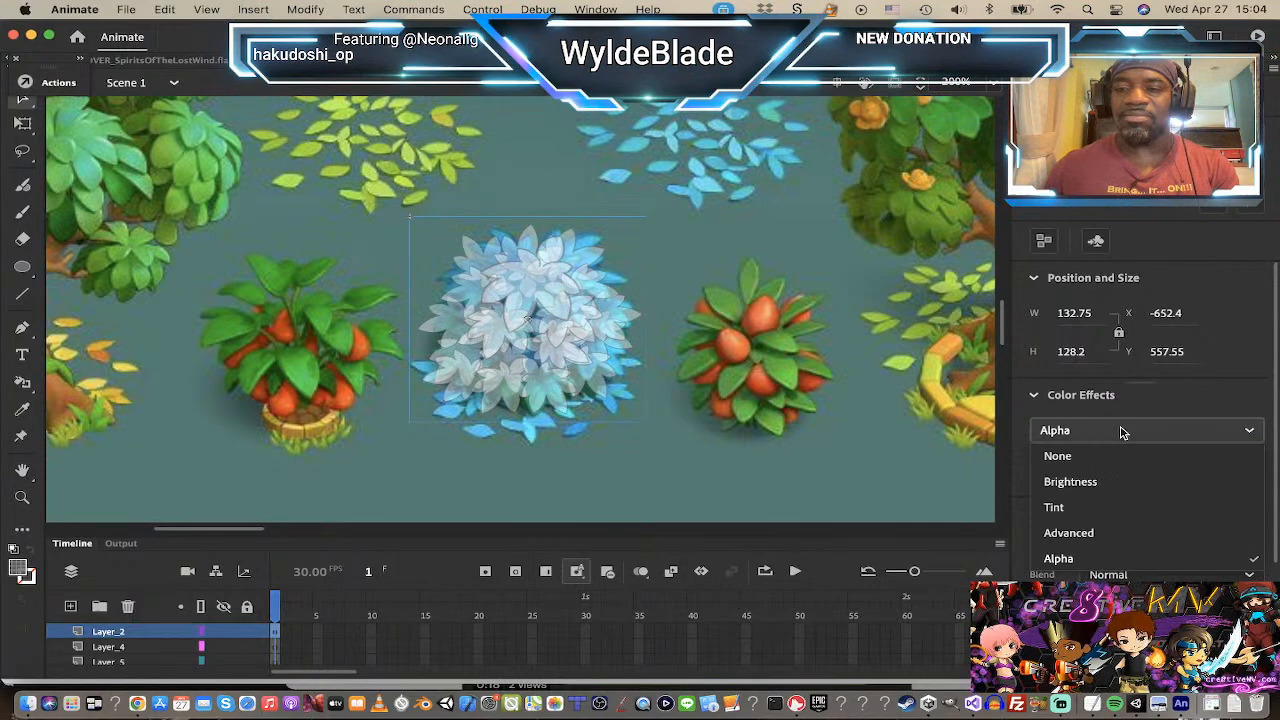
click(1090, 507)
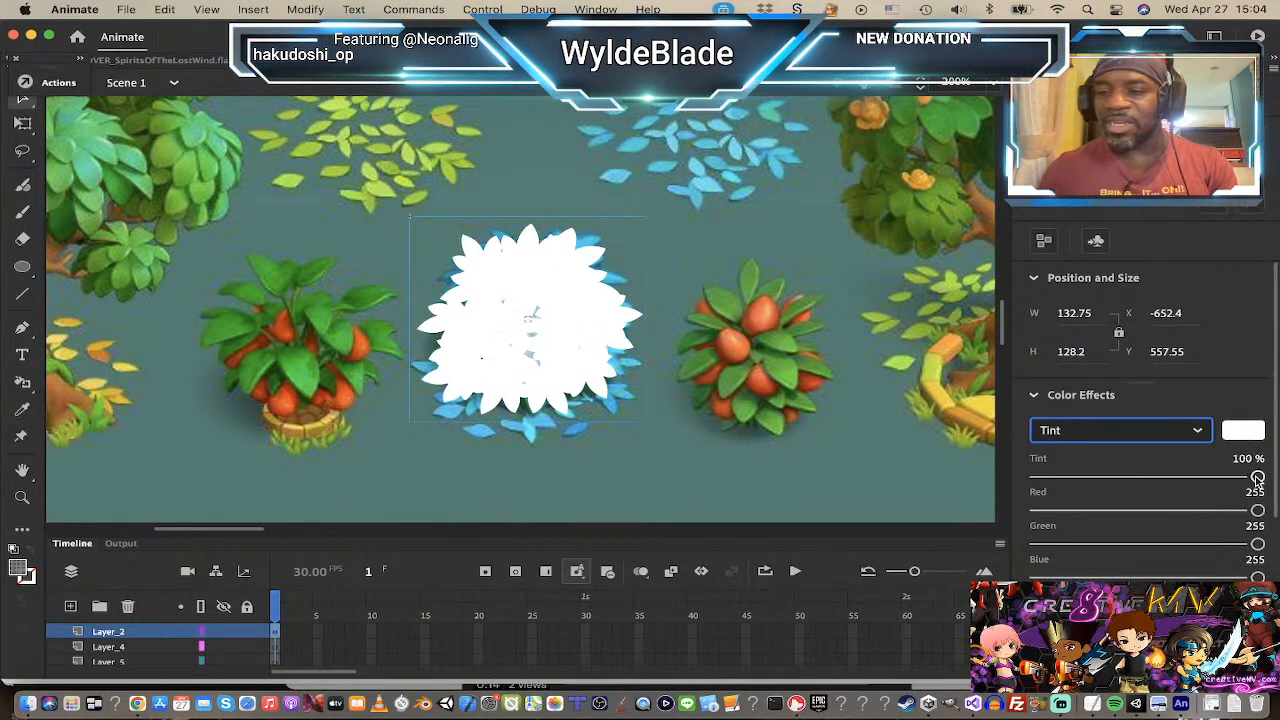
drag(1258, 478, 1145, 478)
click(1256, 432)
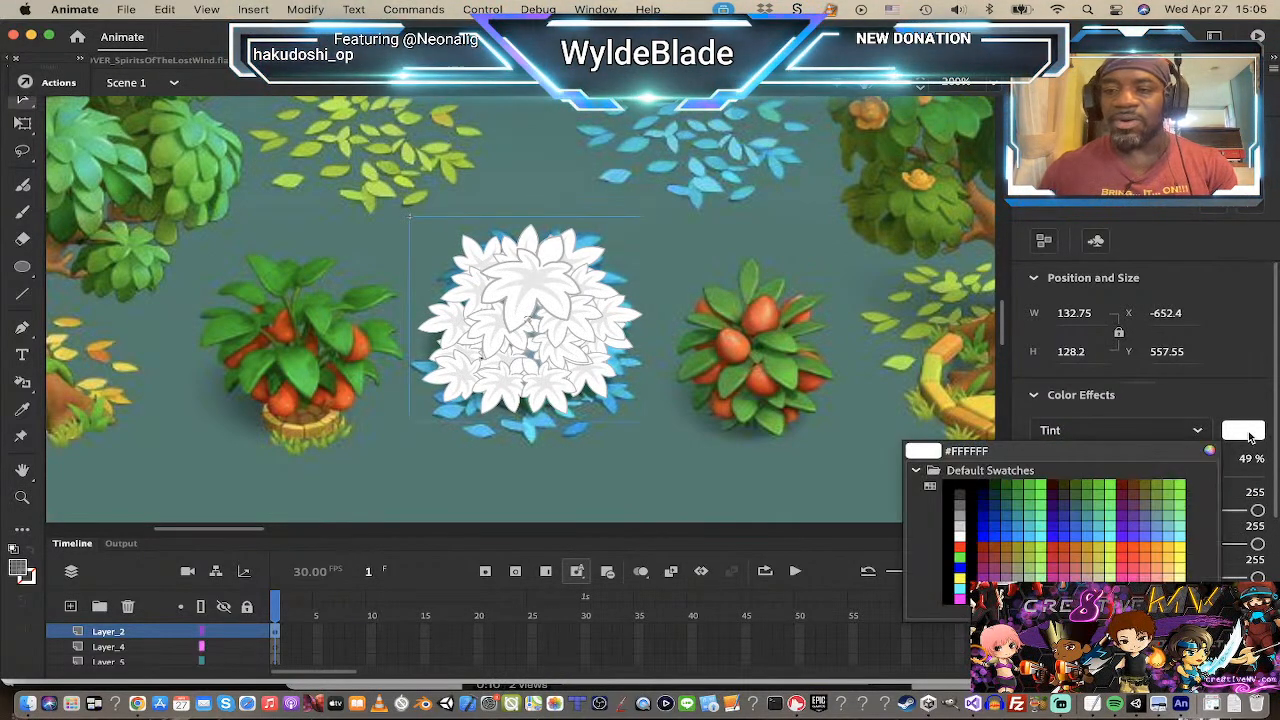
click(960, 530)
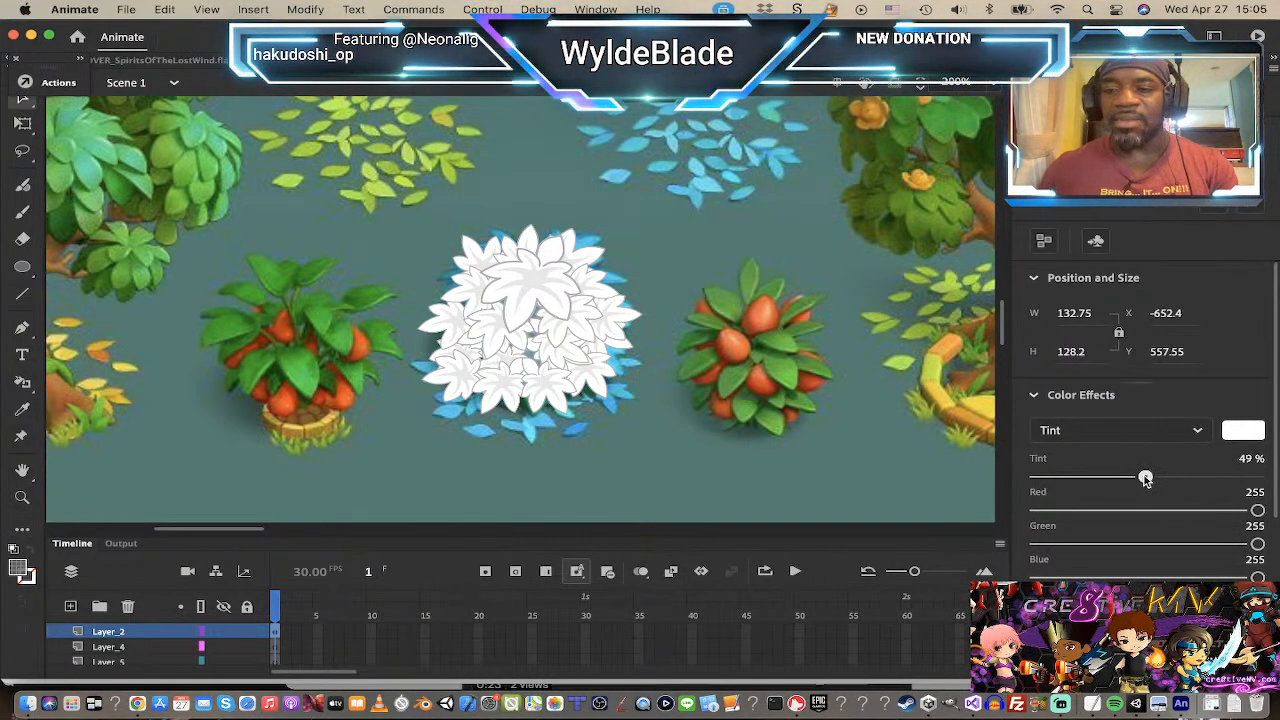
drag(1145, 479, 1115, 480)
click(1148, 432)
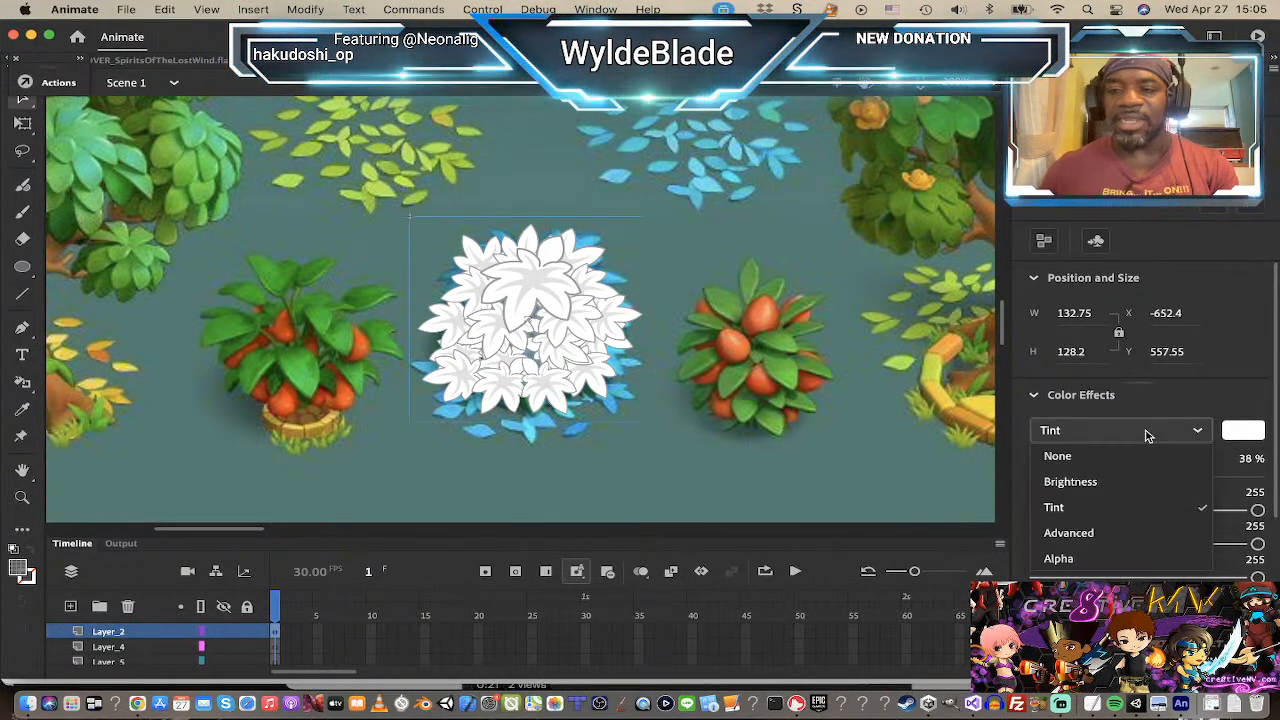
click(1122, 460)
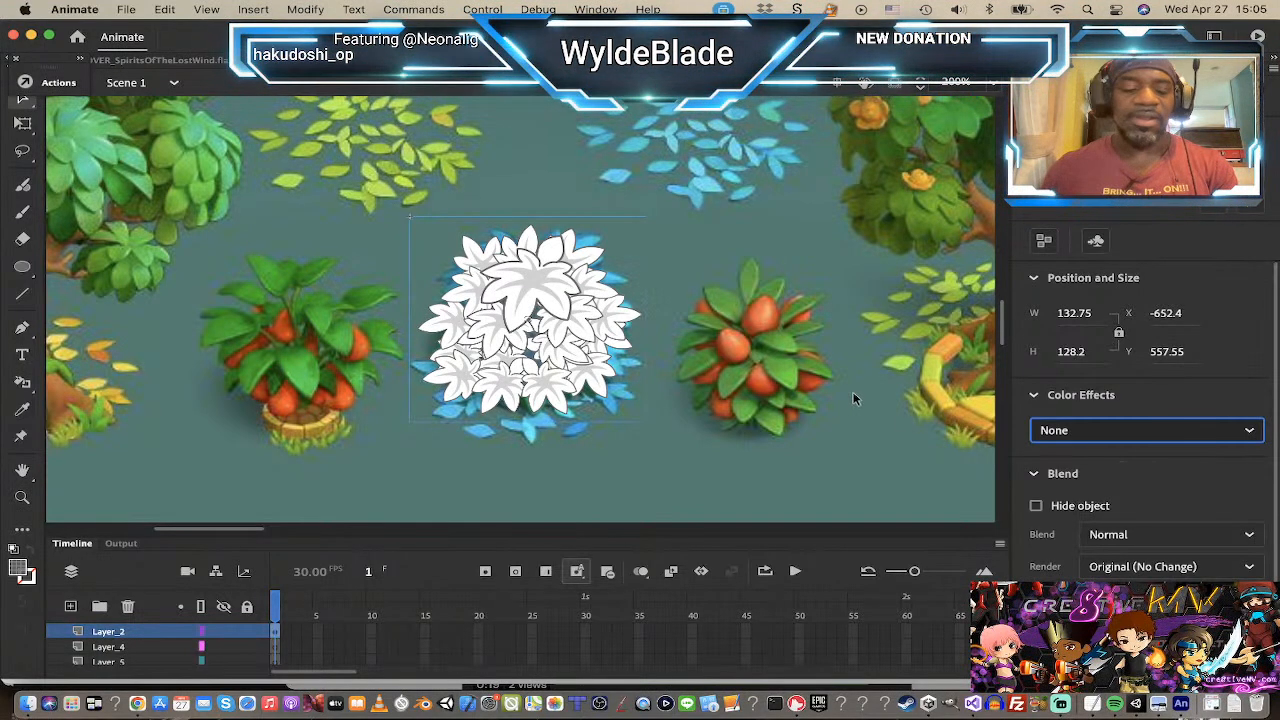
Step: Save the document and export the bush as a 32-bit PNG sequence named bush1 into the parent folder of TempGFX
key(super+s)
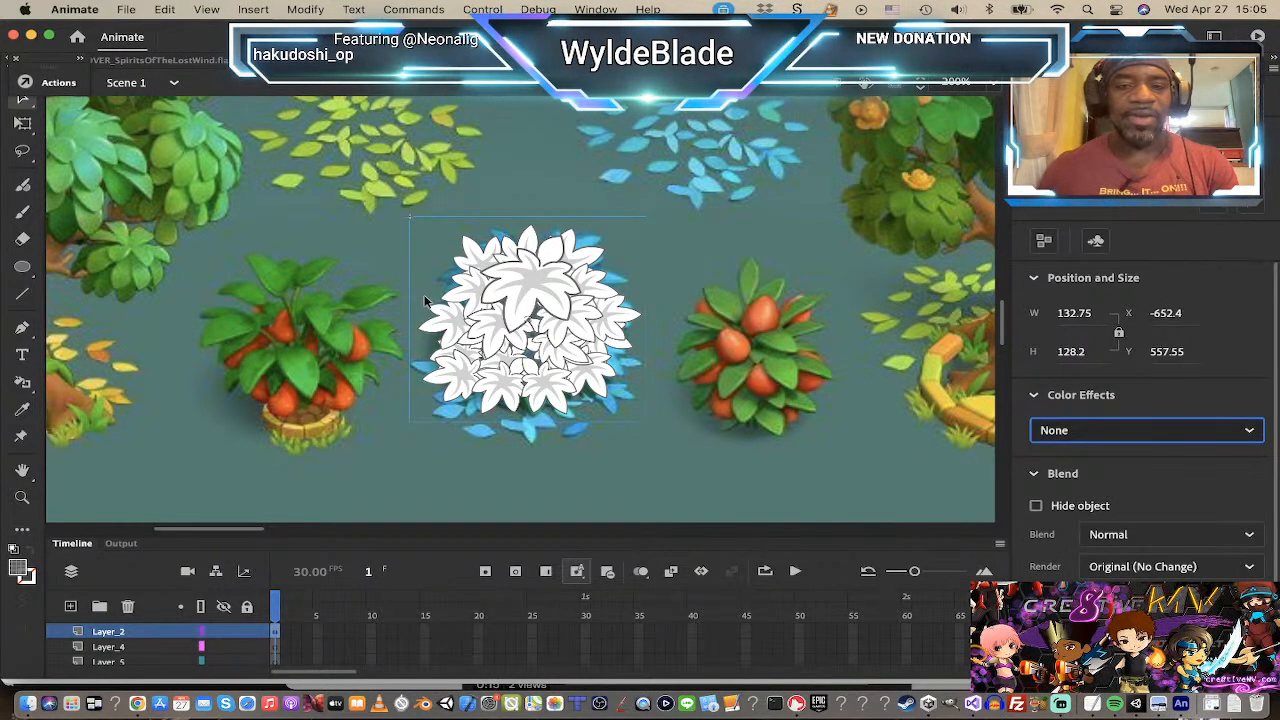
right_click(530, 280)
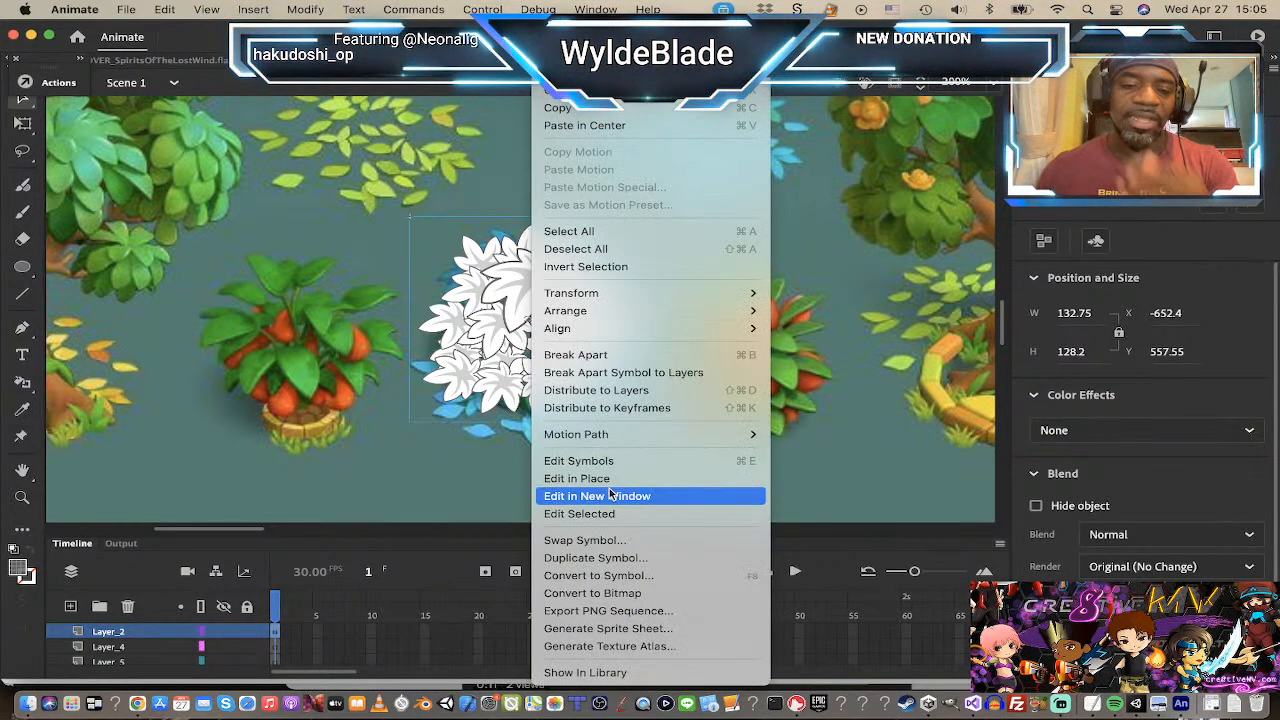
click(606, 611)
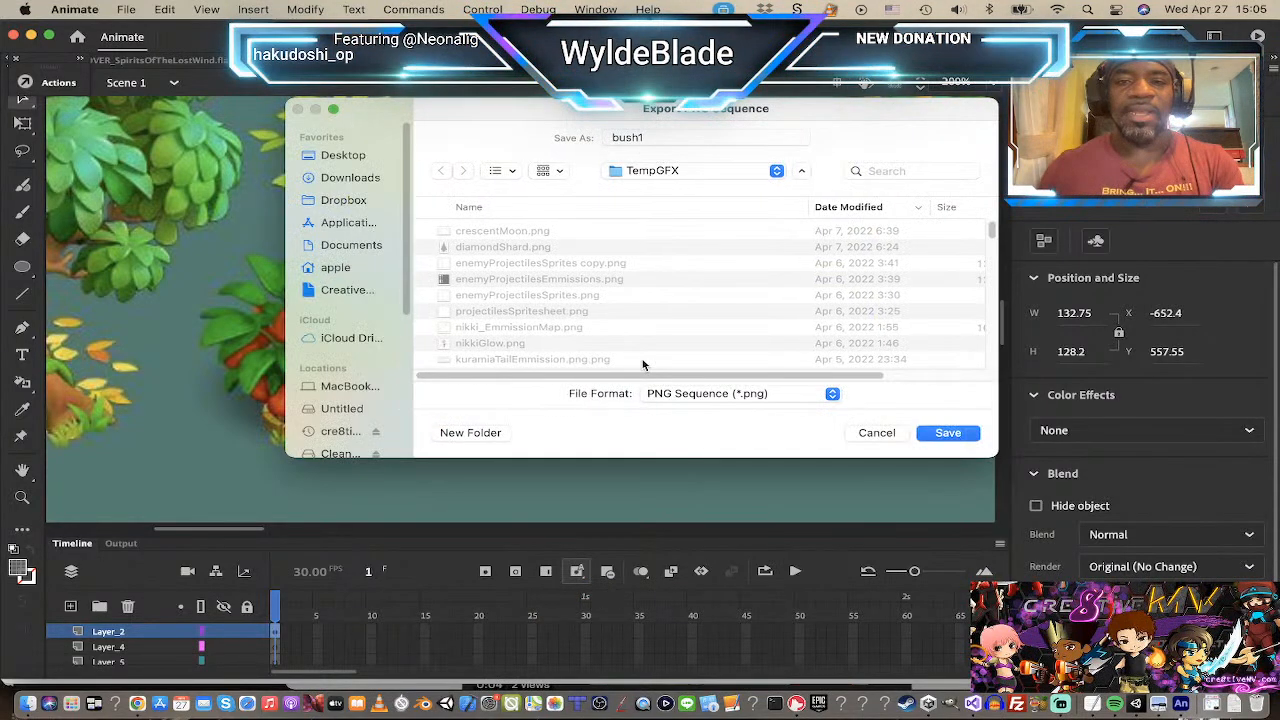
click(707, 175)
click(702, 192)
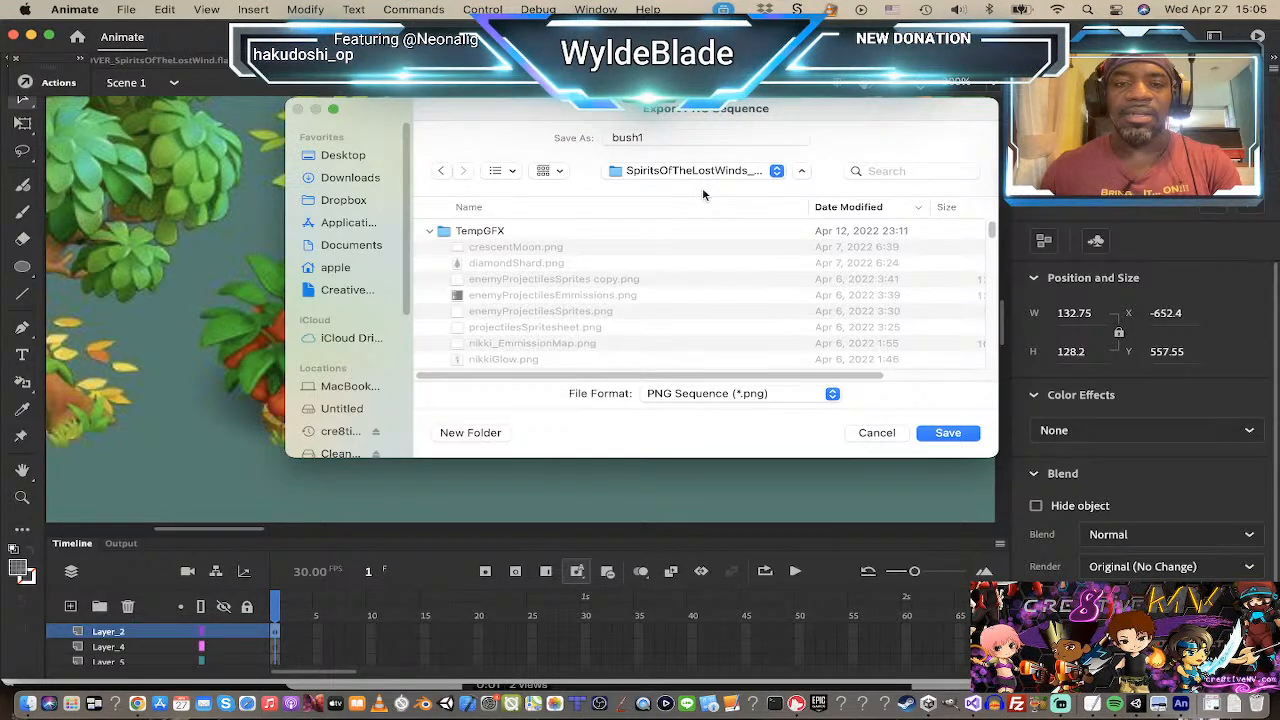
key(Return)
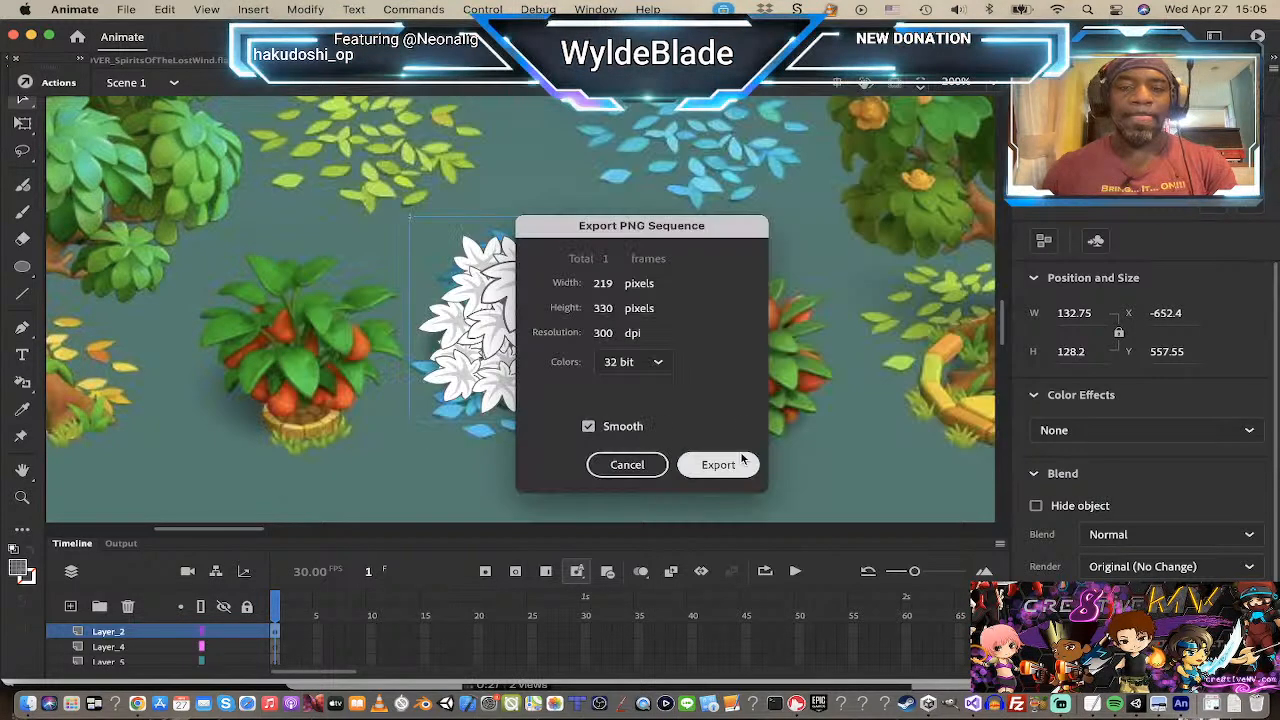
click(718, 464)
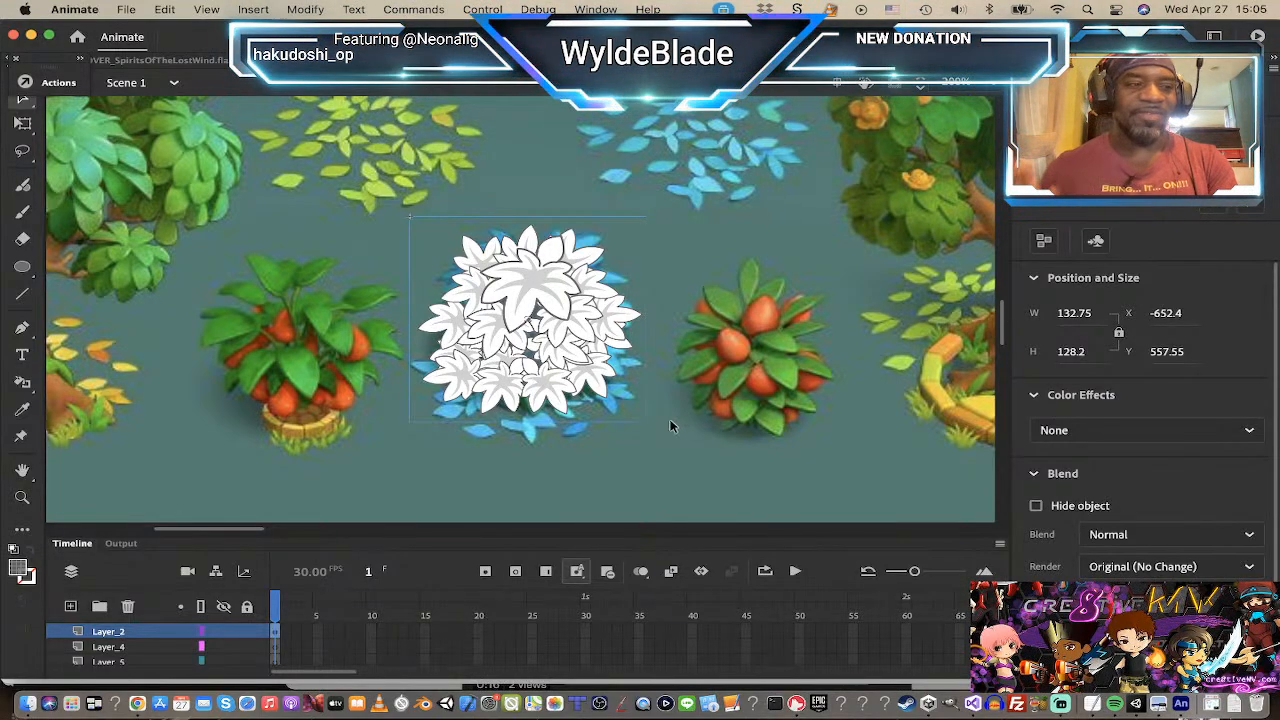
Step: Save the document with the finished bush
key(z)
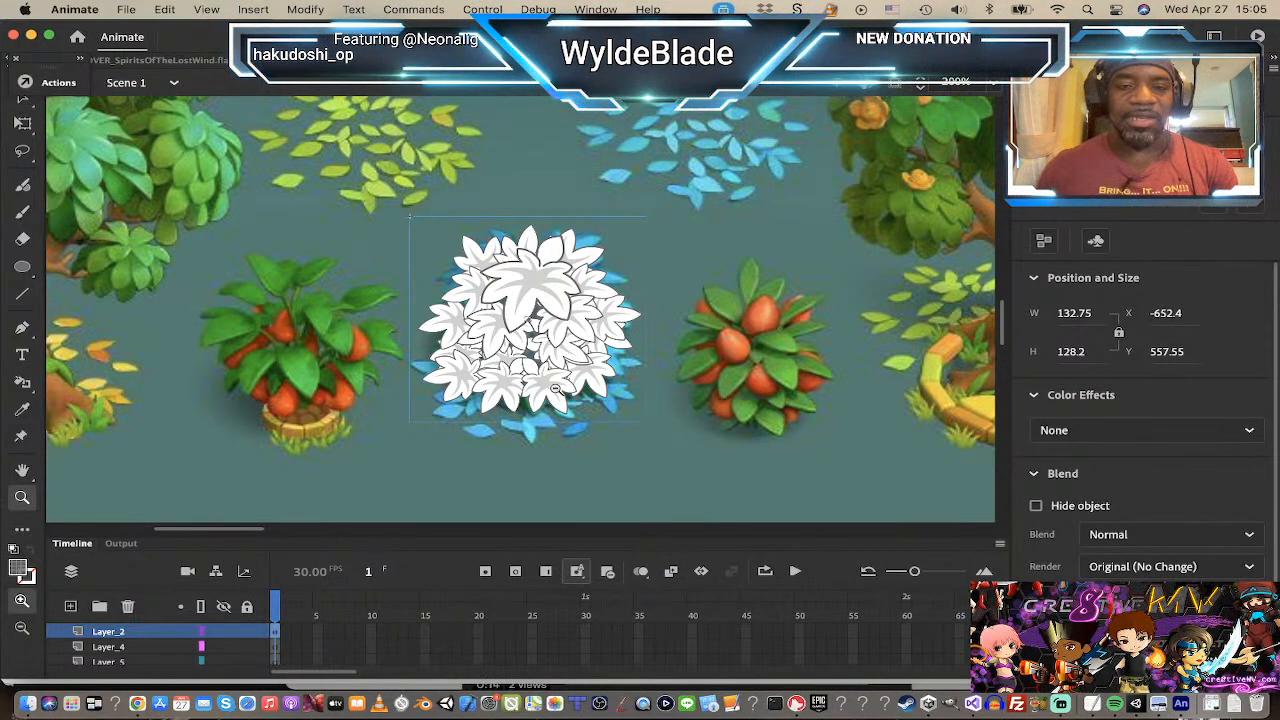
alt+click(555, 386)
alt+click(552, 371)
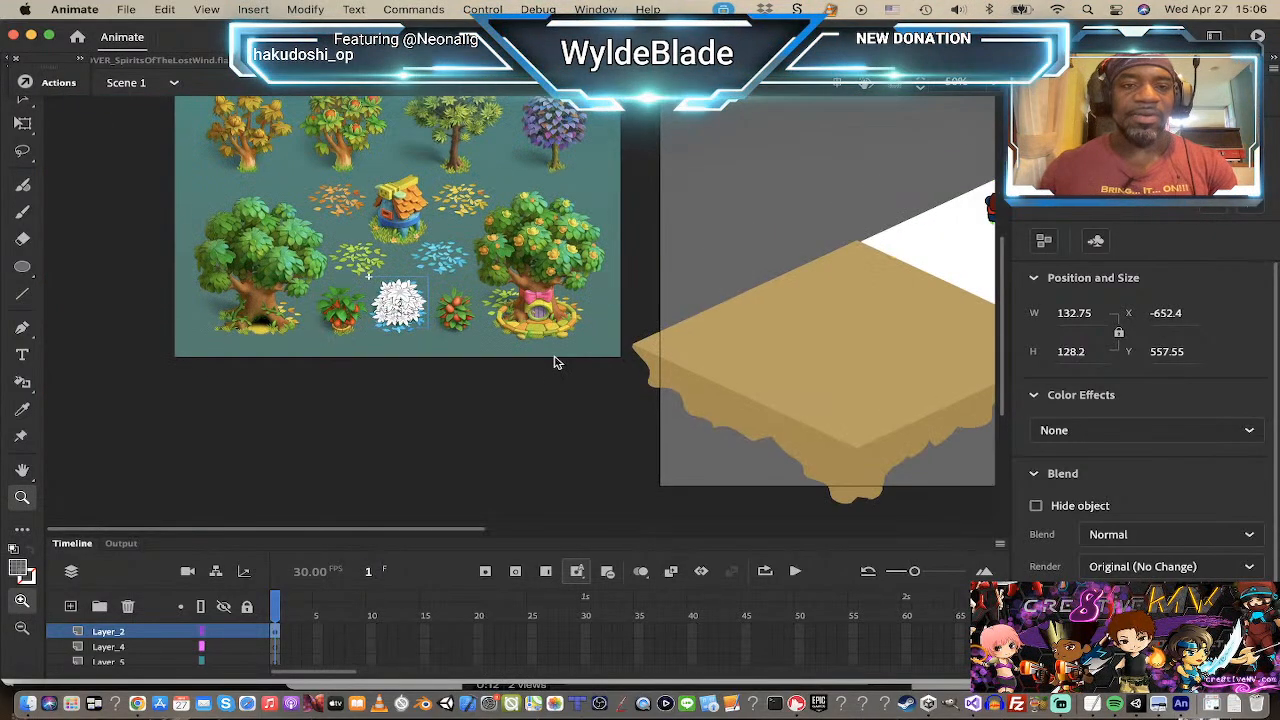
key(super+s)
Step: Switch to Unity, open the project's Sprites folder and expand its subfolders
key(super+Tab)
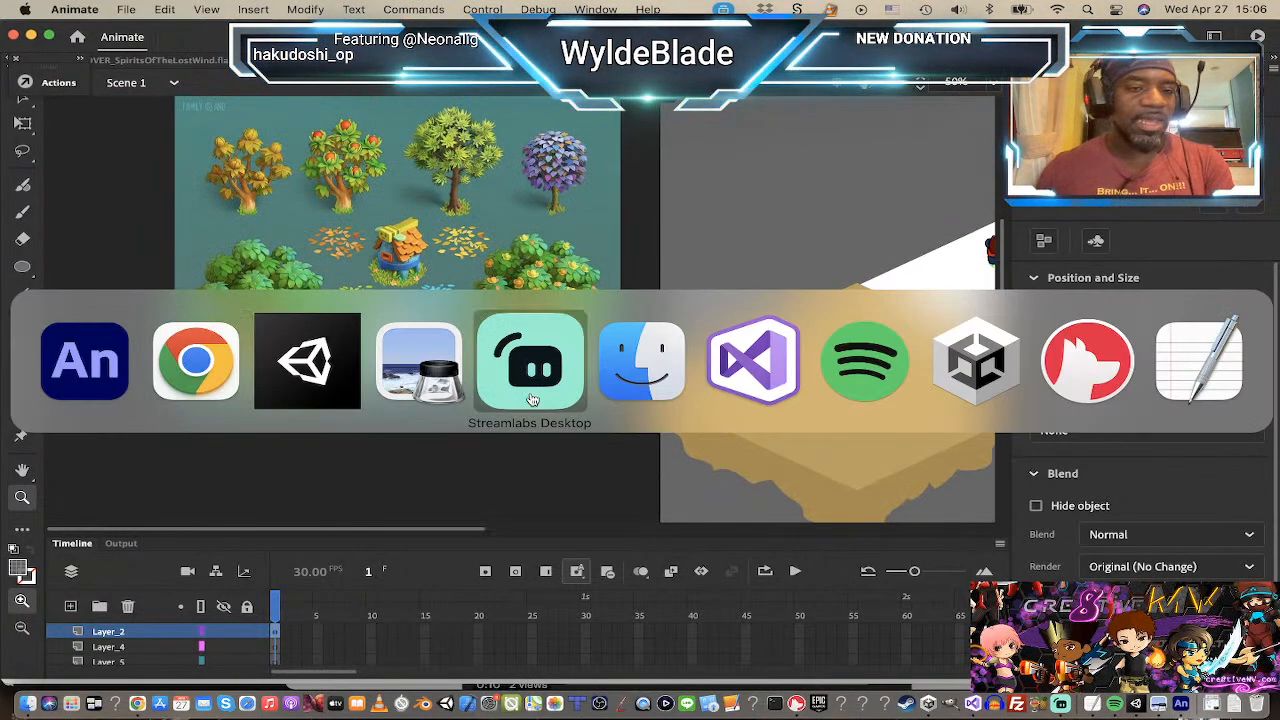
click(305, 358)
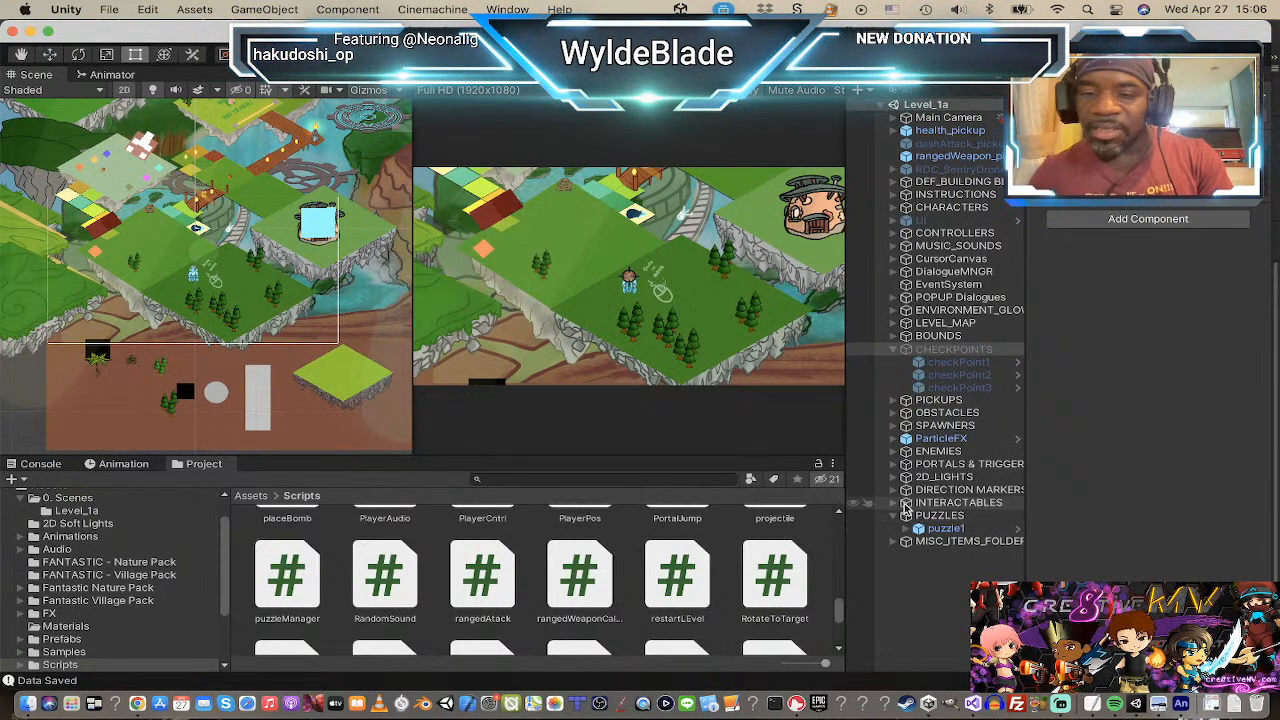
scroll(138, 606, down, 5)
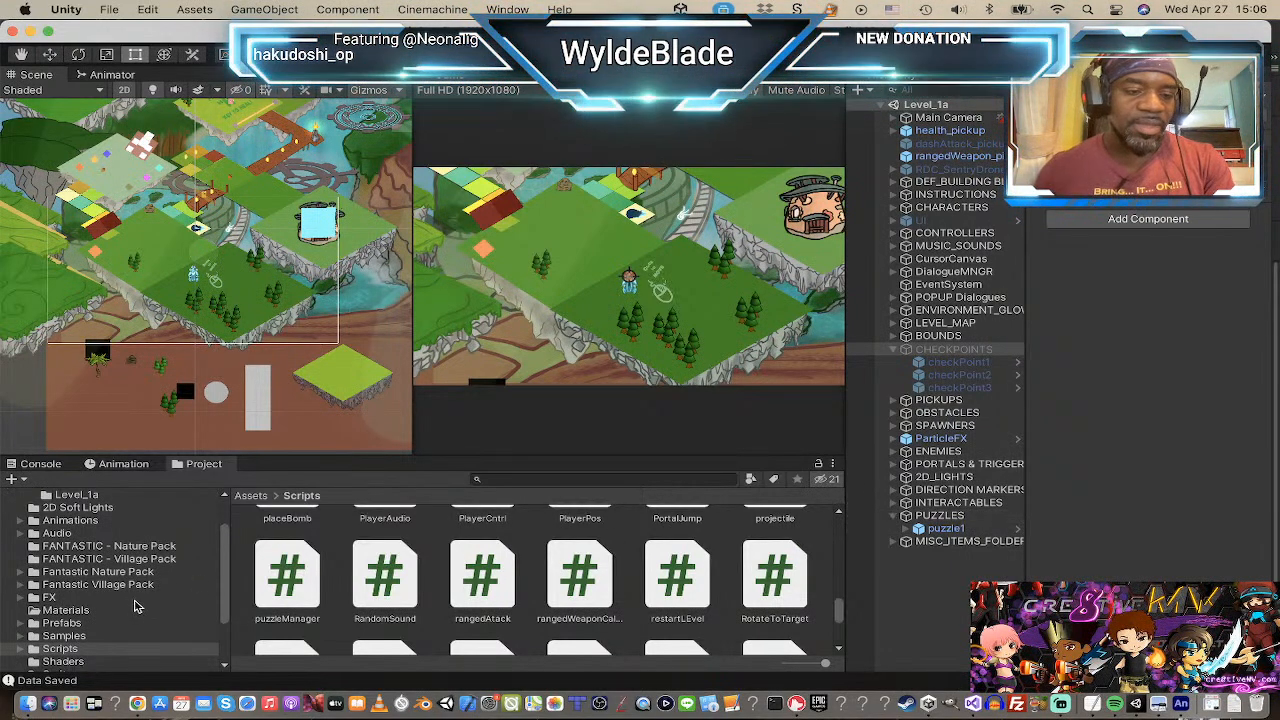
click(61, 598)
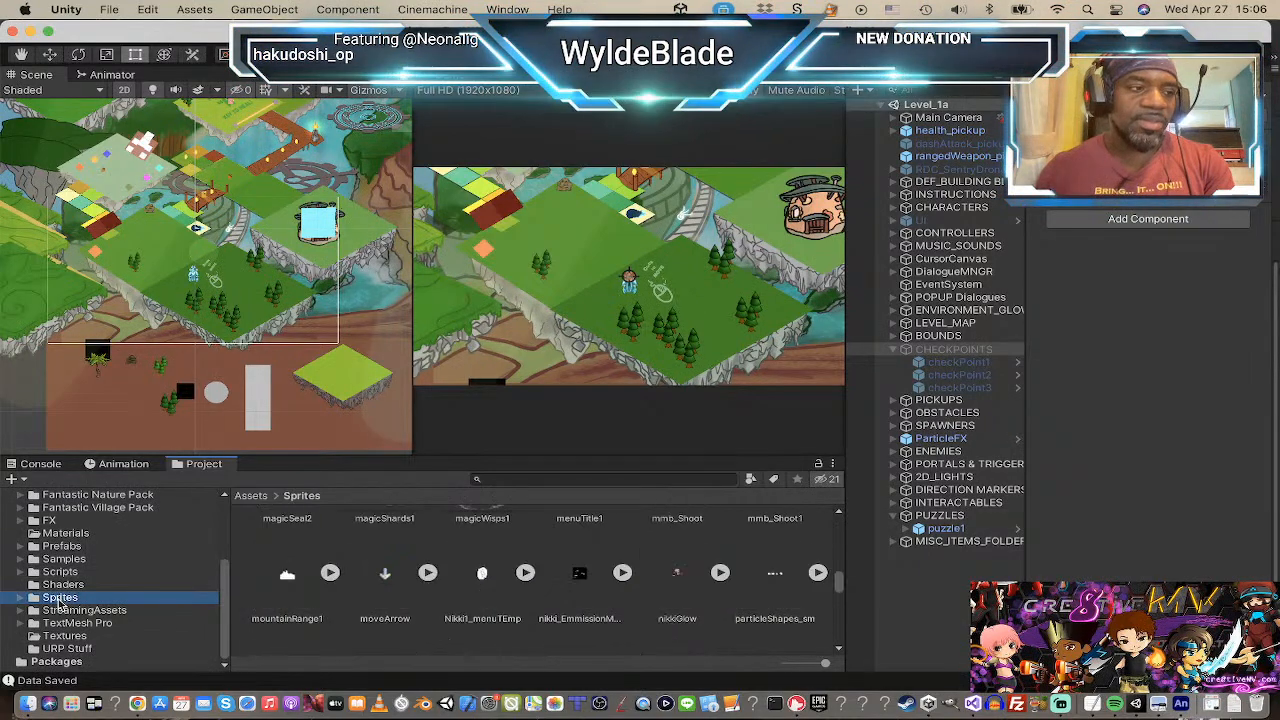
click(21, 598)
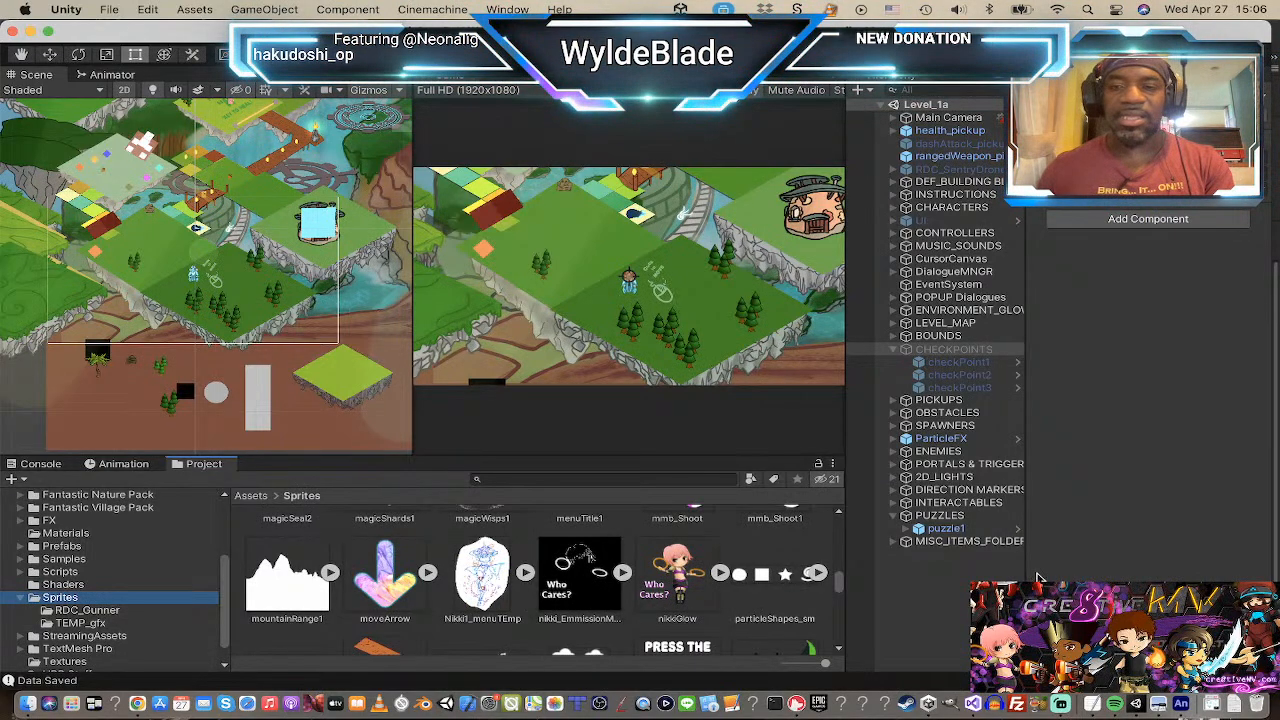
Step: Switch to Finder and browse the Desktop folders for the location of the exported bush image
key(super+Tab)
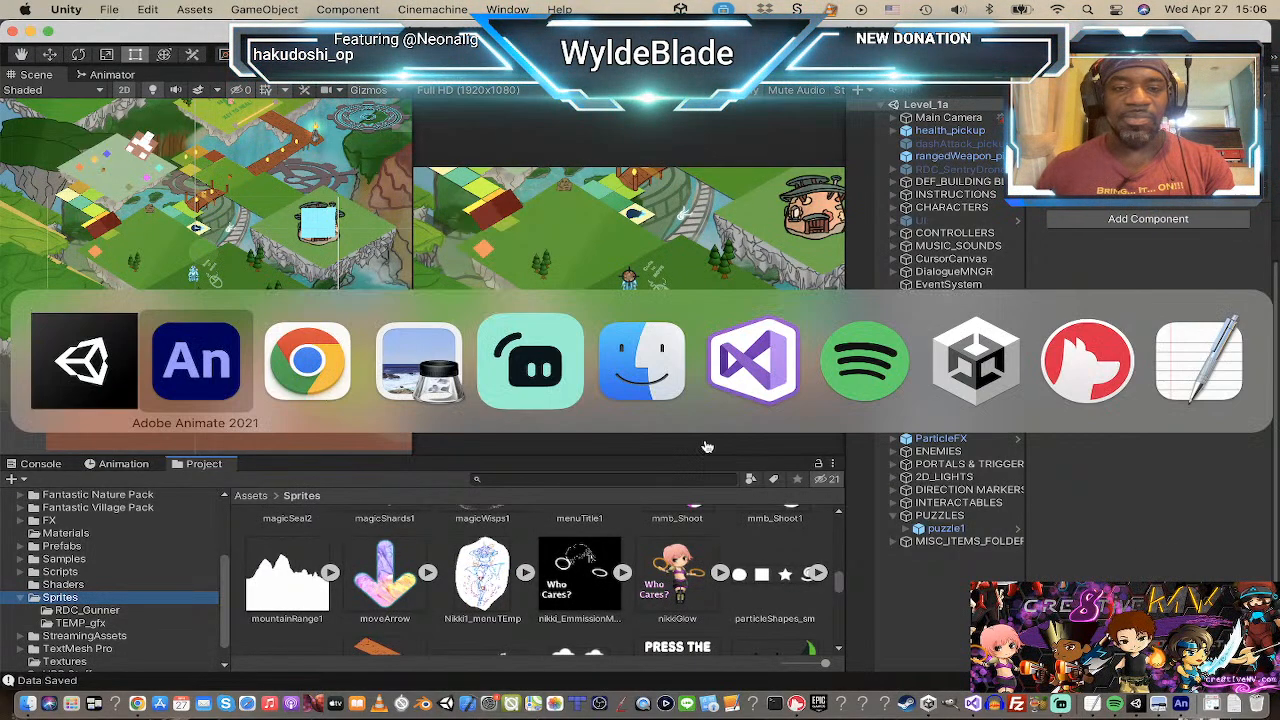
click(645, 362)
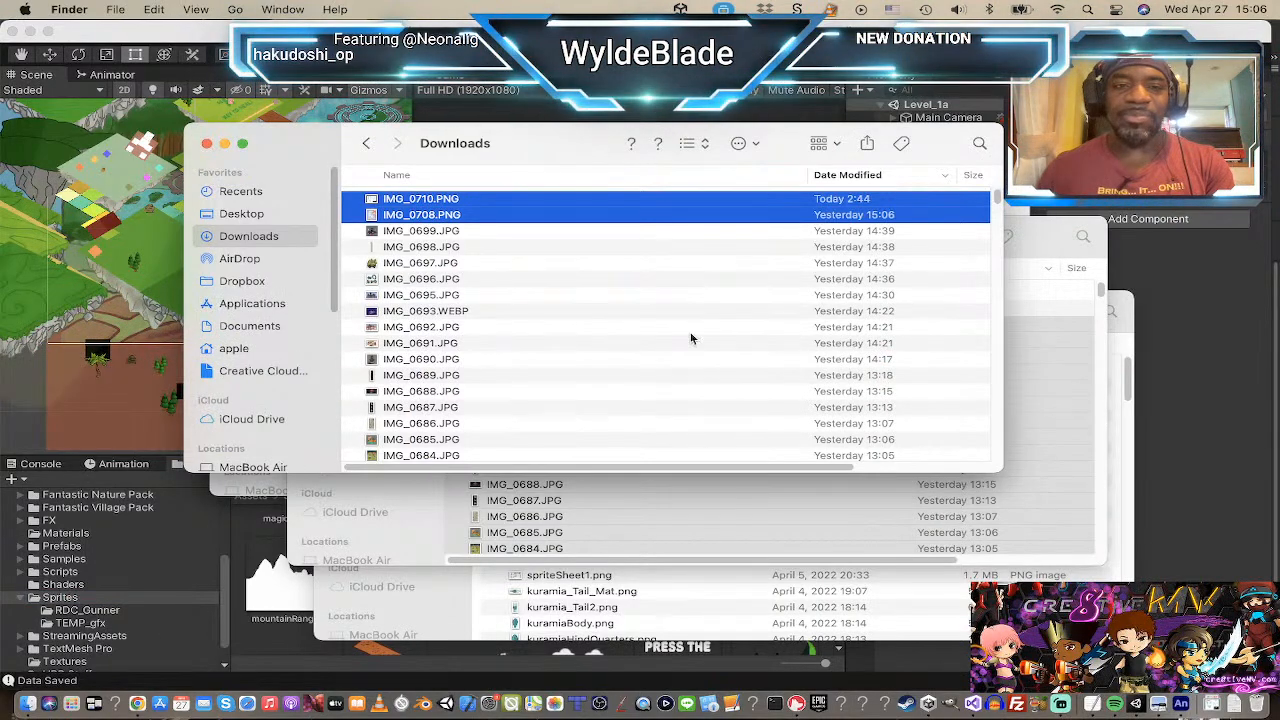
click(232, 217)
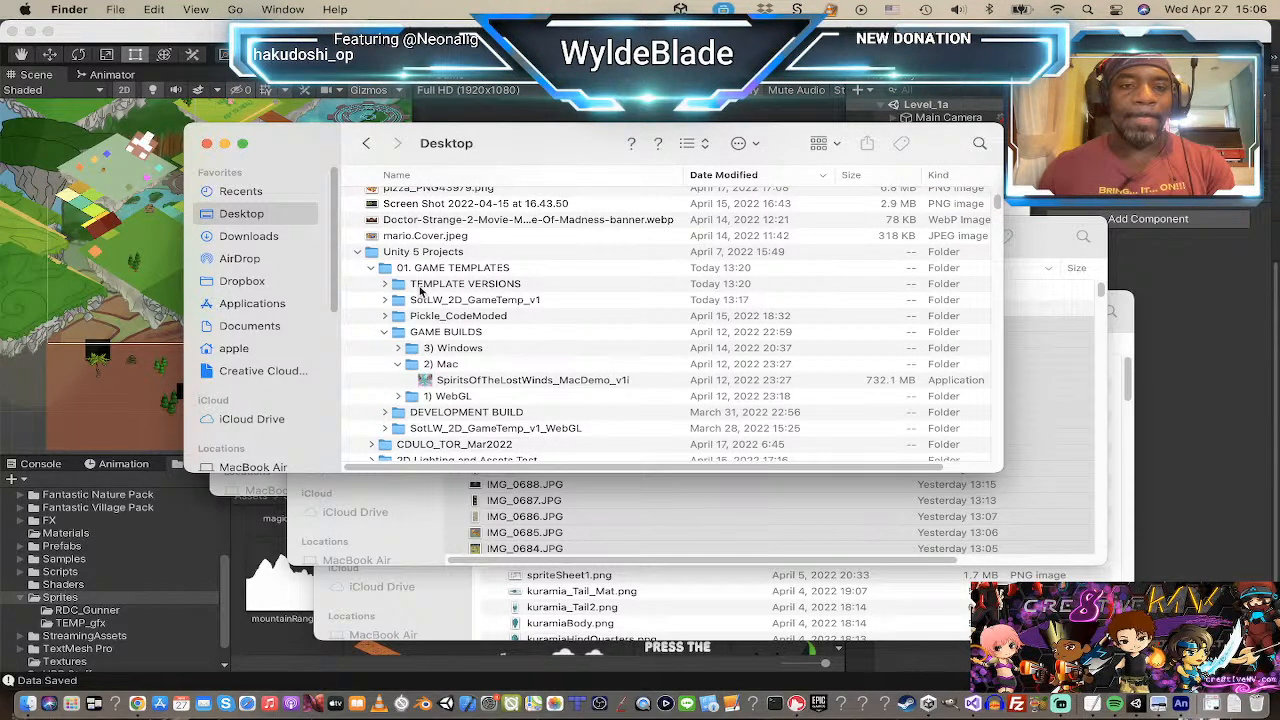
scroll(440, 300, down, 10)
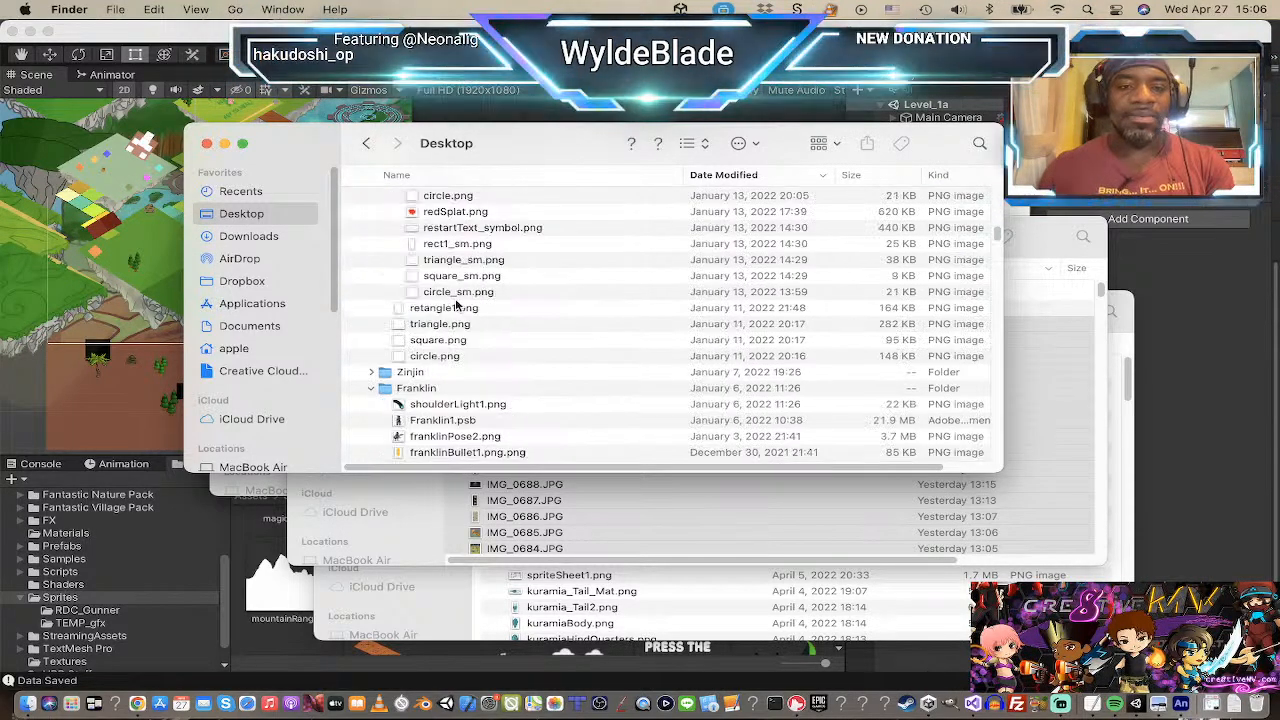
scroll(457, 306, up, 3)
scroll(457, 306, up, 5)
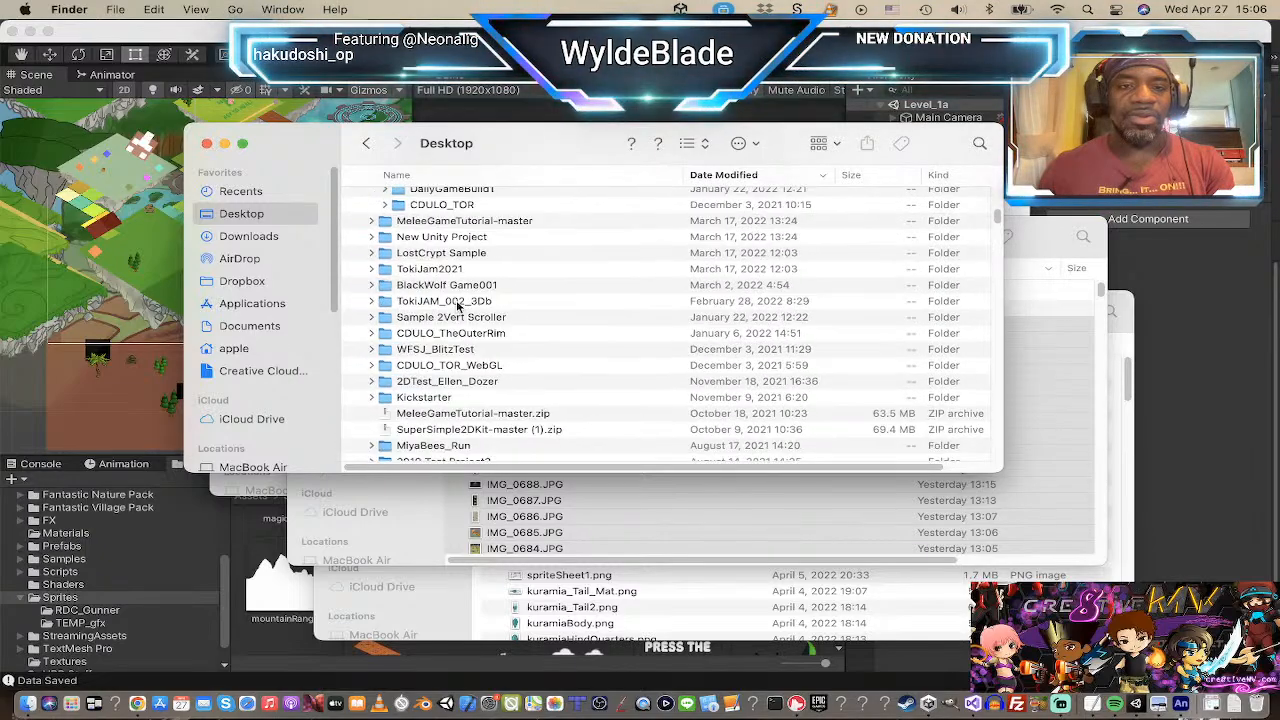
scroll(456, 300, down, 10)
scroll(456, 294, down, 10)
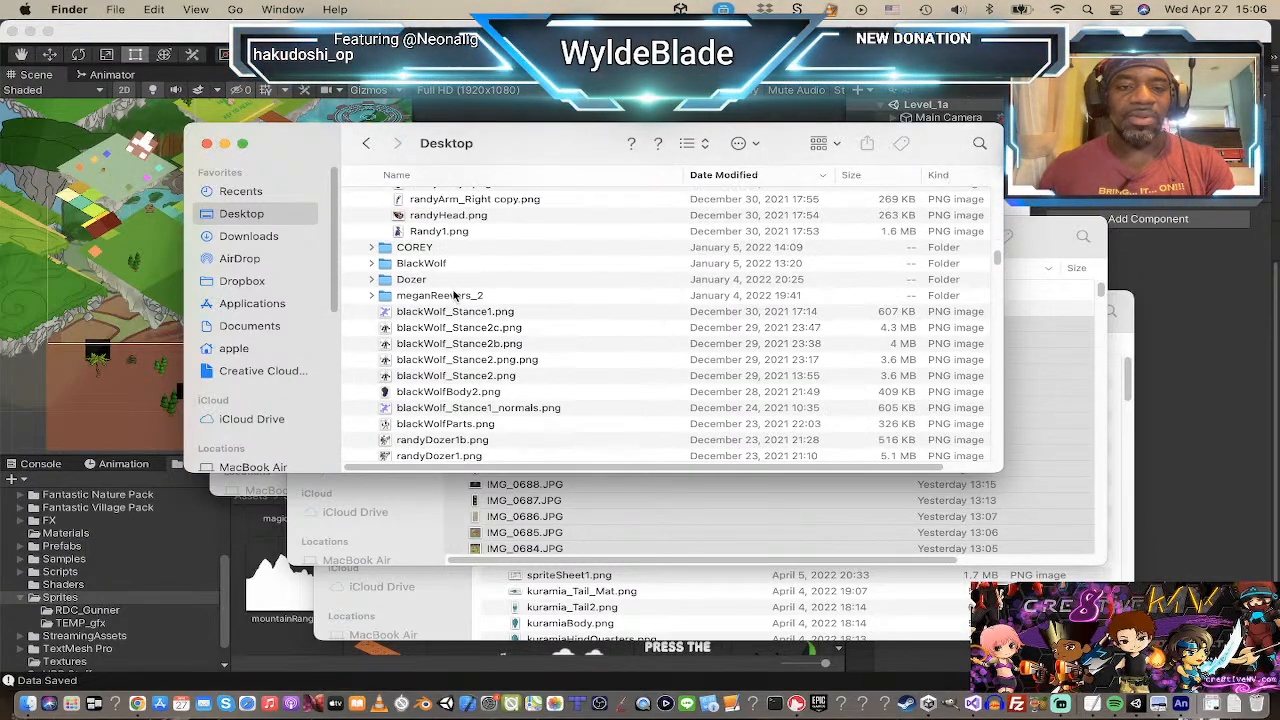
drag(994, 257, 971, 213)
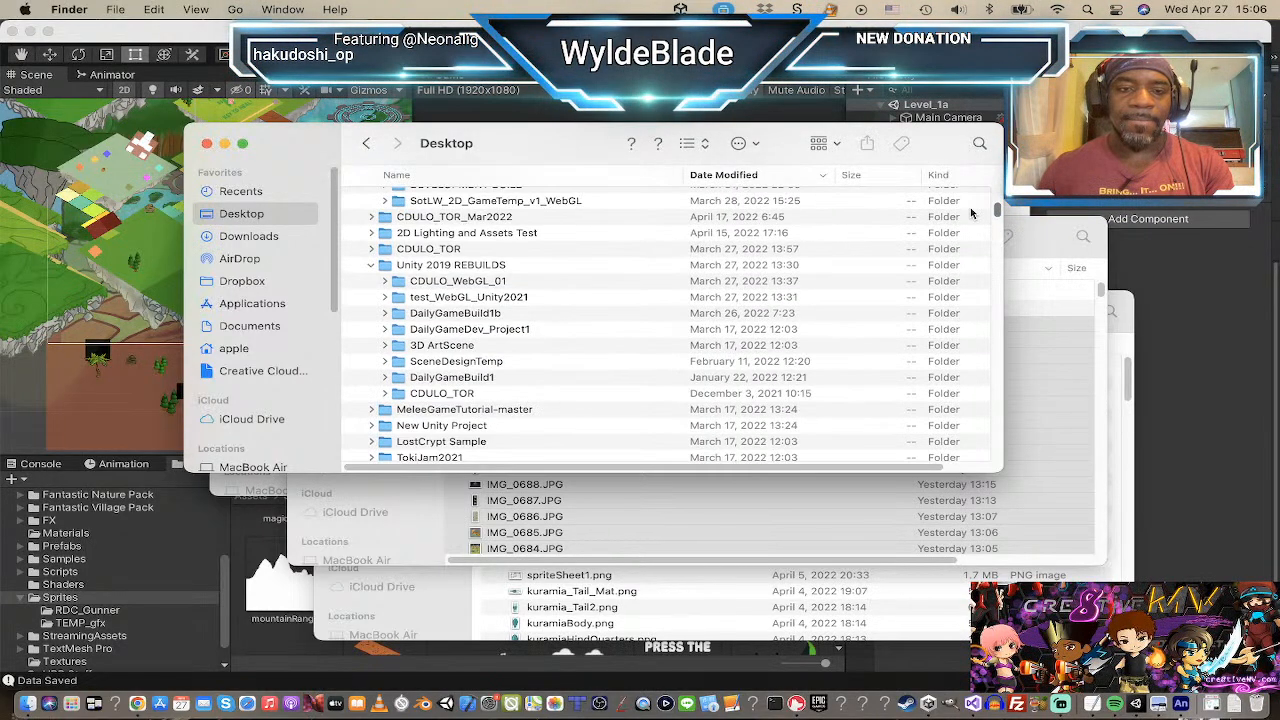
scroll(870, 267, down, 10)
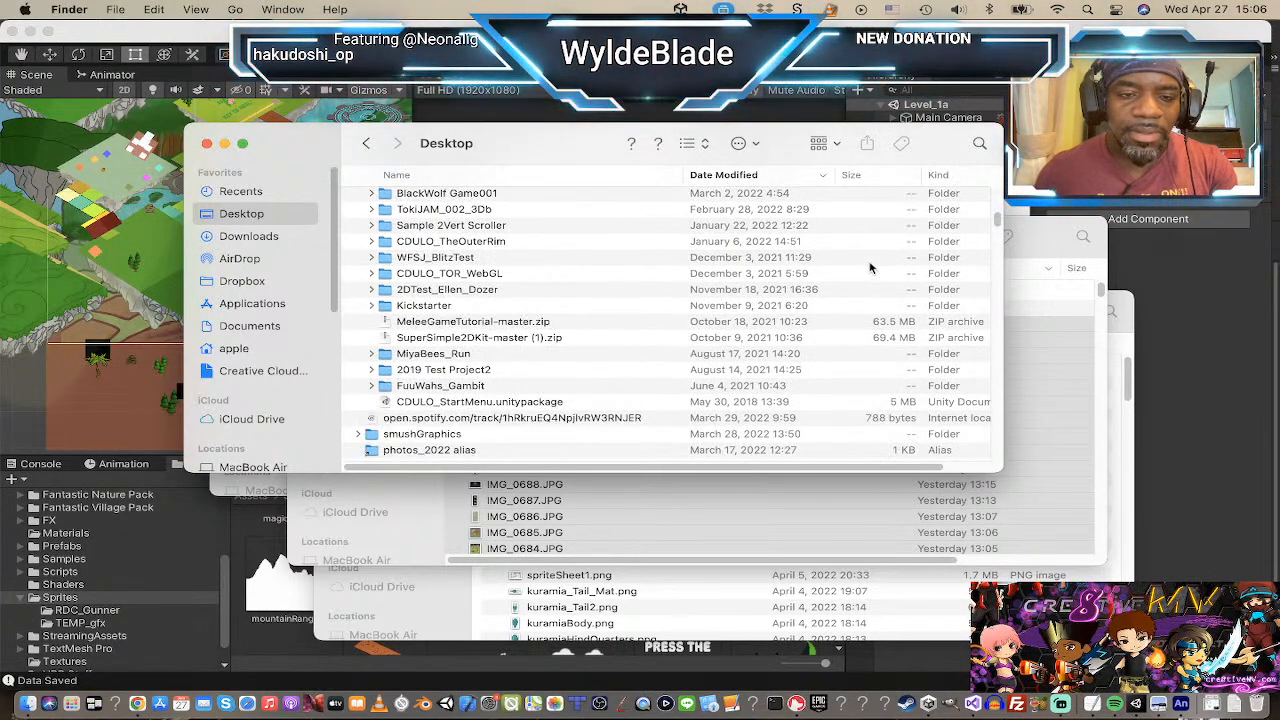
scroll(870, 267, down, 5)
scroll(870, 268, down, 15)
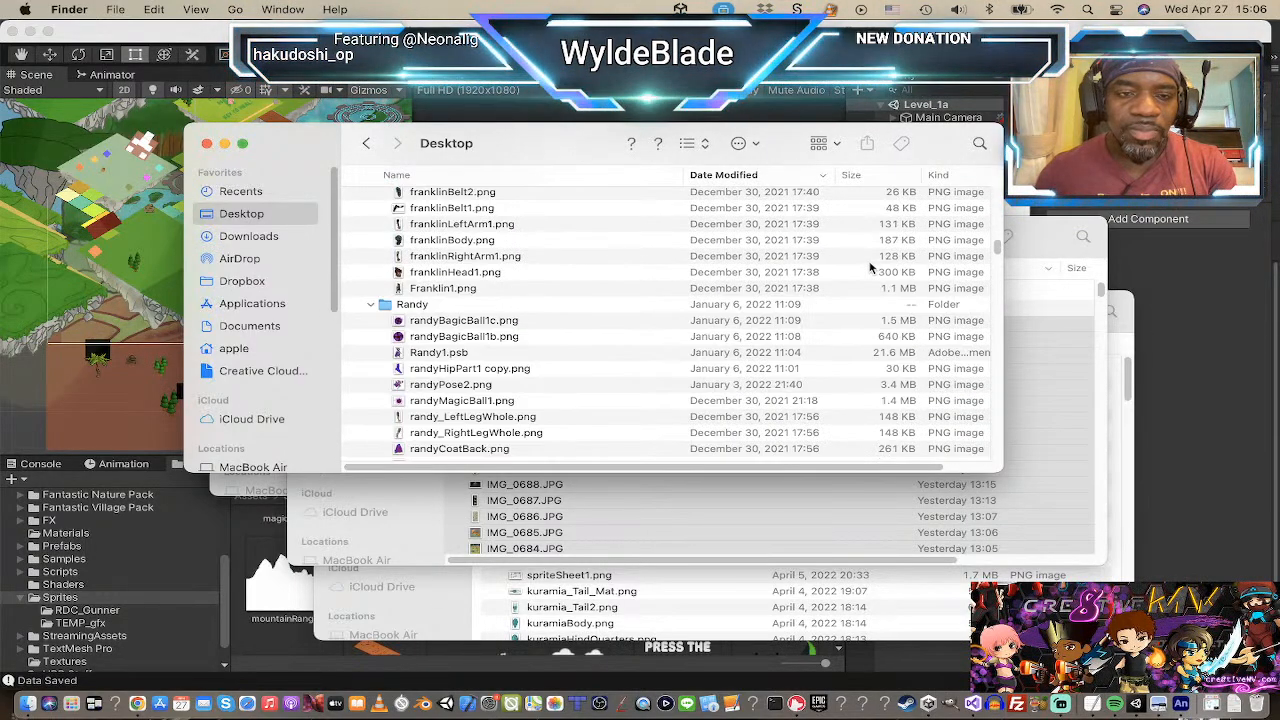
scroll(870, 268, down, 15)
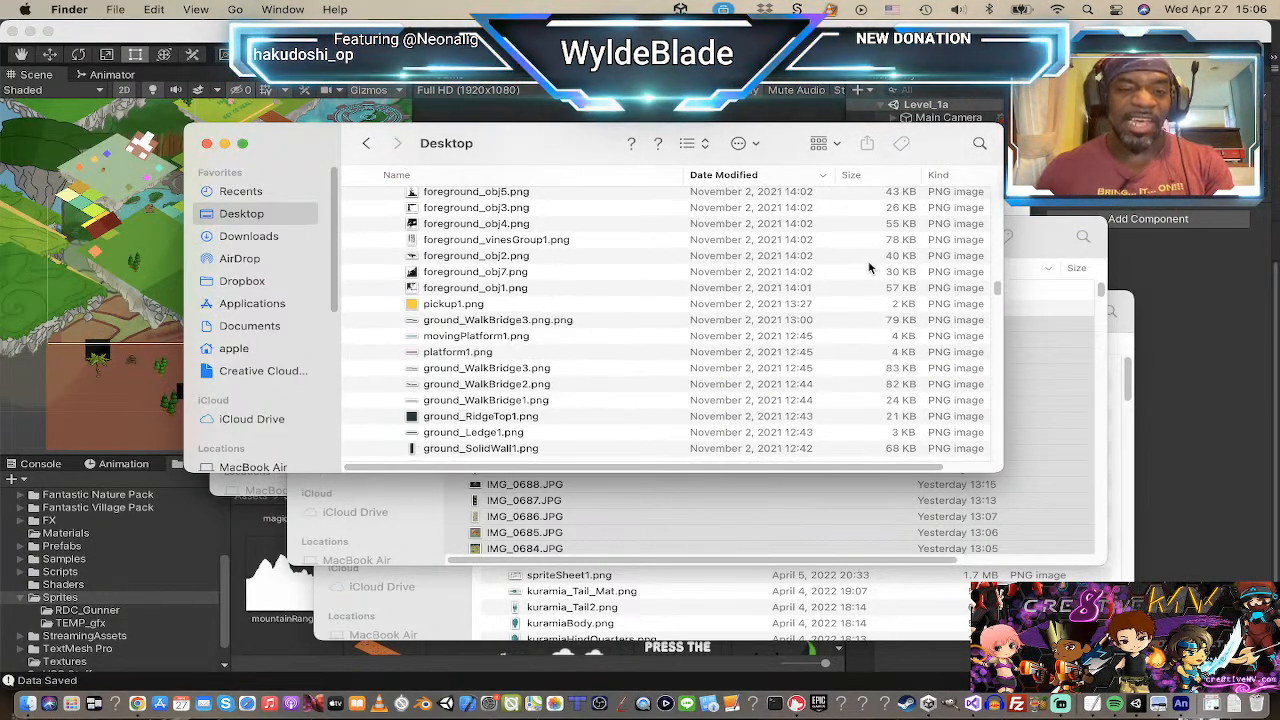
scroll(880, 230, up, 10)
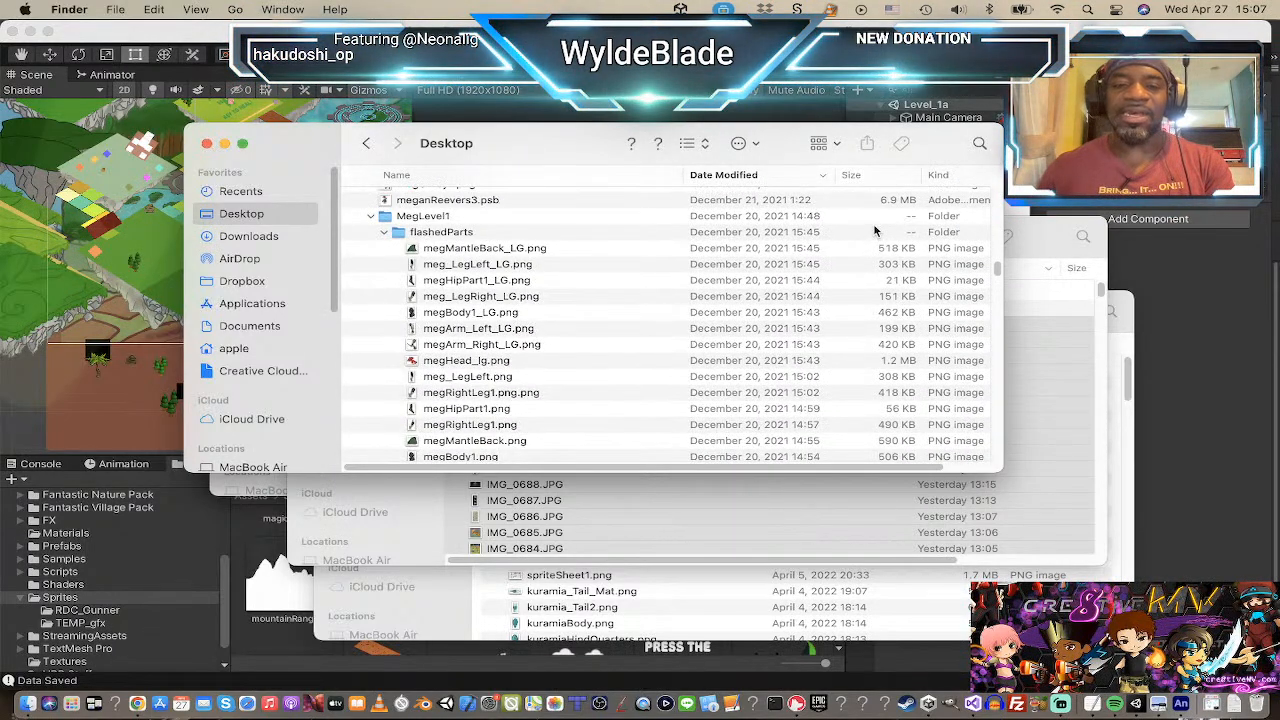
Step: Switch to Animate and check the destination folder in the bush's PNG sequence export dialog, closing it without exporting
key(super+Tab)
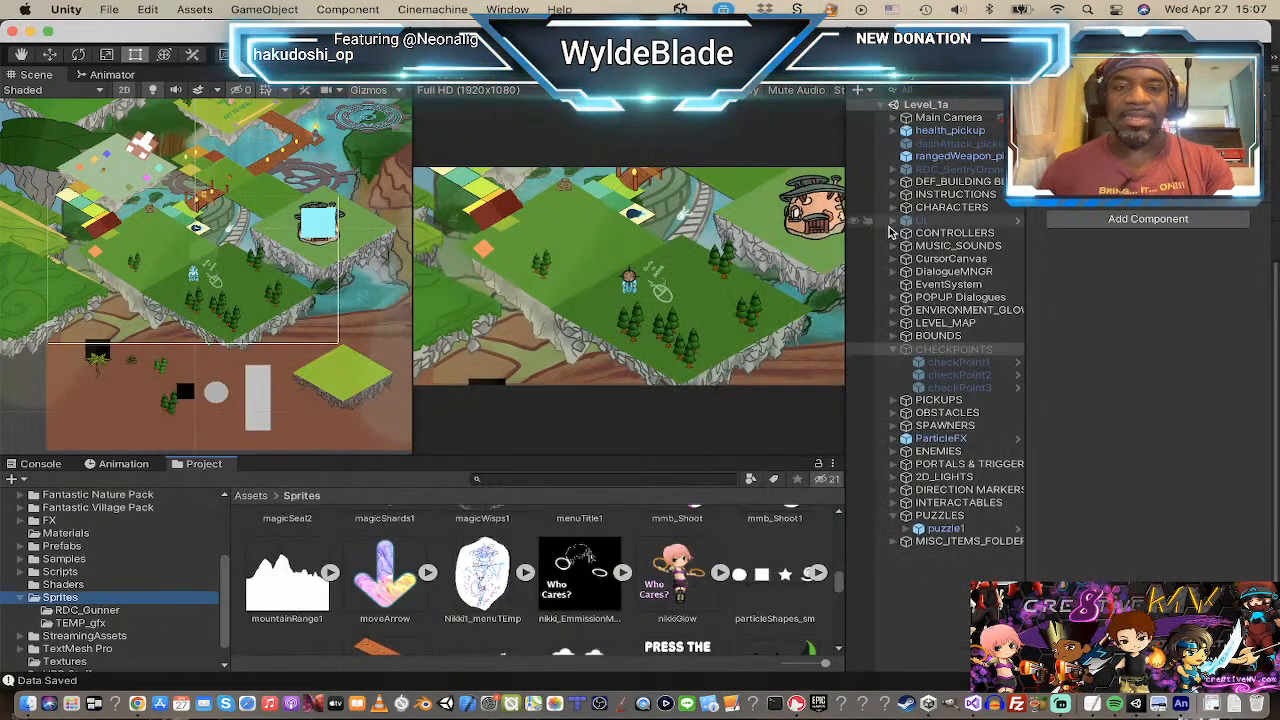
key(super+Tab)
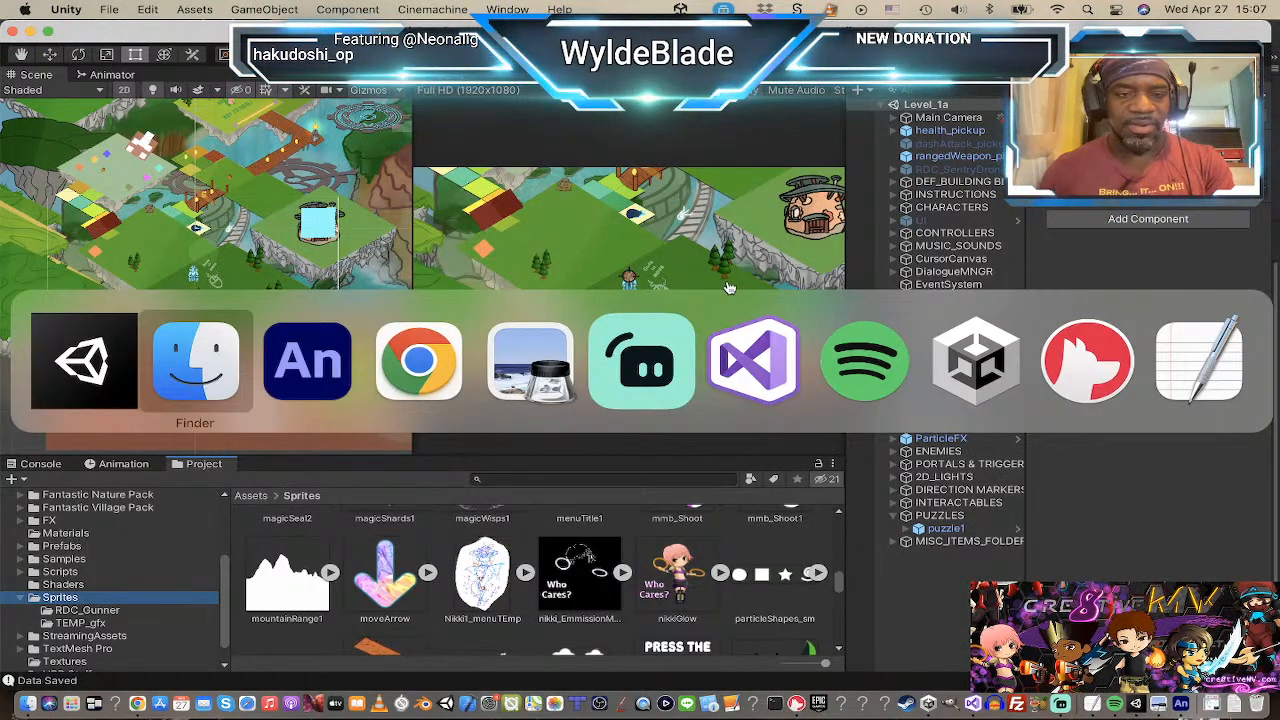
click(349, 362)
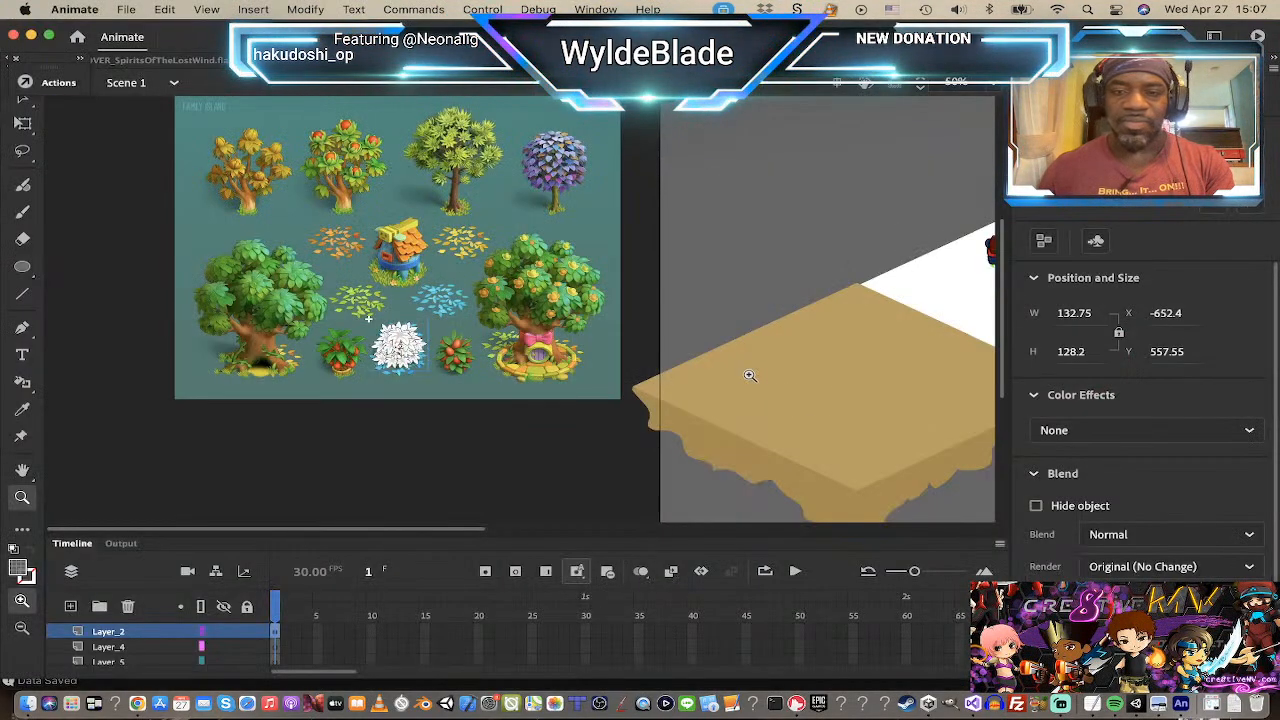
right_click(405, 352)
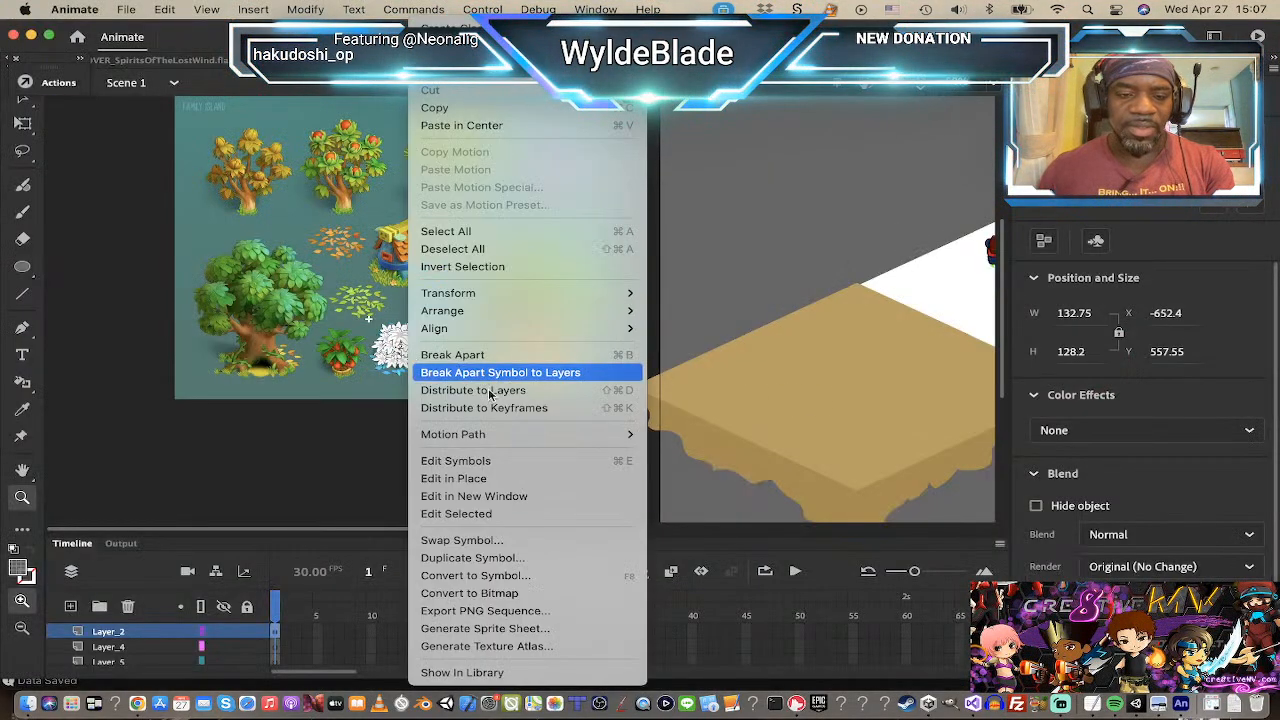
click(485, 611)
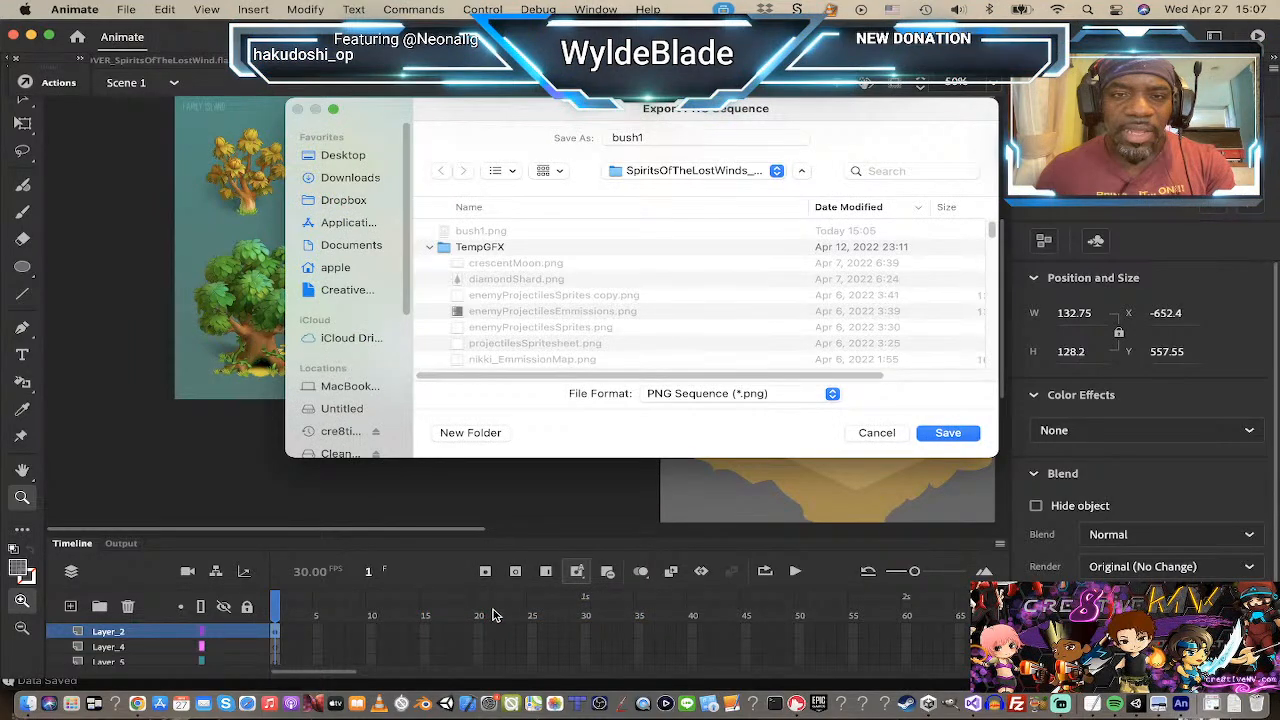
click(700, 171)
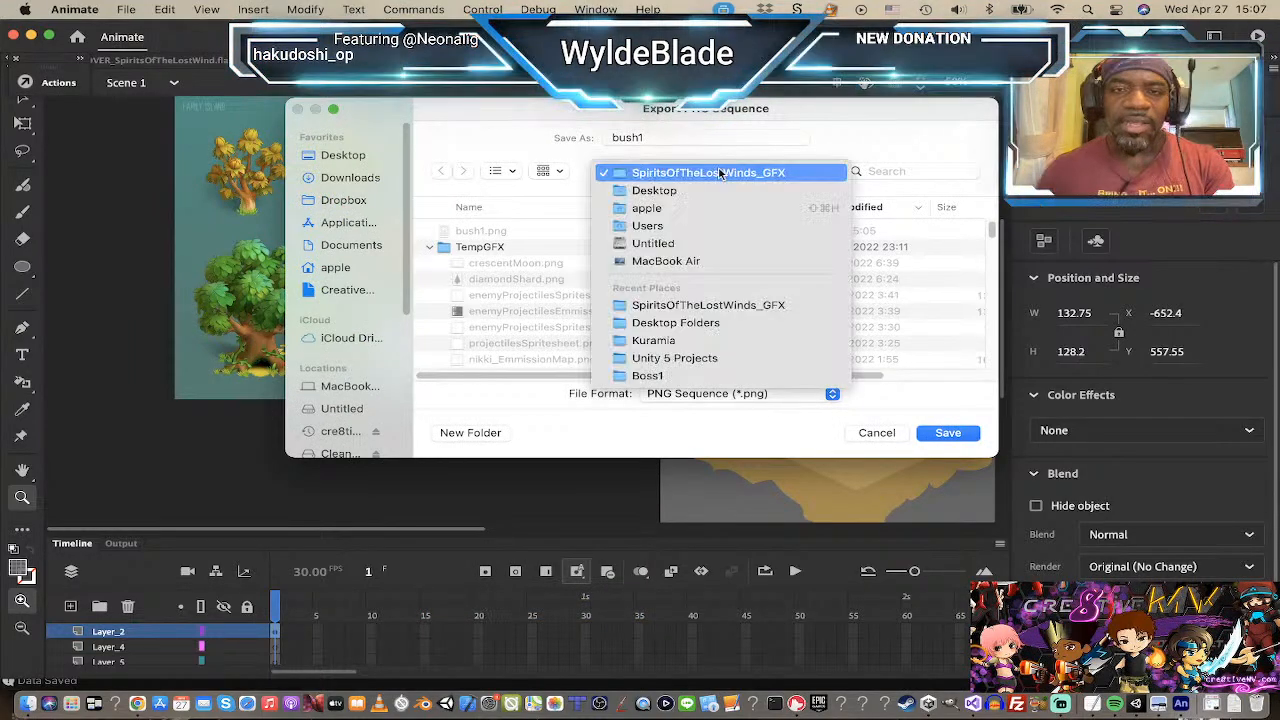
key(super+Tab)
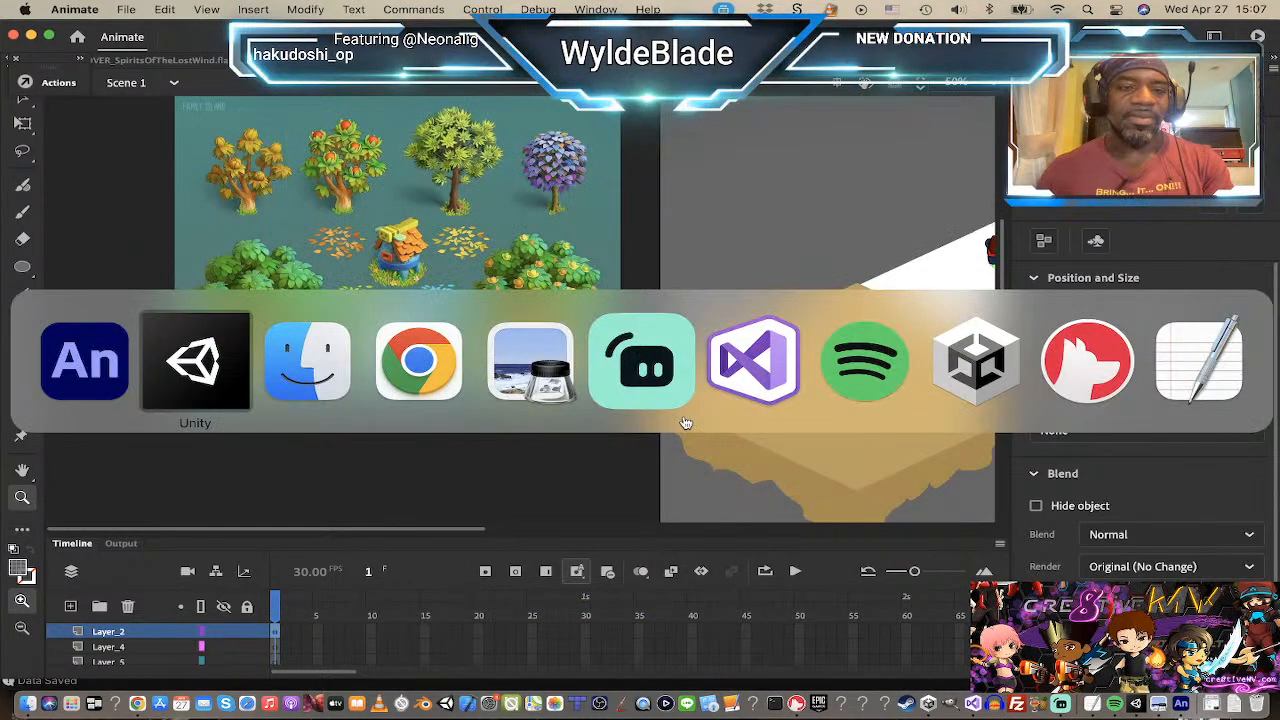
Step: Switch to Finder and search This Mac for "bush1"
key(super+Tab)
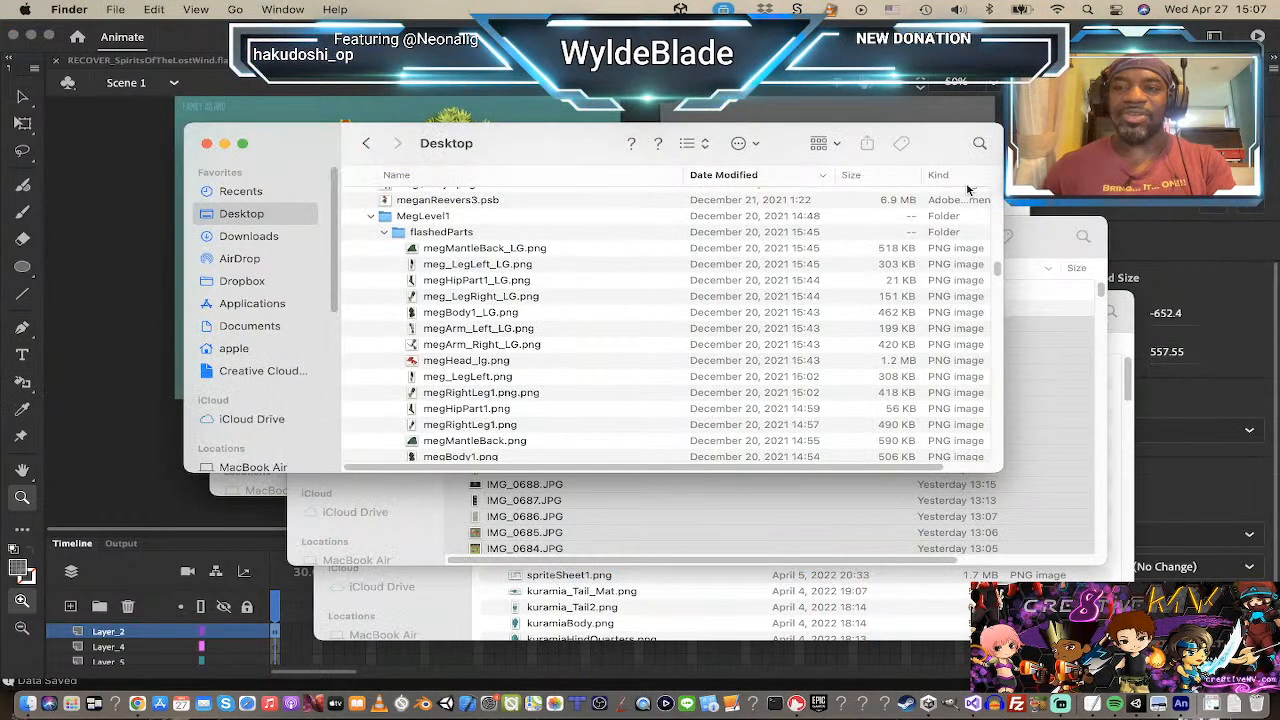
click(980, 147)
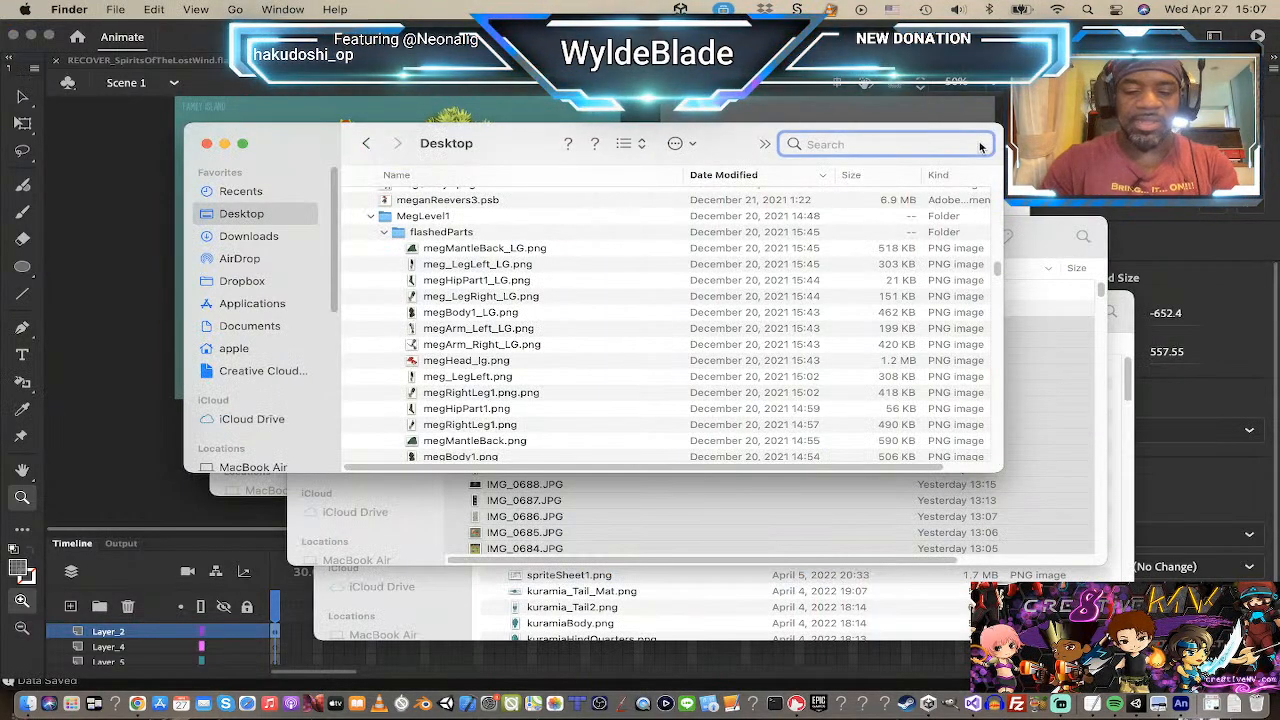
text(bush1)
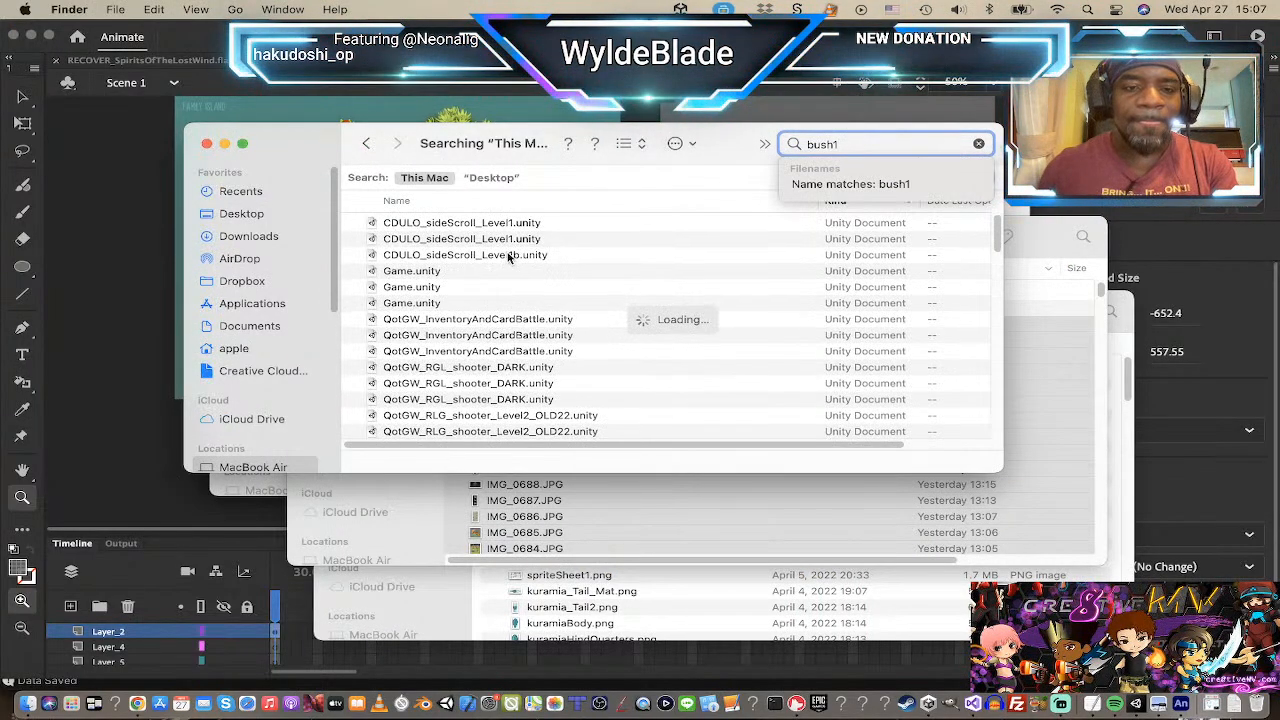
Step: Locate and select the exported bush1.png file among the search results
scroll(508, 257, down, 5)
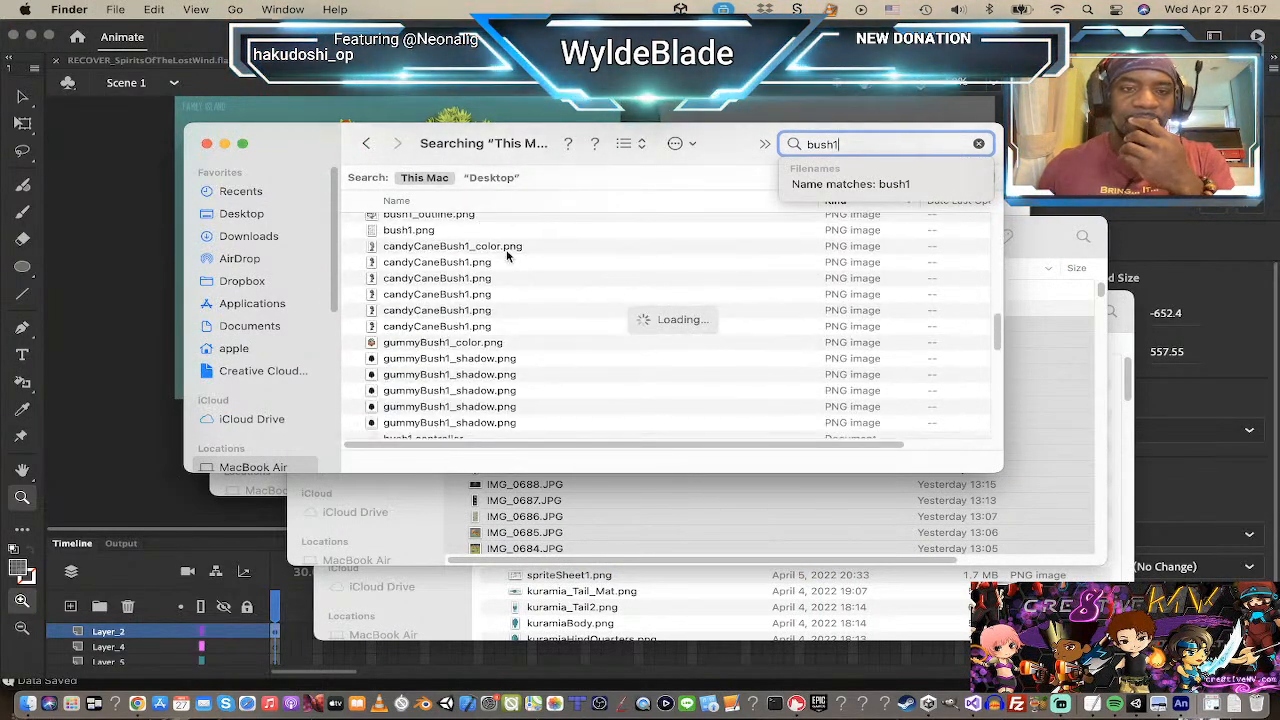
scroll(459, 245, down, 5)
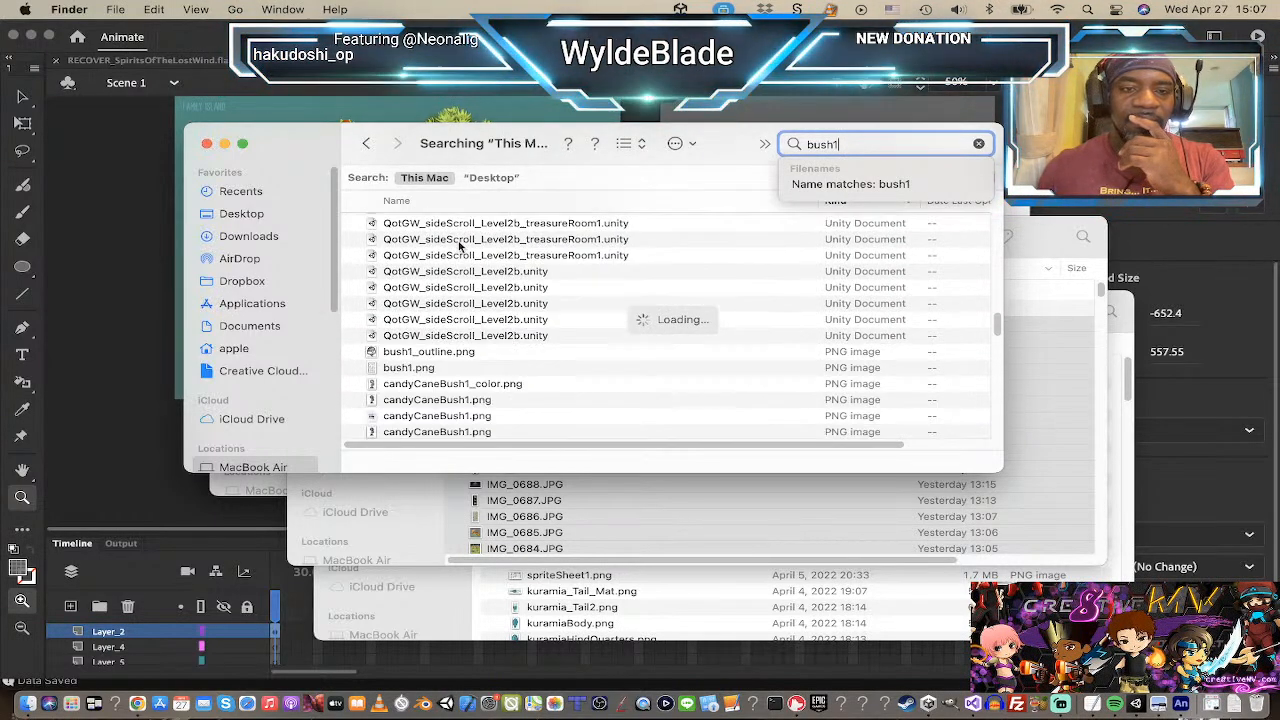
click(400, 368)
key(space)
key(space)
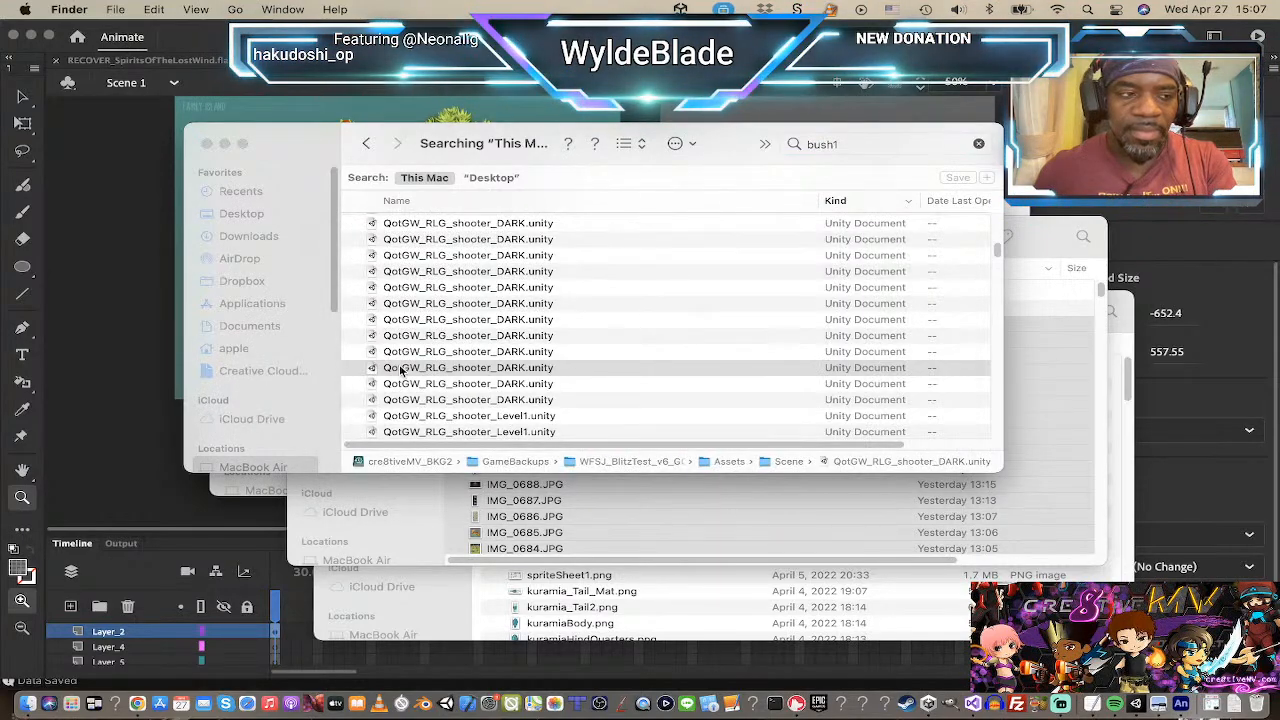
scroll(430, 368, down, 5)
scroll(430, 366, down, 10)
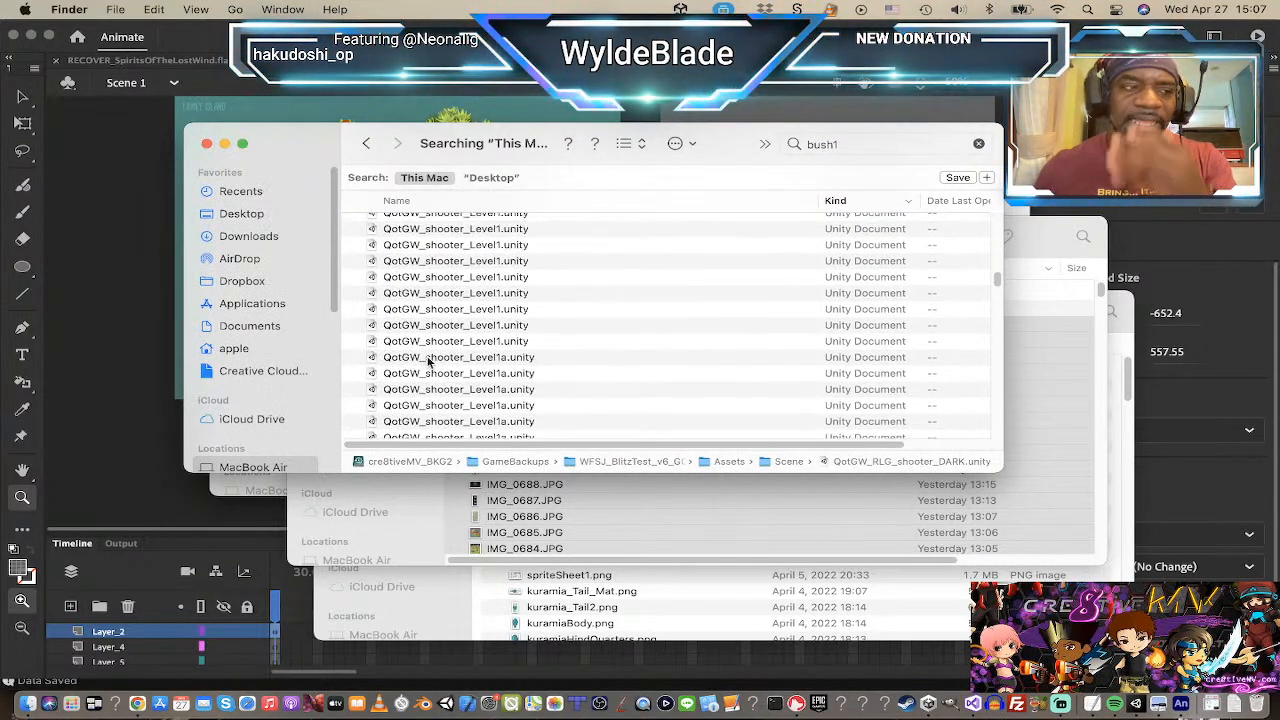
scroll(440, 356, down, 10)
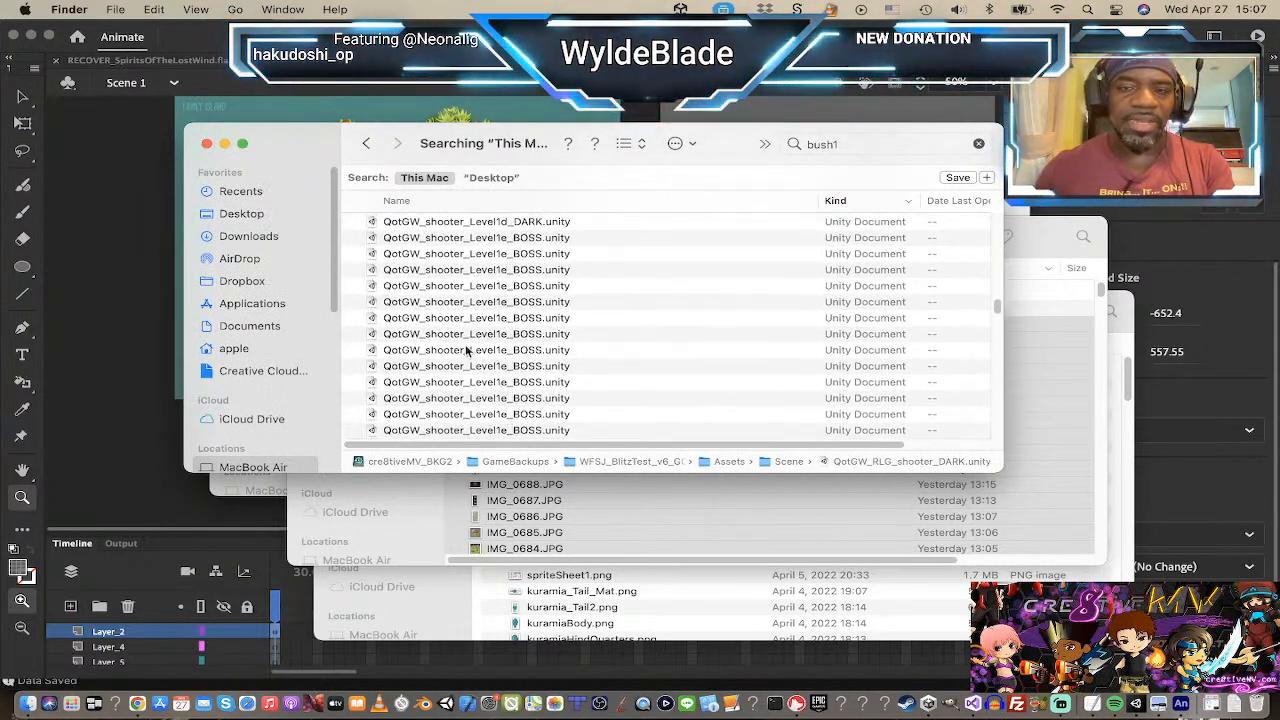
scroll(467, 348, down, 5)
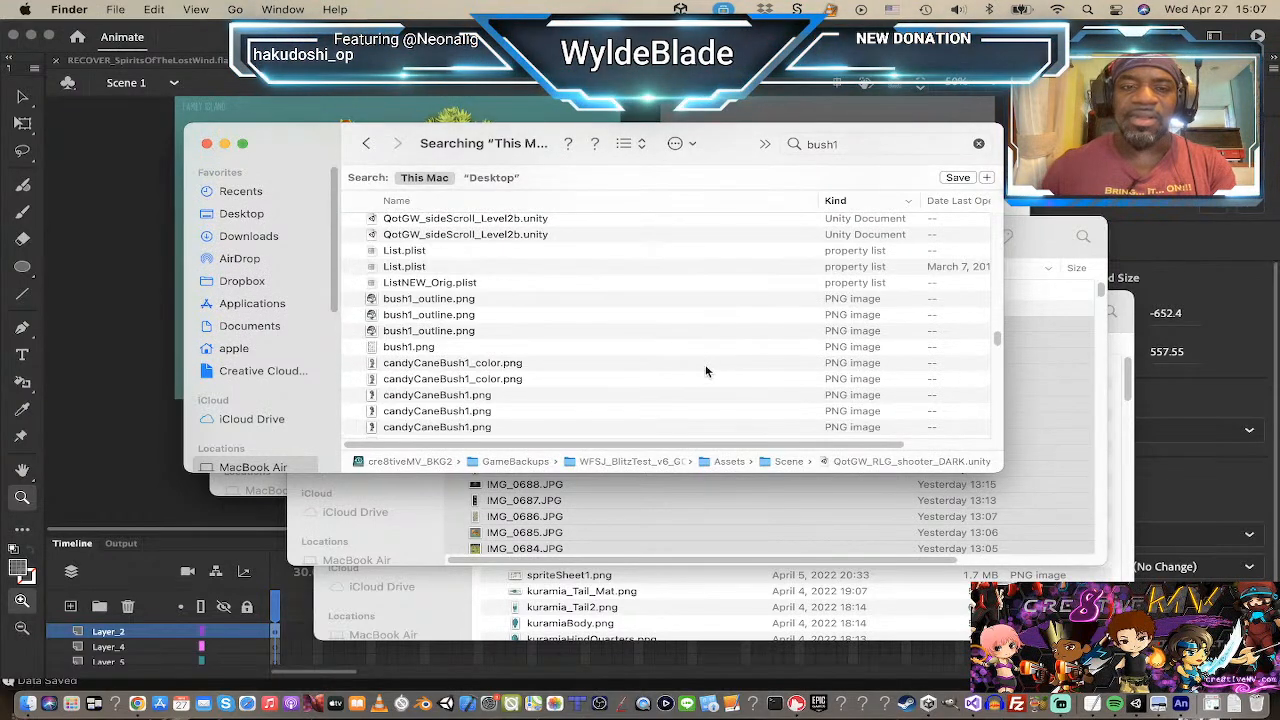
click(404, 347)
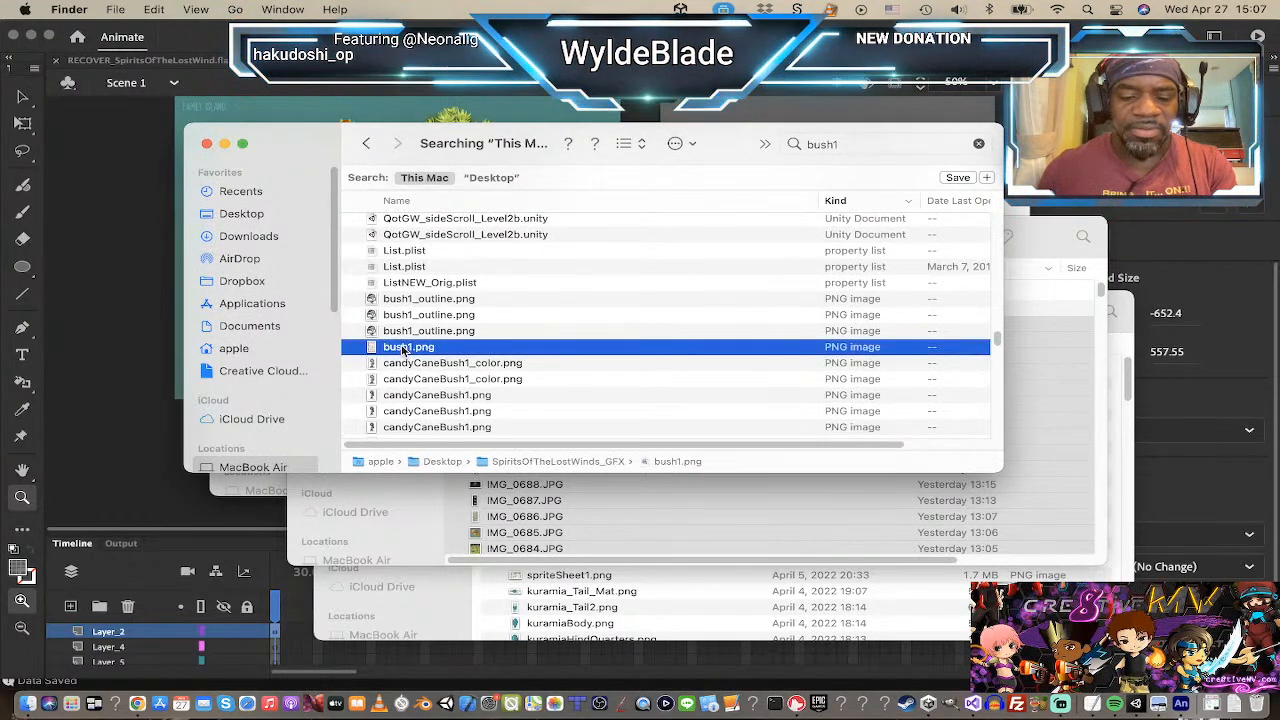
Step: Open the SpiritsOfTheLostWinds_GFX folder that contains bush1.png and preview the image there
key(space)
key(space)
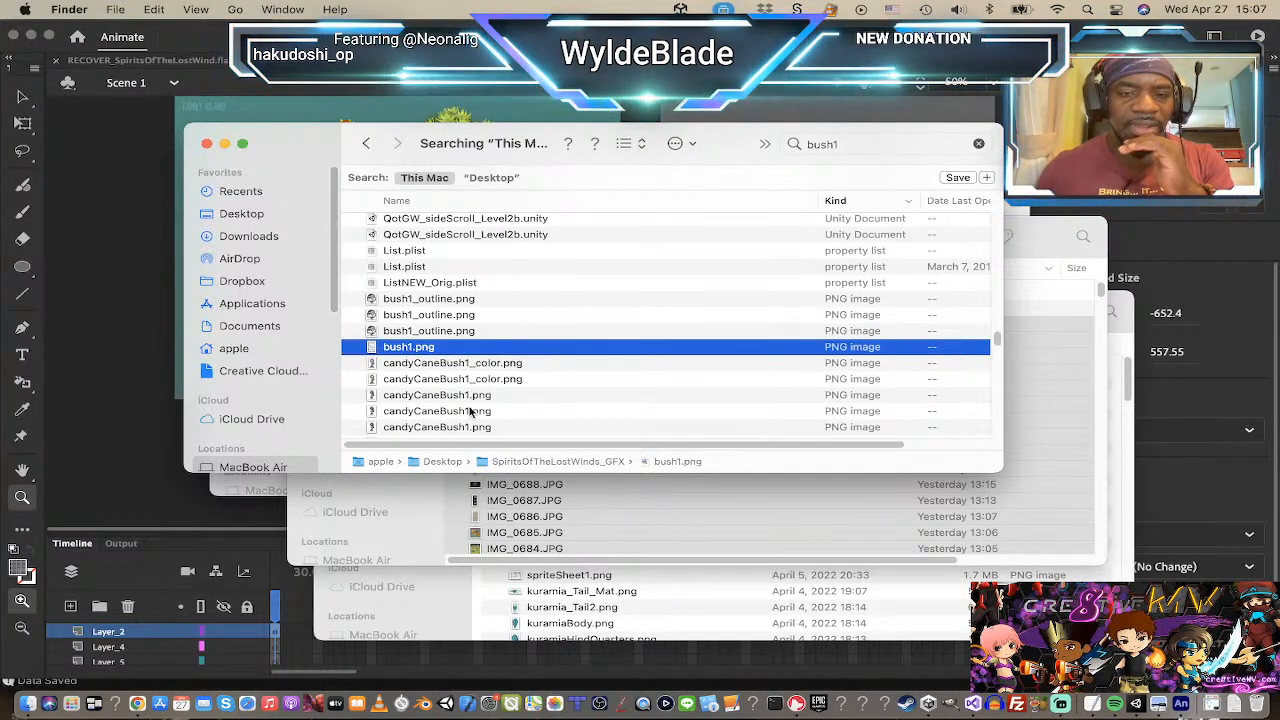
double_click(554, 462)
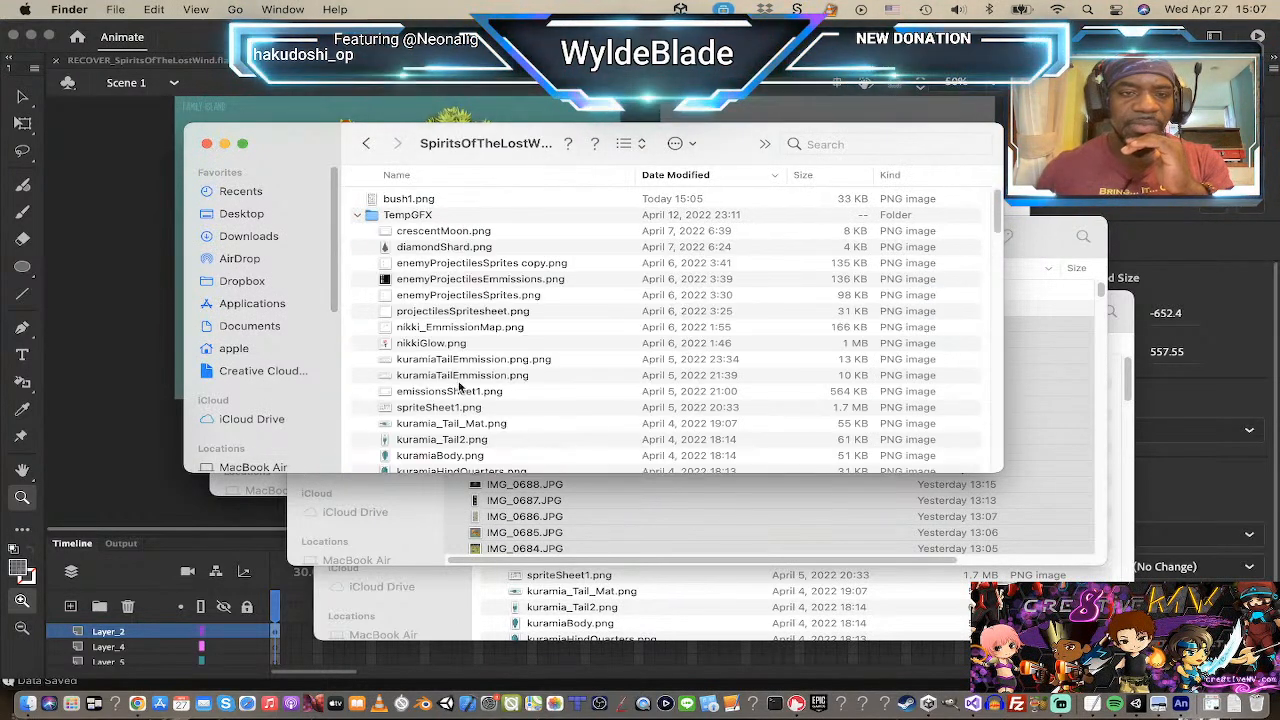
click(408, 201)
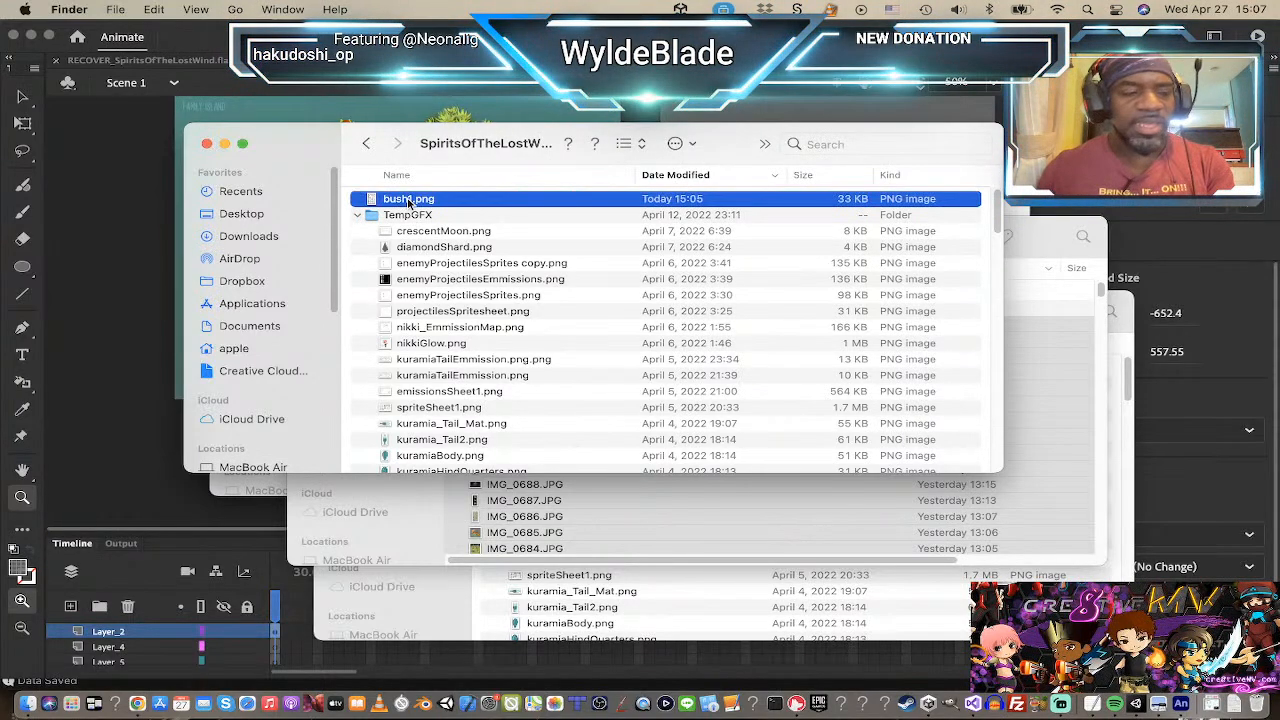
key(space)
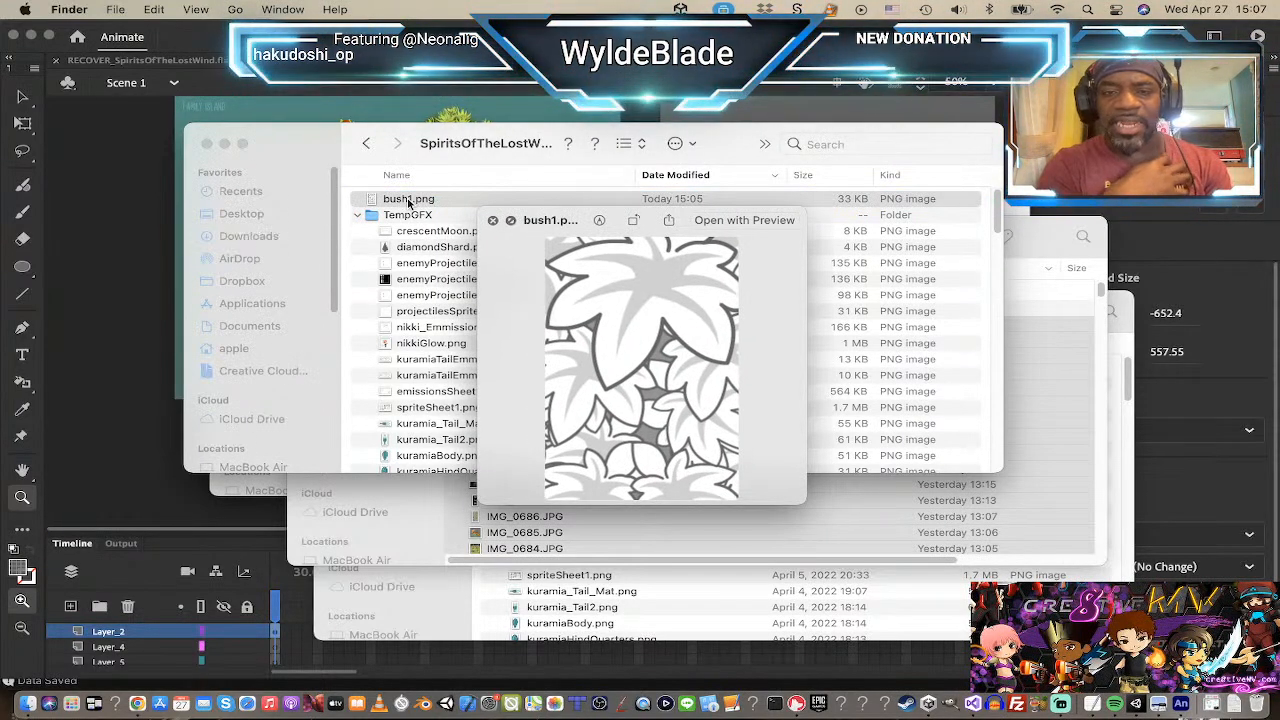
key(space)
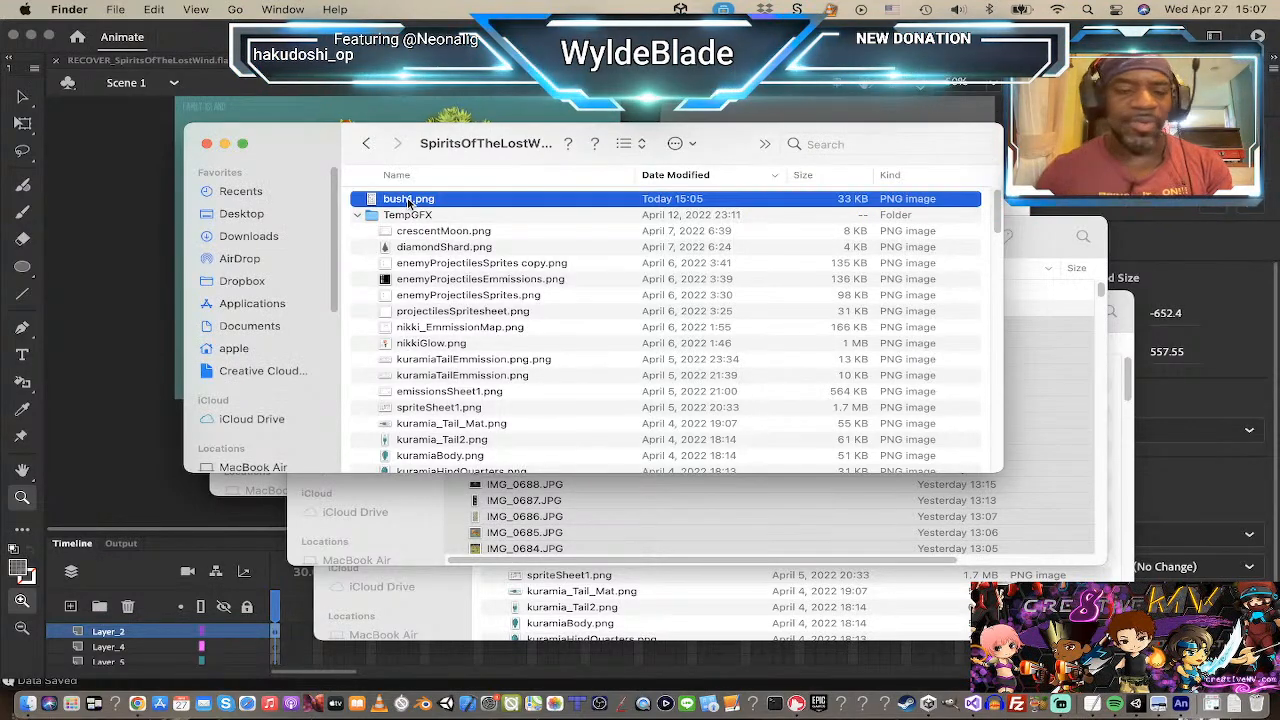
key(super+Tab)
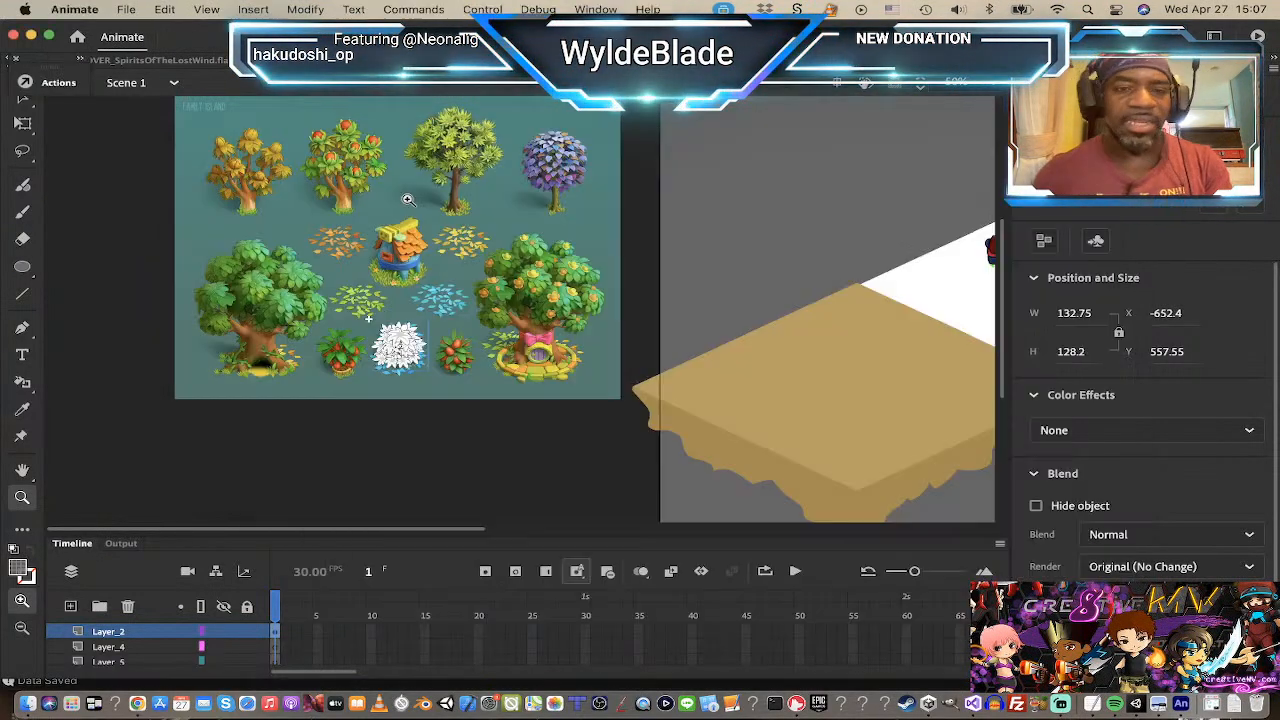
right_click(406, 366)
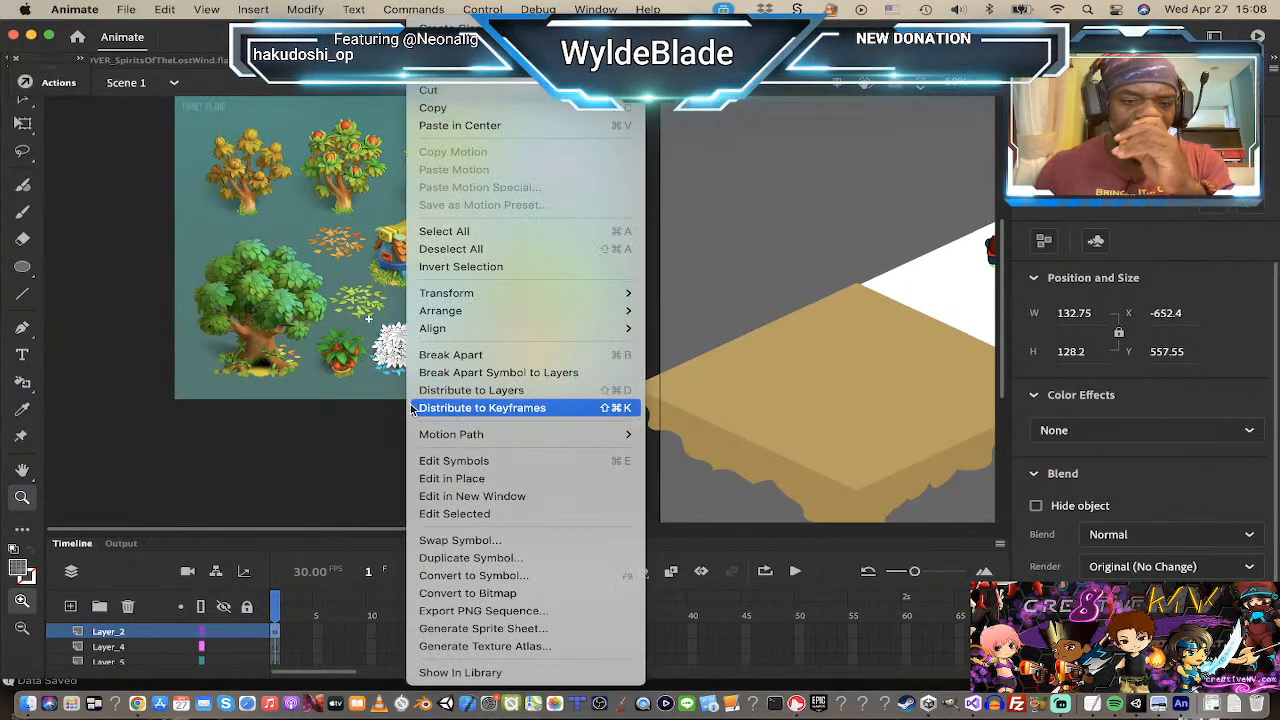
click(452, 613)
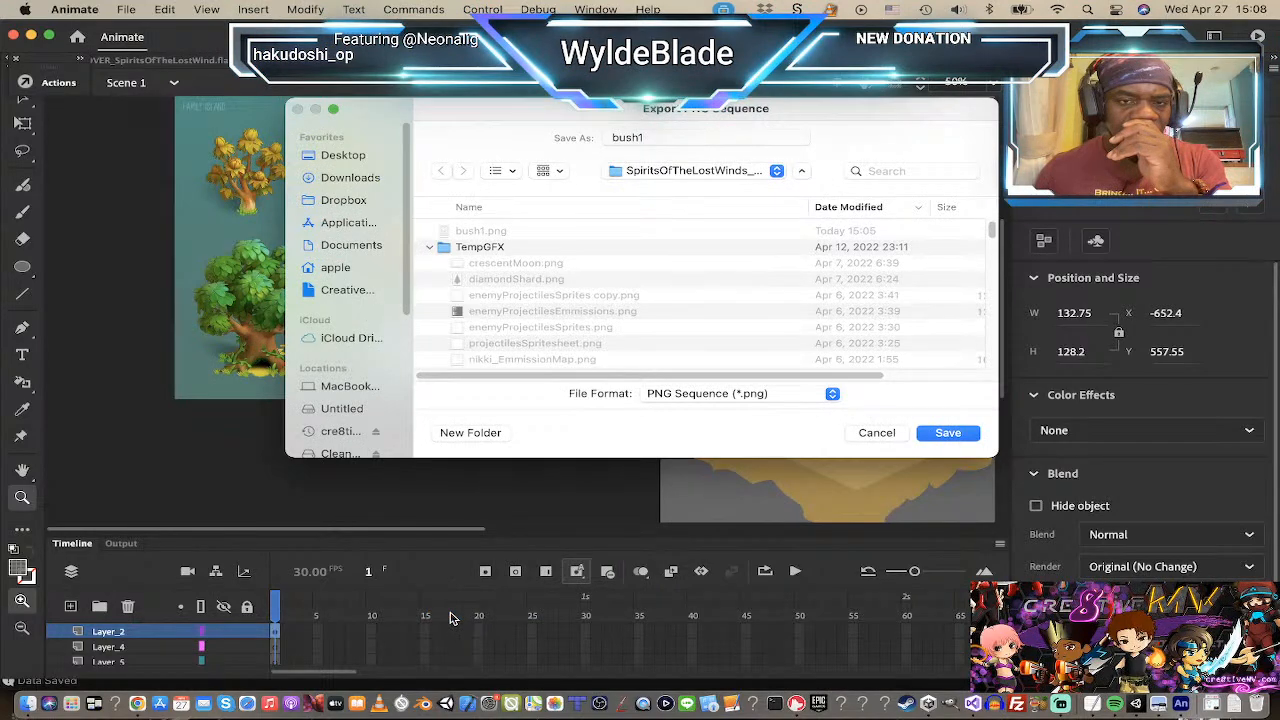
click(893, 435)
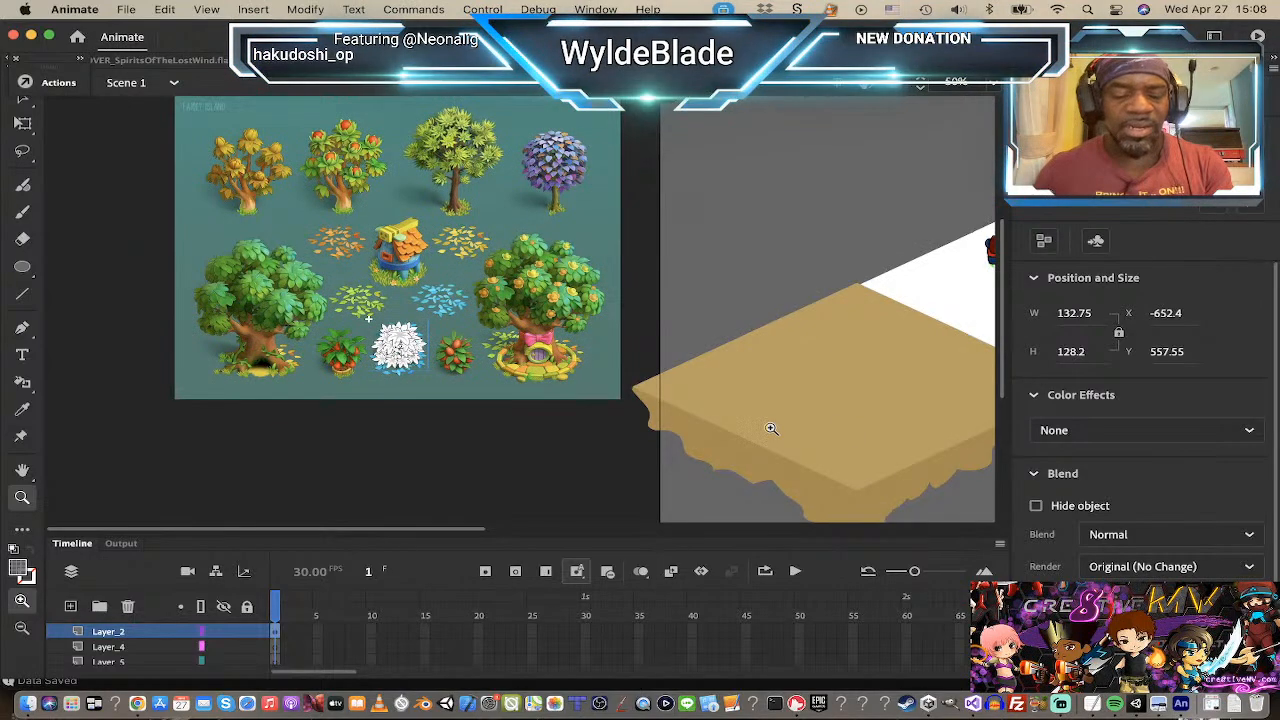
Step: Switch to Unity and back to Finder, and inspect bush1.png in a quick preview and in Preview
key(super+Tab)
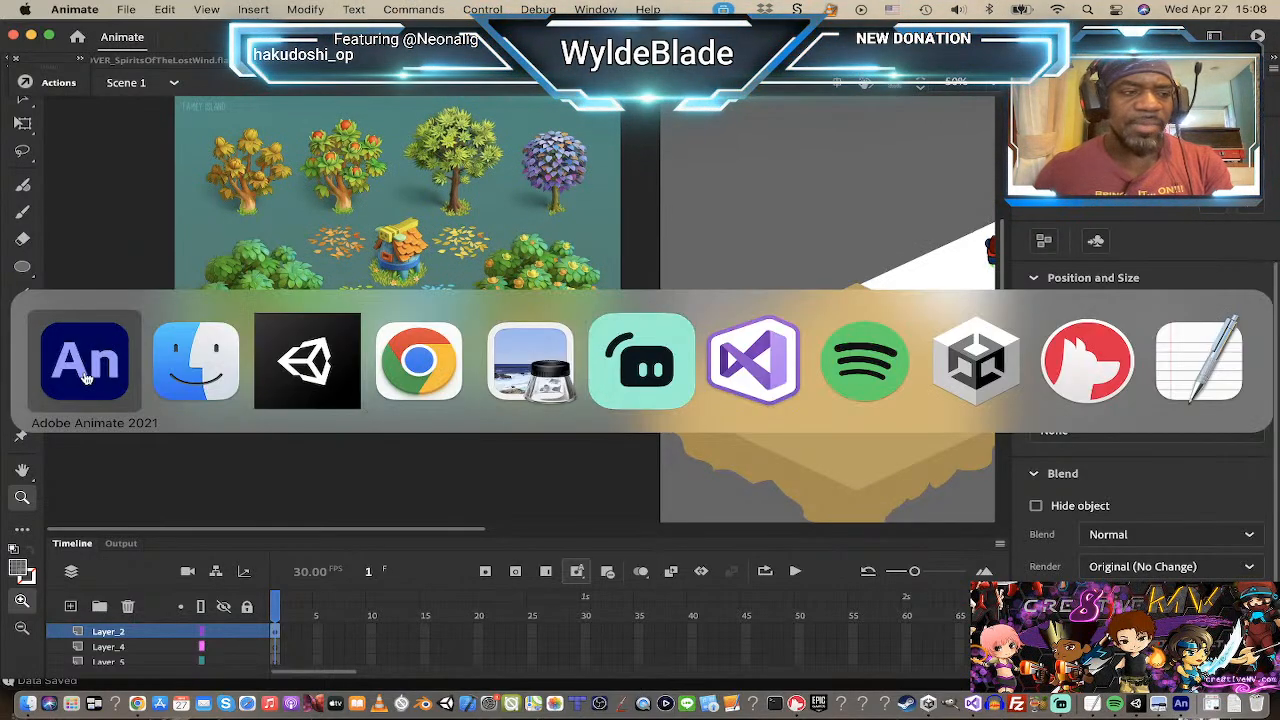
click(349, 379)
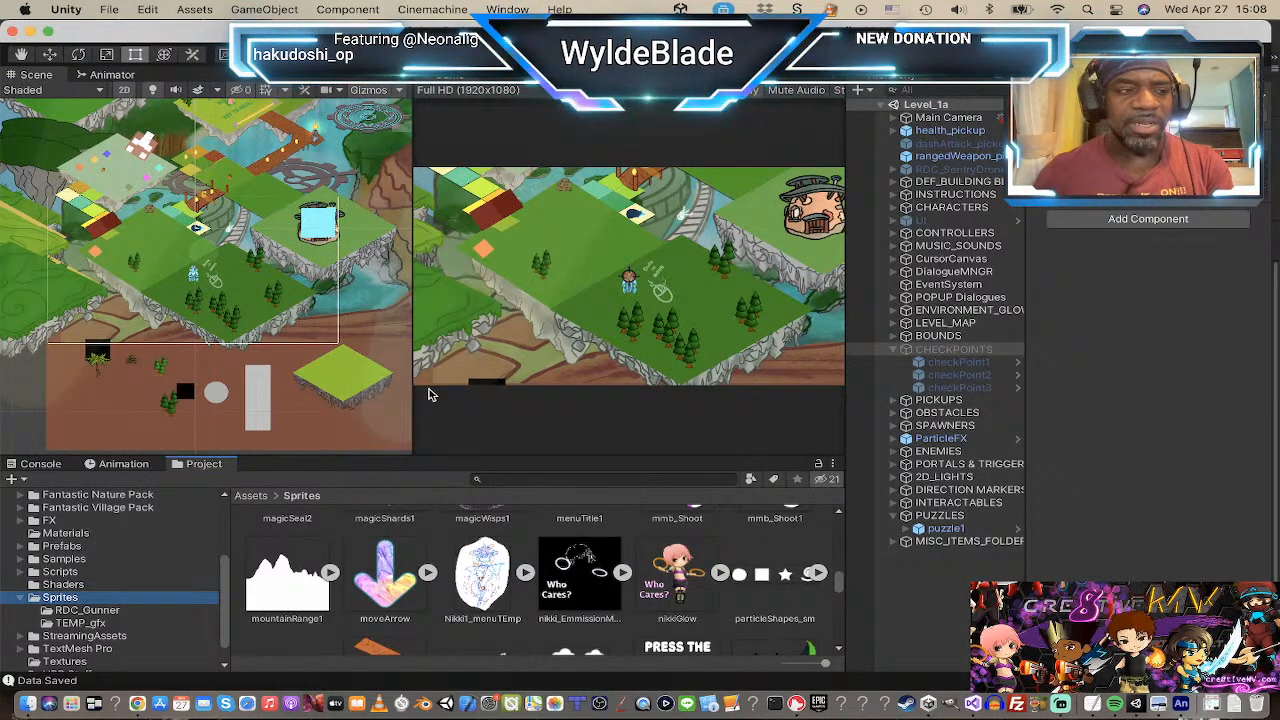
key(super+Tab)
key(super+Tab)
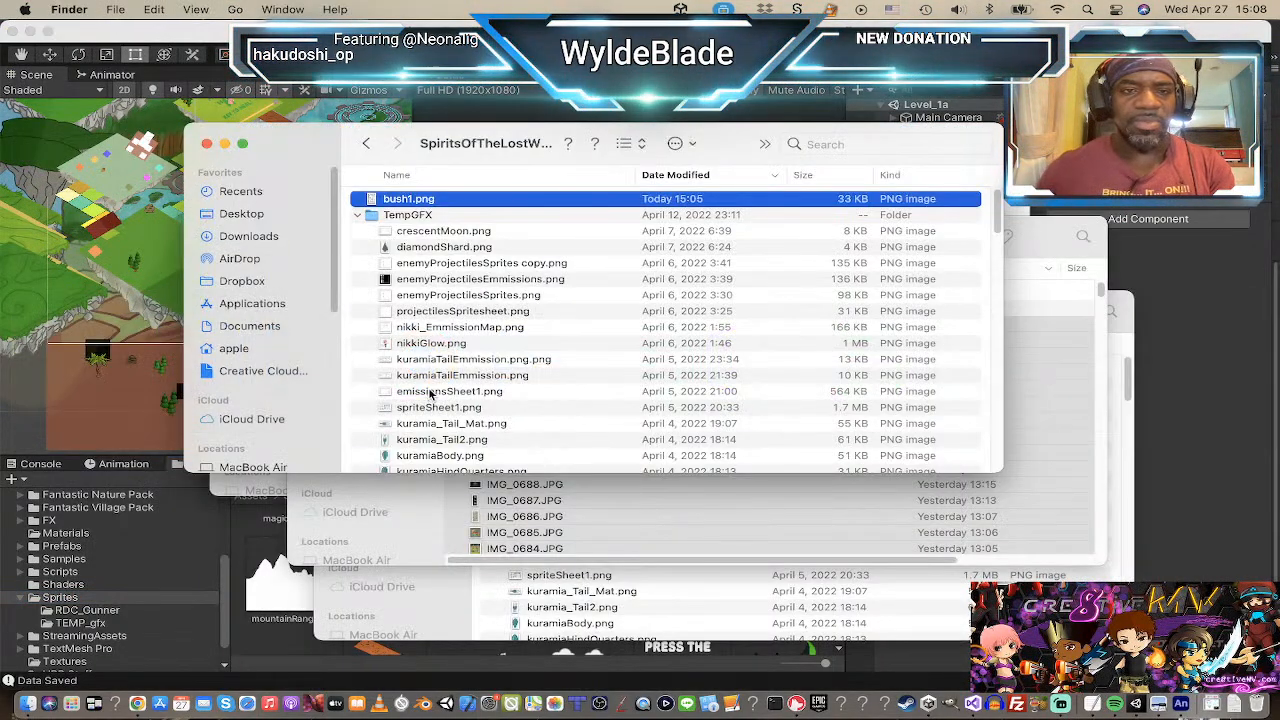
key(space)
key(space)
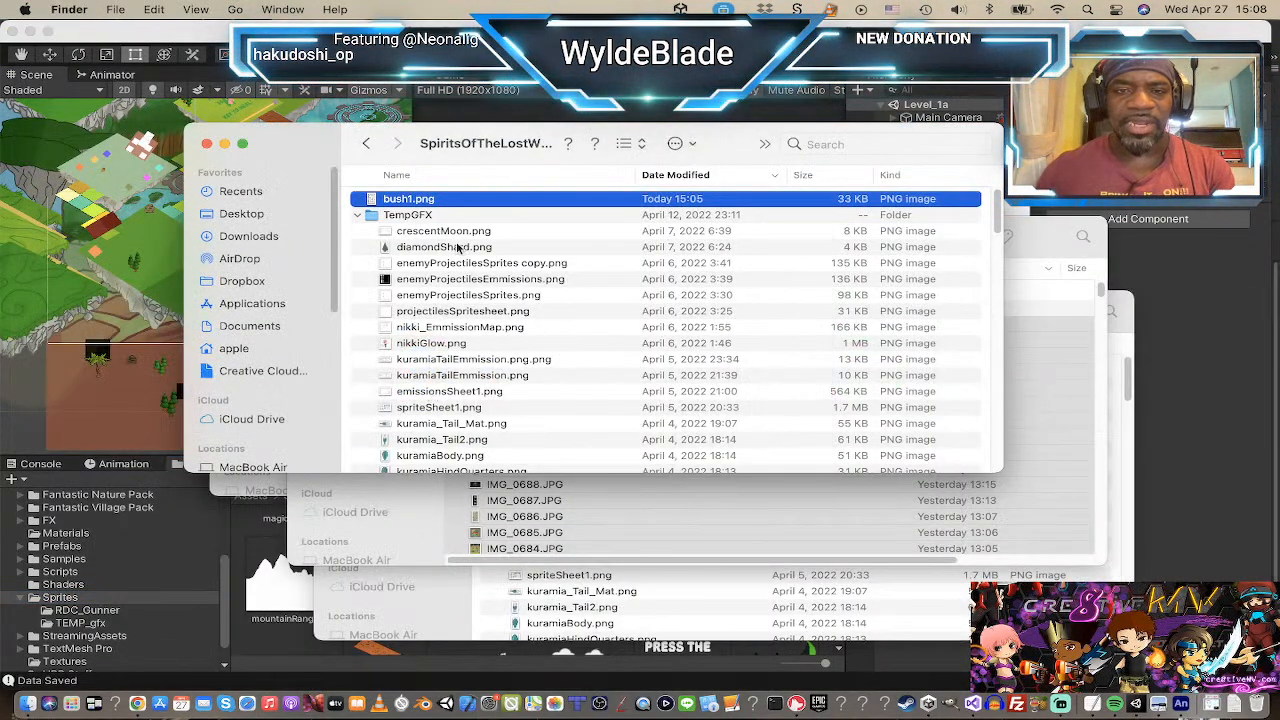
double_click(370, 199)
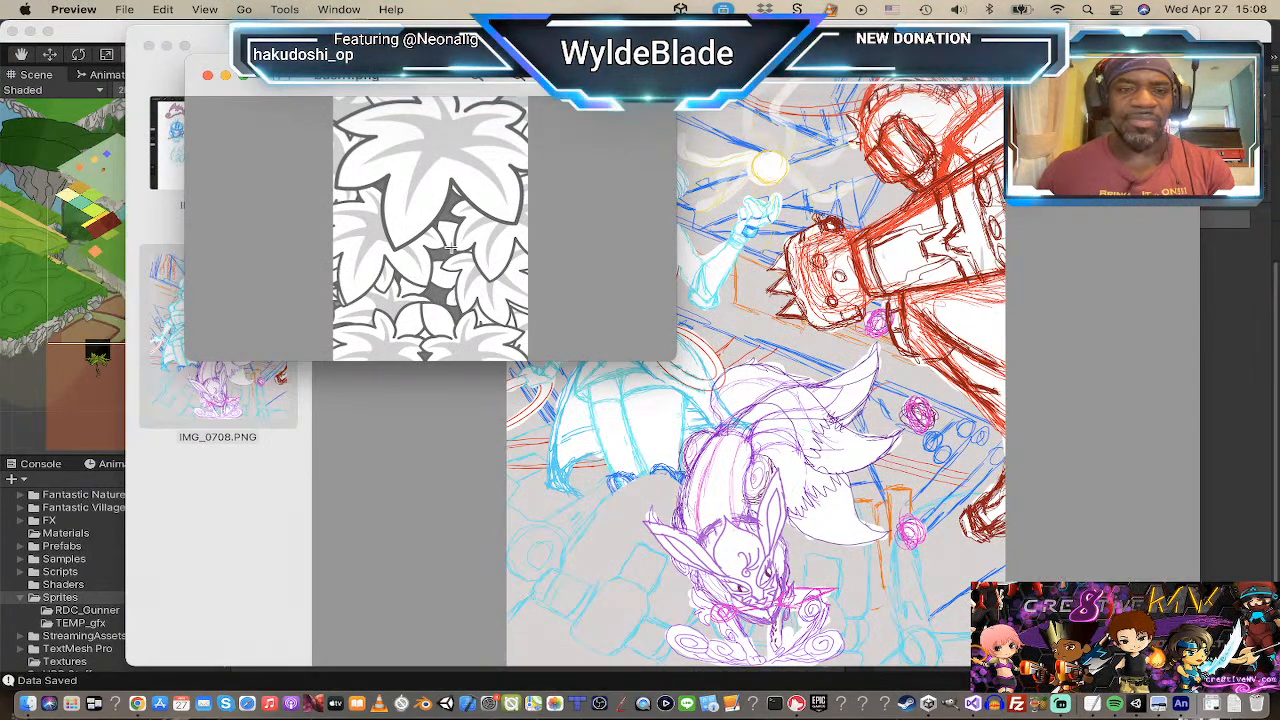
key(super+Tab)
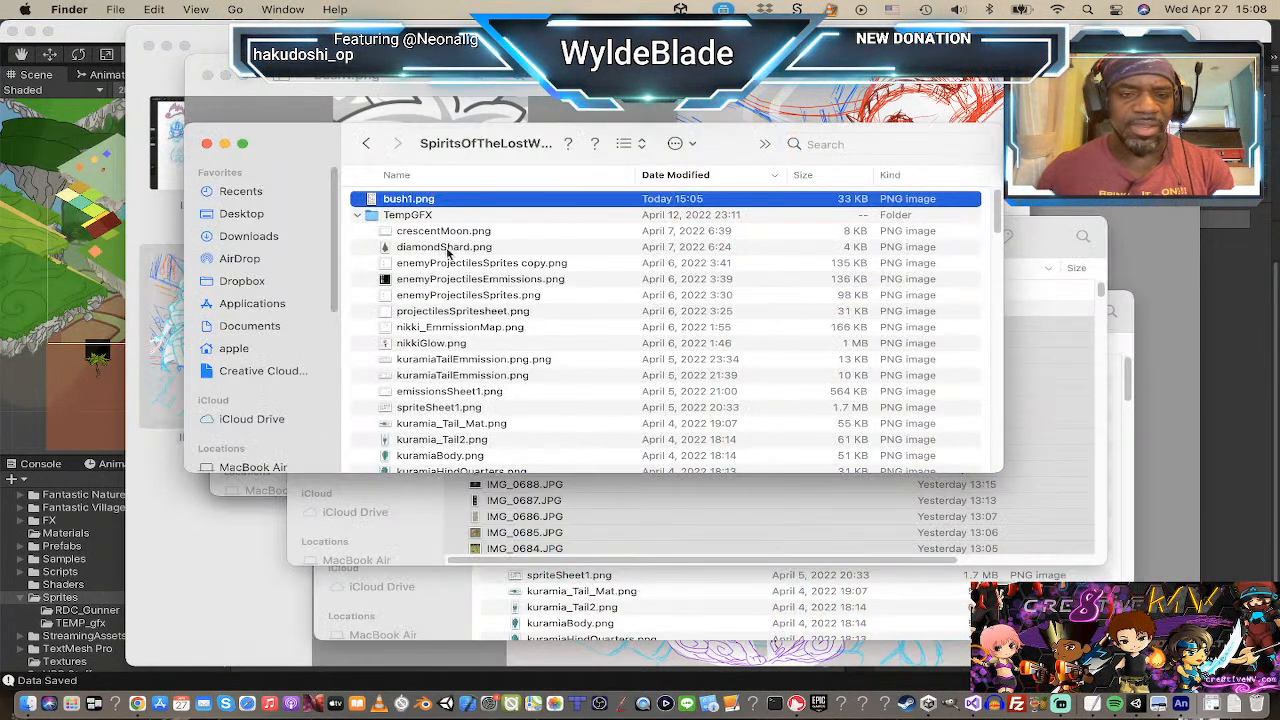
Step: Switch to Animate and move the white bush off the tree reference image onto the empty area below it
key(super+Tab)
key(super+Tab)
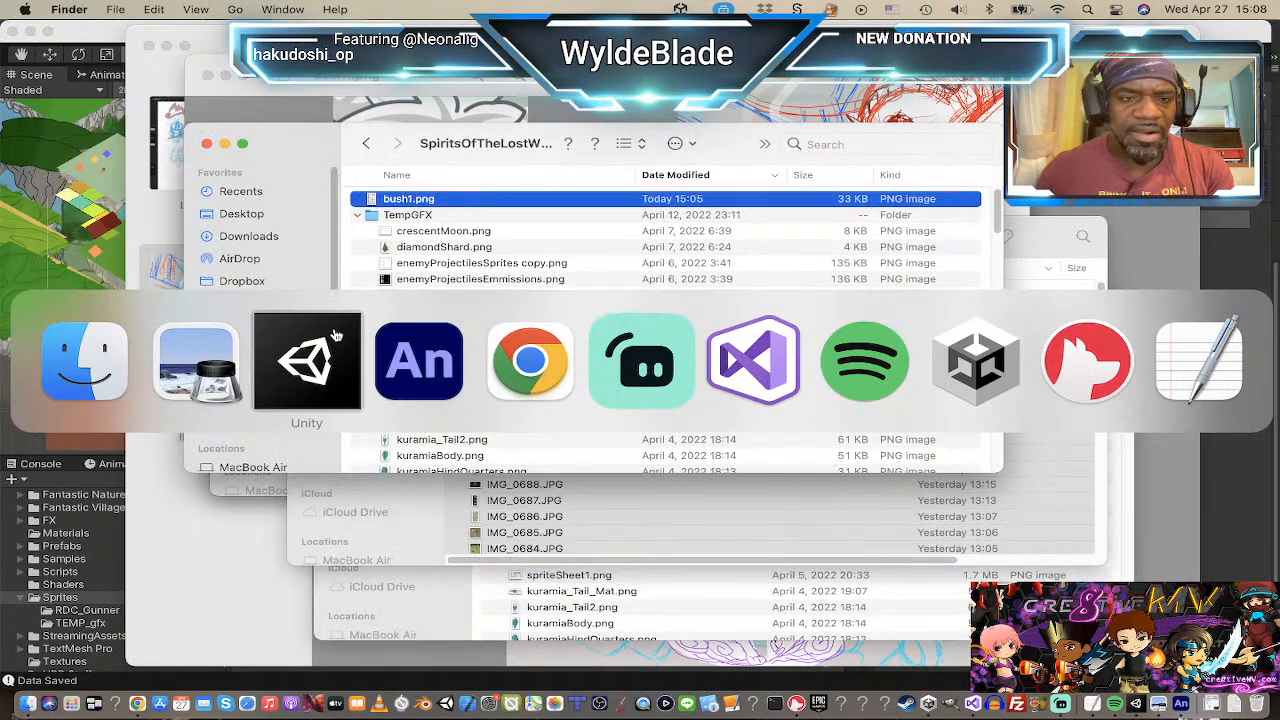
key(super+Tab)
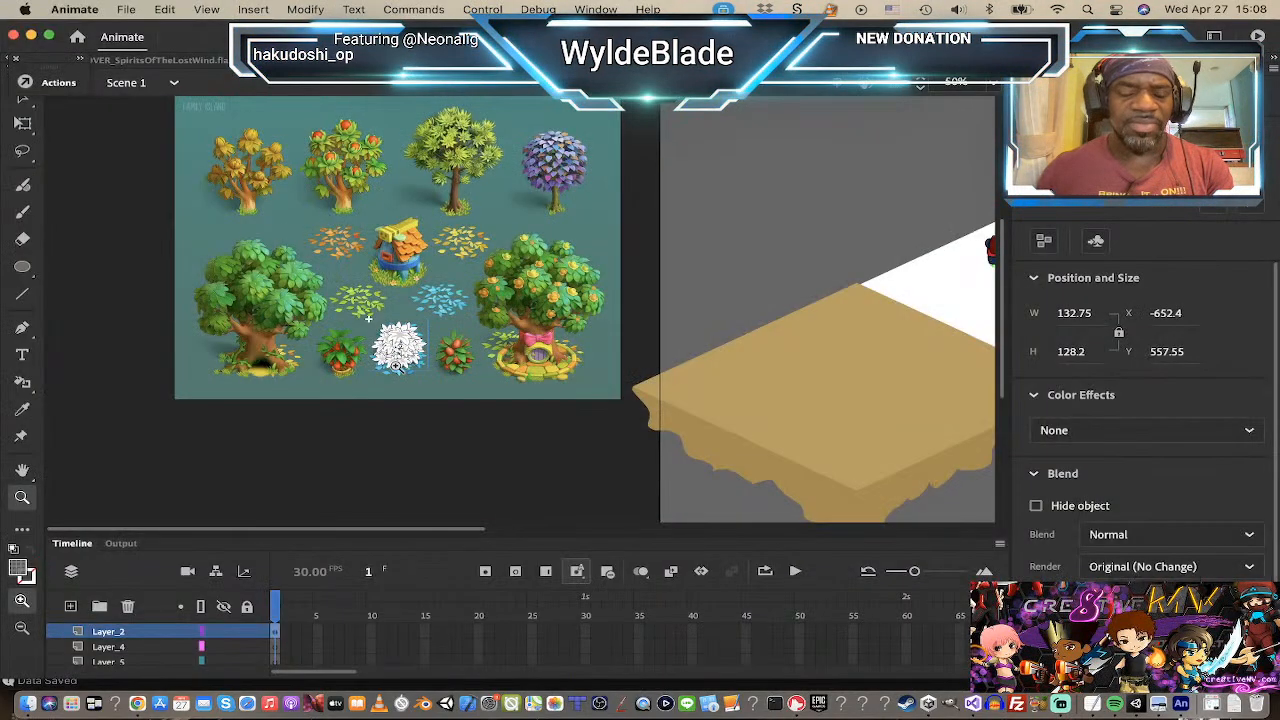
right_click(400, 356)
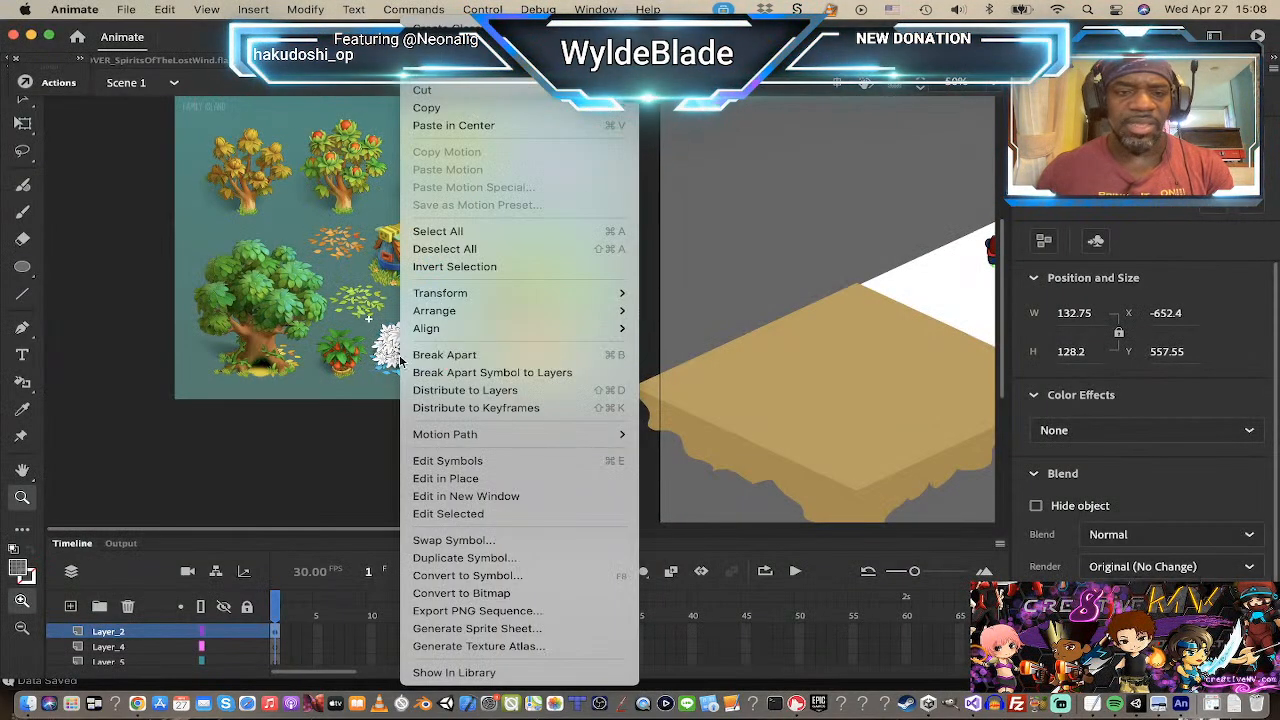
key(Escape)
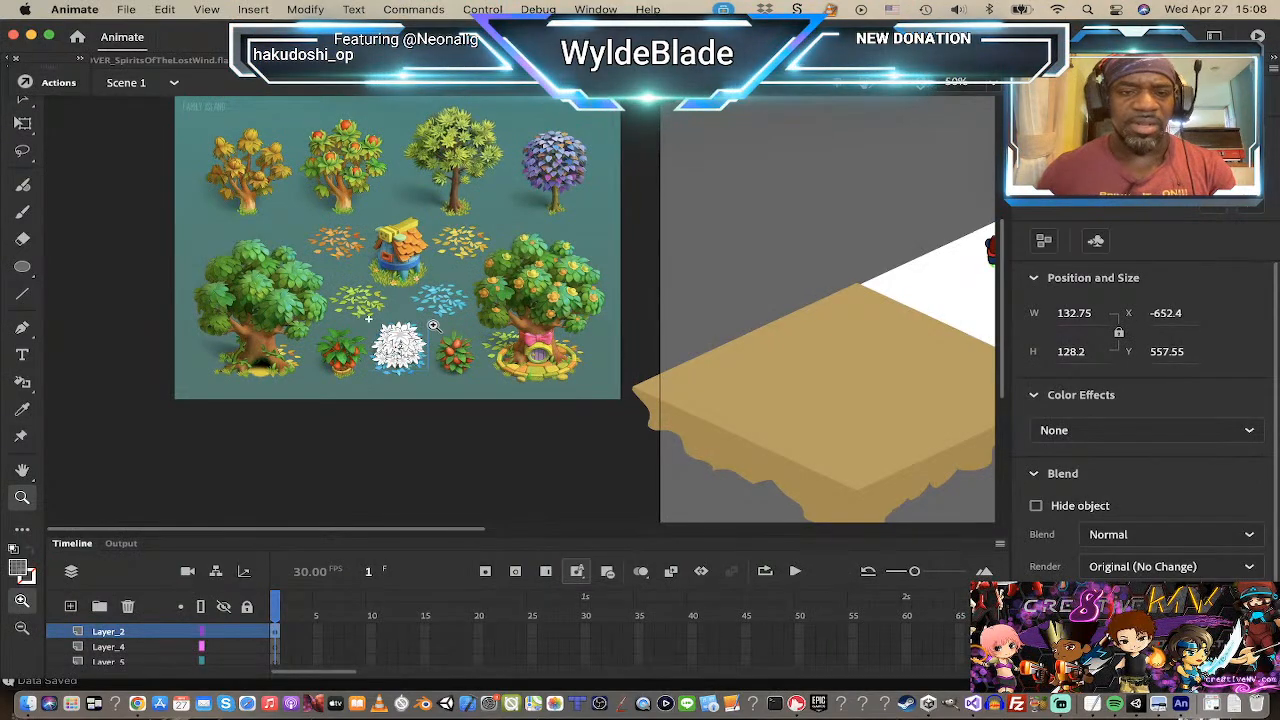
key(v)
drag(420, 335, 510, 453)
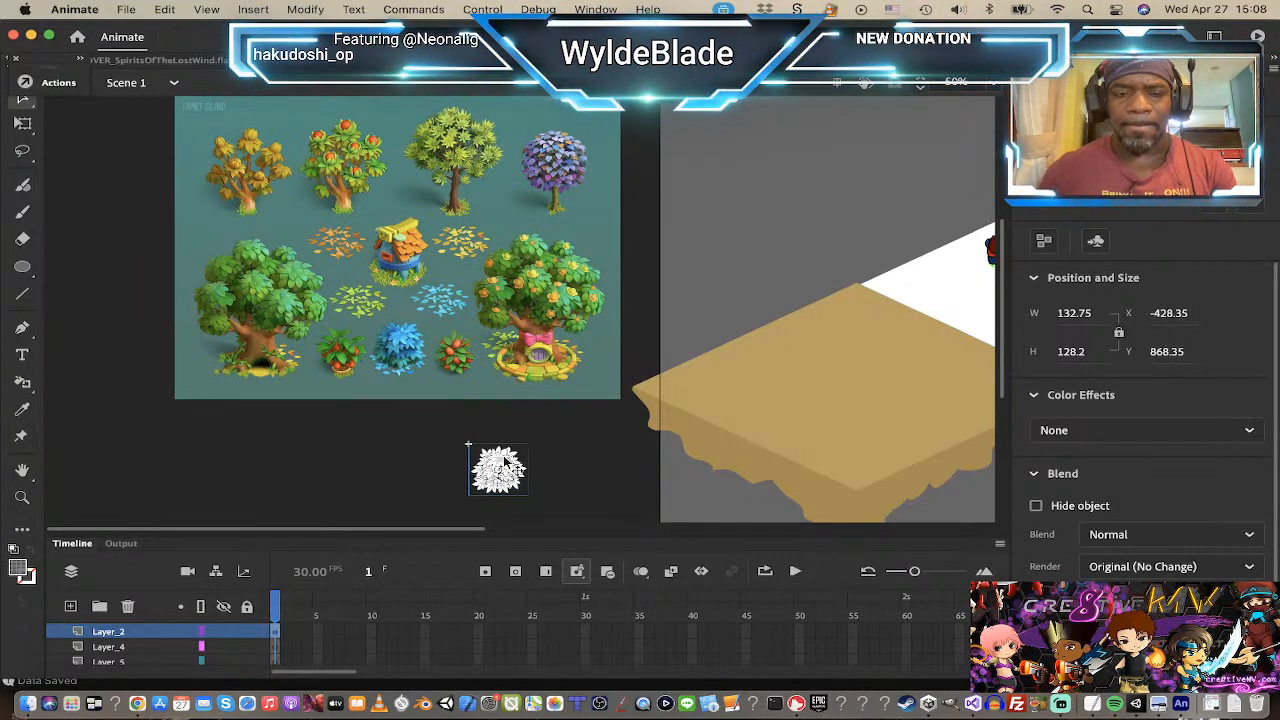
Step: Export the bush as a PNG sequence named bush2 to the SpiritsOfTheLostWinds_GFX folder, with 32 bit colors and smoothing
right_click(505, 458)
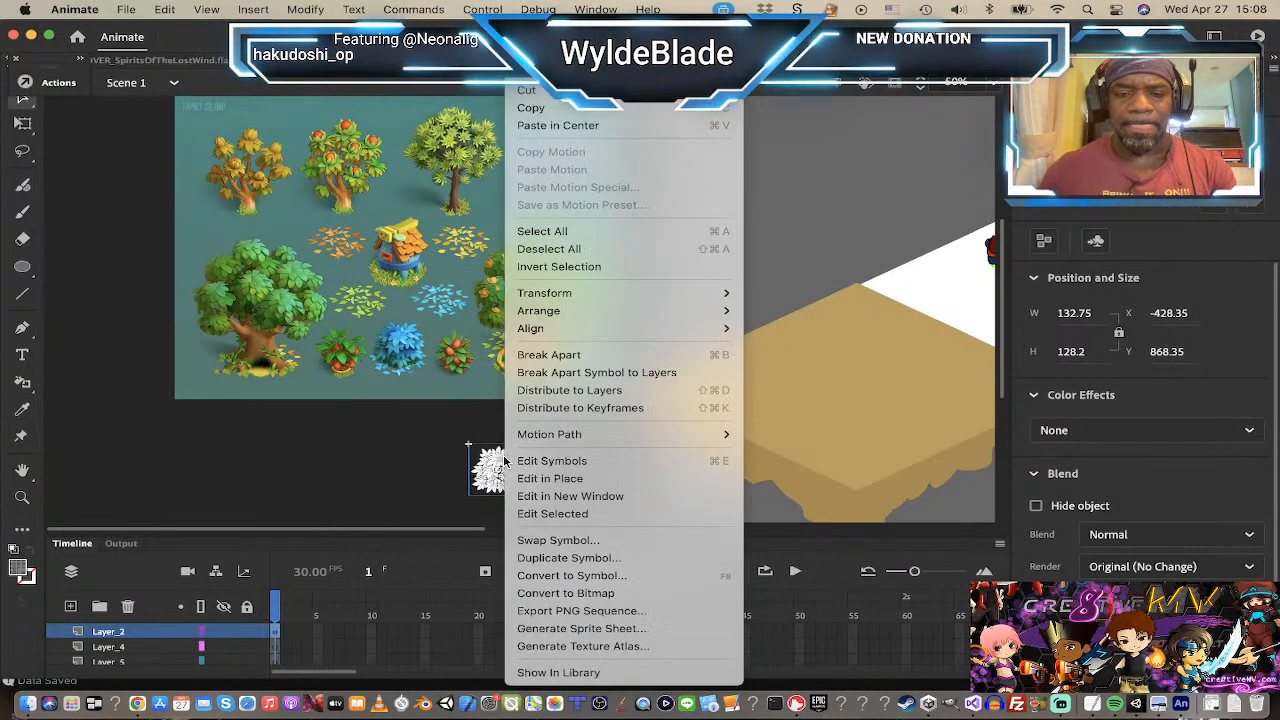
click(560, 611)
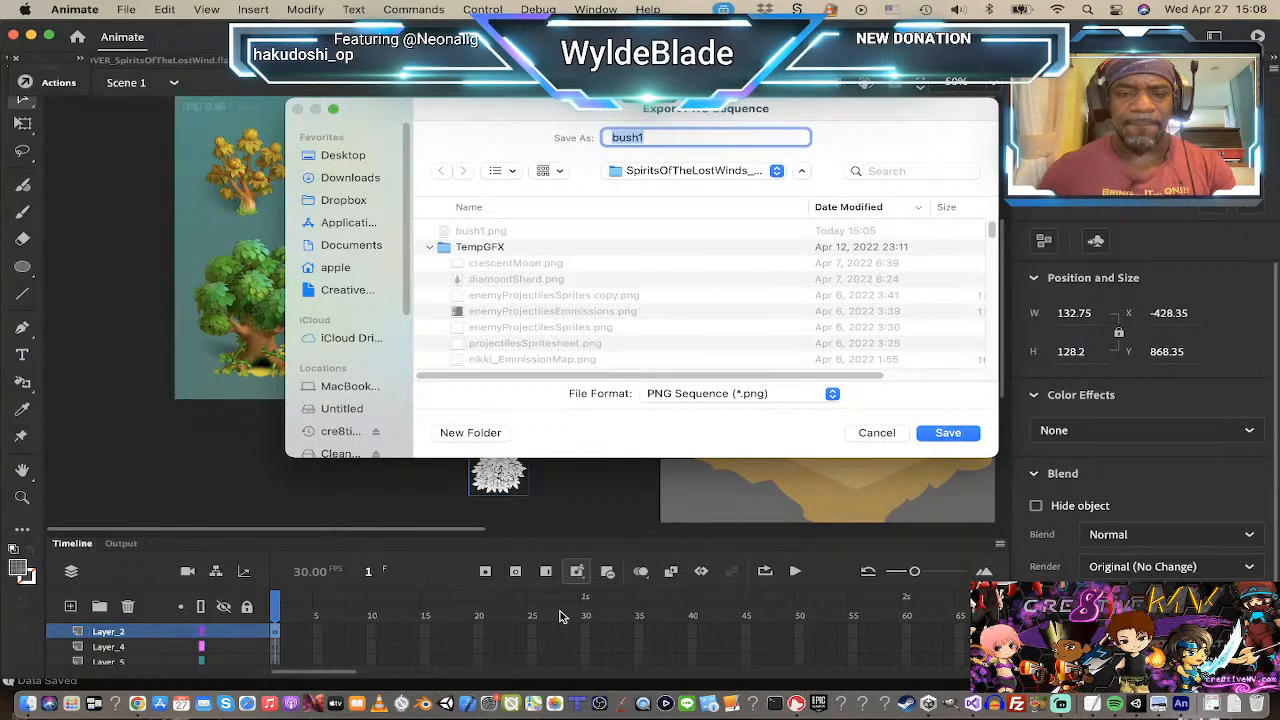
key(Return)
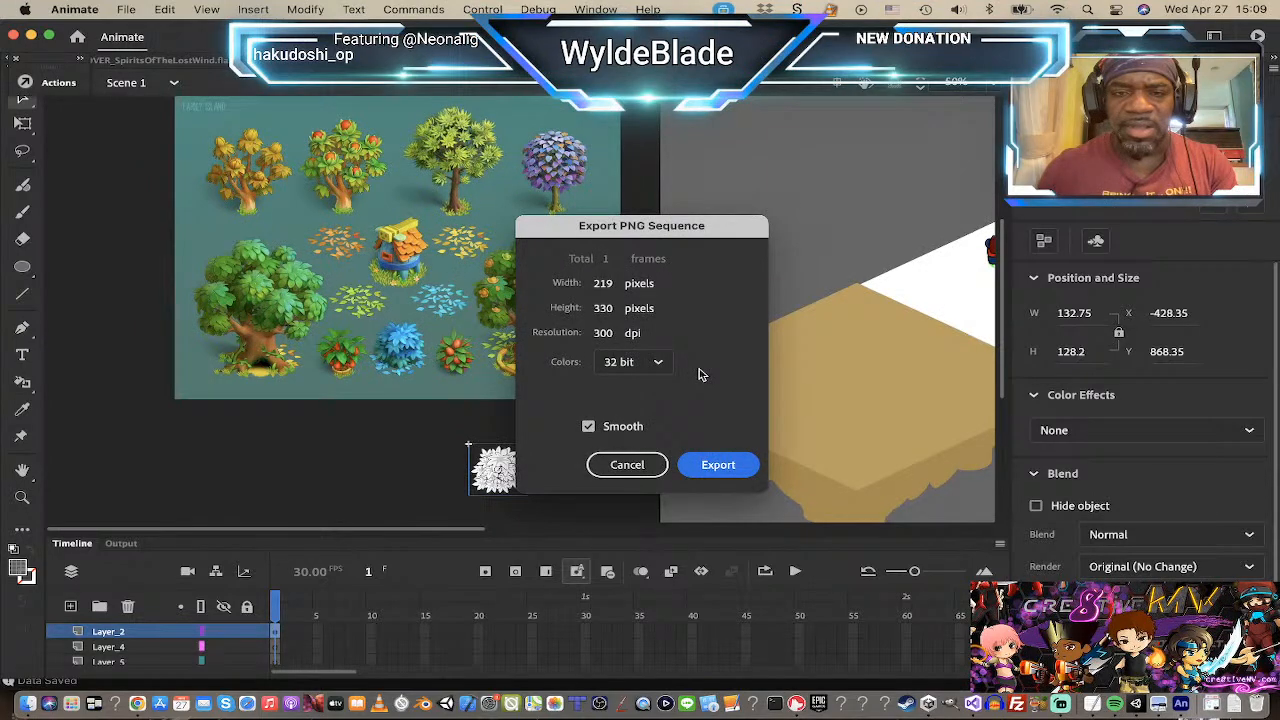
click(658, 364)
click(660, 366)
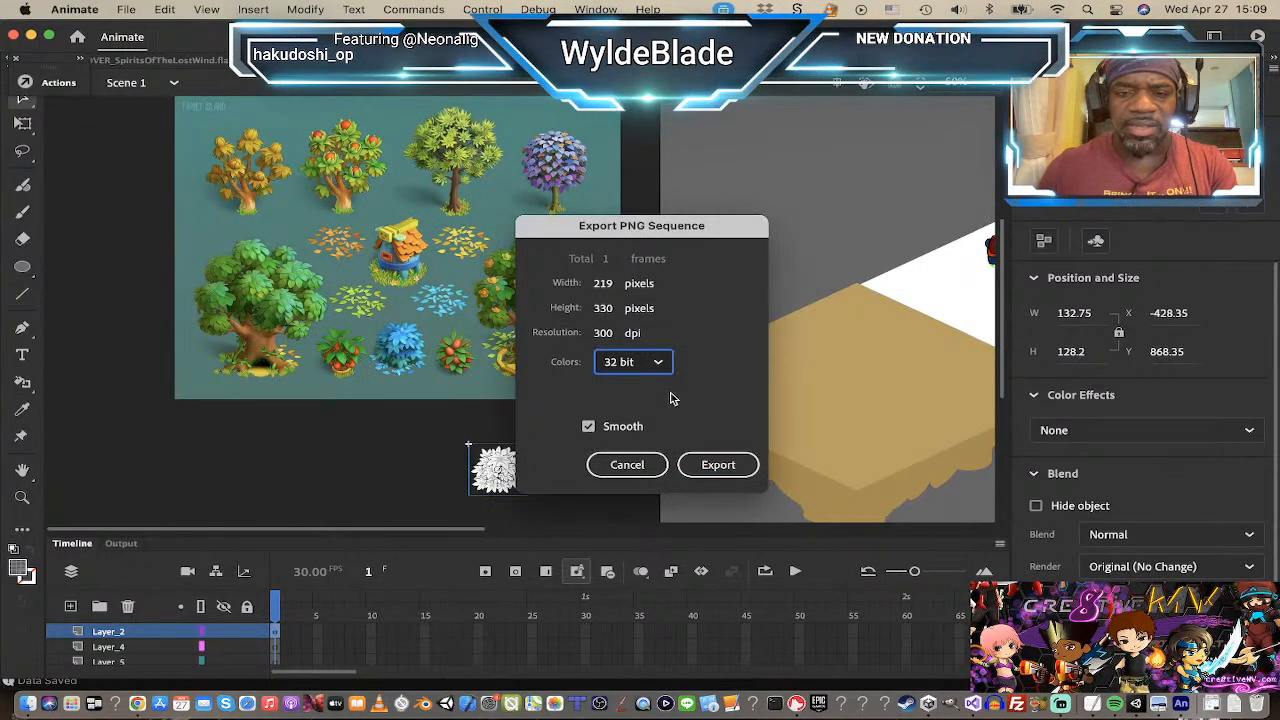
click(727, 468)
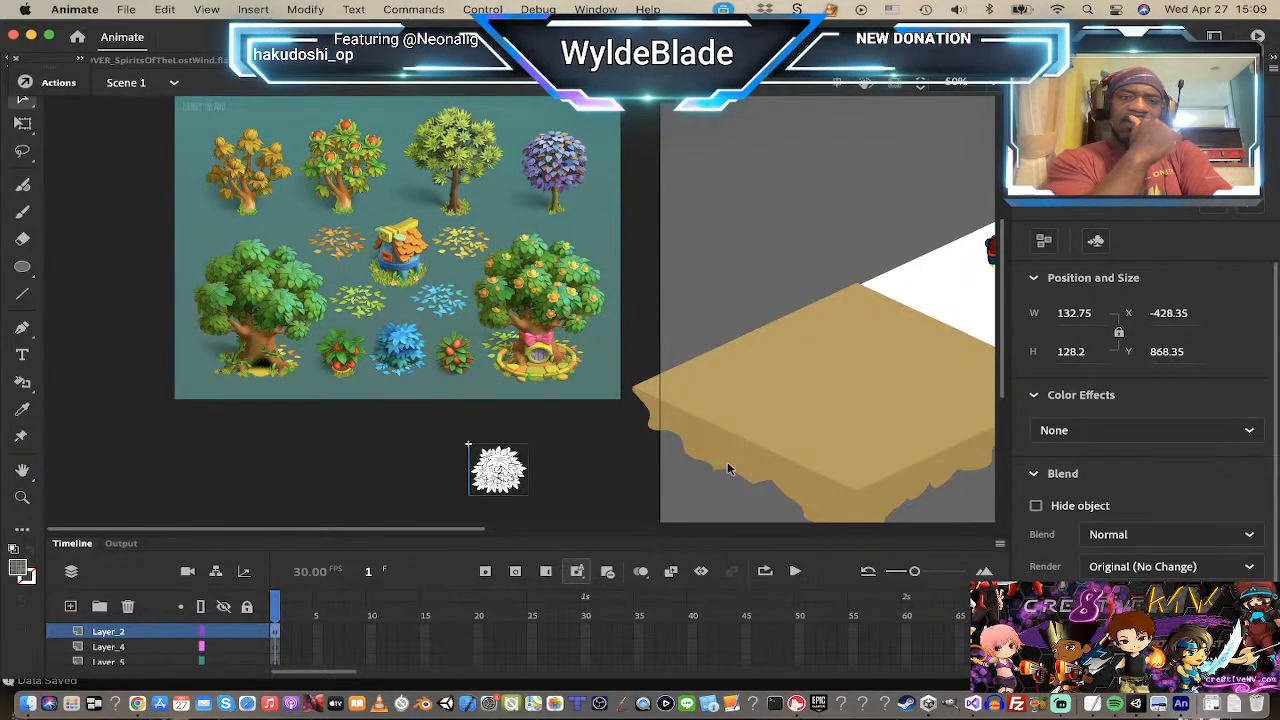
Step: Switch to Finder and preview the newly exported bush2.png
key(super+Tab)
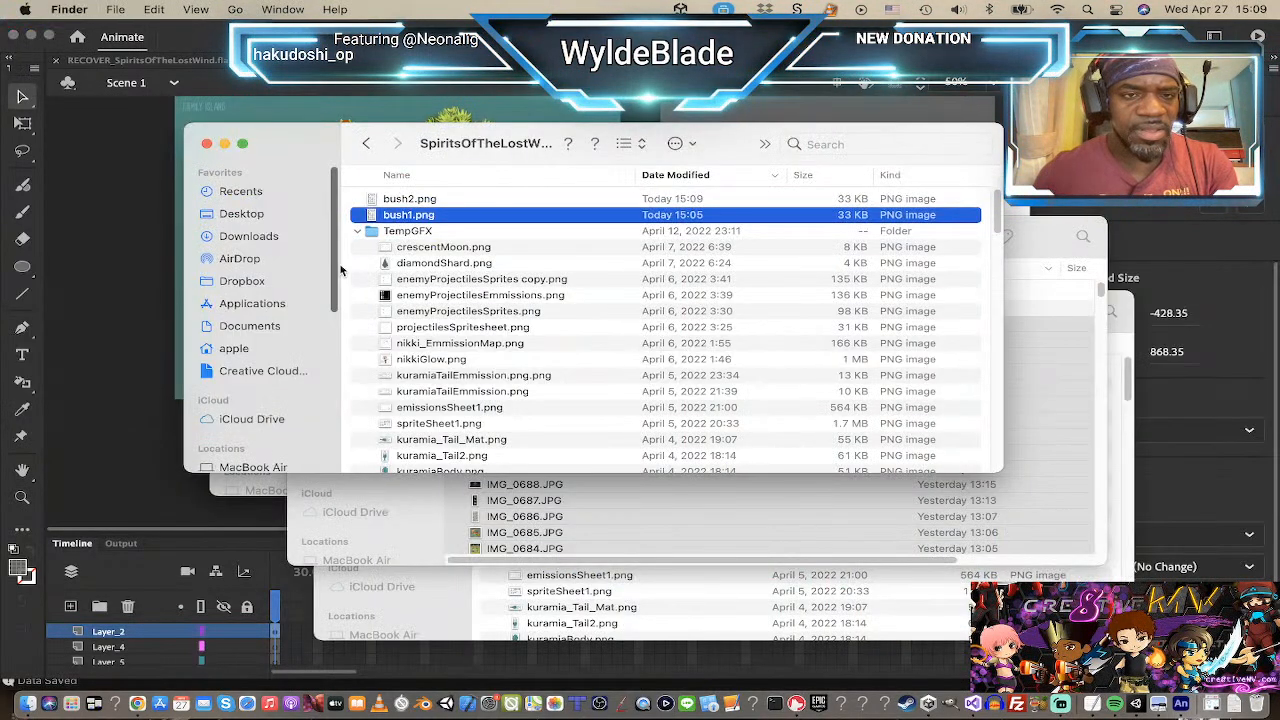
click(424, 203)
key(space)
key(space)
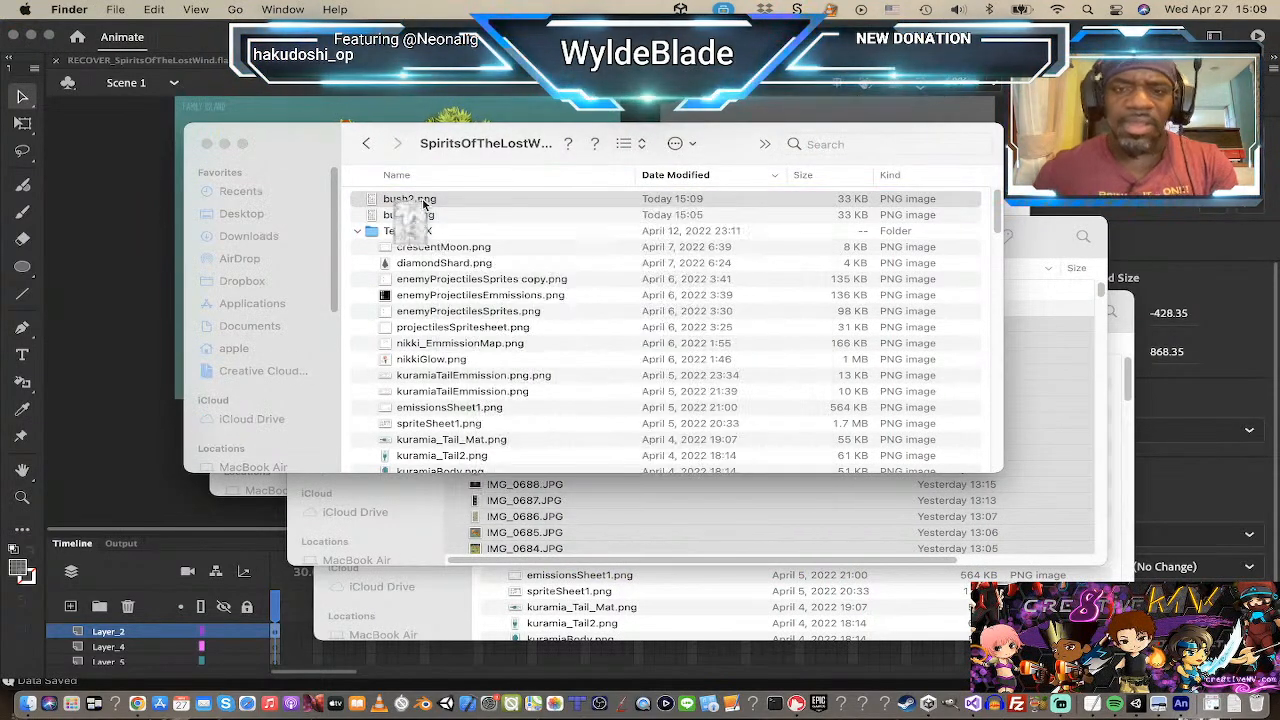
key(space)
key(space)
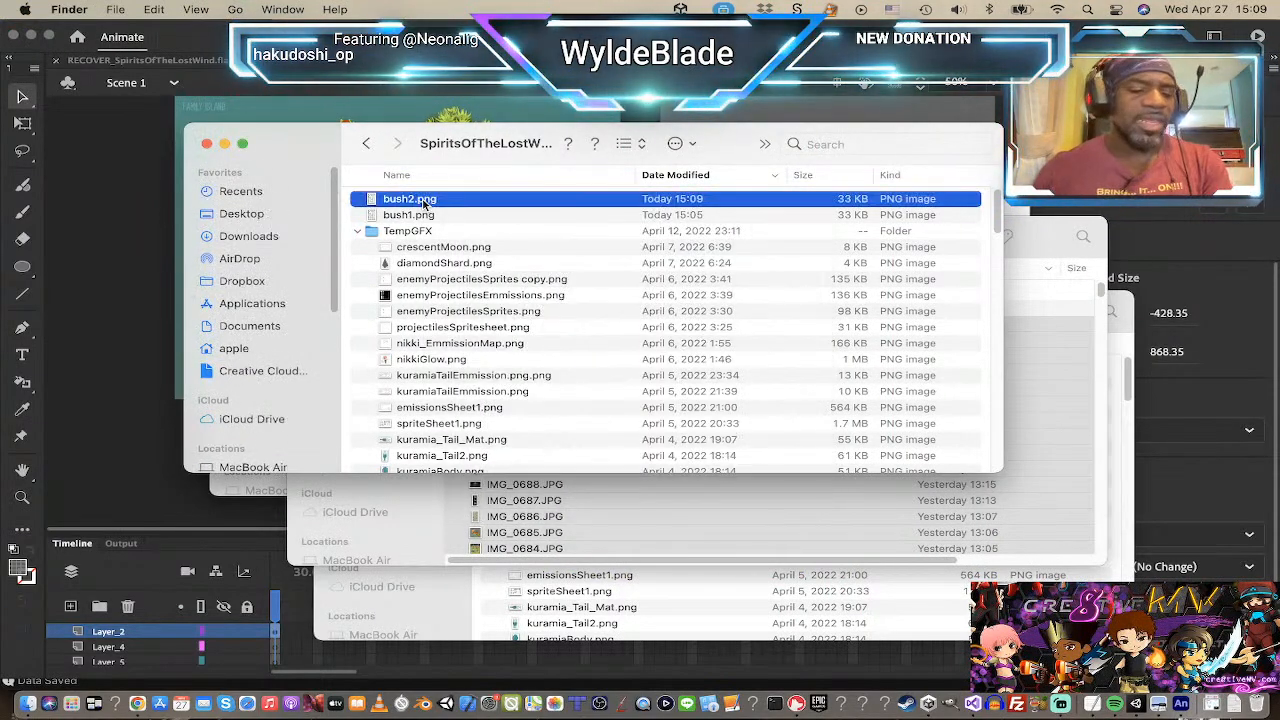
Step: Switch to Animate and save the document as SpiritsOfTheLostWind_LevelTemp2 in Desktop Folders, in Animate Document (*.fla) format
key(super+Tab)
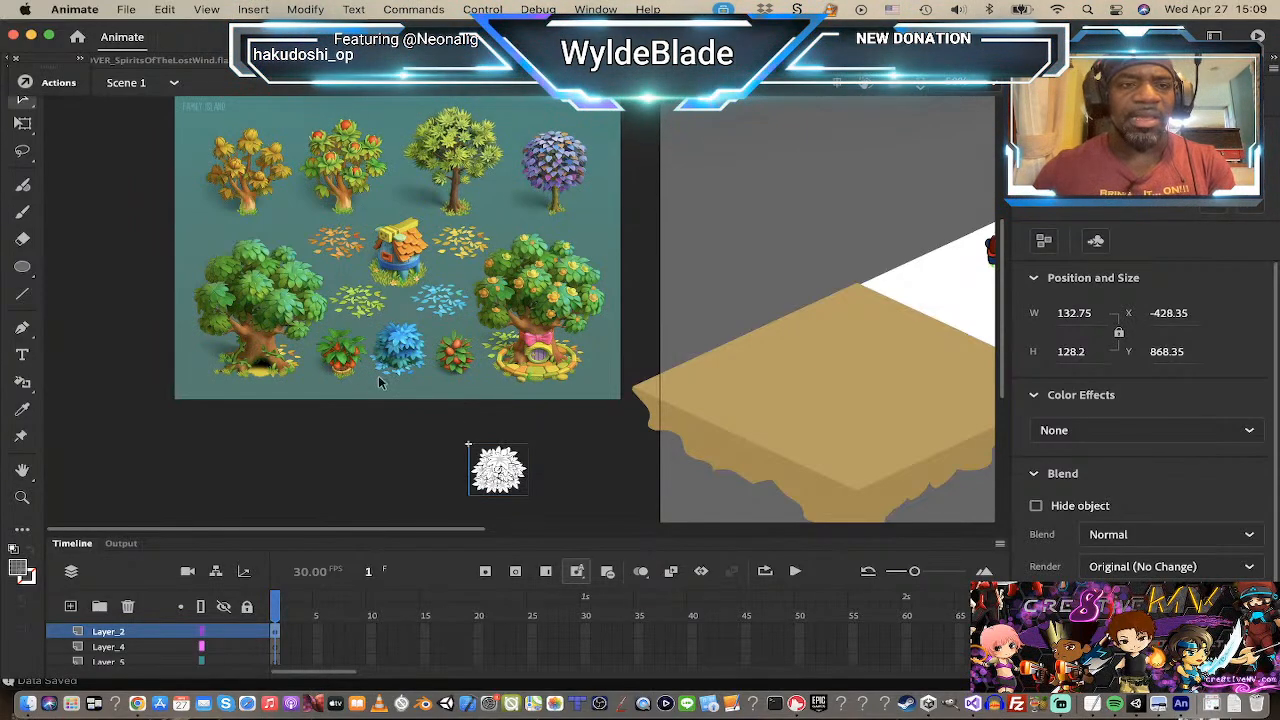
click(126, 9)
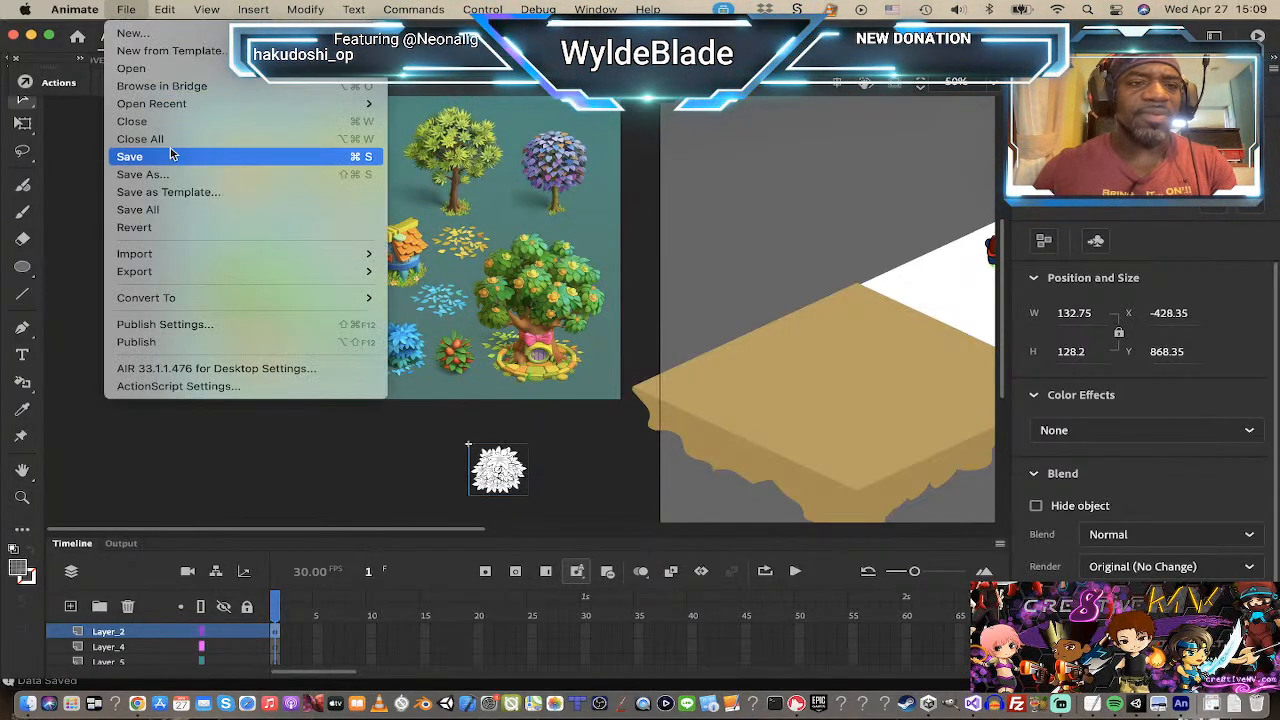
click(172, 176)
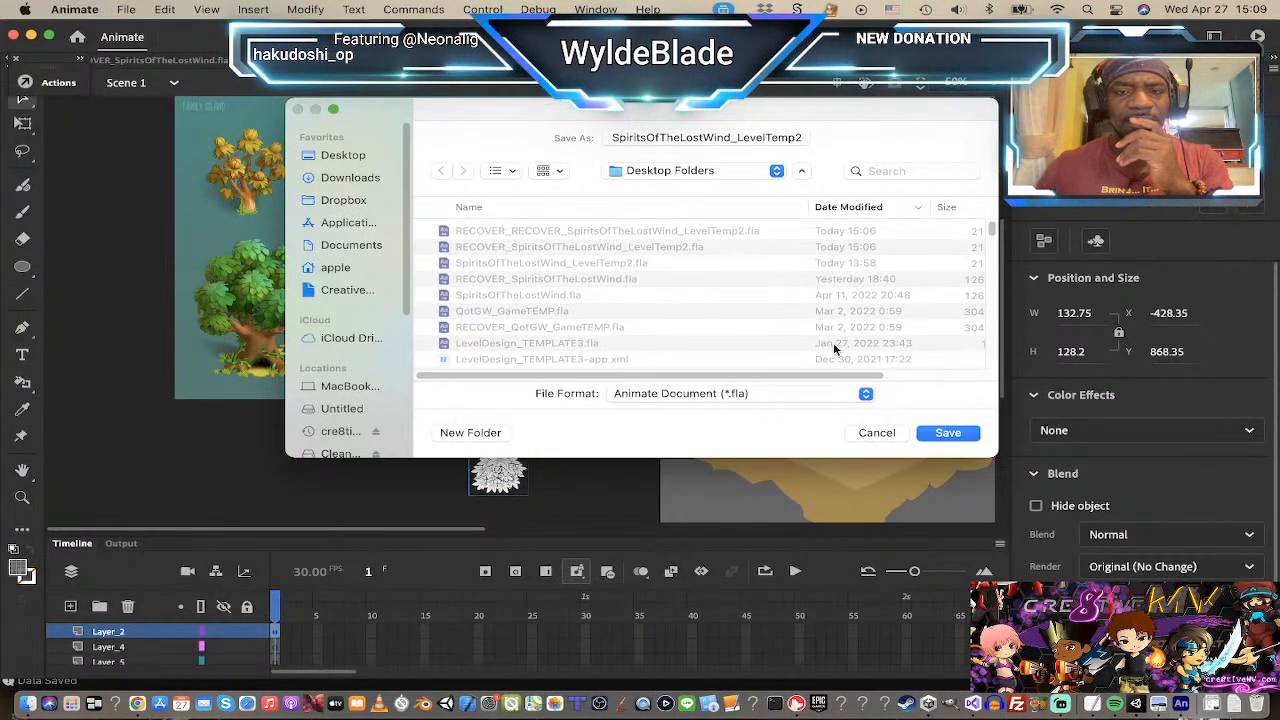
click(949, 432)
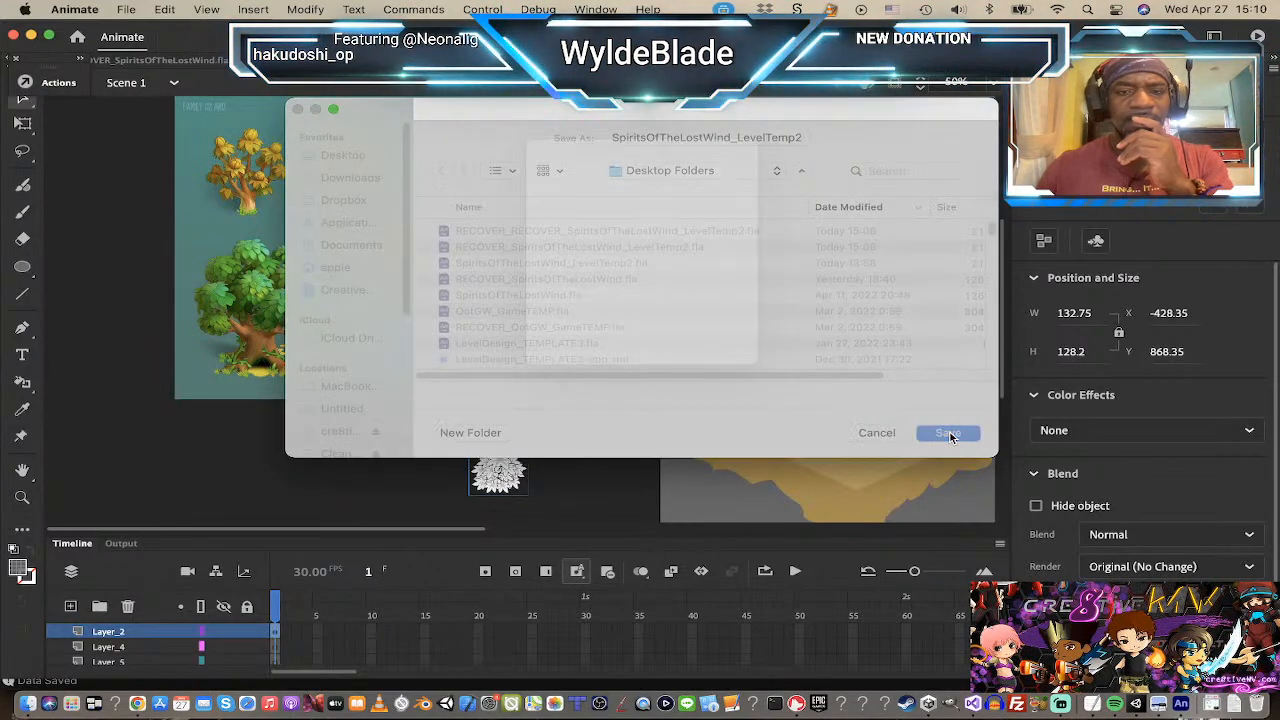
click(691, 366)
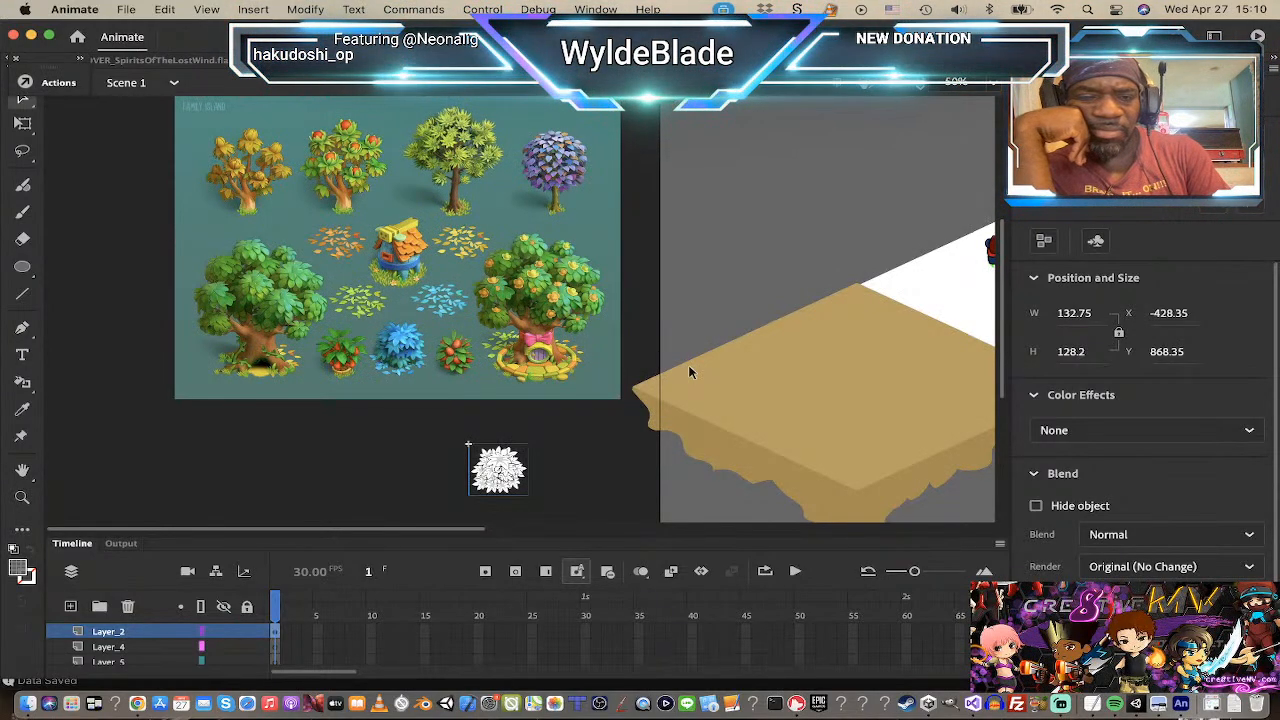
key(super+Tab)
key(super+Tab)
key(super+Tab)
key(super+Tab)
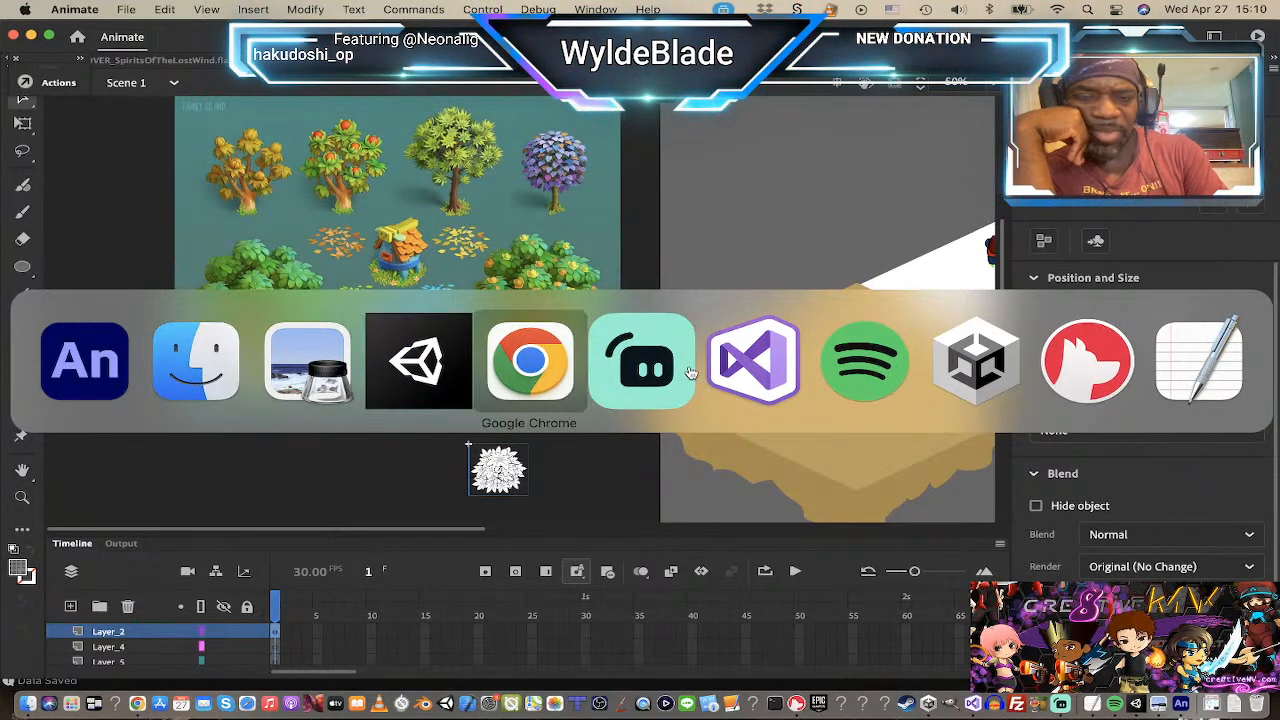
key(super+Tab)
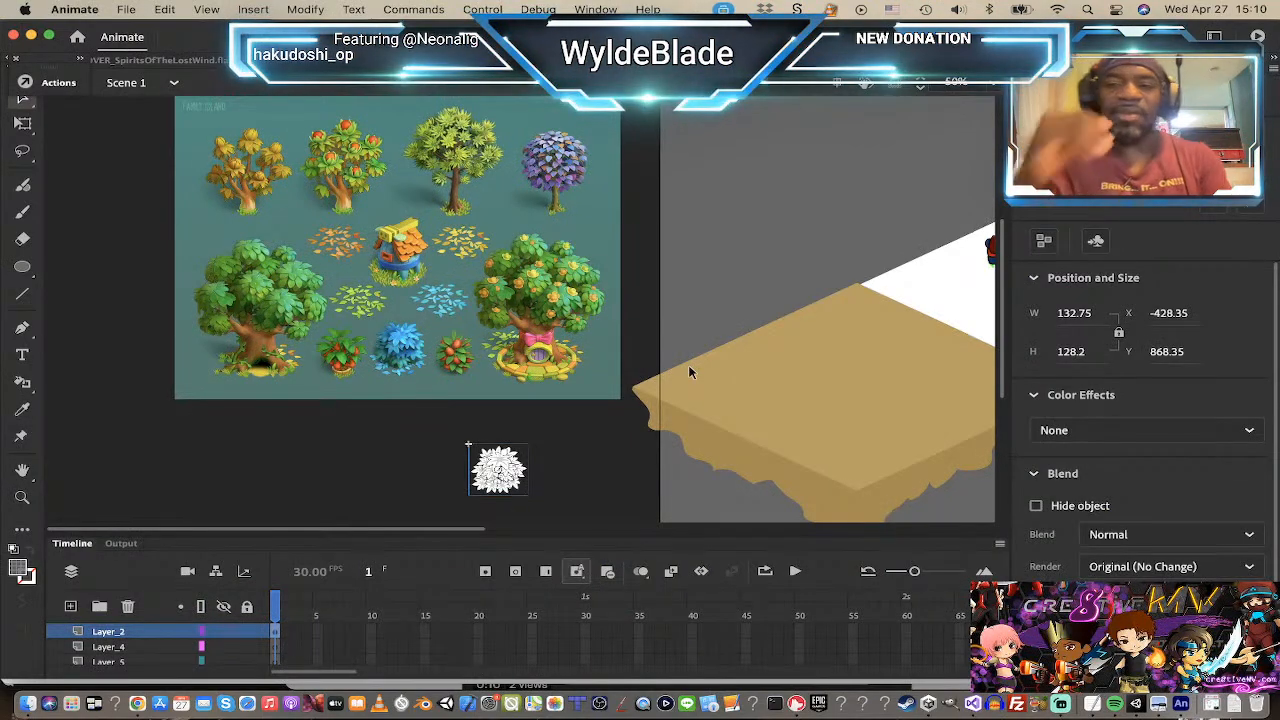
Step: Switch to Unity with its Sprites folder, and from there to Preview to close the window showing the enlarged white bush image
key(super+Tab)
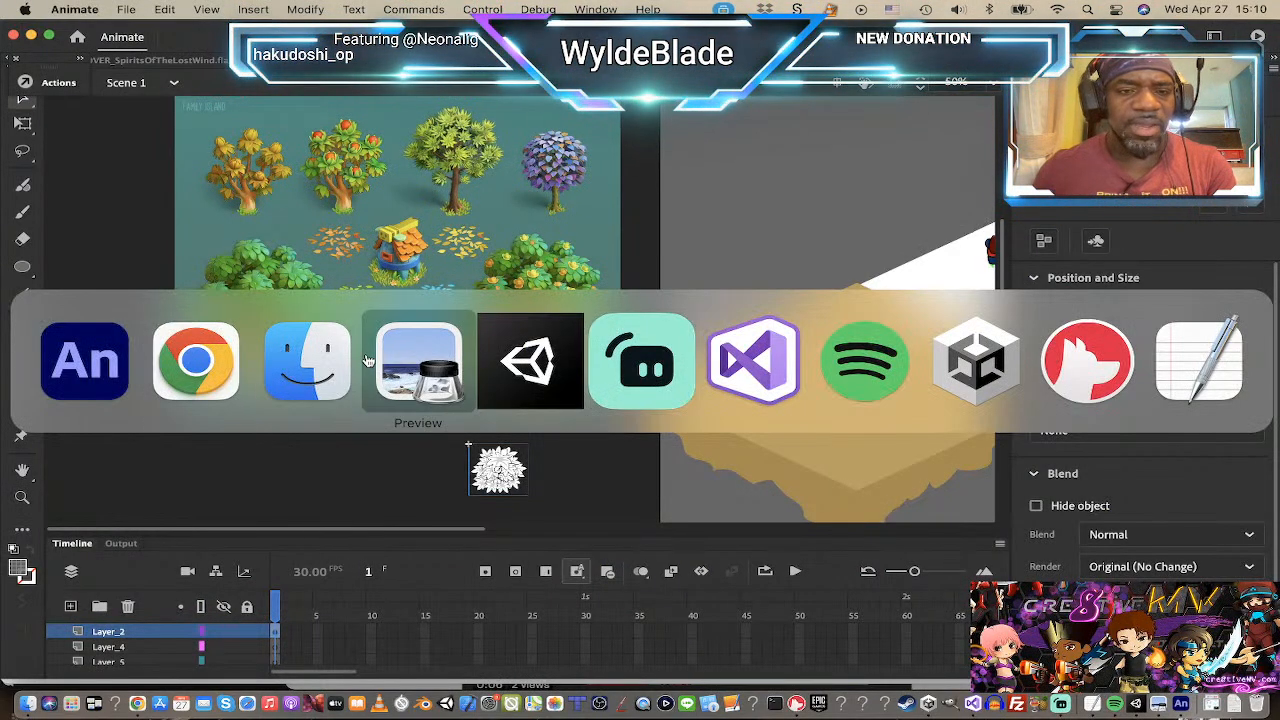
click(525, 365)
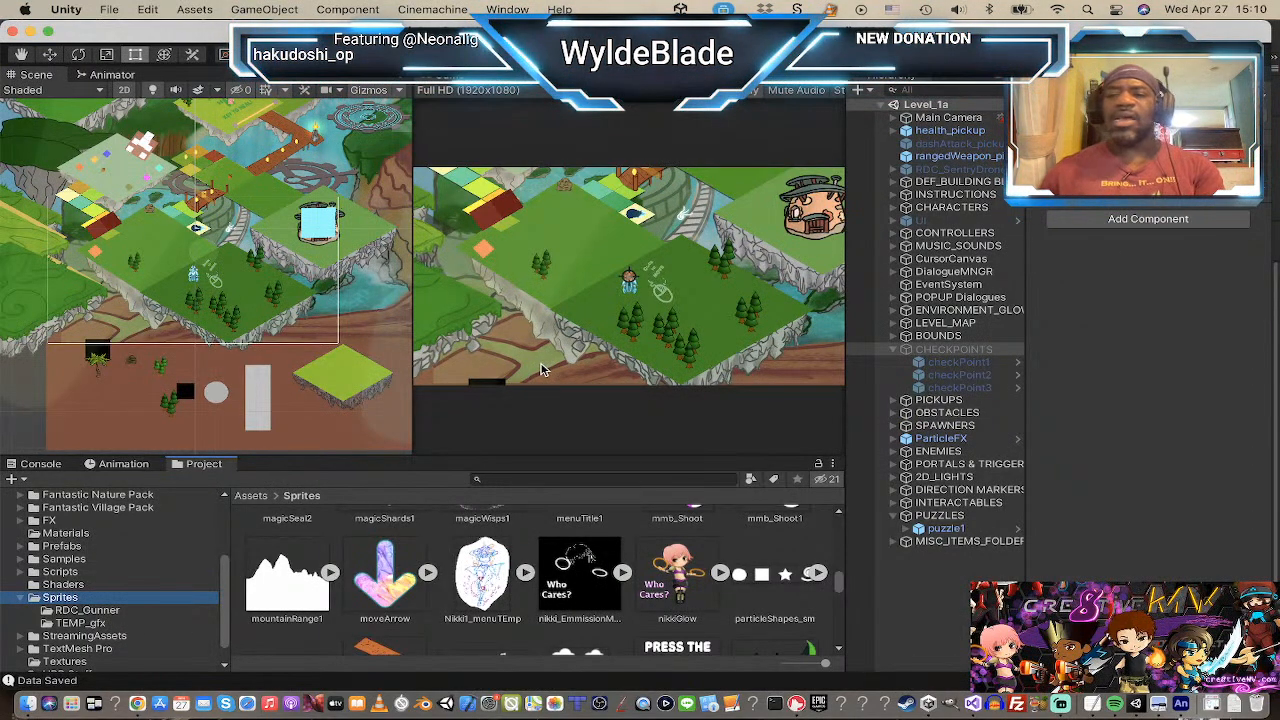
key(super+Tab)
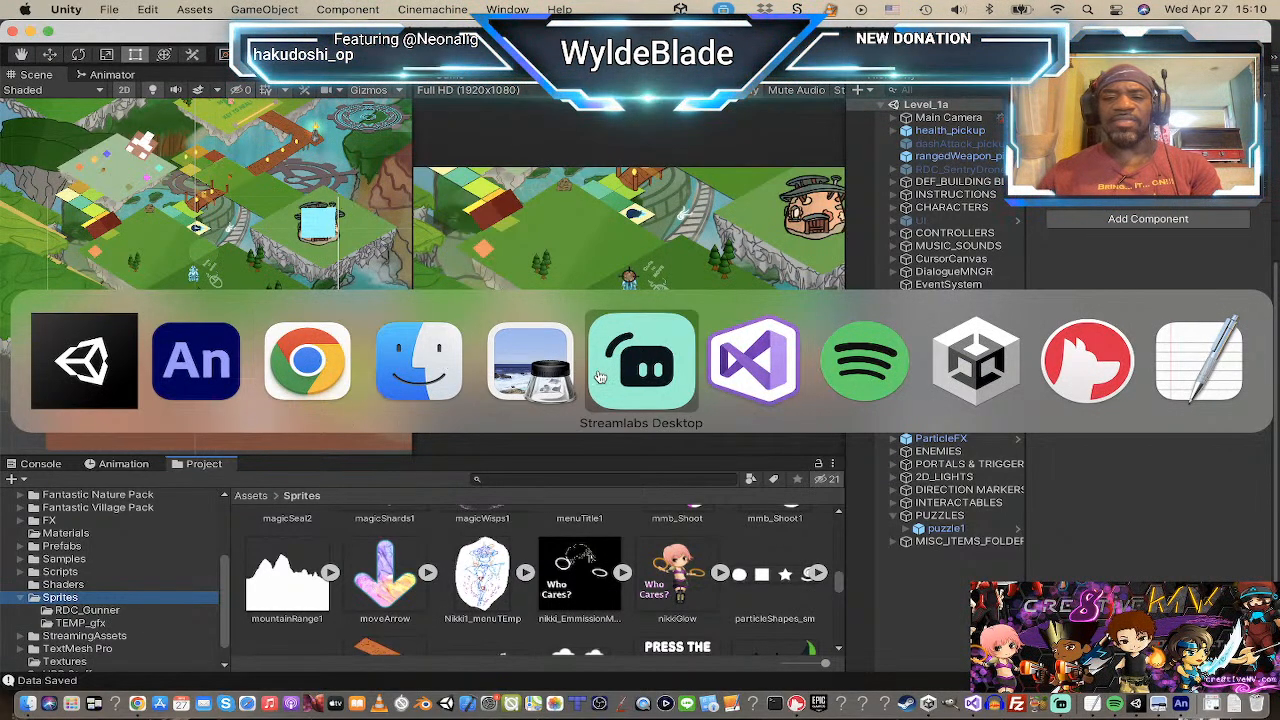
click(530, 360)
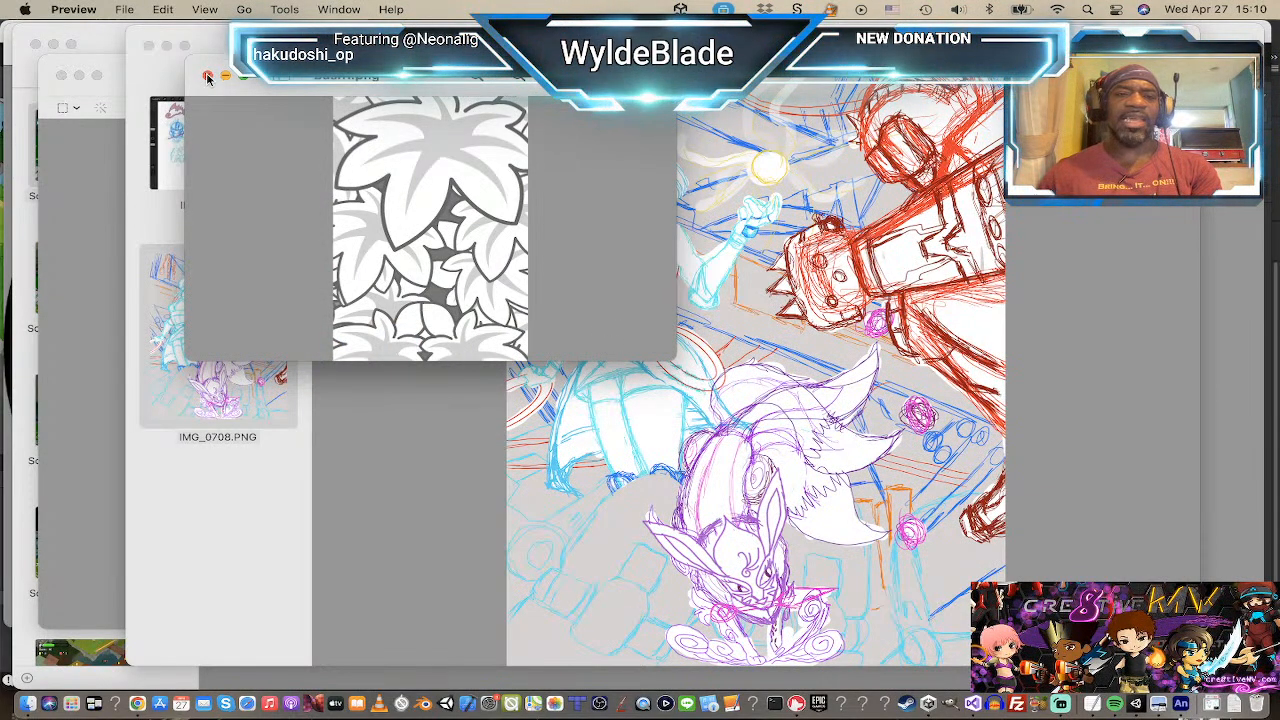
click(208, 77)
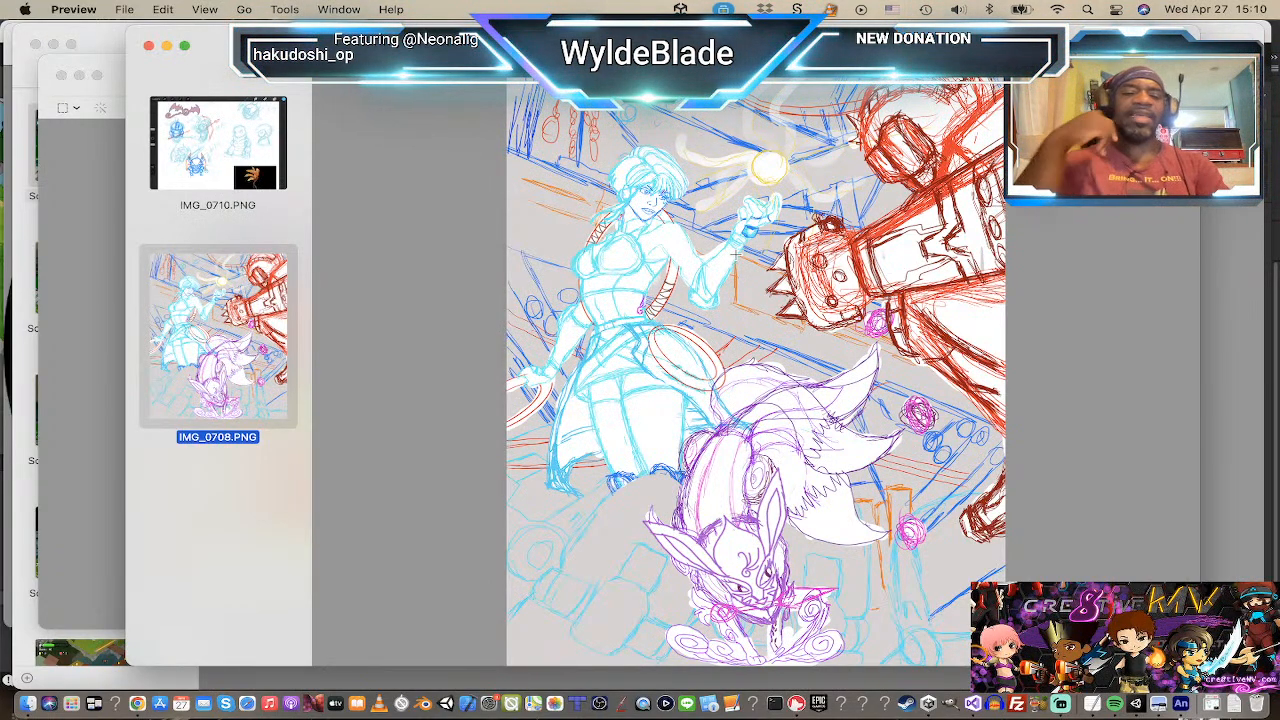
Step: Switch from Preview to Finder to get back to the exported bush images
key(super+Tab)
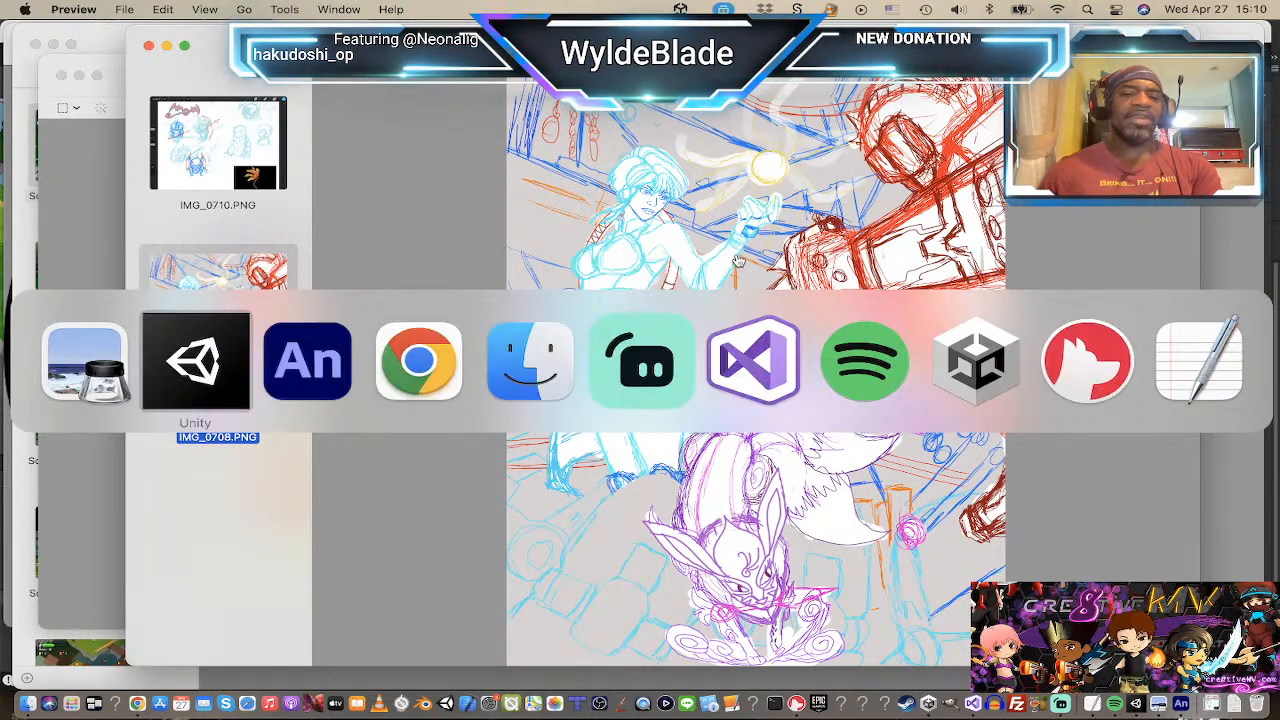
key(super+Tab)
key(super+Tab)
key(super+Tab)
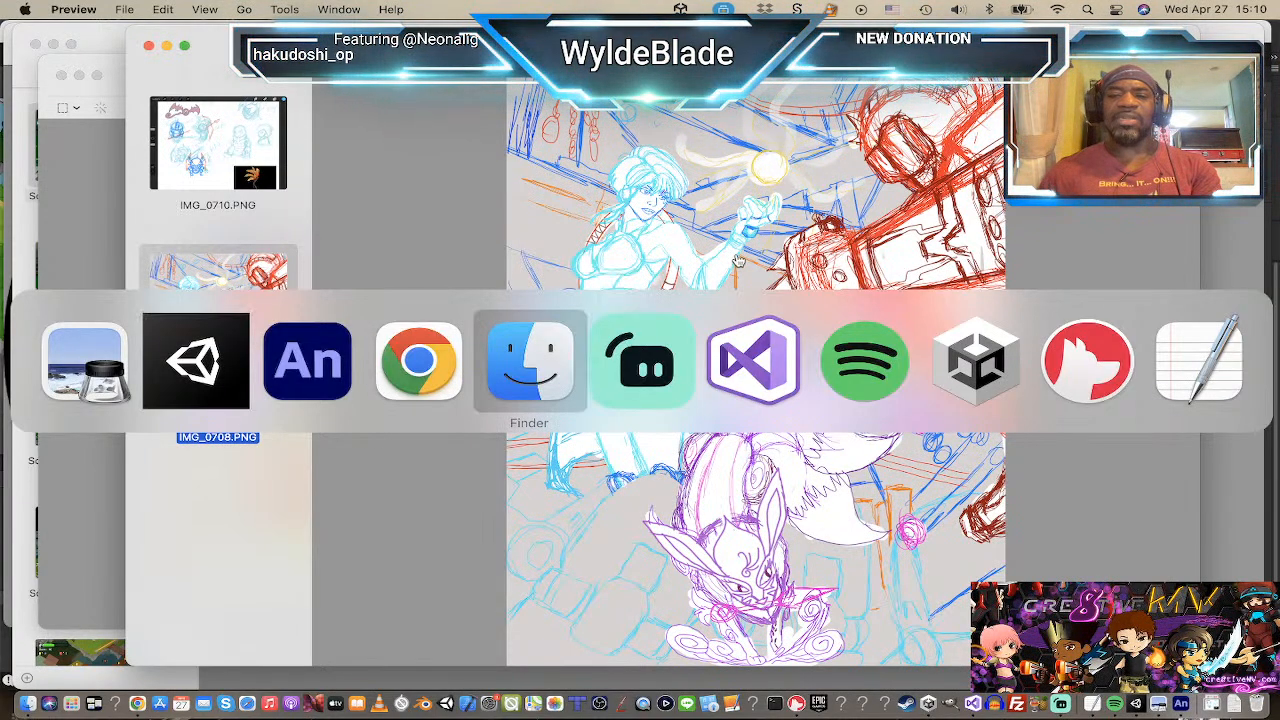